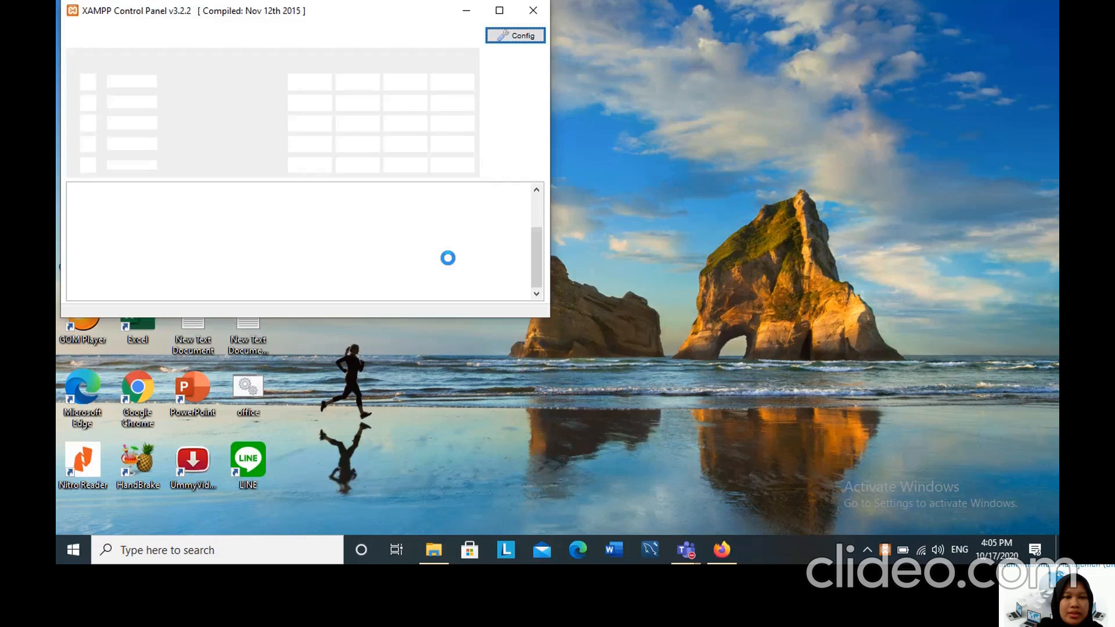
# Start the Apache and MySQL modules and minimize the XAMPP Control Panel.
pyautogui.click(312, 85)
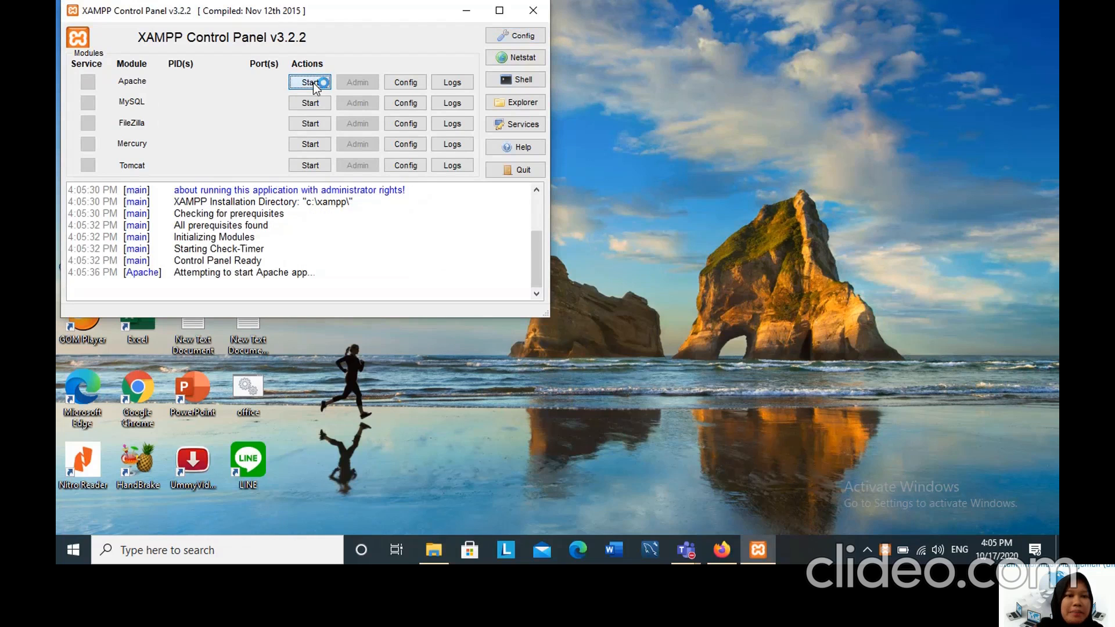
pyautogui.click(316, 107)
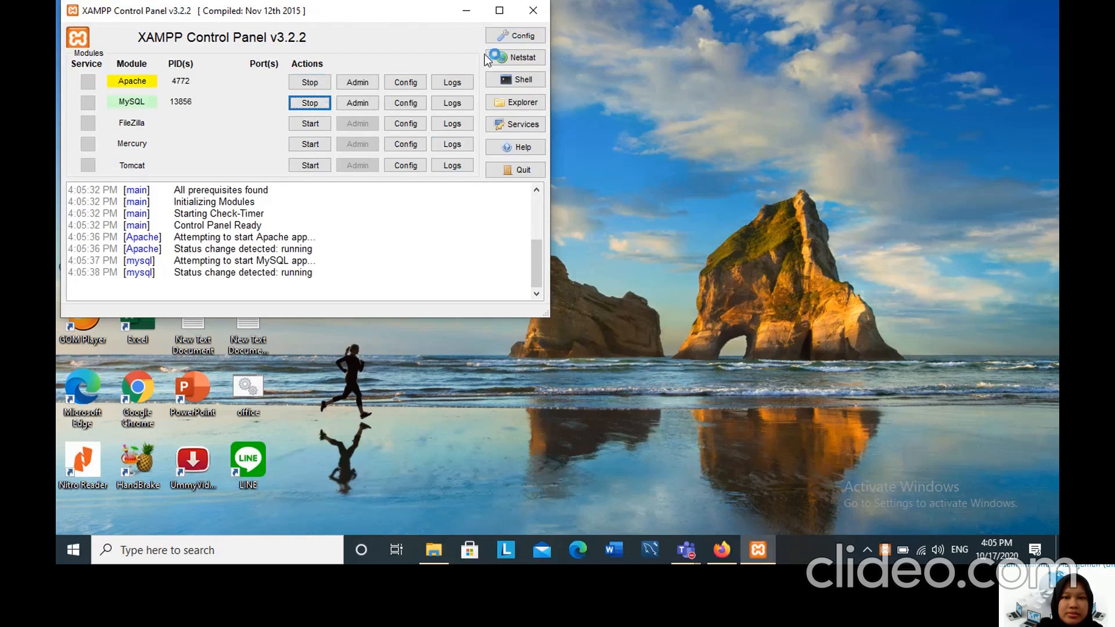
pyautogui.click(464, 13)
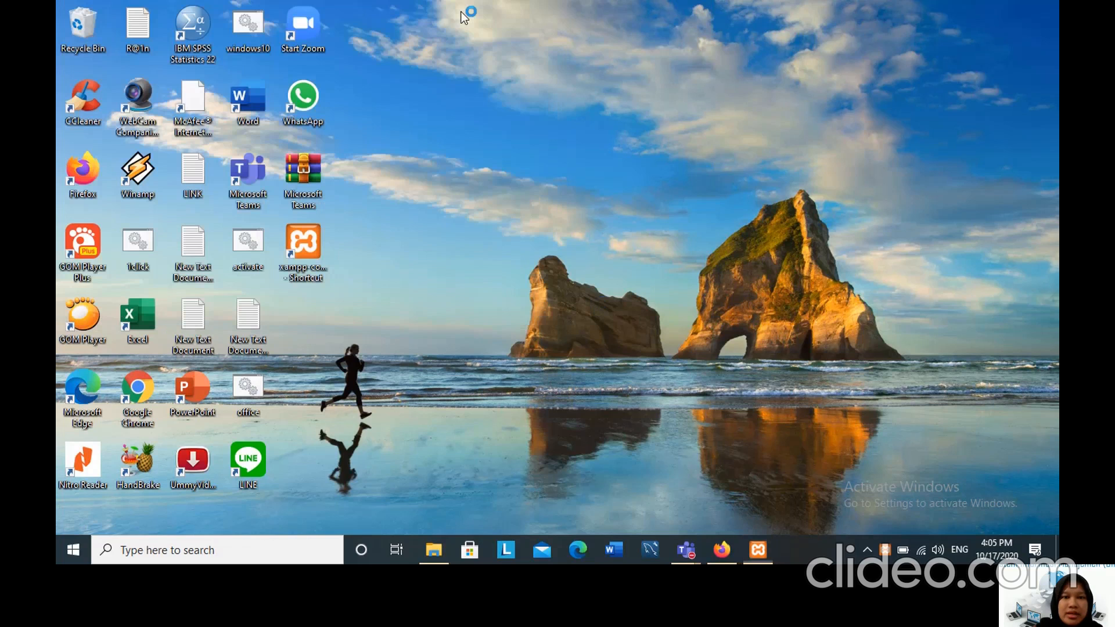
# Switch to Firefox, load localhost and open phpMyAdmin from the XAMPP dashboard.
pyautogui.click(734, 547)
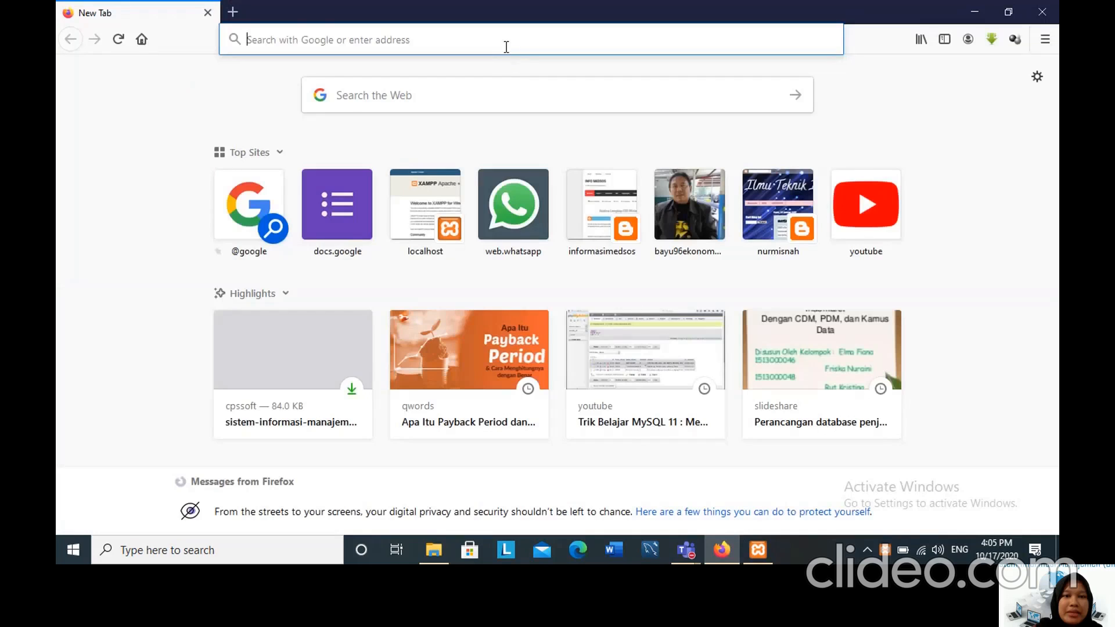
pyautogui.click(505, 47)
pyautogui.write('l')
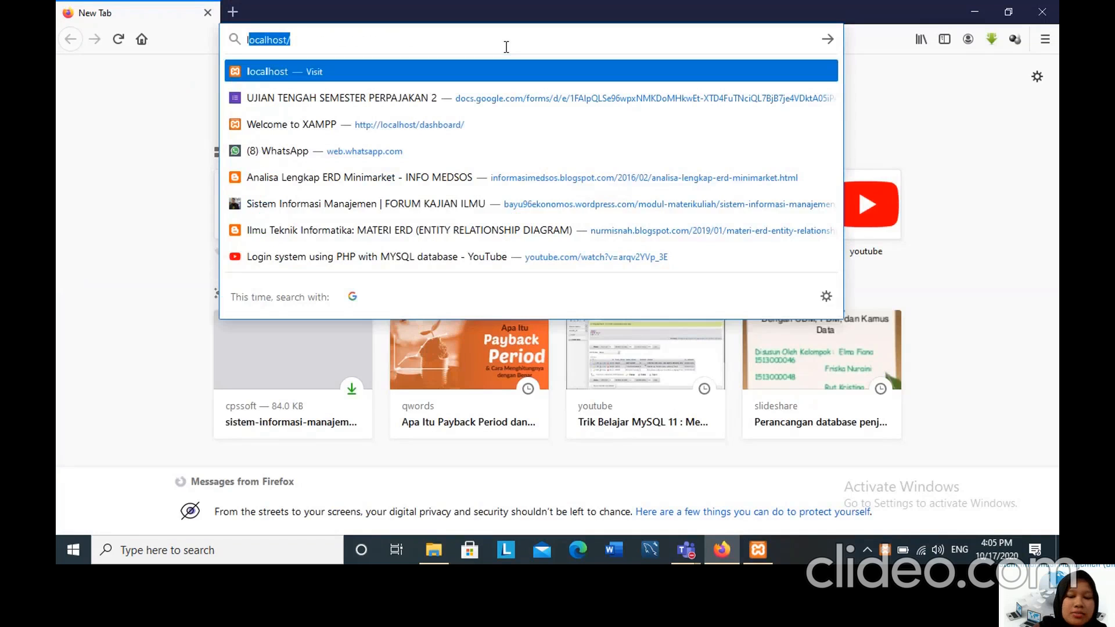
pyautogui.write('ocalhost')
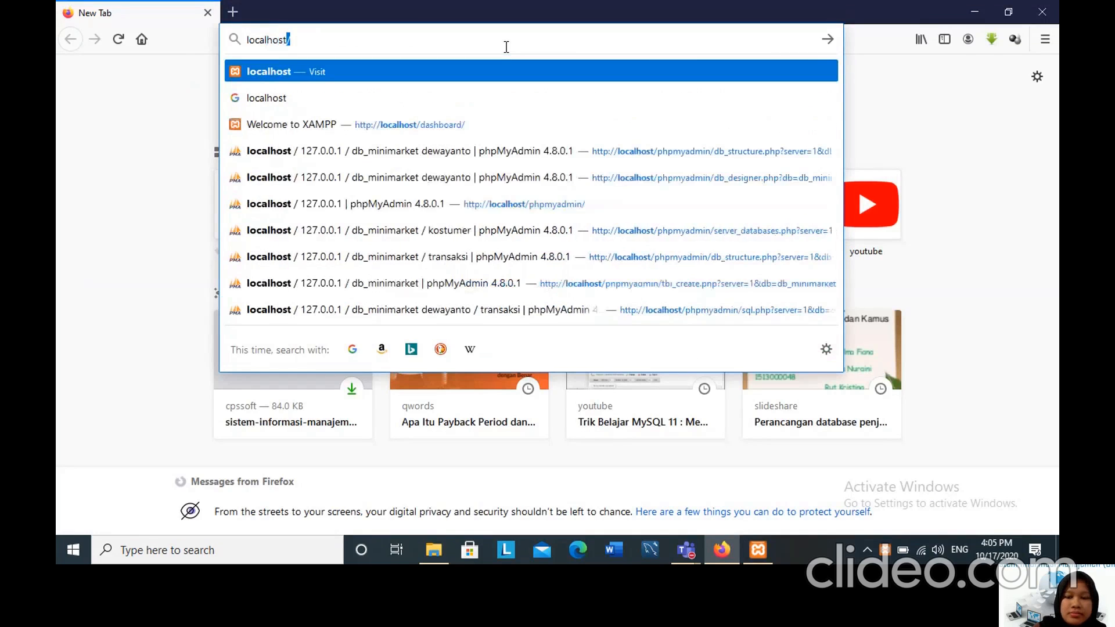
pyautogui.press('Return')
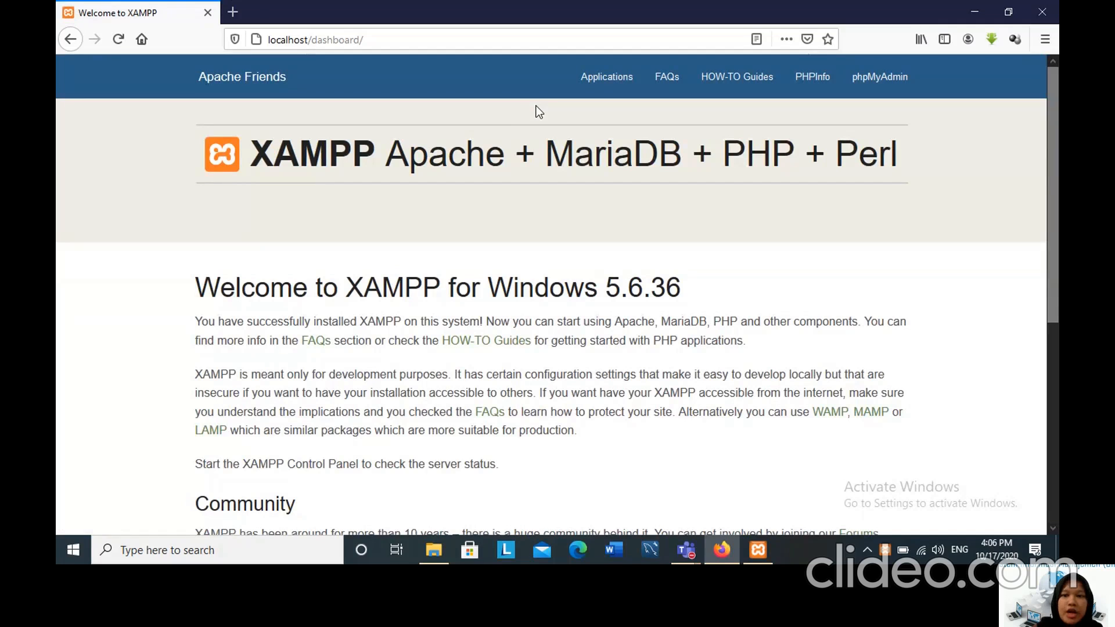
pyautogui.click(872, 91)
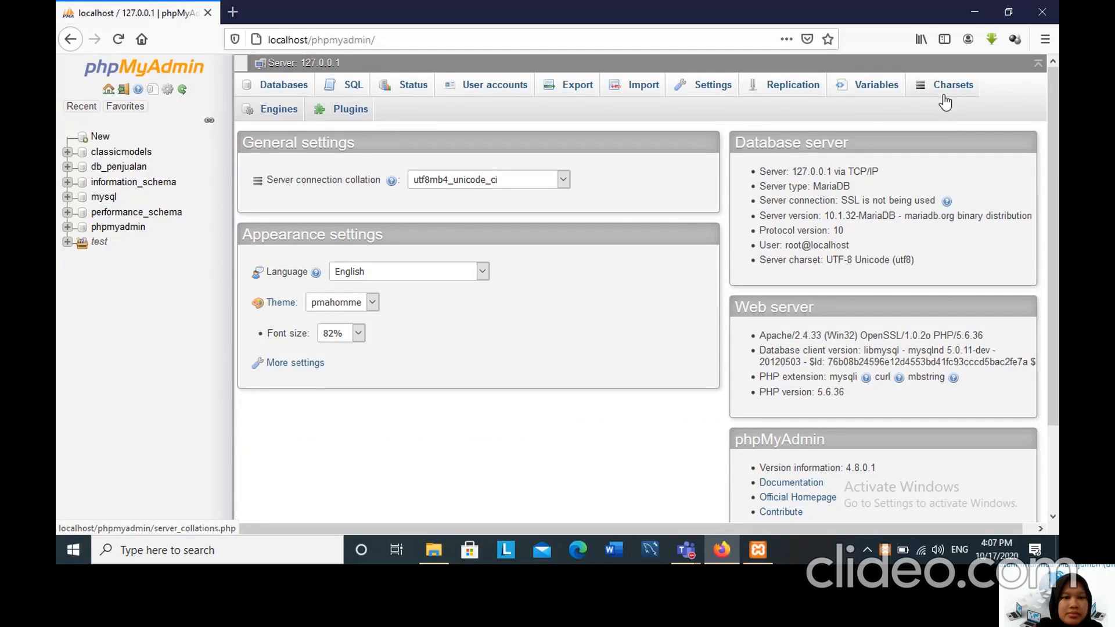
# Create a new database named db_minimarket with the latin1_swedish_ci collation.
pyautogui.scroll(-2, 740, 321)
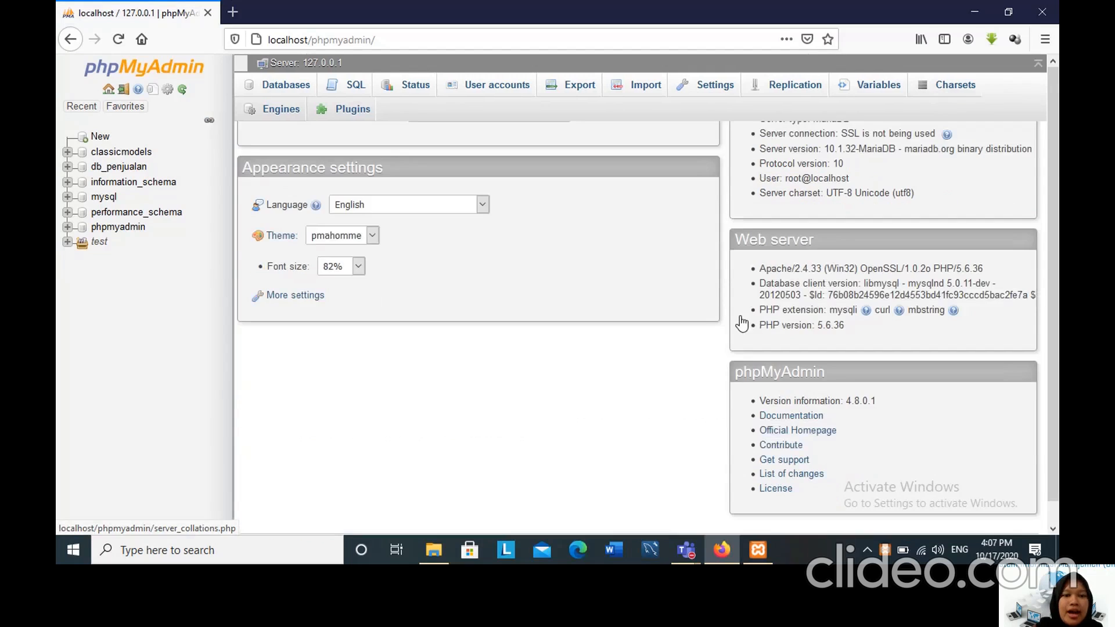
pyautogui.click(105, 140)
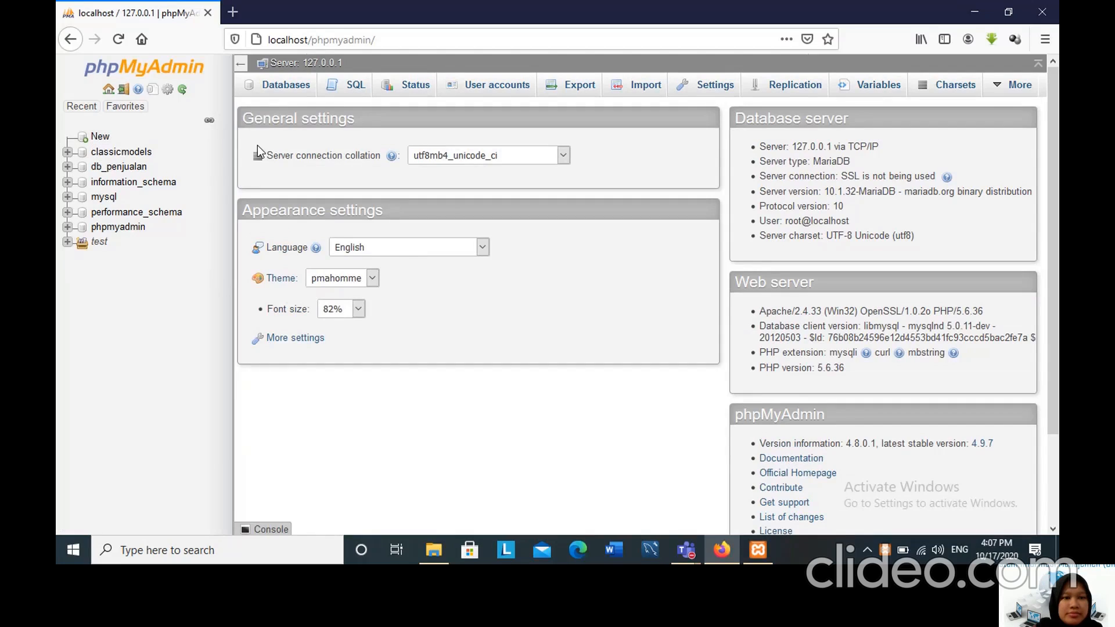
pyautogui.click(101, 141)
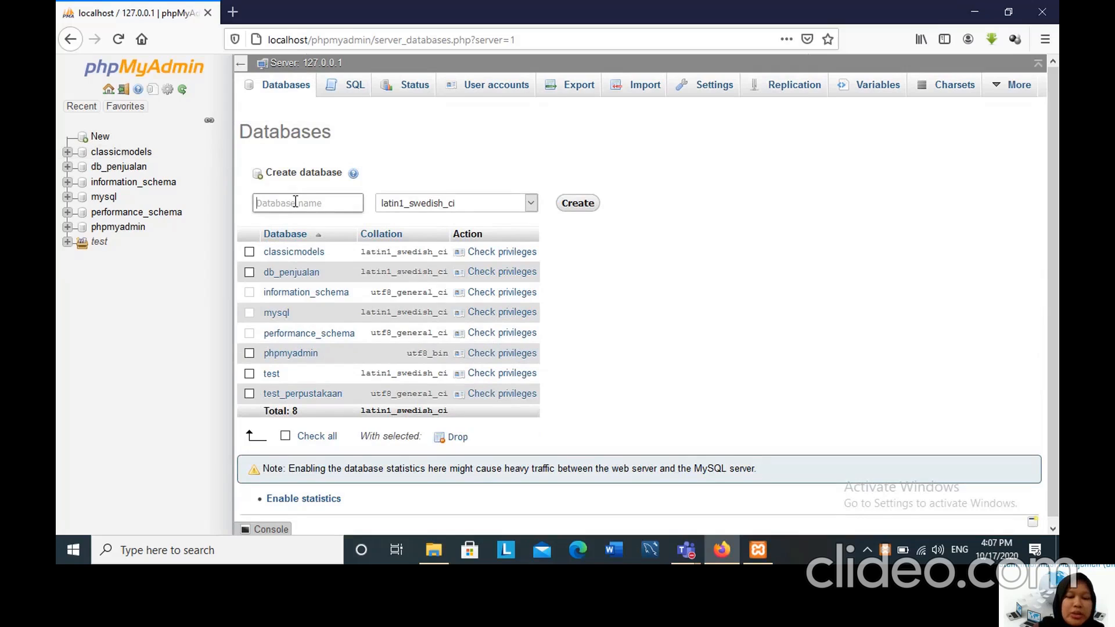
pyautogui.write('db_mi')
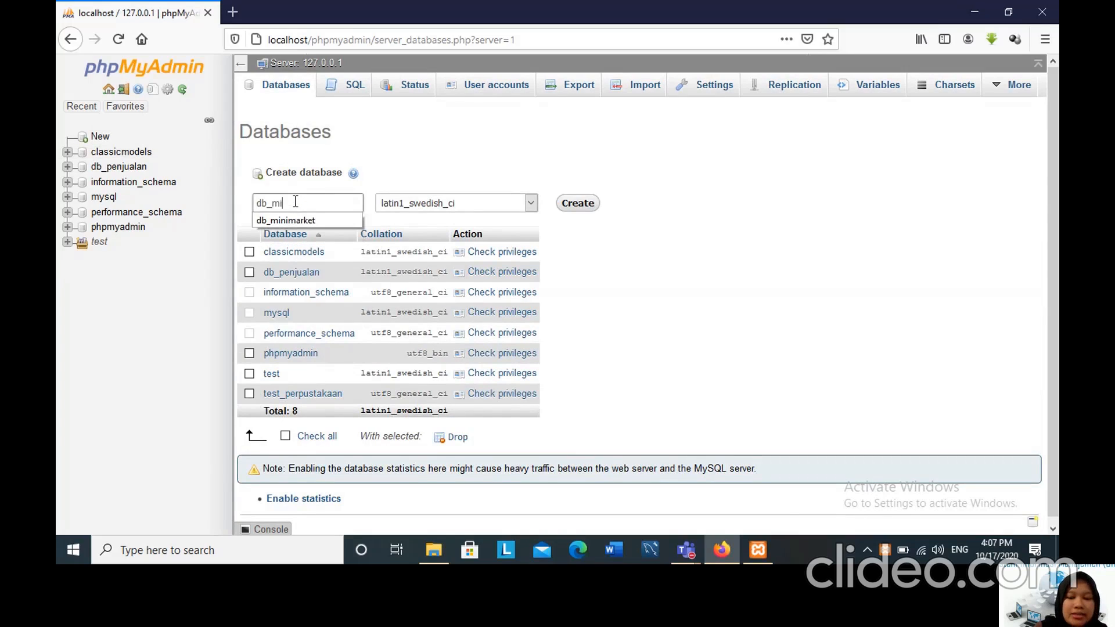
pyautogui.write('nimarket')
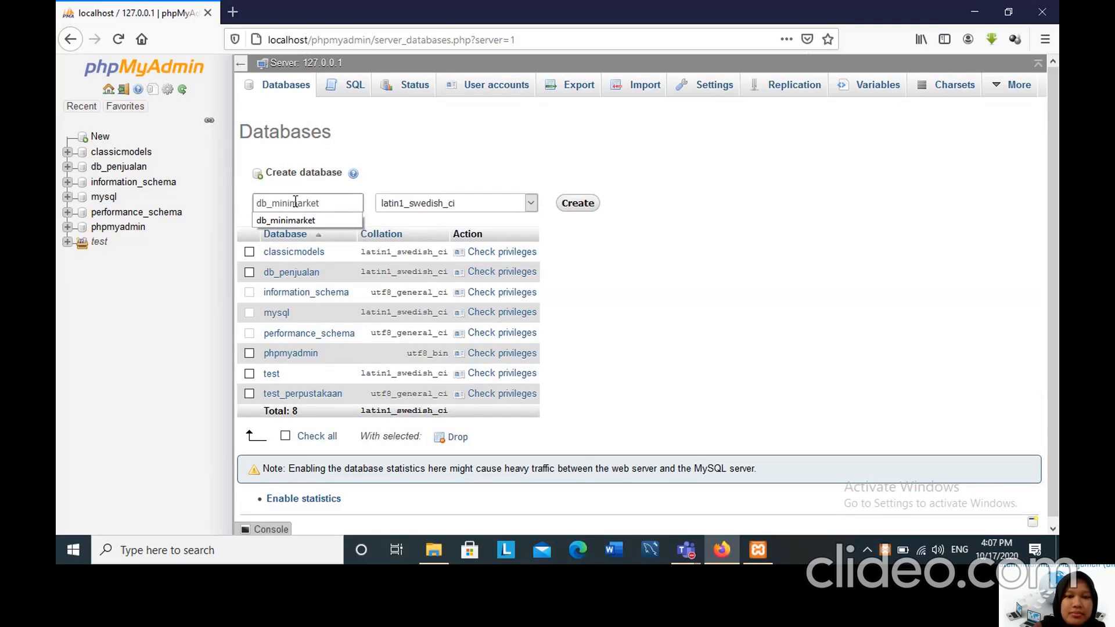
pyautogui.click(586, 204)
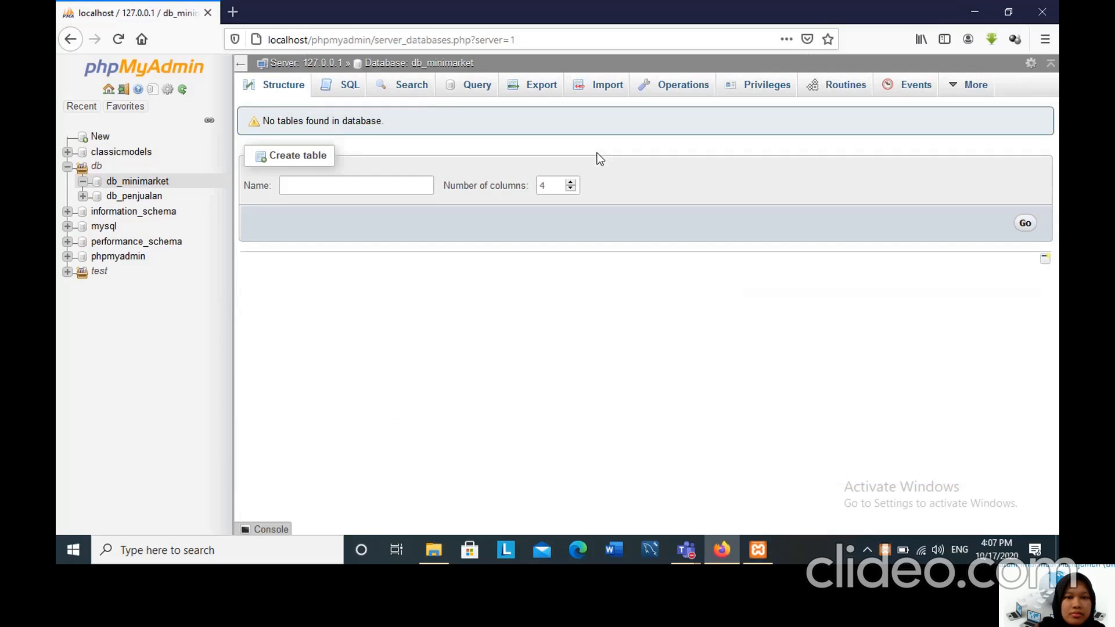
# Start a new table named kostumer with 4 columns in the db_minimarket database.
pyautogui.click(369, 187)
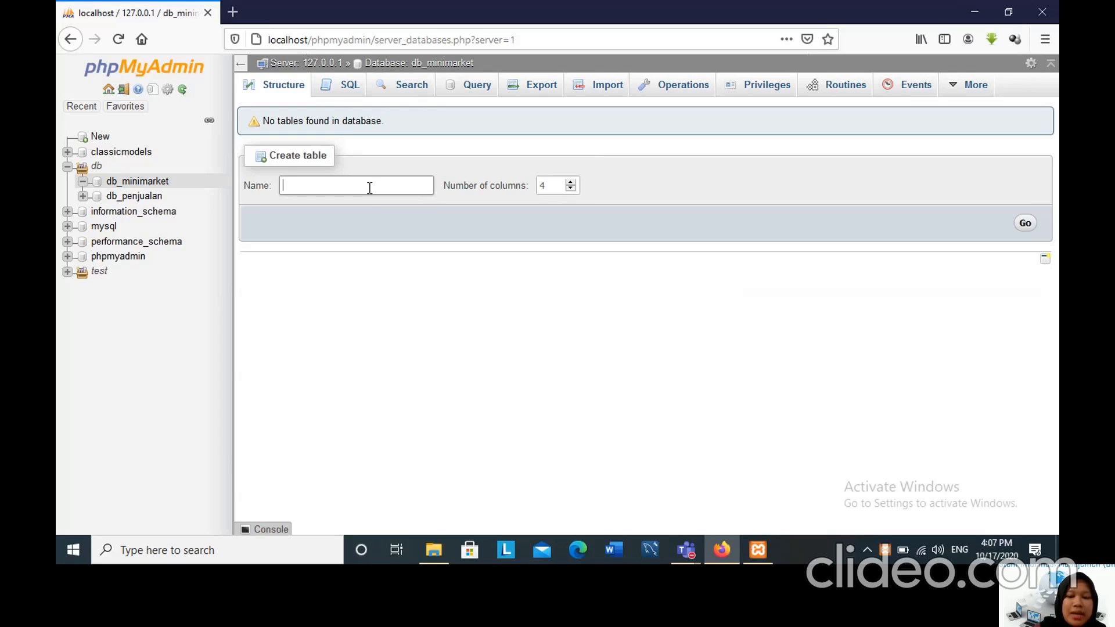
pyautogui.write('kostumer')
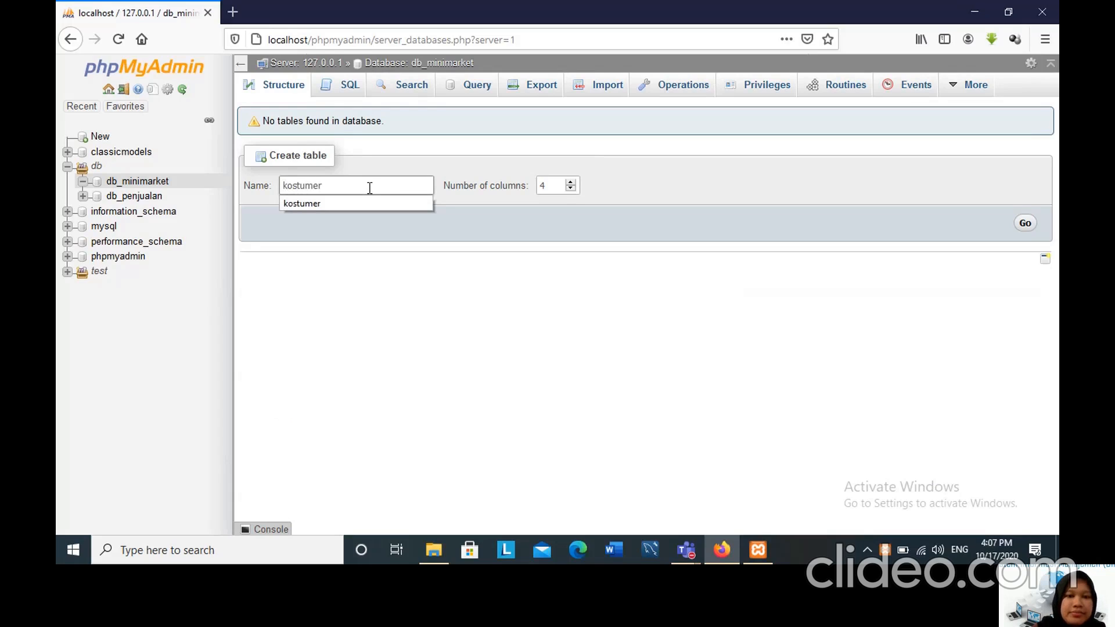
pyautogui.click(1026, 224)
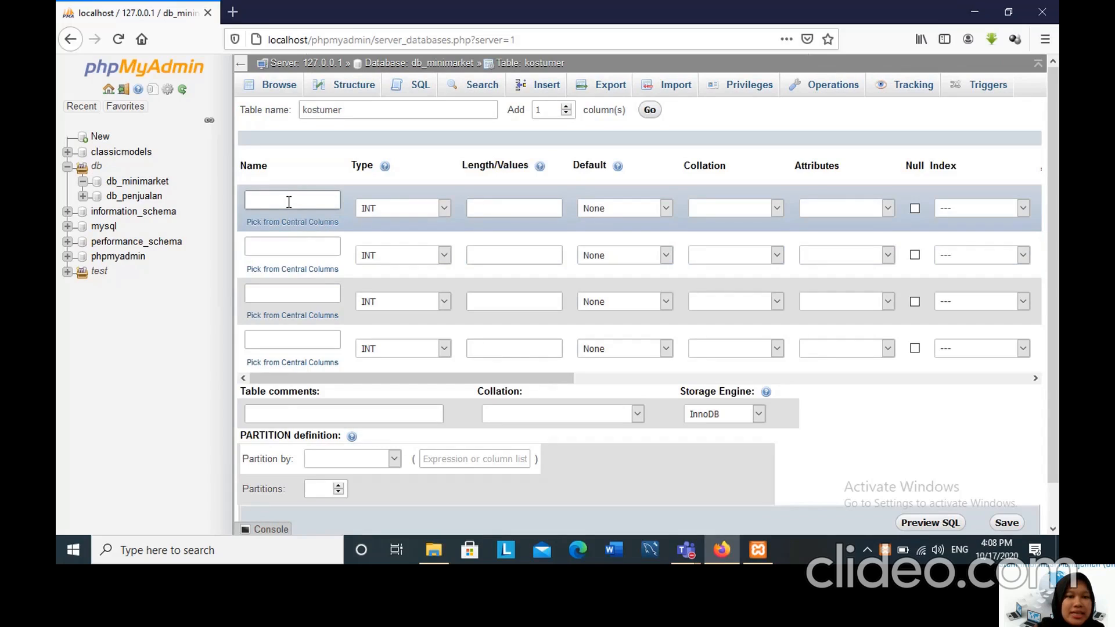
# Name the four columns of the kostumer table id_kostumer, nama, alamat and no_telp.
pyautogui.click(288, 200)
pyautogui.write('id')
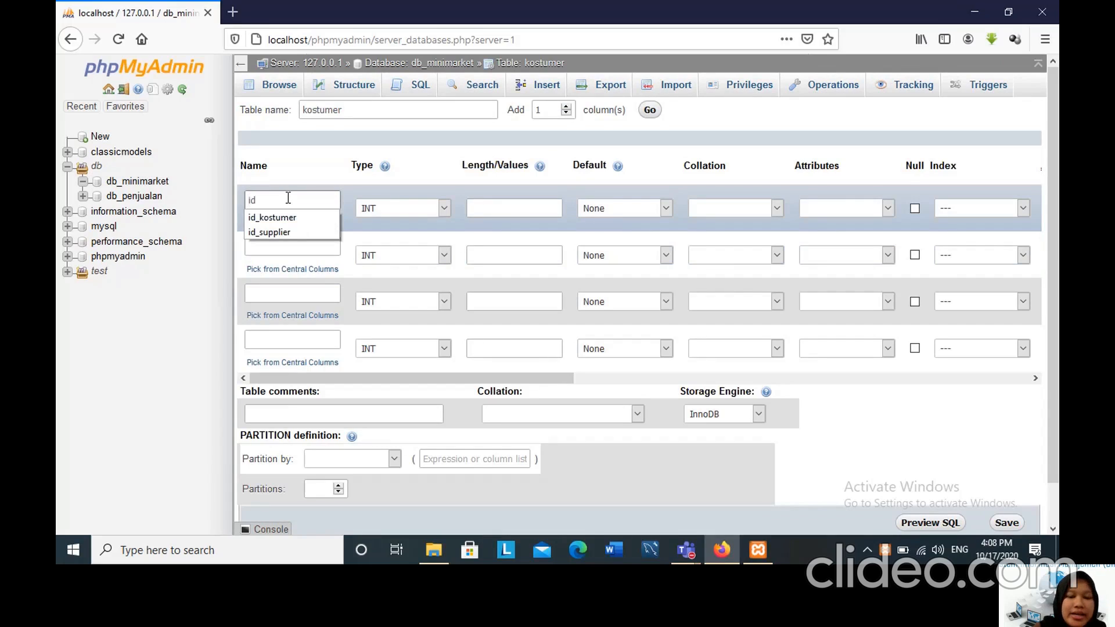
pyautogui.write('_kostumer')
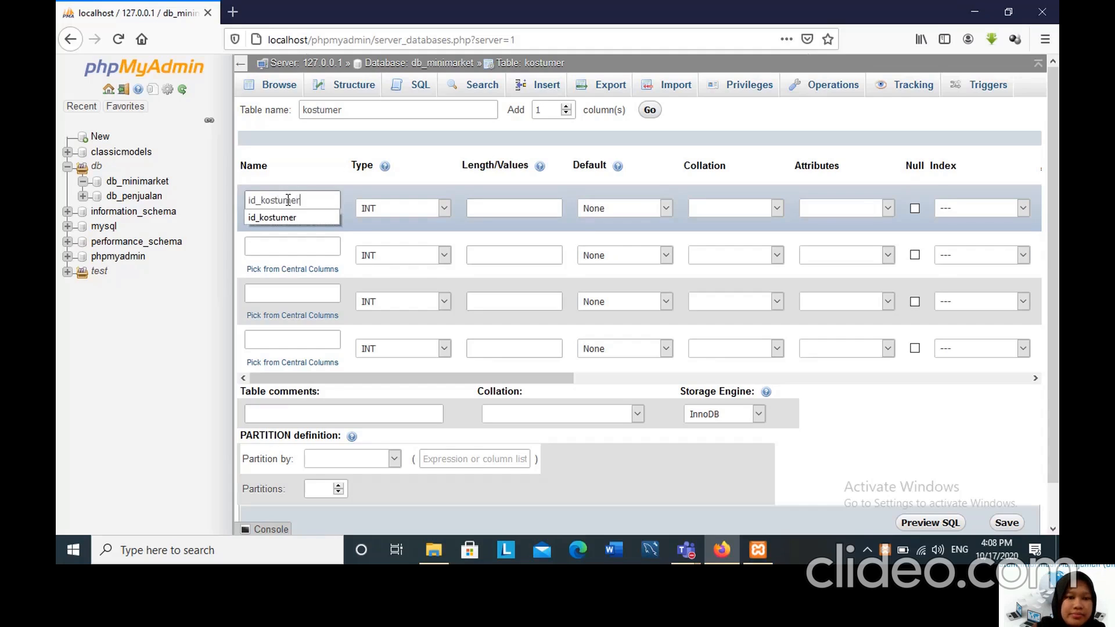
pyautogui.click(292, 246)
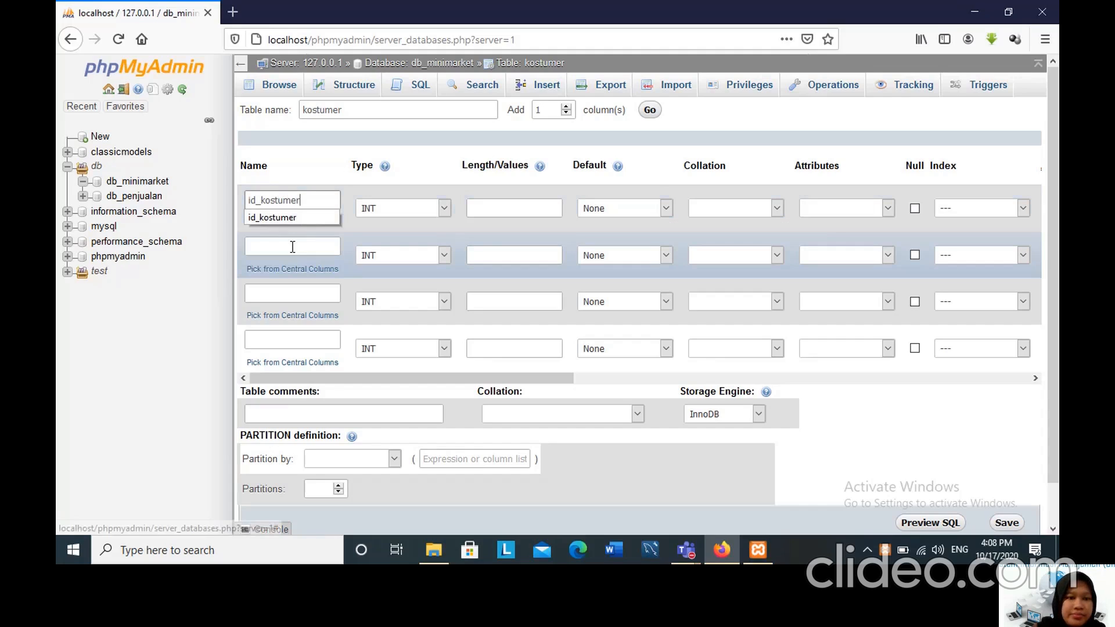
pyautogui.write('nama')
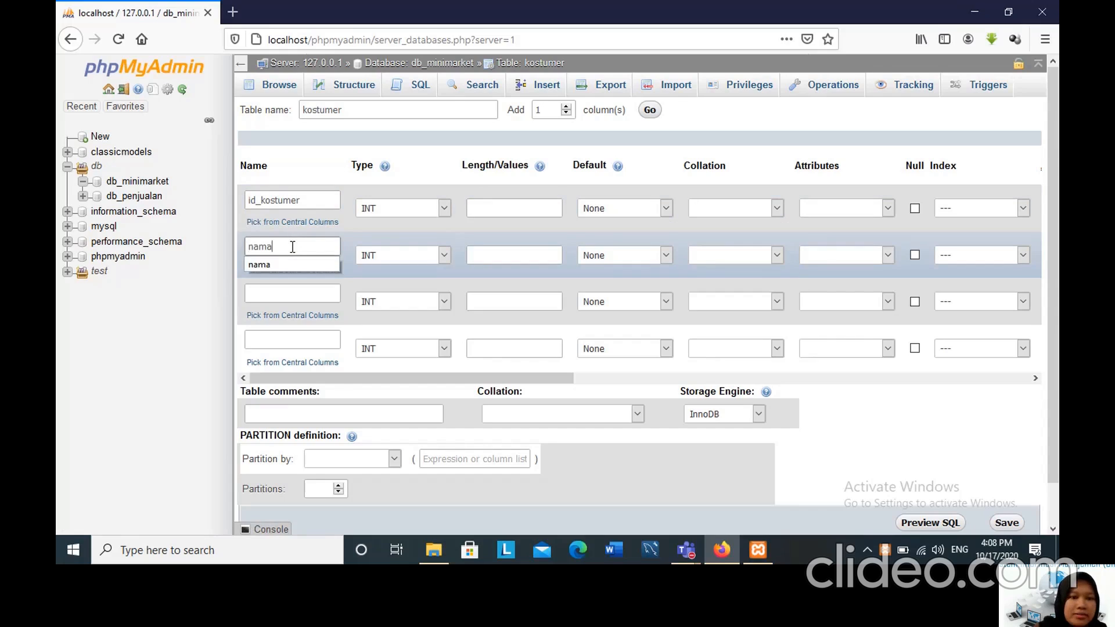
pyautogui.click(299, 294)
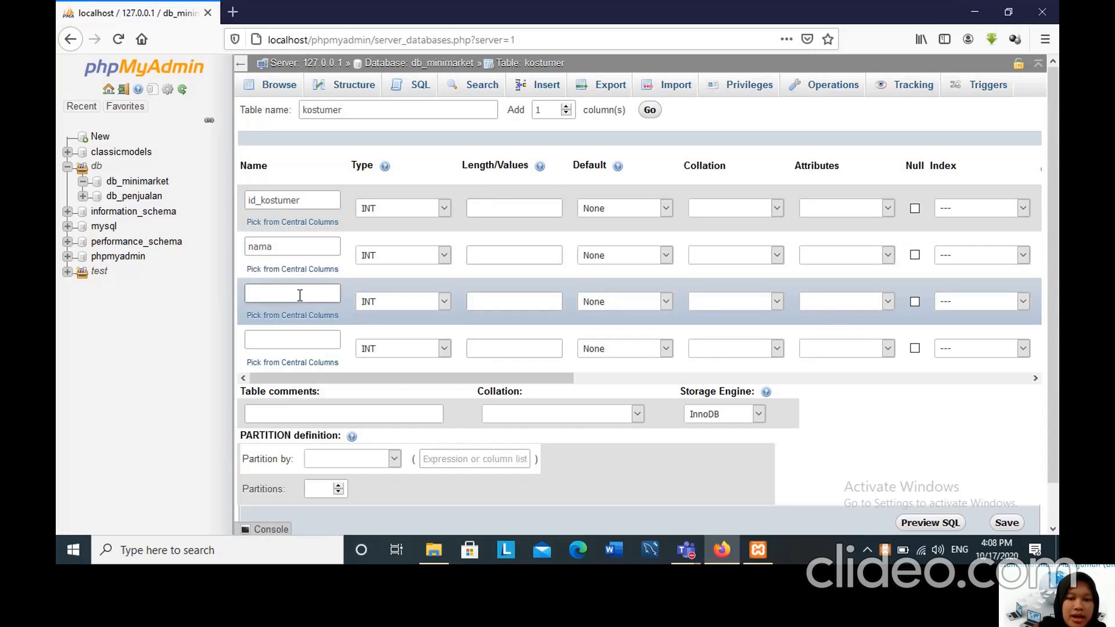
pyautogui.write('alamat')
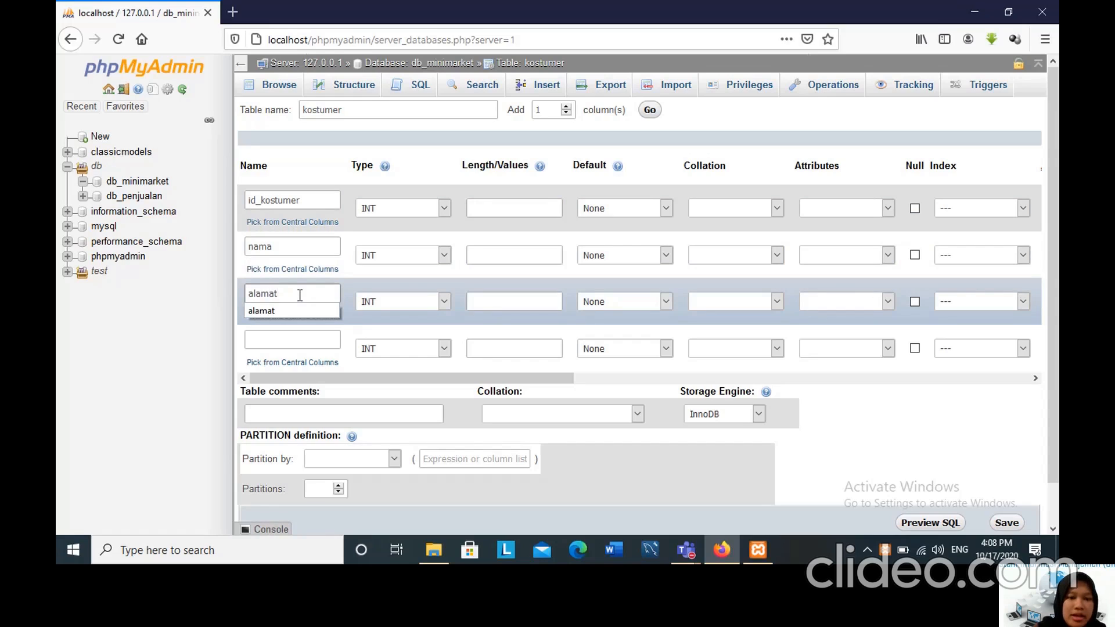
pyautogui.click(307, 338)
pyautogui.write('n')
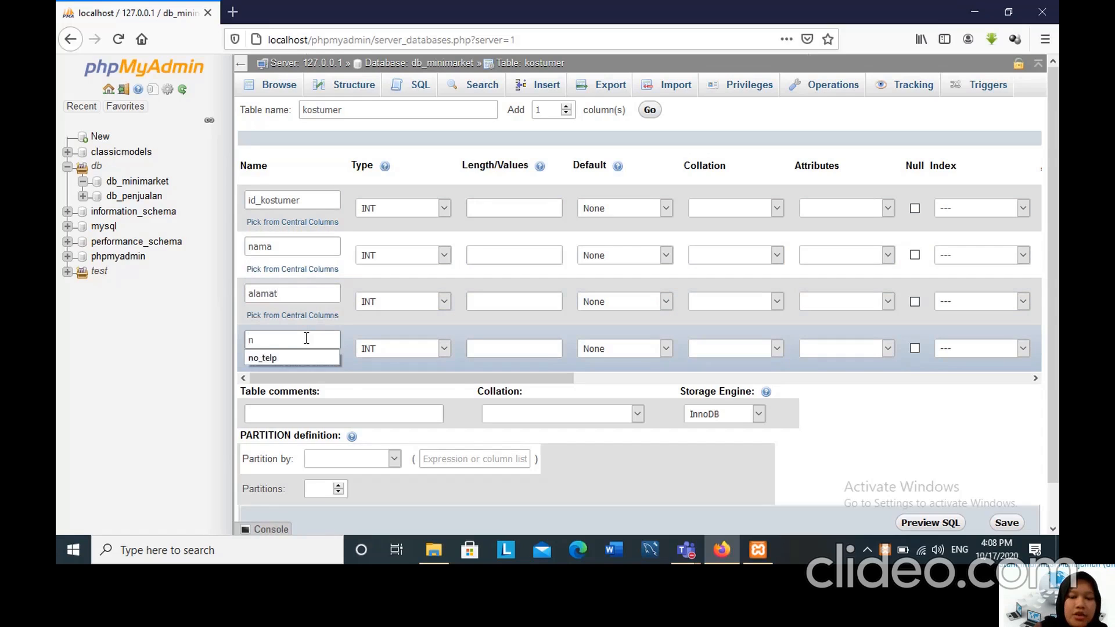
pyautogui.write('o_telp')
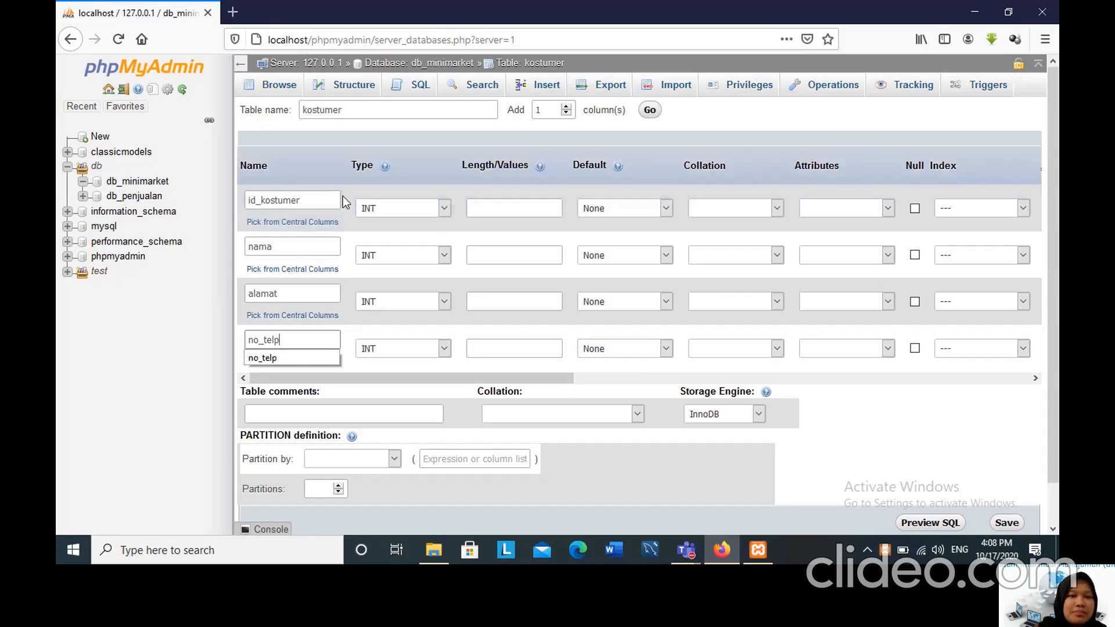
# Set the length of id_kostumer to 11 and define nama as VARCHAR with length 20.
pyautogui.click(475, 209)
pyautogui.write('11')
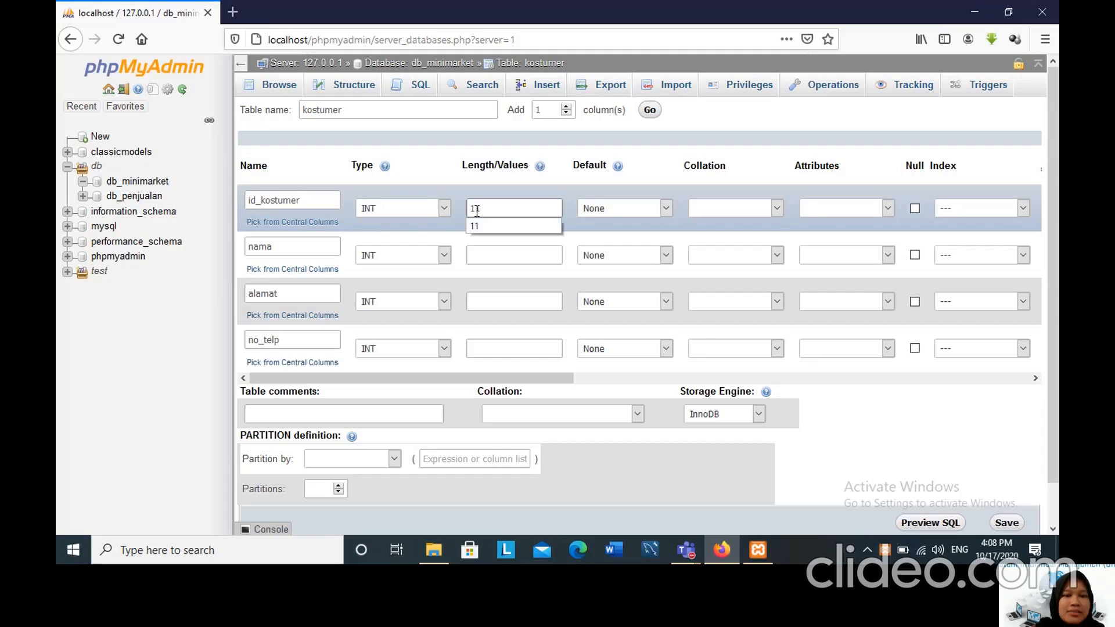
pyautogui.click(445, 254)
pyautogui.click(437, 293)
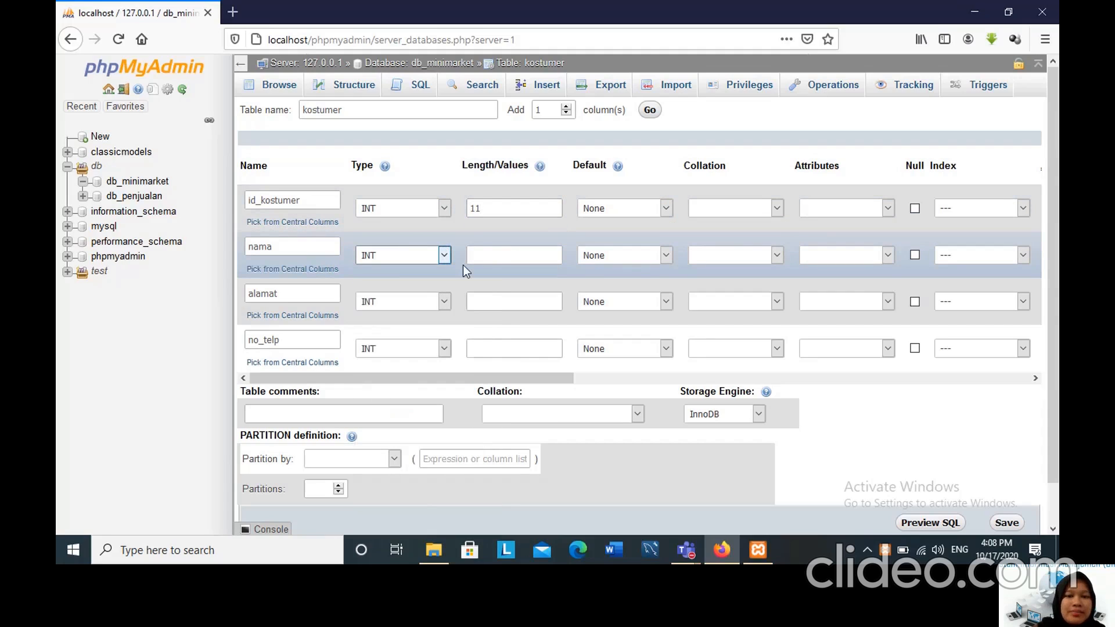
pyautogui.click(484, 254)
pyautogui.write('0')
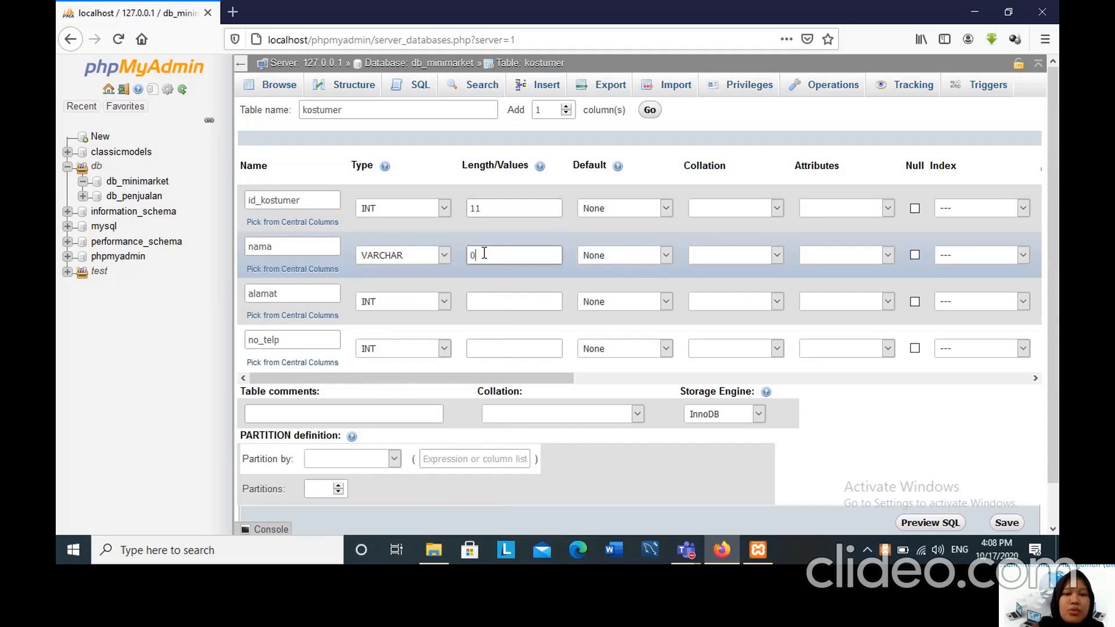
pyautogui.press('BackSpace')
pyautogui.write('20')
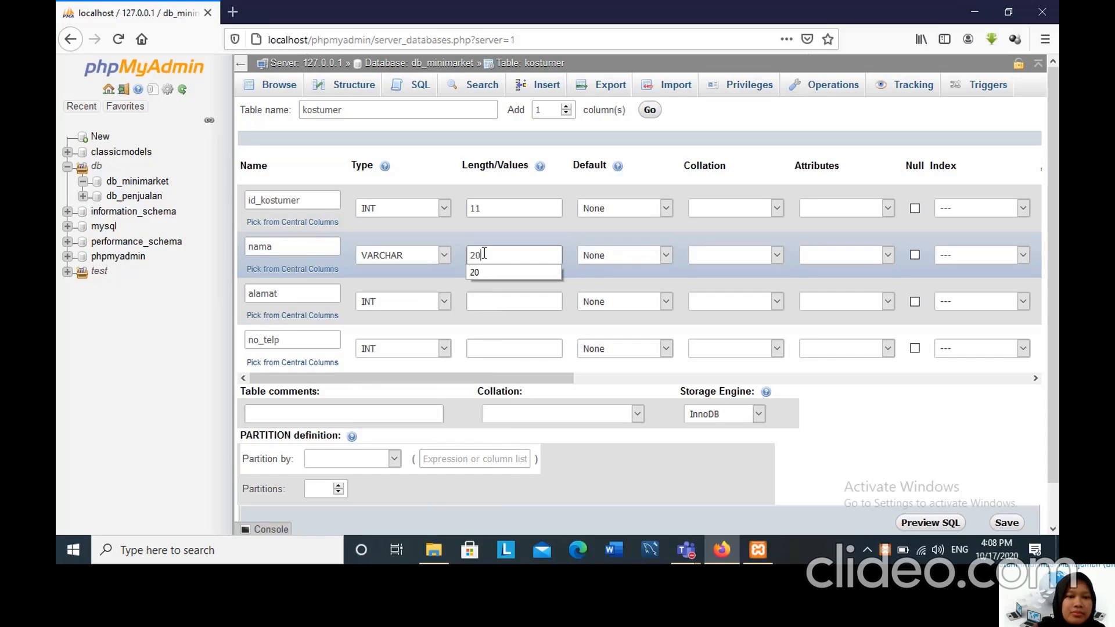
# Define alamat as VARCHAR with length 50 and set the length of no_telp to 13.
pyautogui.click(445, 303)
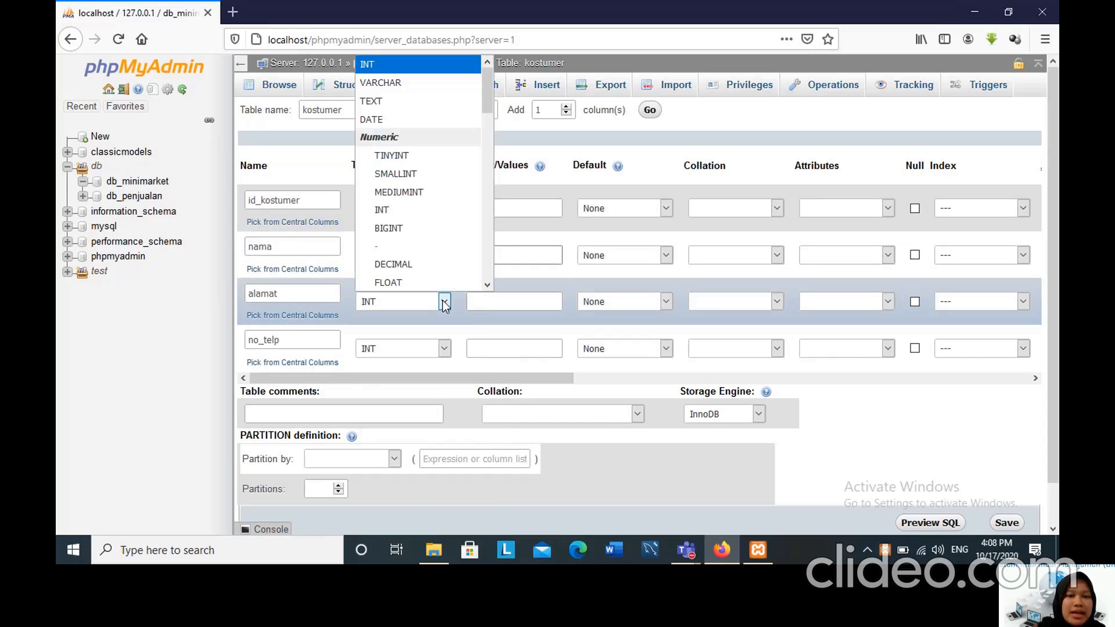
pyautogui.click(395, 83)
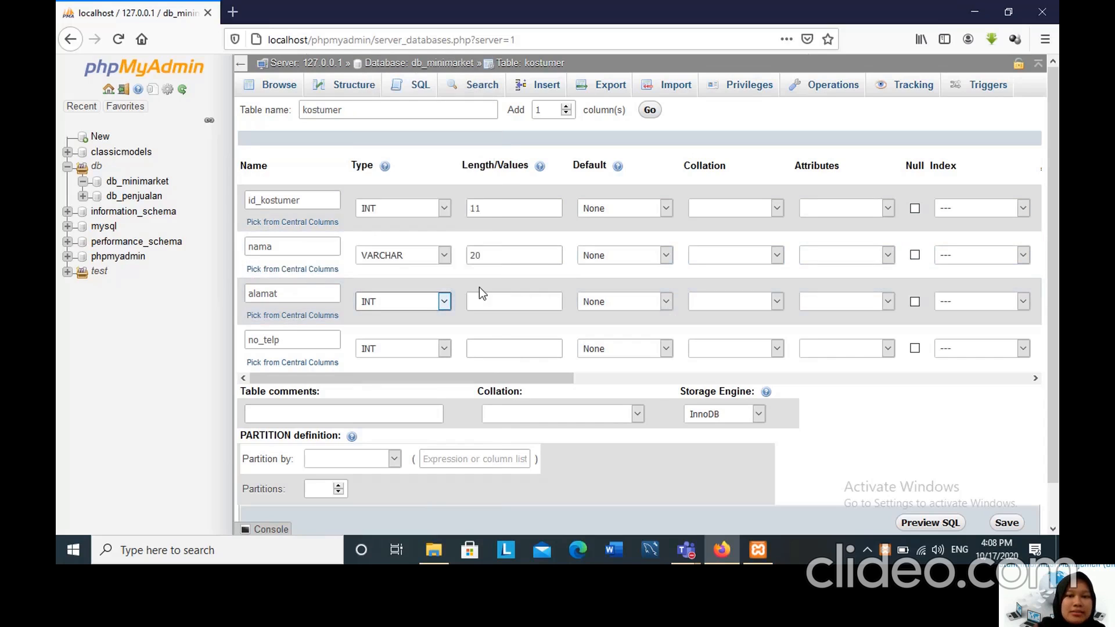
pyautogui.click(485, 300)
pyautogui.write('50')
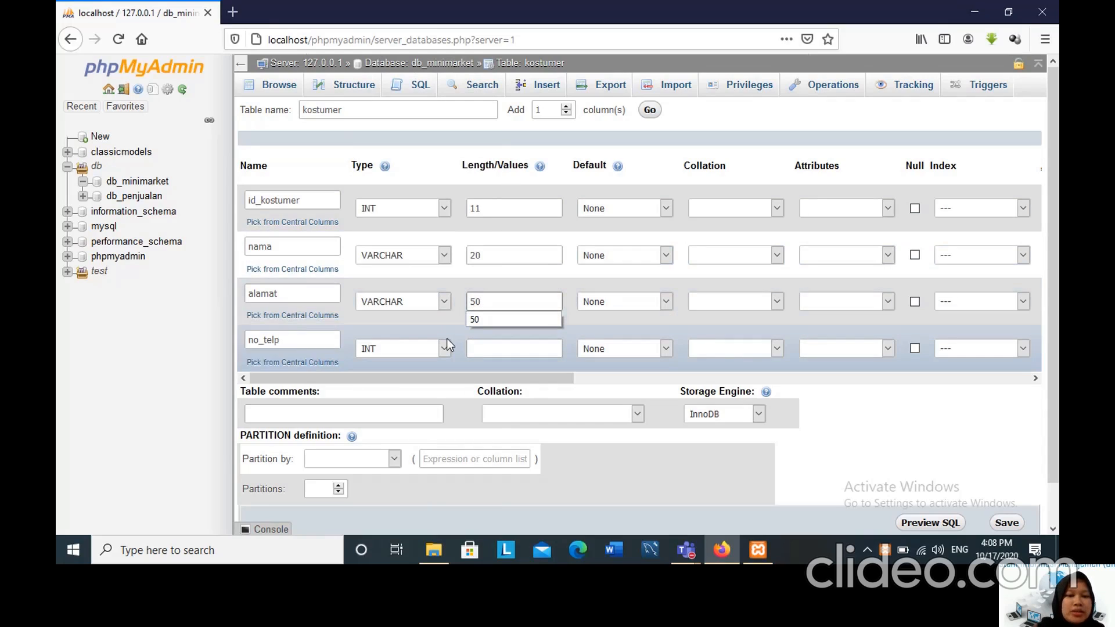
pyautogui.click(487, 346)
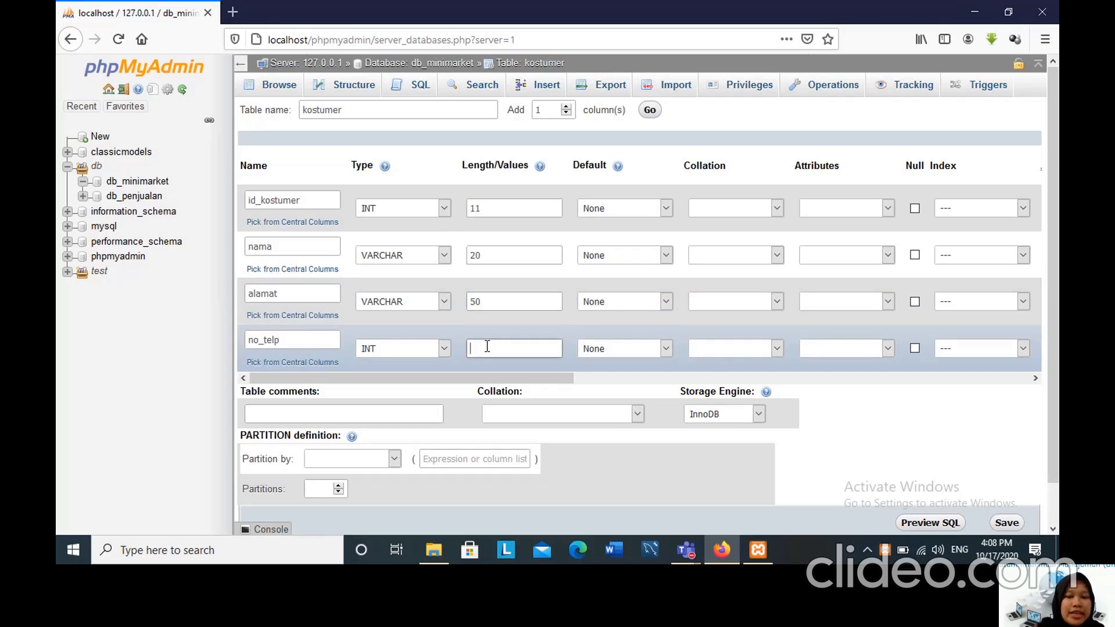
pyautogui.write('13')
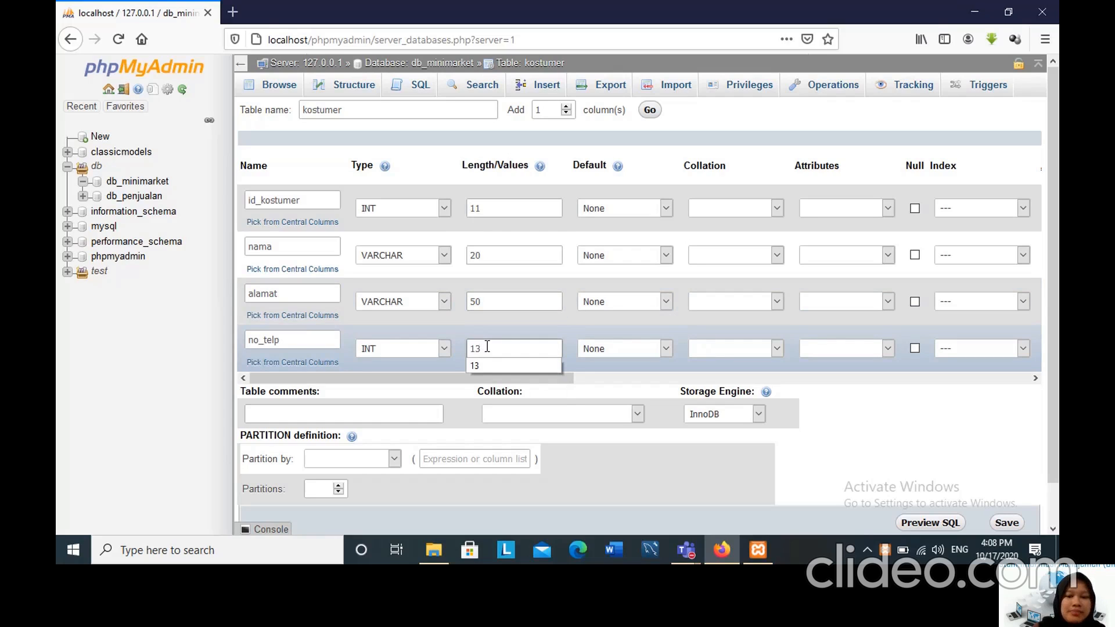
# Make id_kostumer the primary key of the kostumer table and turn on auto-increment for it.
pyautogui.moveTo(433, 376); pyautogui.dragTo(601, 387)
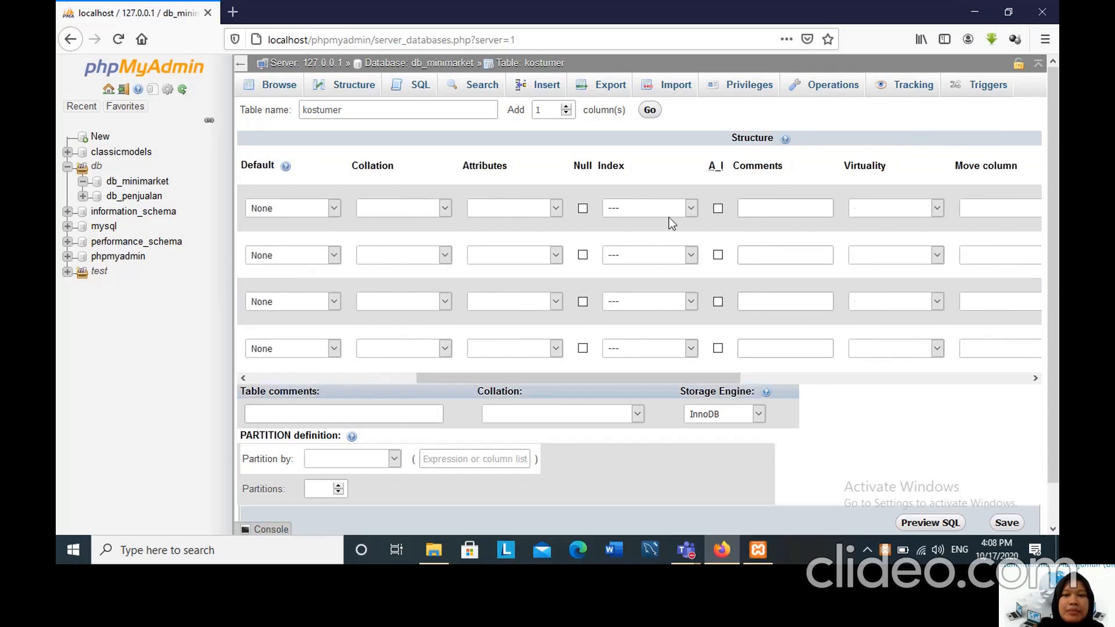
pyautogui.click(691, 208)
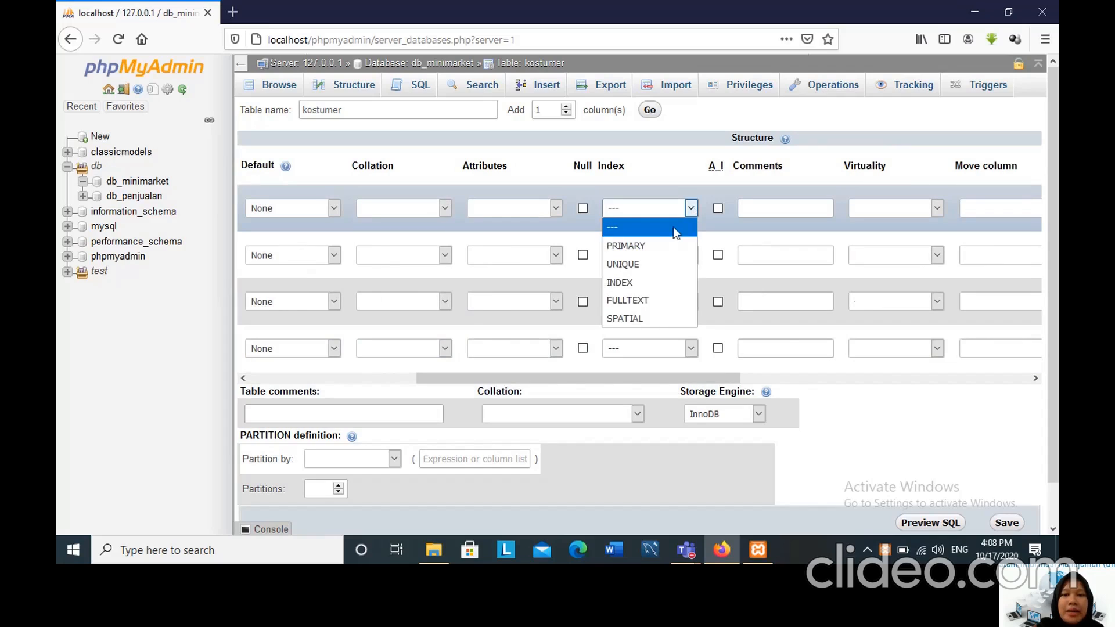
pyautogui.click(666, 245)
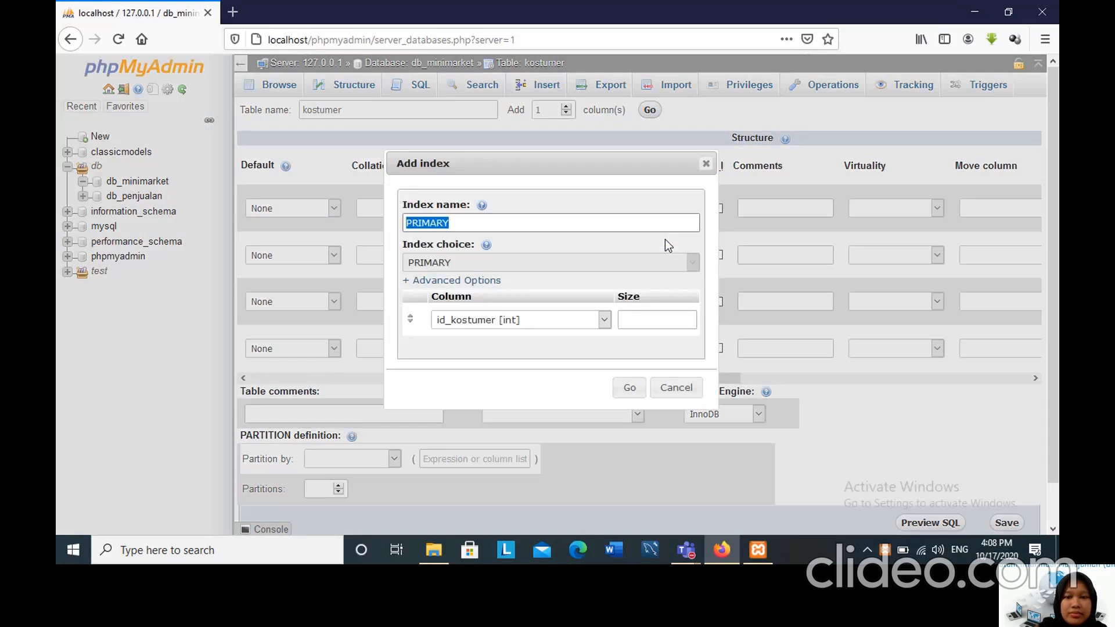
pyautogui.click(629, 388)
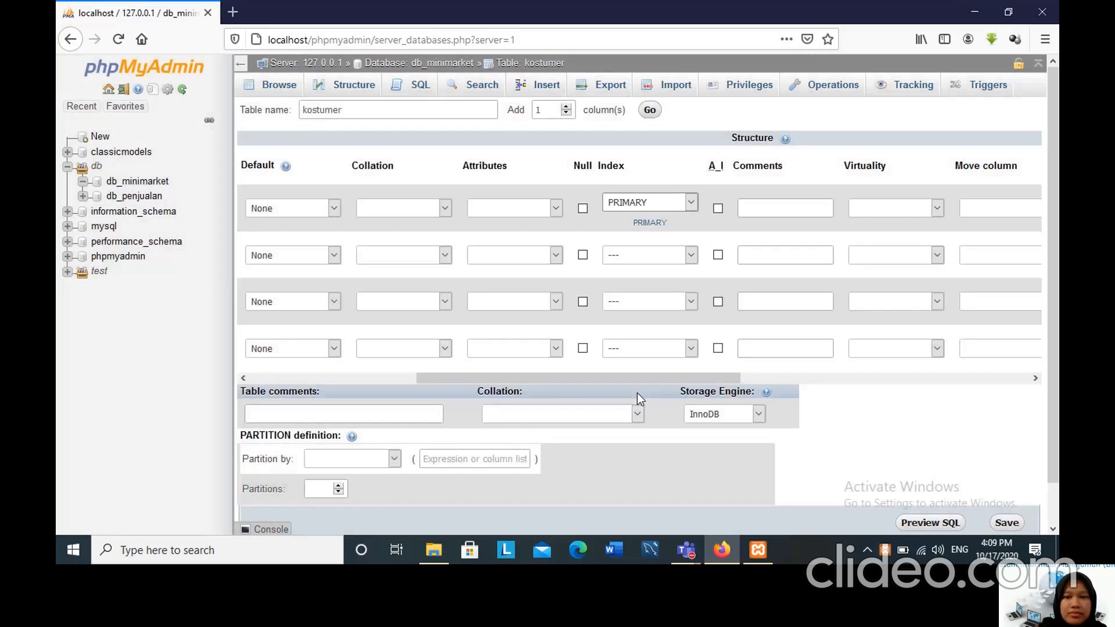
pyautogui.click(719, 208)
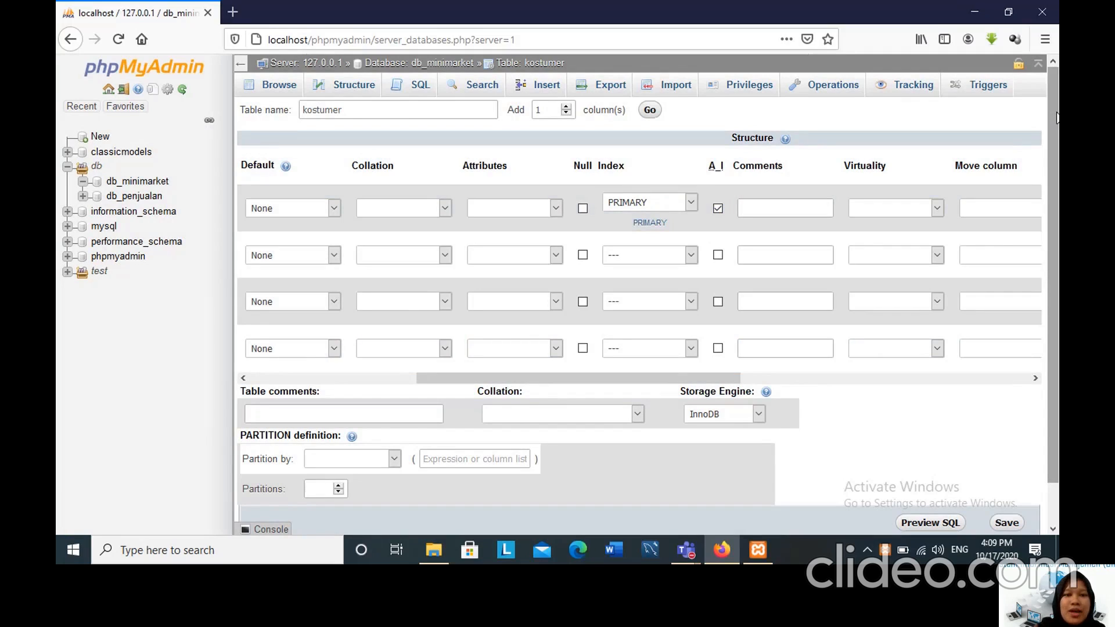
# Save the kostumer table and open its structure.
pyautogui.scroll(-1, 1057, 118)
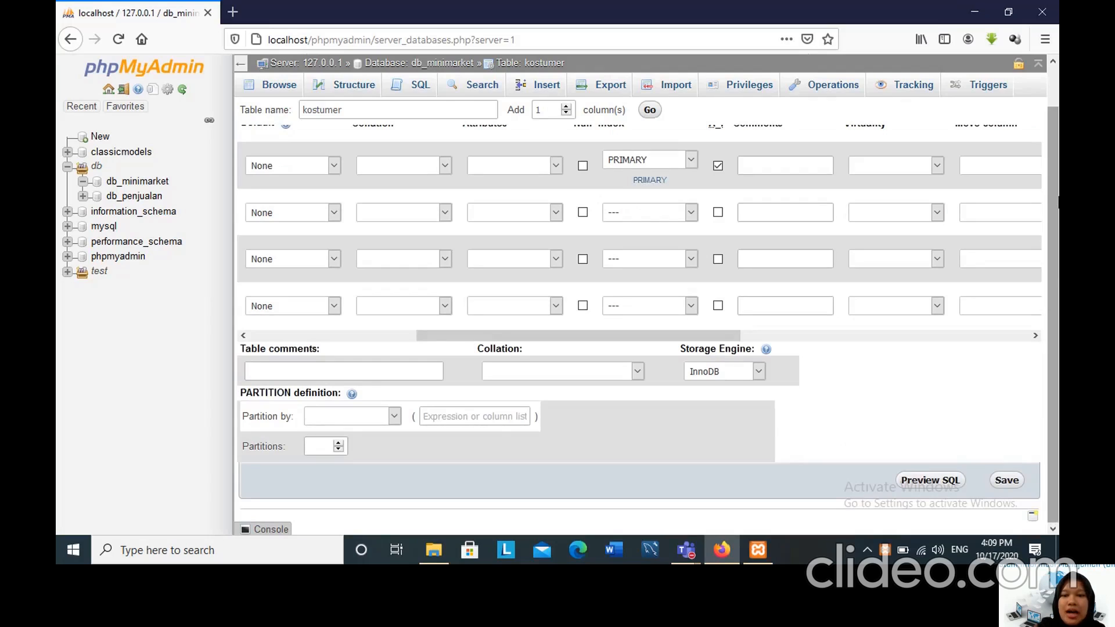
pyautogui.click(1007, 479)
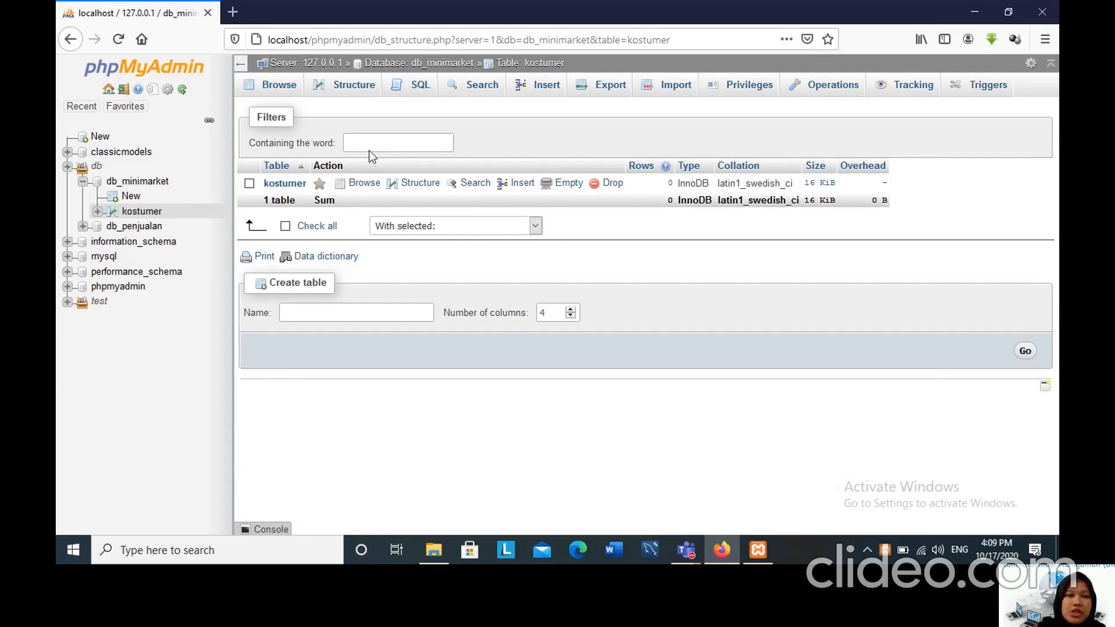
pyautogui.click(115, 211)
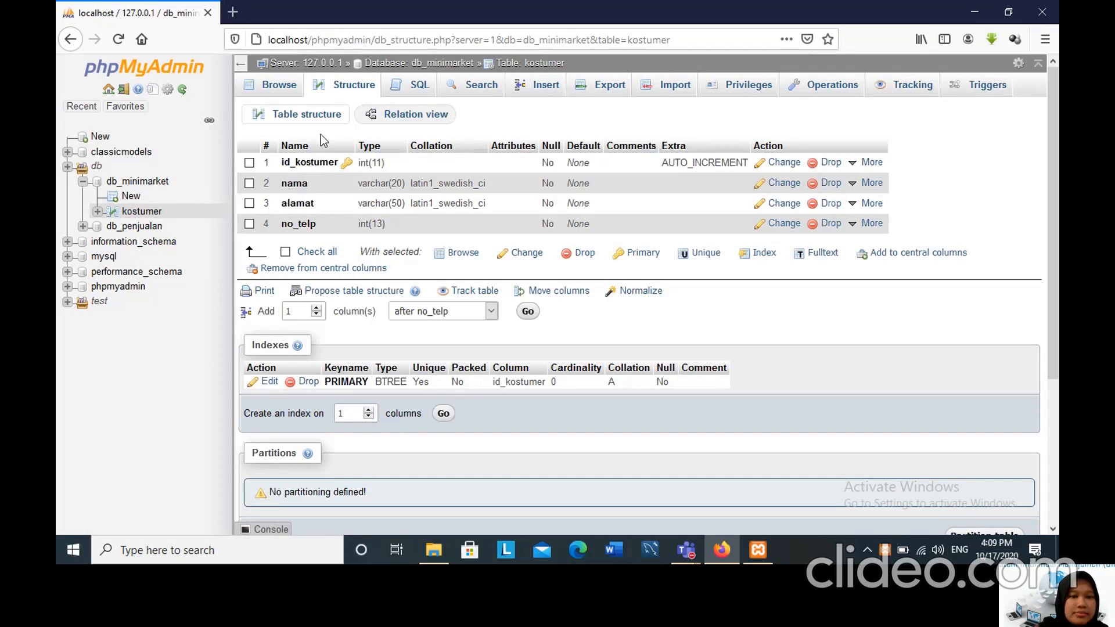
# Start another new table in db_minimarket and name it transaksi.
pyautogui.click(124, 198)
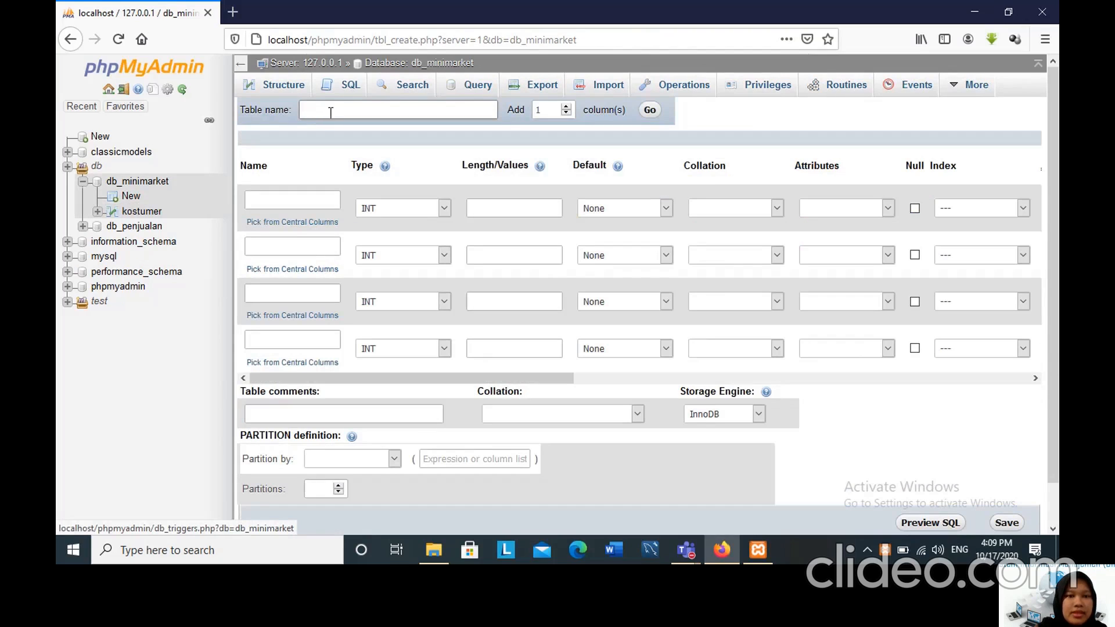
pyautogui.write('tran')
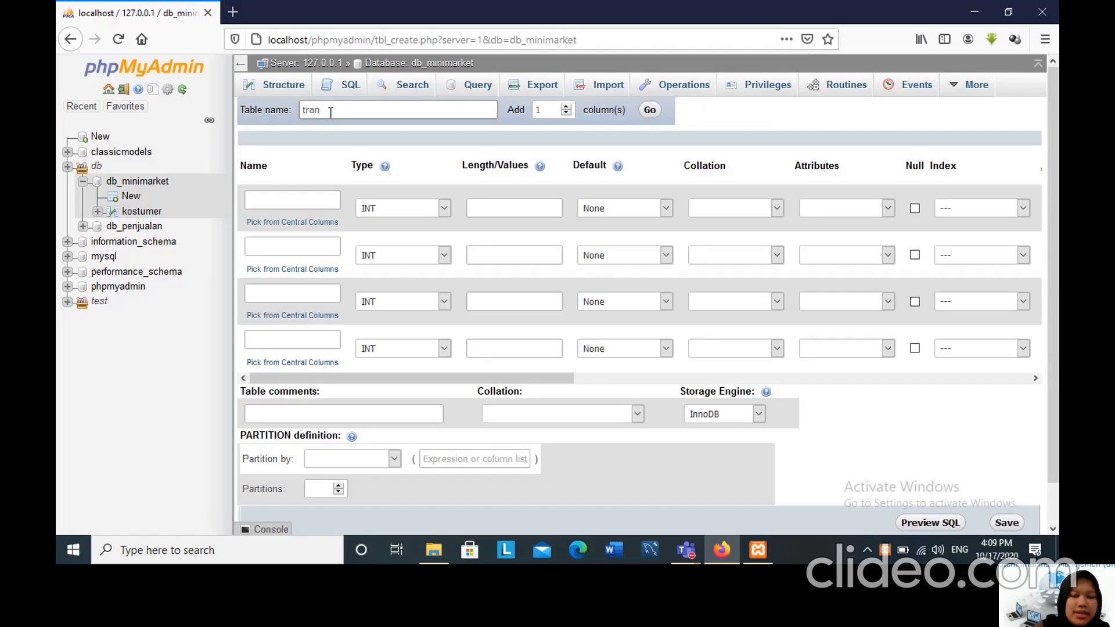
pyautogui.write('saksi')
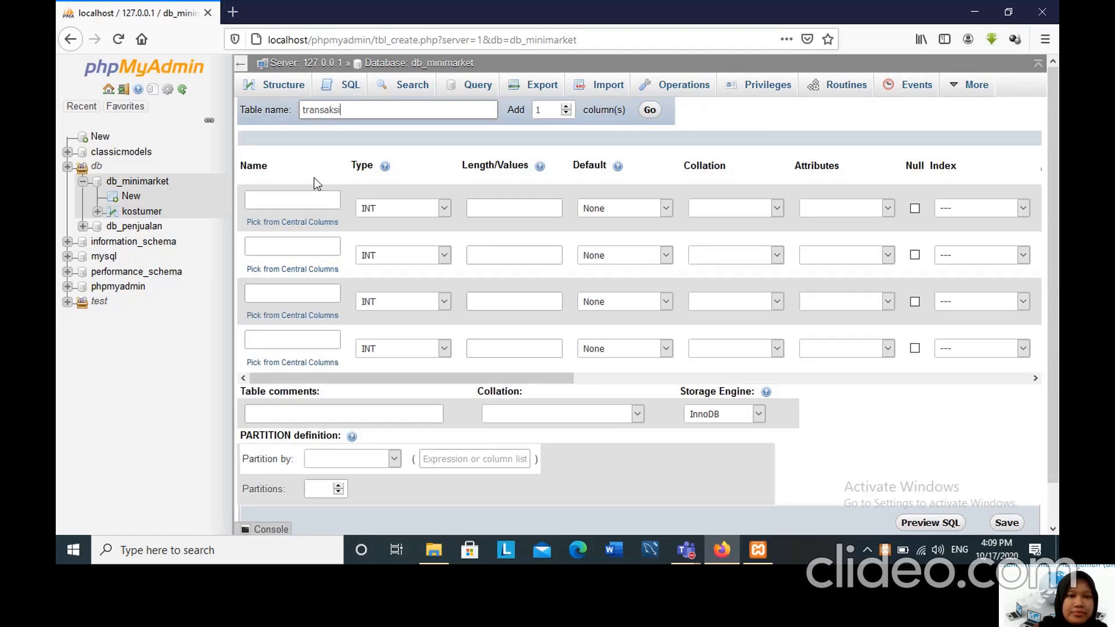
# Name the first four columns of the transaksi table id_transaksi, id_barang, id_kasir and id_kostumer.
pyautogui.click(302, 203)
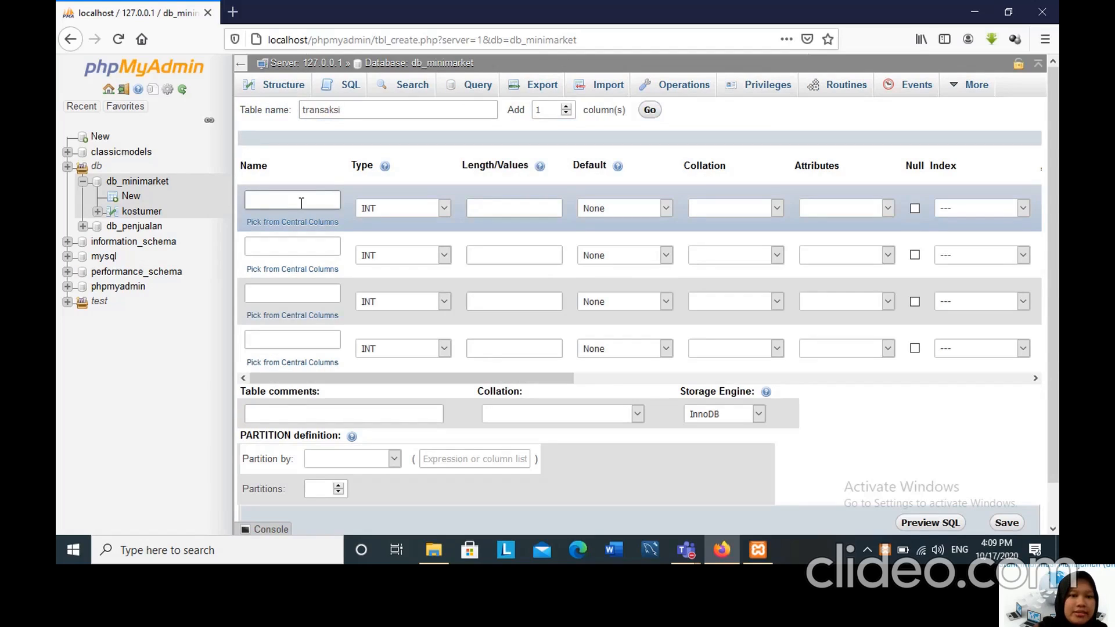
pyautogui.write('id_tr')
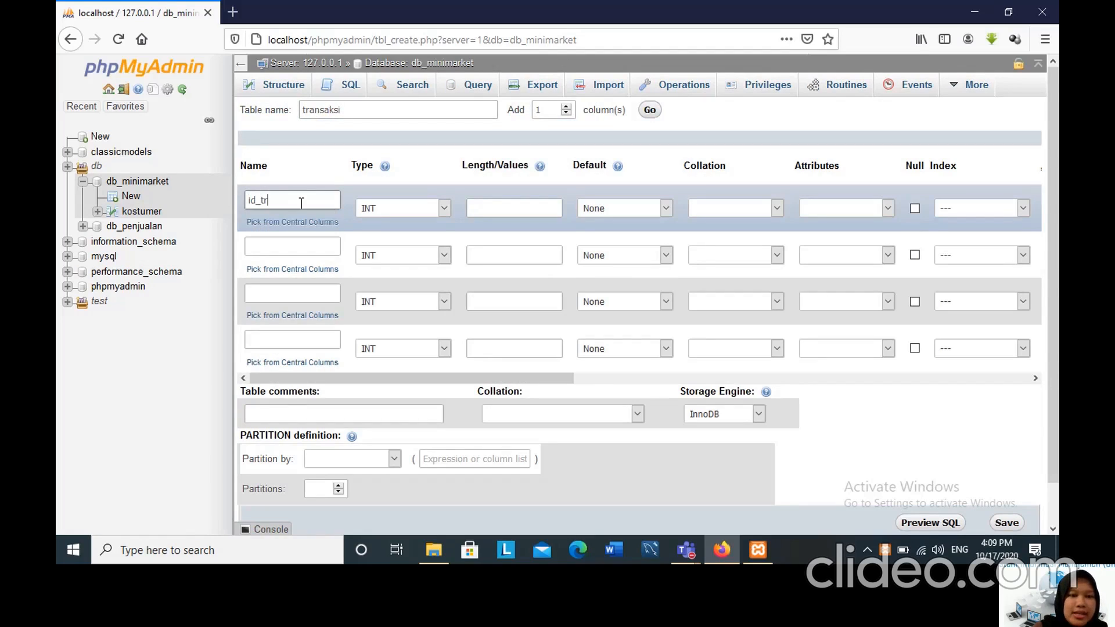
pyautogui.write('ansaksi')
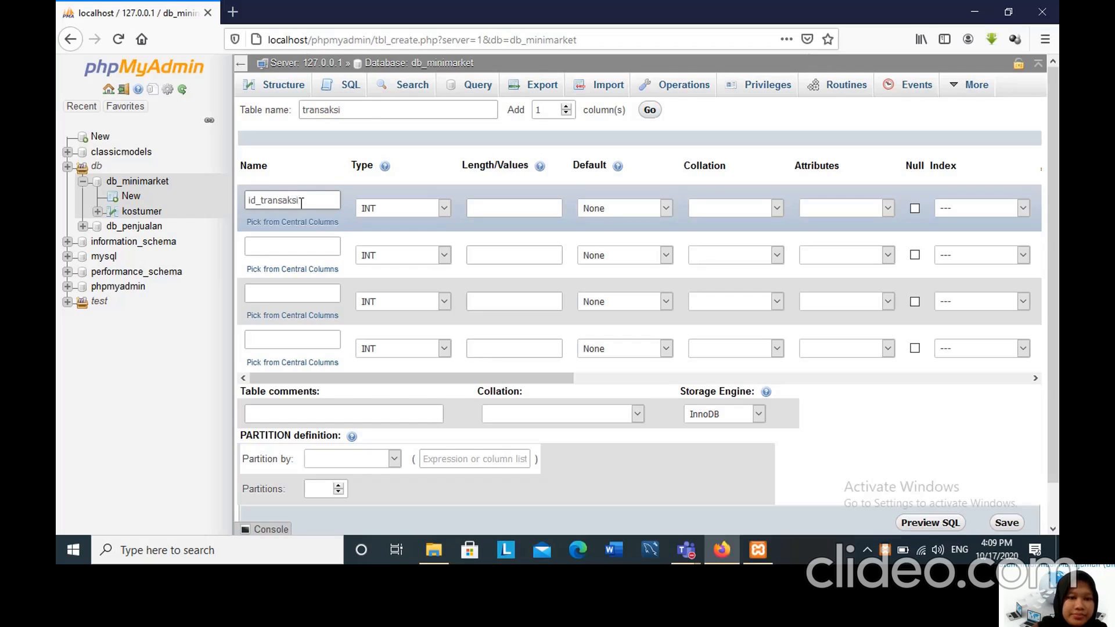
pyautogui.click(306, 243)
pyautogui.write('i')
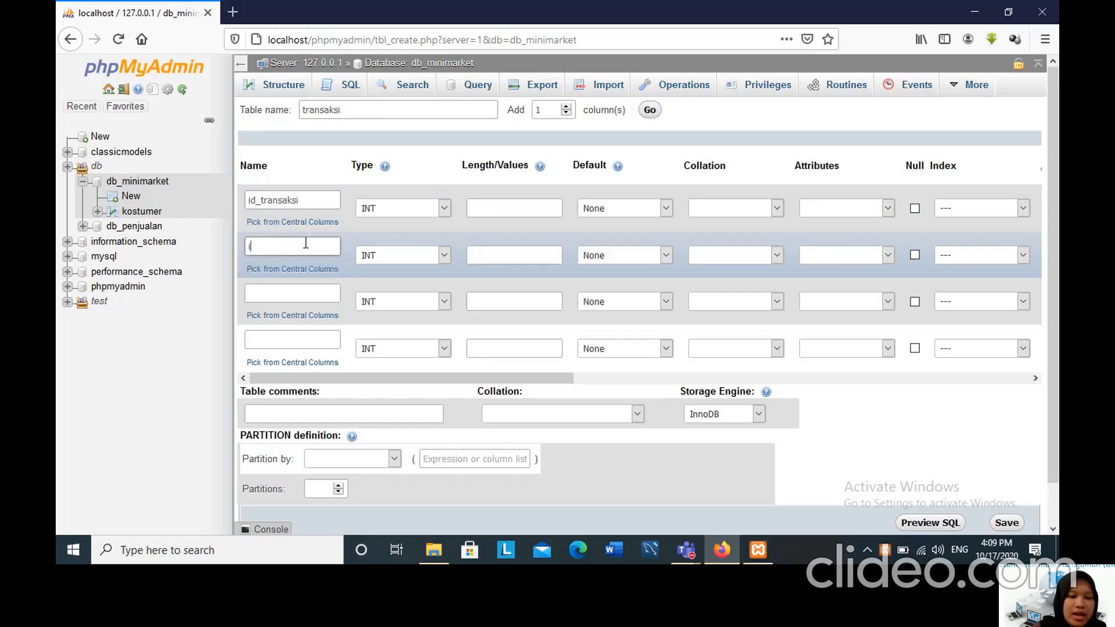
pyautogui.write('d_barang')
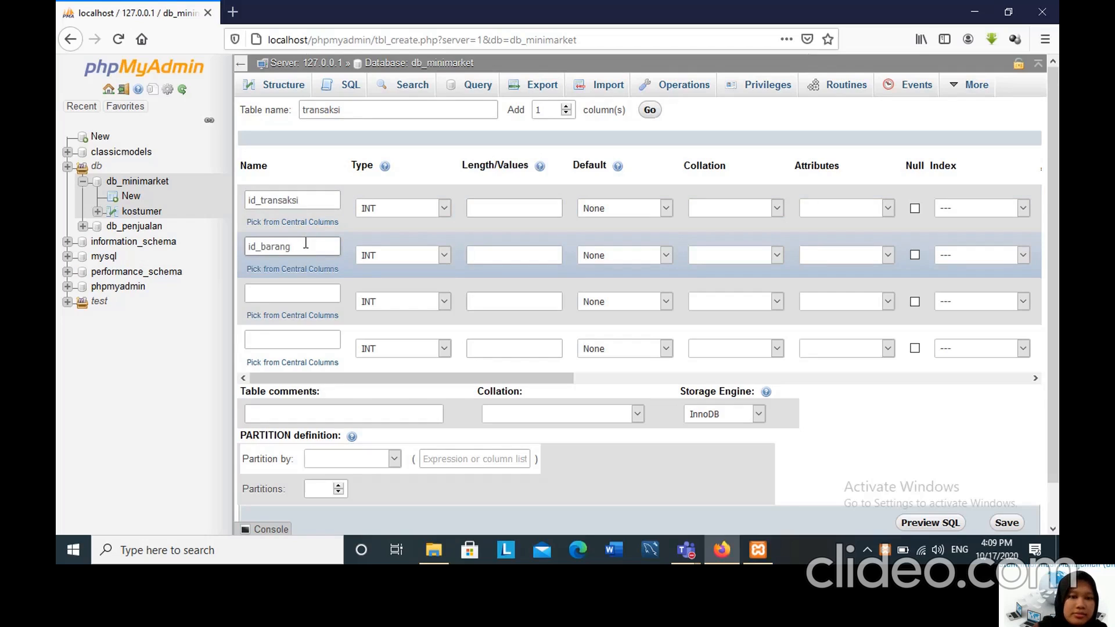
pyautogui.click(310, 293)
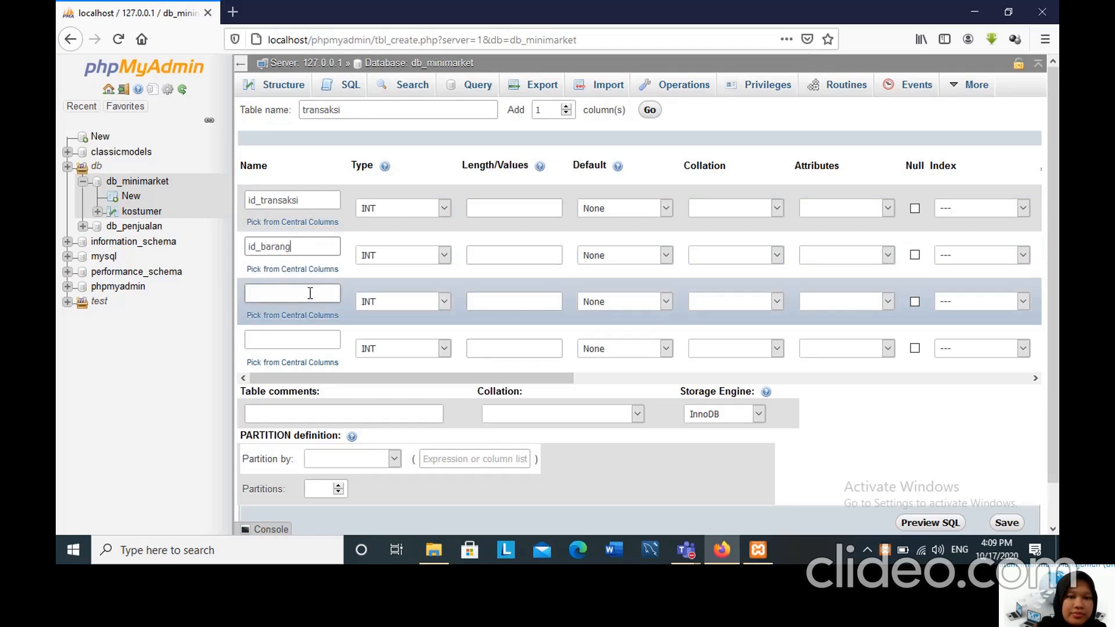
pyautogui.write('id_kasir')
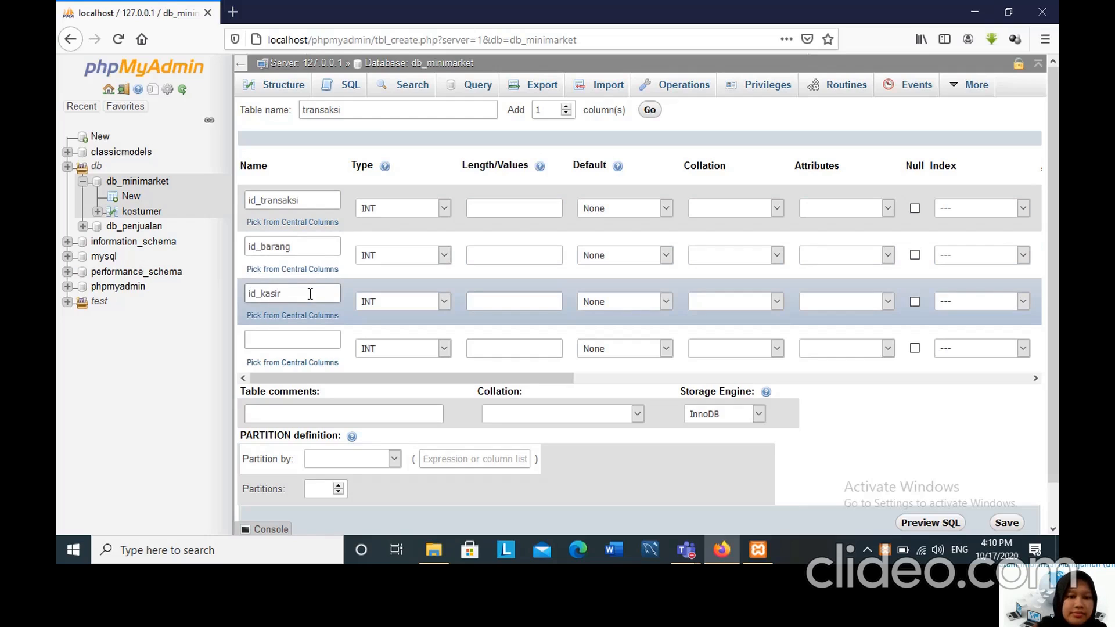
pyautogui.click(303, 339)
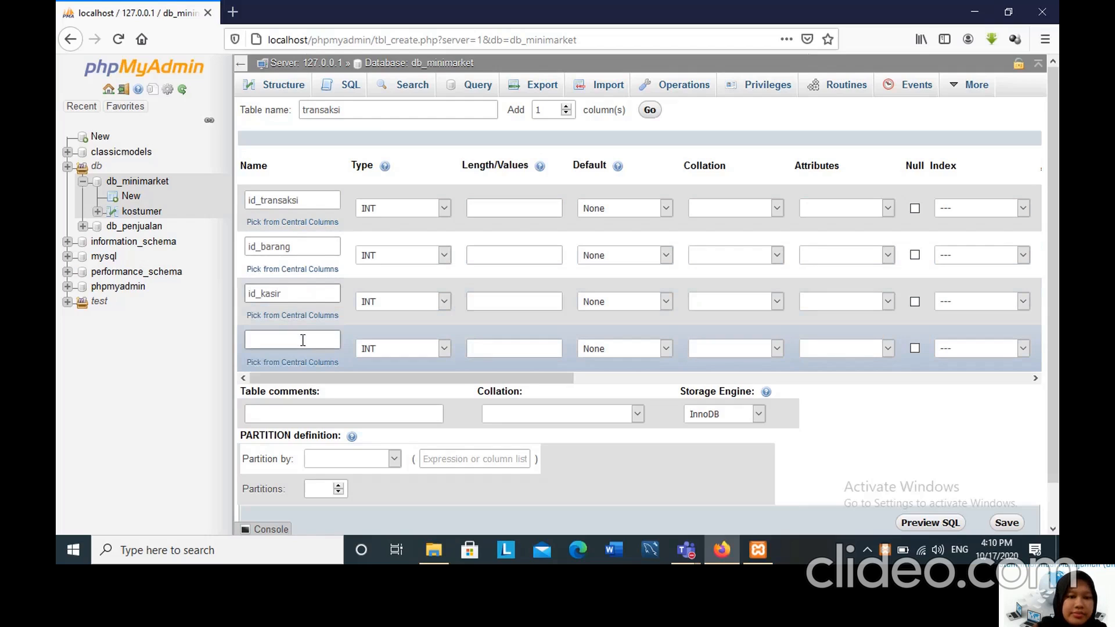
pyautogui.write('id')
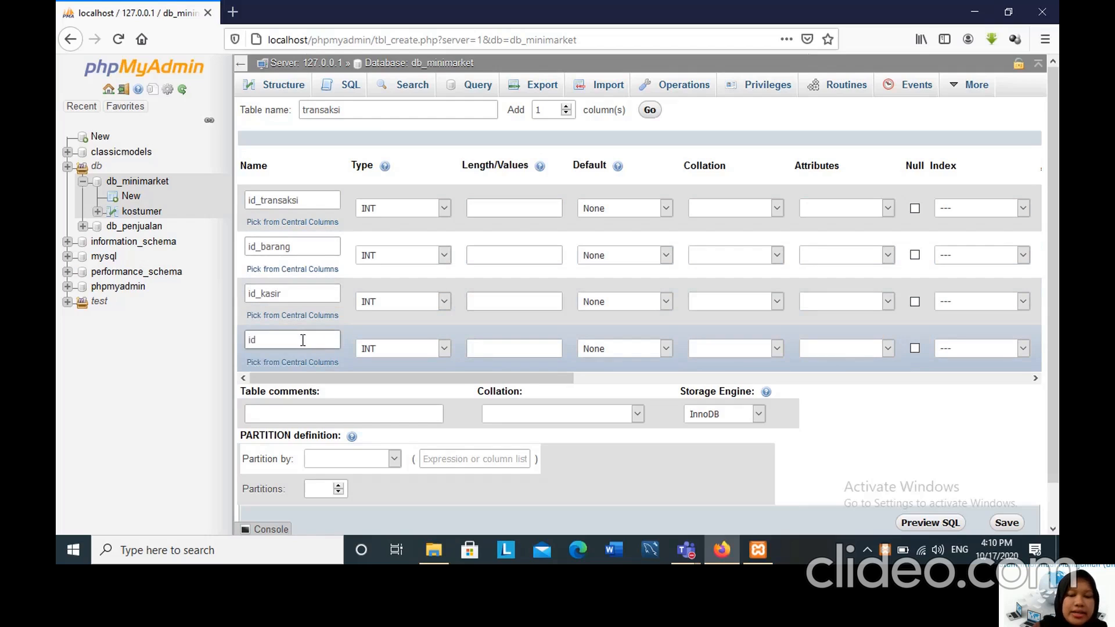
pyautogui.write('_kostumer')
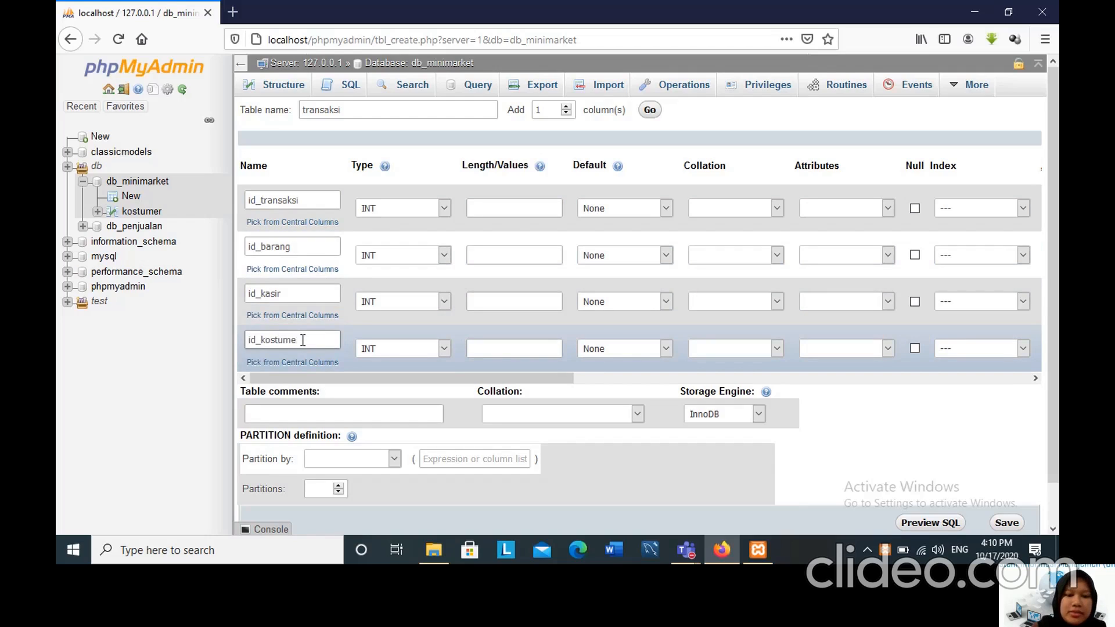
# Add 4 more columns to the transaksi table definition.
pyautogui.doubleClick(548, 110)
pyautogui.press('BackSpace')
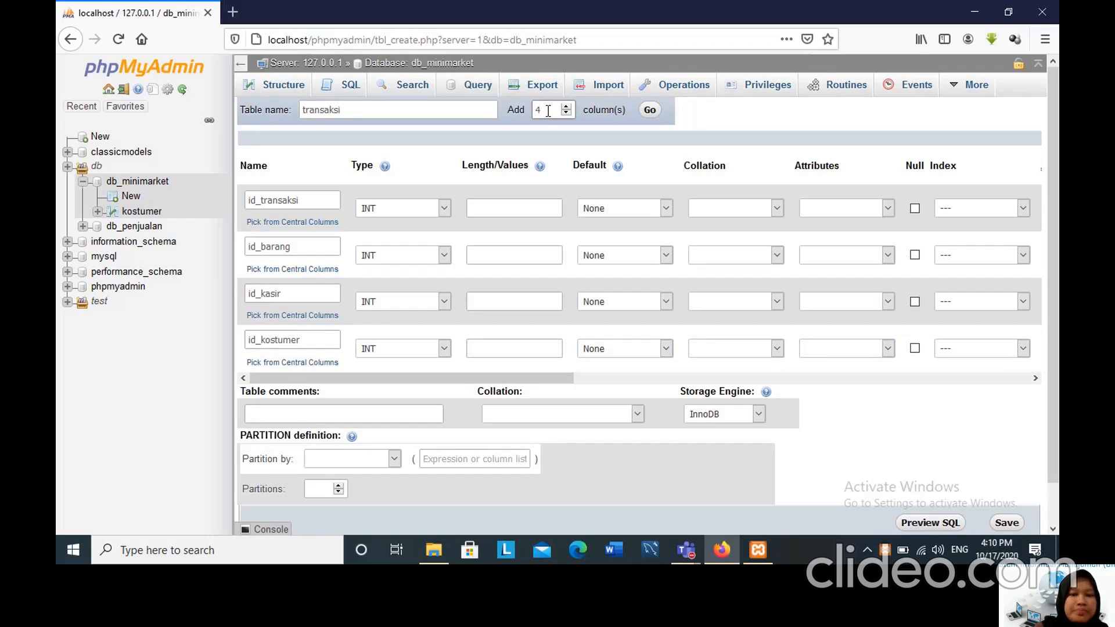
pyautogui.click(650, 113)
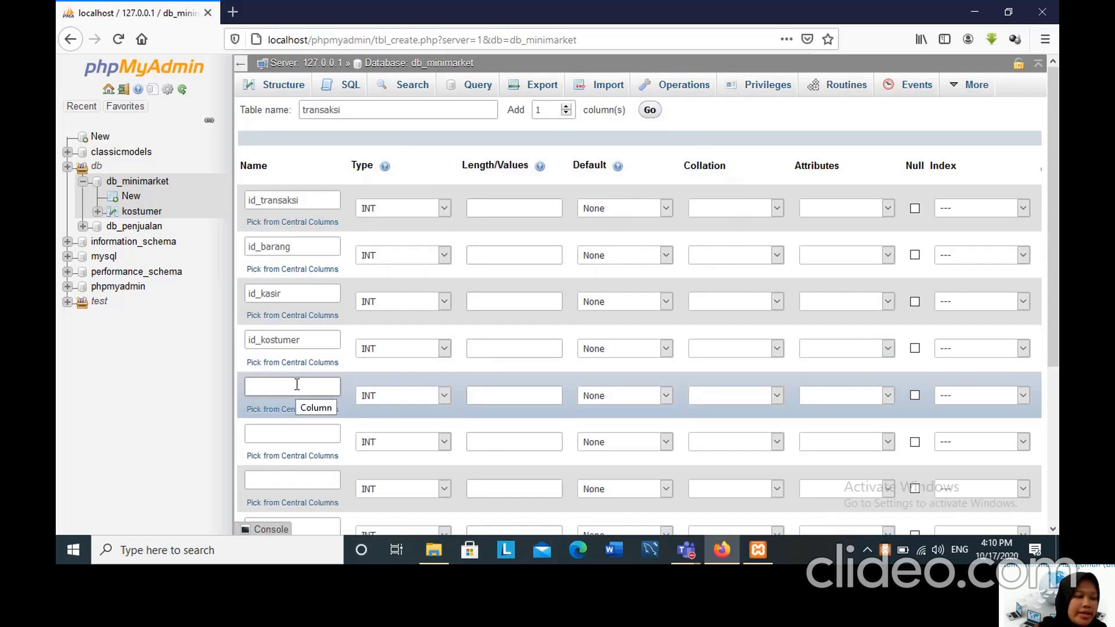
# Name the fifth and sixth columns of the transaksi table tanggal_transaksi and nama_barang.
pyautogui.write('tang')
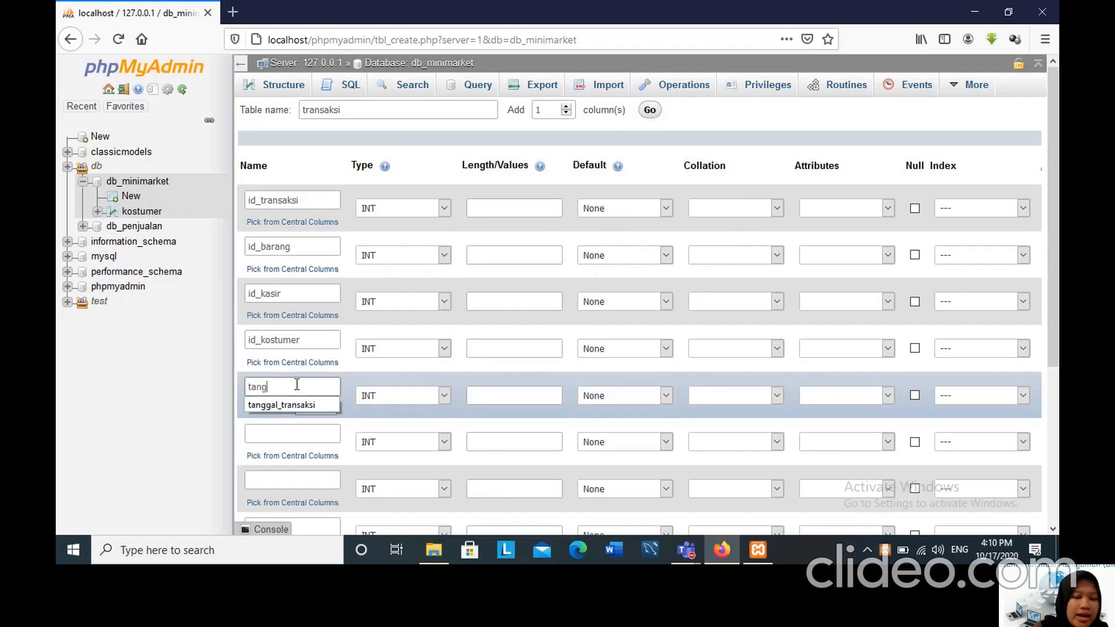
pyautogui.write('gal_')
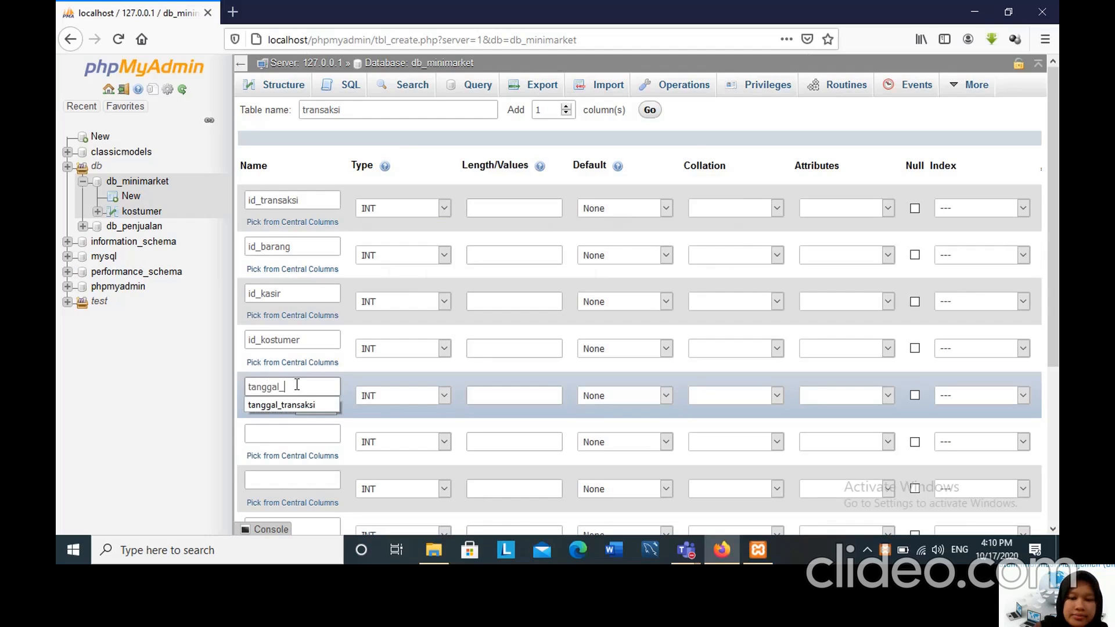
pyautogui.write('transaksi')
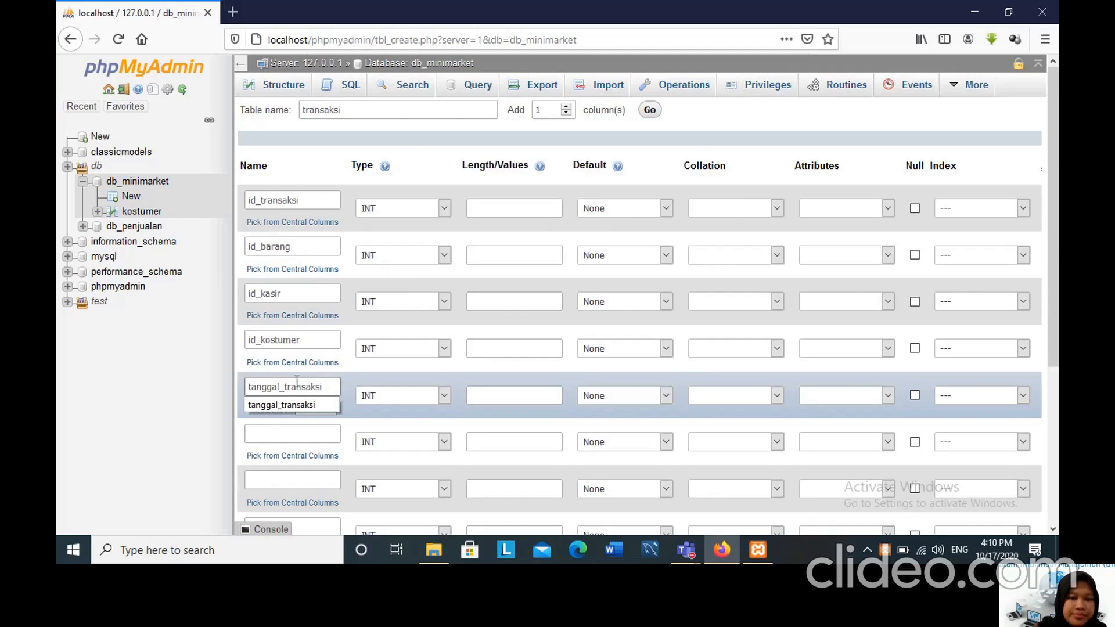
pyautogui.scroll(-3, 297, 381)
pyautogui.click(273, 279)
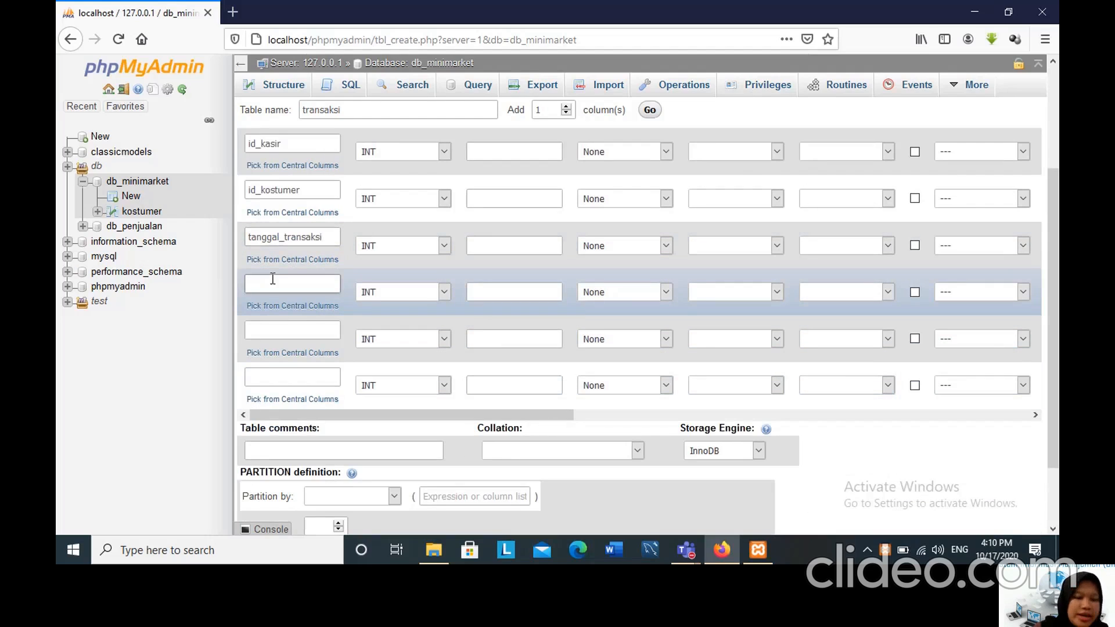
pyautogui.write('nama_b')
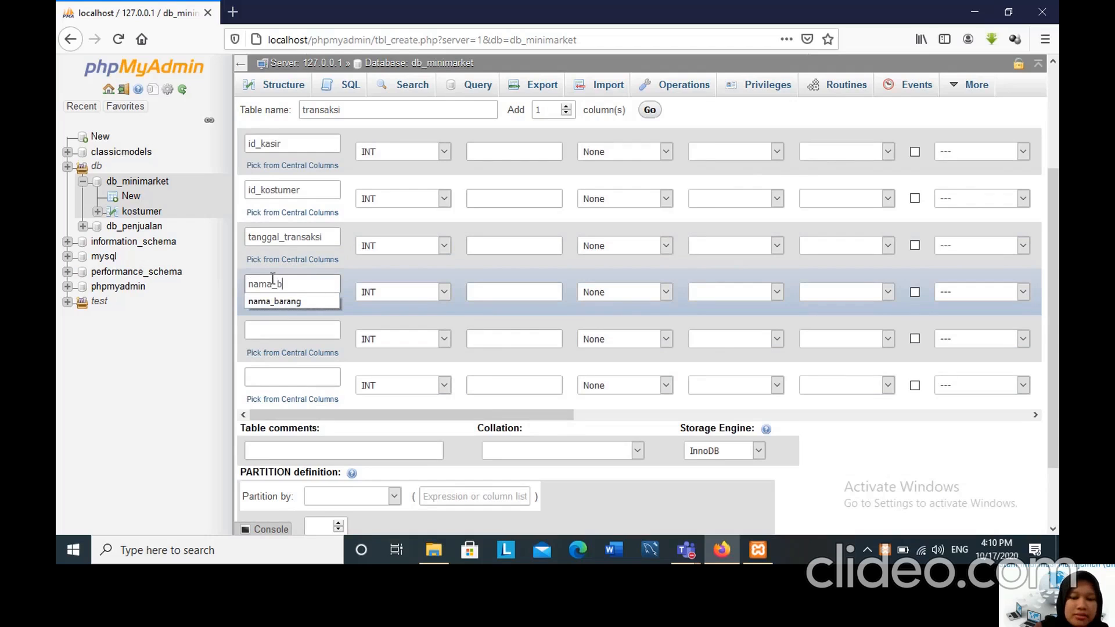
pyautogui.write('arang')
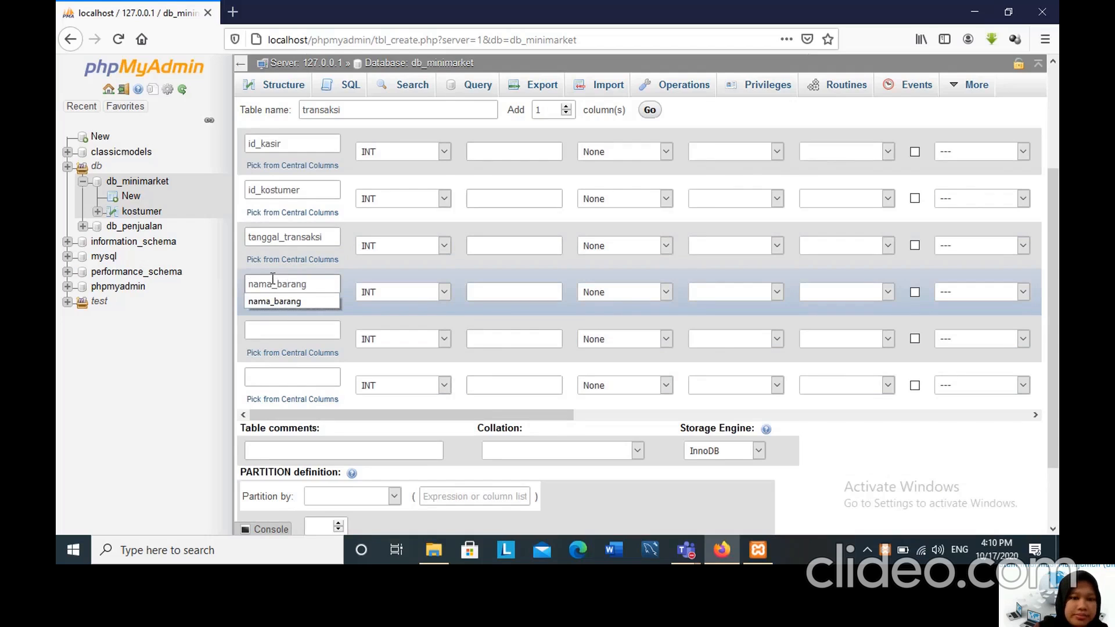
# Name the last two columns of the transaksi table jumlah_barang and total_pemasukan.
pyautogui.click(285, 334)
pyautogui.write('Ju')
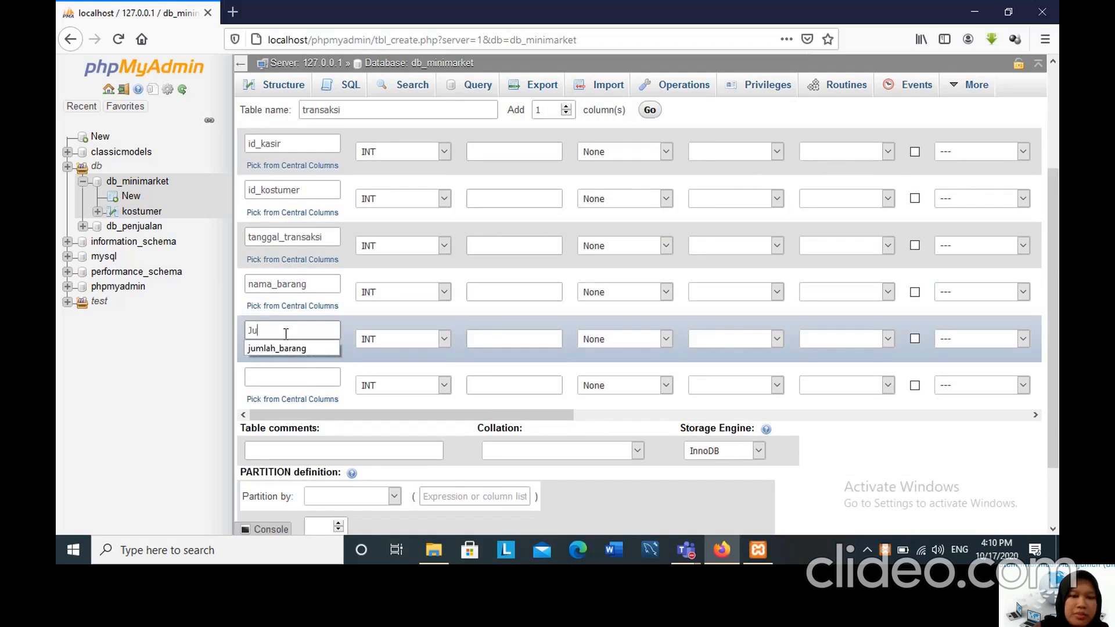
pyautogui.press('BackSpace')
pyautogui.press('BackSpace')
pyautogui.write('jumla')
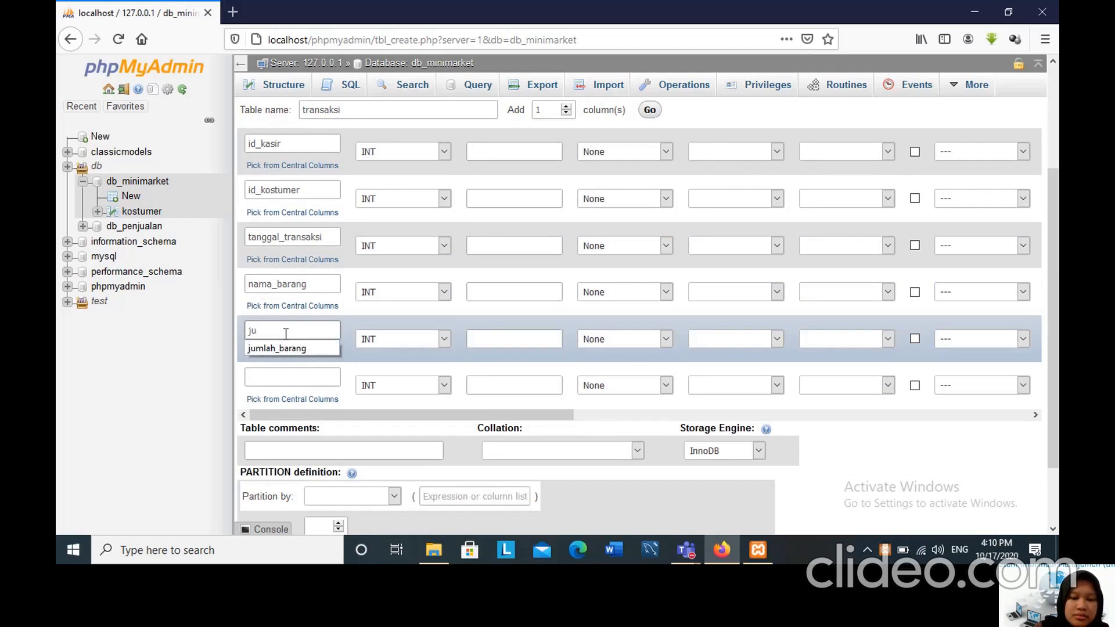
pyautogui.write('h_barang')
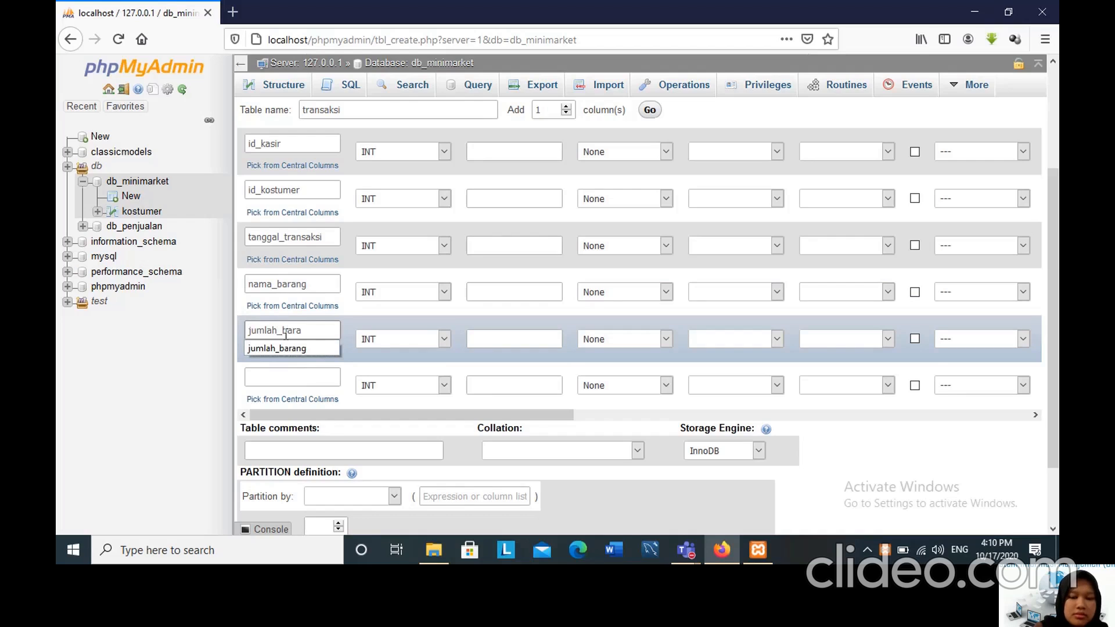
pyautogui.click(295, 377)
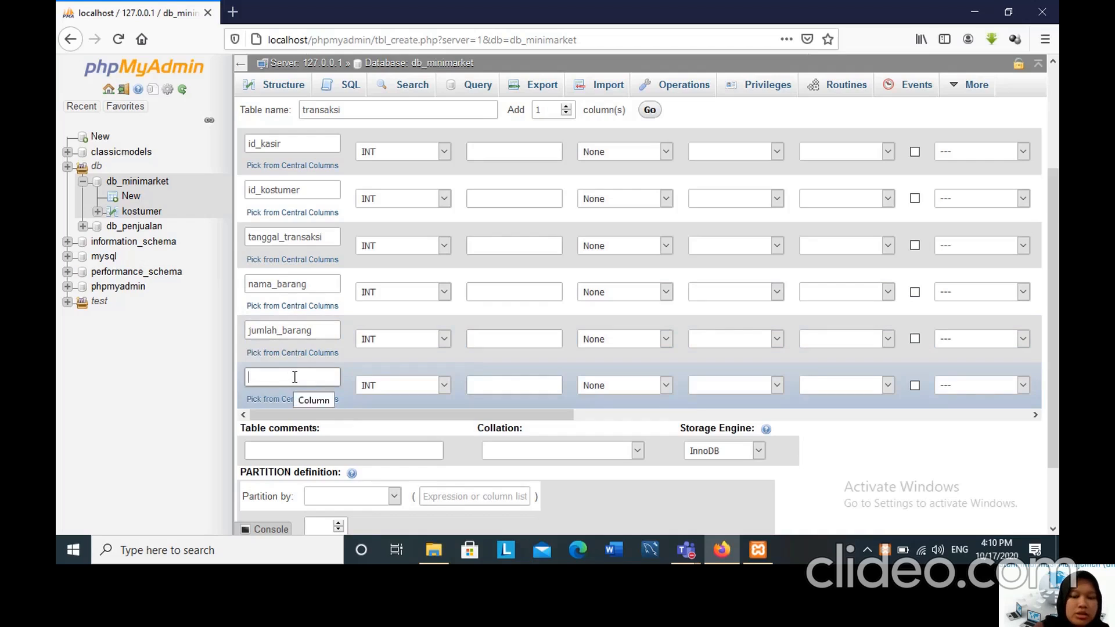
pyautogui.write('total_')
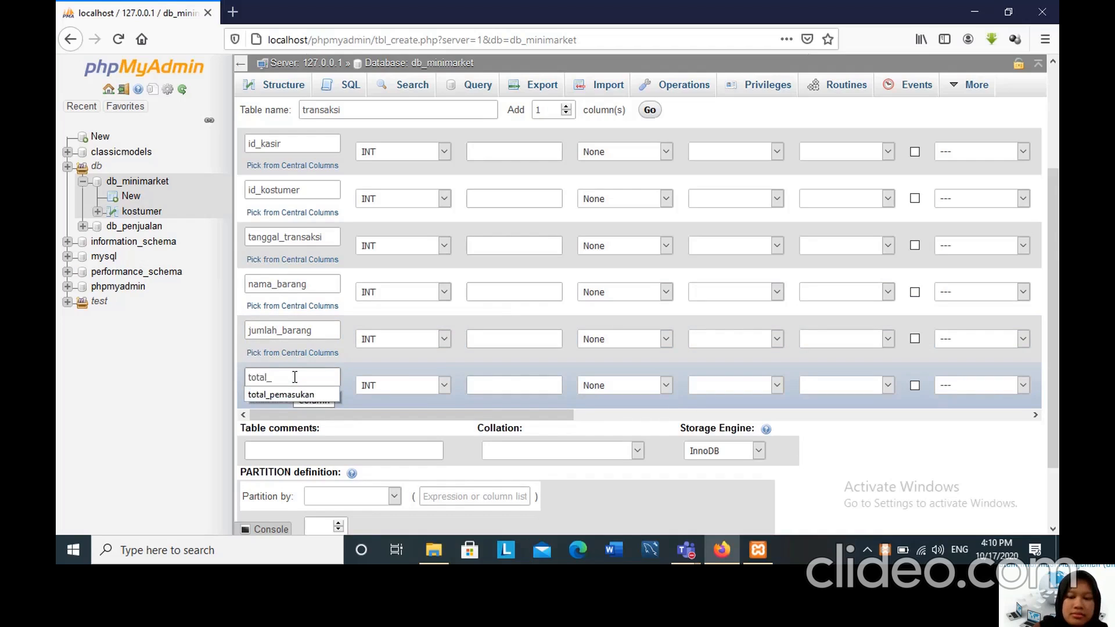
pyautogui.write('pemasukan')
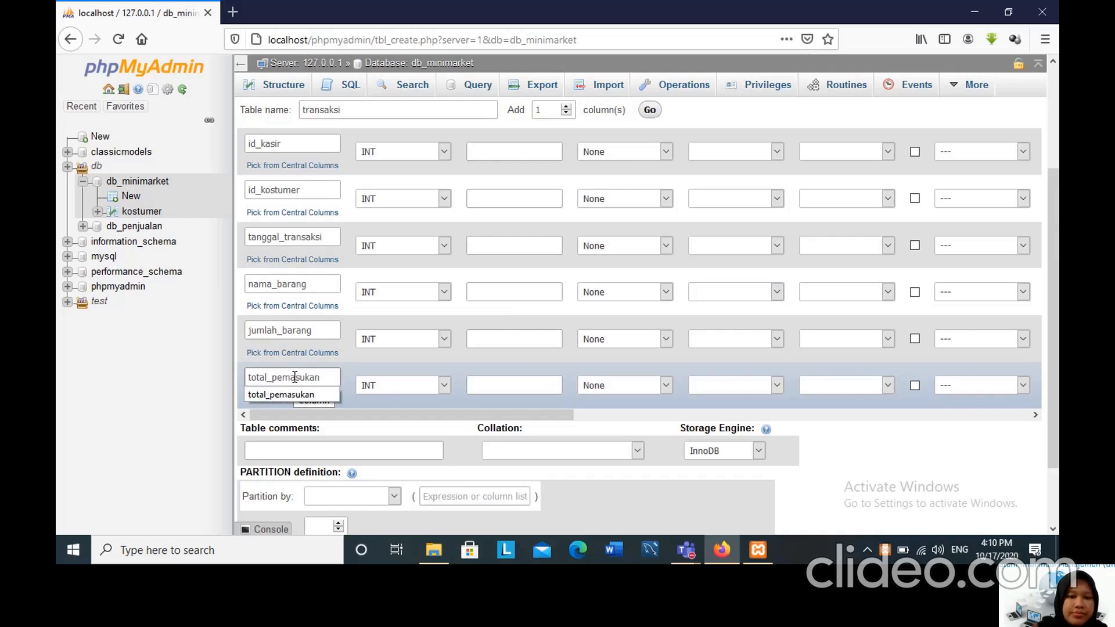
# Set the length of the id_transaksi, id_barang, id_kasir and id_kostumer columns to 11.
pyautogui.click(368, 417)
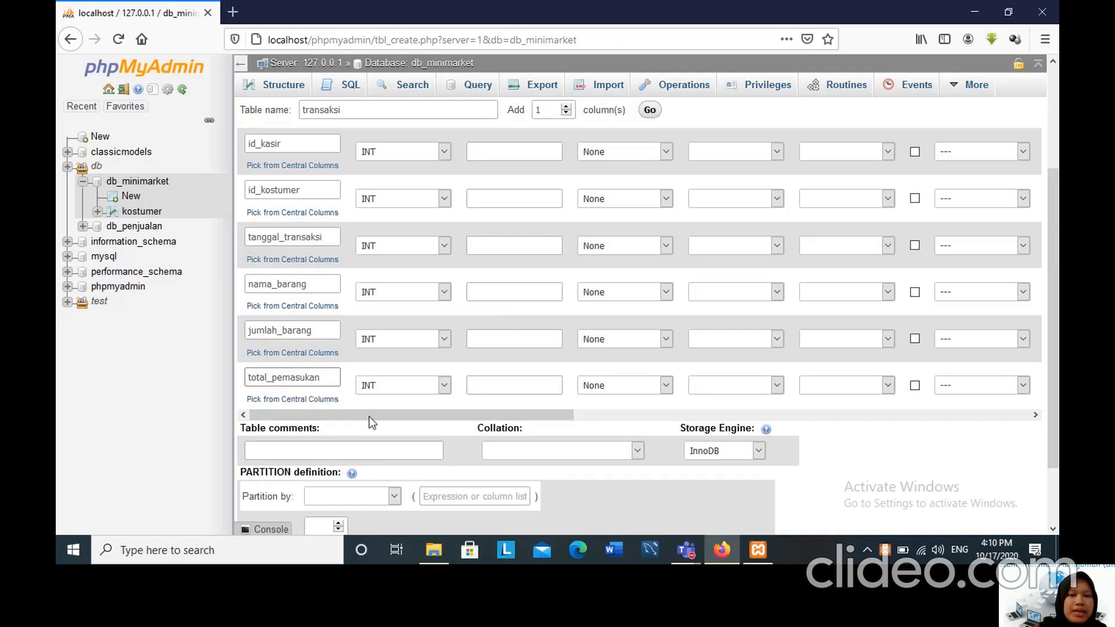
pyautogui.scroll(3, 434, 261)
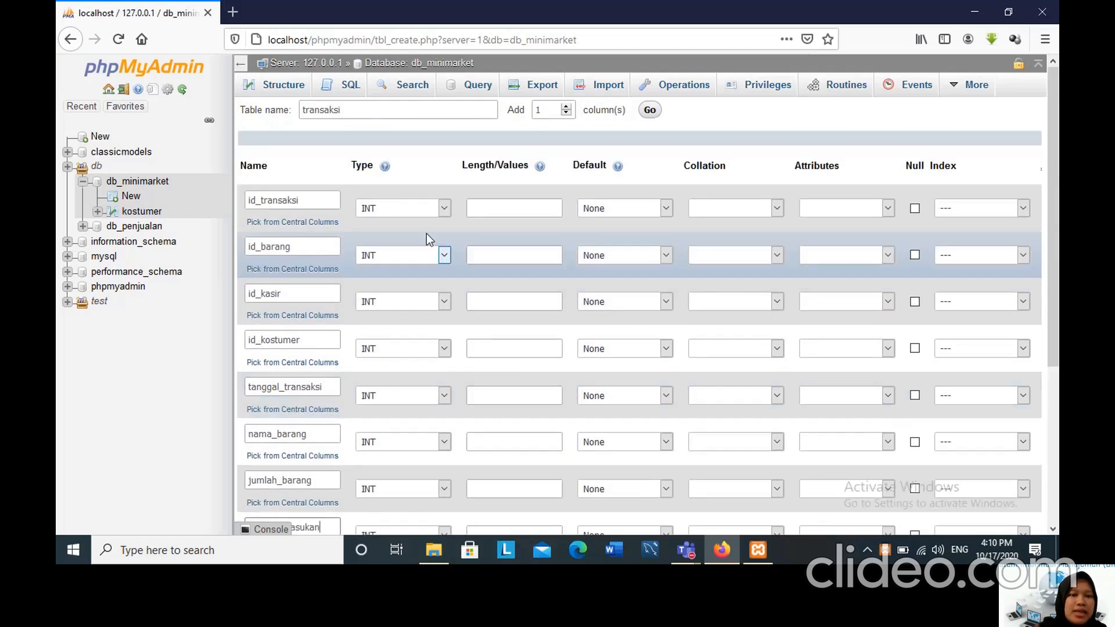
pyautogui.click(494, 207)
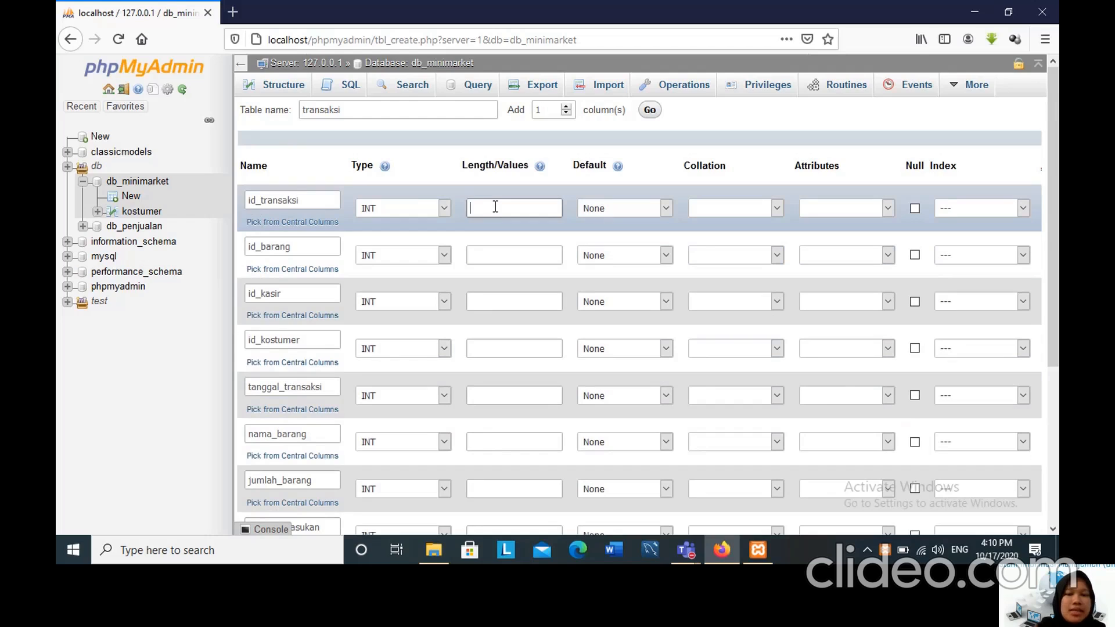
pyautogui.write('11')
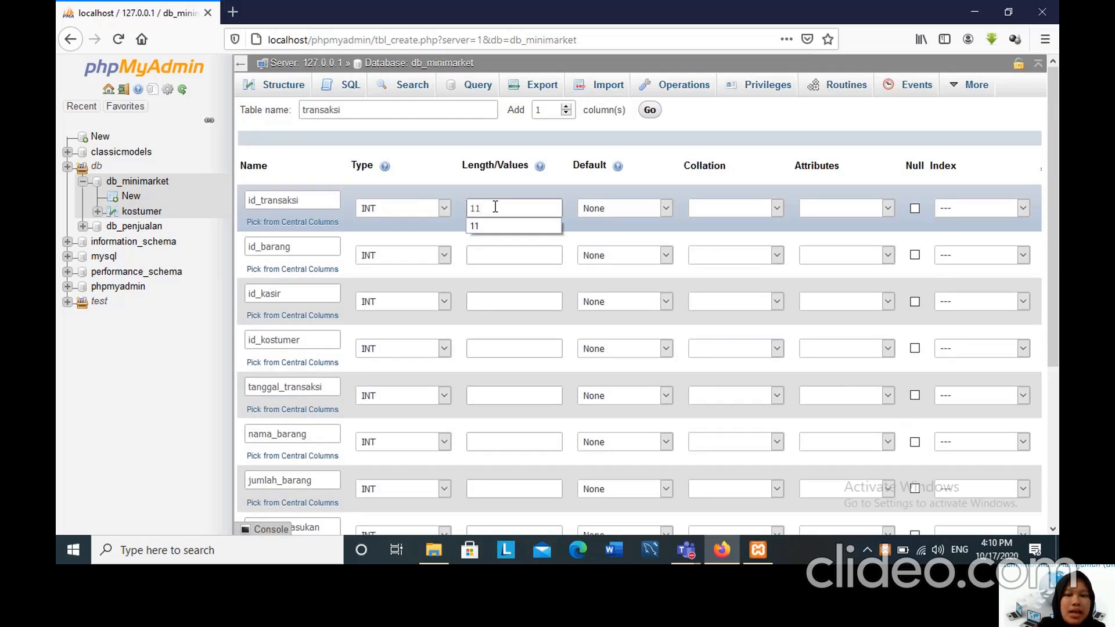
pyautogui.click(487, 255)
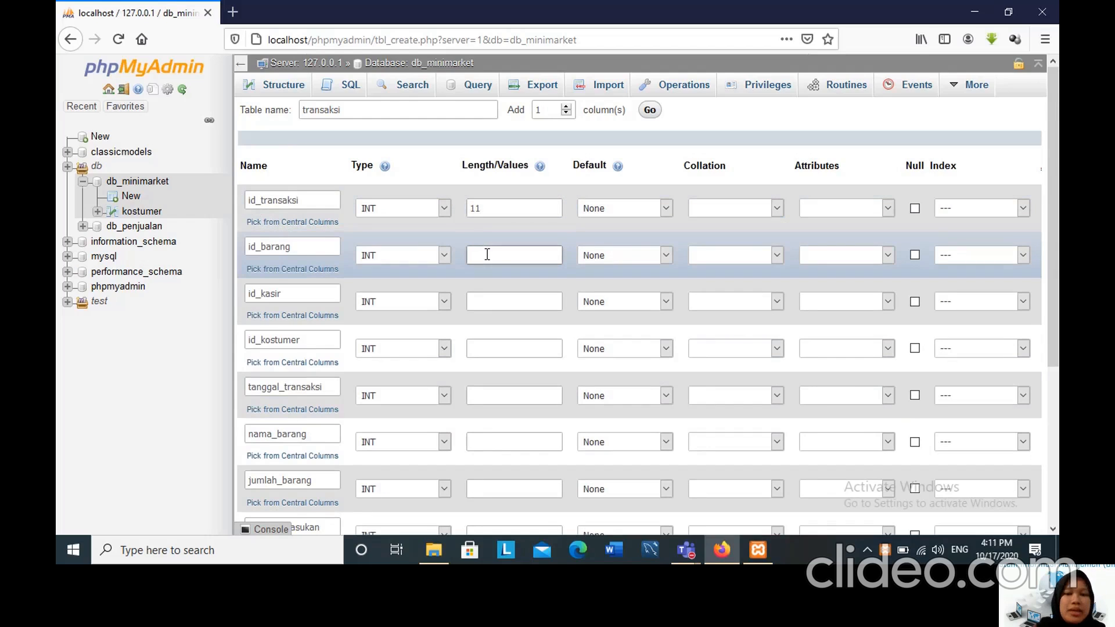
pyautogui.write('11')
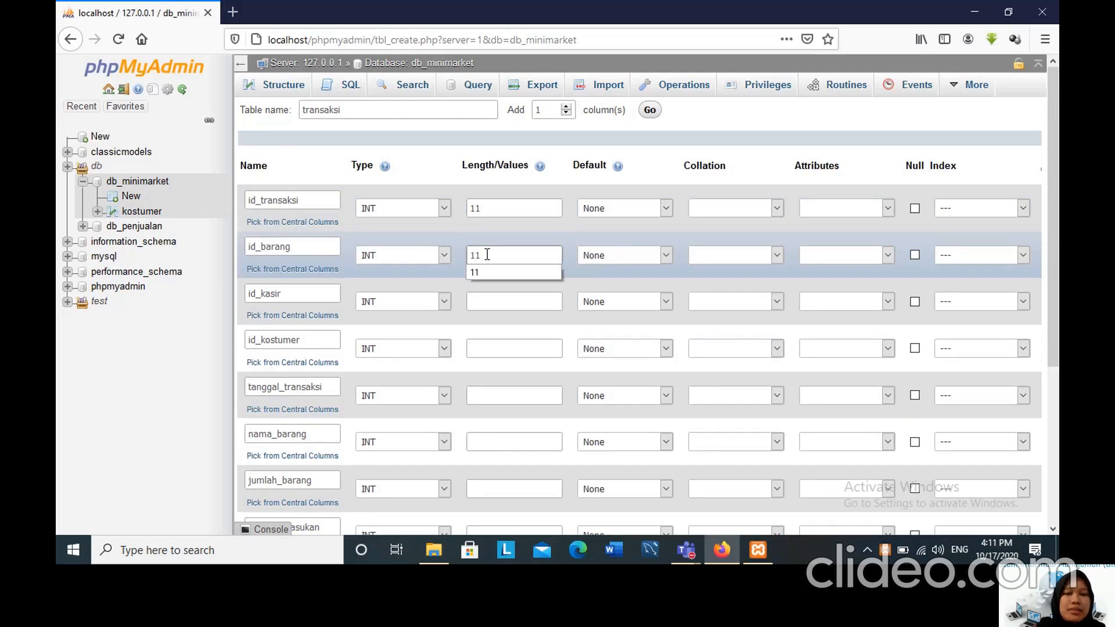
pyautogui.click(483, 303)
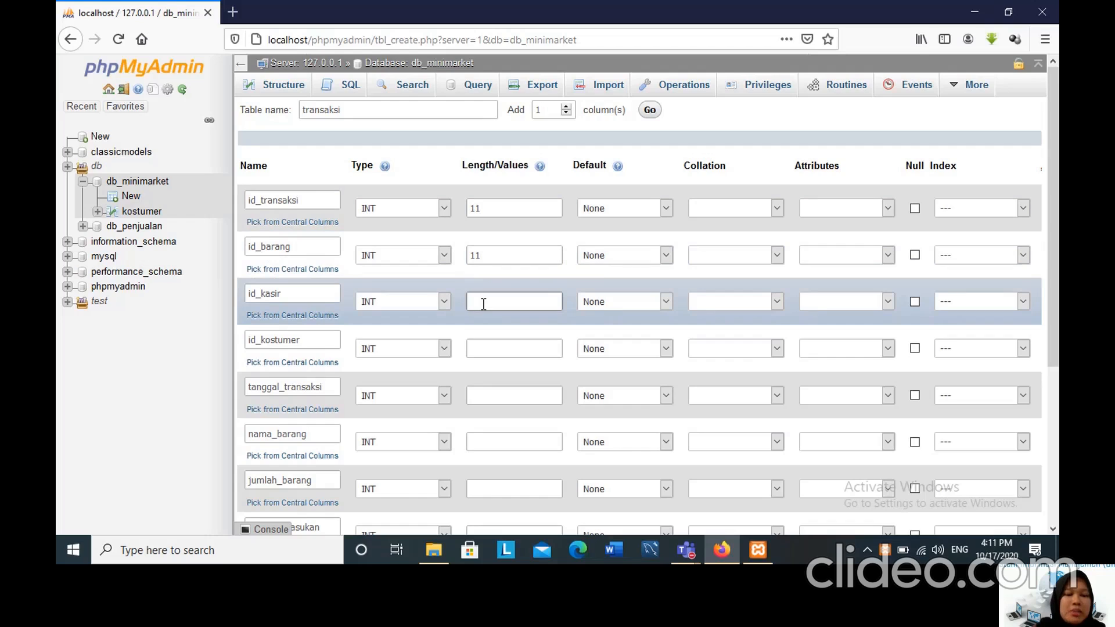
pyautogui.write('11')
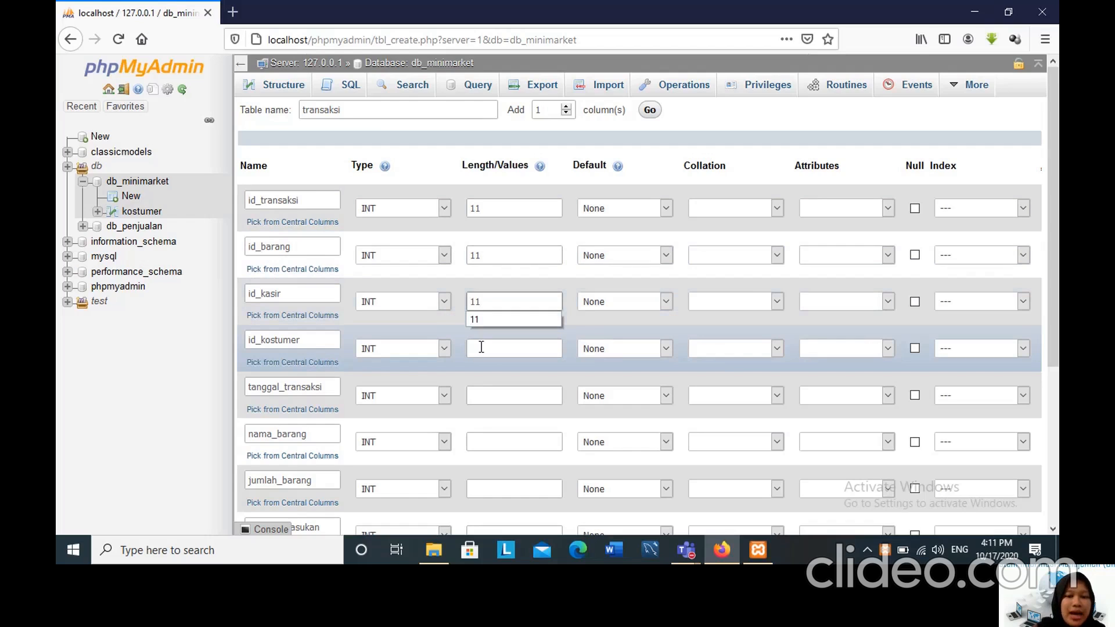
pyautogui.click(481, 348)
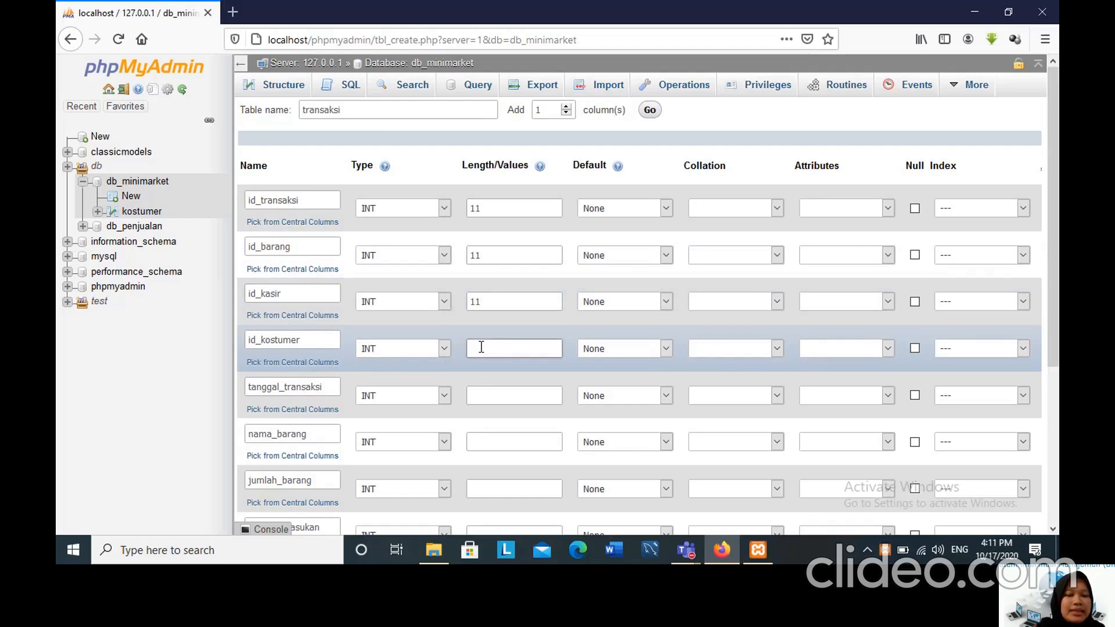
pyautogui.write('11')
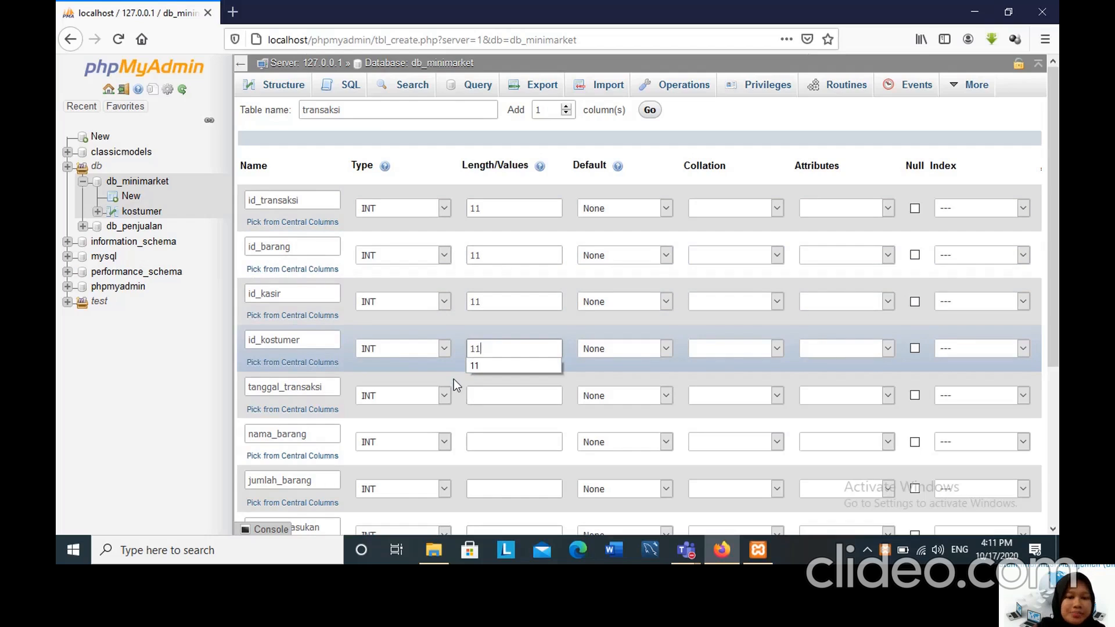
# Set the tanggal_transaksi column's type to DATE and make nama_barang a VARCHAR of length 20.
pyautogui.click(448, 393)
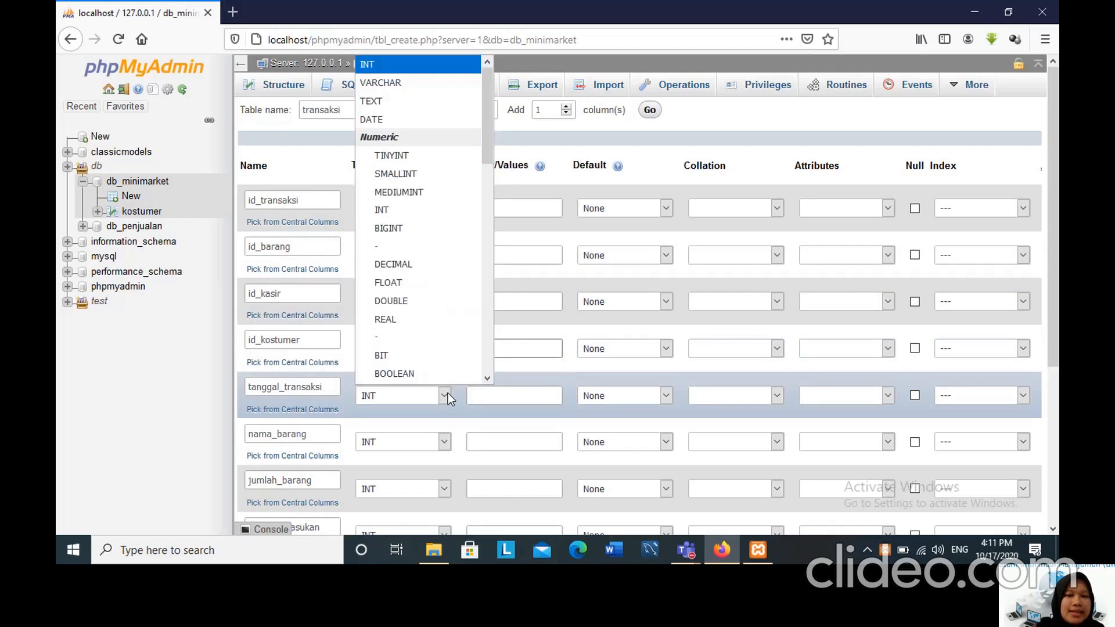
pyautogui.click(396, 119)
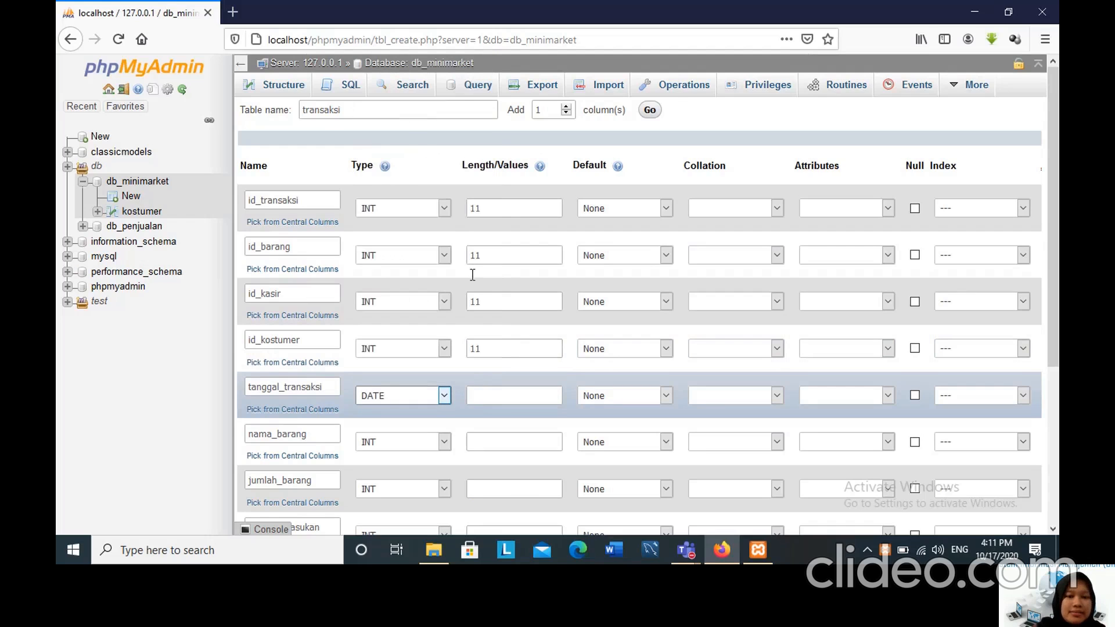
pyautogui.scroll(-3, 462, 284)
pyautogui.click(447, 292)
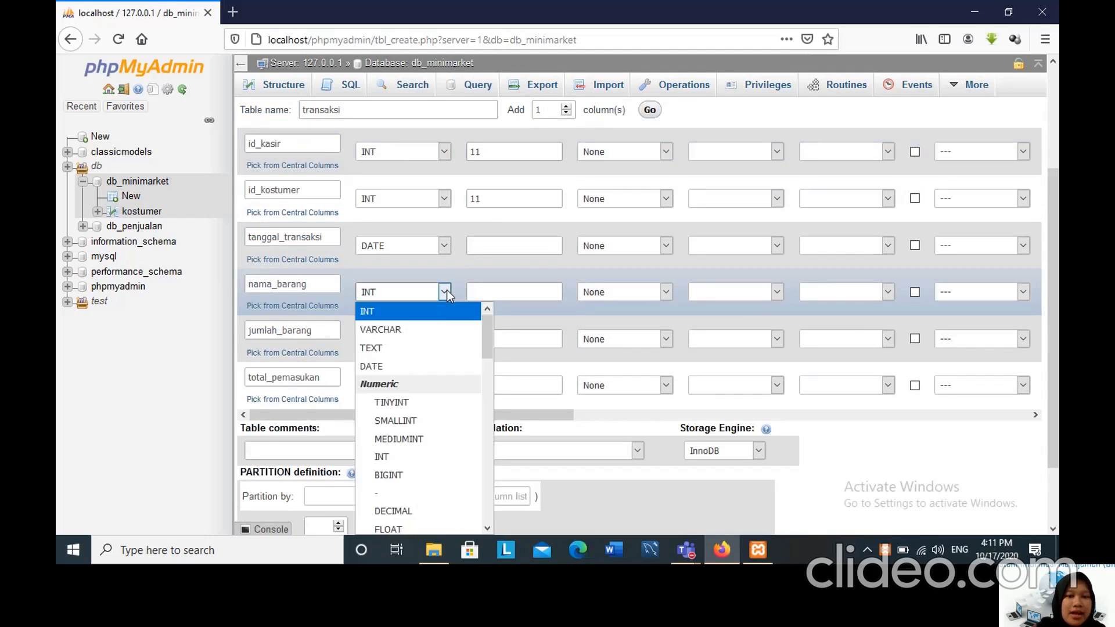
pyautogui.click(434, 327)
pyautogui.click(484, 292)
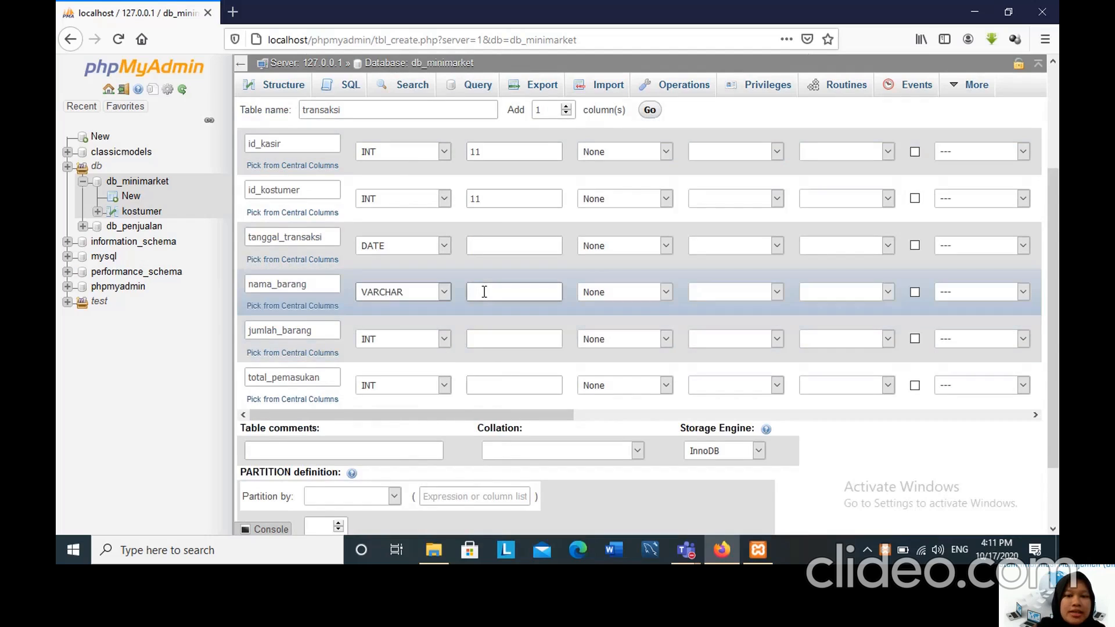
pyautogui.write('20')
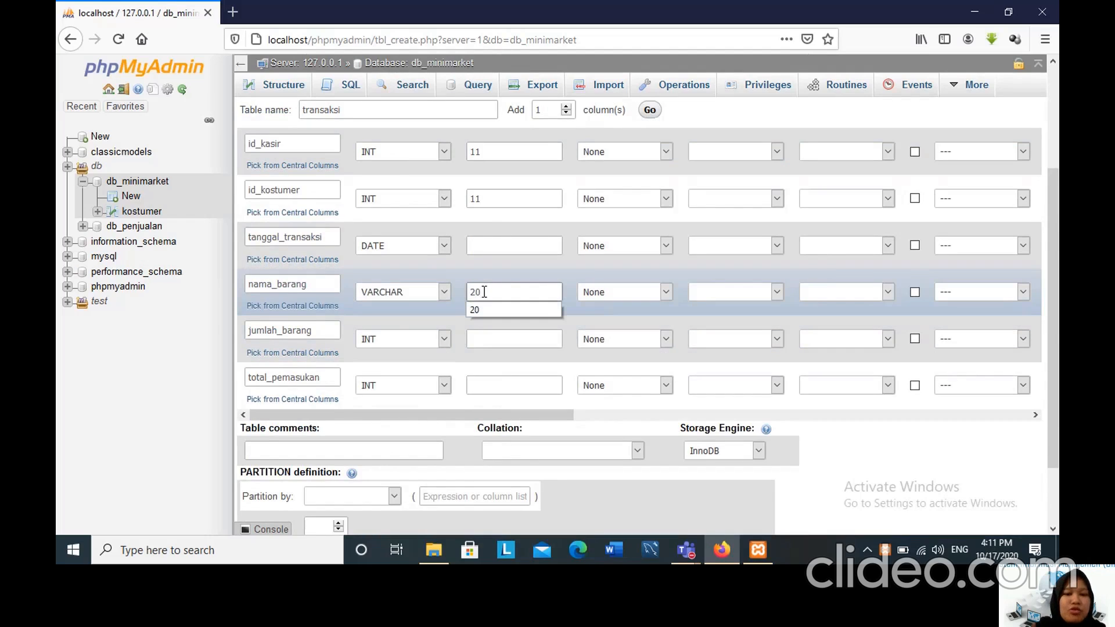
# Set the length of the jumlah_barang and total_pemasukan columns to 11.
pyautogui.click(482, 338)
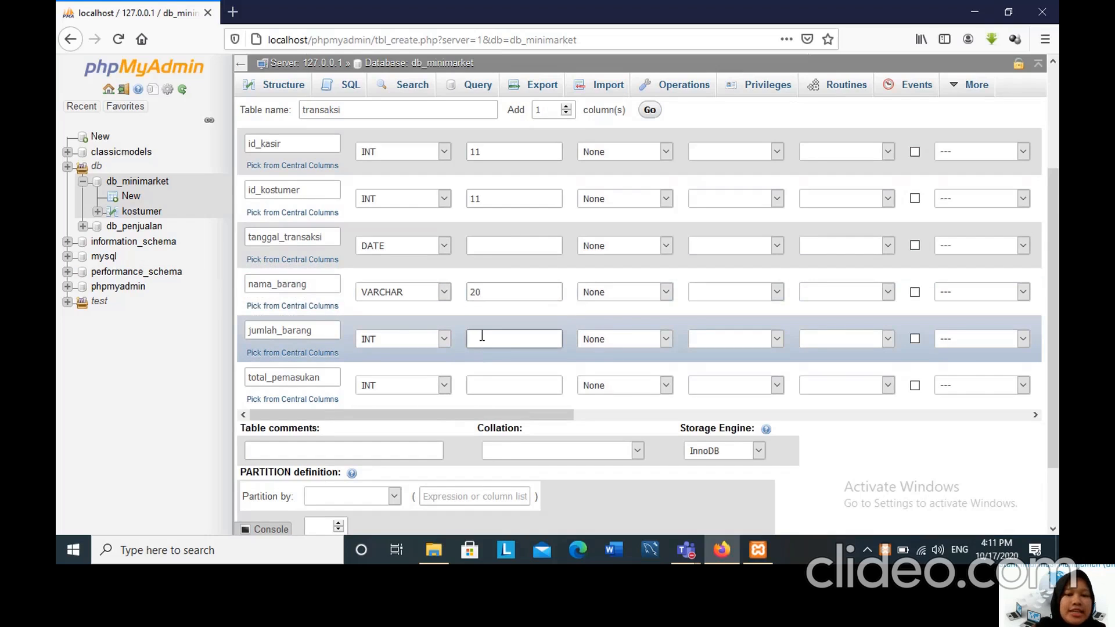
pyautogui.write('11')
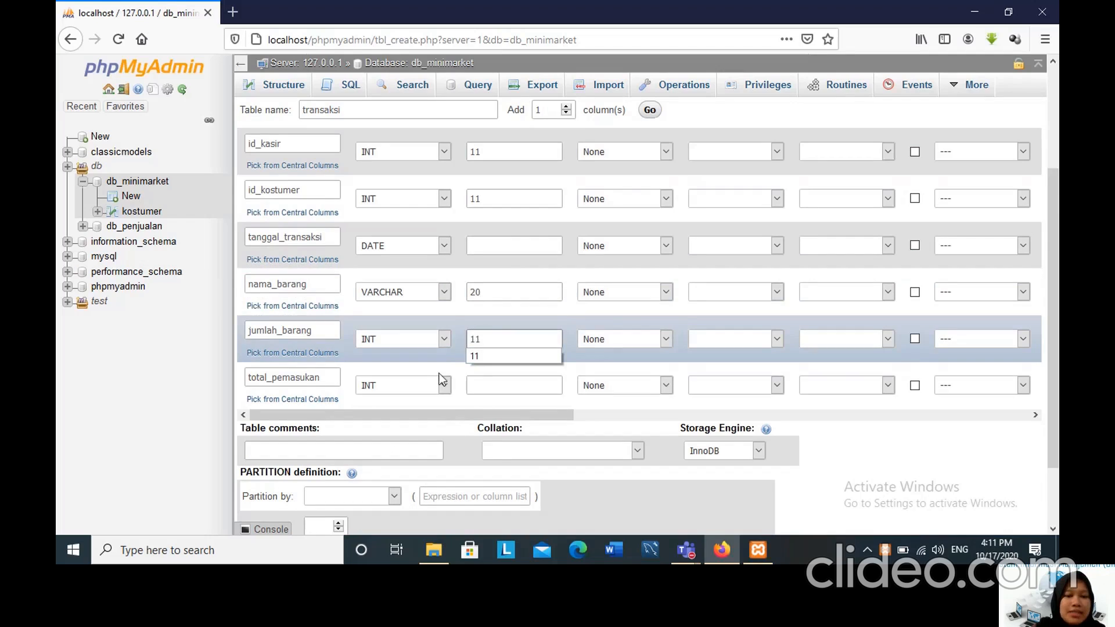
pyautogui.click(481, 384)
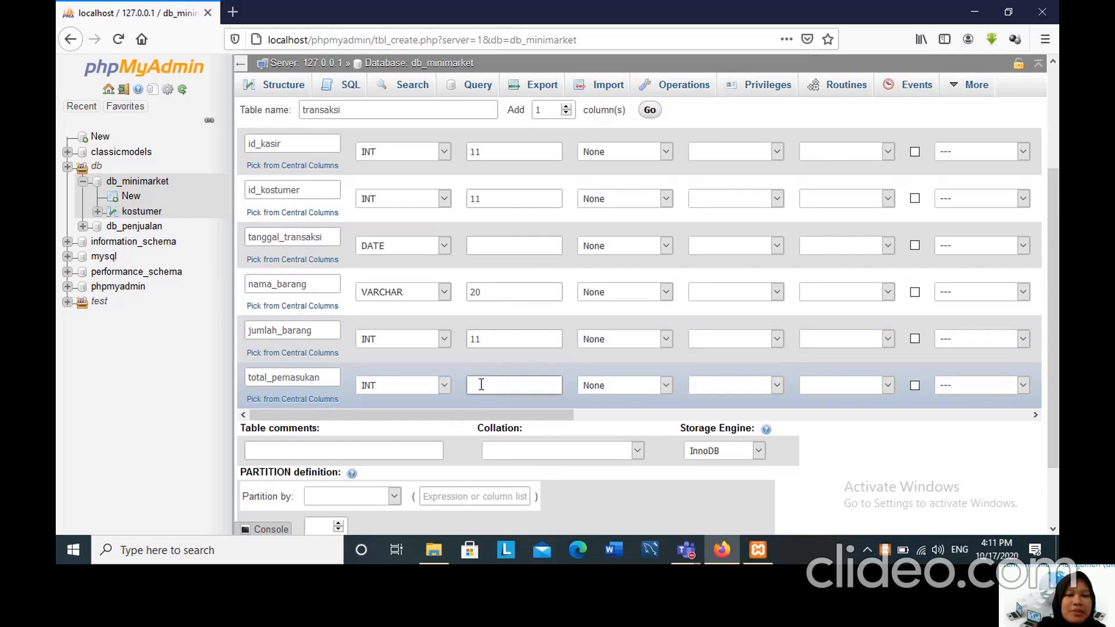
pyautogui.write('11')
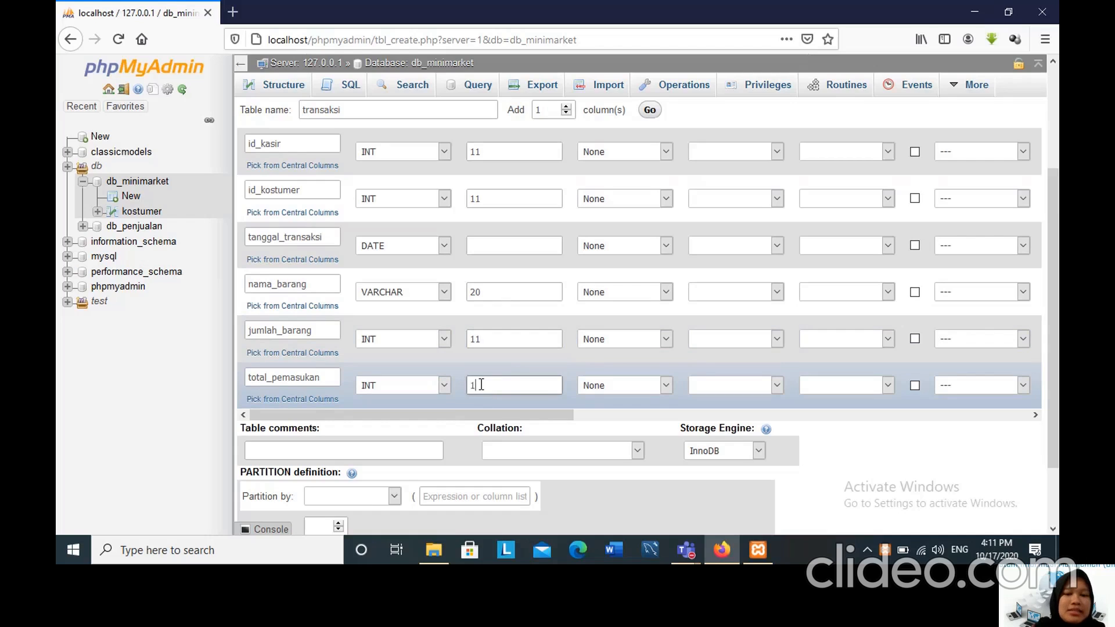
# Make id_transaksi the PRIMARY key of the transaksi table and enable auto-increment for it.
pyautogui.click(397, 413)
pyautogui.moveTo(397, 413); pyautogui.dragTo(611, 424)
pyautogui.scroll(3, 684, 307)
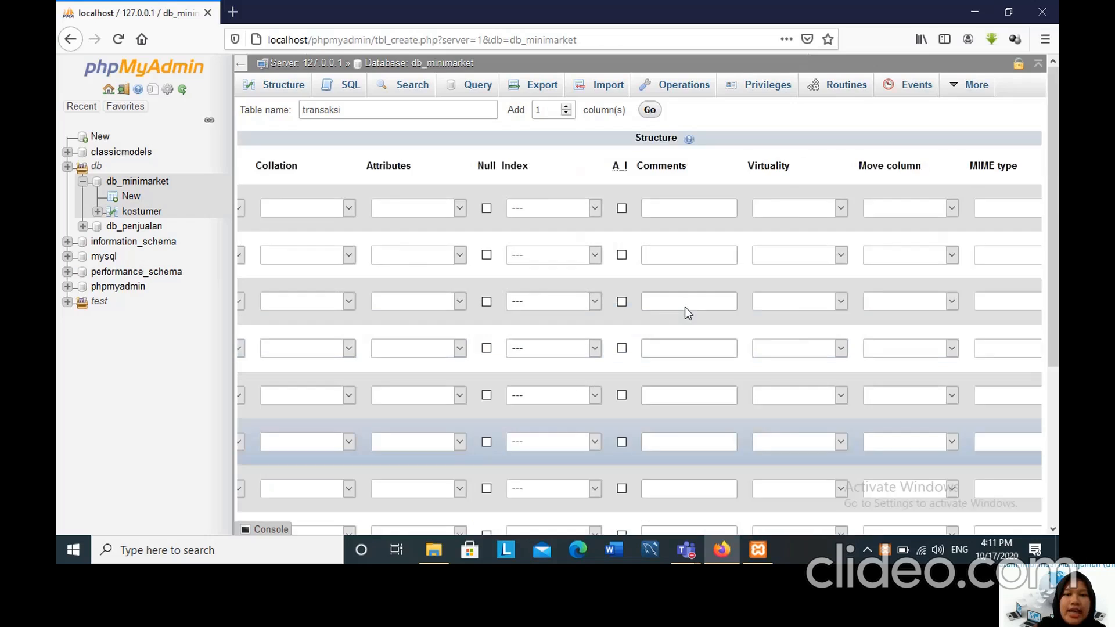
pyautogui.click(598, 208)
pyautogui.press('Escape')
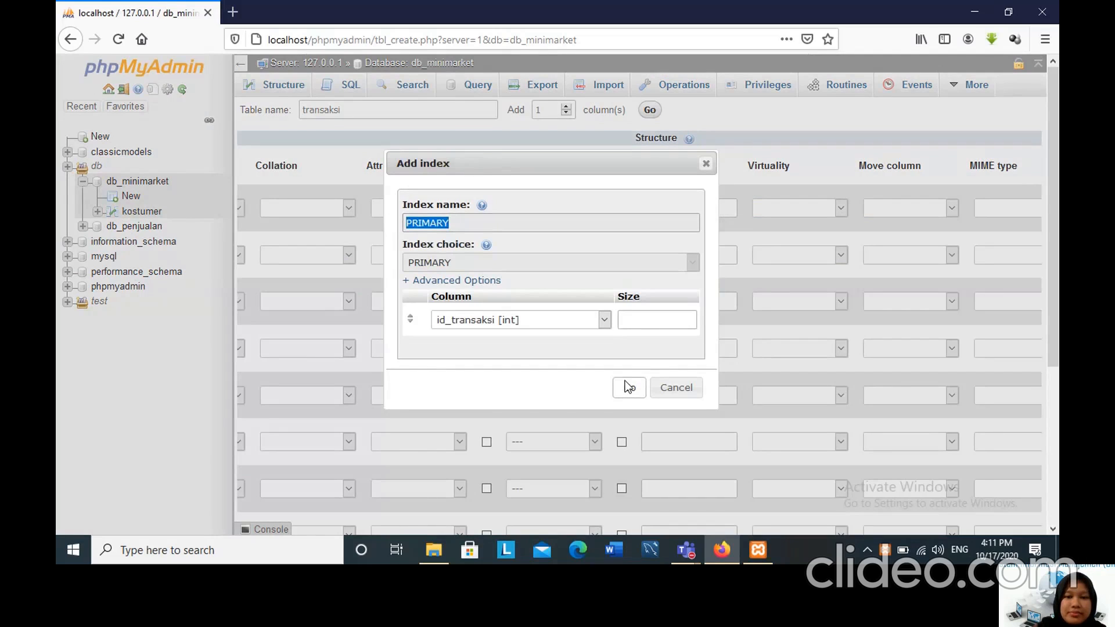
pyautogui.click(629, 387)
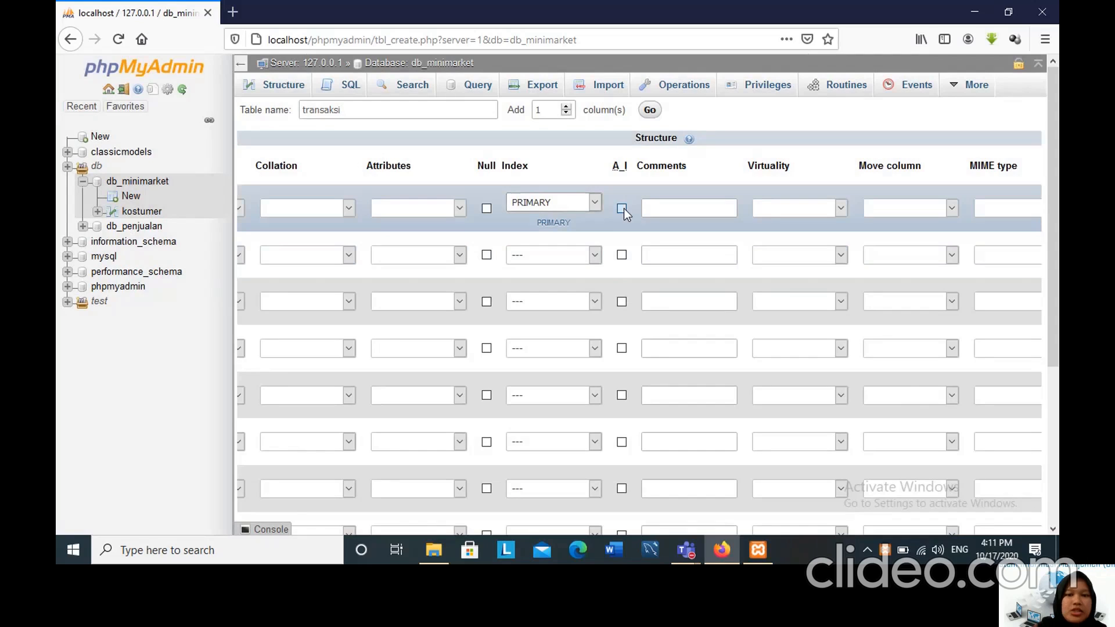
pyautogui.click(622, 208)
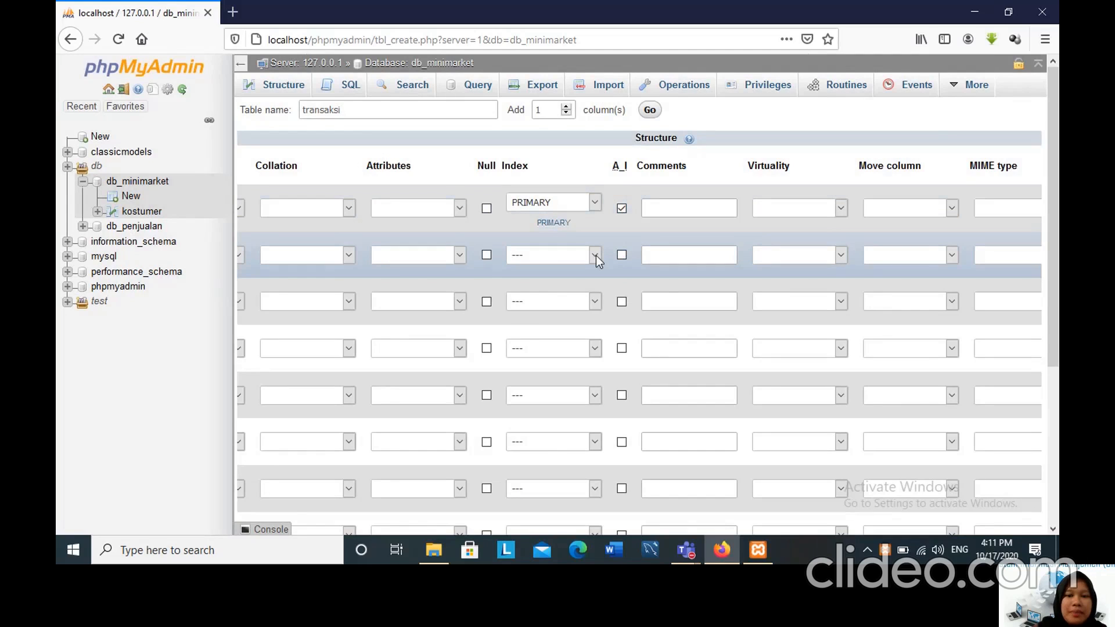
# Add an INDEX named Id_barang on the id_barang column.
pyautogui.click(594, 256)
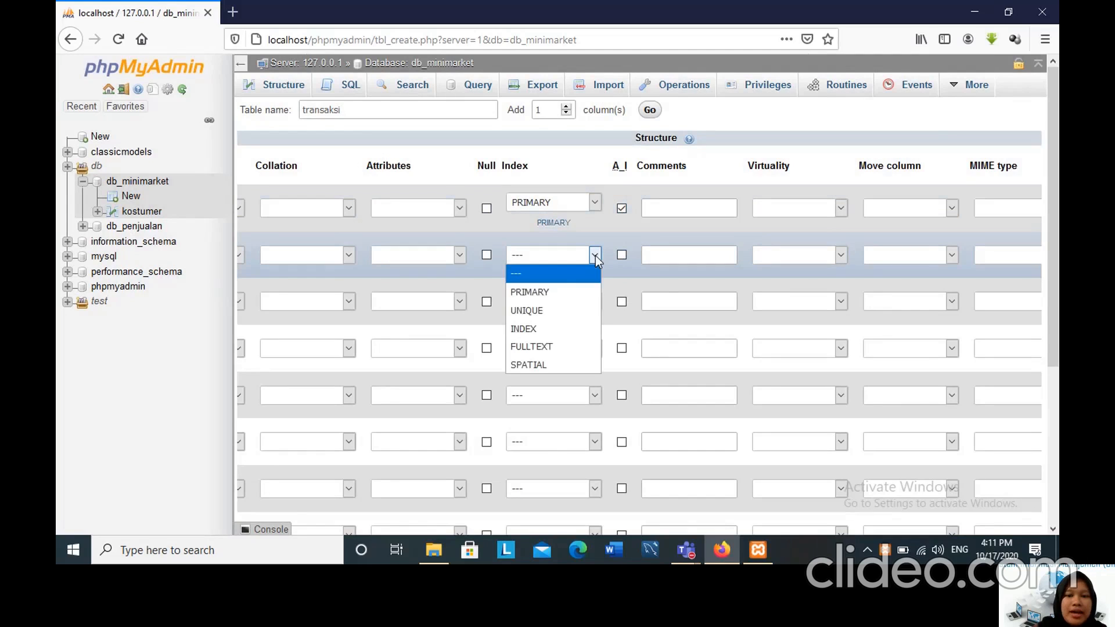
pyautogui.click(561, 329)
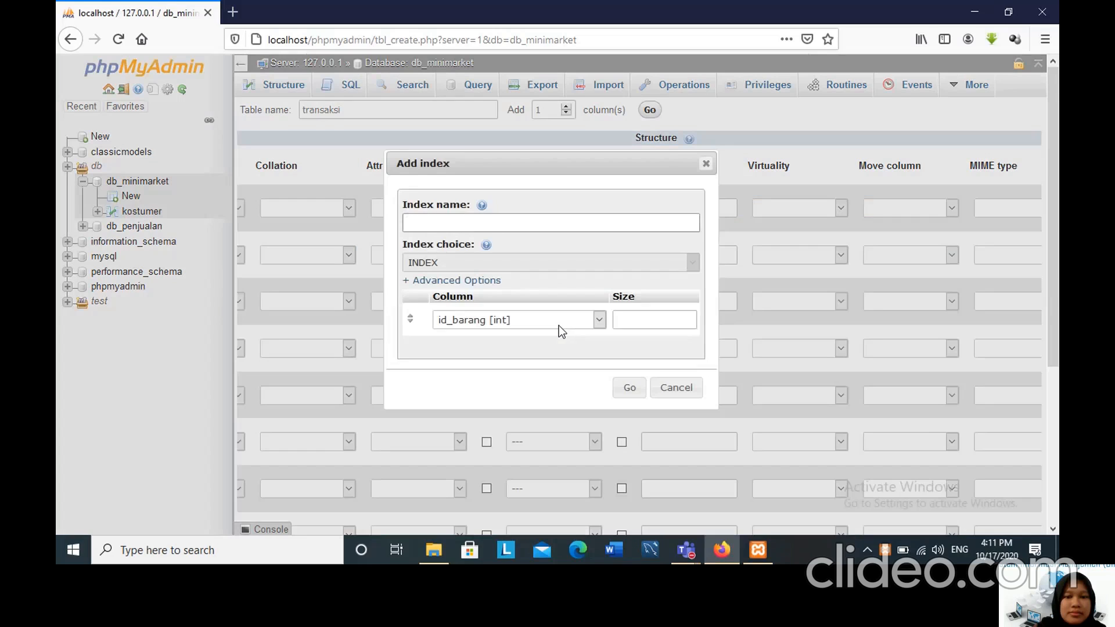
pyautogui.click(469, 223)
pyautogui.write('Id')
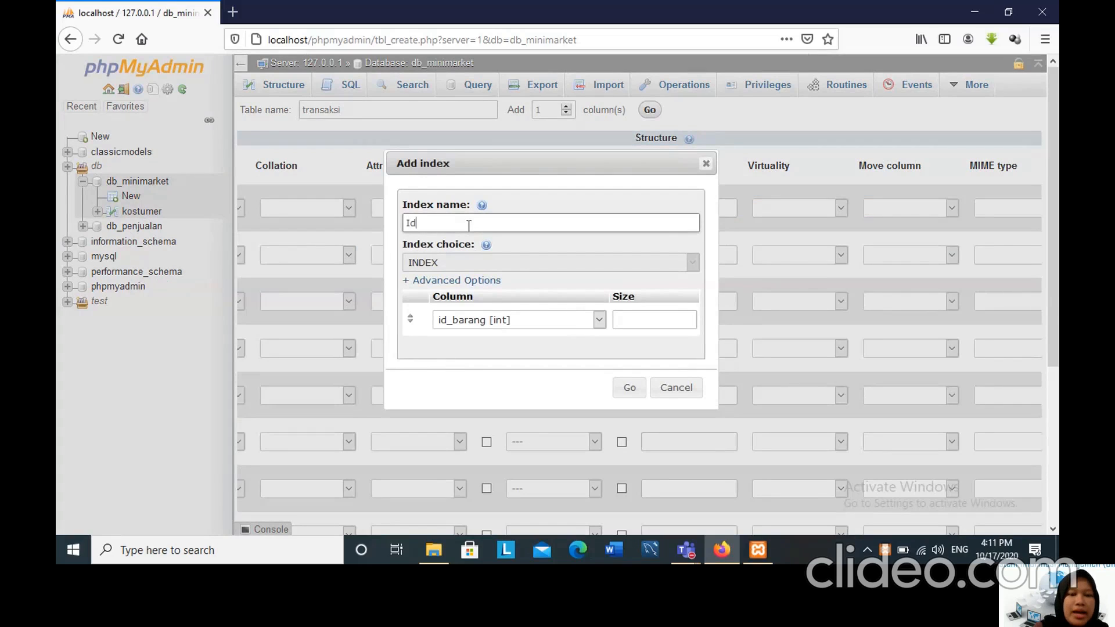
pyautogui.write('_barang')
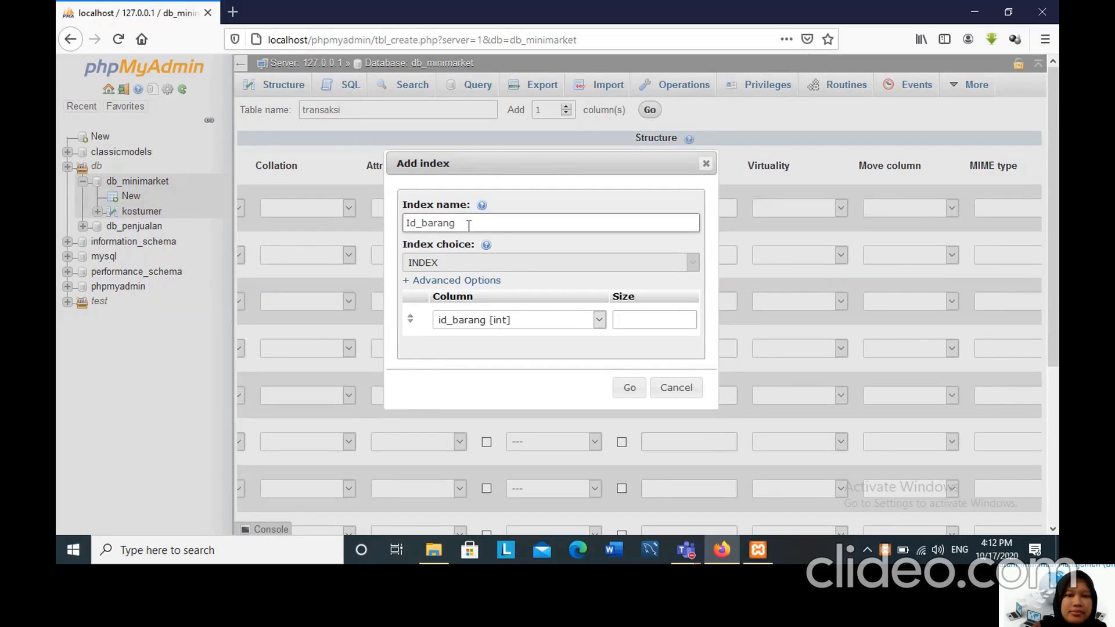
pyautogui.click(619, 389)
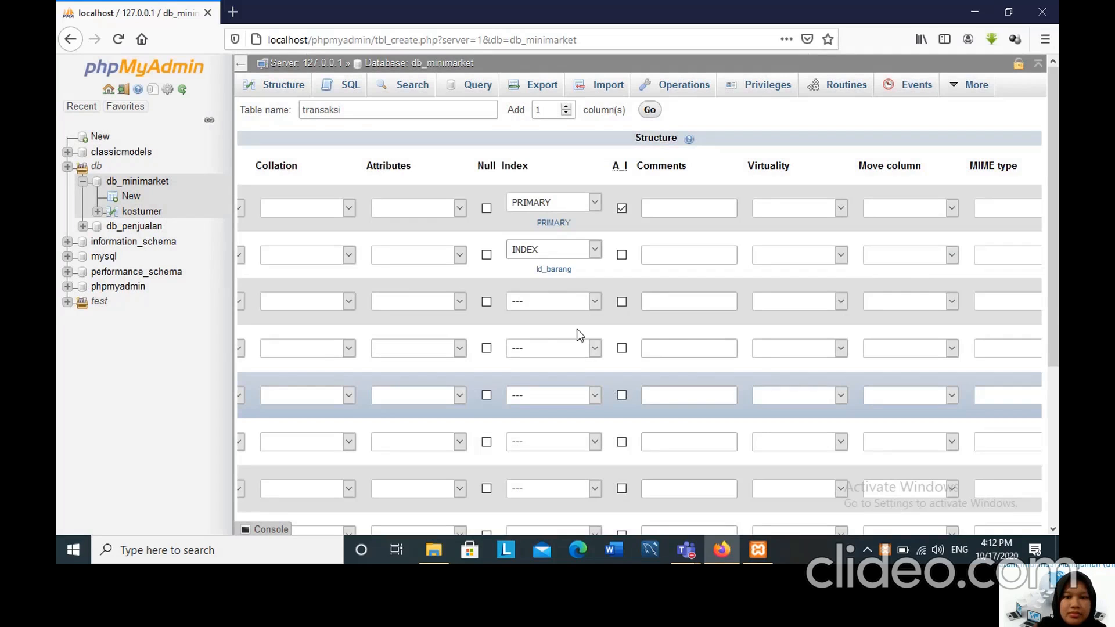
# Add a single-column INDEX named id_kasir on the id_kasir column.
pyautogui.click(595, 301)
pyautogui.click(567, 373)
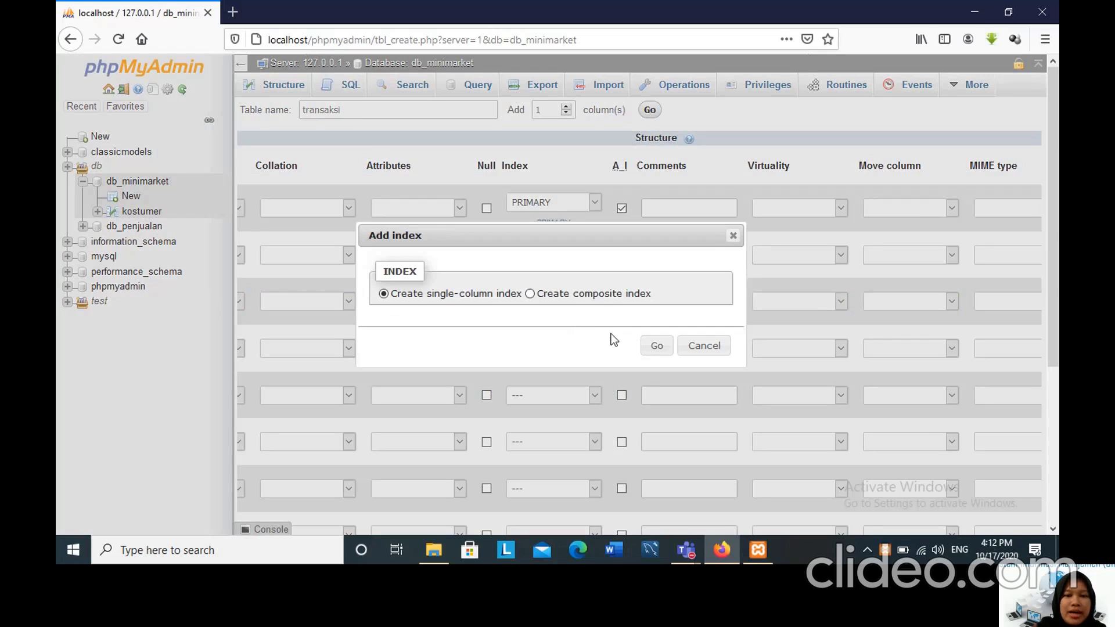
pyautogui.click(659, 346)
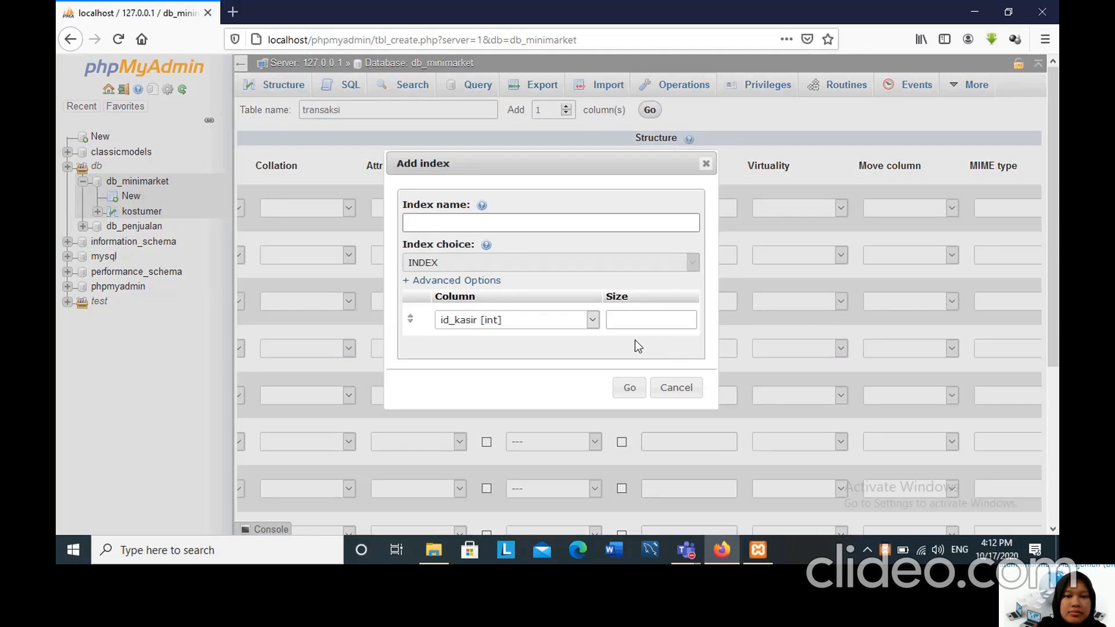
pyautogui.click(440, 225)
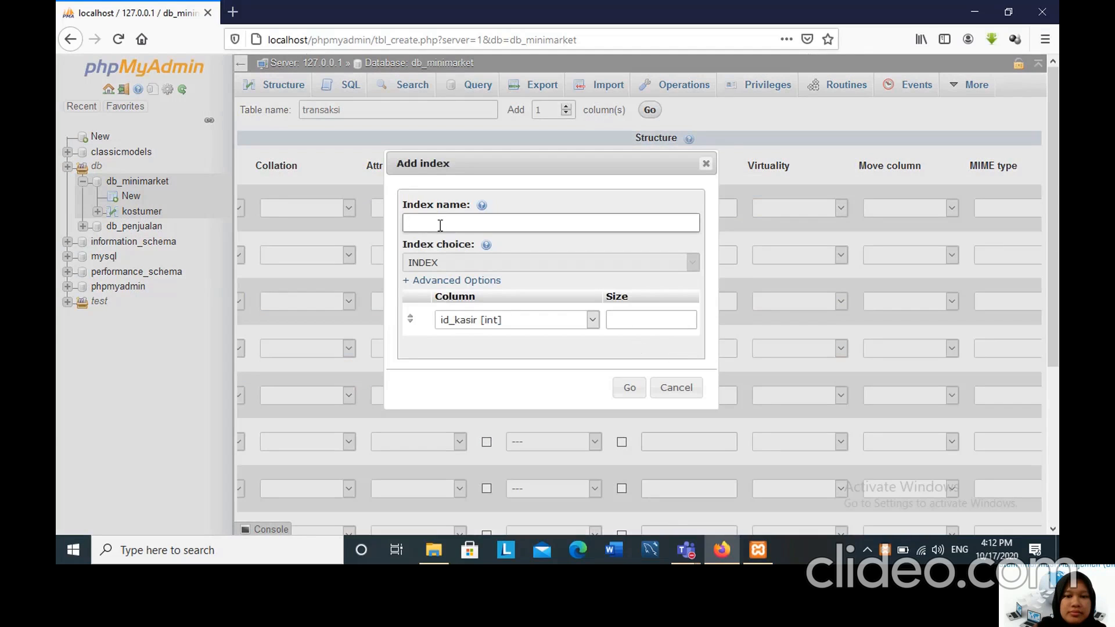
pyautogui.write('id')
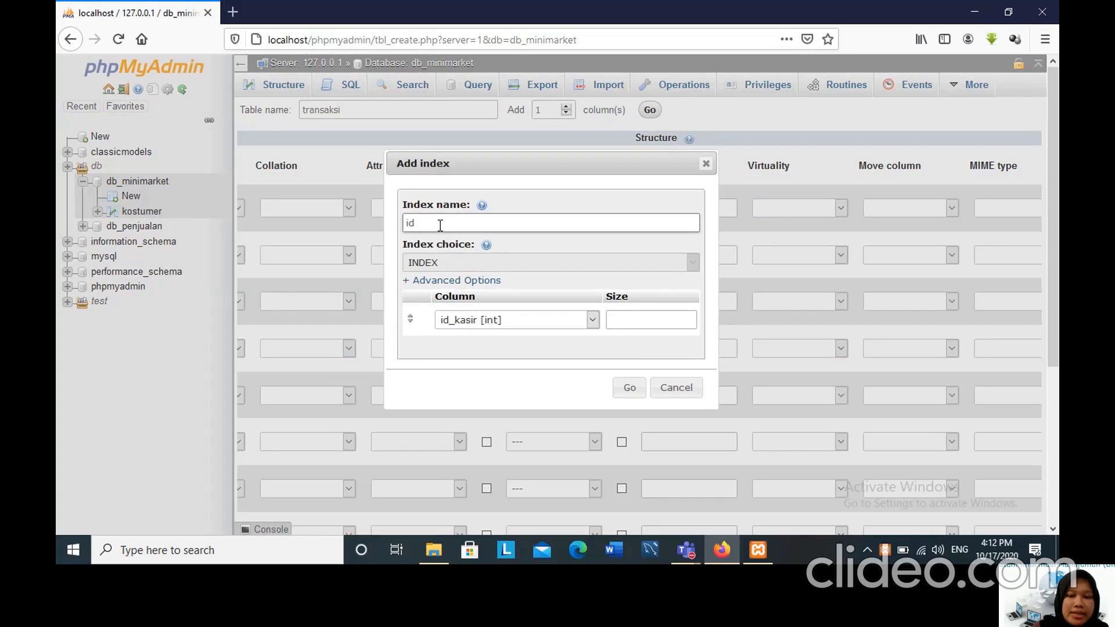
pyautogui.write('_kasir')
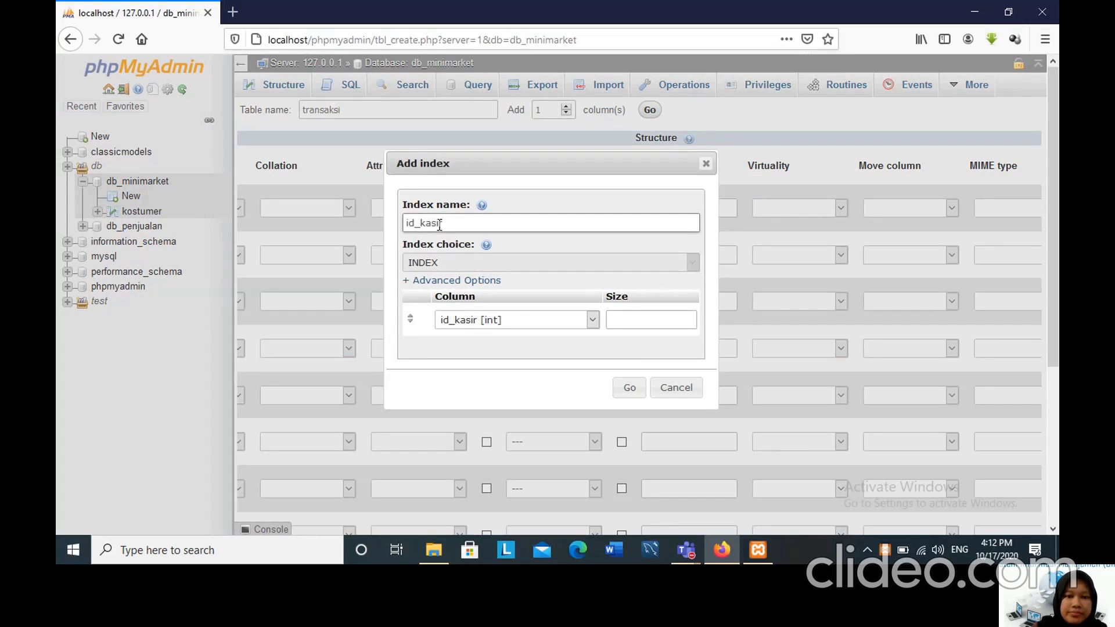
pyautogui.click(632, 387)
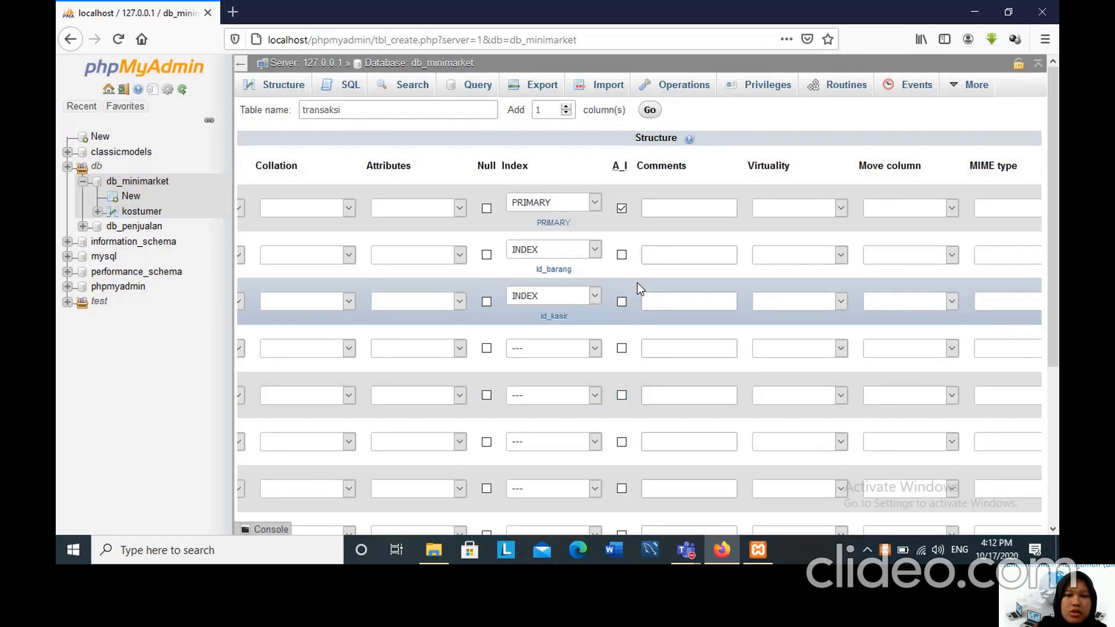
# Add a single-column INDEX named id_kostumer on the id_kostumer column and save the transaksi table.
pyautogui.scroll(-2, 637, 283)
pyautogui.click(594, 273)
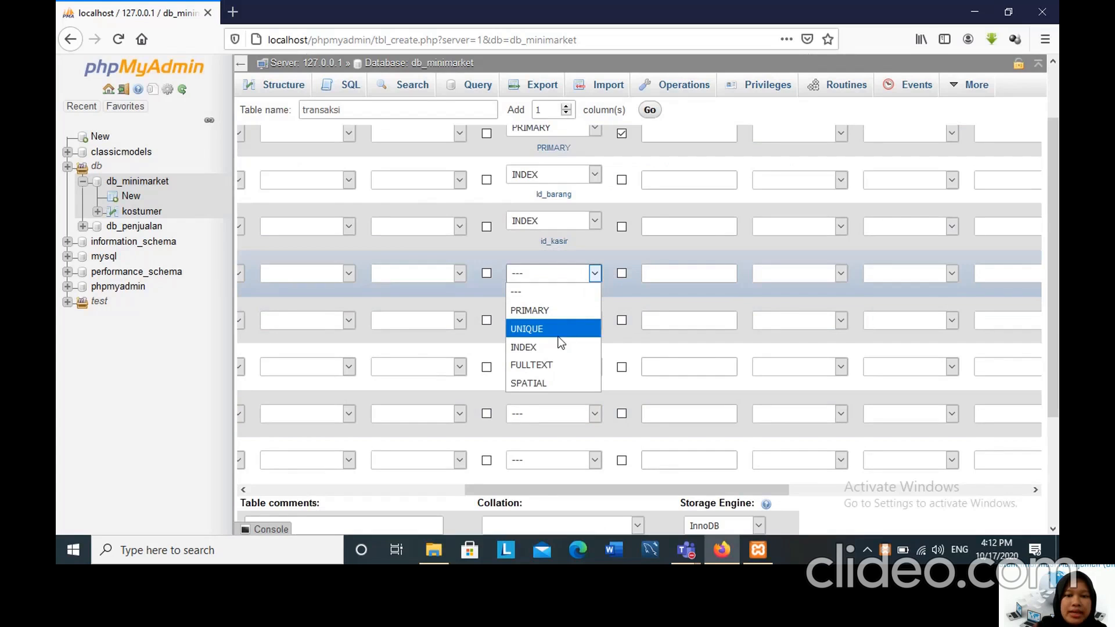
pyautogui.click(558, 347)
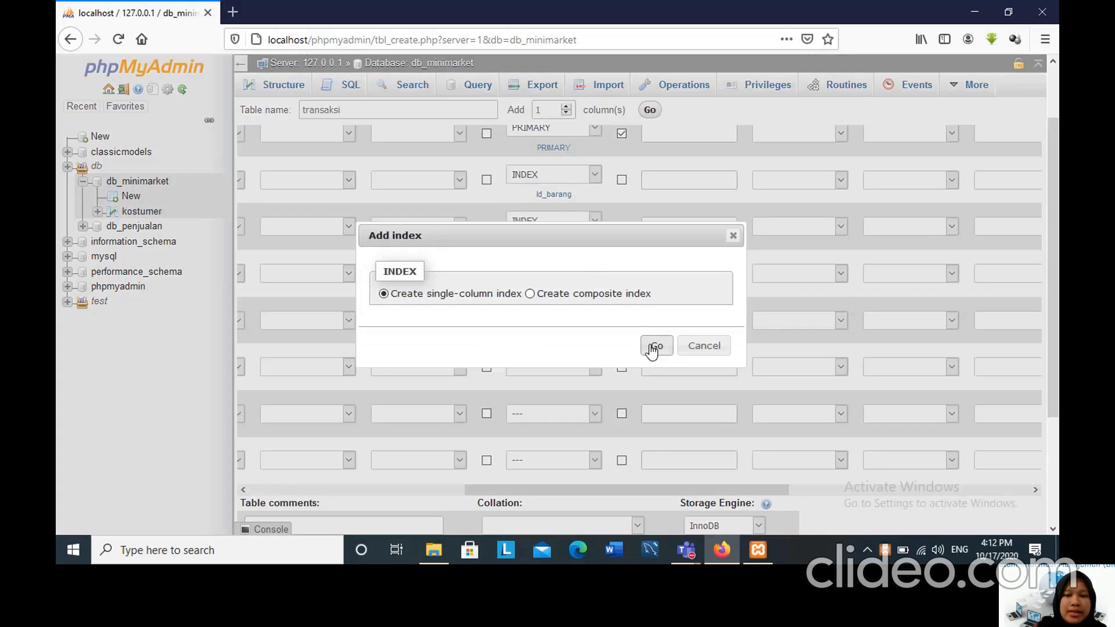
pyautogui.click(652, 348)
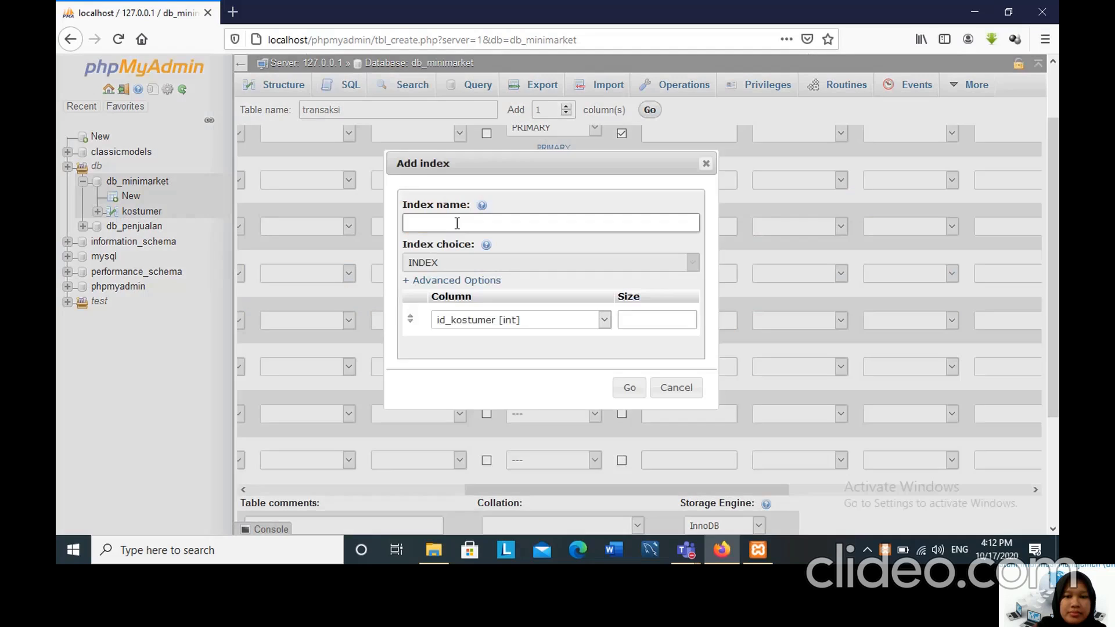
pyautogui.write('id')
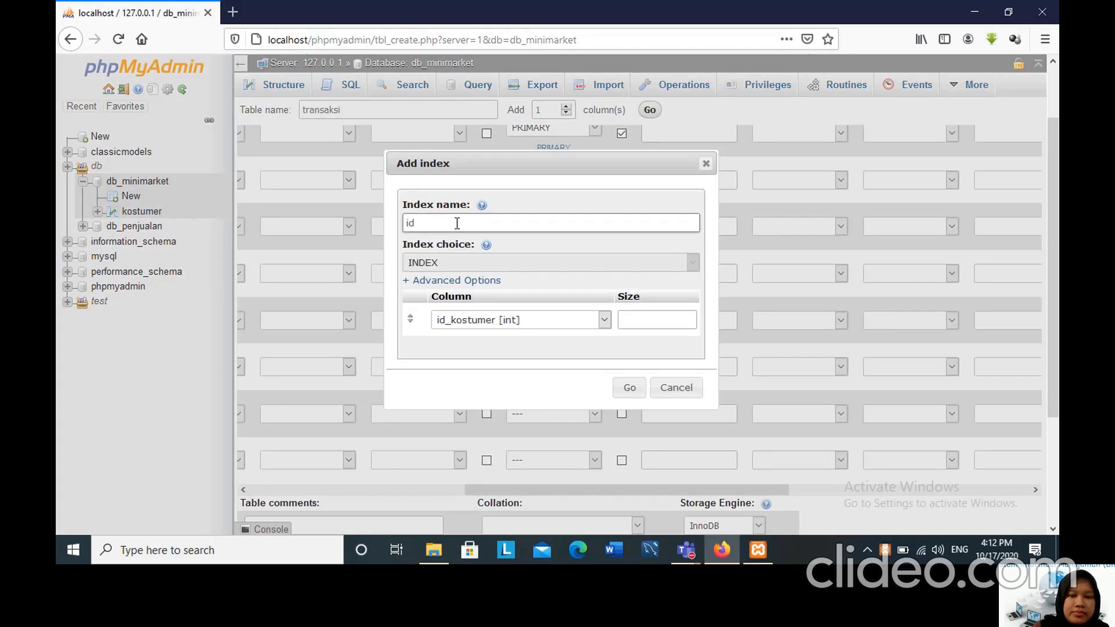
pyautogui.write('_kostumer')
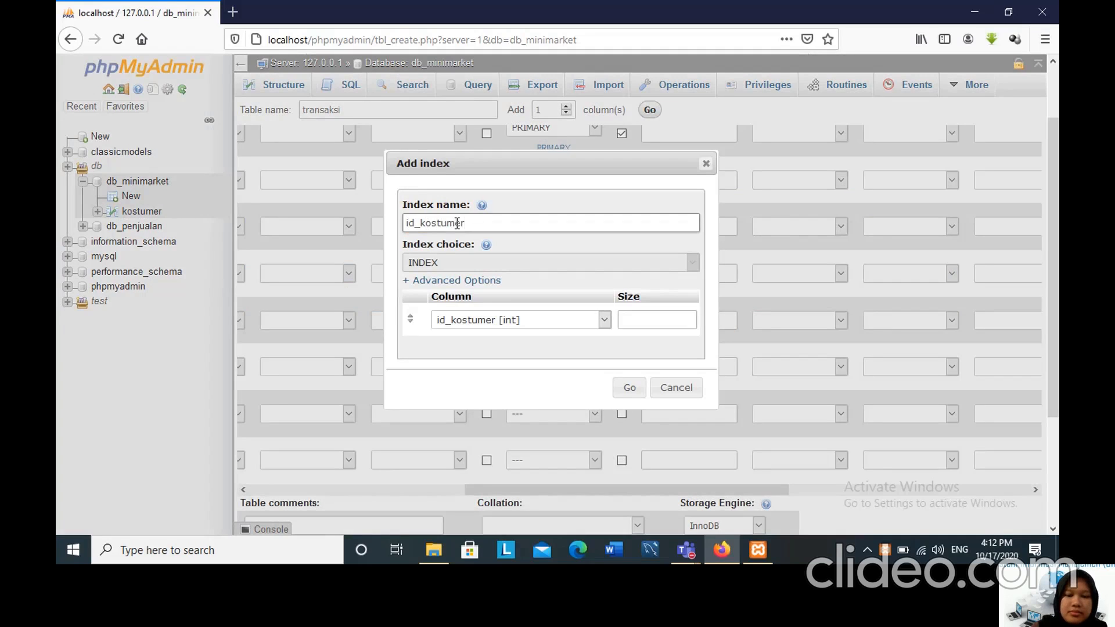
pyautogui.click(629, 388)
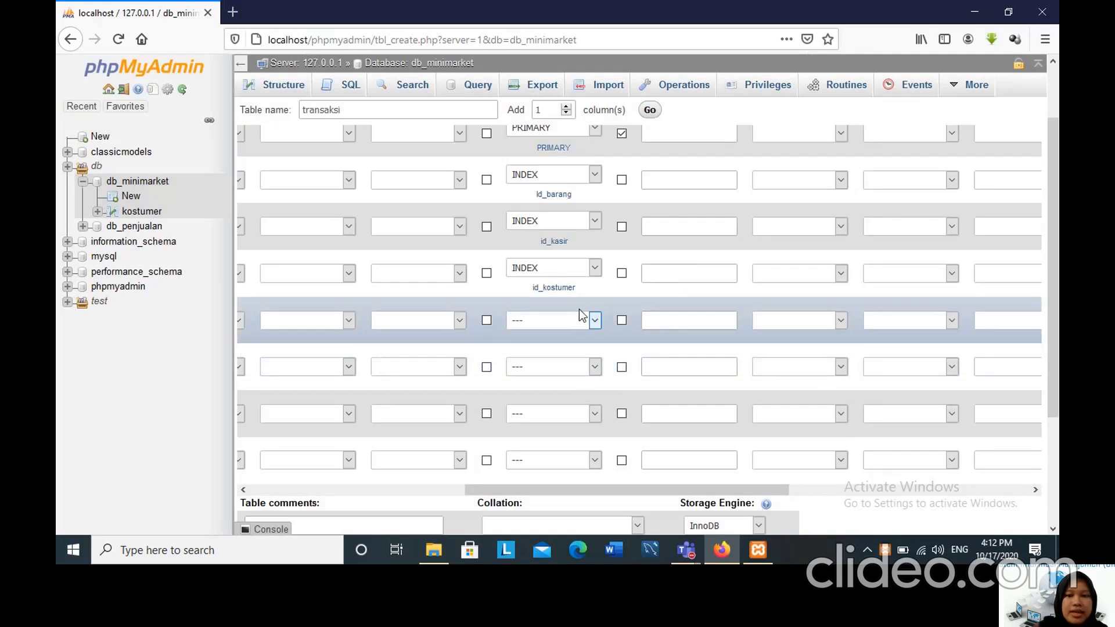
pyautogui.moveTo(1055, 163); pyautogui.dragTo(1027, 288)
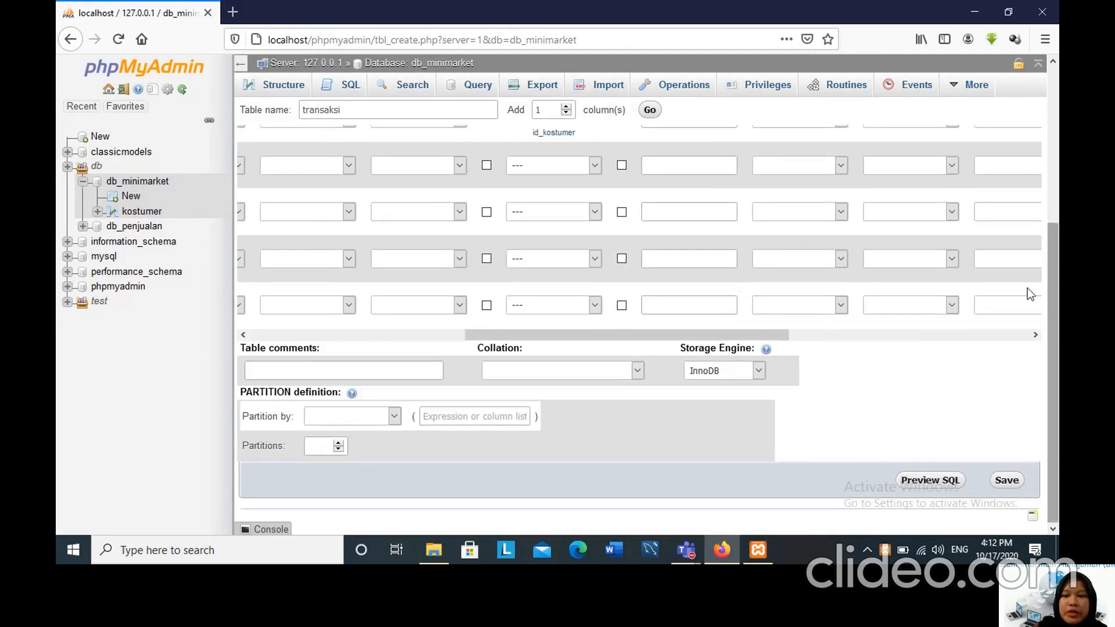
pyautogui.click(401, 263)
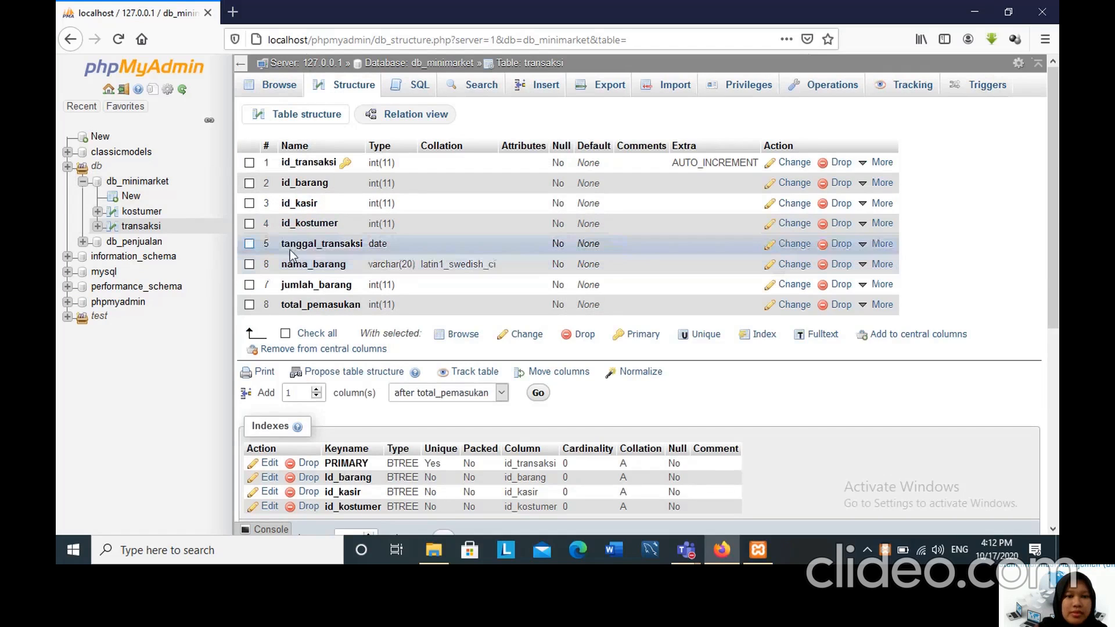
# Start a new table in the db_minimarket database and name it kasir.
pyautogui.click(130, 196)
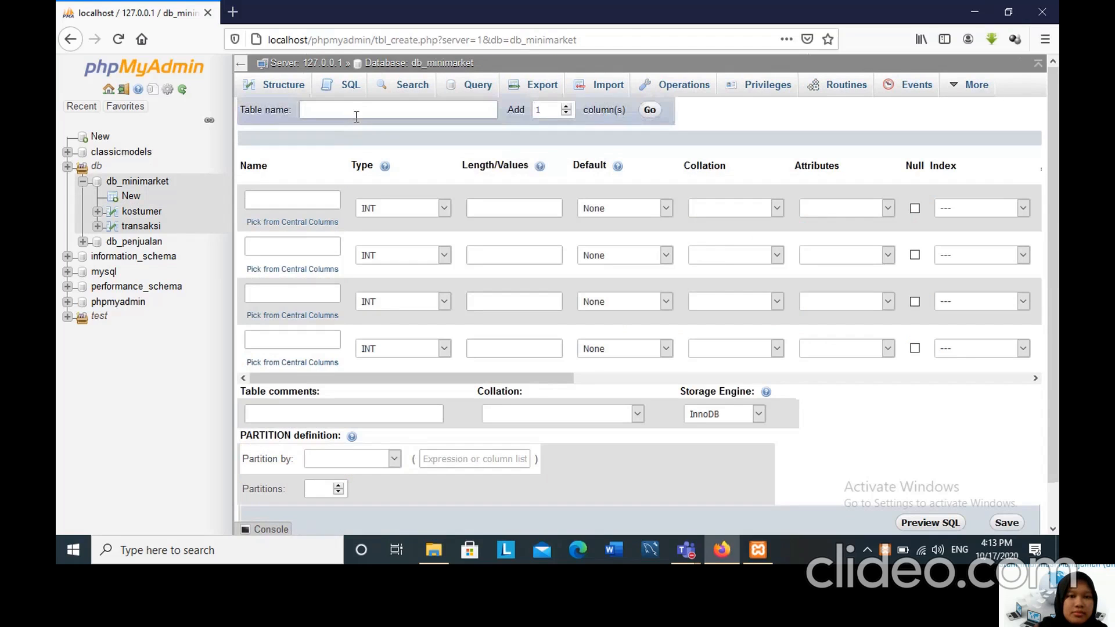
pyautogui.click(357, 116)
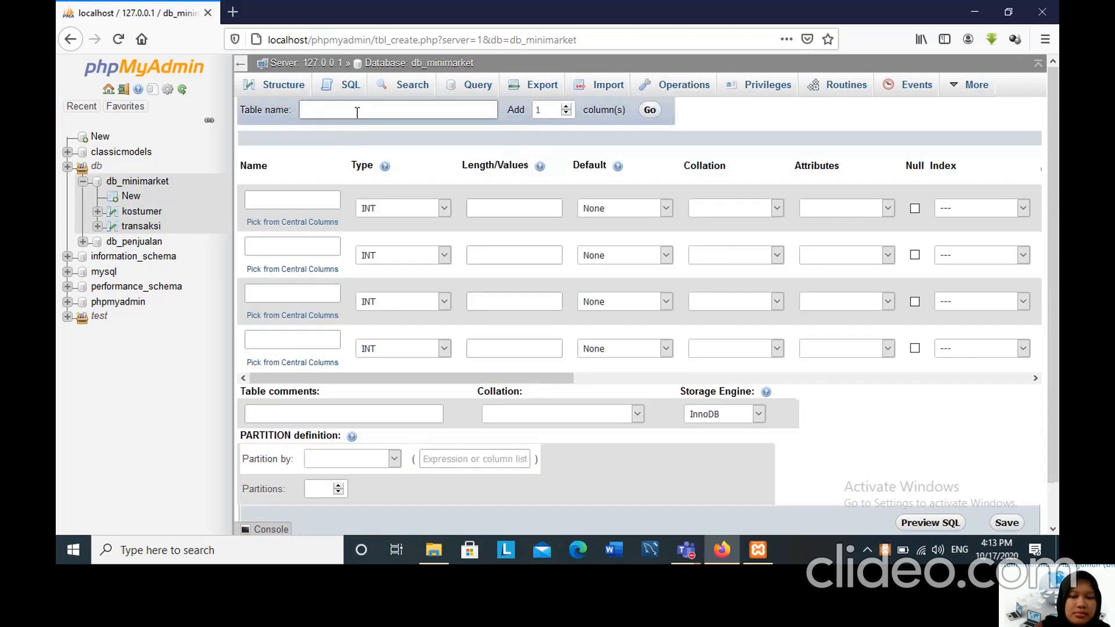
pyautogui.write('kasi')
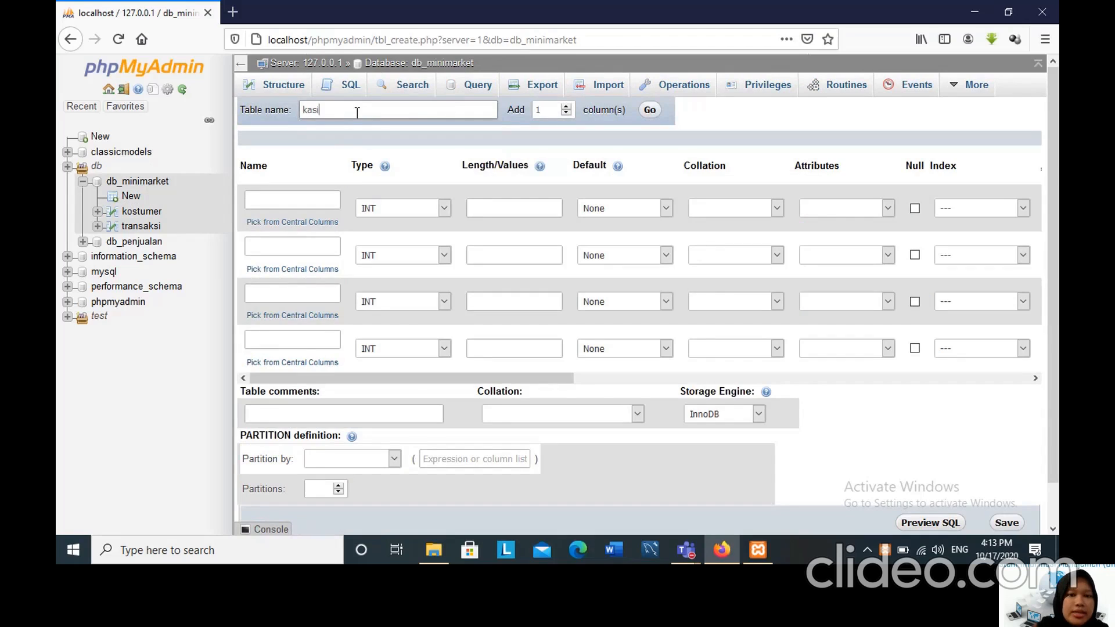
pyautogui.write('r')
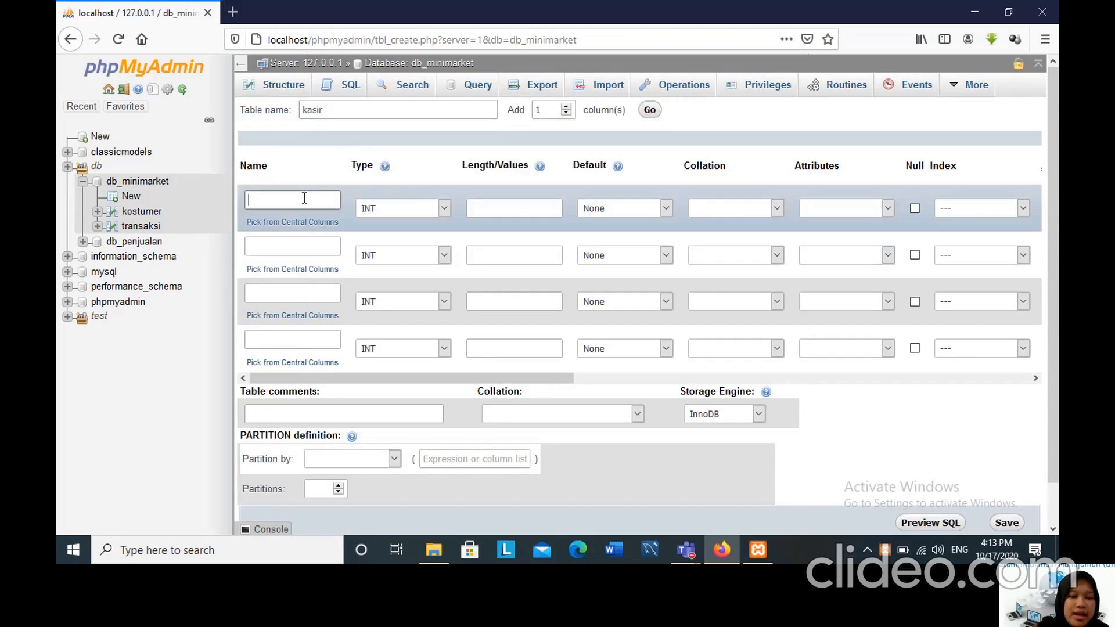
# Name the first four columns of the kasir table id_kasir, id_kostumer, nama and alamat.
pyautogui.click(303, 198)
pyautogui.write('id_kasir')
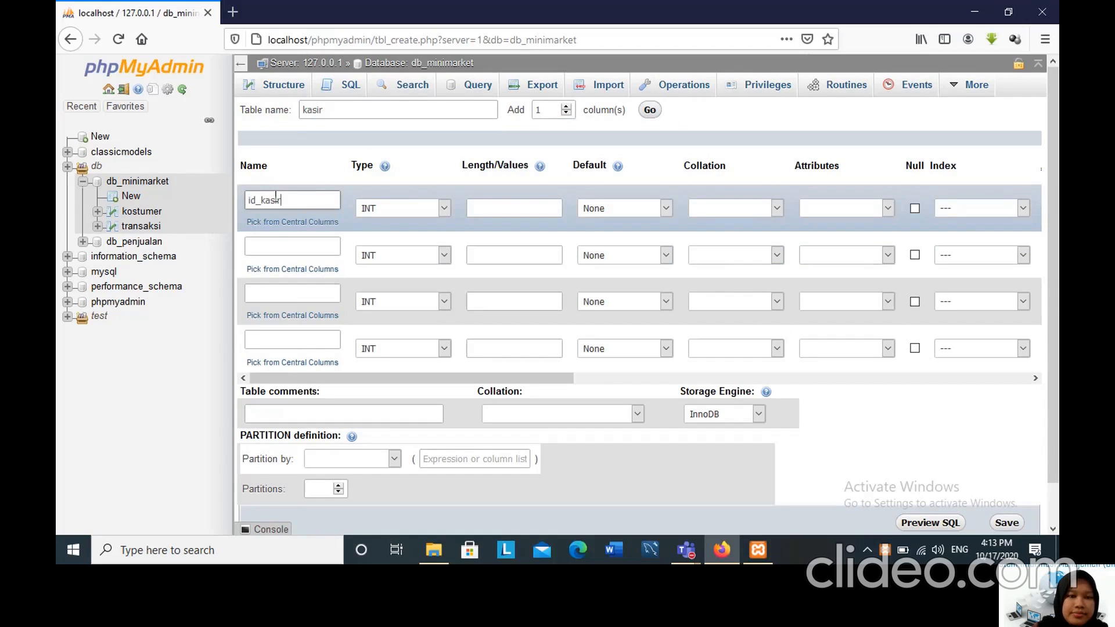
pyautogui.click(274, 244)
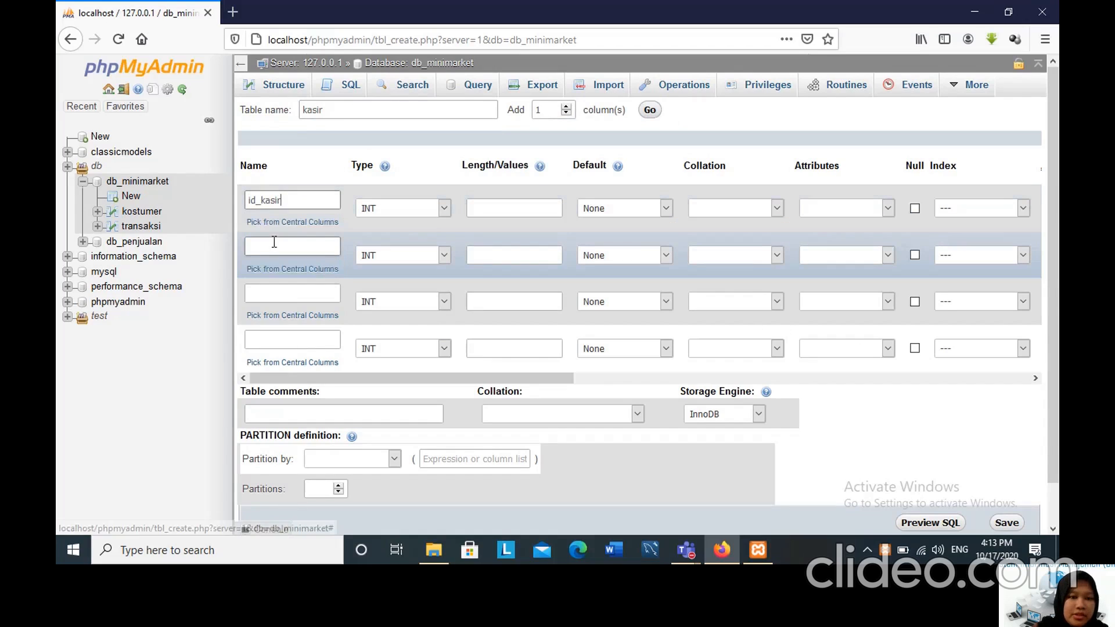
pyautogui.write('id_kostumer')
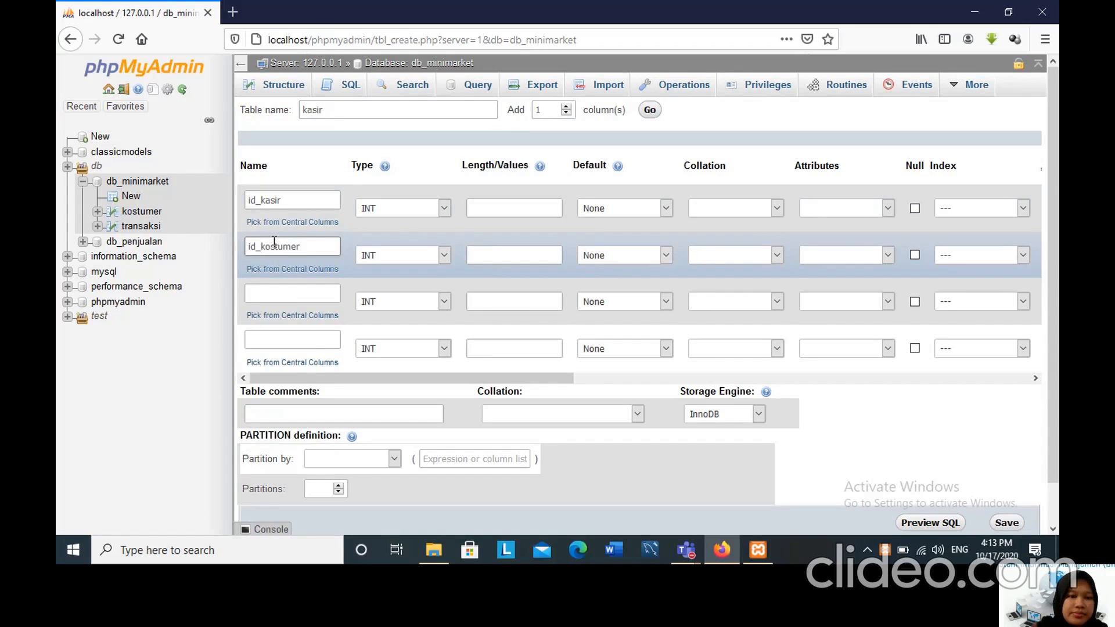
pyautogui.click(284, 293)
pyautogui.write('n')
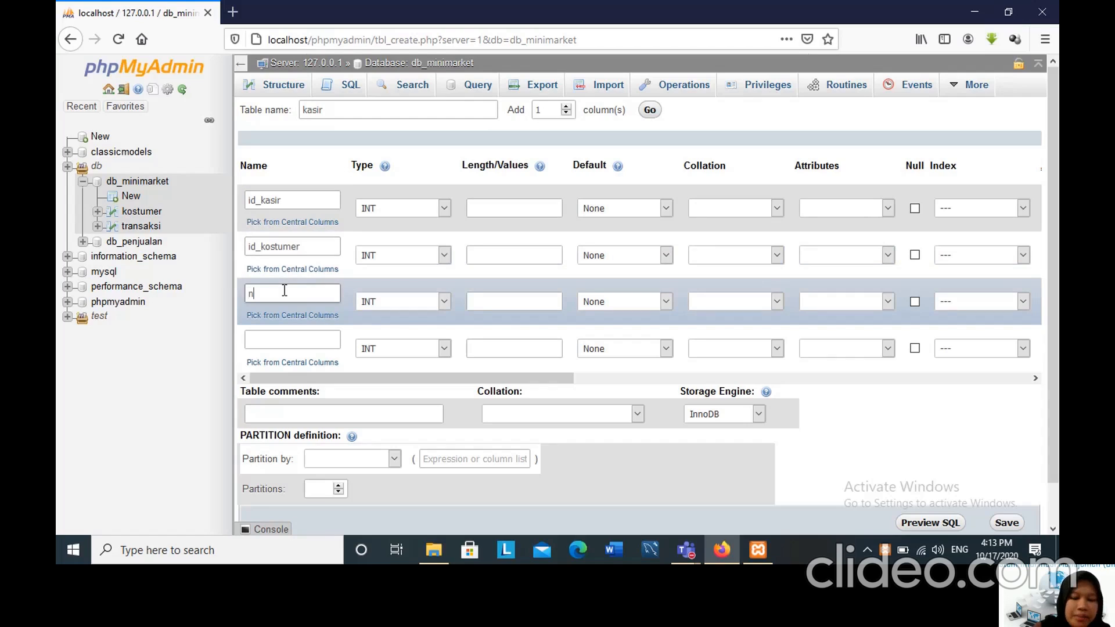
pyautogui.write('ama')
pyautogui.click(279, 341)
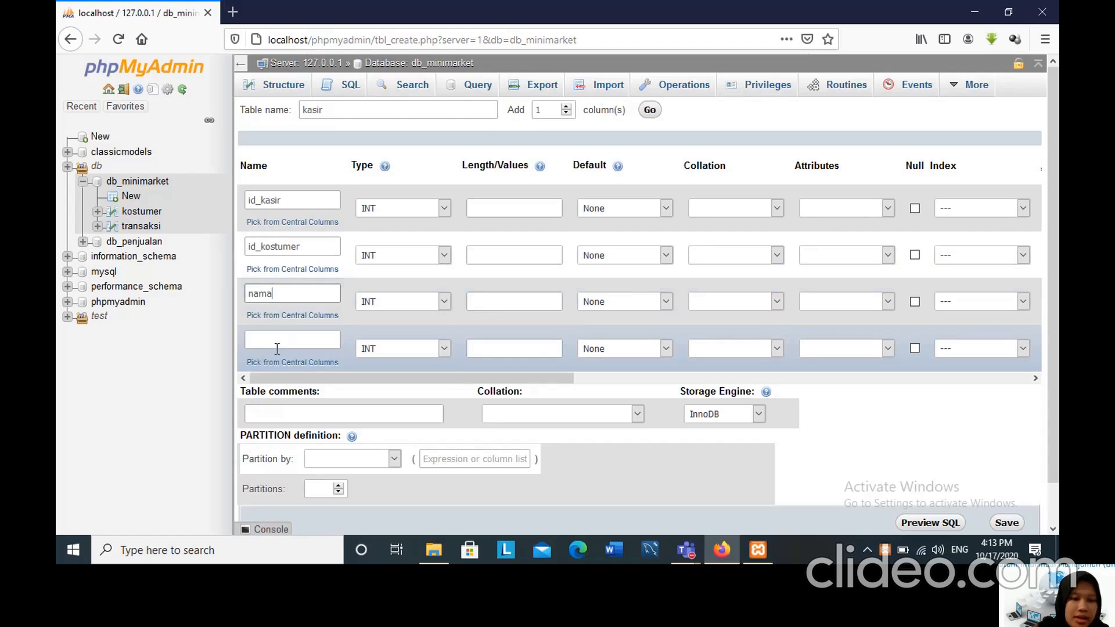
pyautogui.write('aka')
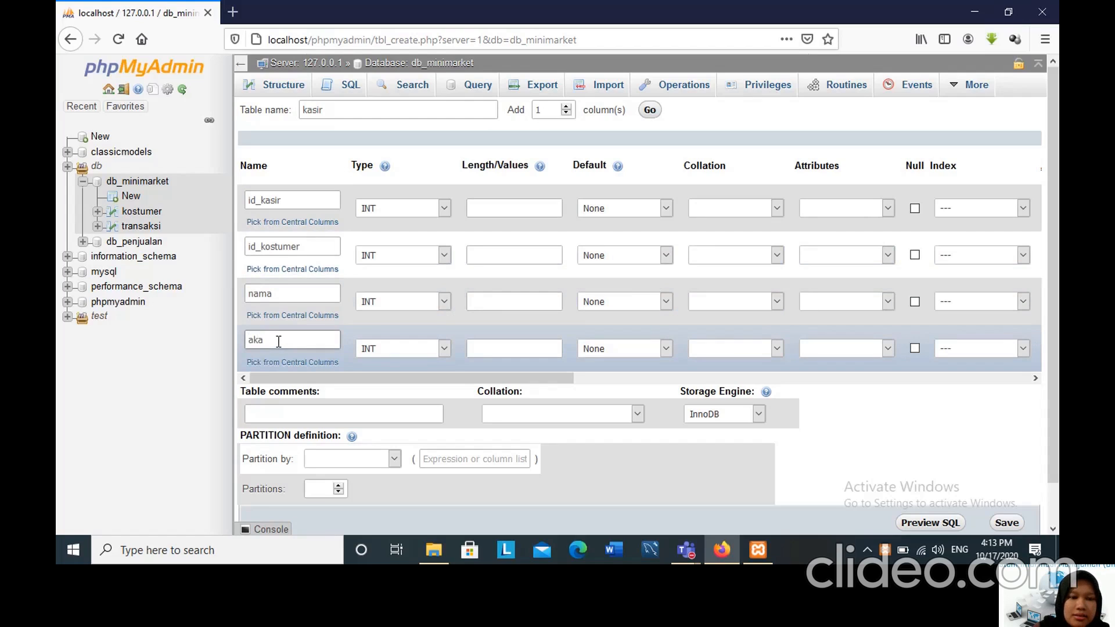
pyautogui.press('BackSpace')
pyautogui.press('BackSpace')
pyautogui.write('lamat')
# Add one more column to the kasir table and name it no_telp.
pyautogui.click(651, 111)
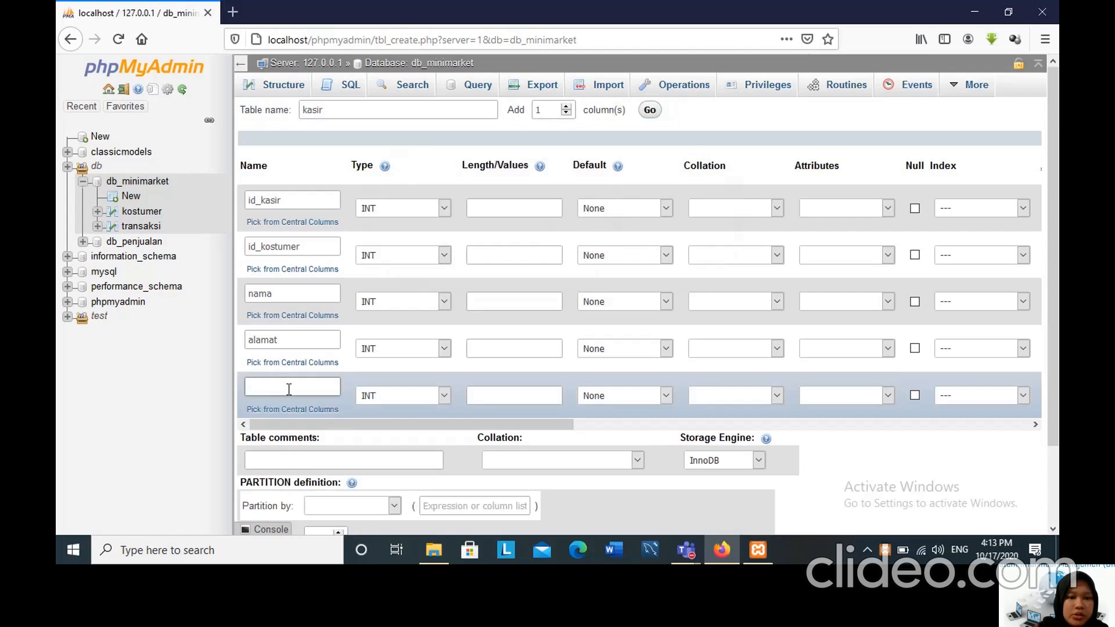
pyautogui.write('n')
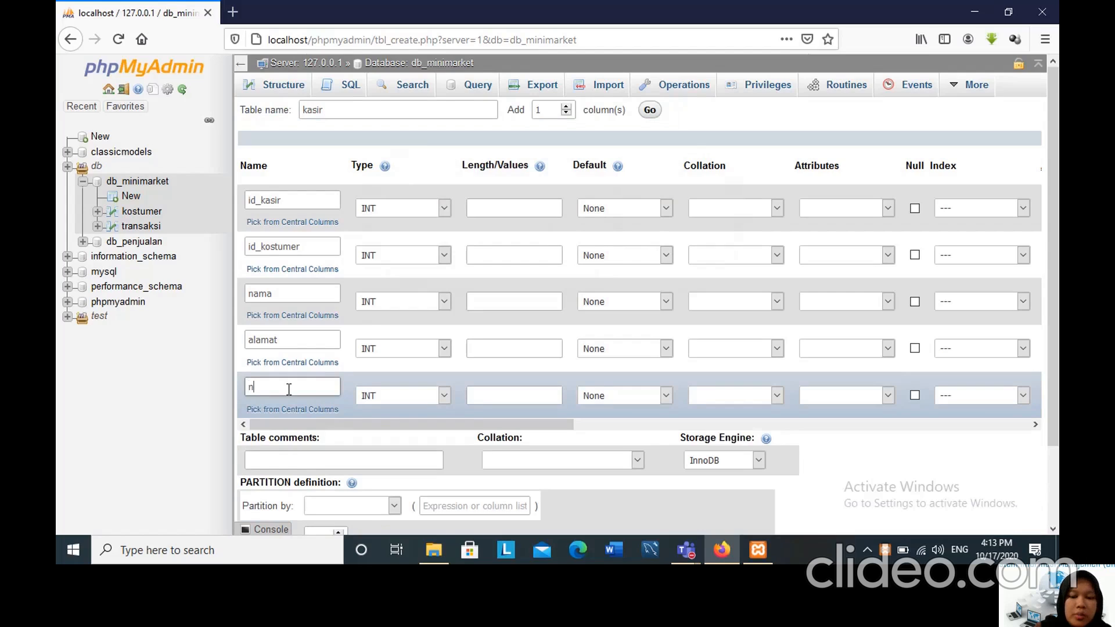
pyautogui.write('o_telp')
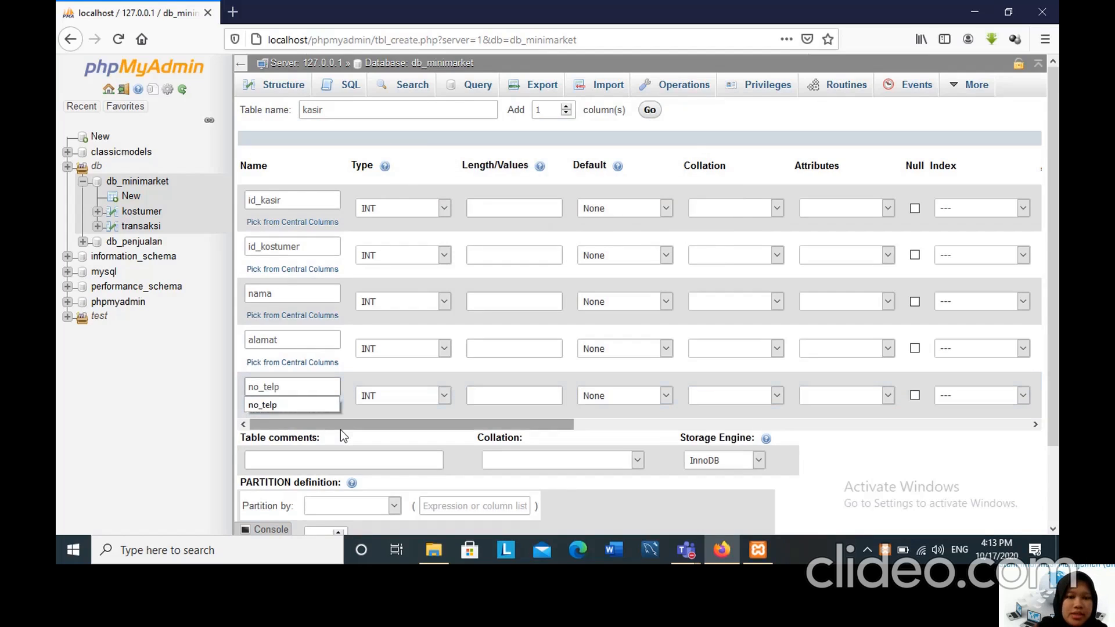
pyautogui.press('Escape')
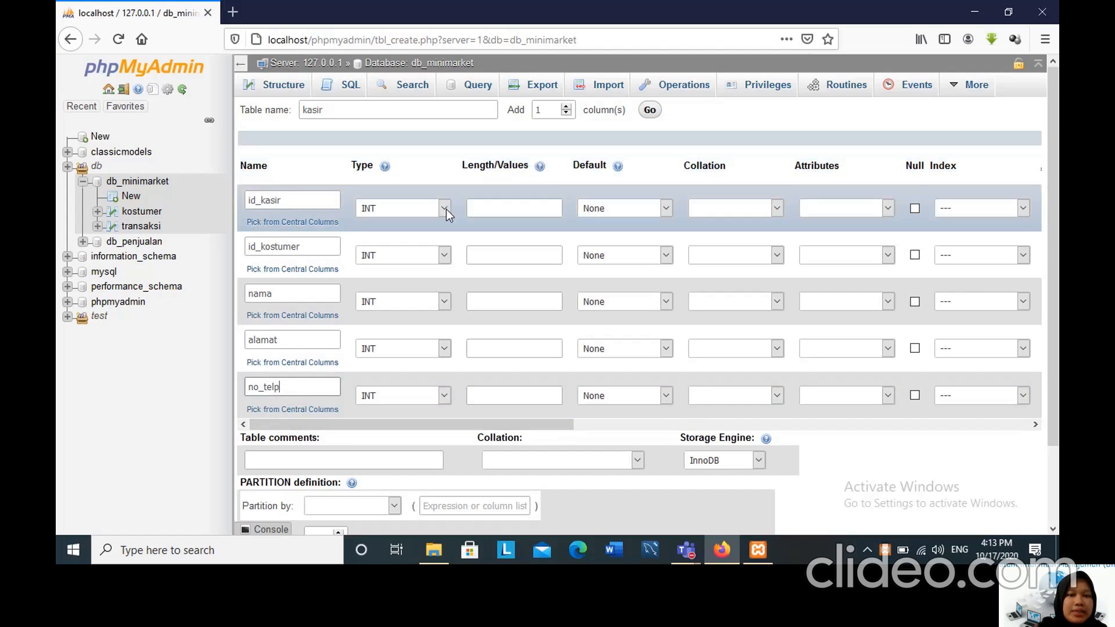
# Set the length of the id_kasir and id_kostumer columns to 11.
pyautogui.click(486, 209)
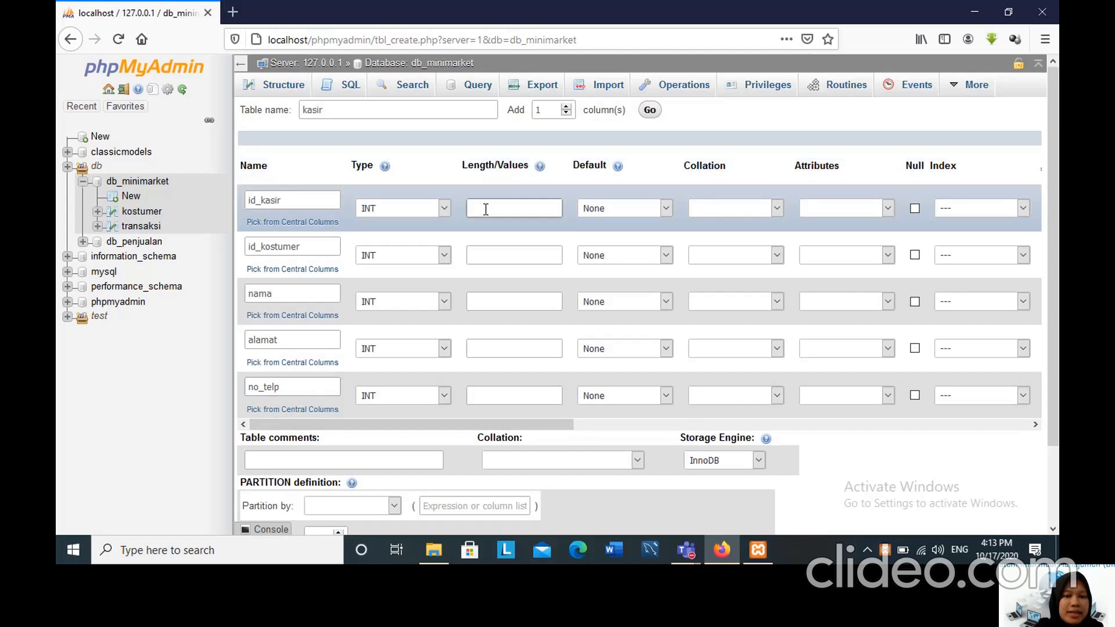
pyautogui.write('11')
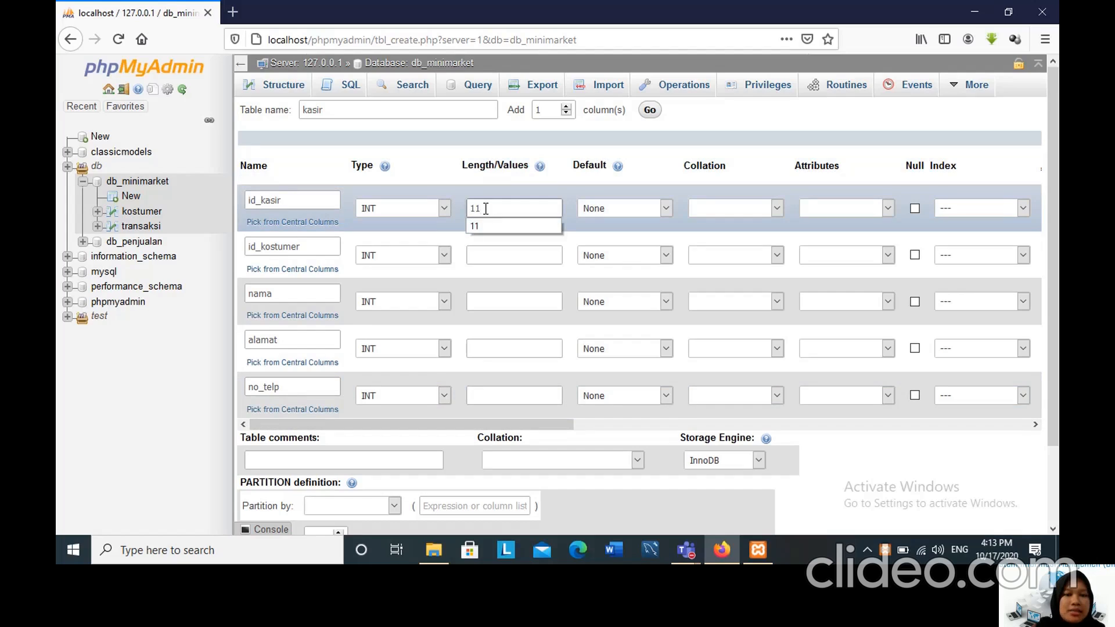
pyautogui.click(490, 256)
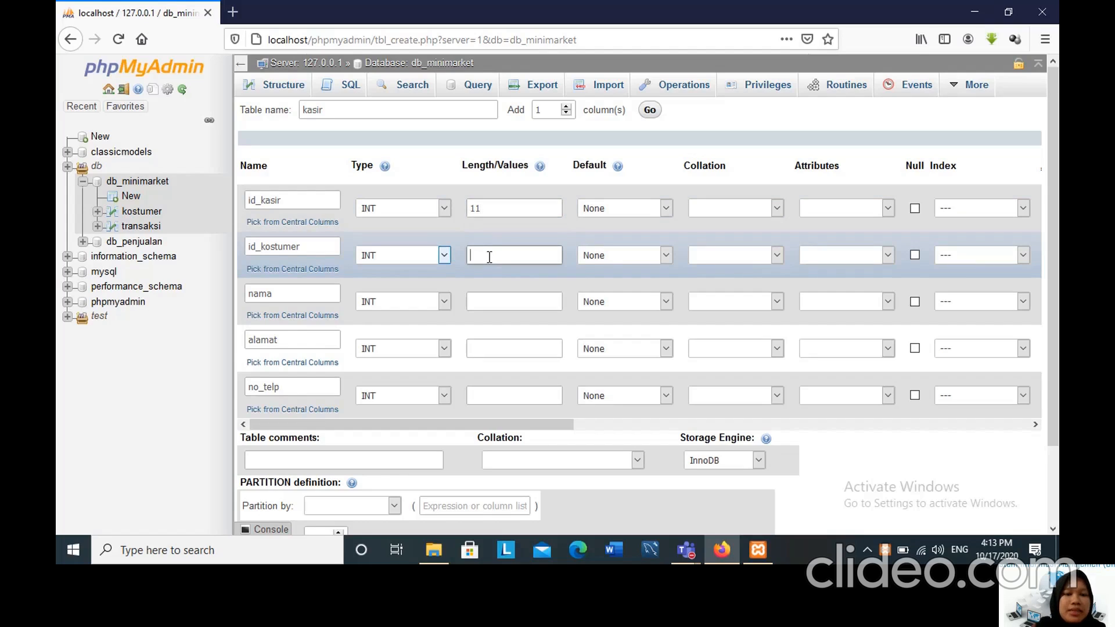
pyautogui.write('11')
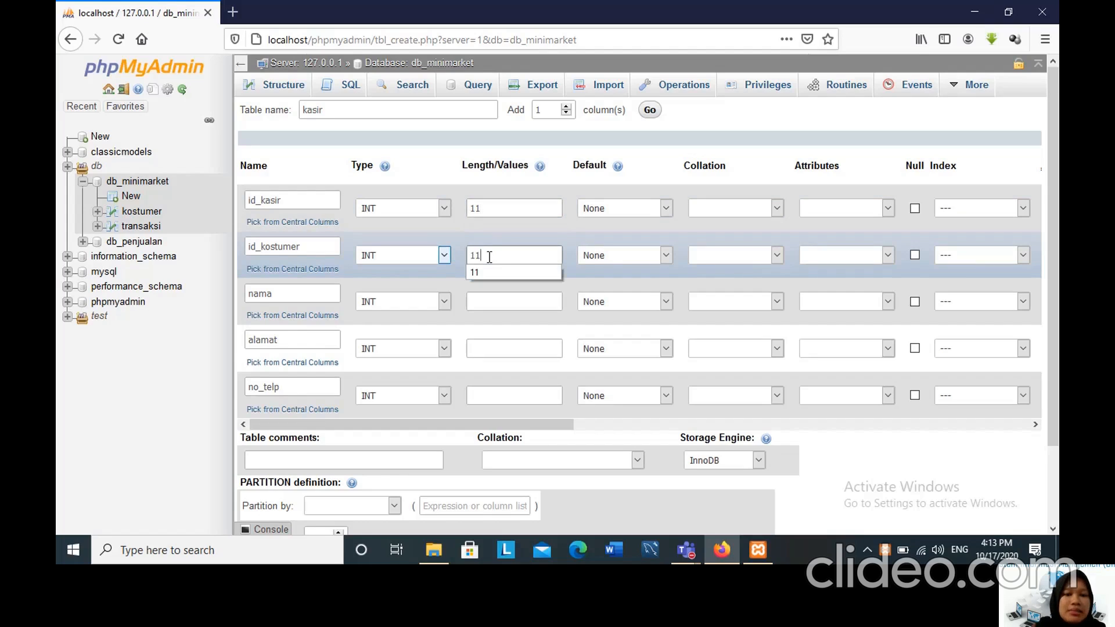
# Set the nama column to VARCHAR with length 20 and the alamat column to VARCHAR with length 50.
pyautogui.click(444, 301)
pyautogui.click(444, 302)
pyautogui.press('Down')
pyautogui.click(489, 300)
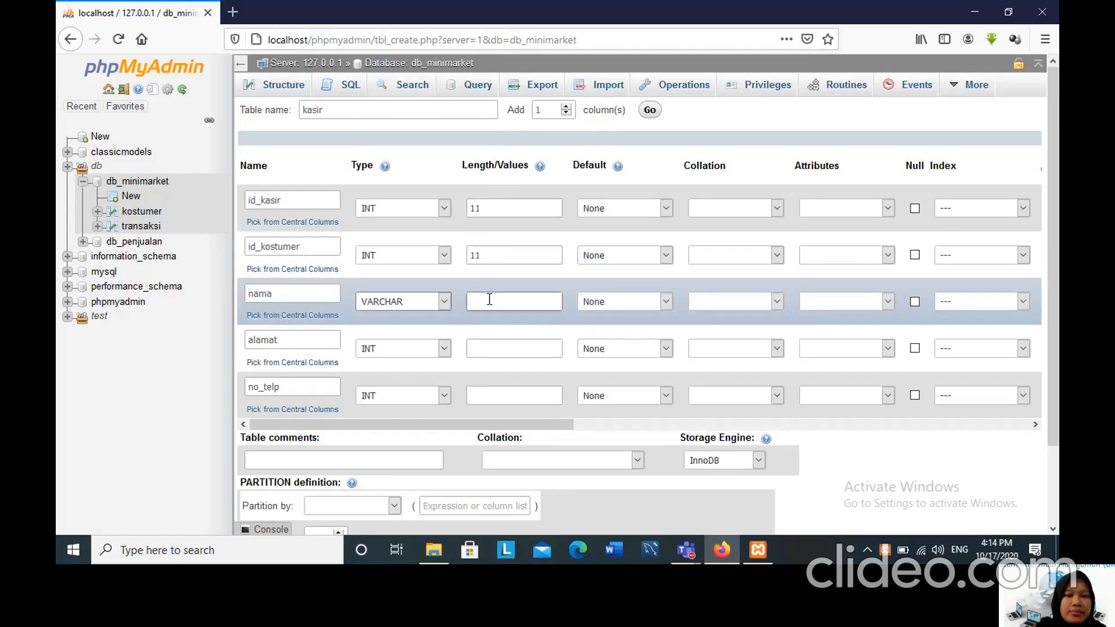
pyautogui.write('20')
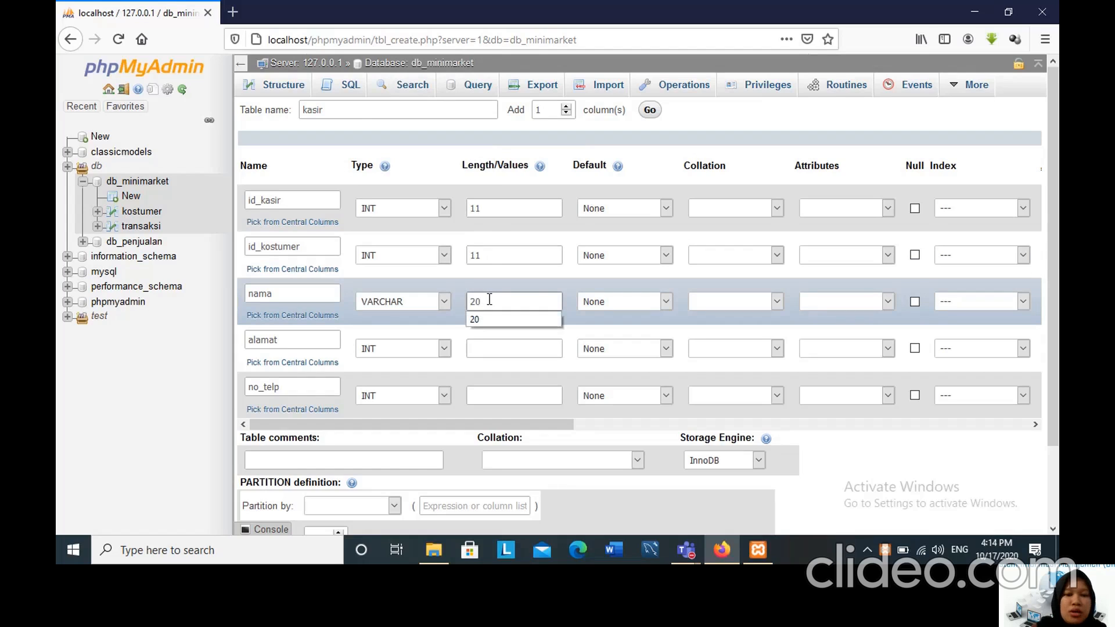
pyautogui.click(448, 343)
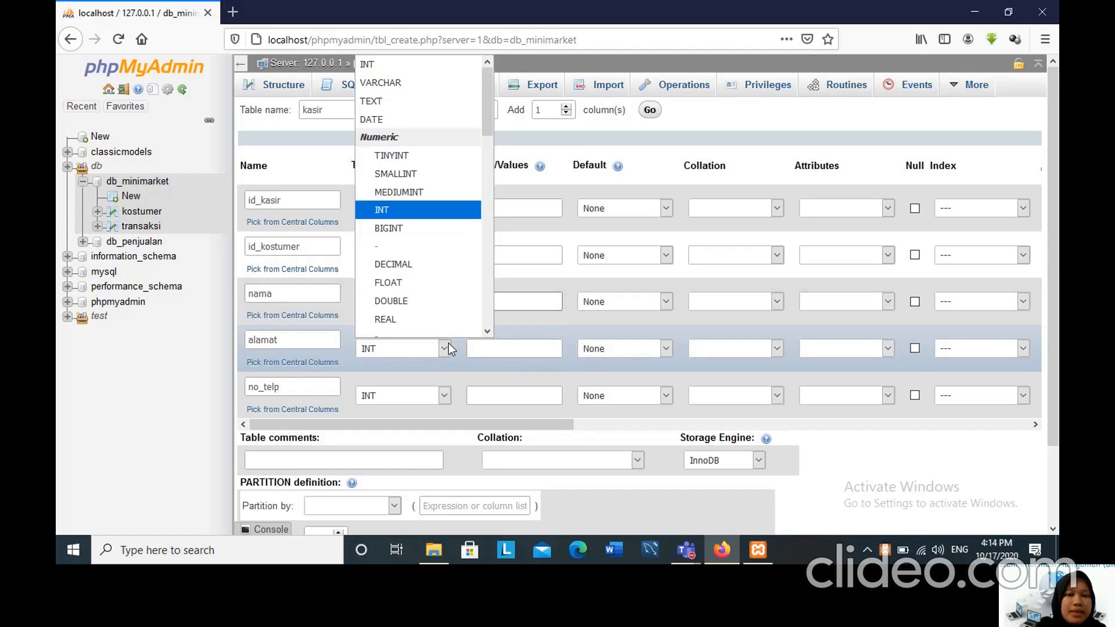
pyautogui.click(379, 82)
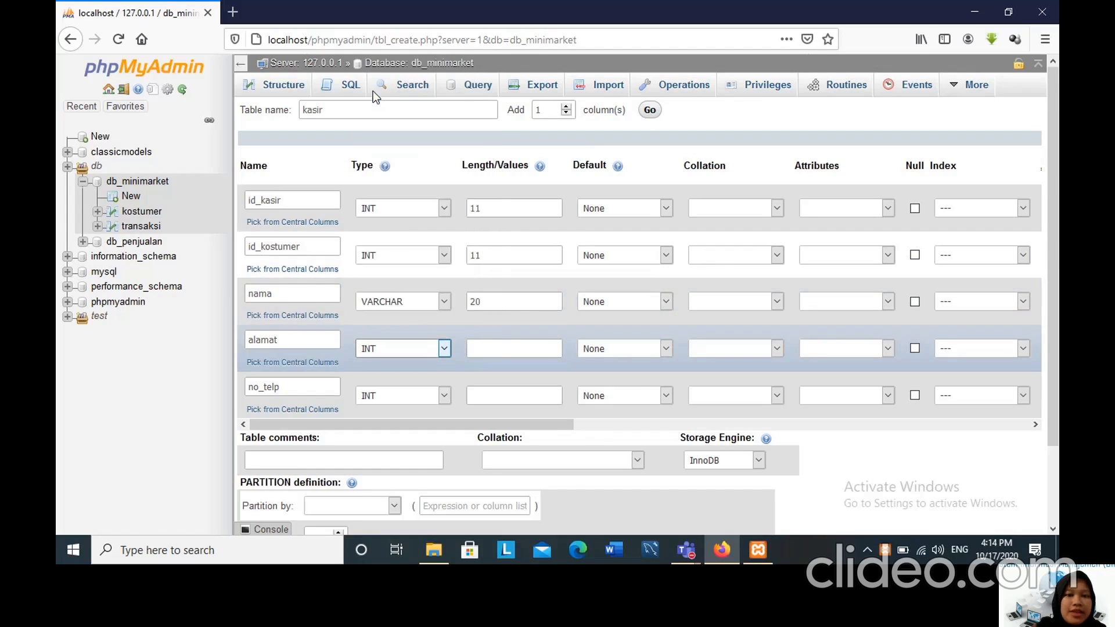
pyautogui.click(499, 350)
pyautogui.write('50')
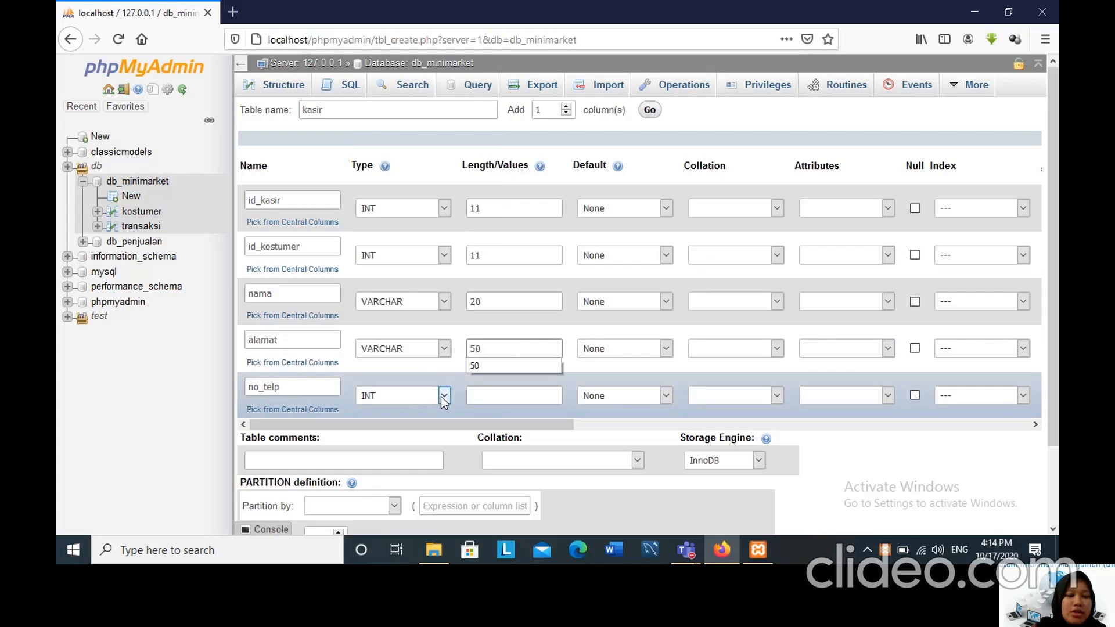
# Set the length of the no_telp column to 13.
pyautogui.click(522, 397)
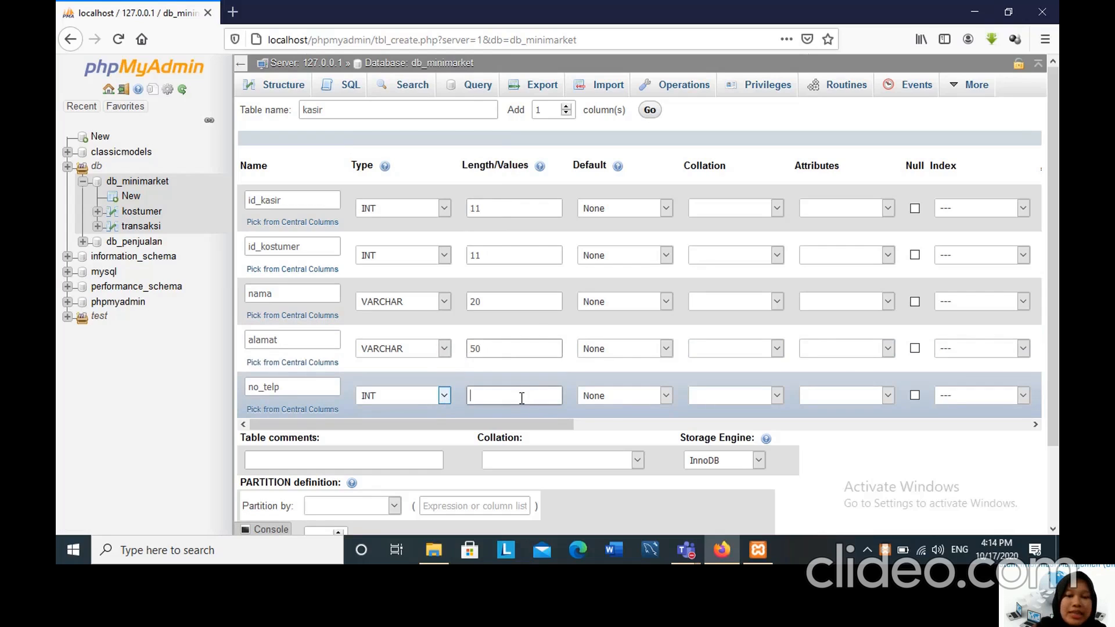
pyautogui.write('13')
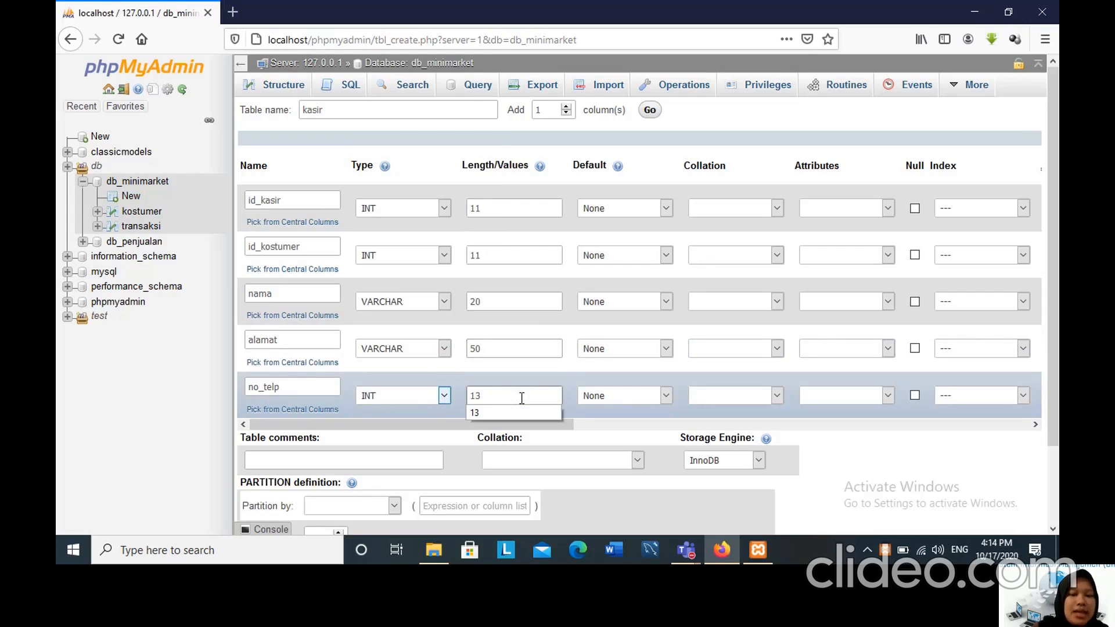
pyautogui.click(399, 427)
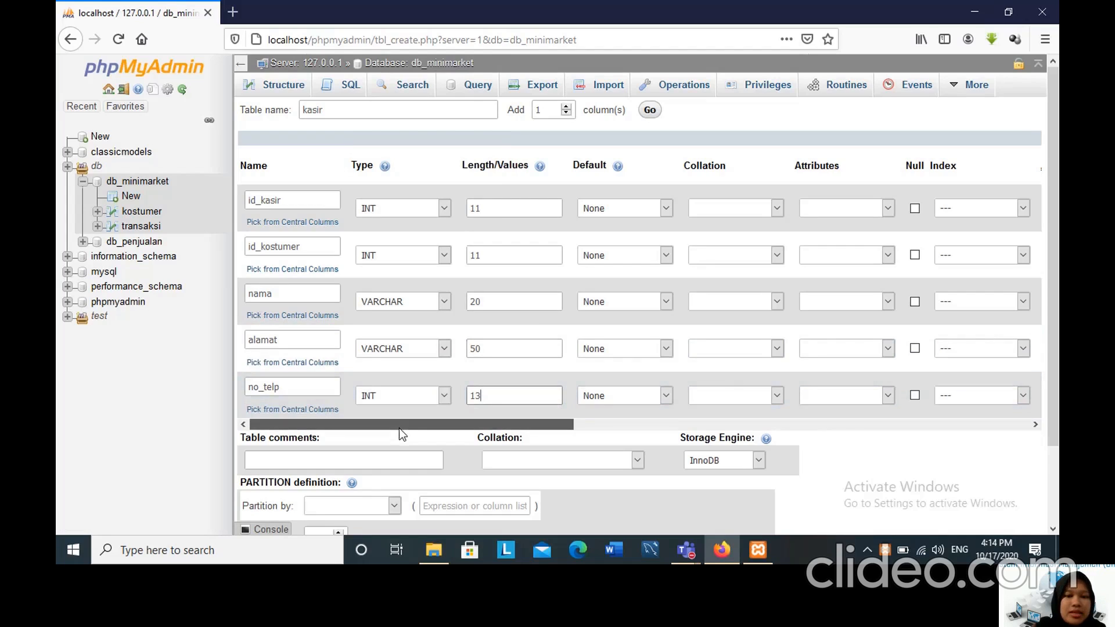
# Make the id_kasir column the primary key of the kasir table and enable auto-increment for it.
pyautogui.moveTo(399, 428); pyautogui.dragTo(596, 441)
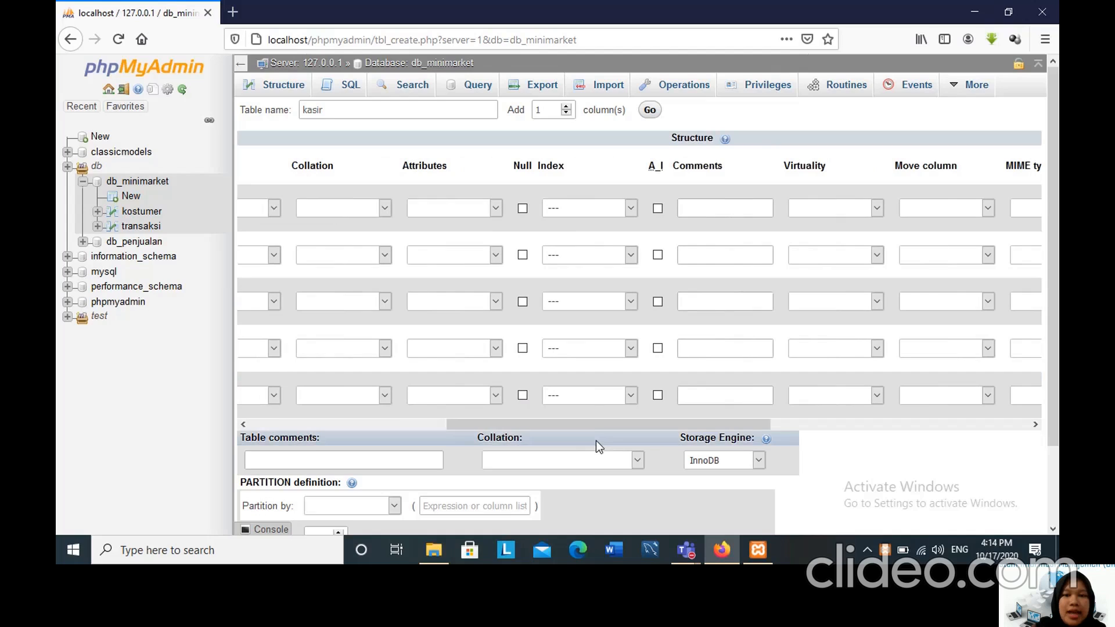
pyautogui.click(631, 207)
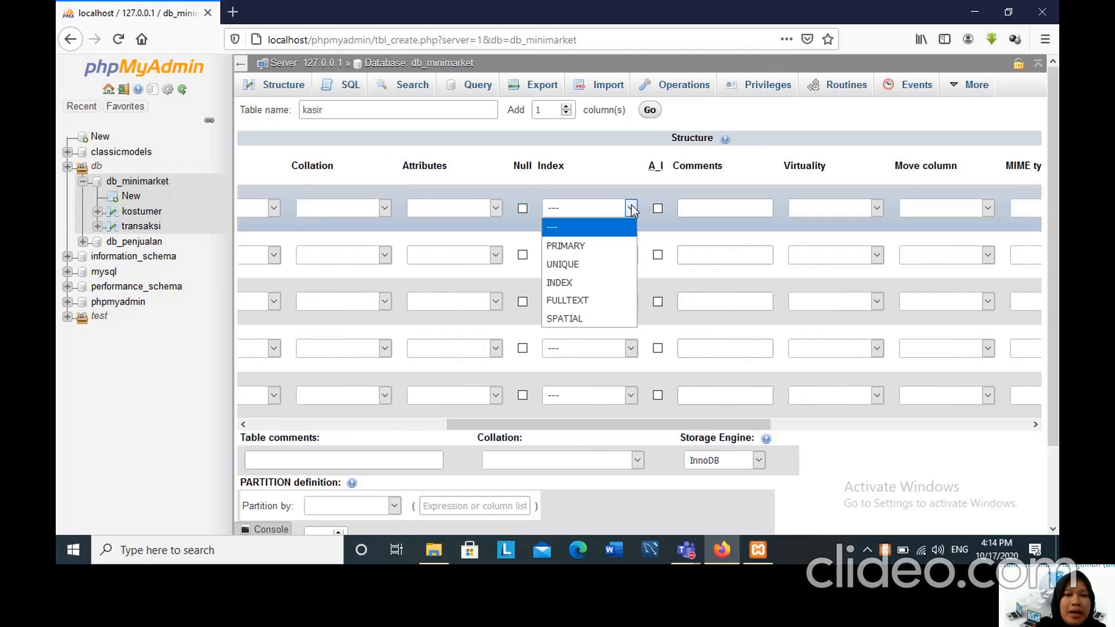
pyautogui.click(602, 239)
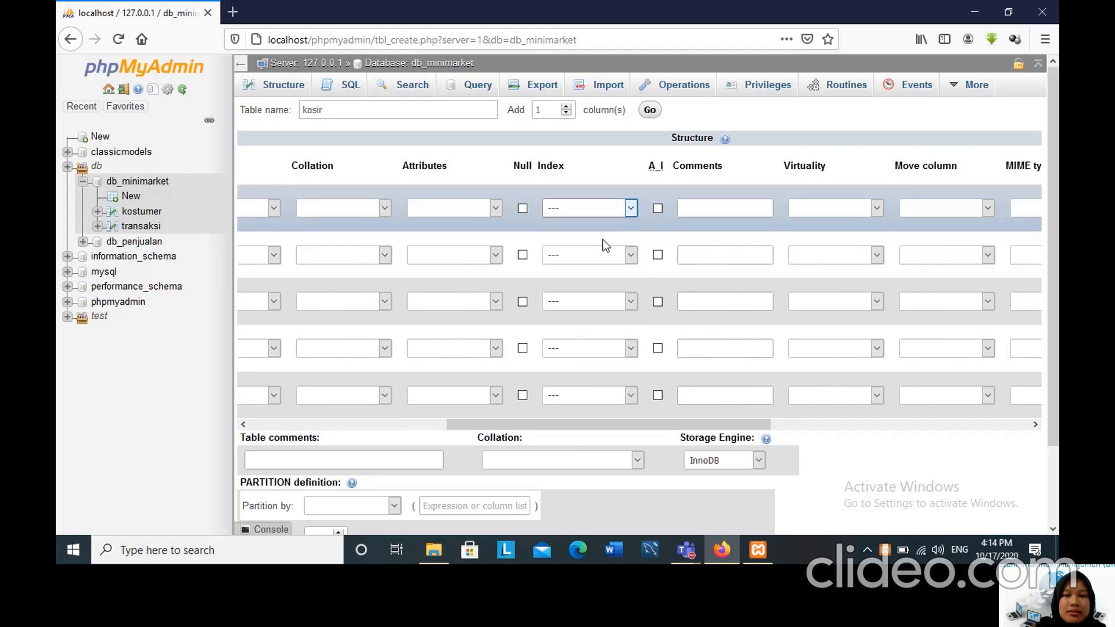
pyautogui.click(661, 210)
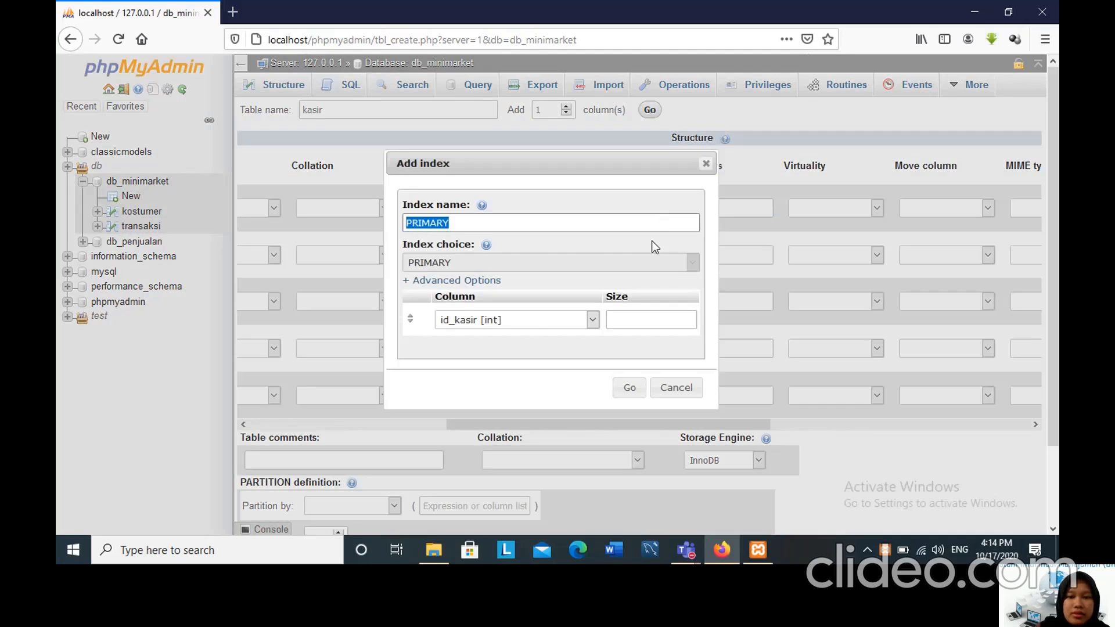
pyautogui.click(629, 389)
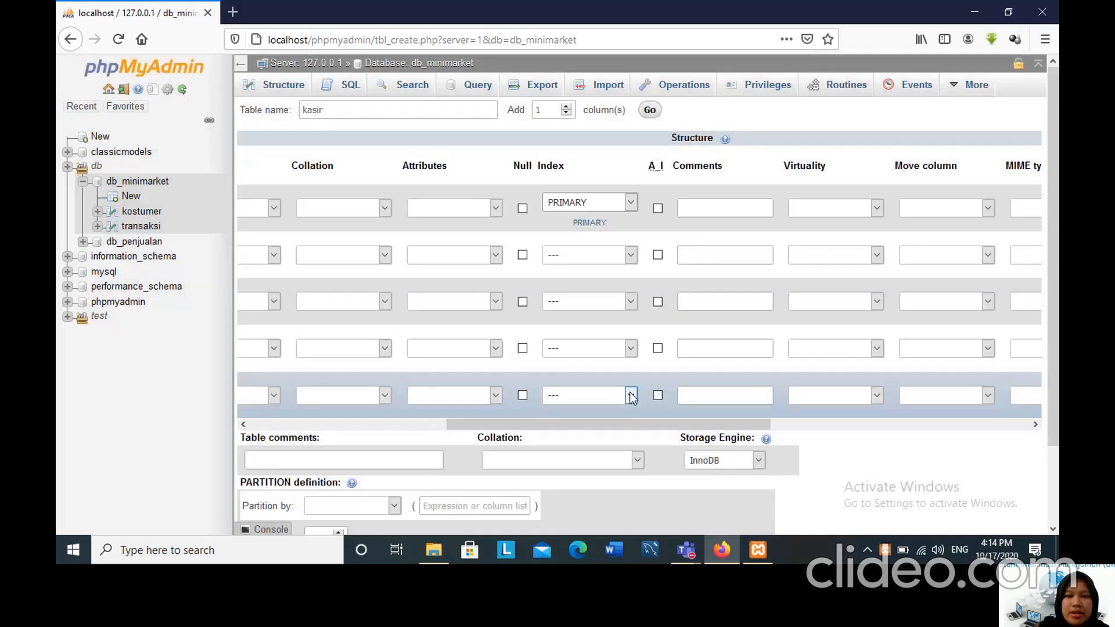
pyautogui.click(659, 209)
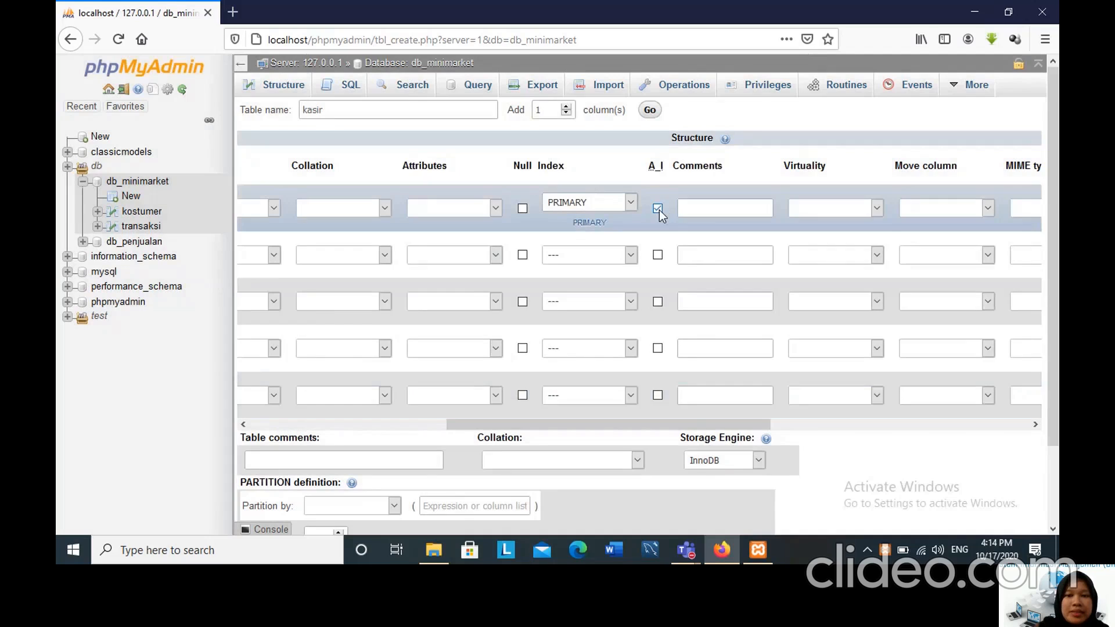
# Add an INDEX named id_kostumer on the id_kostumer column and save the kasir table.
pyautogui.click(632, 260)
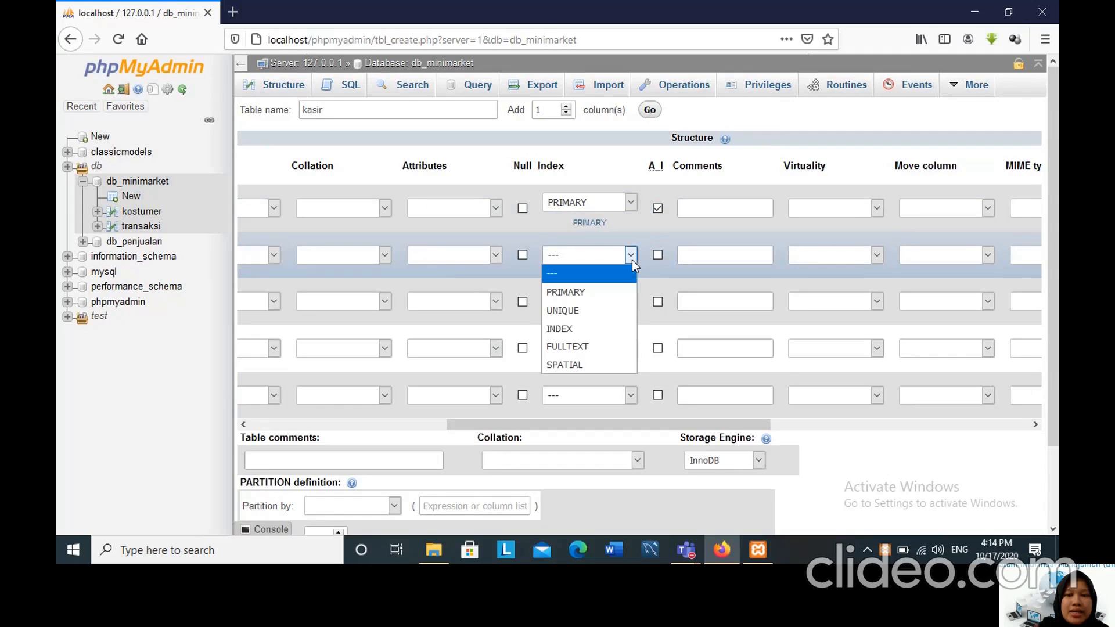
pyautogui.click(596, 327)
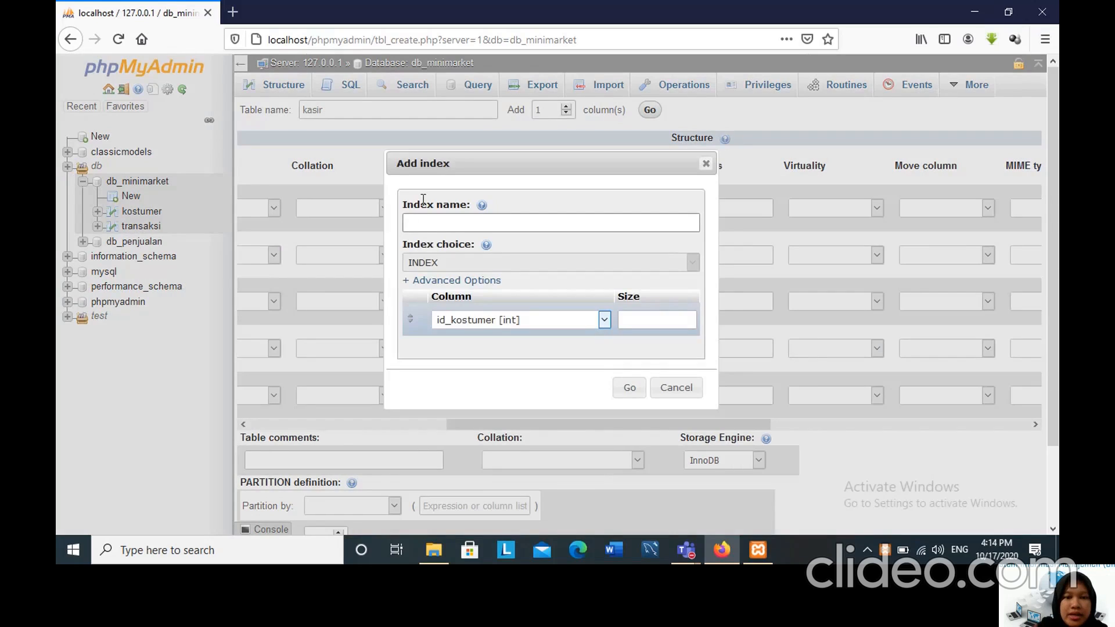
pyautogui.click(406, 223)
pyautogui.write('id_')
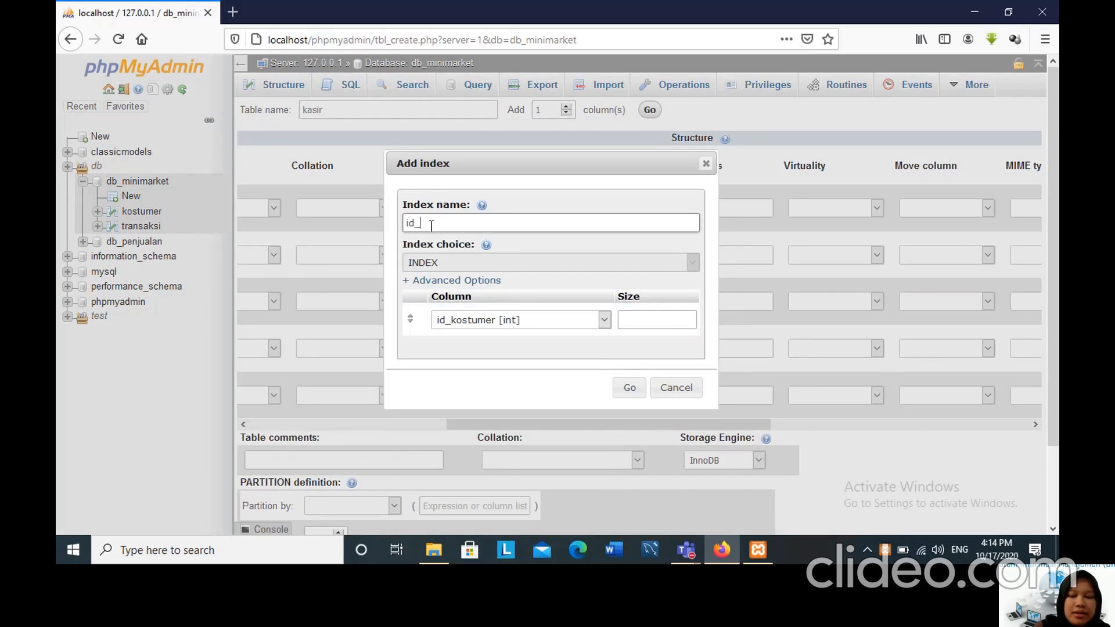
pyautogui.write('kostumer')
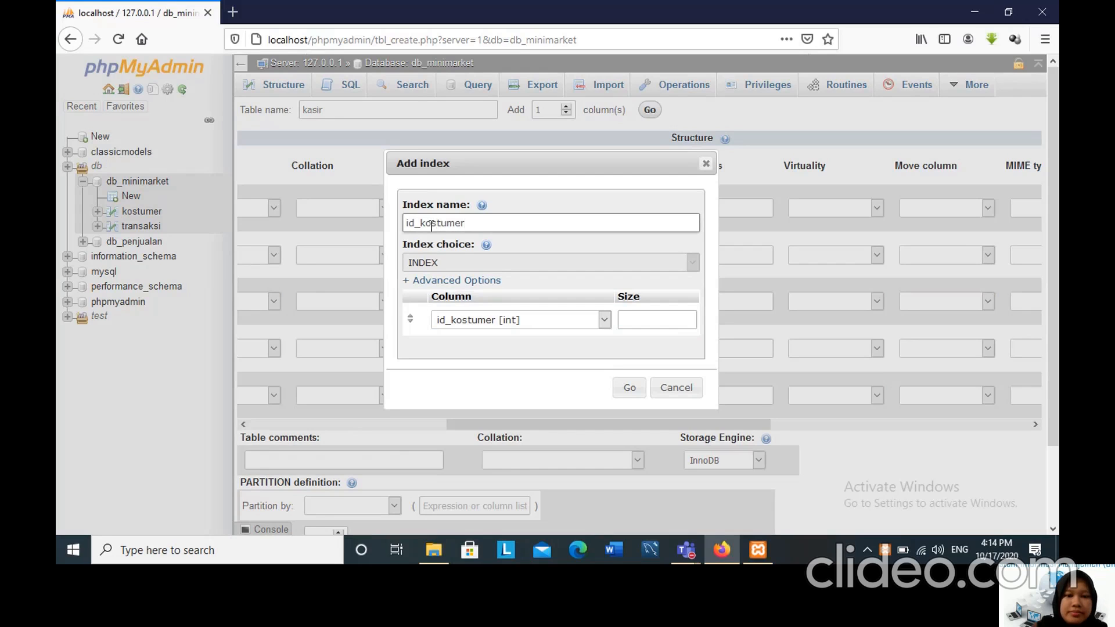
pyautogui.click(628, 388)
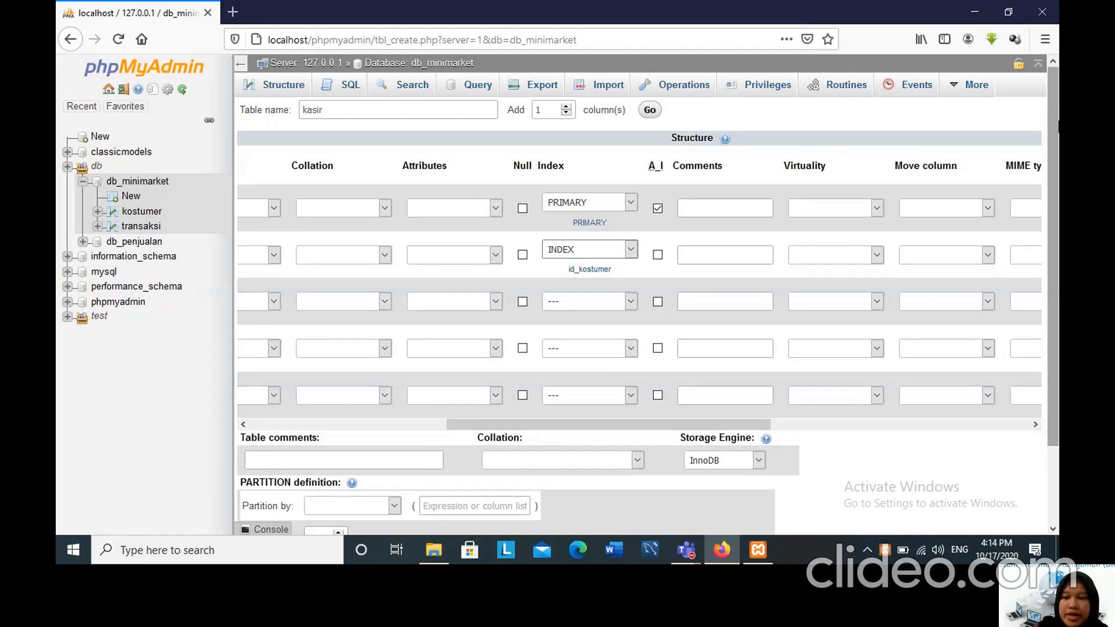
pyautogui.scroll(-2, 1011, 500)
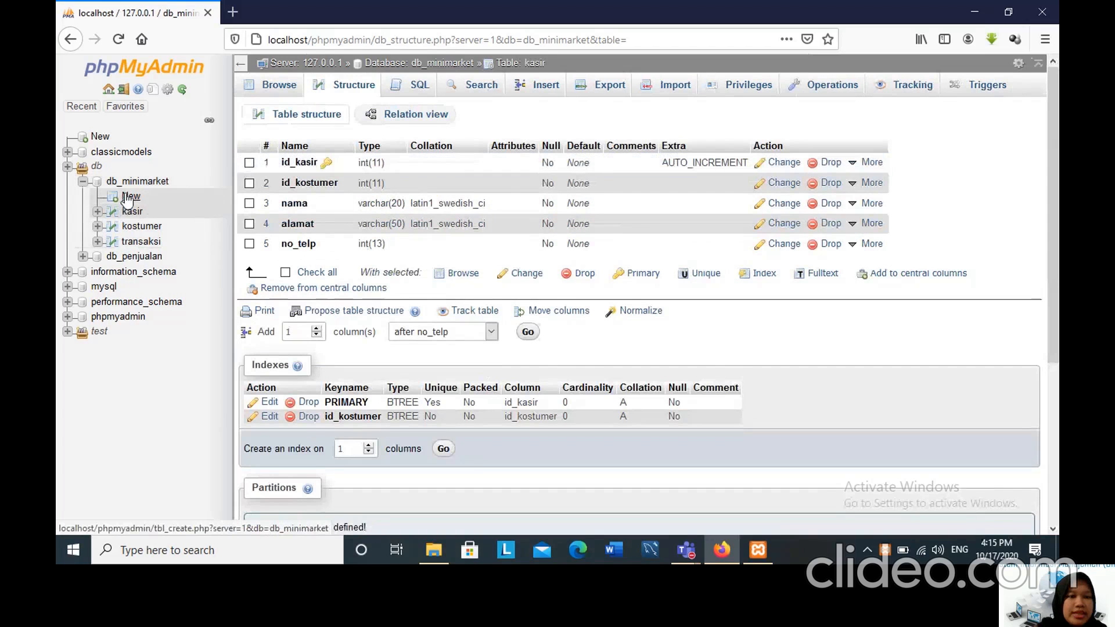
# Start a new table named barang in db_minimarket and name its first column id_barang.
pyautogui.click(127, 199)
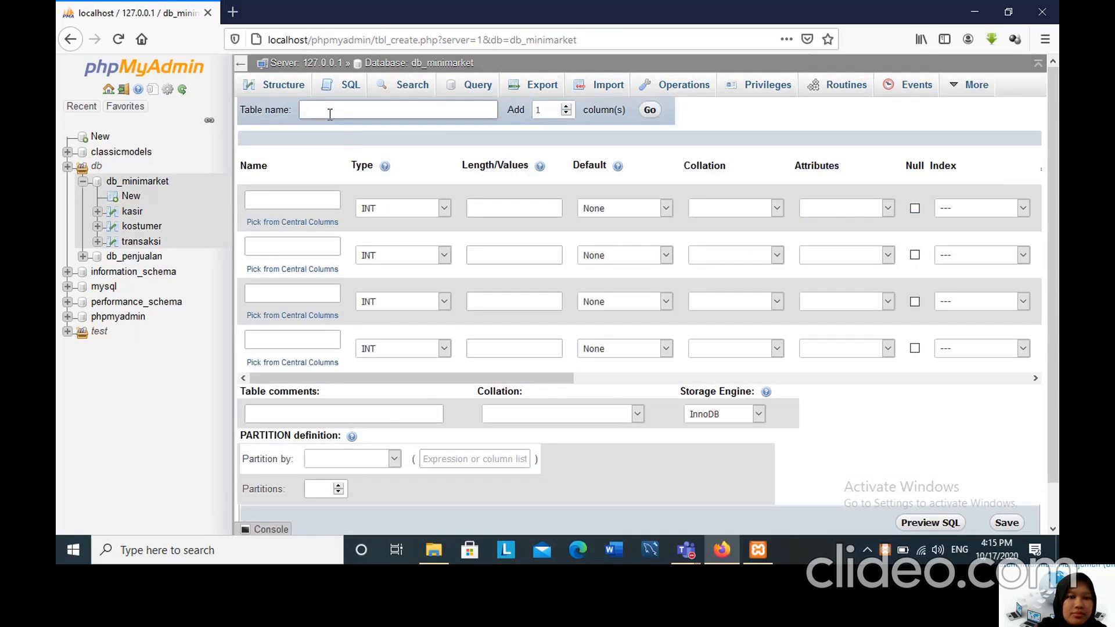
pyautogui.write('barang')
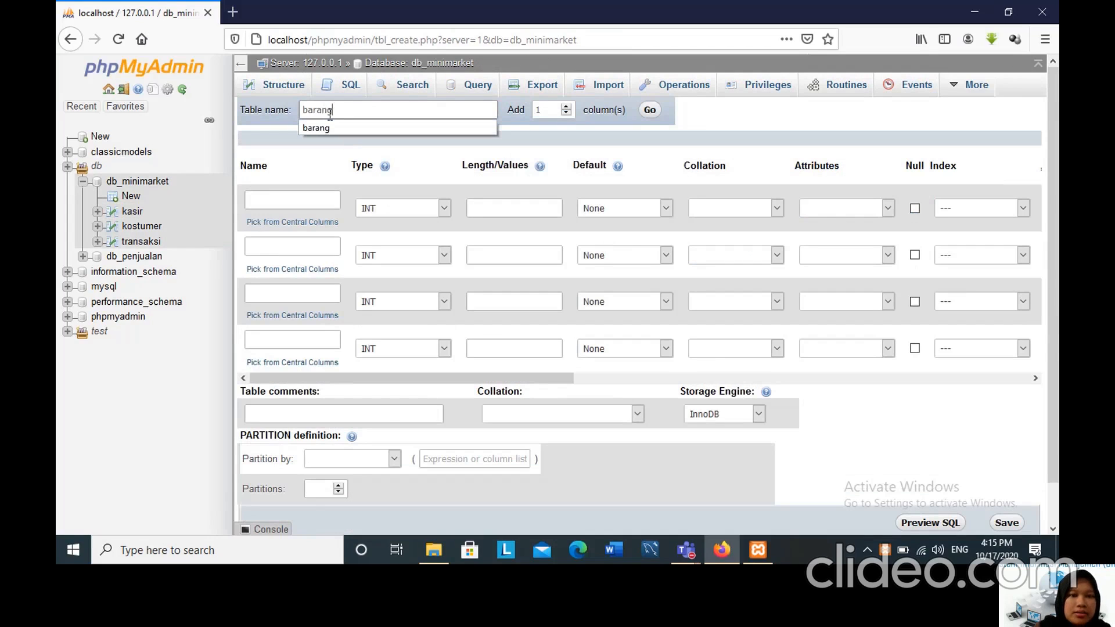
pyautogui.click(296, 200)
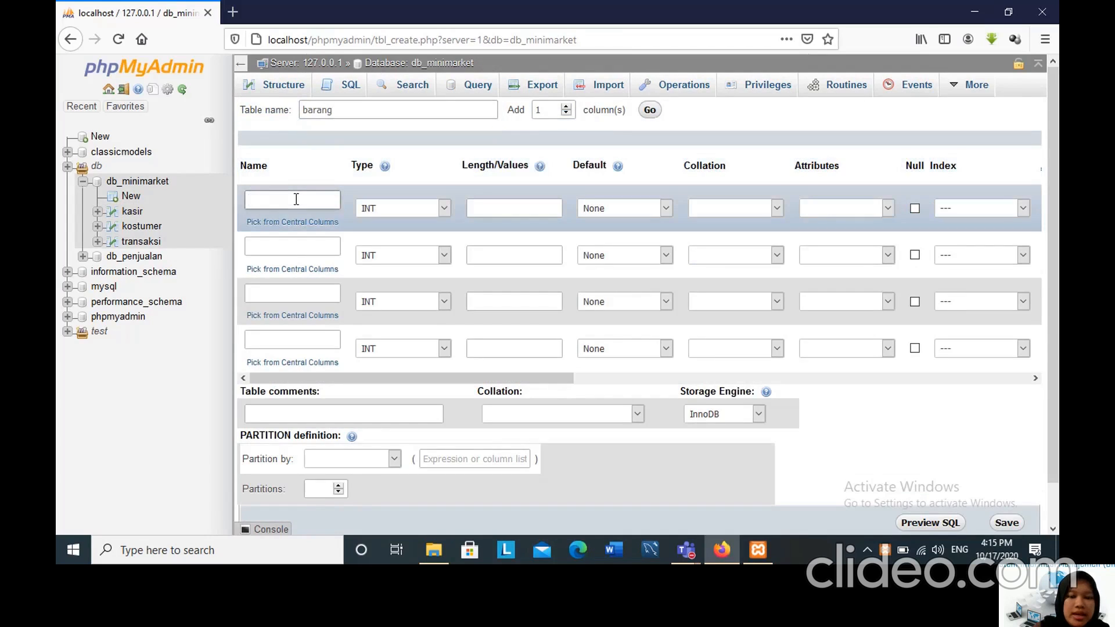
pyautogui.write('id_barang')
# Name the second, third and fourth columns of the barang table id_supplier, nama_barang and merk.
pyautogui.click(299, 244)
pyautogui.write('id_')
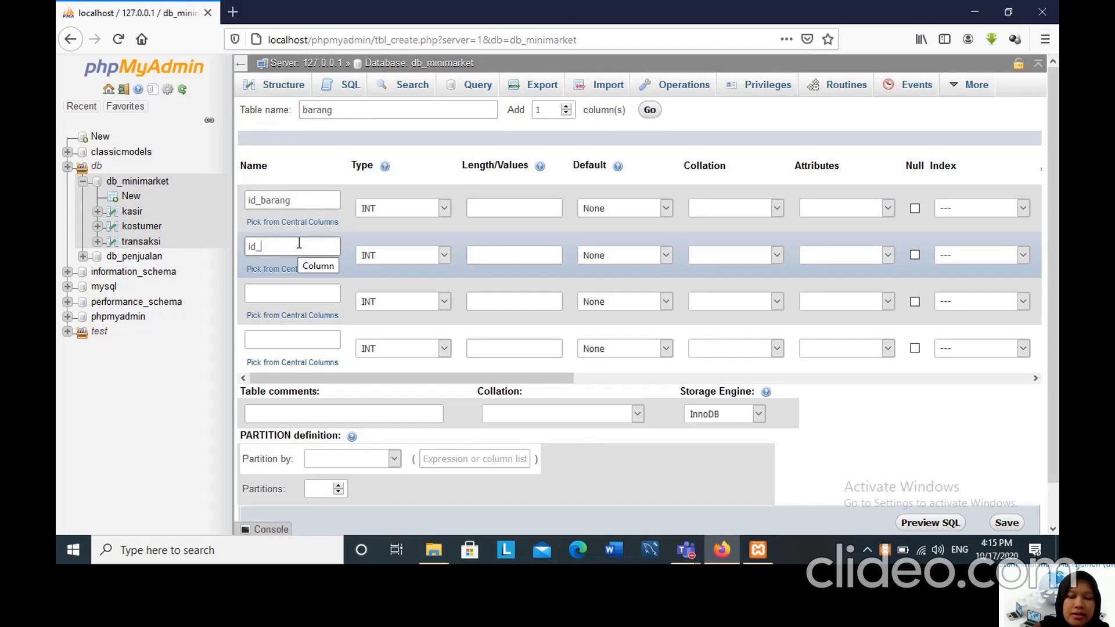
pyautogui.write('supplier')
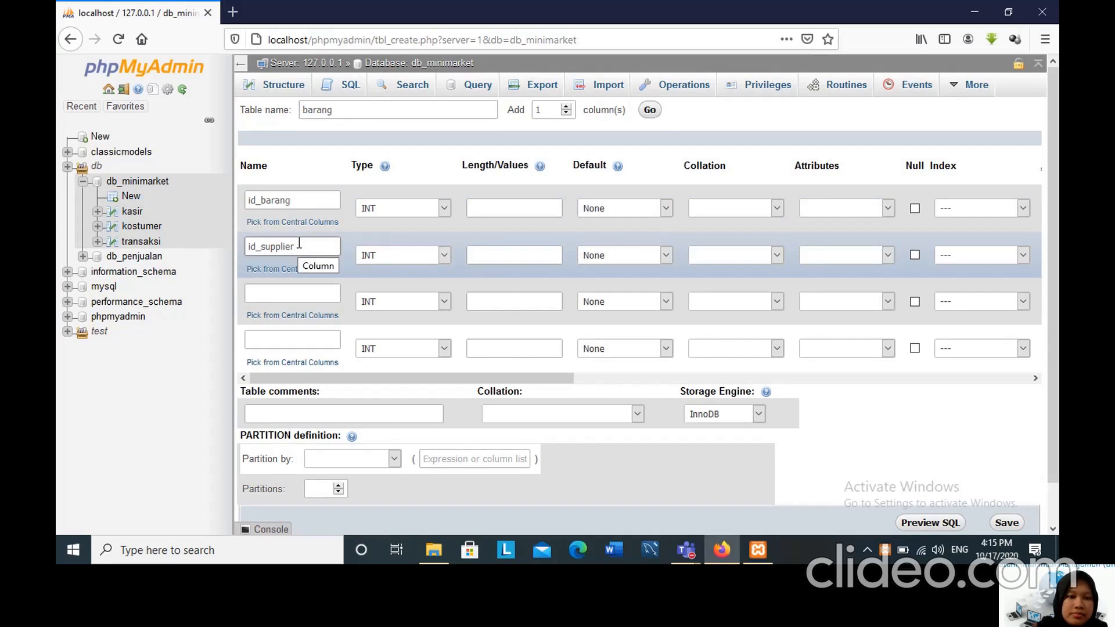
pyautogui.click(289, 292)
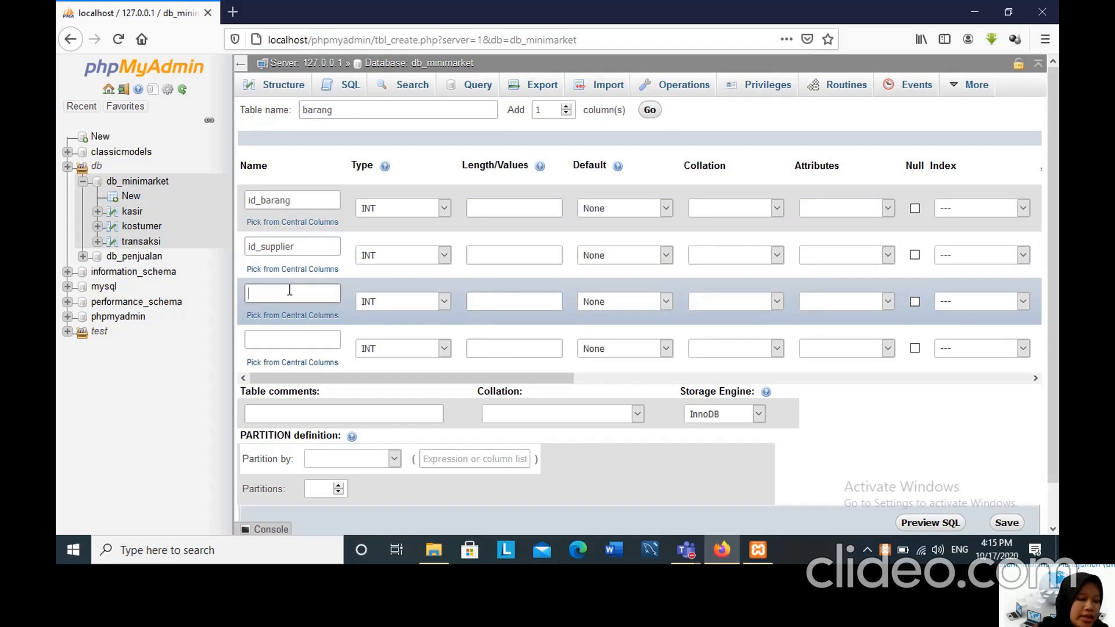
pyautogui.write('nama_ba')
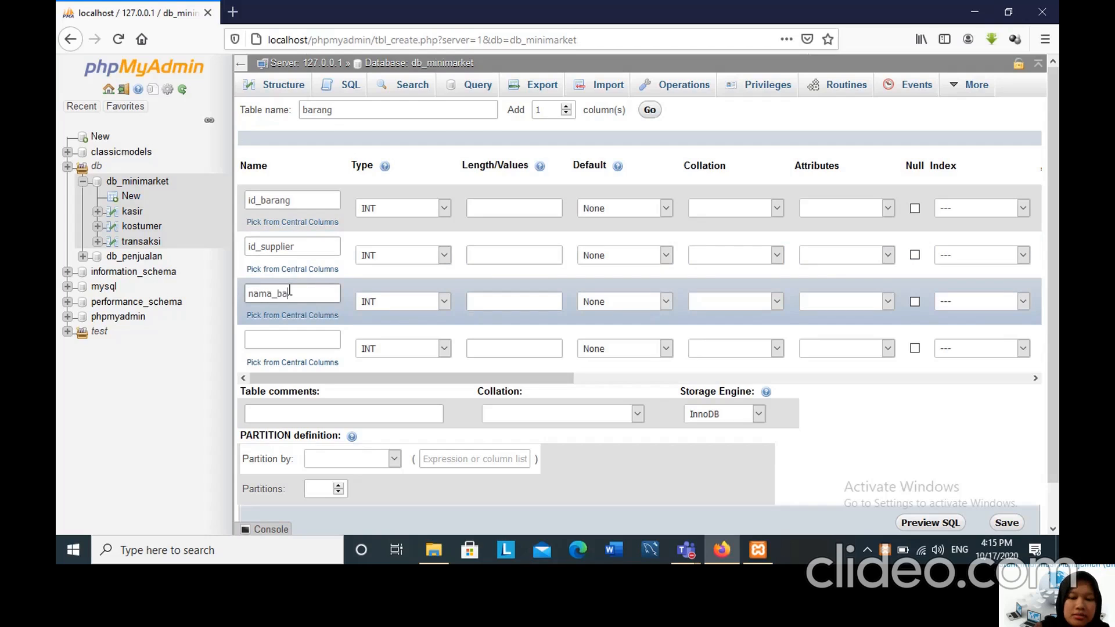
pyautogui.write('rang')
pyautogui.click(276, 341)
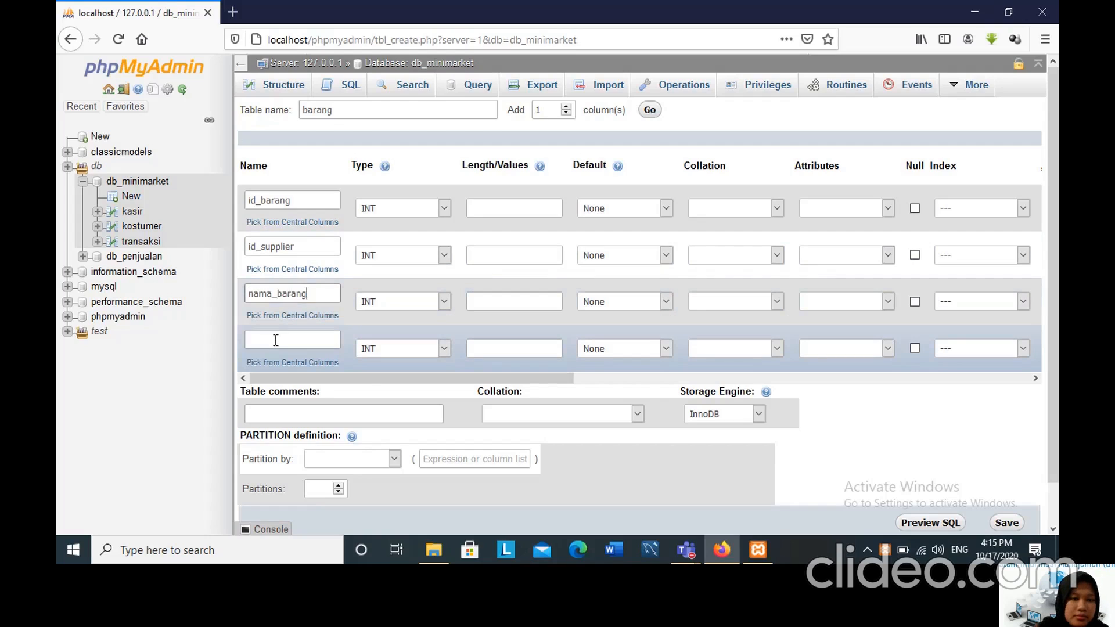
pyautogui.write('me')
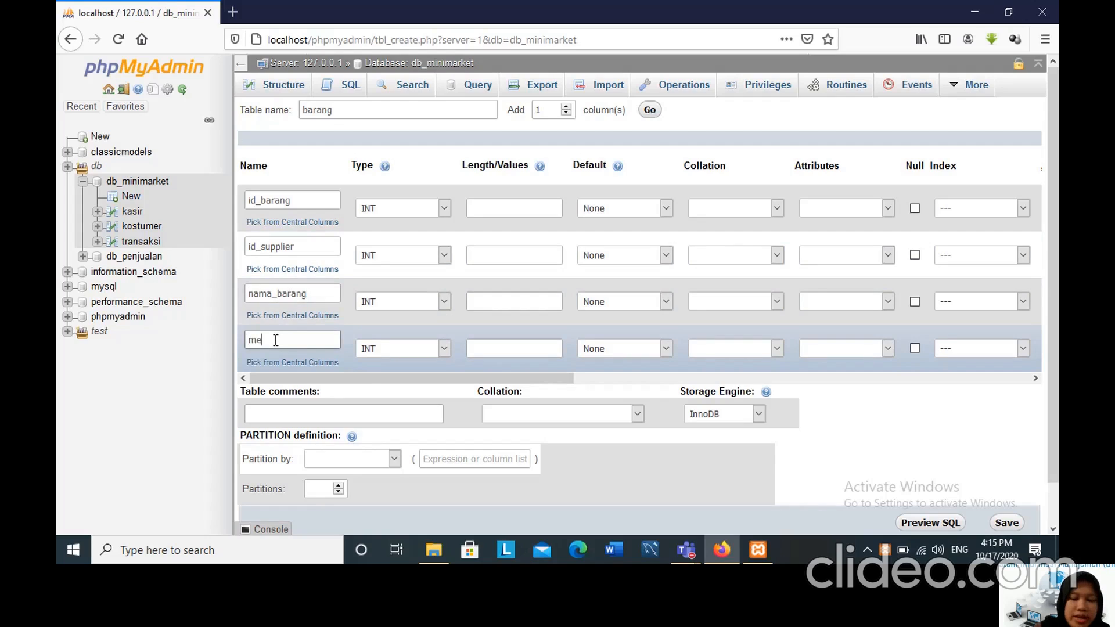
pyautogui.write('rk')
# Add four more columns to the barang table.
pyautogui.click(545, 111)
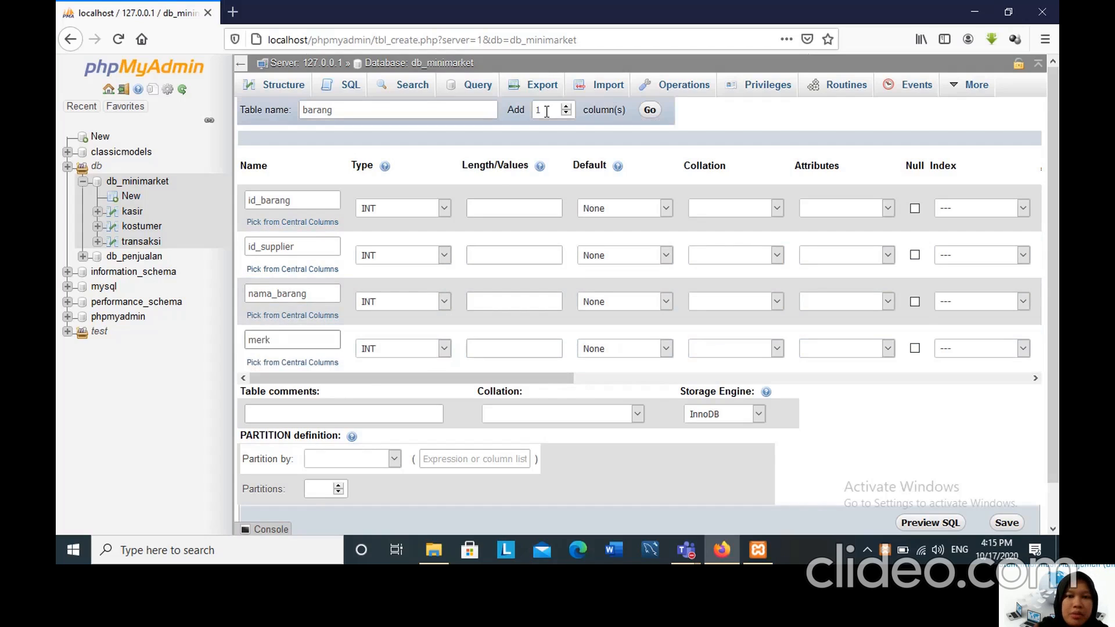
pyautogui.doubleClick(546, 110)
pyautogui.write('4')
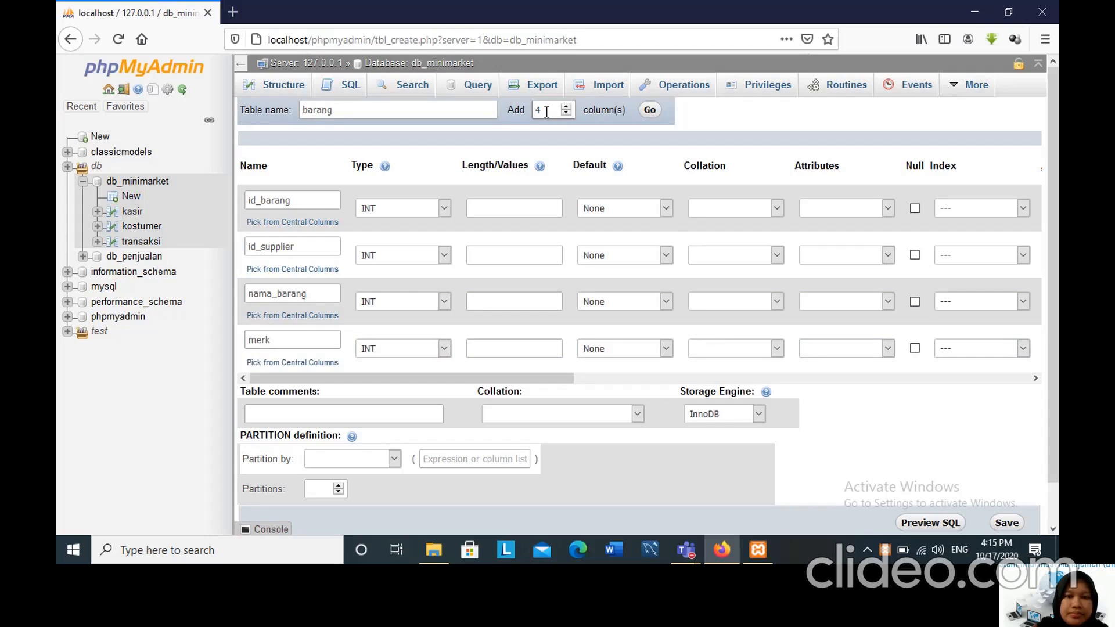
pyautogui.click(650, 111)
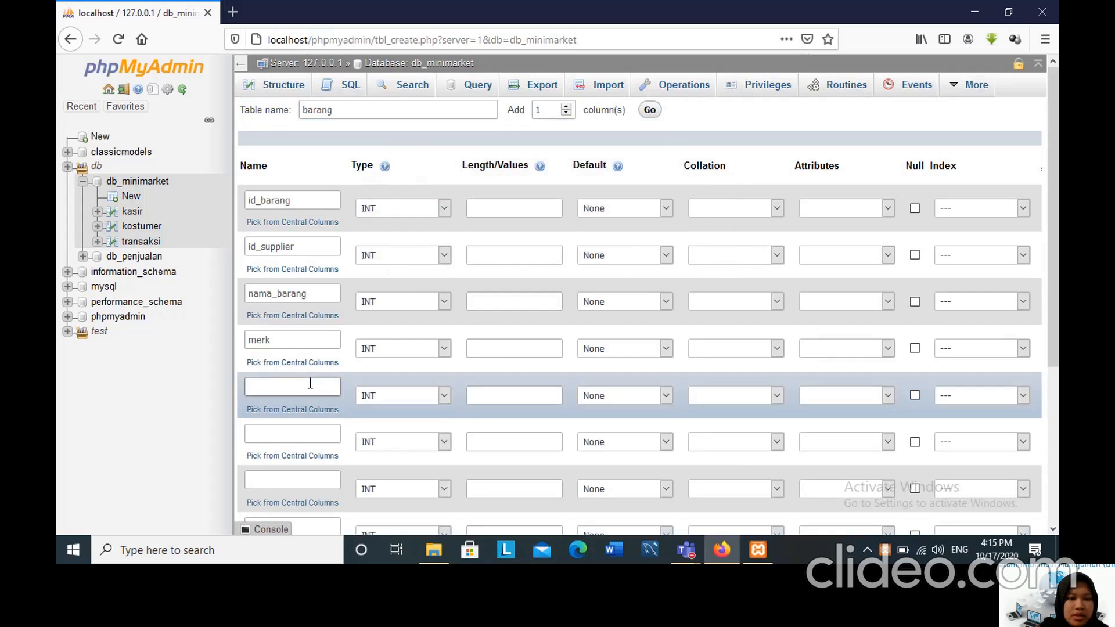
# Name the next three columns of the barang table jenis_barang, harga and stok.
pyautogui.click(310, 384)
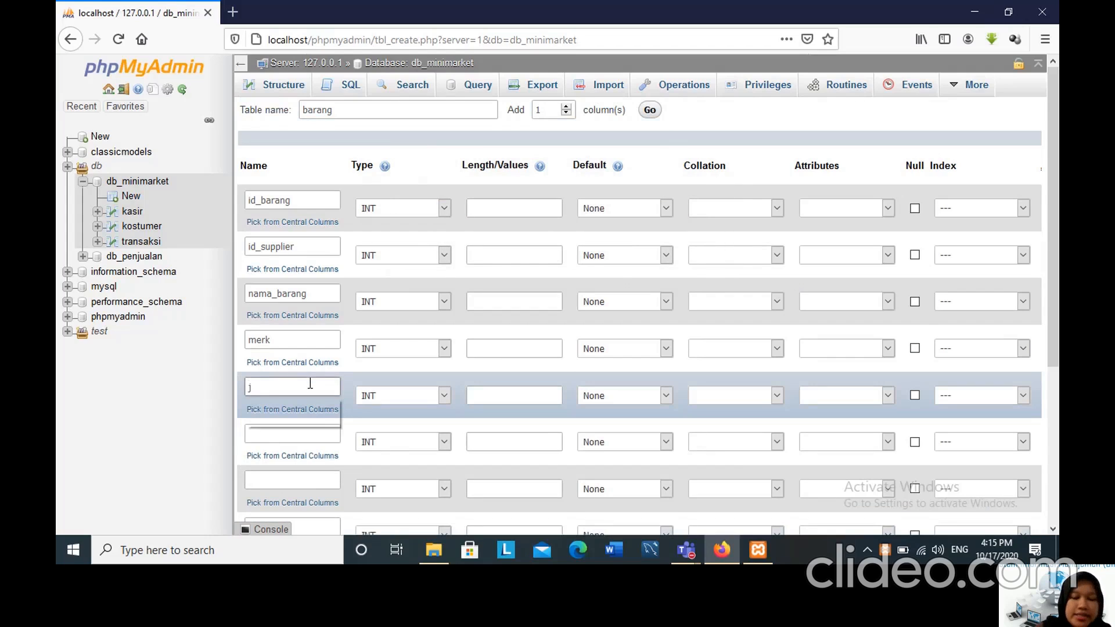
pyautogui.write('jenis_barang')
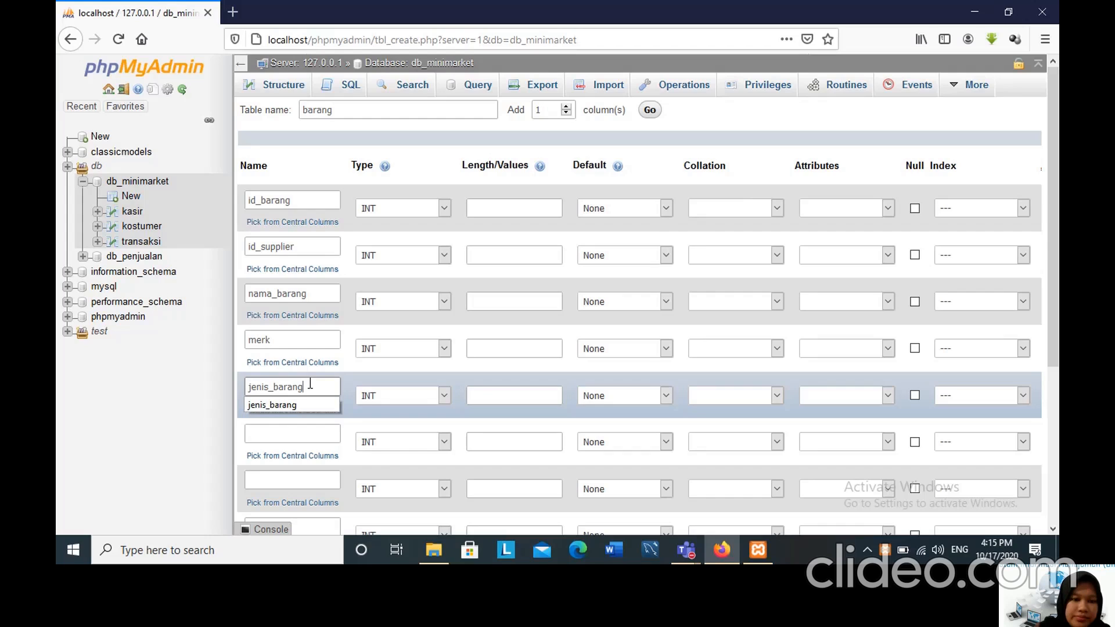
pyautogui.click(290, 429)
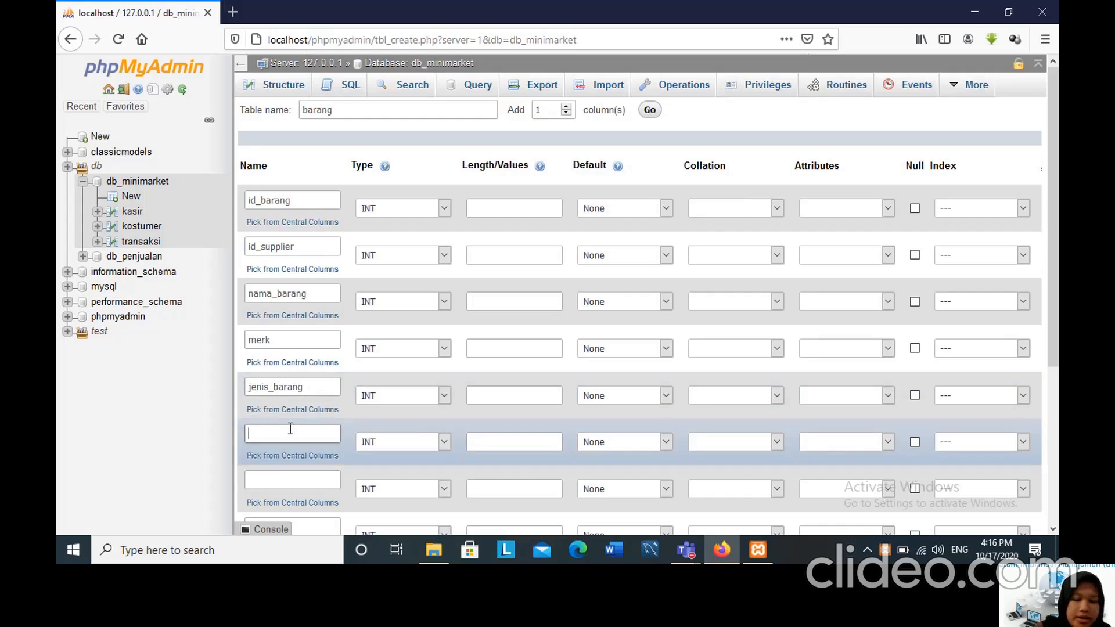
pyautogui.write('harga')
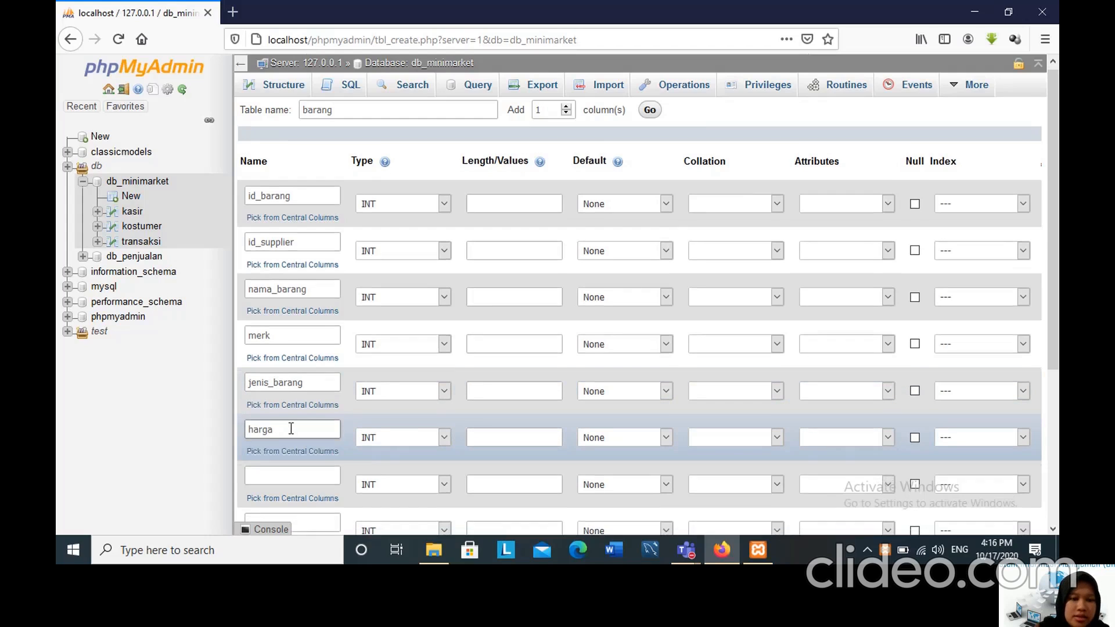
pyautogui.scroll(-1, 290, 429)
pyautogui.click(291, 401)
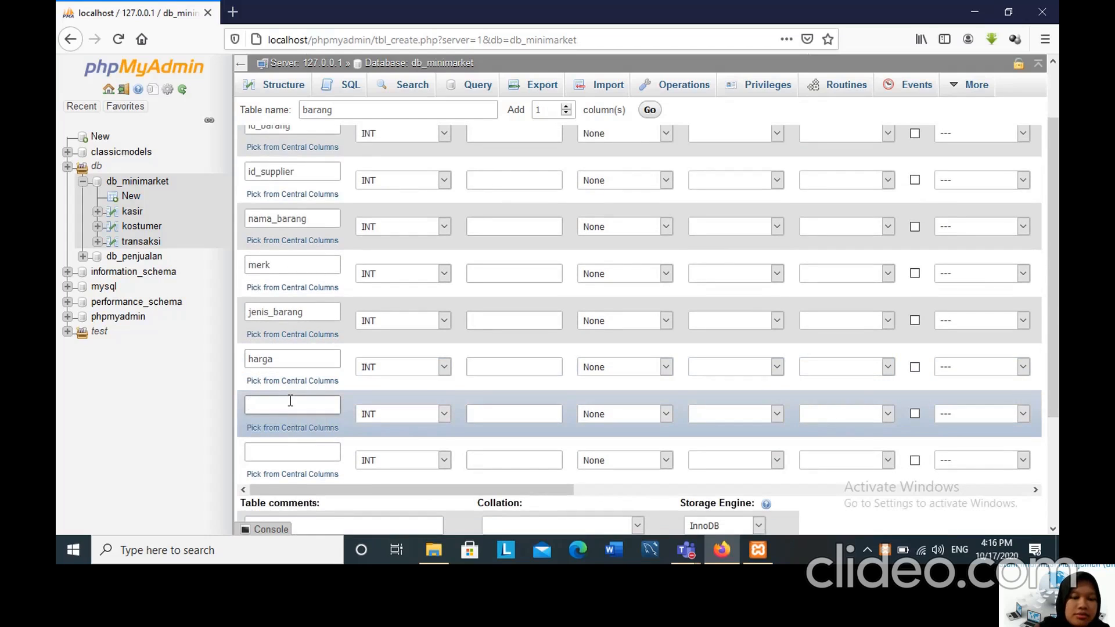
pyautogui.write('stok')
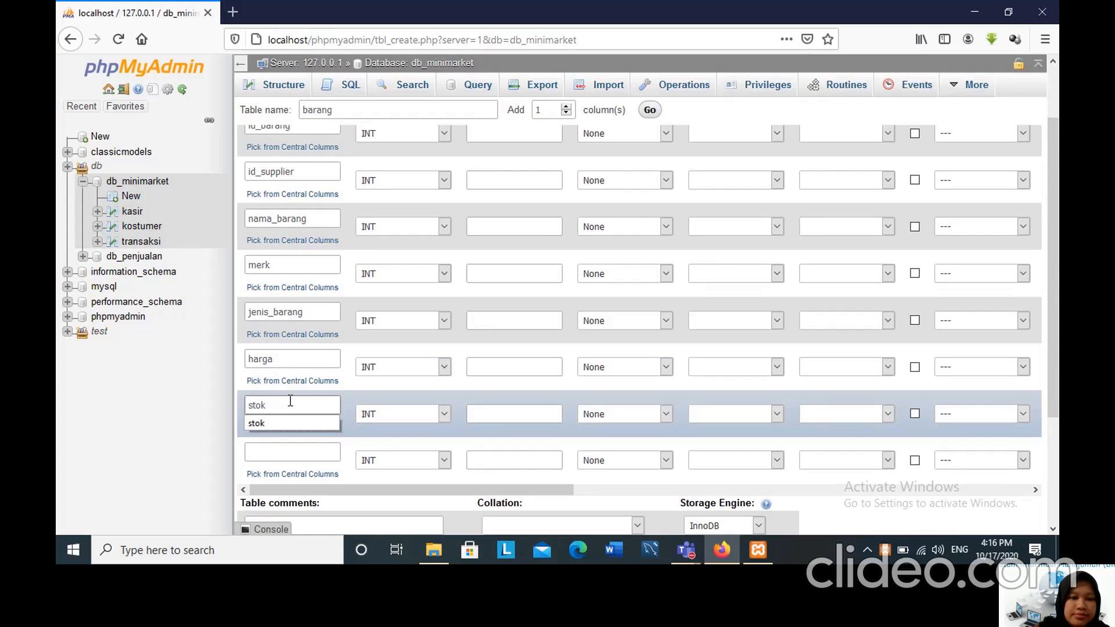
# Set the length of the id_barang and id_supplier columns to 11.
pyautogui.scroll(1, 465, 161)
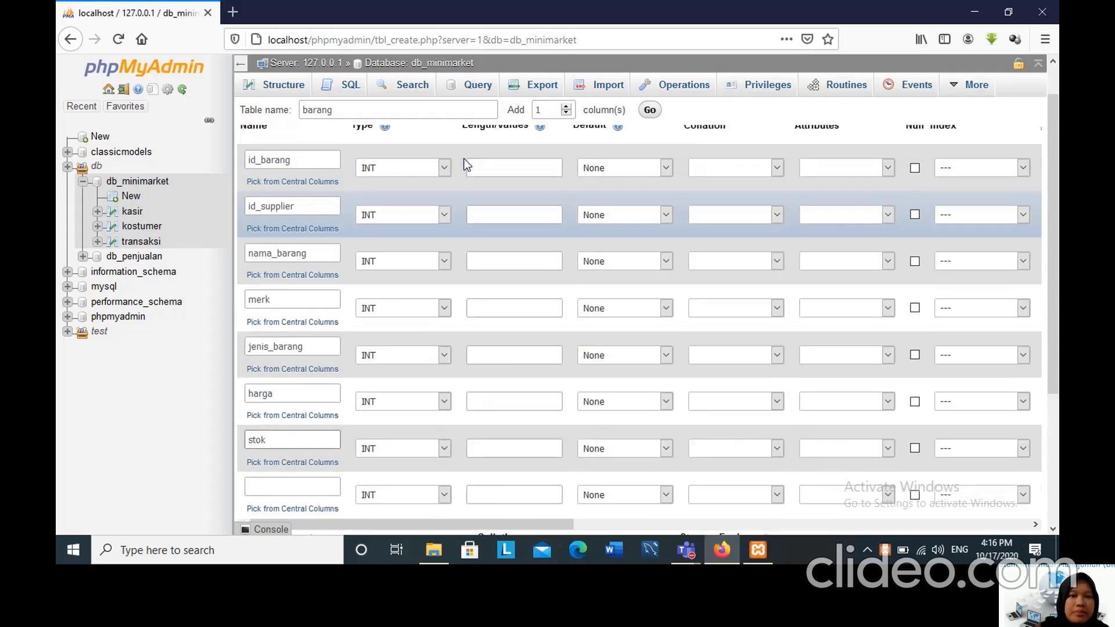
pyautogui.scroll(1, 465, 165)
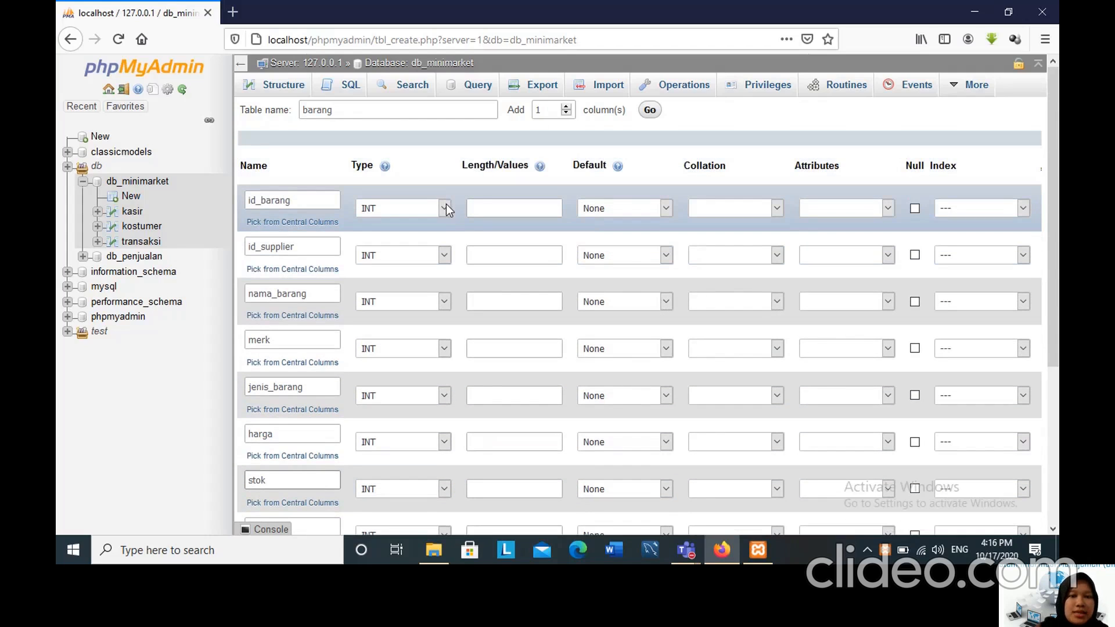
pyautogui.click(485, 207)
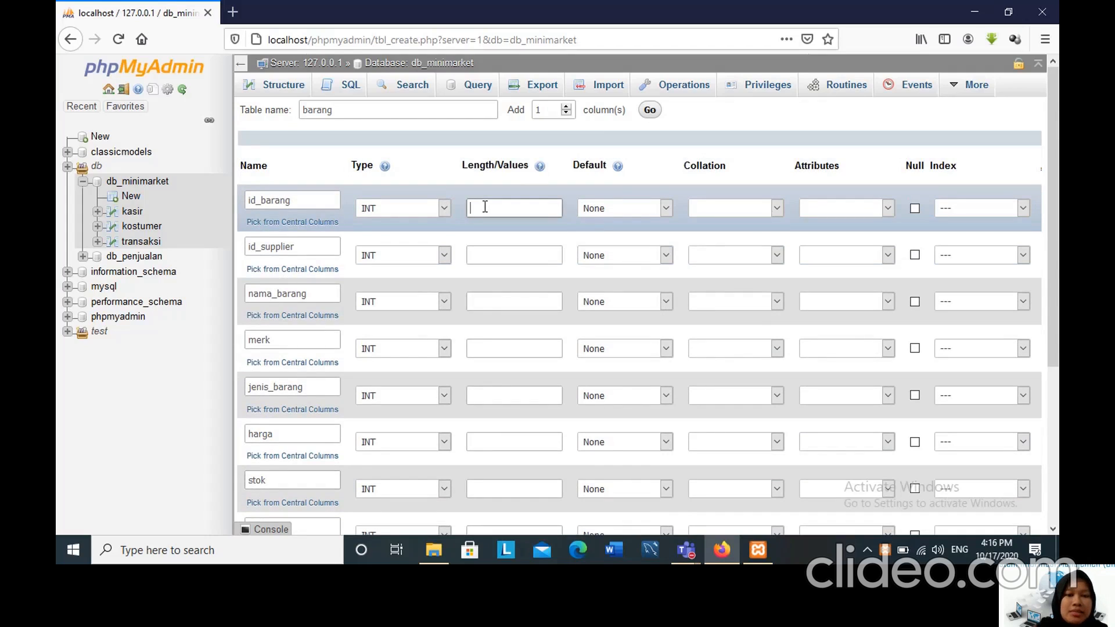
pyautogui.write('11')
pyautogui.click(482, 255)
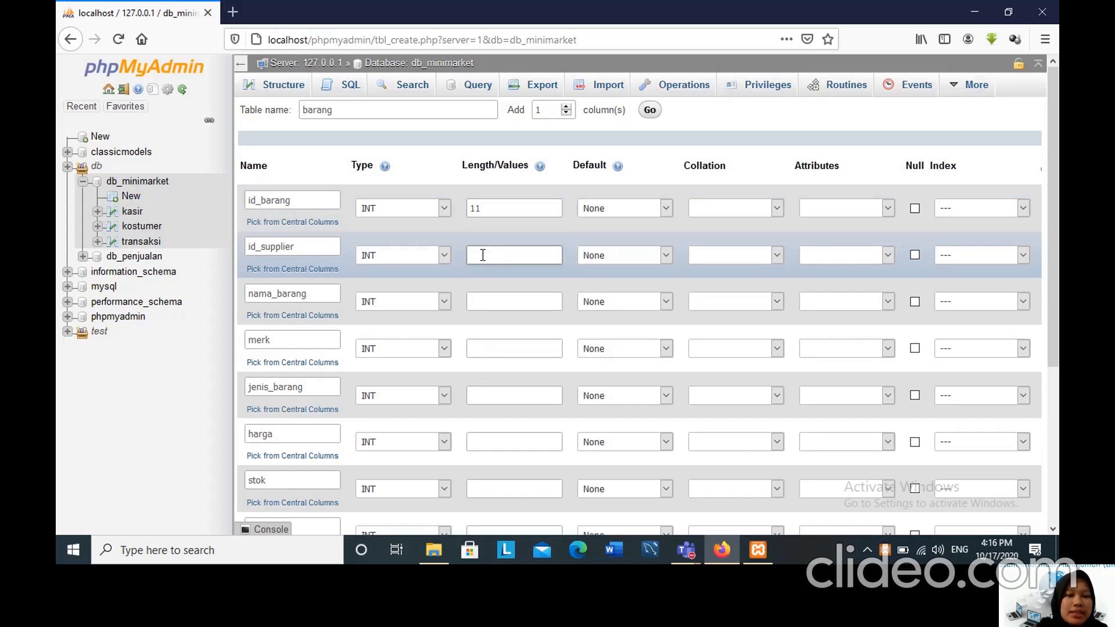
pyautogui.write('11')
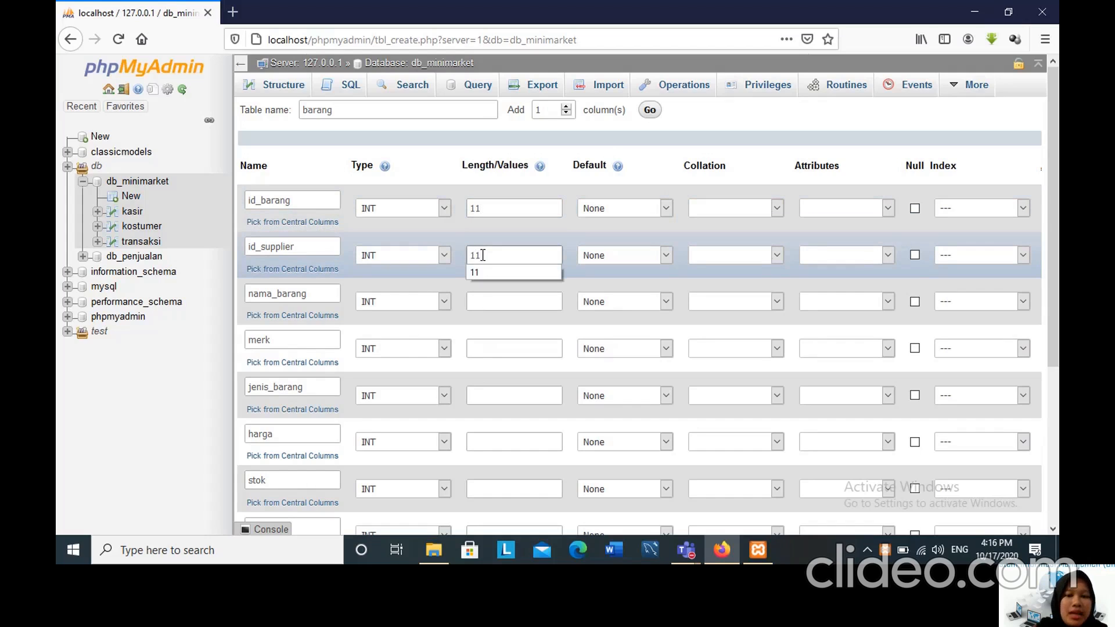
# Set the nama_barang and merk columns to type VARCHAR with length 20.
pyautogui.click(445, 302)
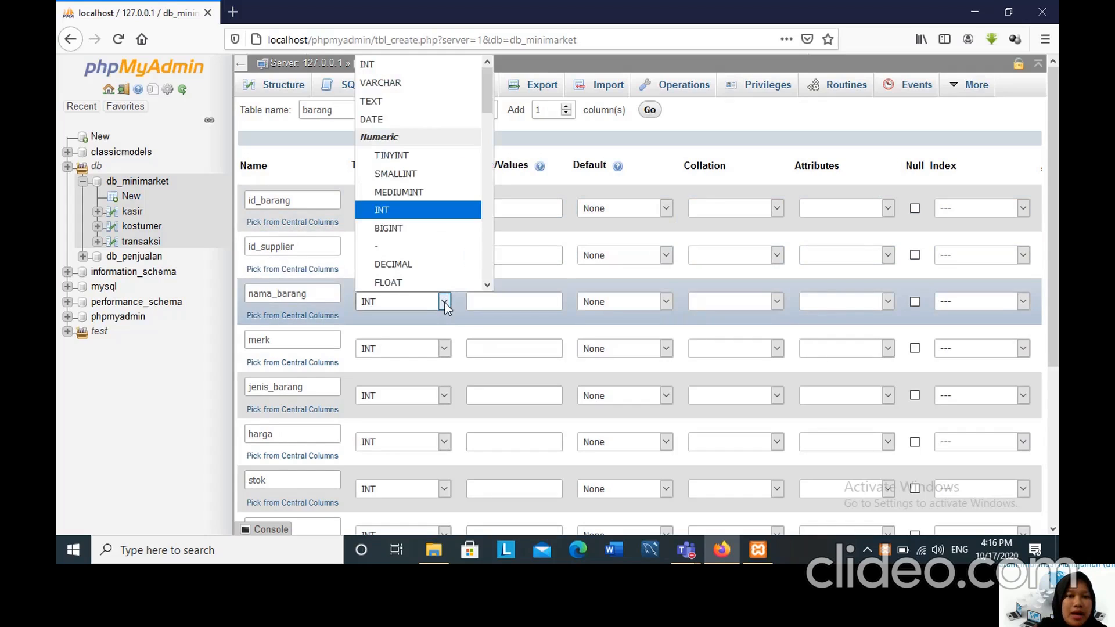
pyautogui.click(394, 84)
pyautogui.click(485, 301)
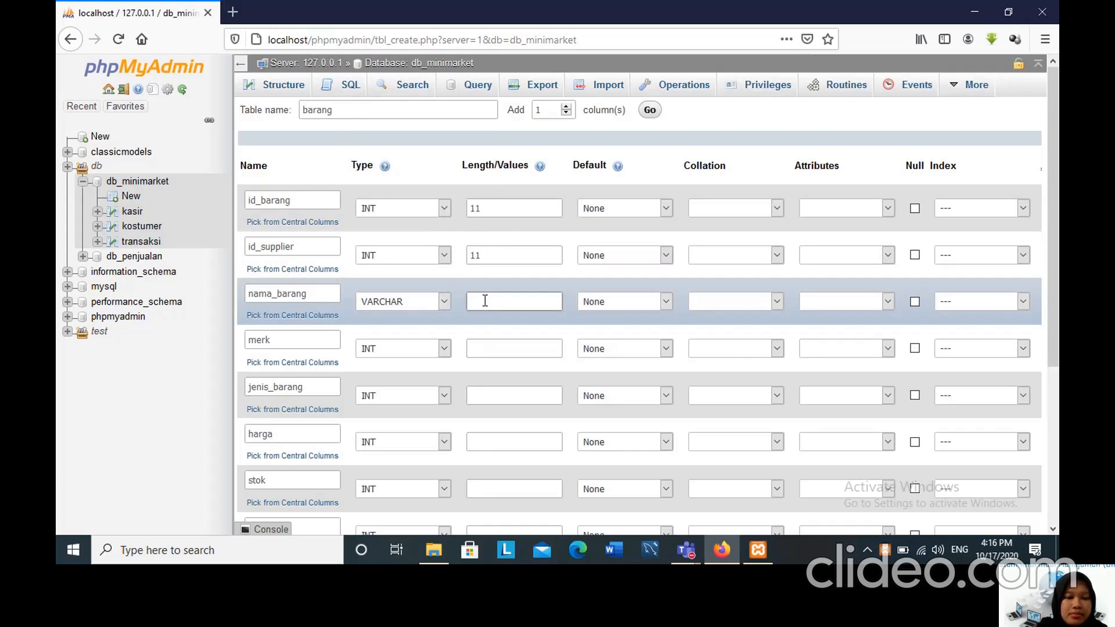
pyautogui.write('20')
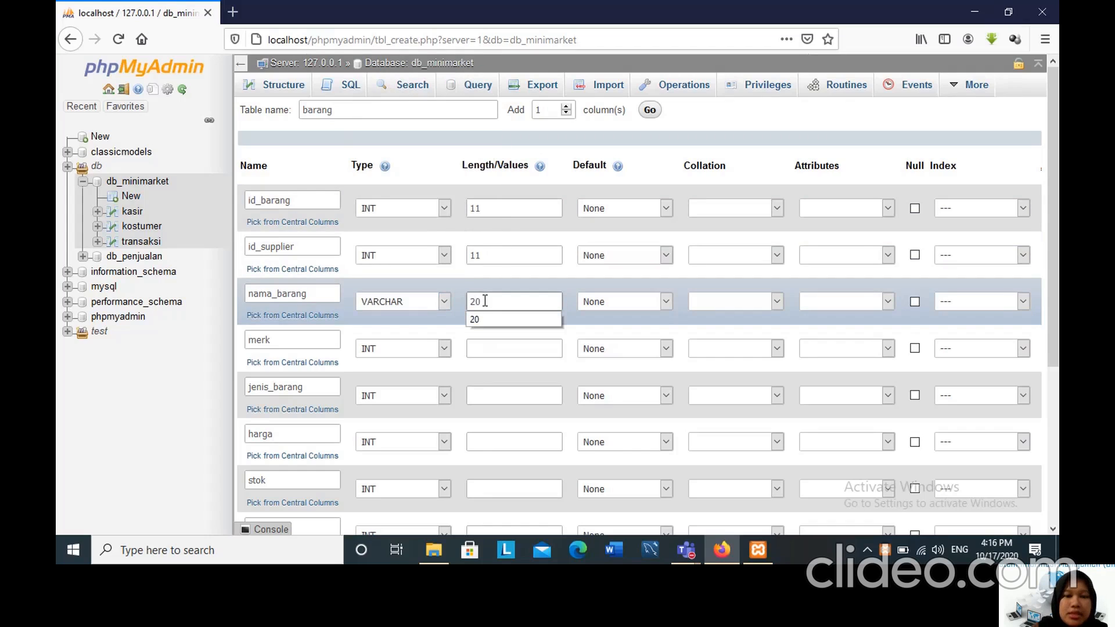
pyautogui.click(443, 354)
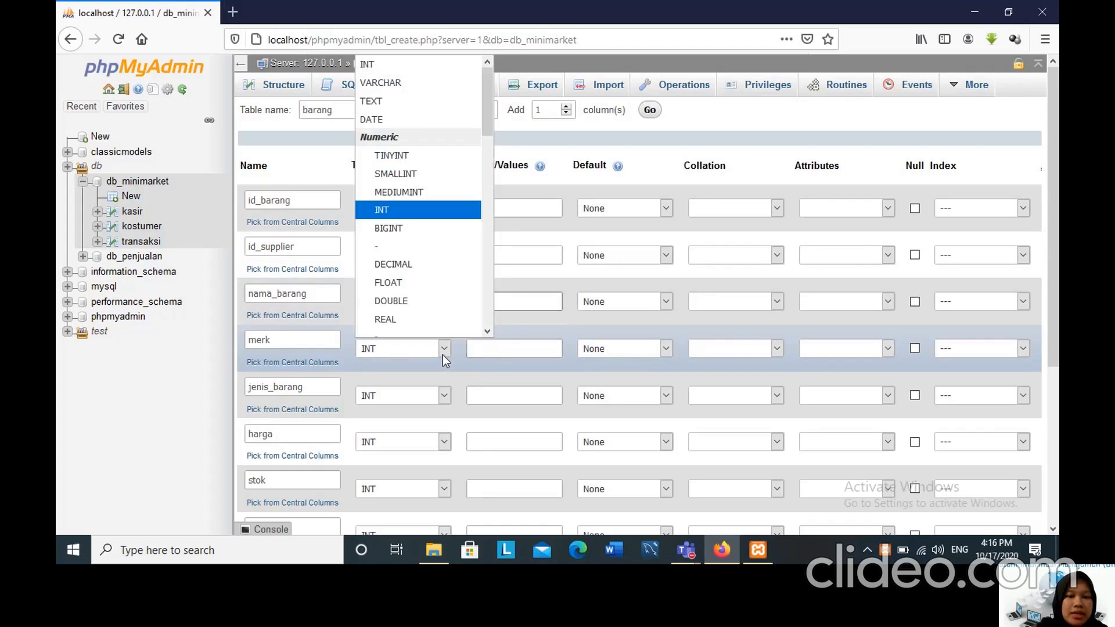
pyautogui.click(388, 91)
pyautogui.click(507, 348)
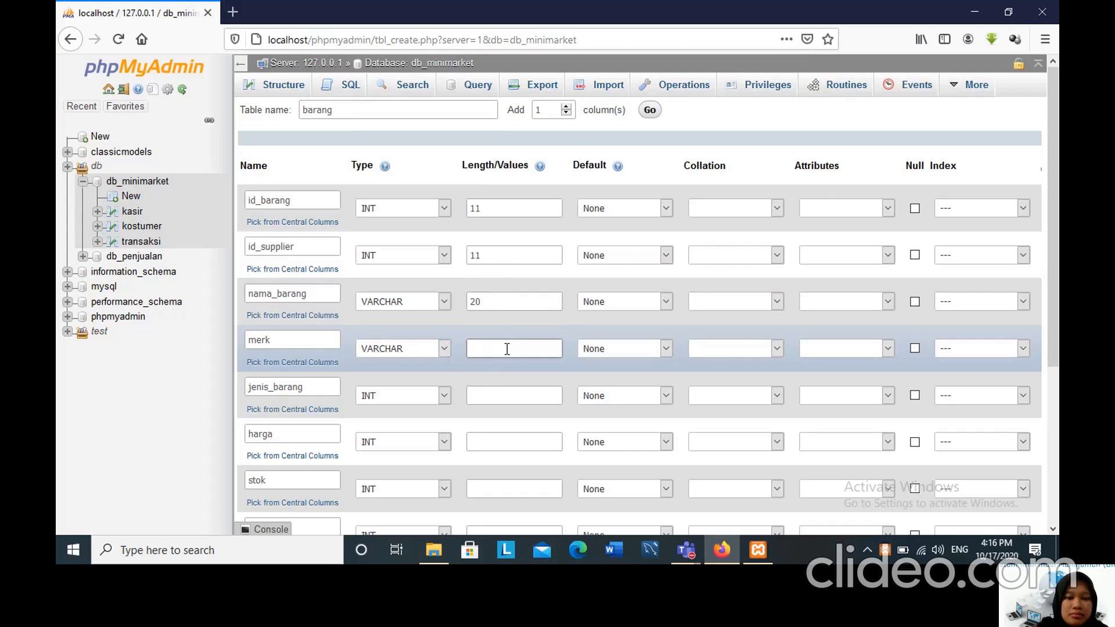
pyautogui.write('20')
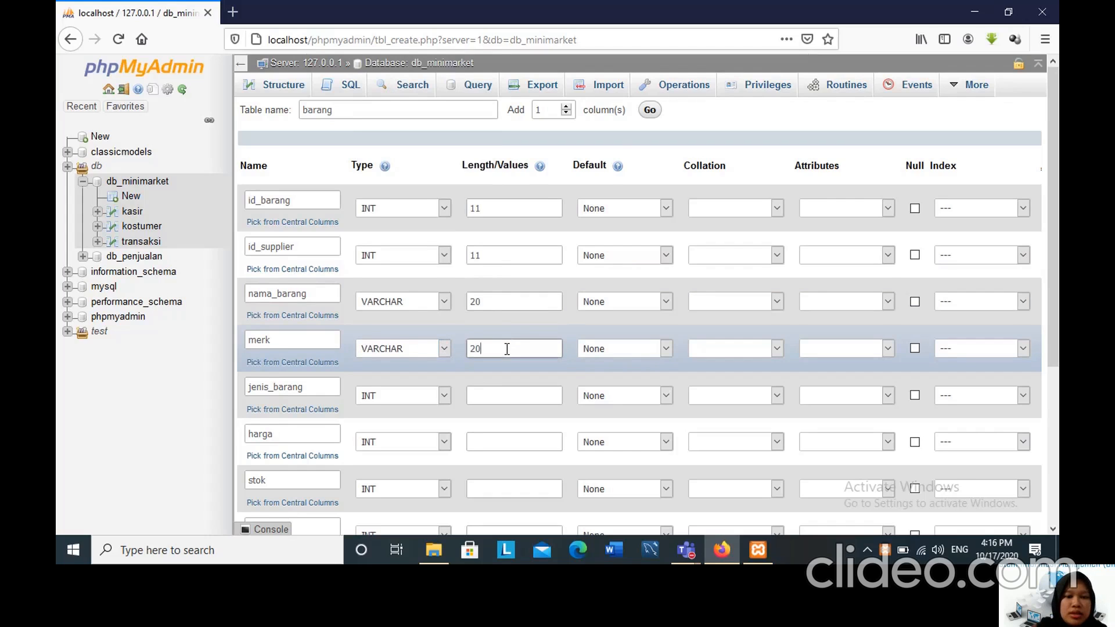
# Set the jenis_barang column to type VARCHAR with length 20.
pyautogui.scroll(-2, 445, 319)
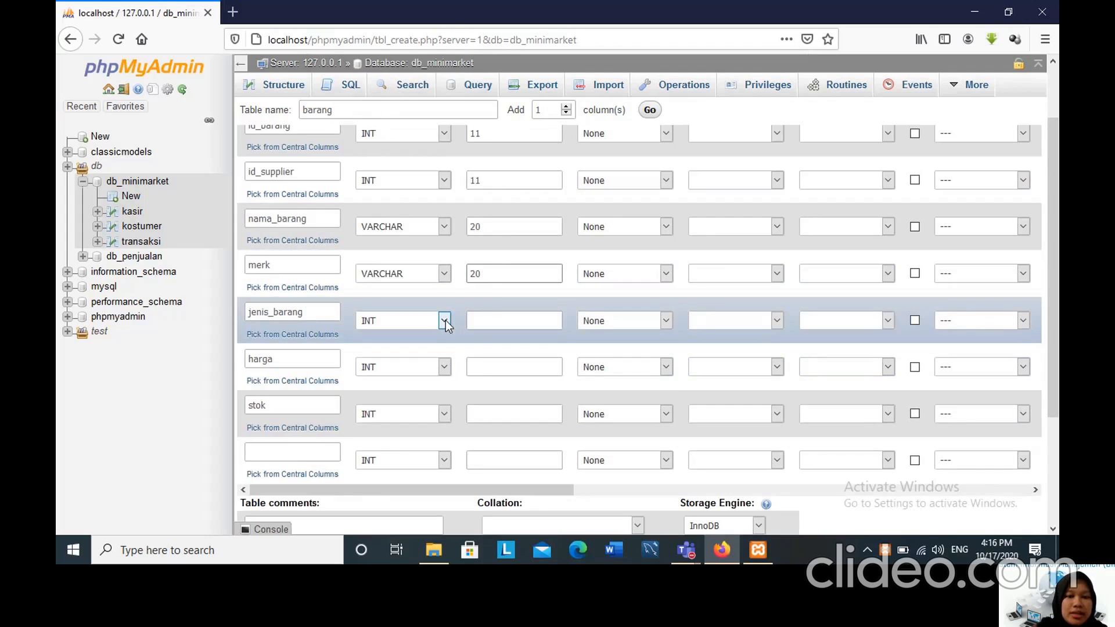
pyautogui.click(445, 320)
pyautogui.click(384, 78)
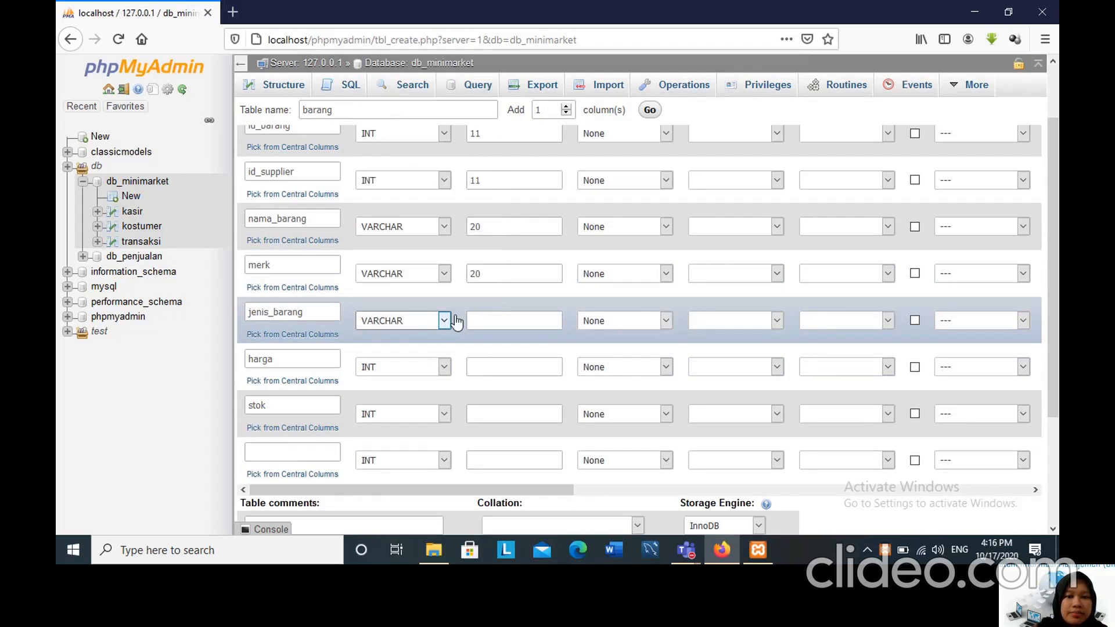
pyautogui.click(471, 323)
pyautogui.write('20')
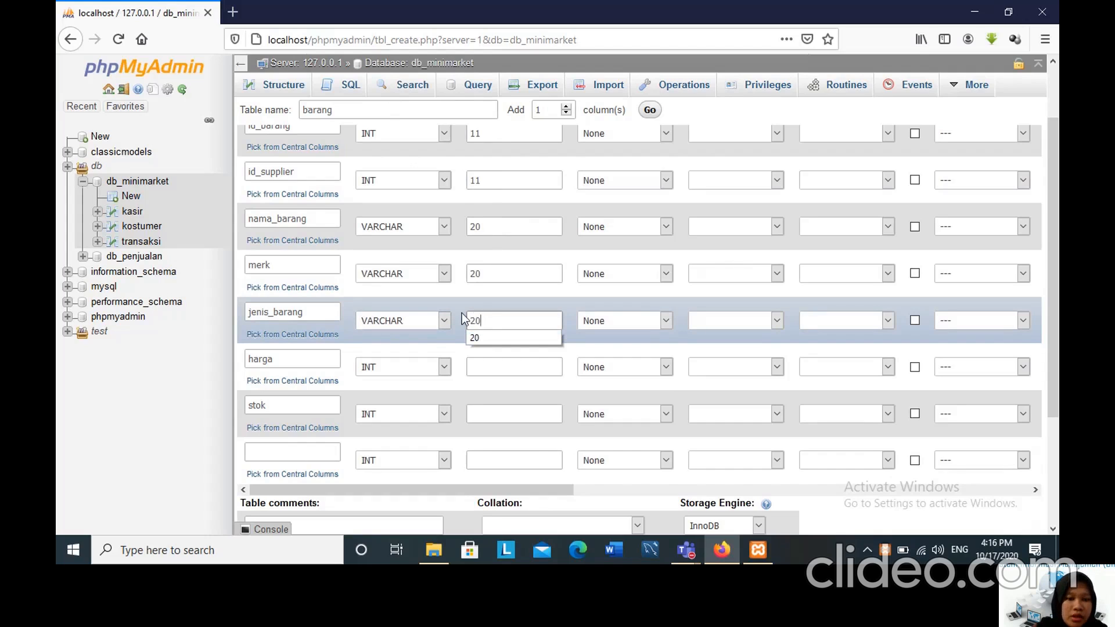
# Set the length of the harga and stok columns to 11.
pyautogui.scroll(-3, 462, 312)
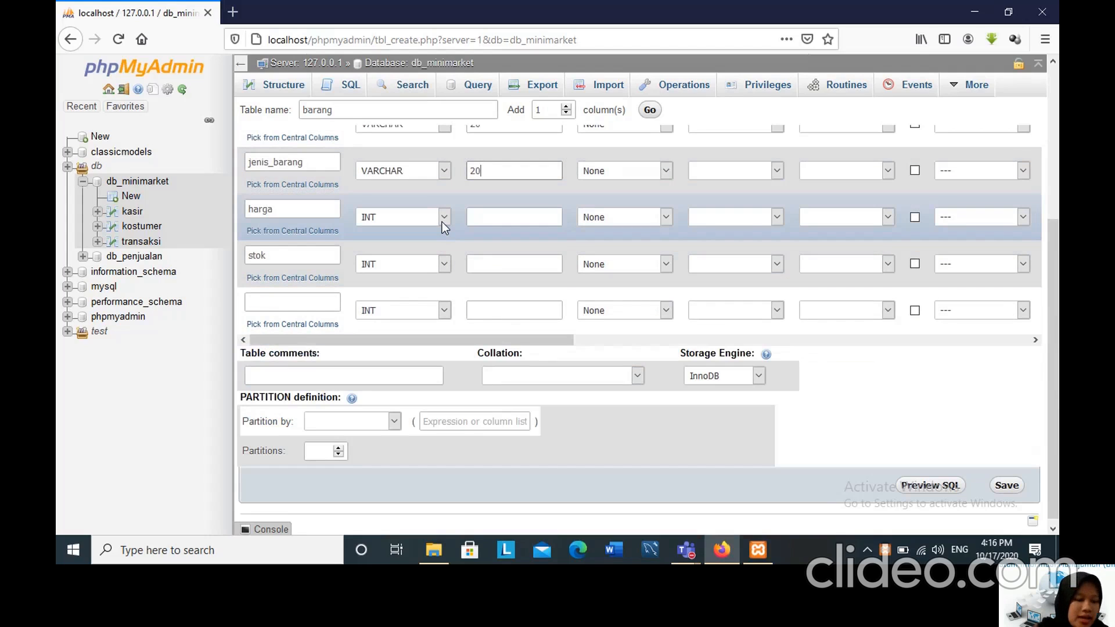
pyautogui.click(497, 216)
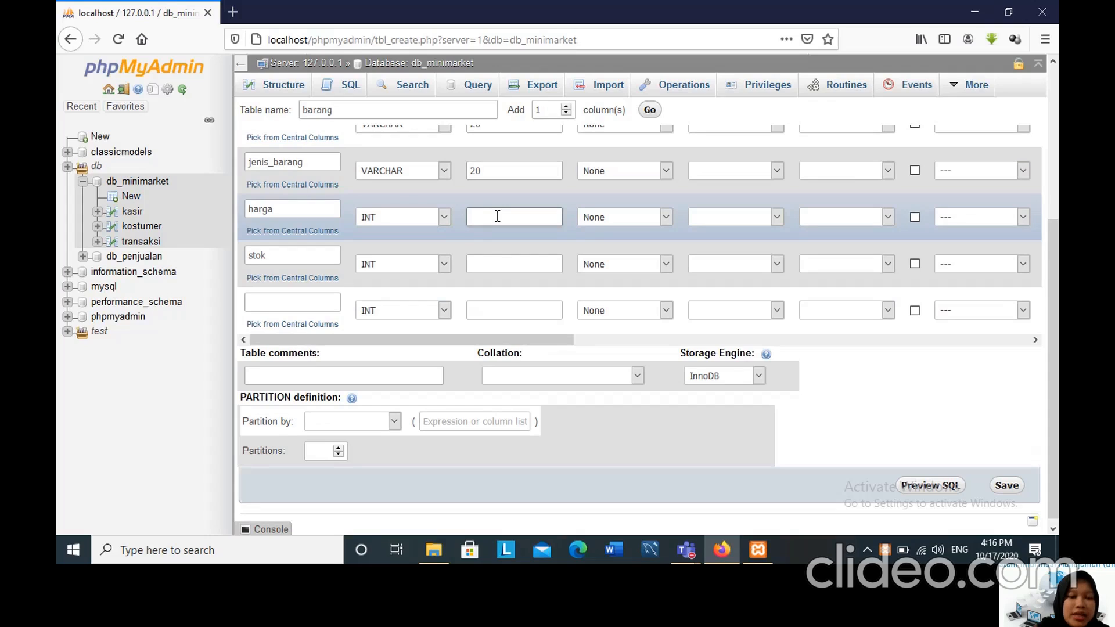
pyautogui.write('11')
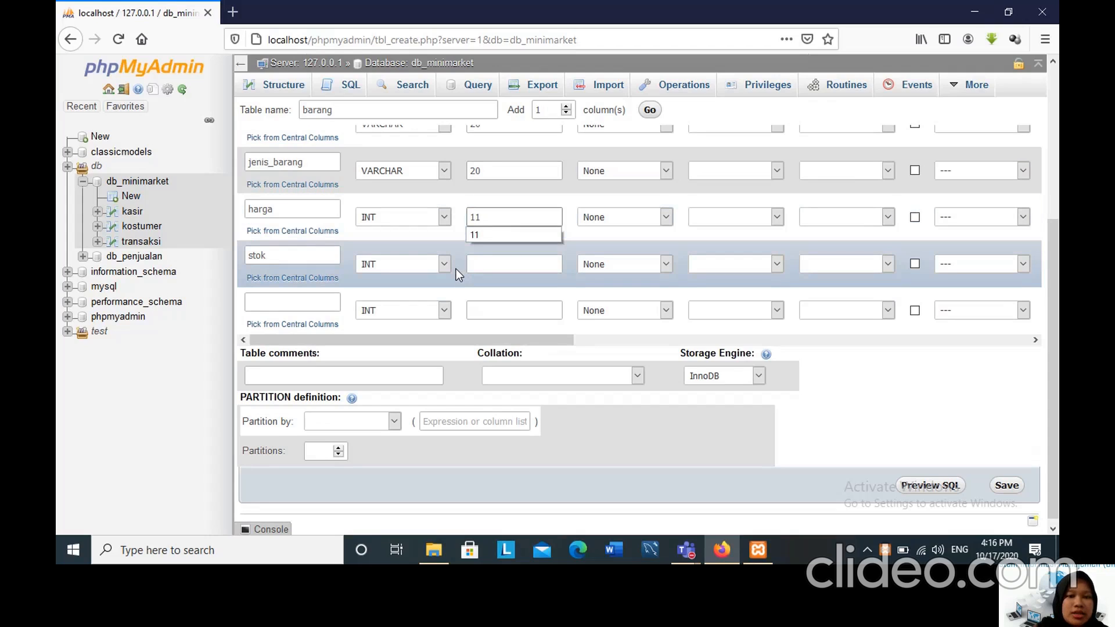
pyautogui.click(485, 263)
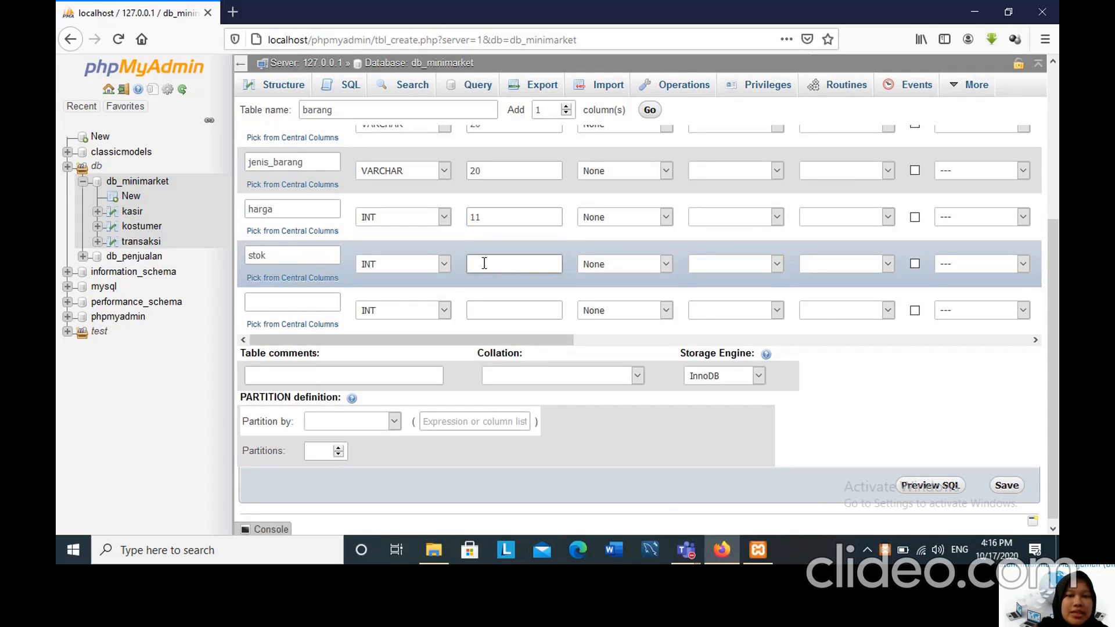
pyautogui.write('11')
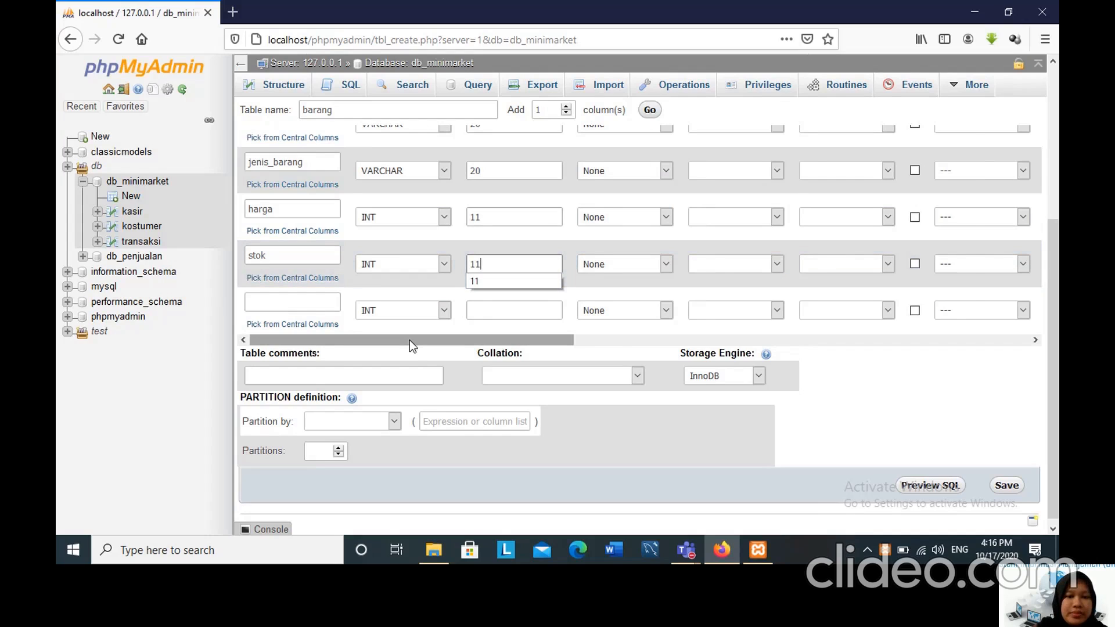
# Make id_barang the PRIMARY index of the barang table and turn on auto increment for it.
pyautogui.moveTo(409, 339); pyautogui.dragTo(604, 347)
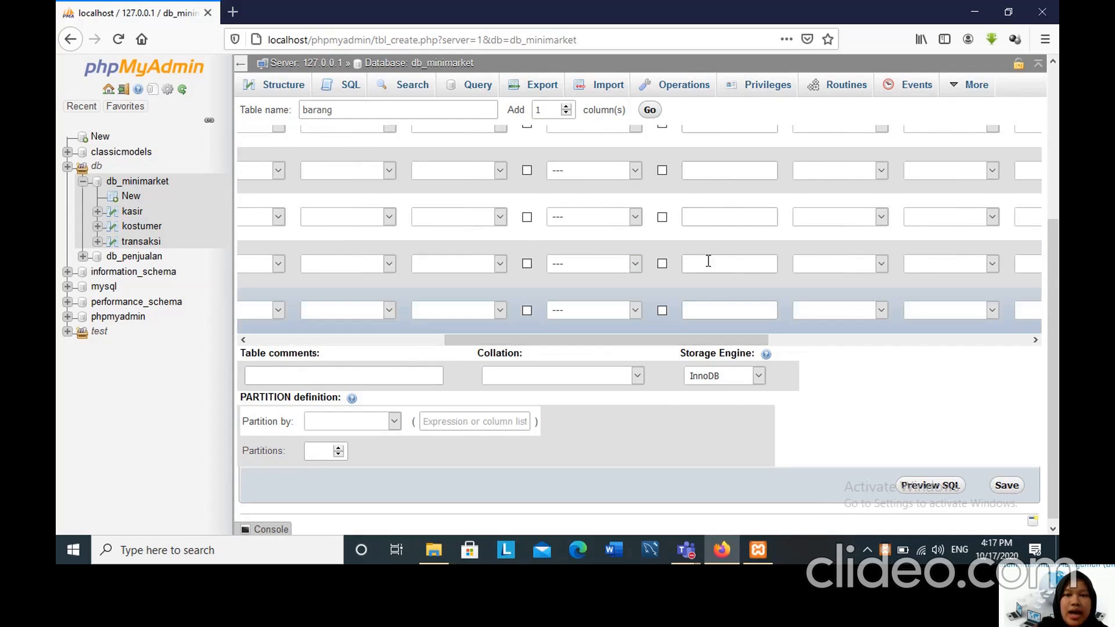
pyautogui.scroll(5, 707, 256)
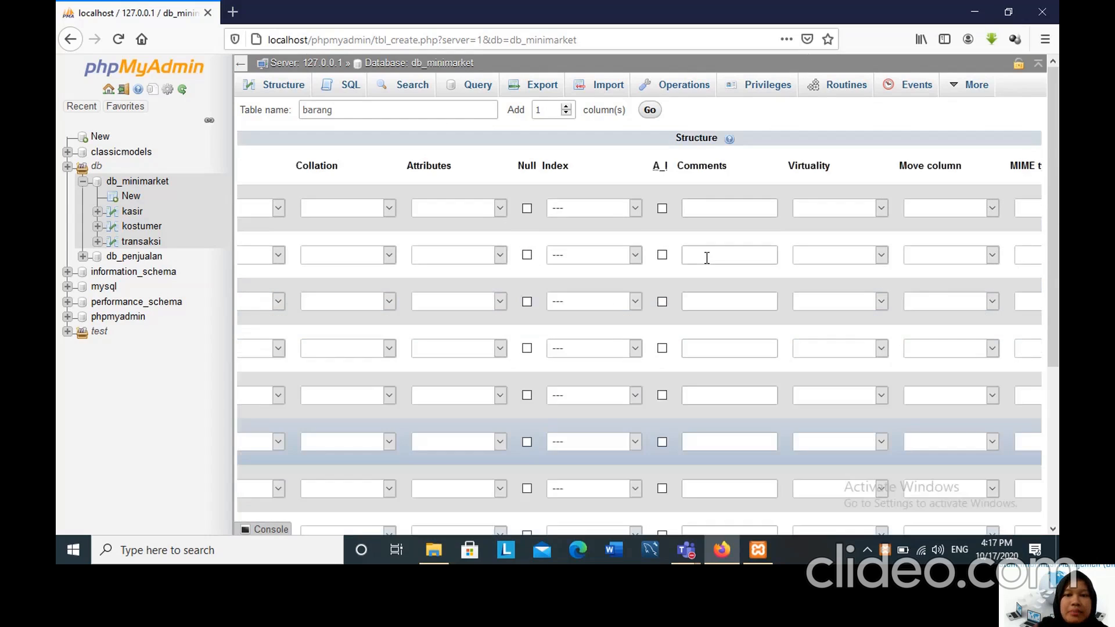
pyautogui.click(636, 208)
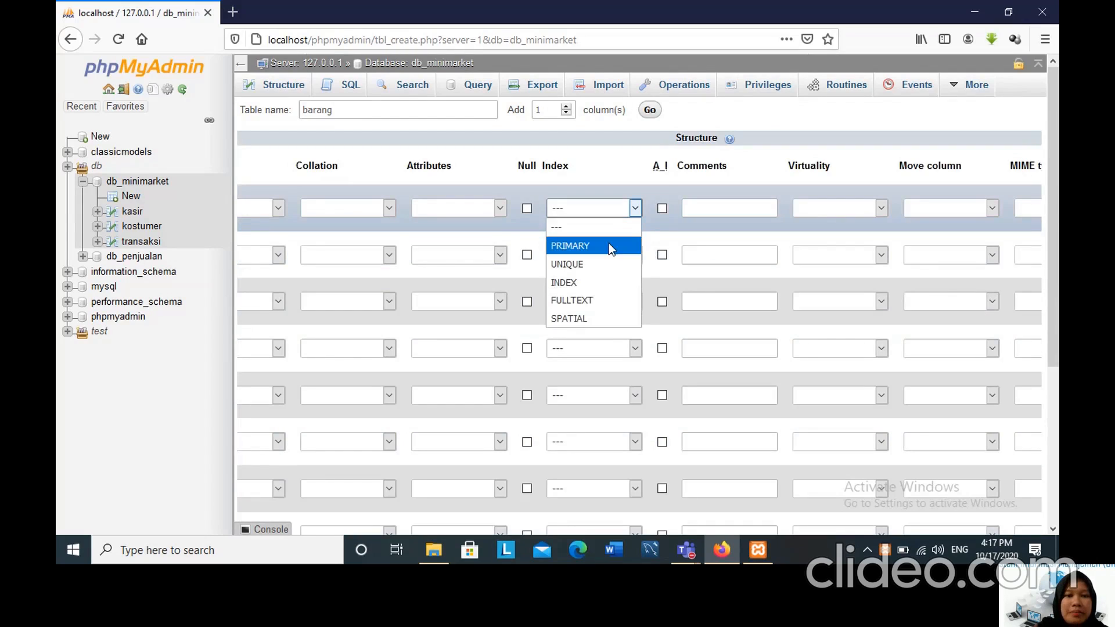
pyautogui.click(609, 246)
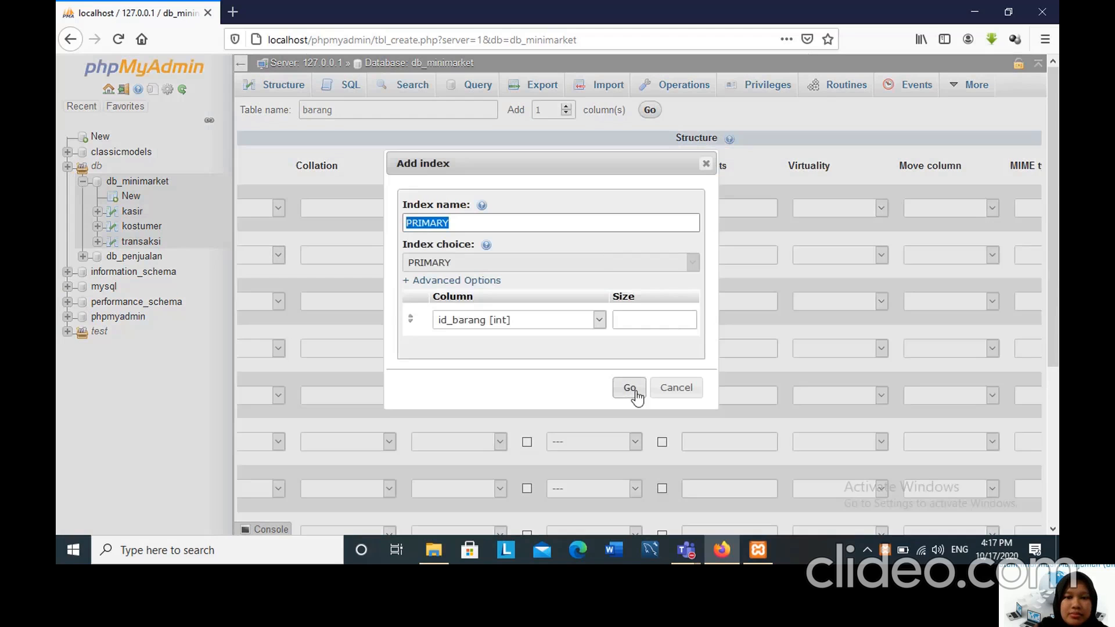
pyautogui.click(630, 387)
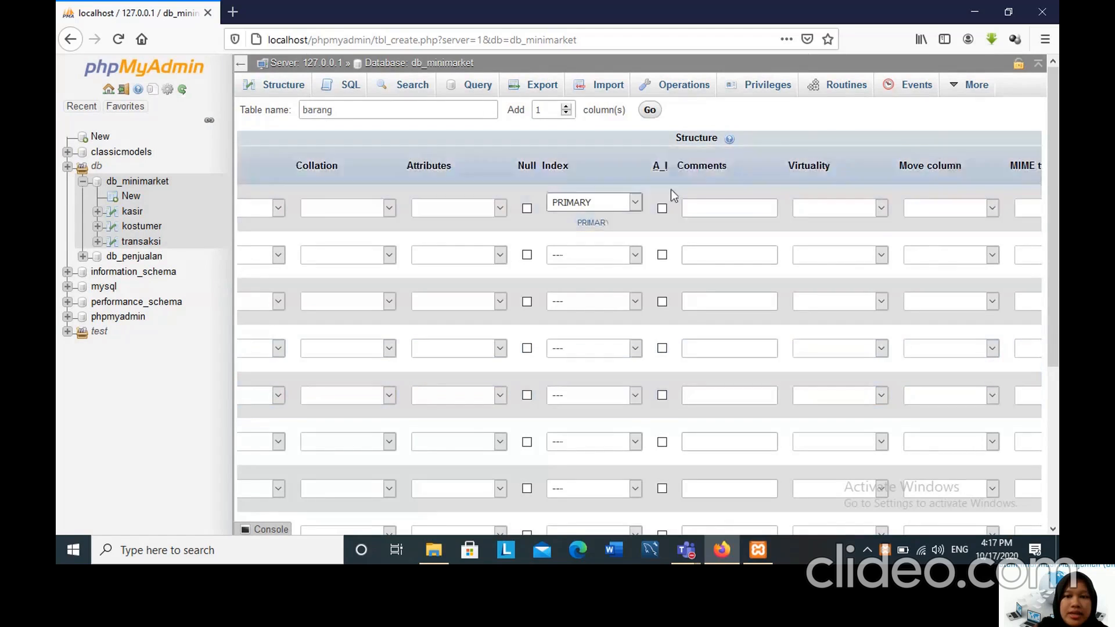
pyautogui.click(663, 209)
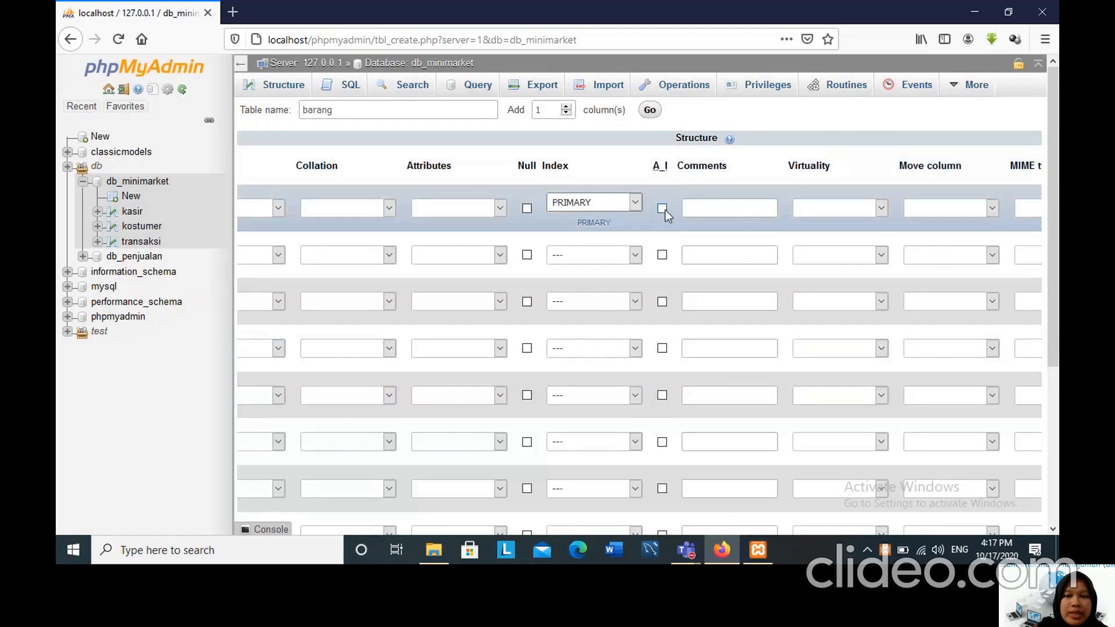
# Add an INDEX named id_supplier on the id_supplier column and save the barang table.
pyautogui.click(636, 255)
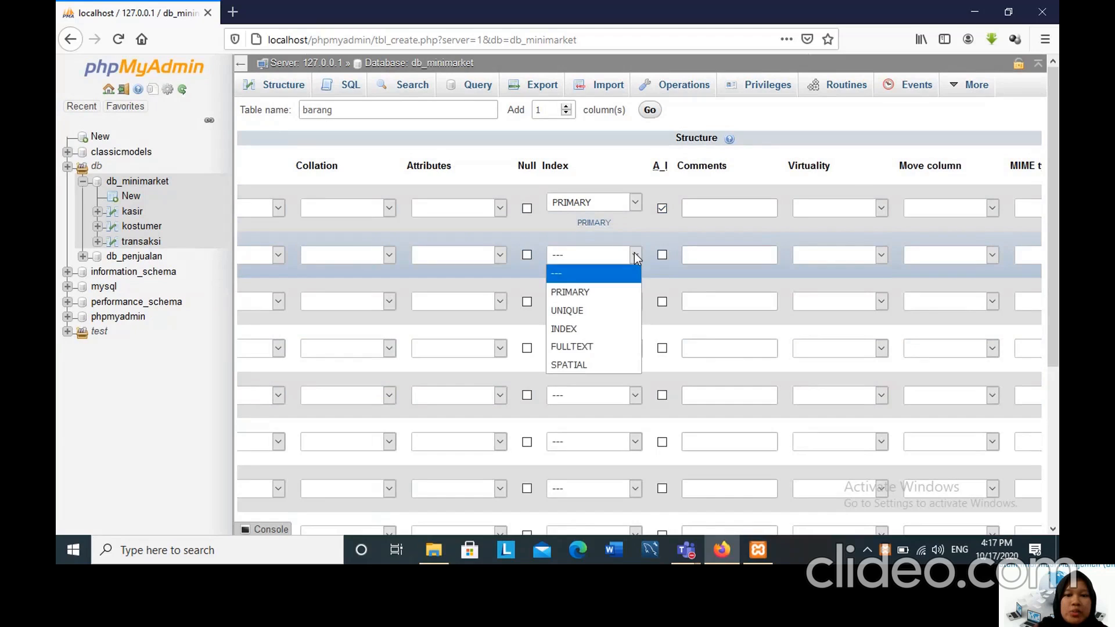
pyautogui.click(586, 330)
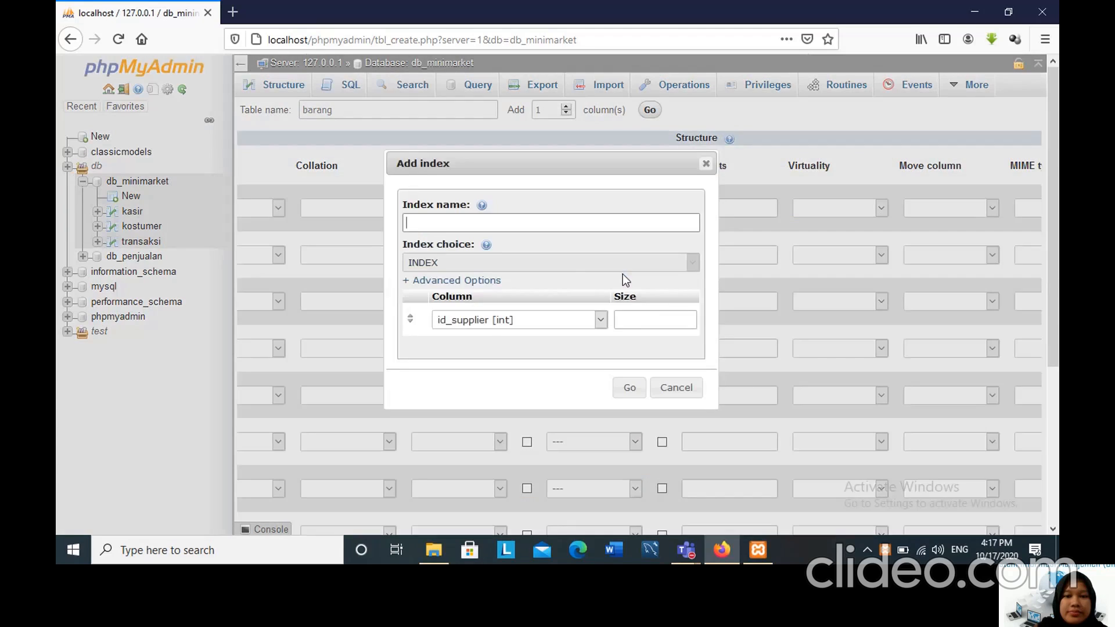
pyautogui.click(532, 224)
pyautogui.write('i')
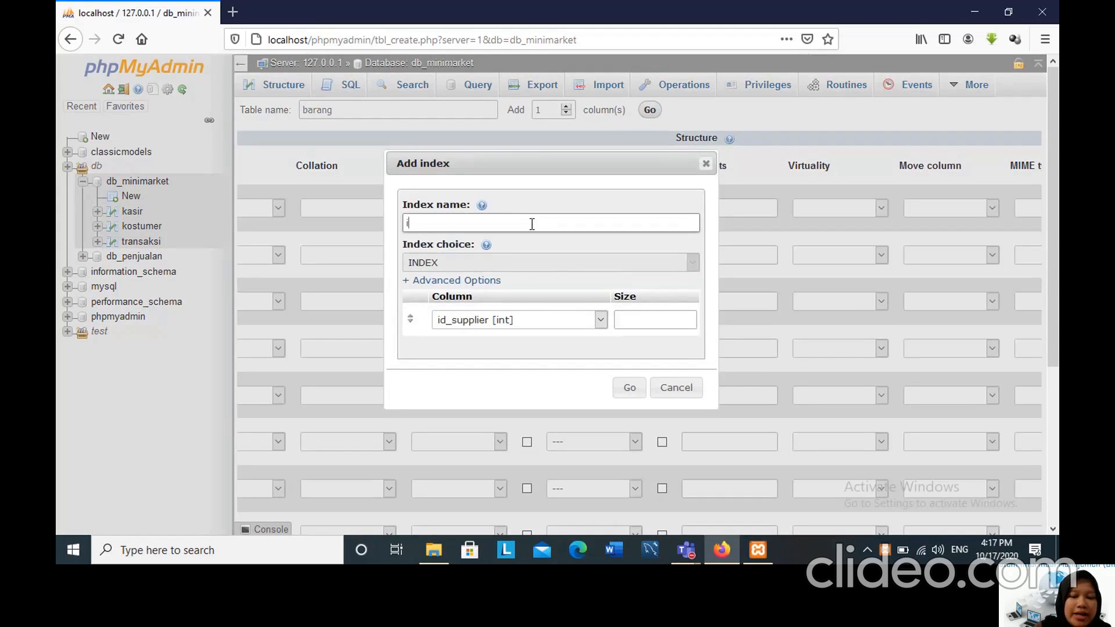
pyautogui.write('d_sup')
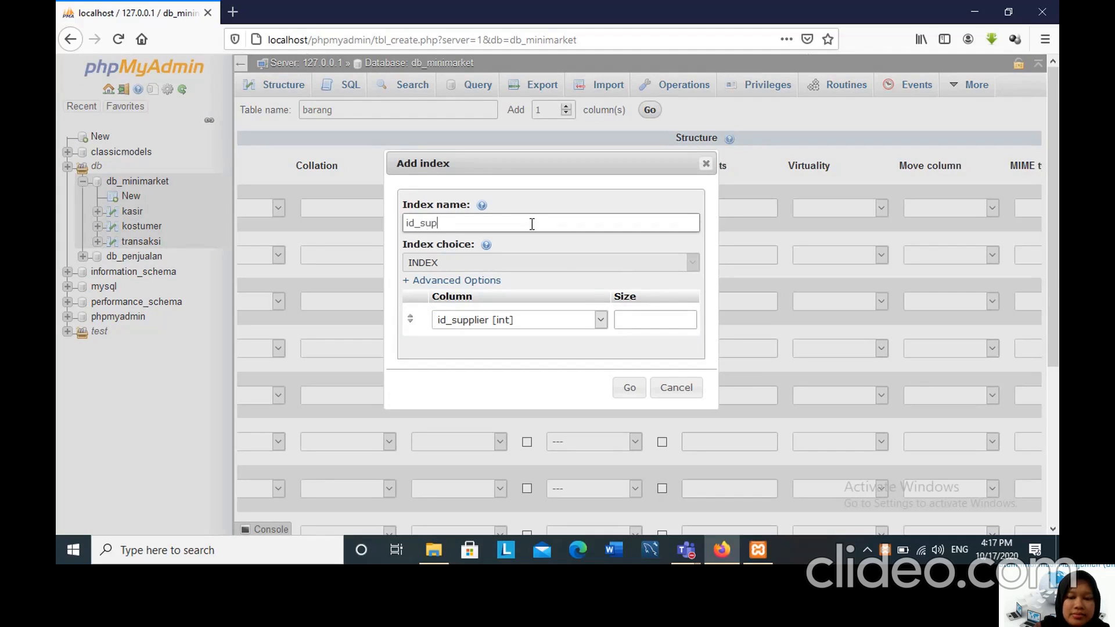
pyautogui.write('plier')
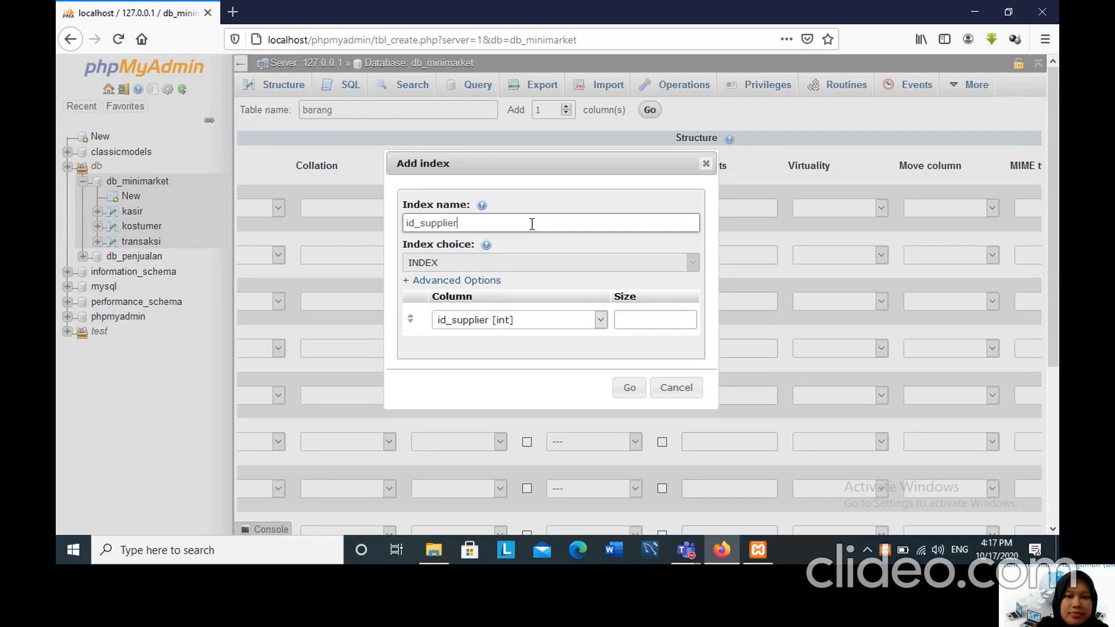
pyautogui.click(633, 387)
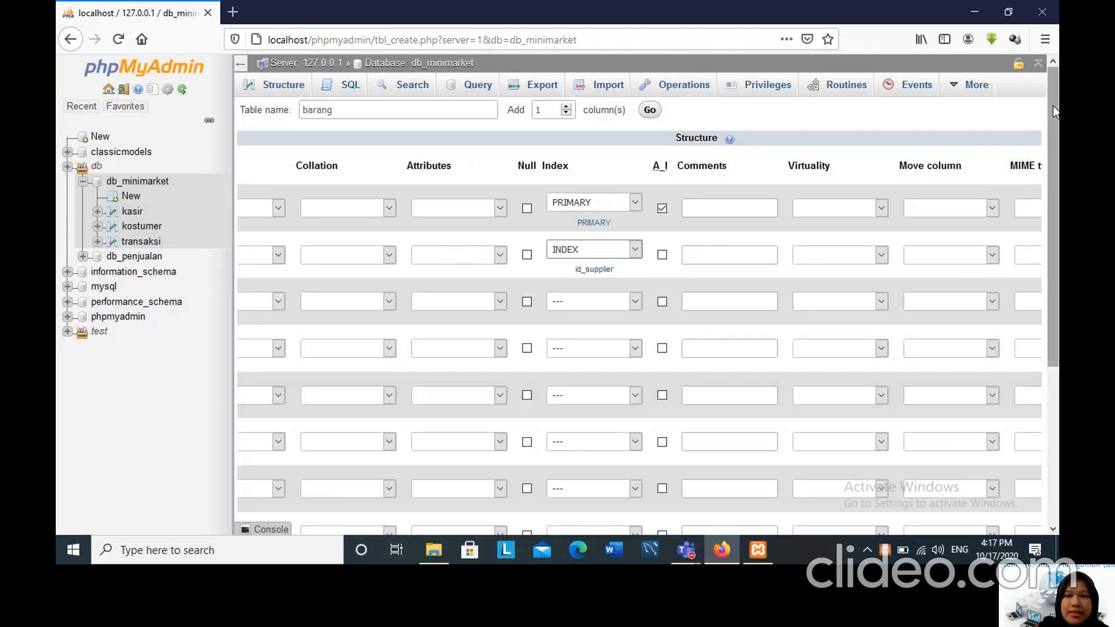
pyautogui.moveTo(1054, 106); pyautogui.dragTo(1055, 278)
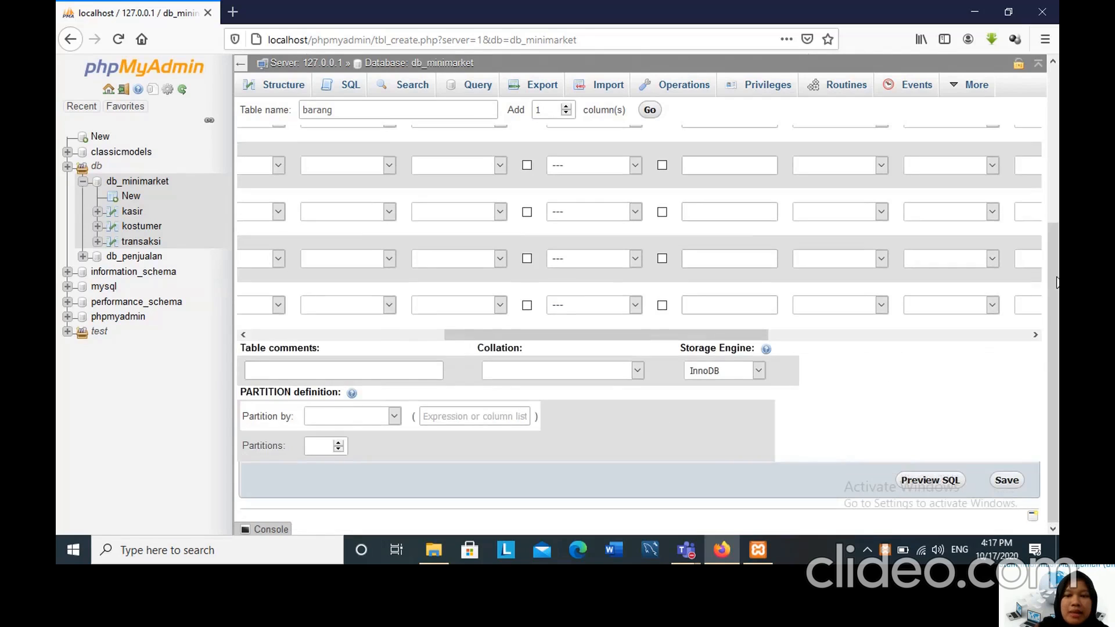
pyautogui.click(1006, 481)
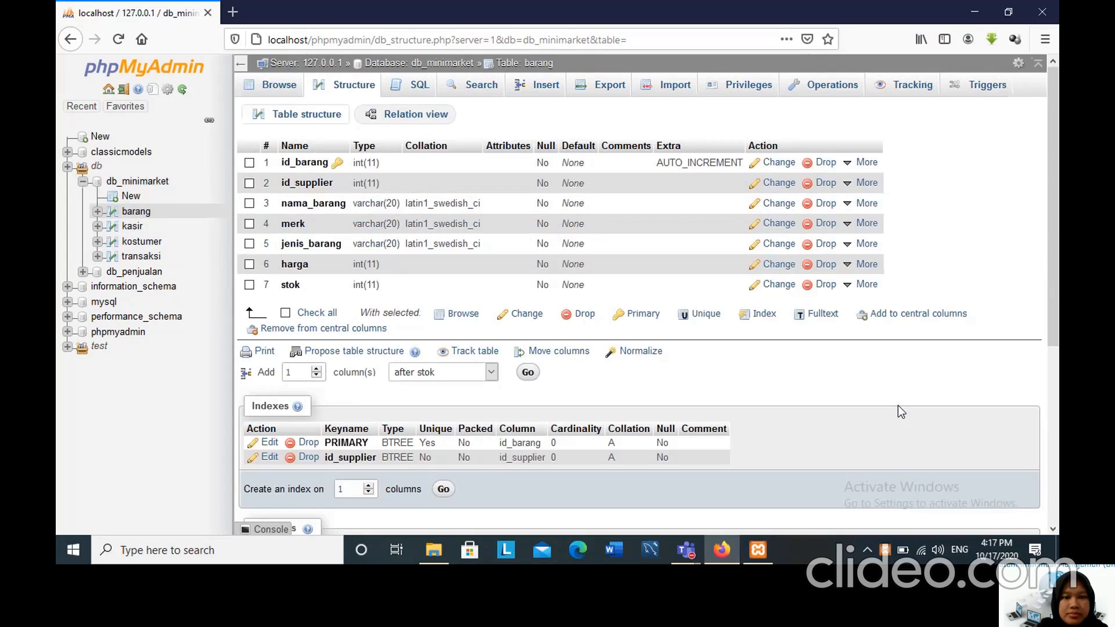
# Start a new table named supplier in the db_minimarket database.
pyautogui.click(131, 197)
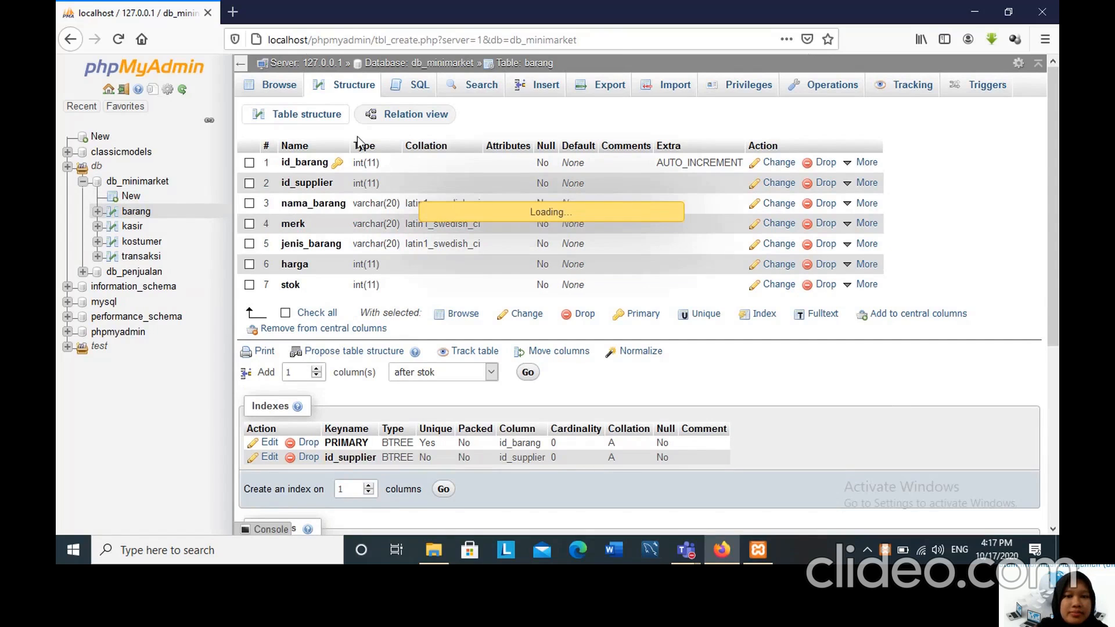
pyautogui.click(332, 110)
pyautogui.write('s')
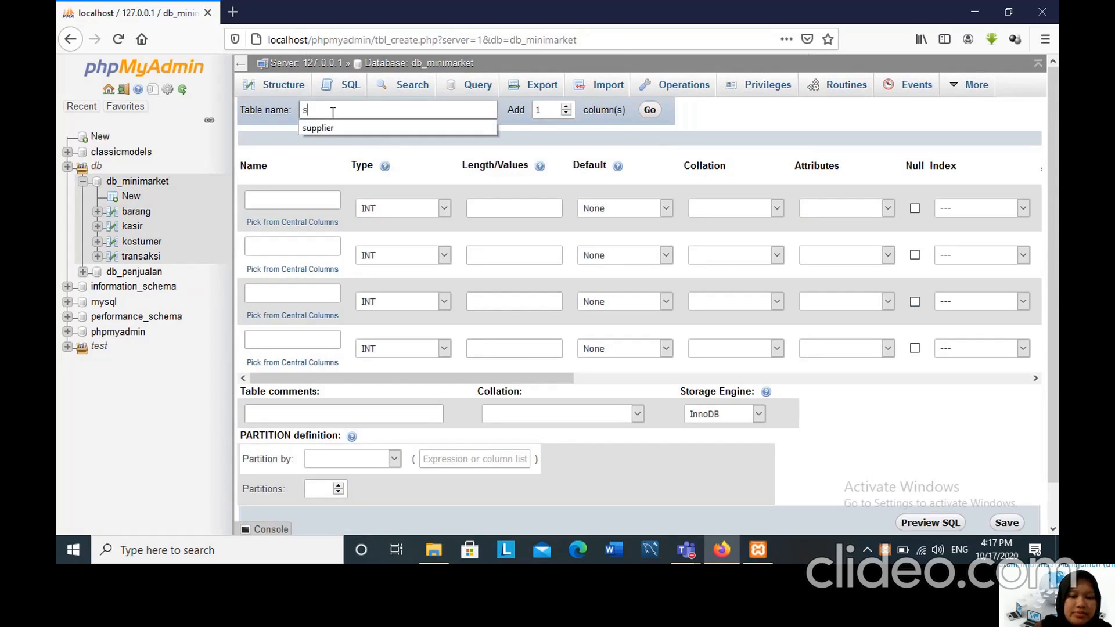
pyautogui.write('upplier')
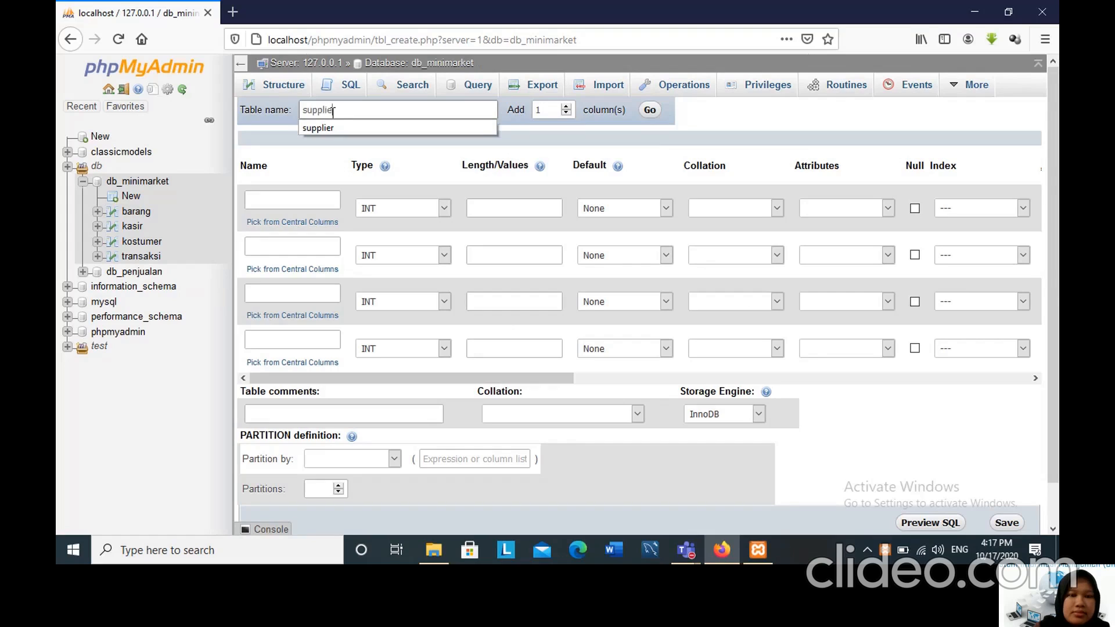
# Name the first two columns of the supplier table id_supplier and nama.
pyautogui.click(277, 199)
pyautogui.write('i')
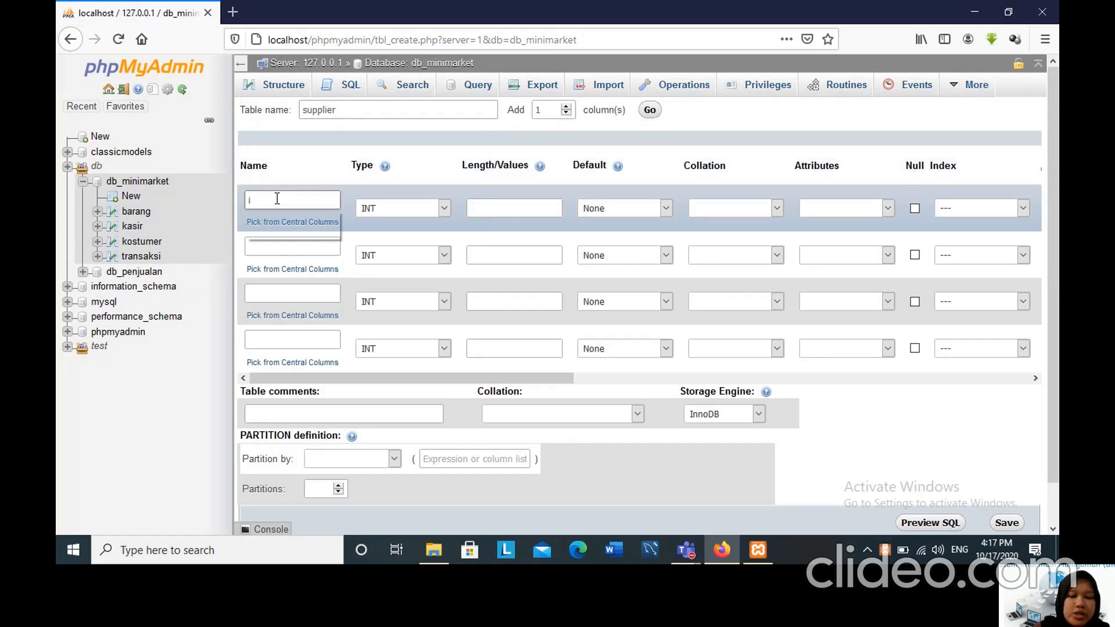
pyautogui.write('d_supplier')
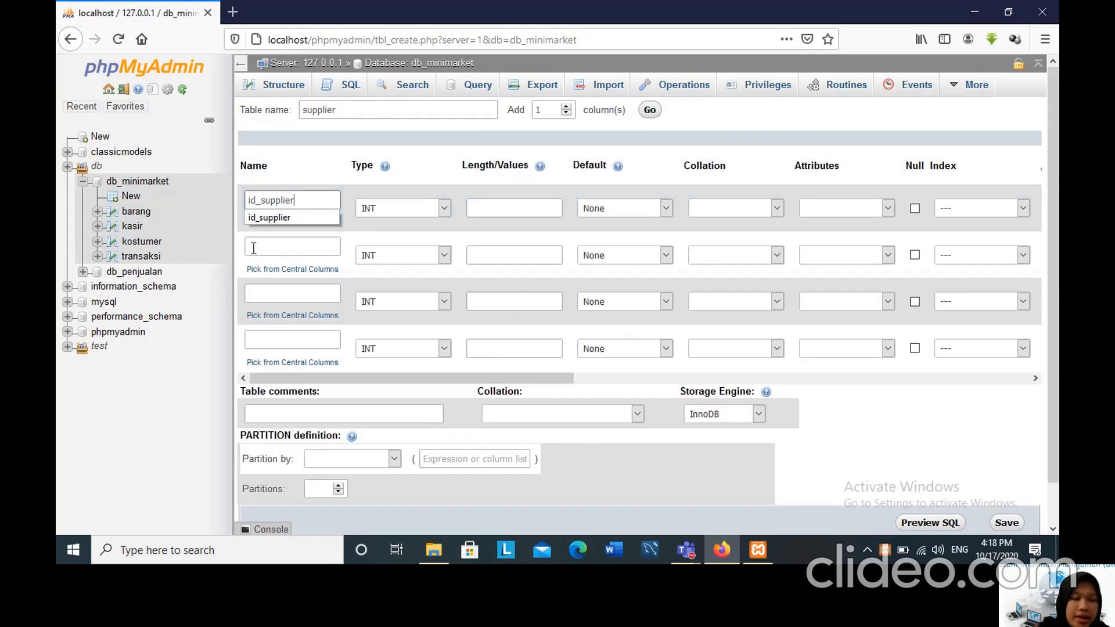
pyautogui.click(283, 244)
pyautogui.write('nama')
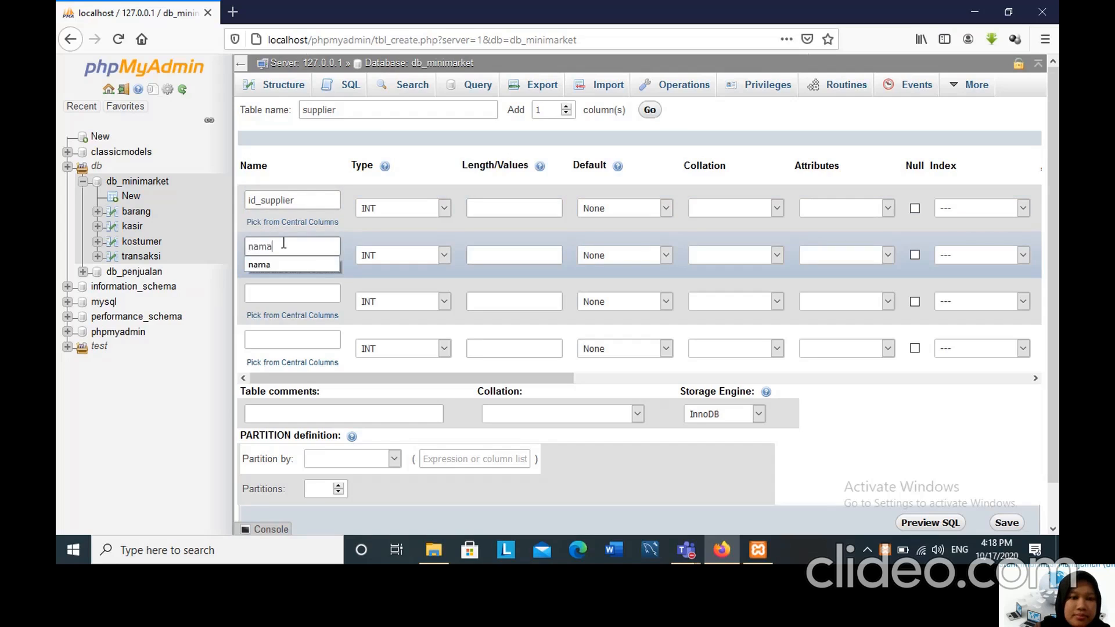
# Name the third and fourth columns of the supplier table alamat and no_telp.
pyautogui.click(289, 290)
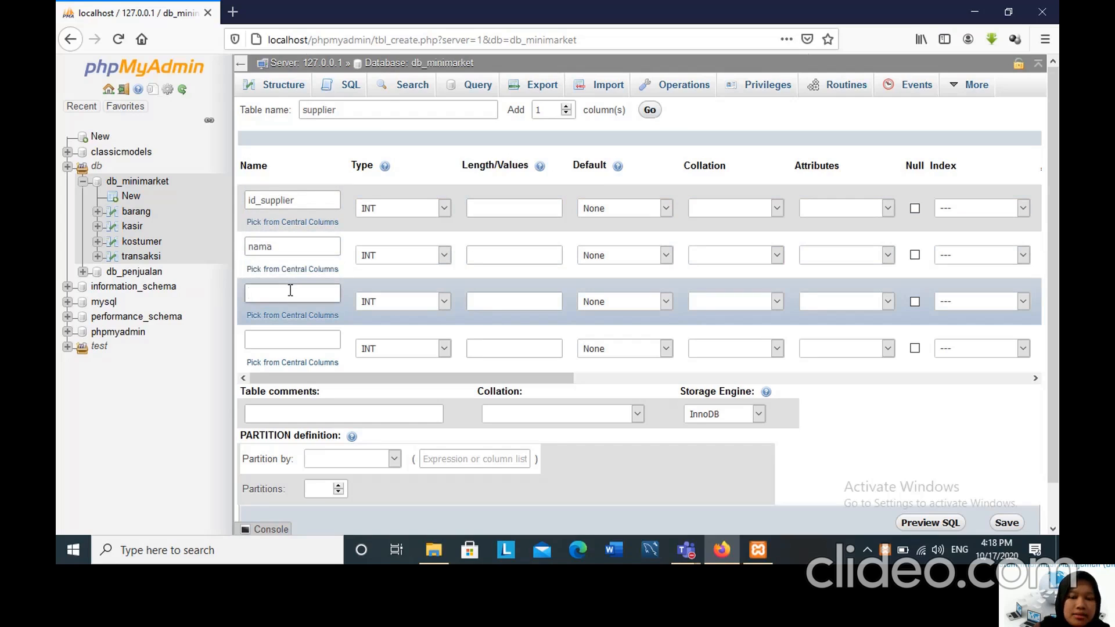
pyautogui.write('alamat')
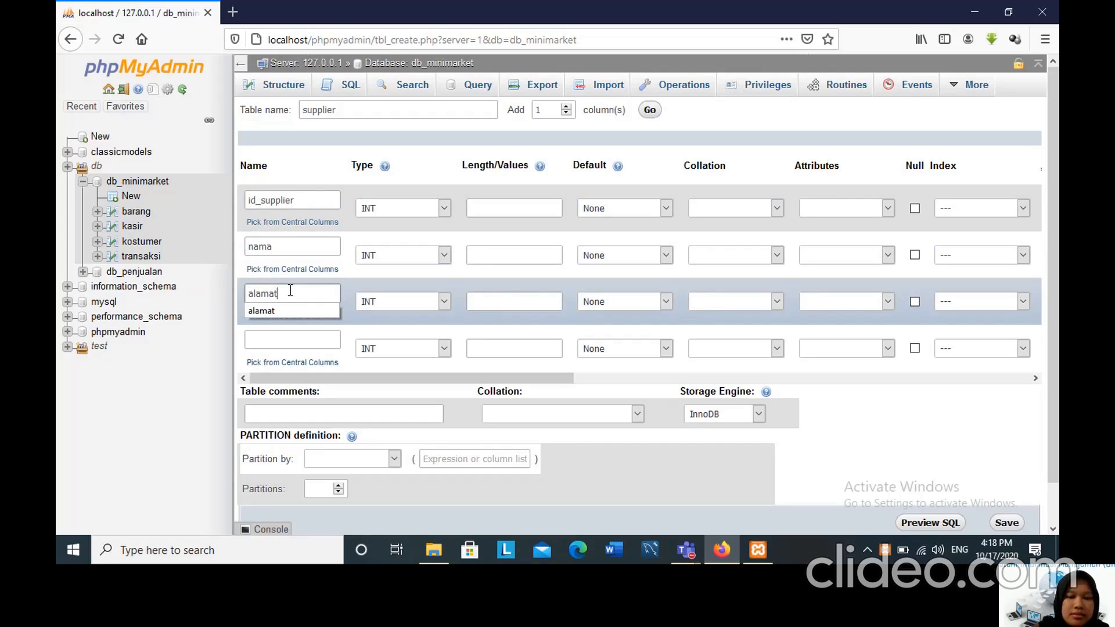
pyautogui.click(294, 338)
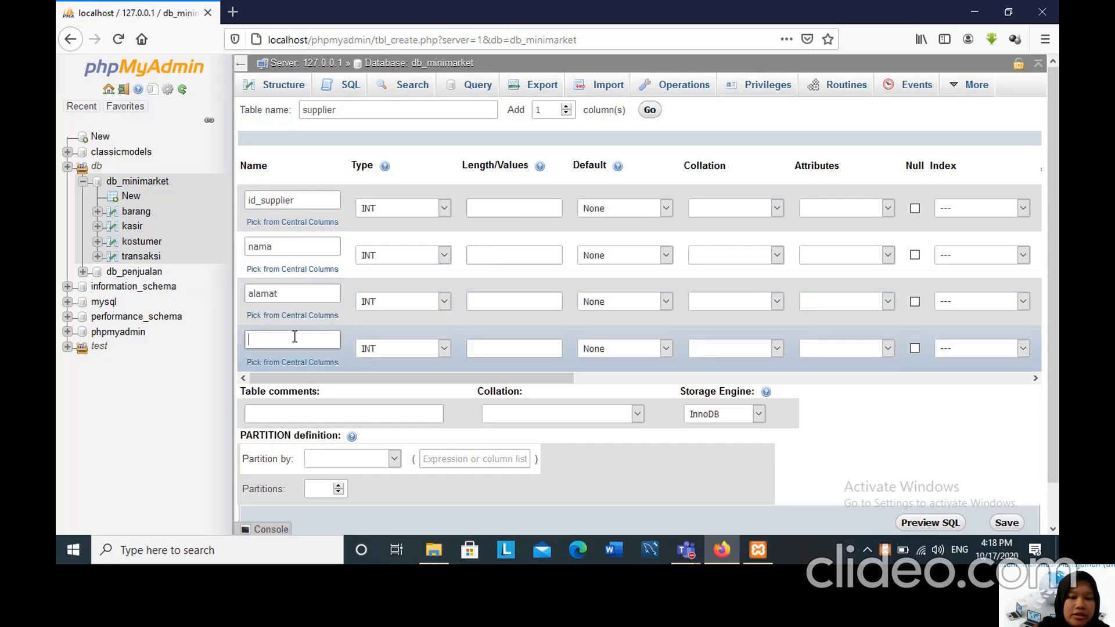
pyautogui.write('no_tel')
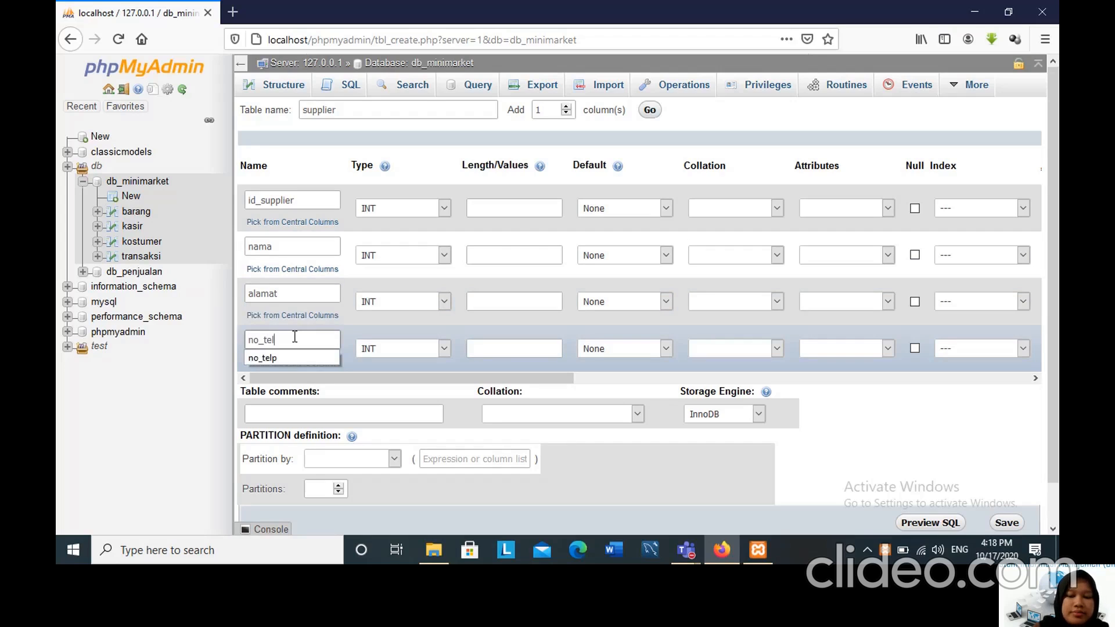
pyautogui.write('p')
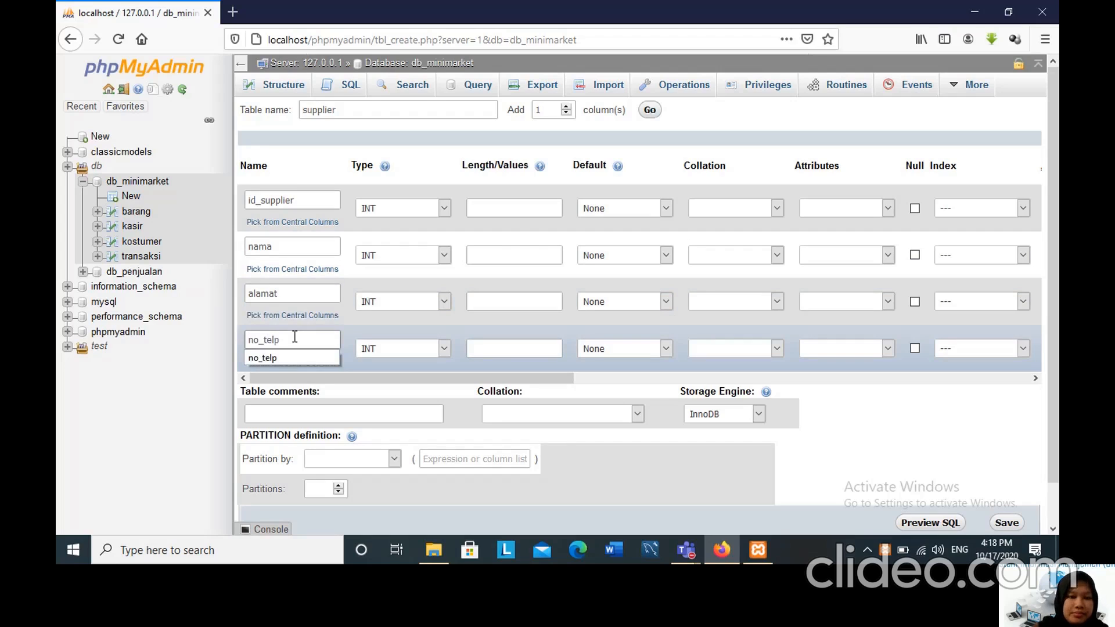
# Define id_supplier as INT with length 11 and nama as VARCHAR with length 20.
pyautogui.click(444, 208)
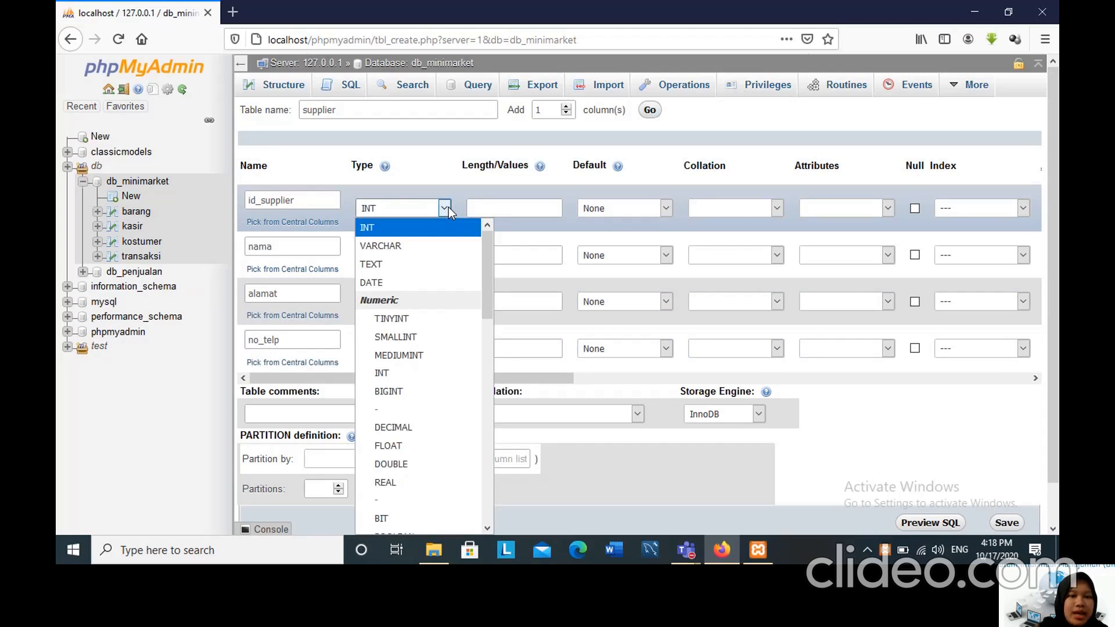
pyautogui.click(502, 204)
pyautogui.write('11')
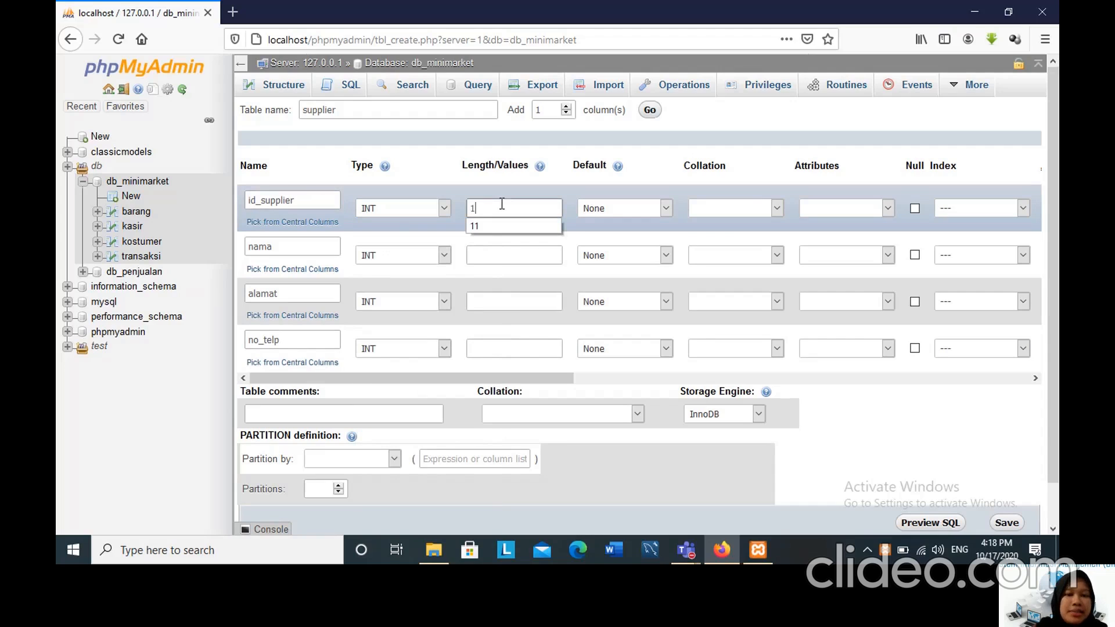
pyautogui.click(446, 252)
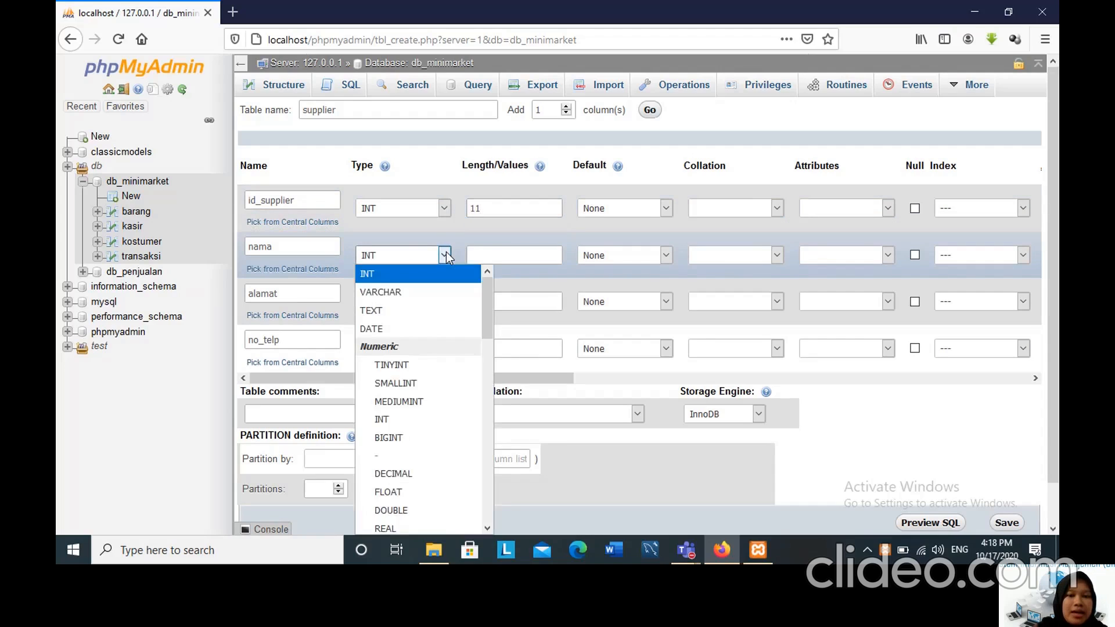
pyautogui.click(484, 252)
pyautogui.click(484, 253)
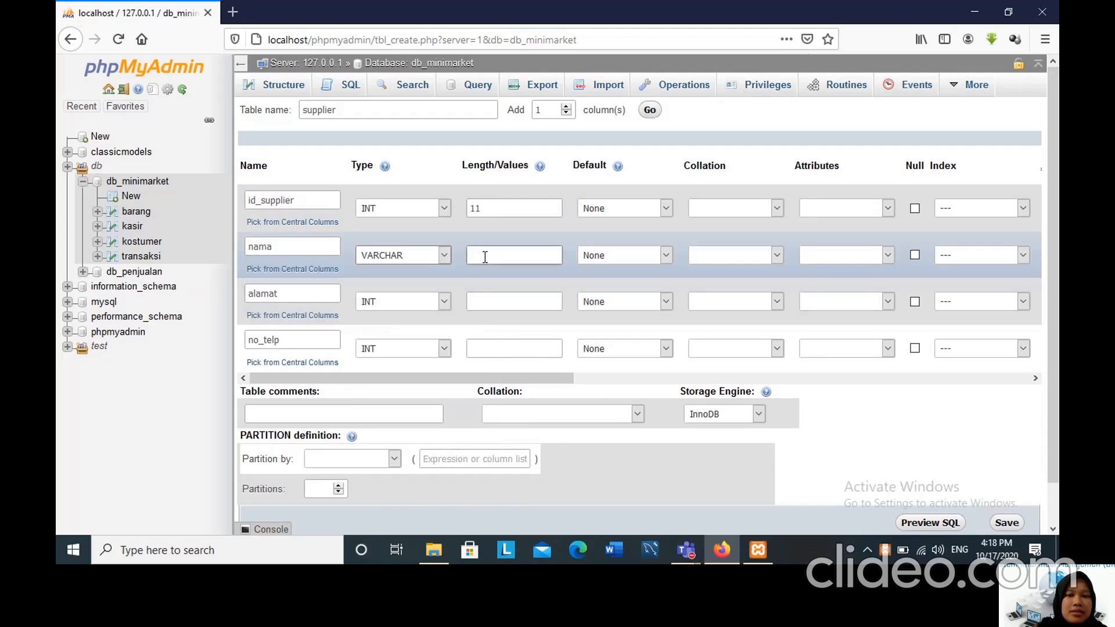
pyautogui.write('20')
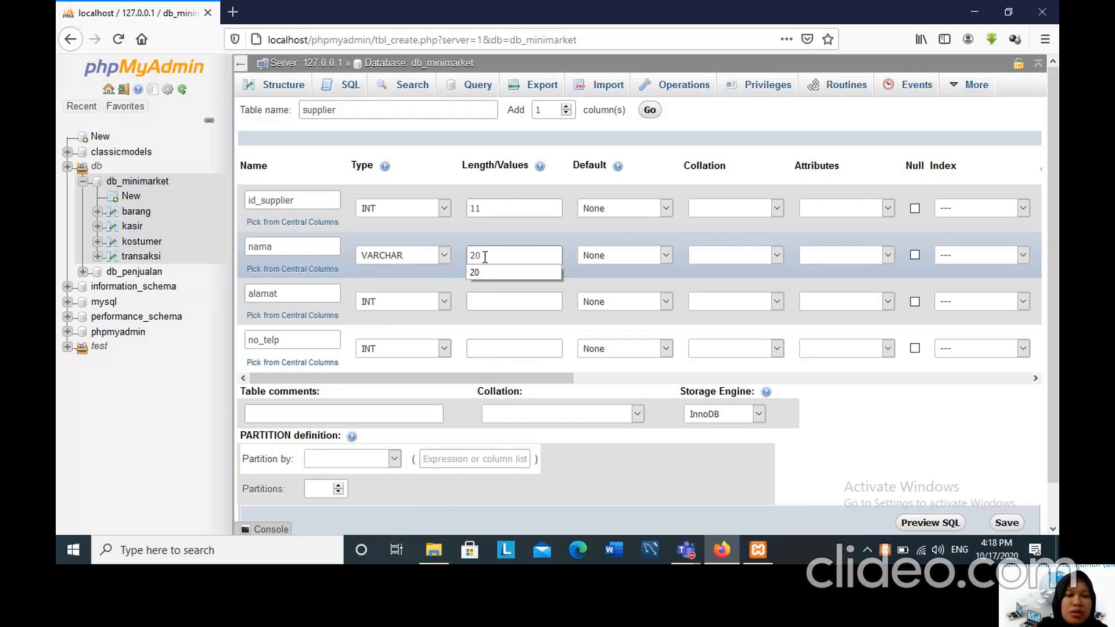
# Set the alamat column to type VARCHAR with length 50.
pyautogui.click(447, 299)
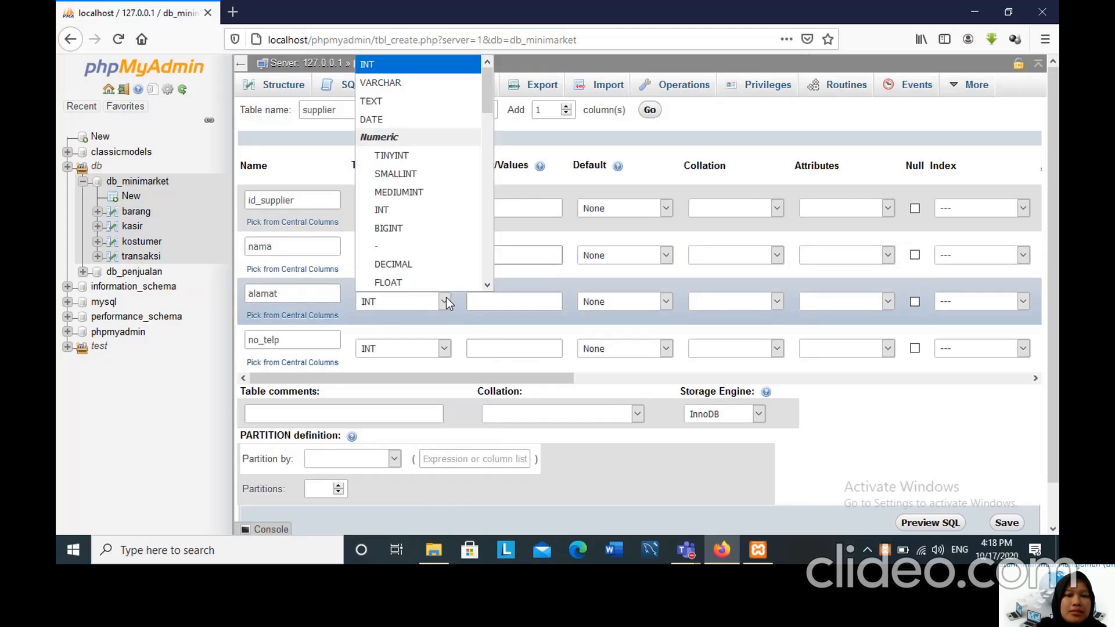
pyautogui.click(384, 81)
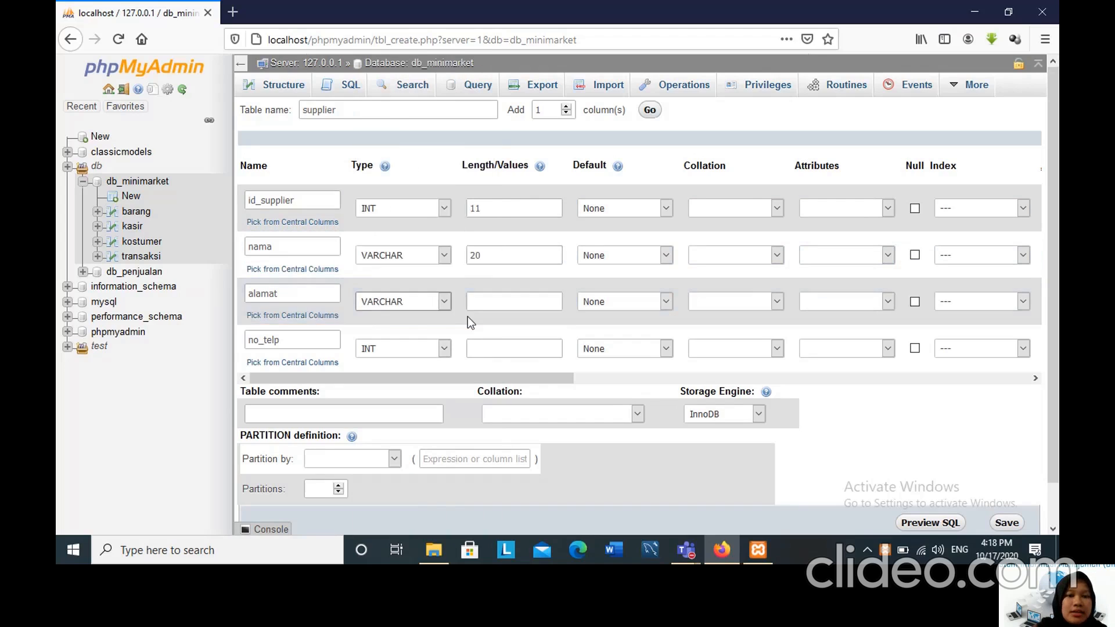
pyautogui.click(479, 300)
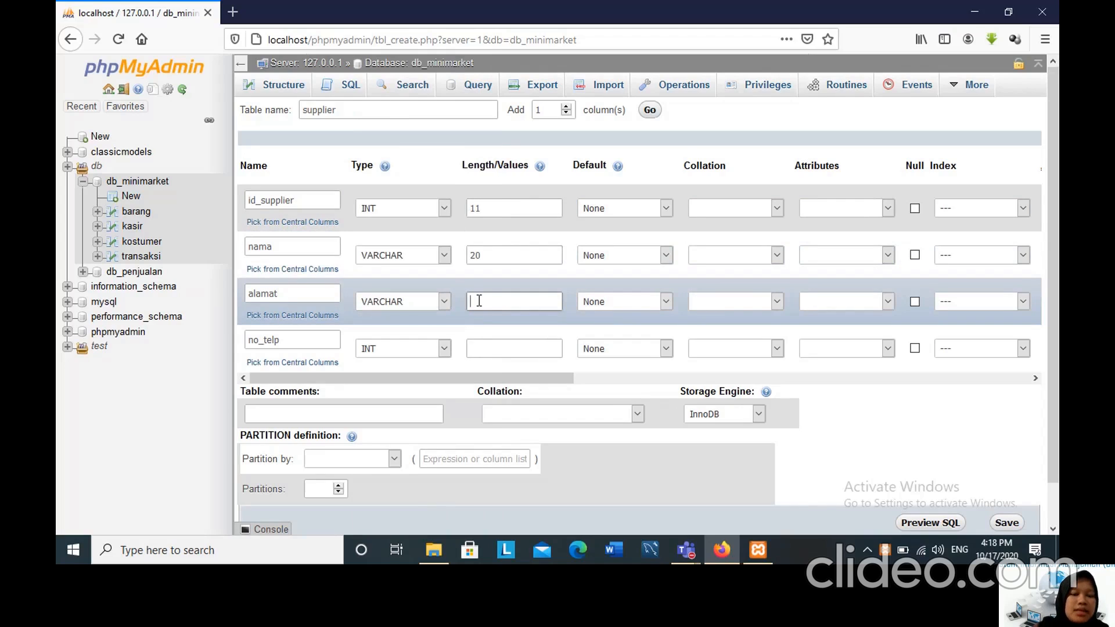
pyautogui.write('50')
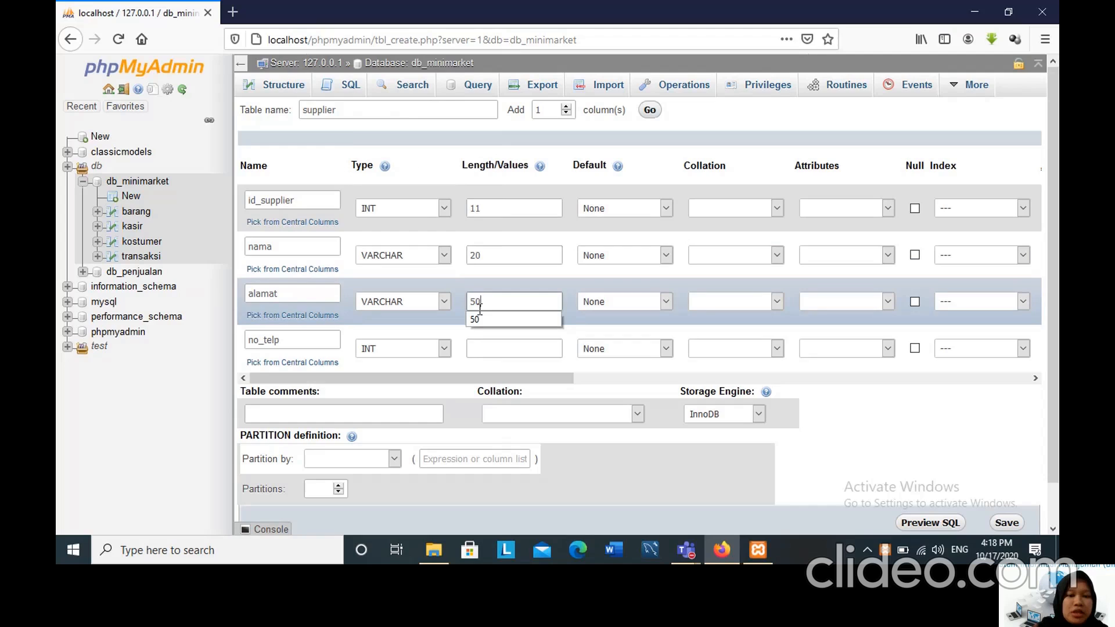
# Set the no_telp column to type CHAR with length 13.
pyautogui.click(444, 349)
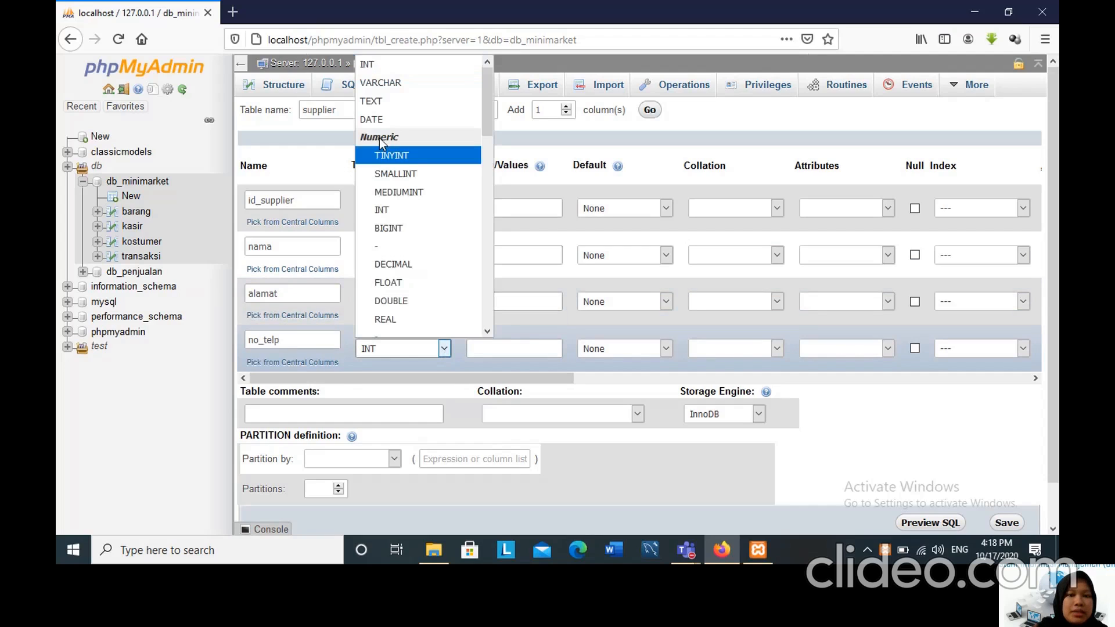
pyautogui.moveTo(487, 84); pyautogui.dragTo(486, 161)
pyautogui.click(433, 254)
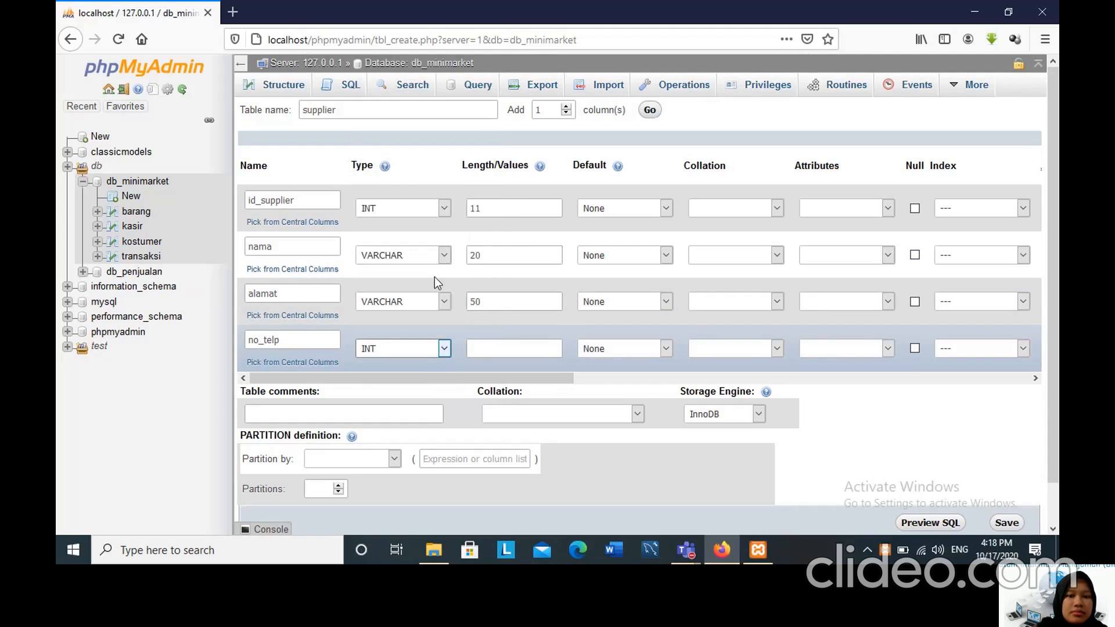
pyautogui.click(483, 350)
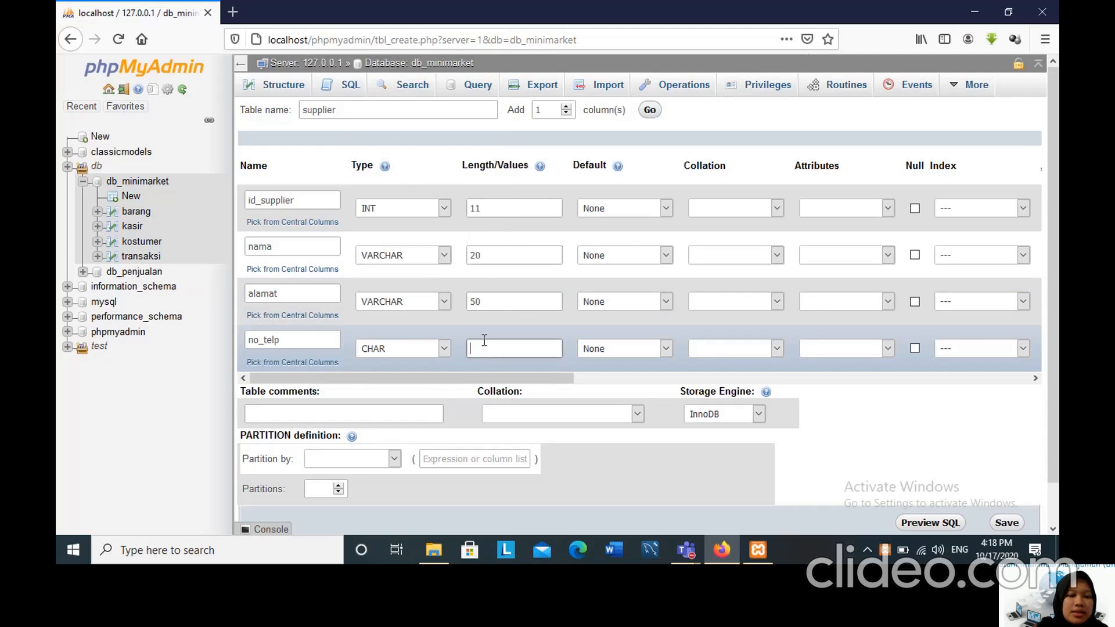
pyautogui.write('13')
# Make id_supplier the PRIMARY index of the supplier table and turn on auto increment for it.
pyautogui.moveTo(389, 381); pyautogui.dragTo(568, 410)
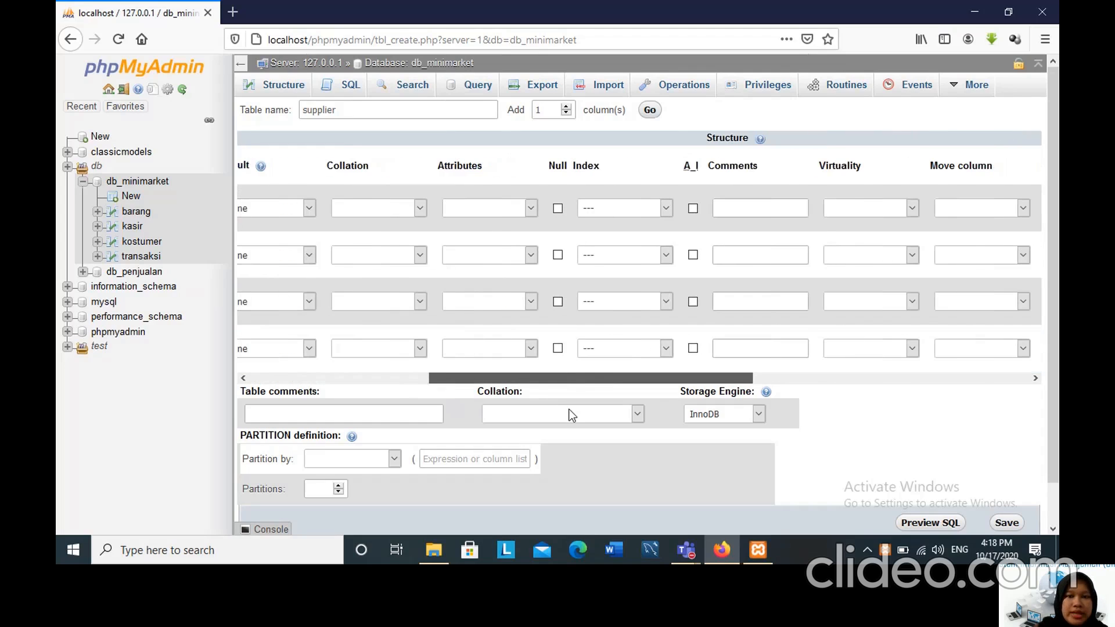
pyautogui.click(668, 207)
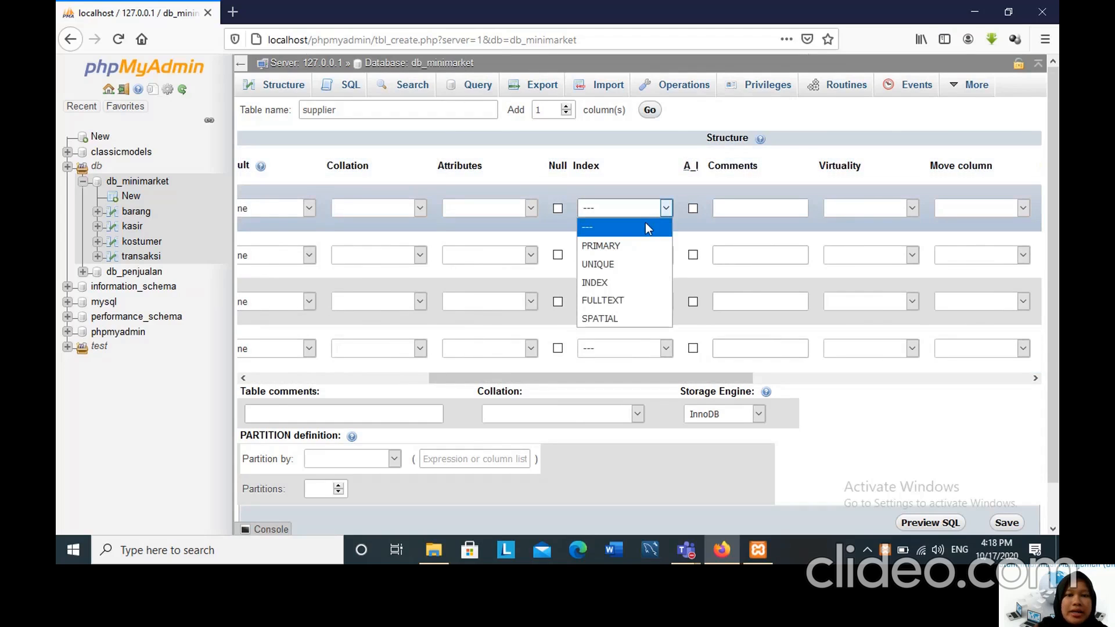
pyautogui.click(638, 243)
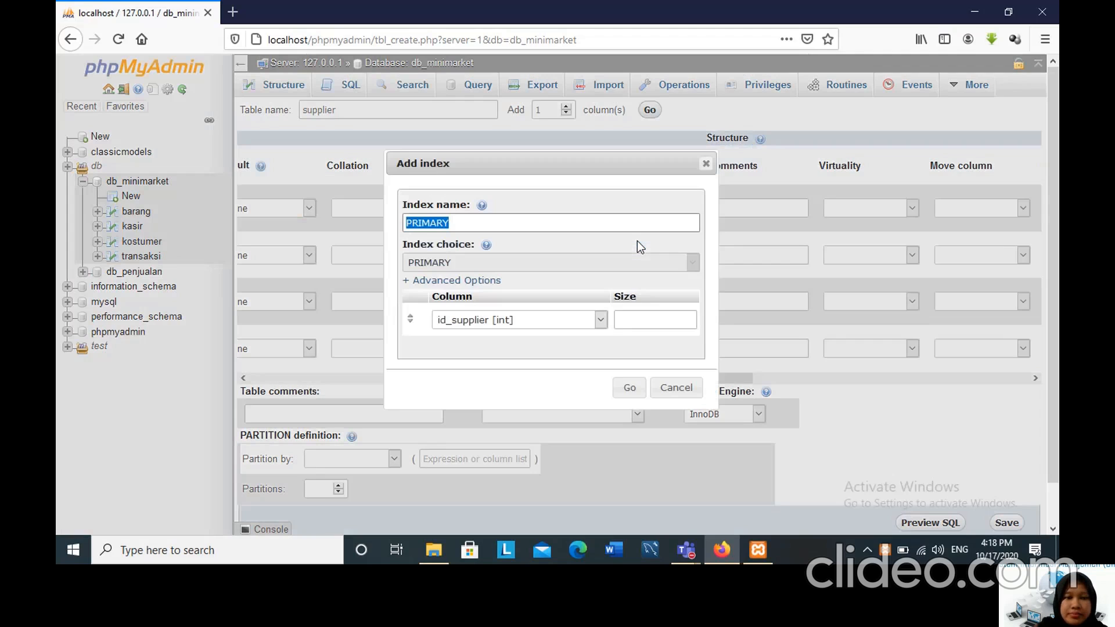
pyautogui.click(630, 388)
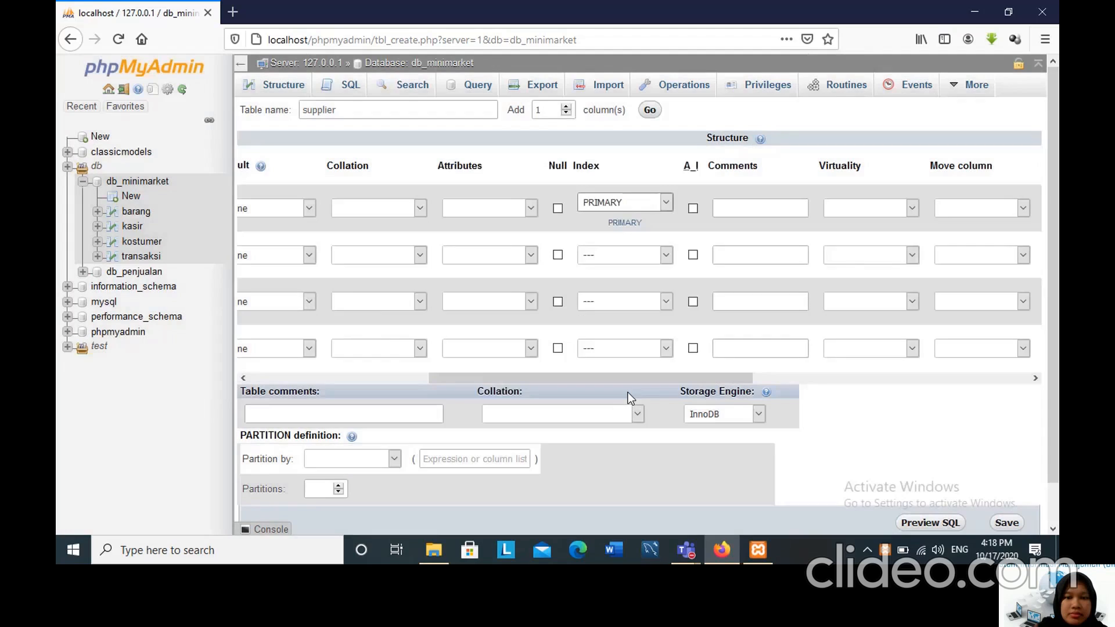
pyautogui.click(693, 209)
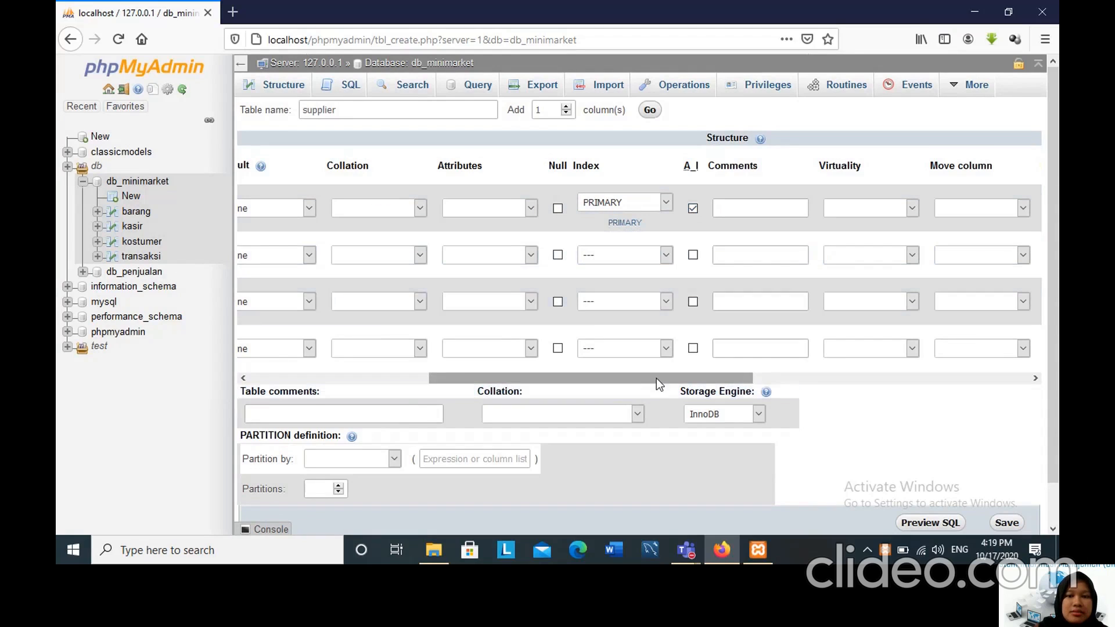
# Save the supplier table and open its structure.
pyautogui.moveTo(656, 378); pyautogui.dragTo(693, 378)
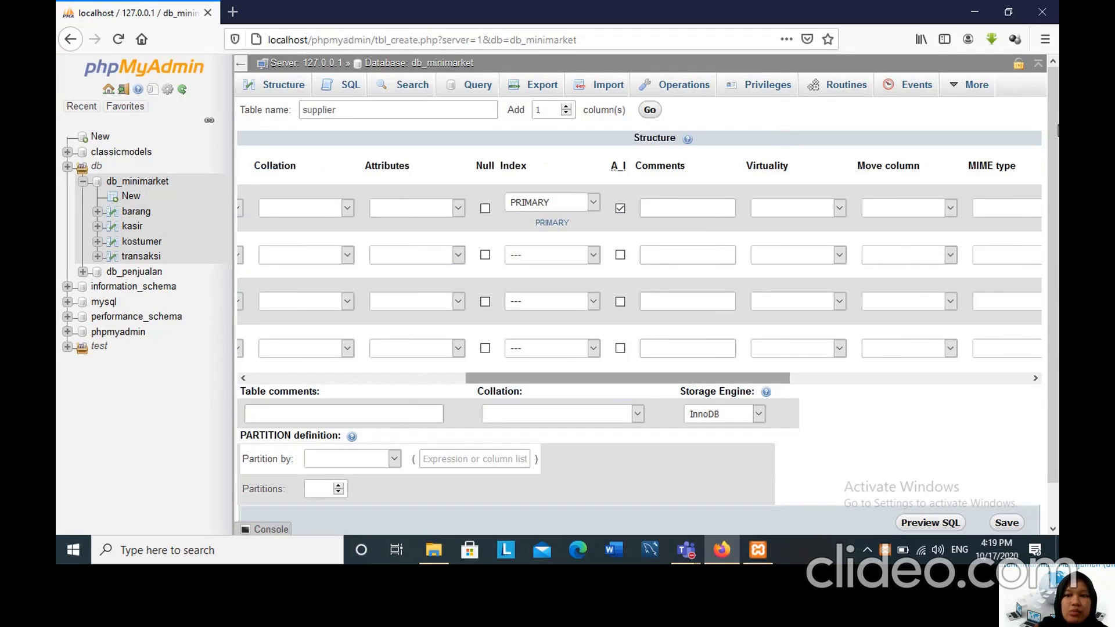
pyautogui.scroll(-1, 1052, 109)
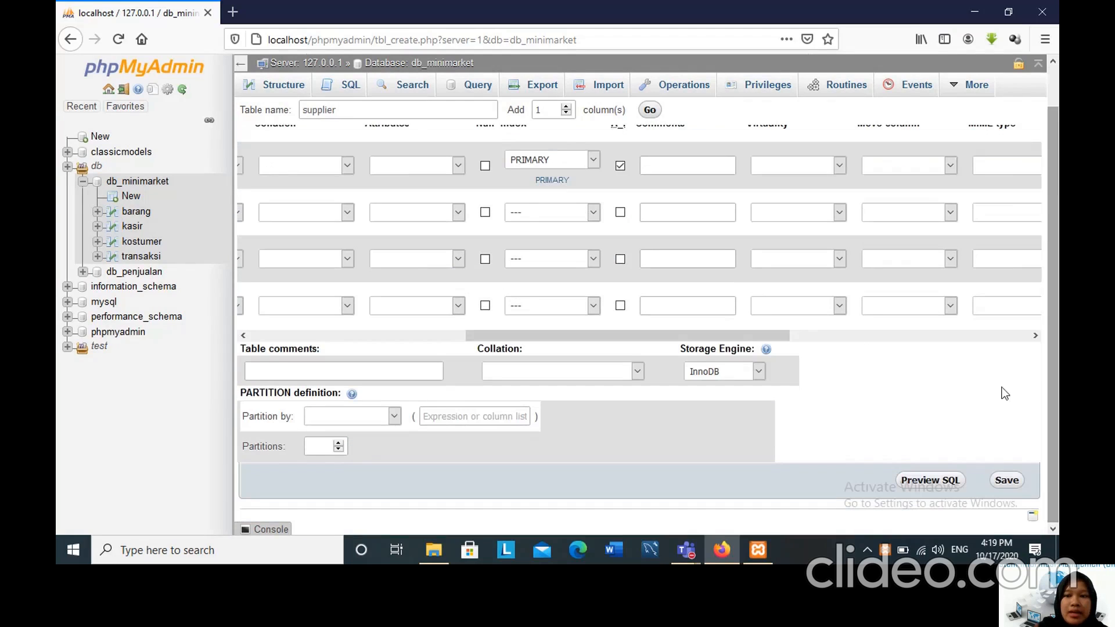
pyautogui.click(1007, 480)
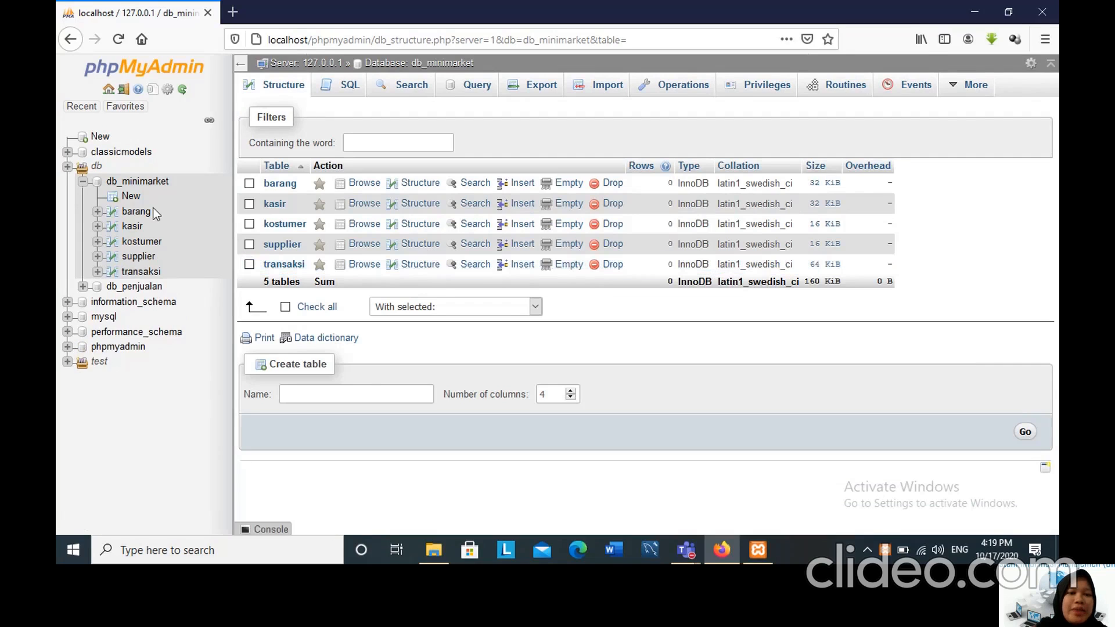
pyautogui.click(142, 257)
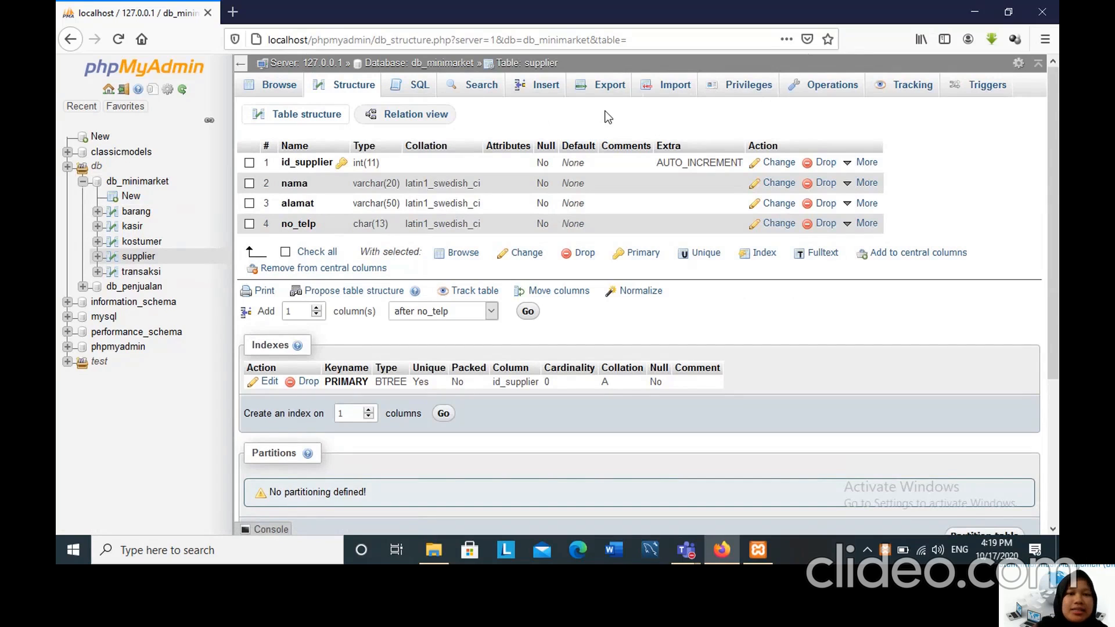
# Open the Designer view of the db_minimarket database.
pyautogui.click(140, 183)
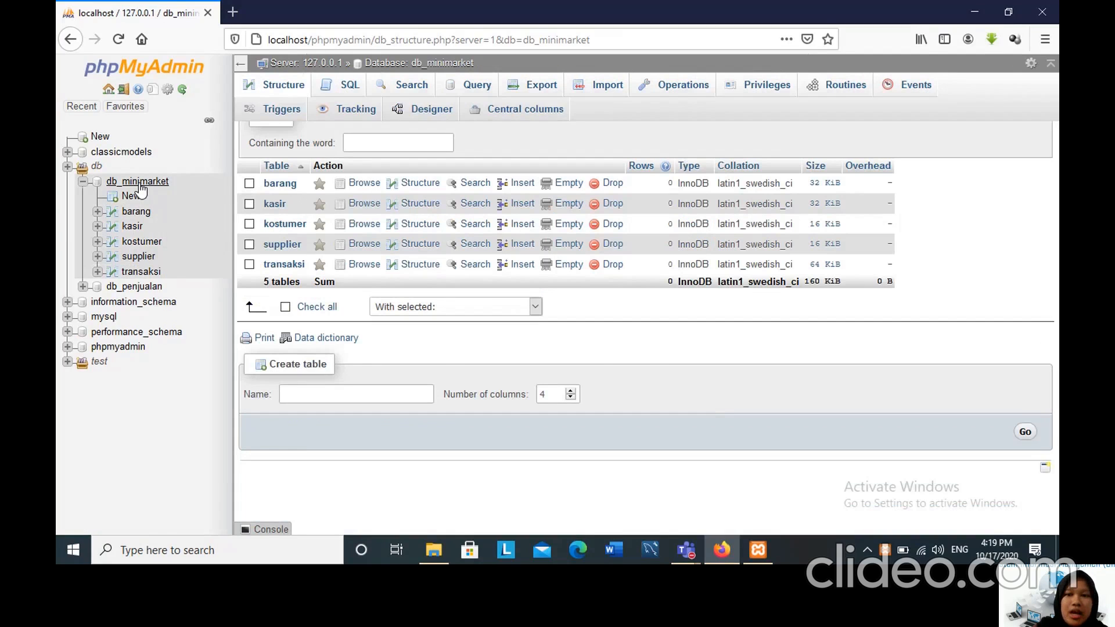
pyautogui.moveTo(978, 82)
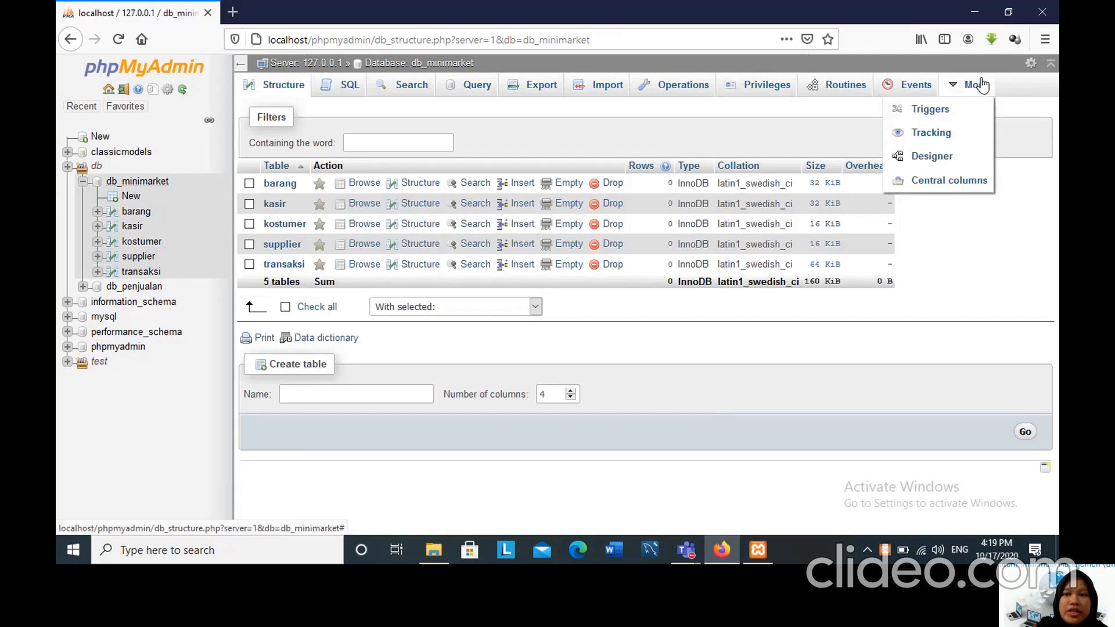
pyautogui.click(952, 158)
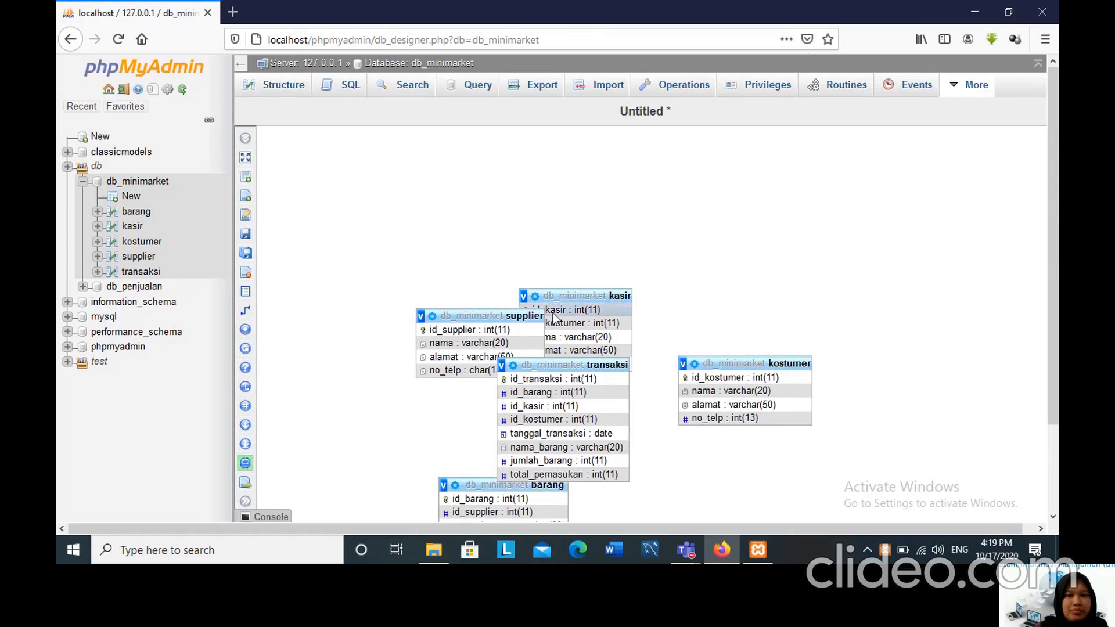
# Spread the overlapping kasir, supplier, kostumer, transaksi and barang tables apart on the Designer canvas.
pyautogui.moveTo(551, 299); pyautogui.dragTo(549, 297)
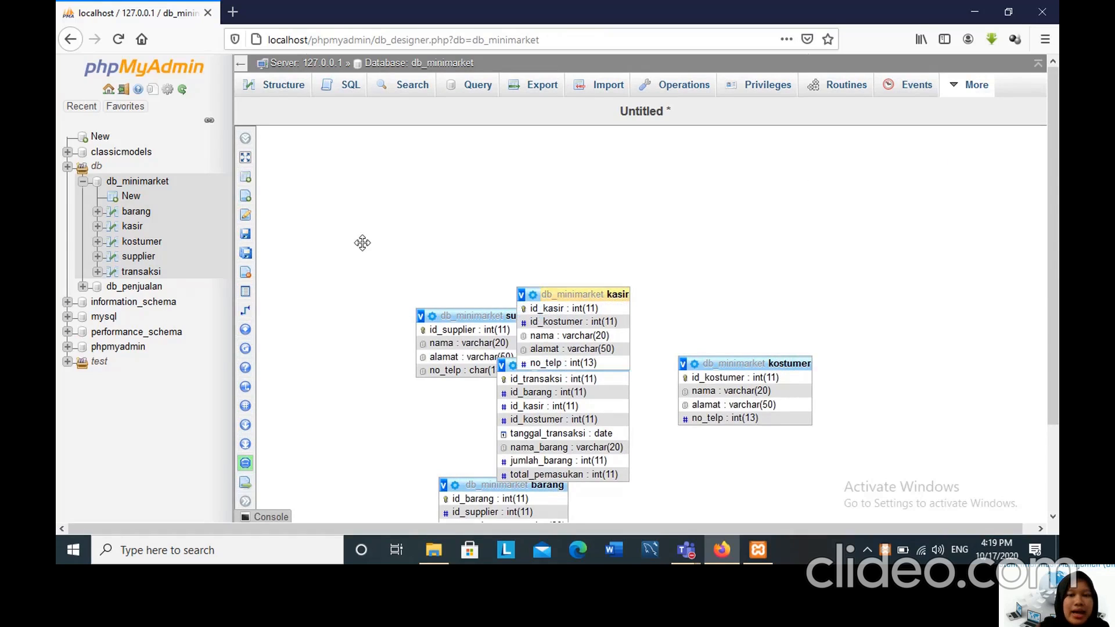
pyautogui.moveTo(362, 243); pyautogui.dragTo(727, 241)
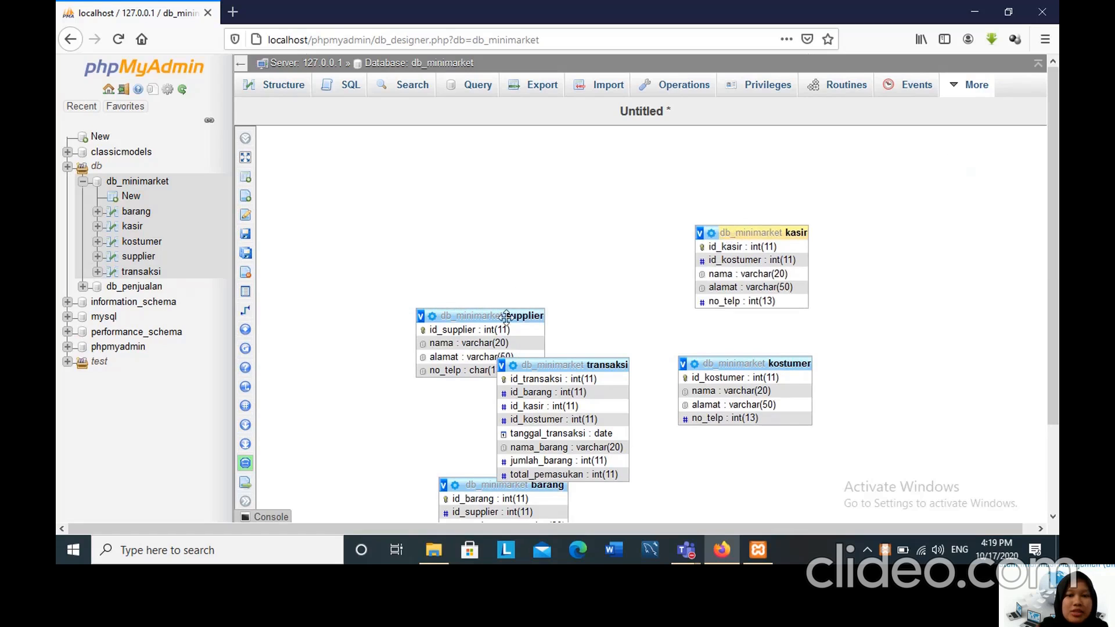
pyautogui.moveTo(506, 316); pyautogui.dragTo(459, 272)
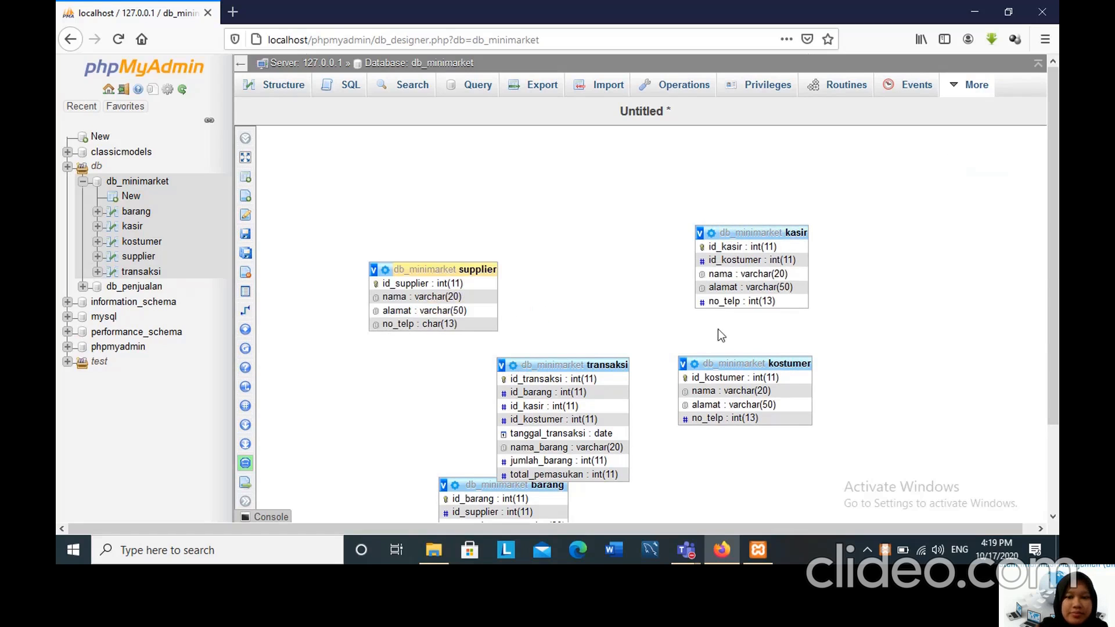
pyautogui.moveTo(733, 359); pyautogui.dragTo(833, 354)
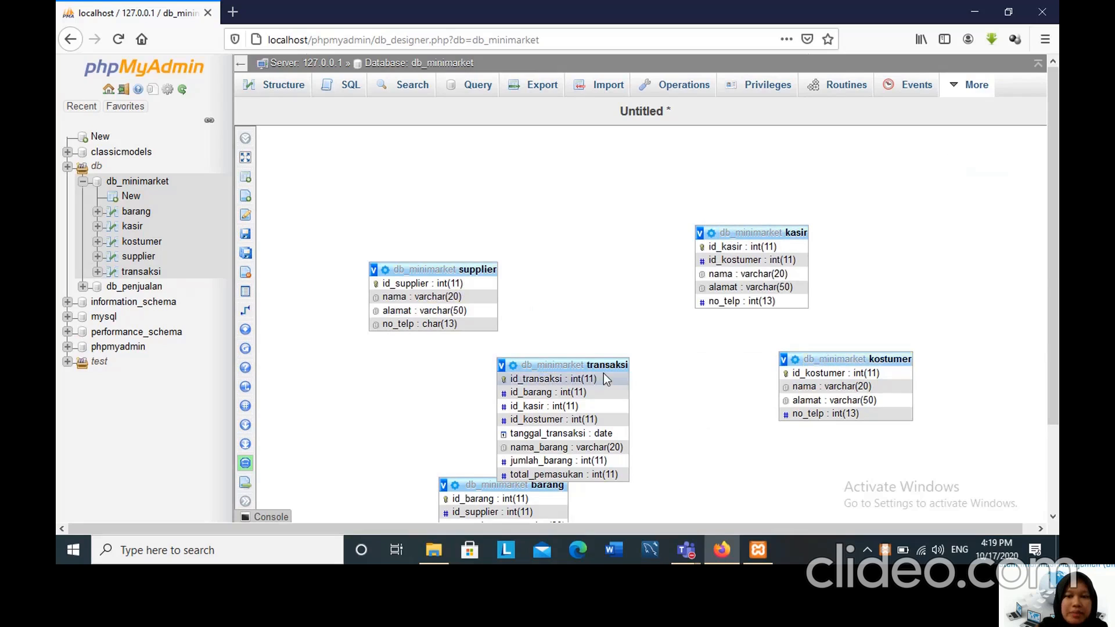
pyautogui.moveTo(598, 365); pyautogui.dragTo(678, 382)
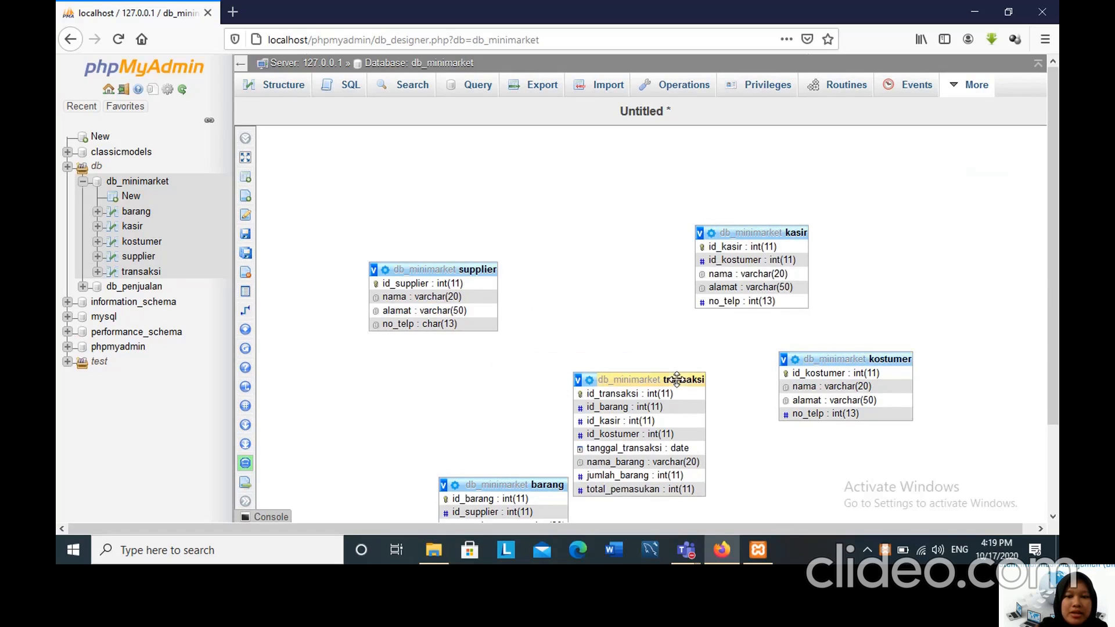
pyautogui.click(507, 484)
pyautogui.moveTo(508, 484); pyautogui.dragTo(418, 400)
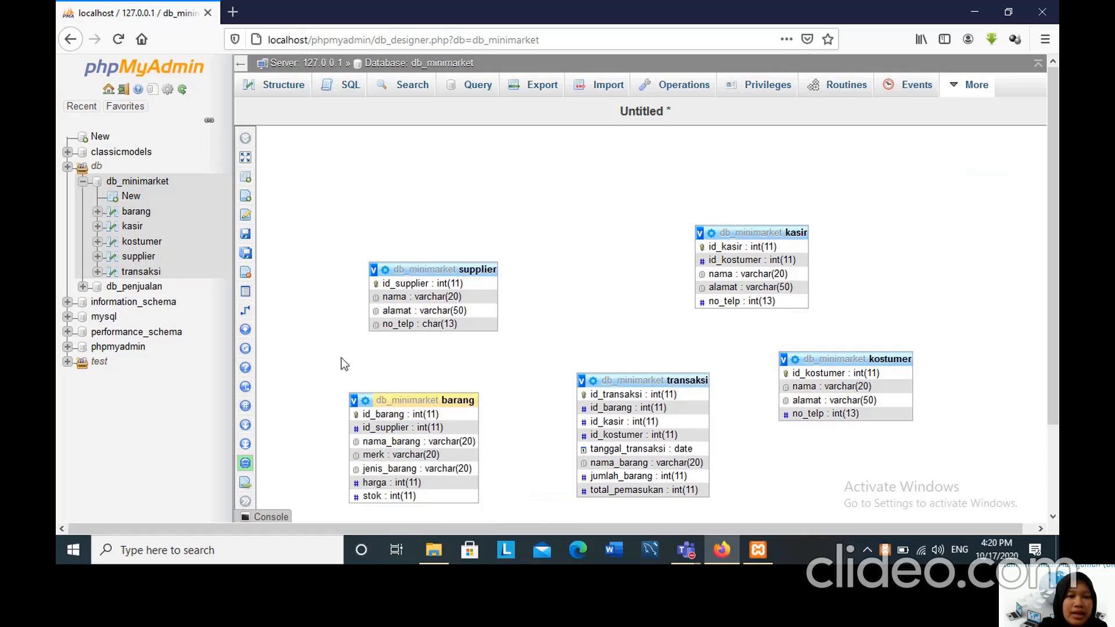
# Create a relationship with id_kasir in kasir as the referenced key and id_kasir in transaksi as the foreign key.
pyautogui.moveTo(255, 314)
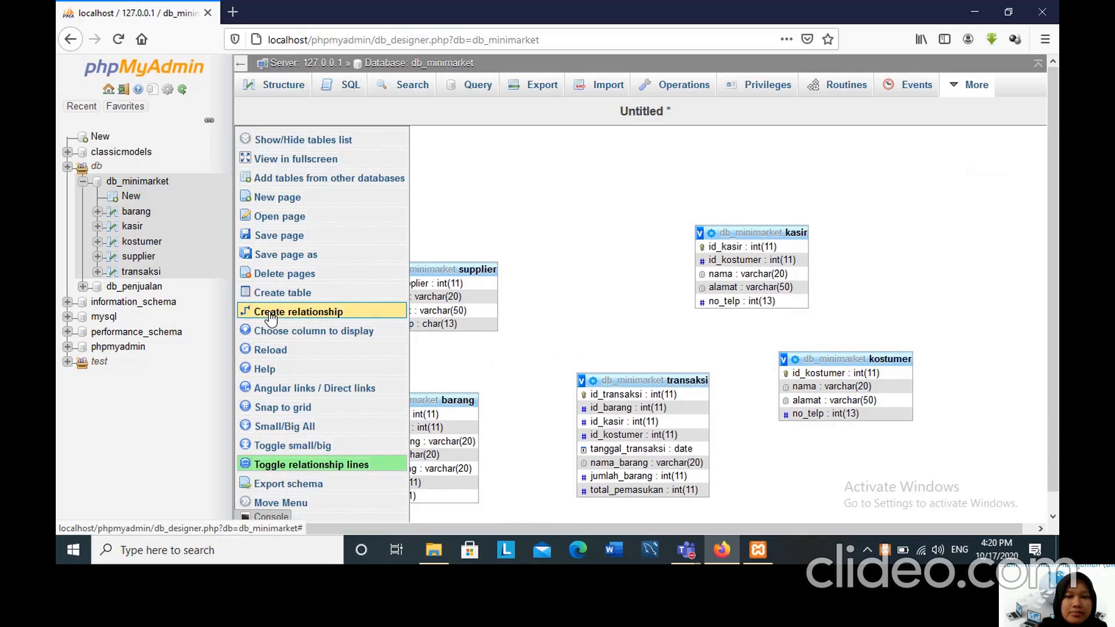
pyautogui.click(270, 313)
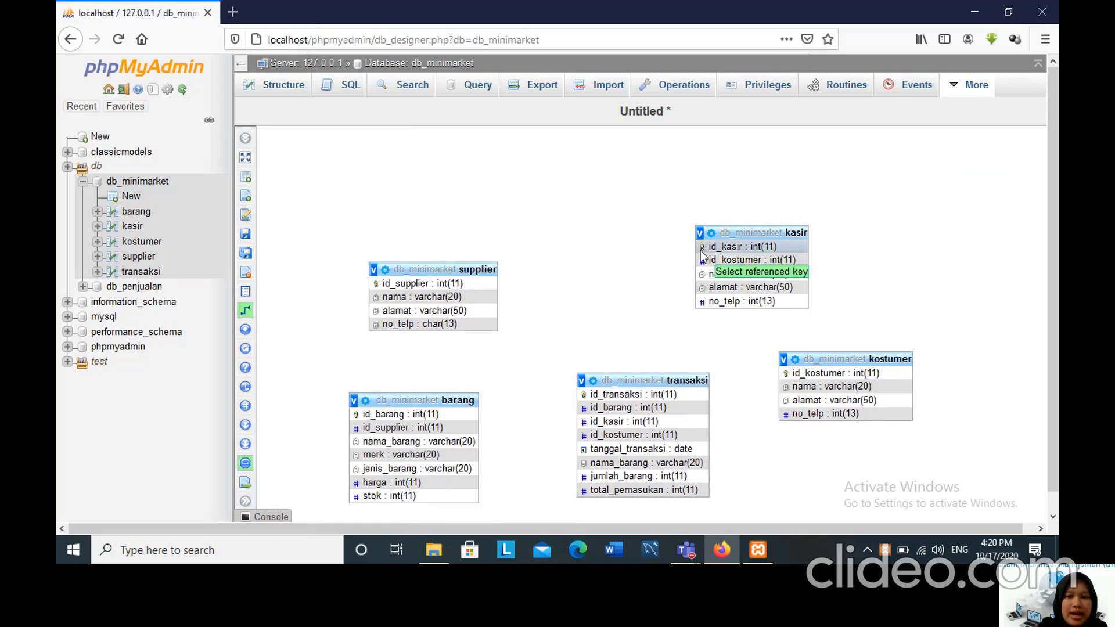
pyautogui.click(700, 250)
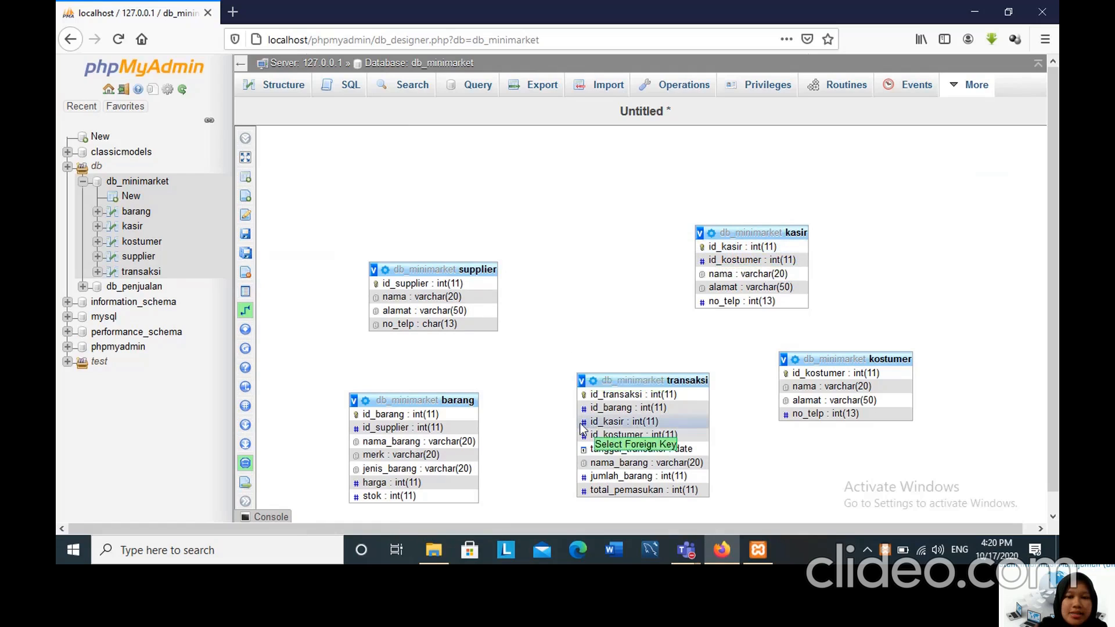
pyautogui.click(624, 422)
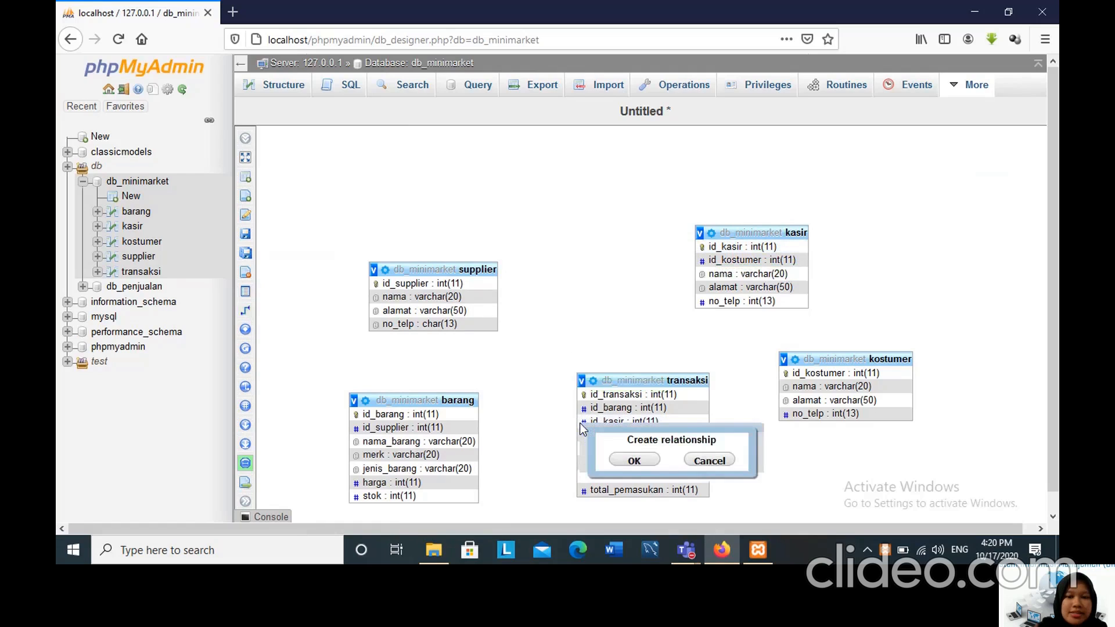
pyautogui.click(636, 459)
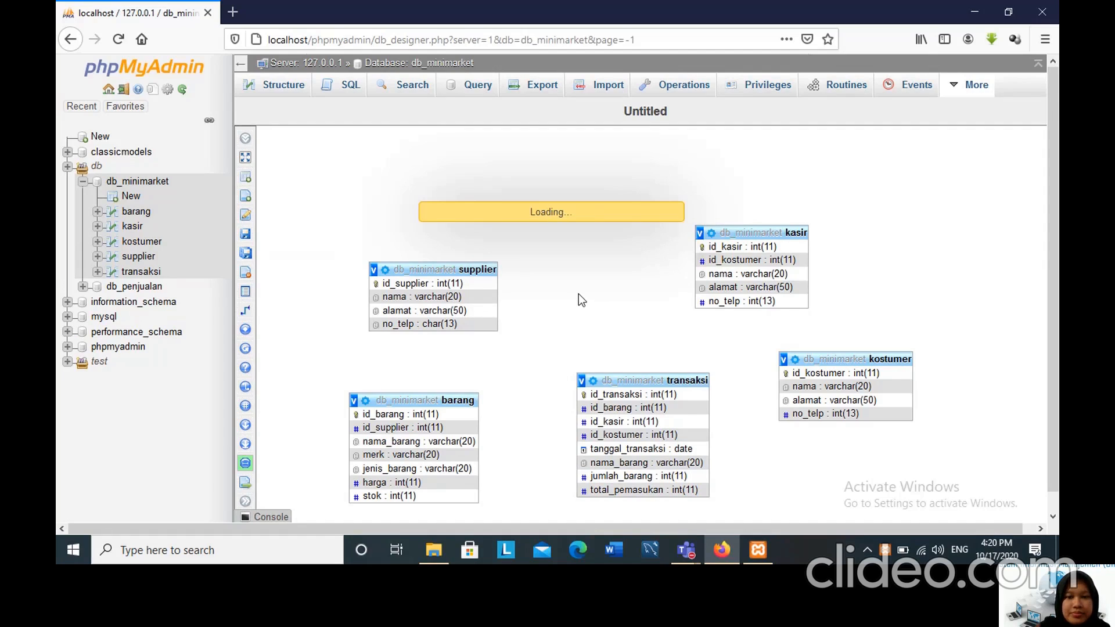
# Create a relationship with id_kostumer in kostumer as the referenced key and id_kostumer in transaksi as the foreign key.
pyautogui.moveTo(690, 337); pyautogui.dragTo(572, 393)
pyautogui.moveTo(563, 316); pyautogui.dragTo(542, 230)
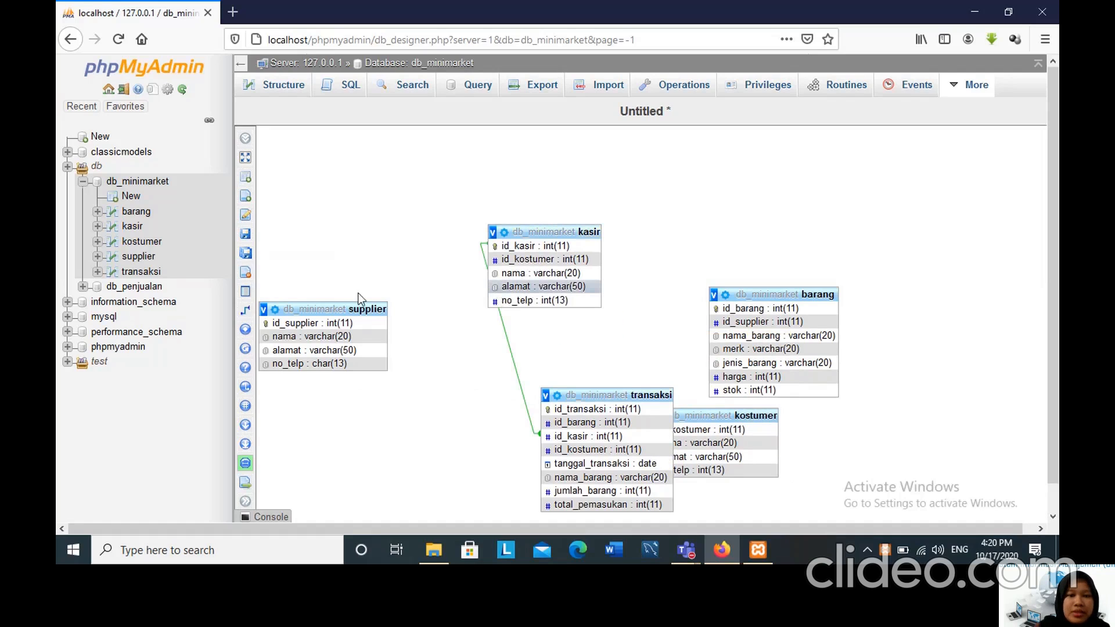
pyautogui.click(242, 314)
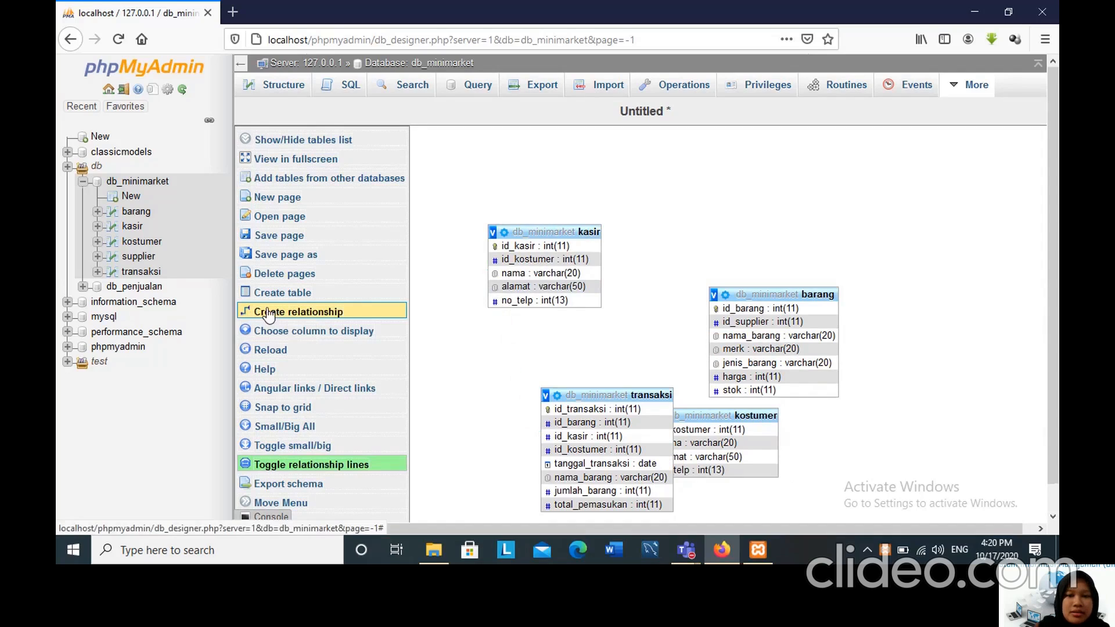
pyautogui.click(684, 431)
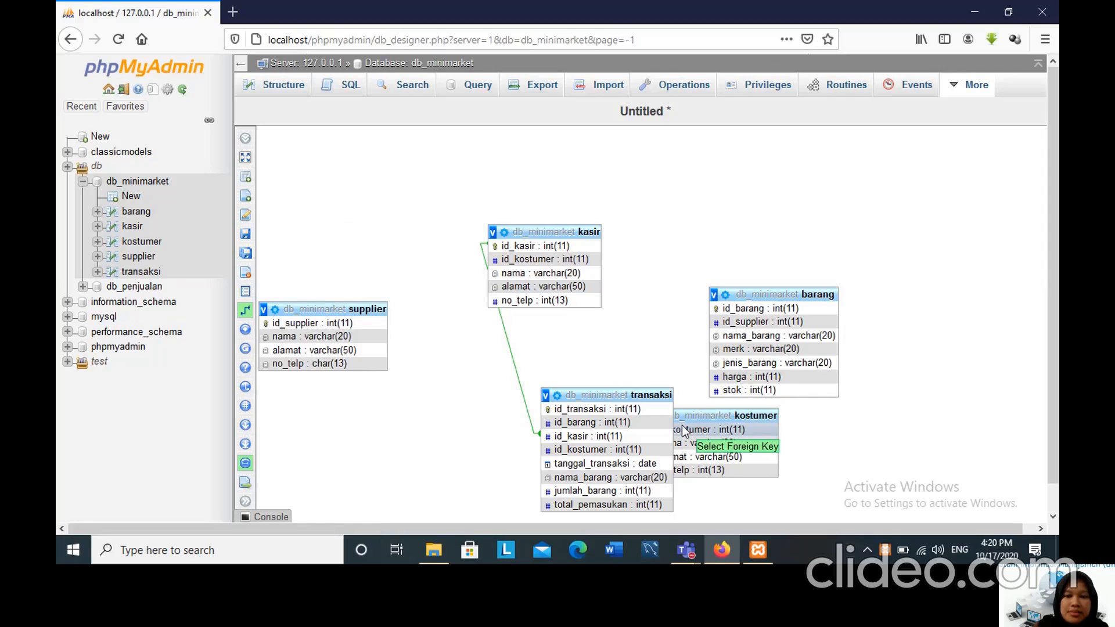
pyautogui.click(553, 451)
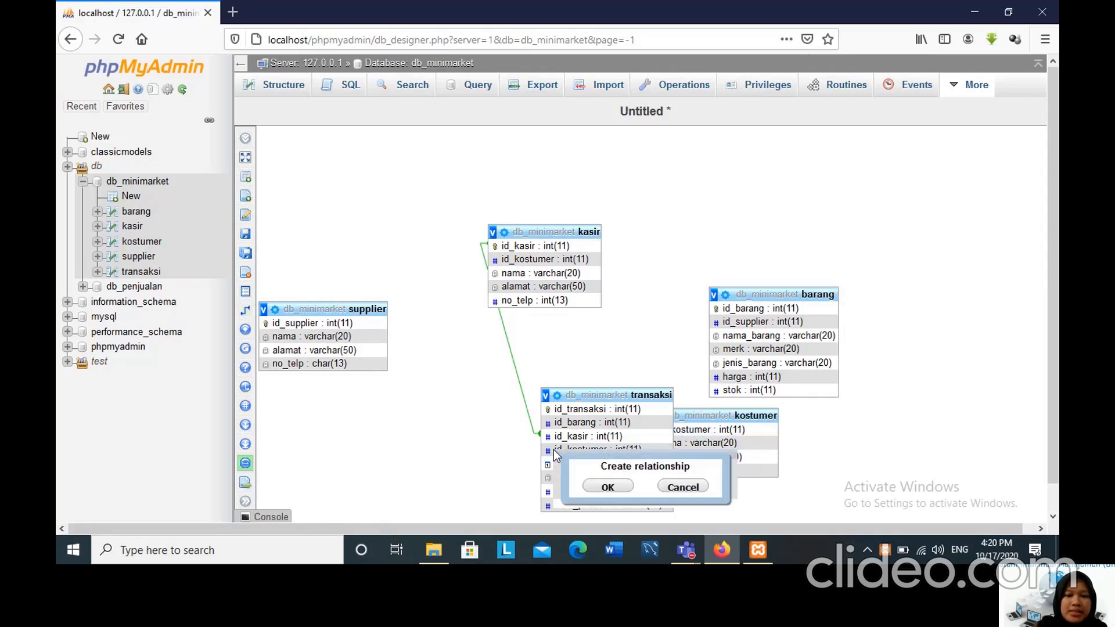
pyautogui.click(605, 488)
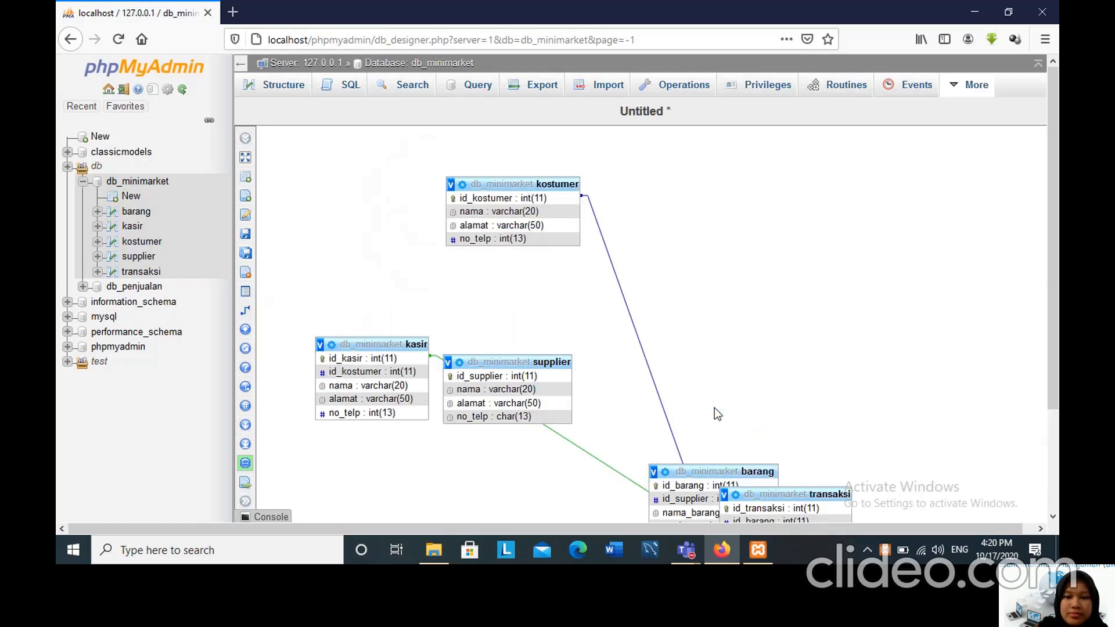
# Separate the transaksi and barang tables and create a relationship from the referenced key id_barang in barang to the foreign key id_barang in transaksi.
pyautogui.moveTo(770, 493); pyautogui.dragTo(690, 246)
pyautogui.scroll(-1, 811, 468)
pyautogui.scroll(-2, 811, 467)
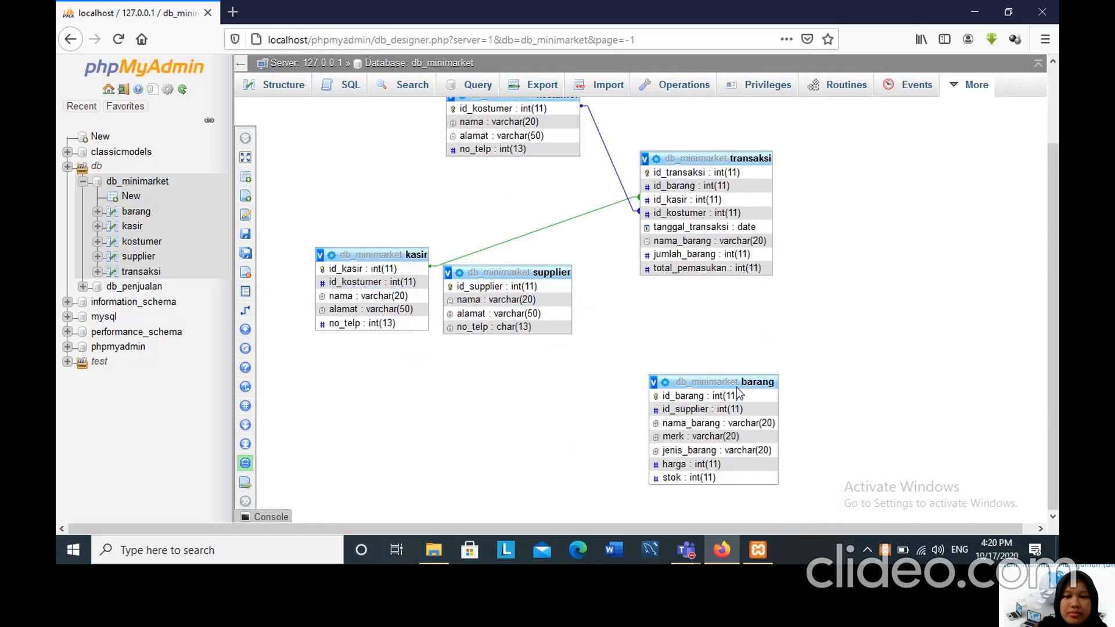
pyautogui.moveTo(734, 382); pyautogui.dragTo(775, 354)
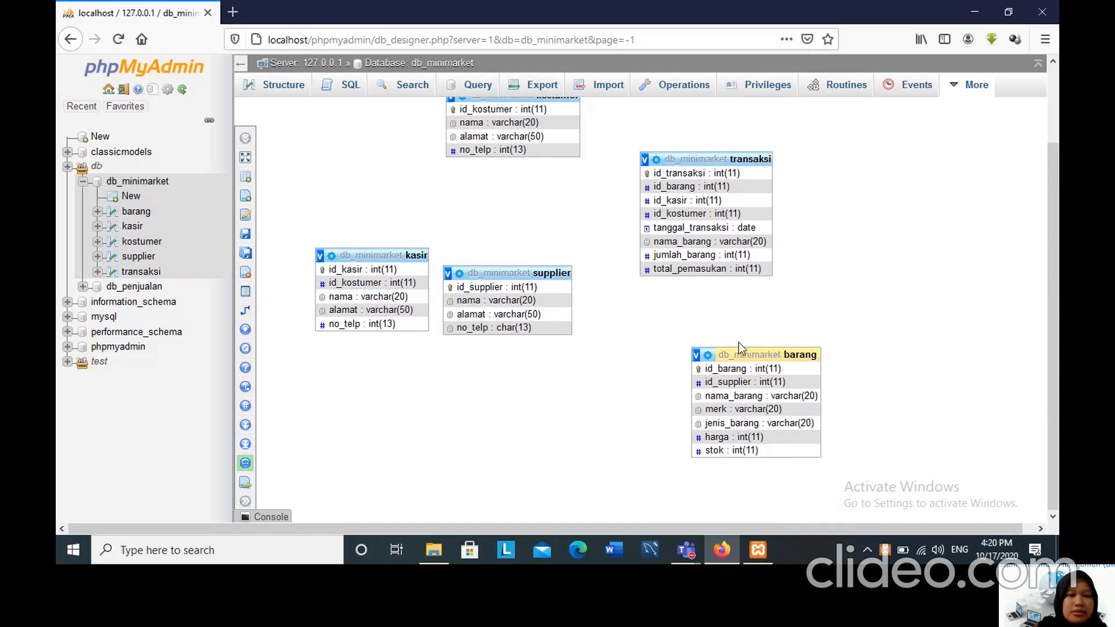
pyautogui.moveTo(258, 317)
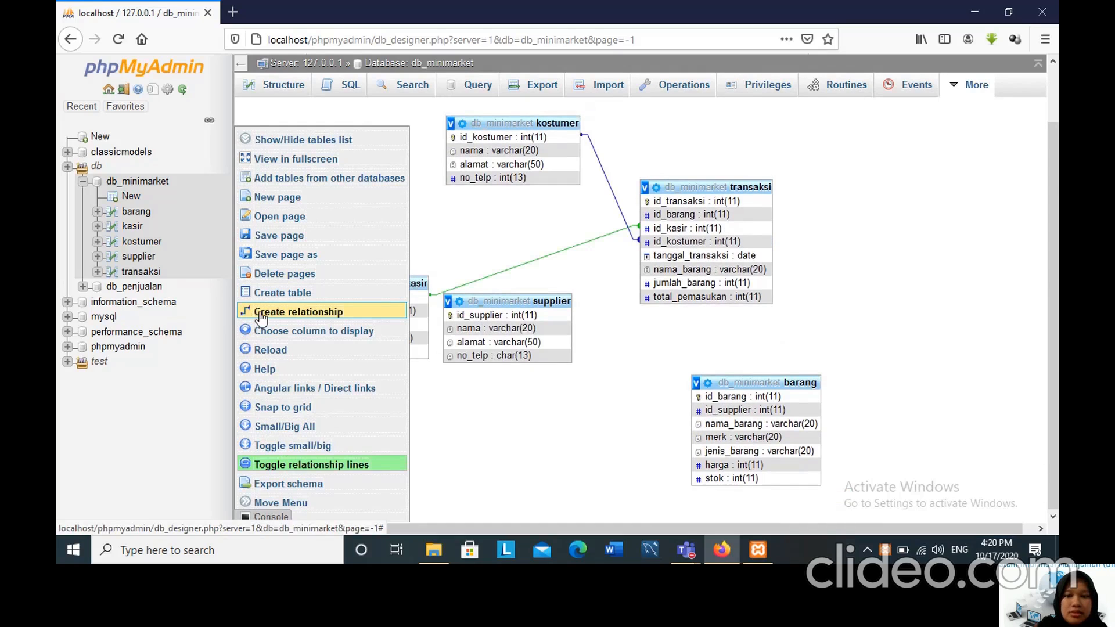
pyautogui.click(260, 316)
pyautogui.click(704, 398)
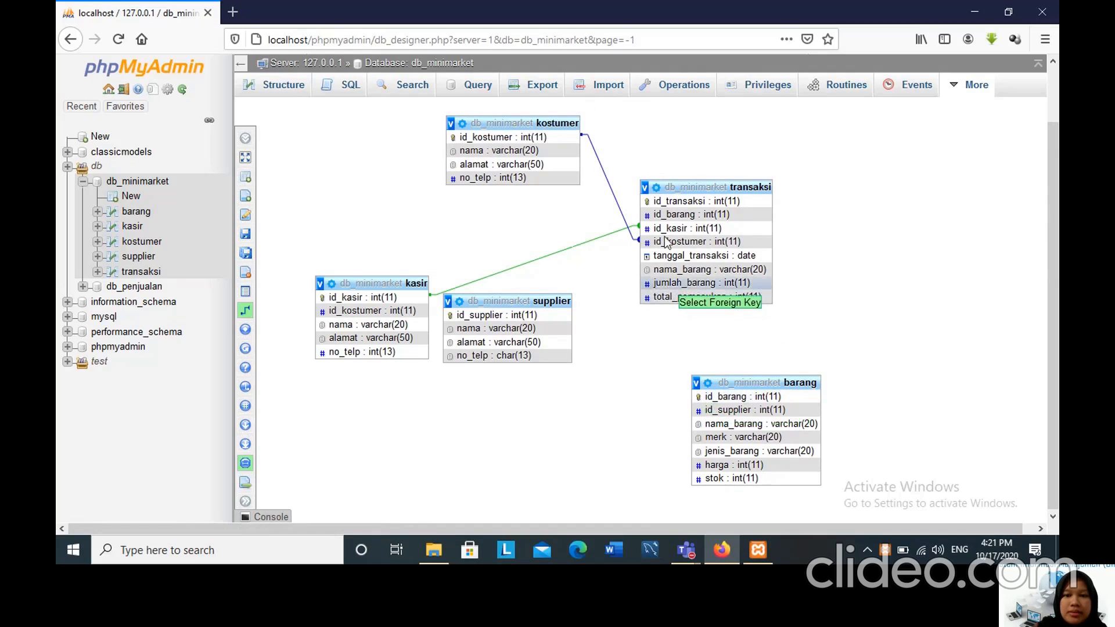
pyautogui.click(674, 216)
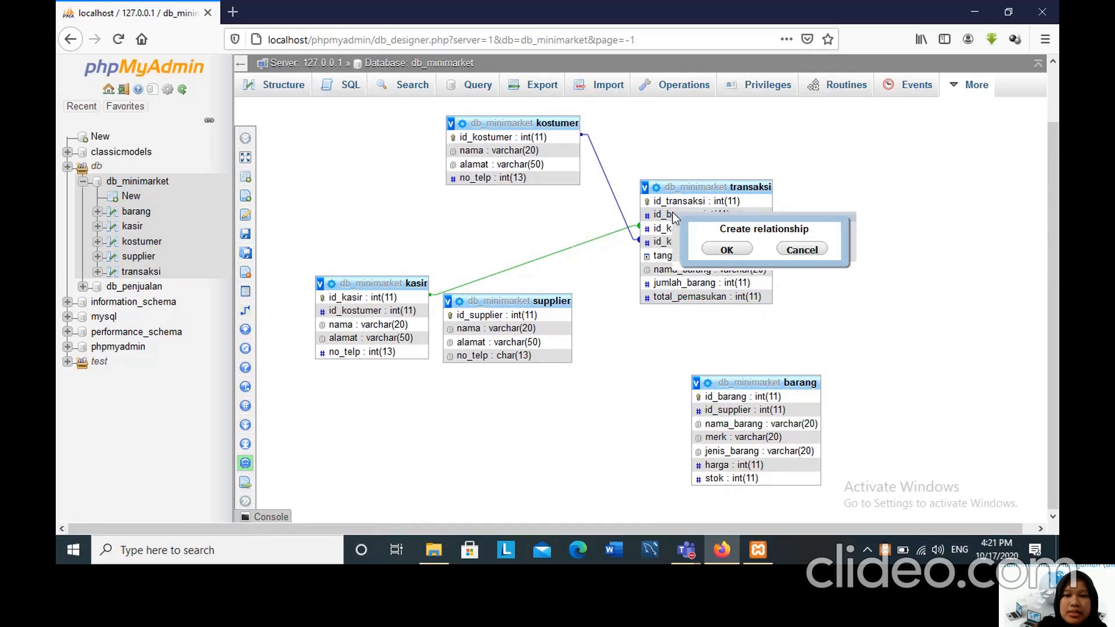
pyautogui.click(725, 251)
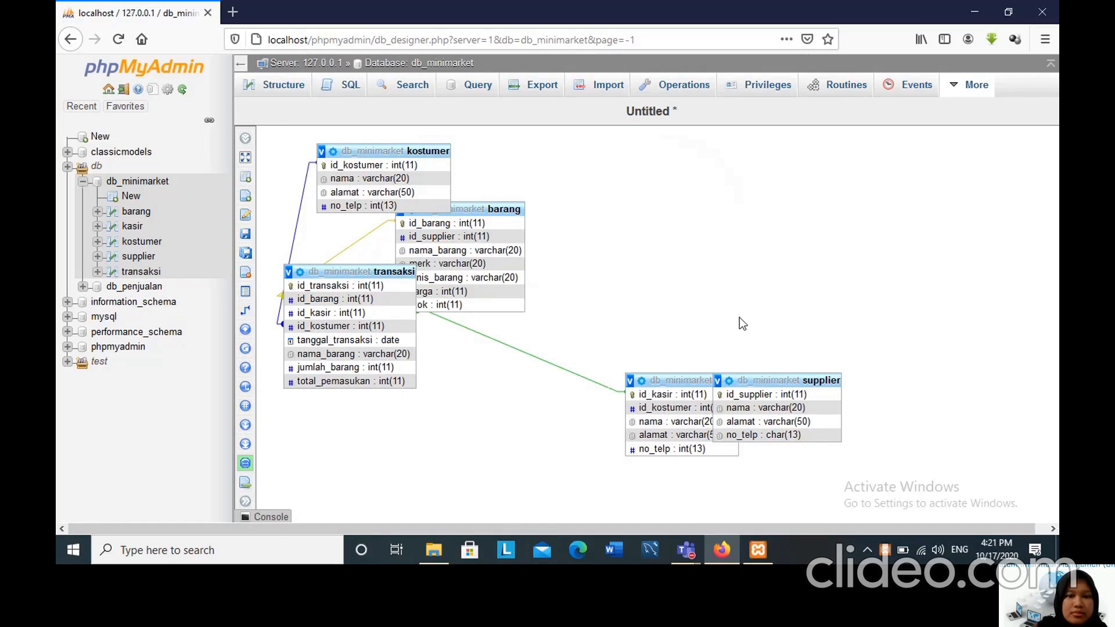
# Move supplier and barang clear of other tables and relate the referenced key id_supplier in supplier to the foreign key id_supplier in barang.
pyautogui.moveTo(748, 382); pyautogui.dragTo(720, 251)
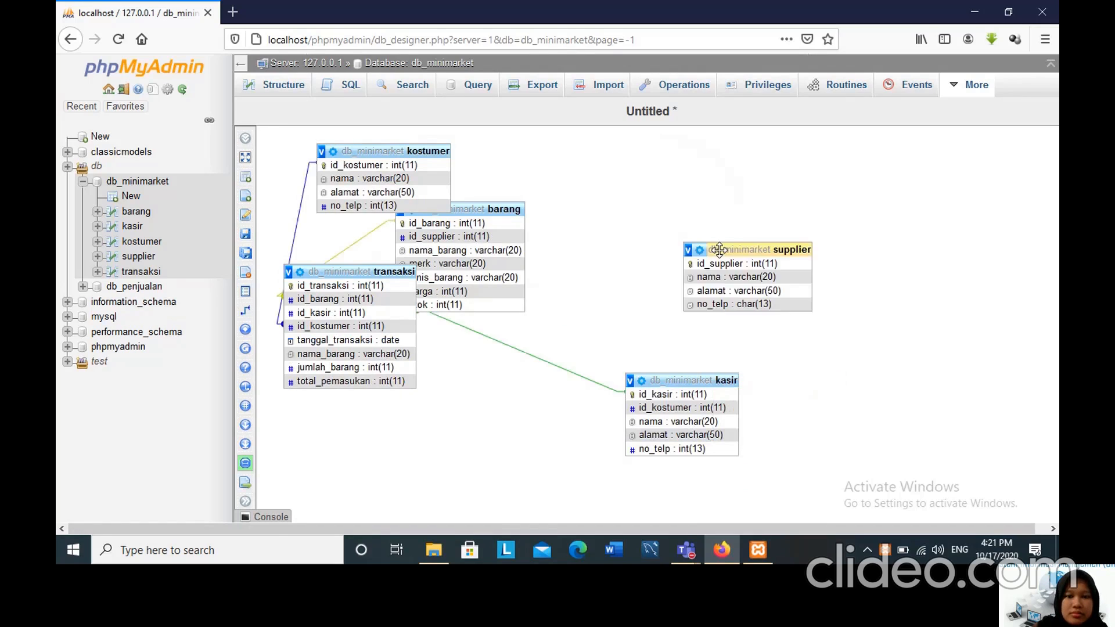
pyautogui.moveTo(487, 208); pyautogui.dragTo(570, 207)
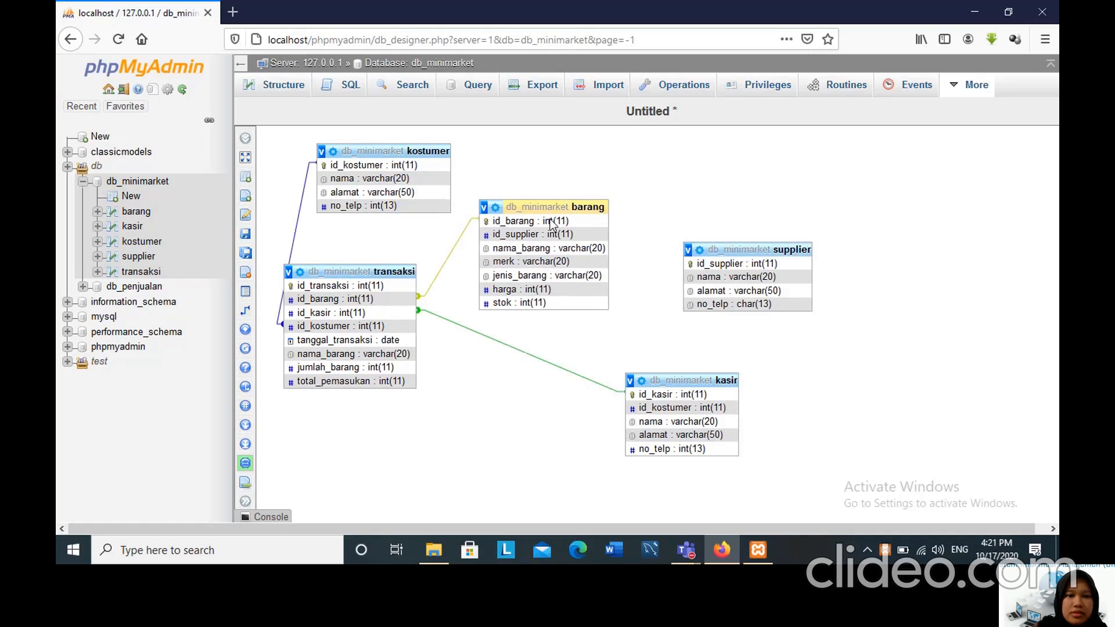
pyautogui.click(279, 311)
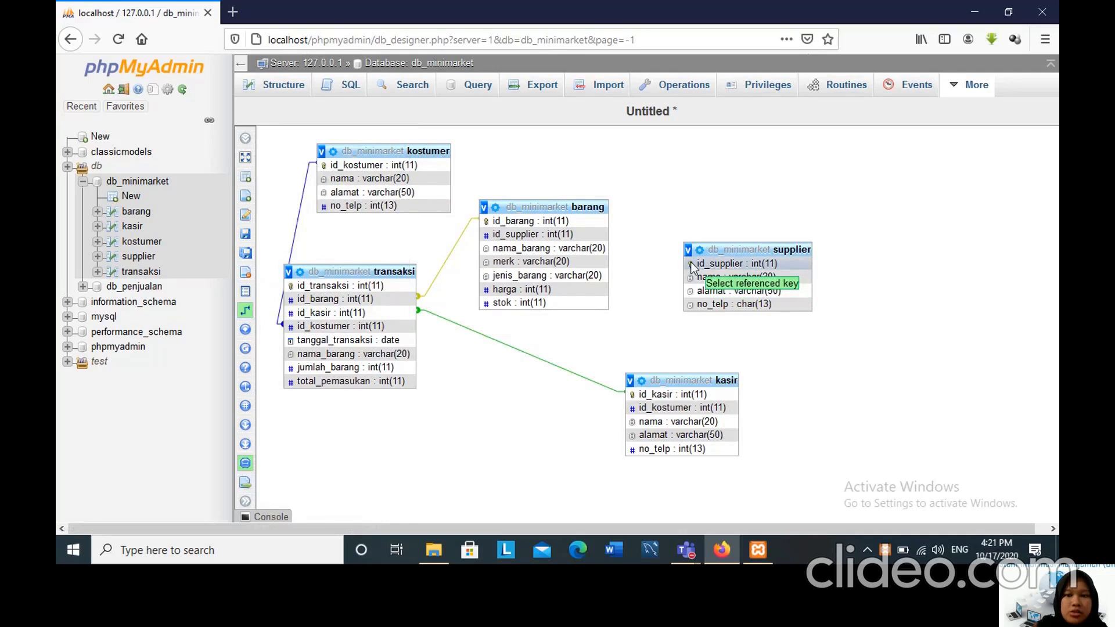
pyautogui.click(691, 263)
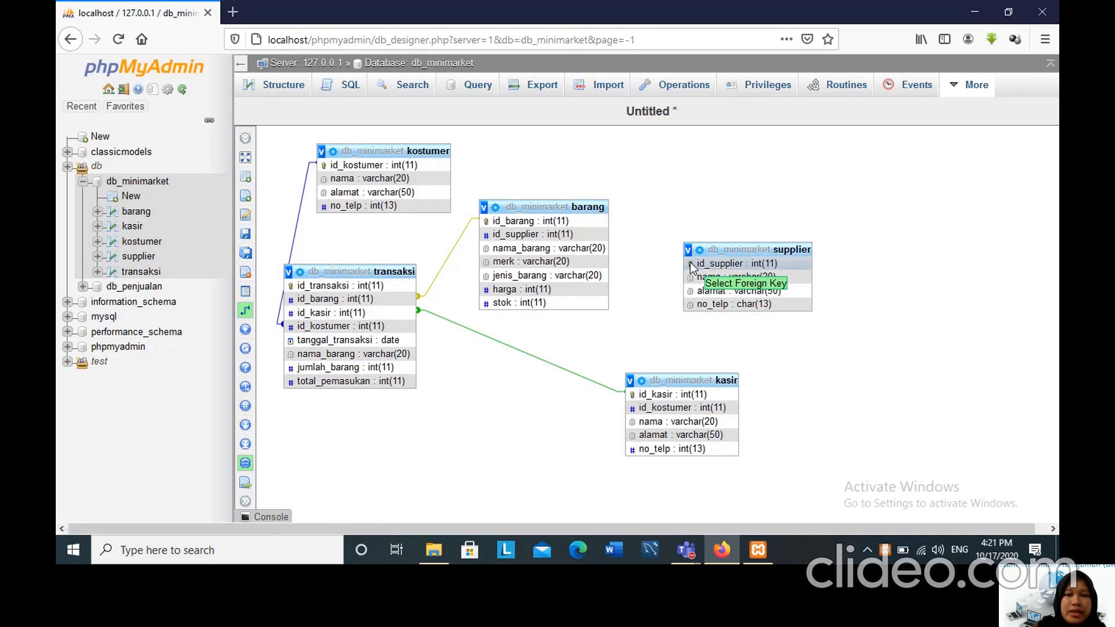
pyautogui.click(492, 234)
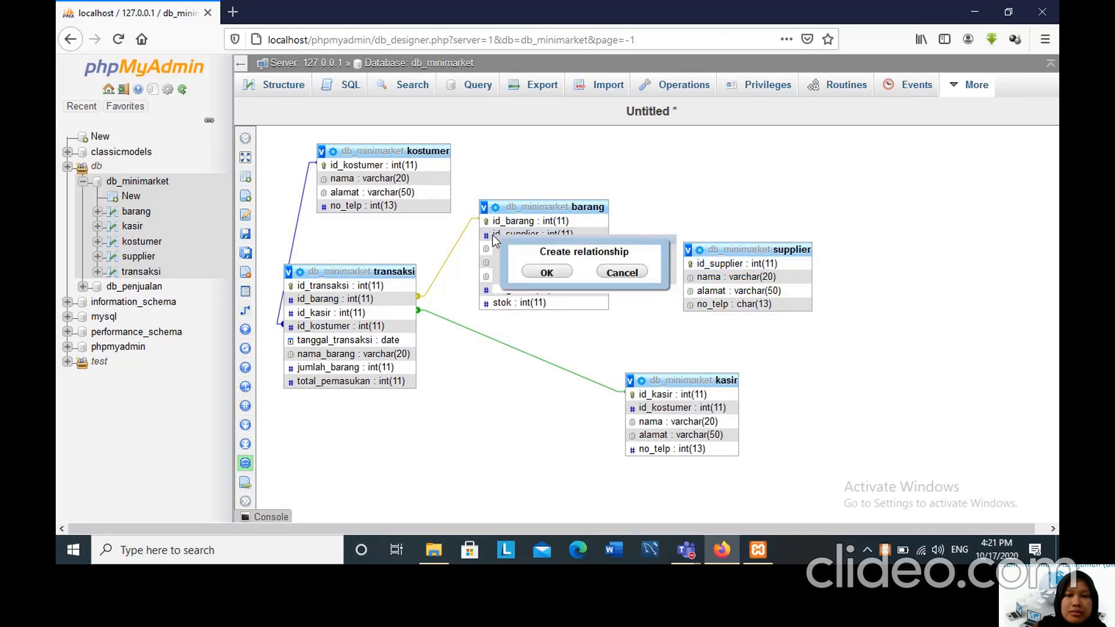
pyautogui.click(546, 273)
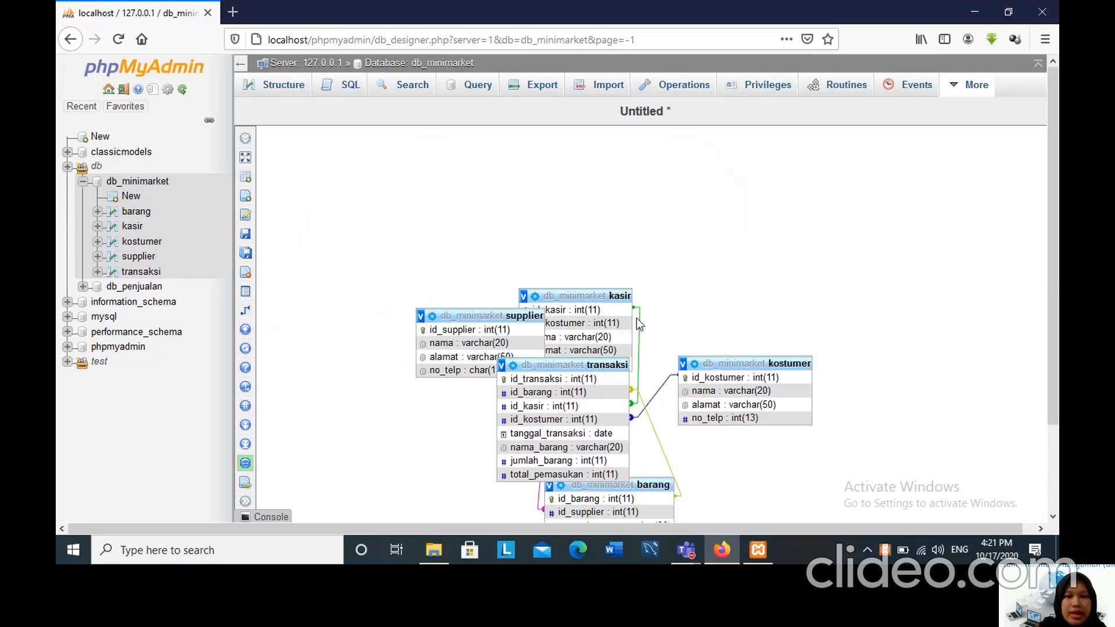
# Arrange the diagram with supplier left of transaksi, kasir to its upper right and kostumer to its lower right.
pyautogui.scroll(-2, 1057, 147)
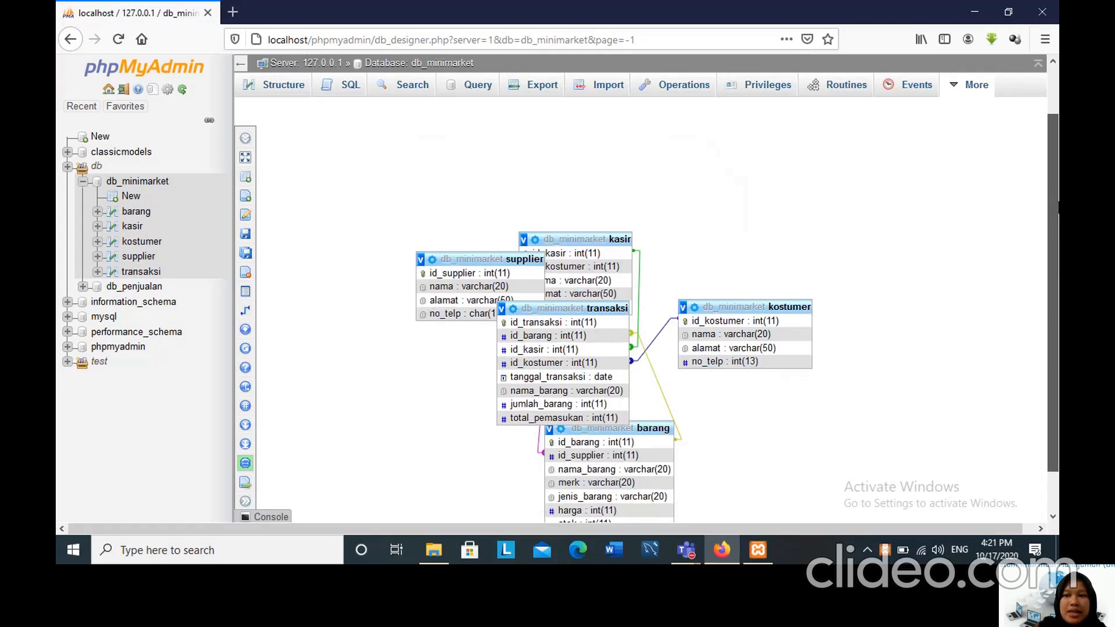
pyautogui.scroll(-1, 511, 232)
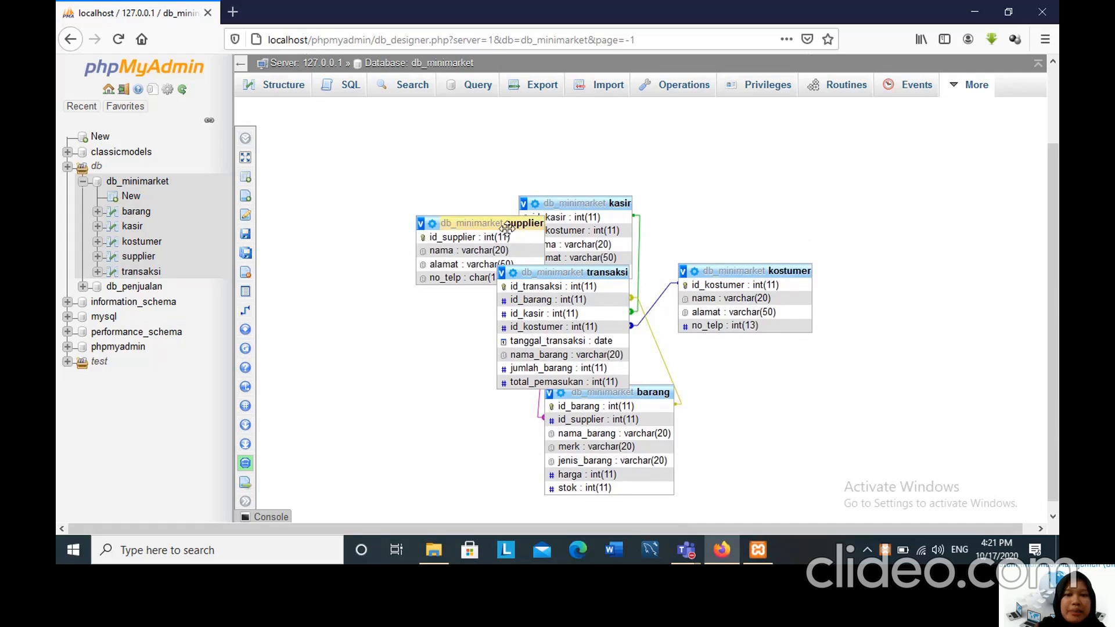
pyautogui.moveTo(505, 223); pyautogui.dragTo(363, 312)
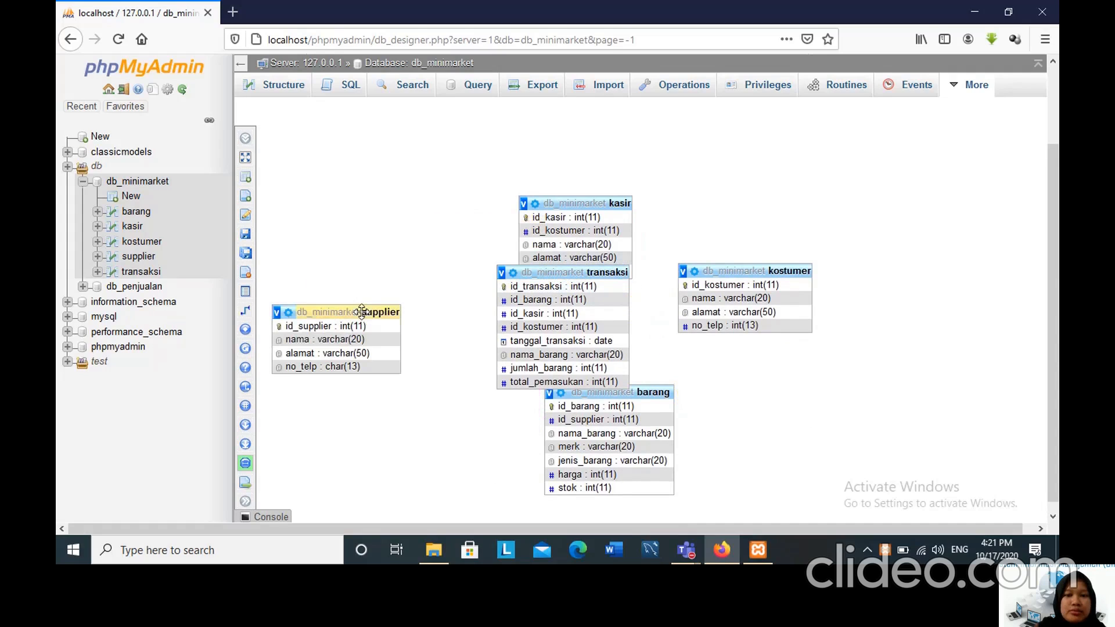
pyautogui.click(567, 203)
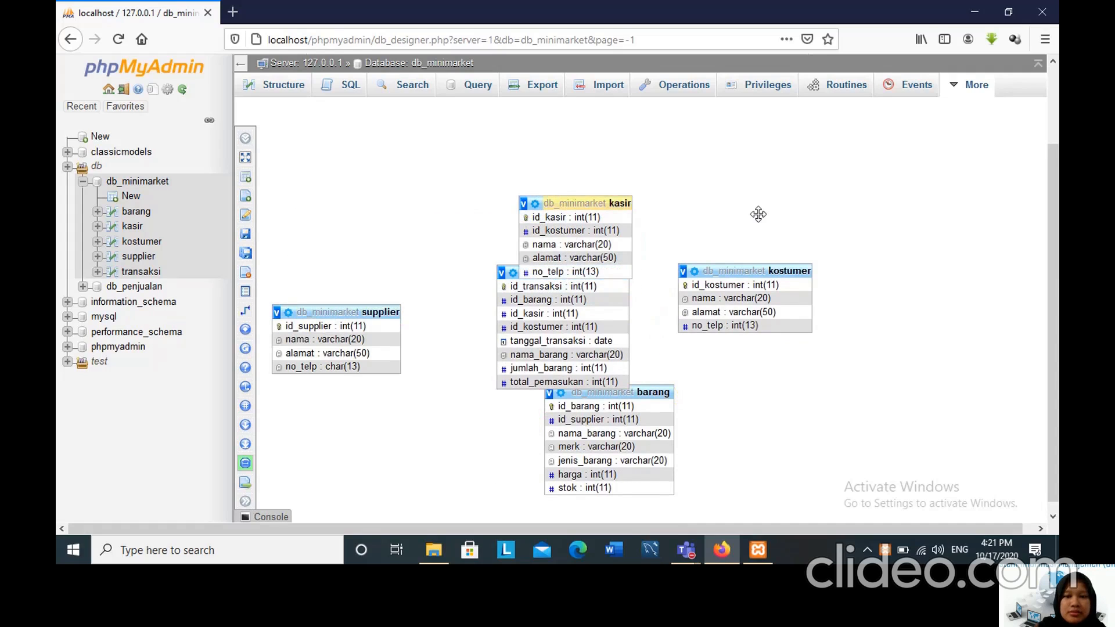
pyautogui.moveTo(759, 214); pyautogui.dragTo(847, 234)
pyautogui.moveTo(599, 273); pyautogui.dragTo(653, 237)
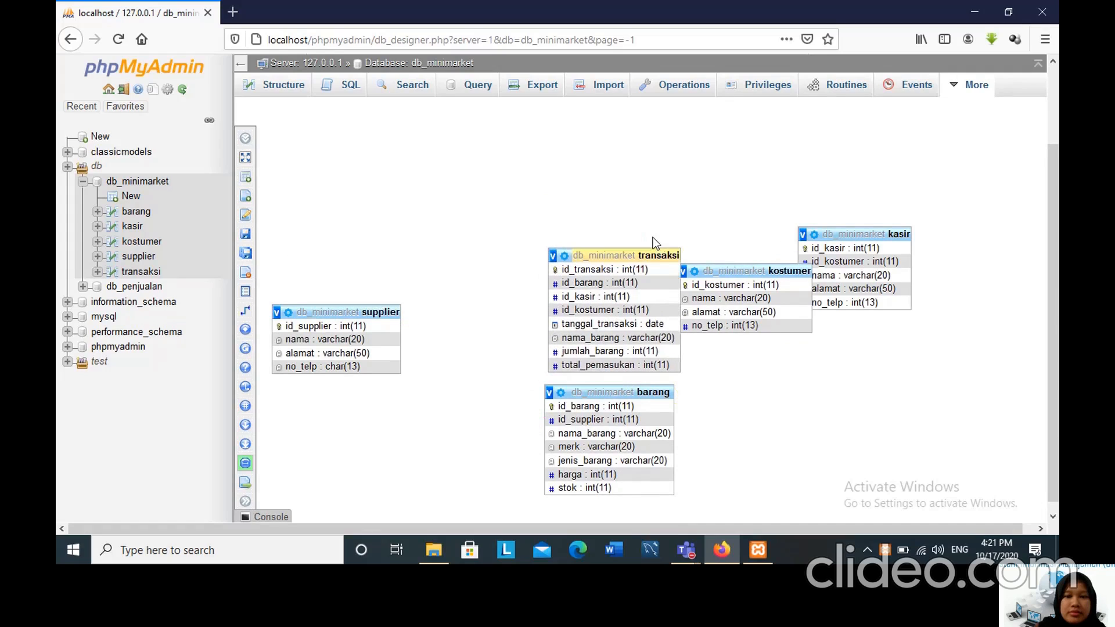
pyautogui.moveTo(842, 234); pyautogui.dragTo(829, 200)
pyautogui.moveTo(771, 273); pyautogui.dragTo(880, 371)
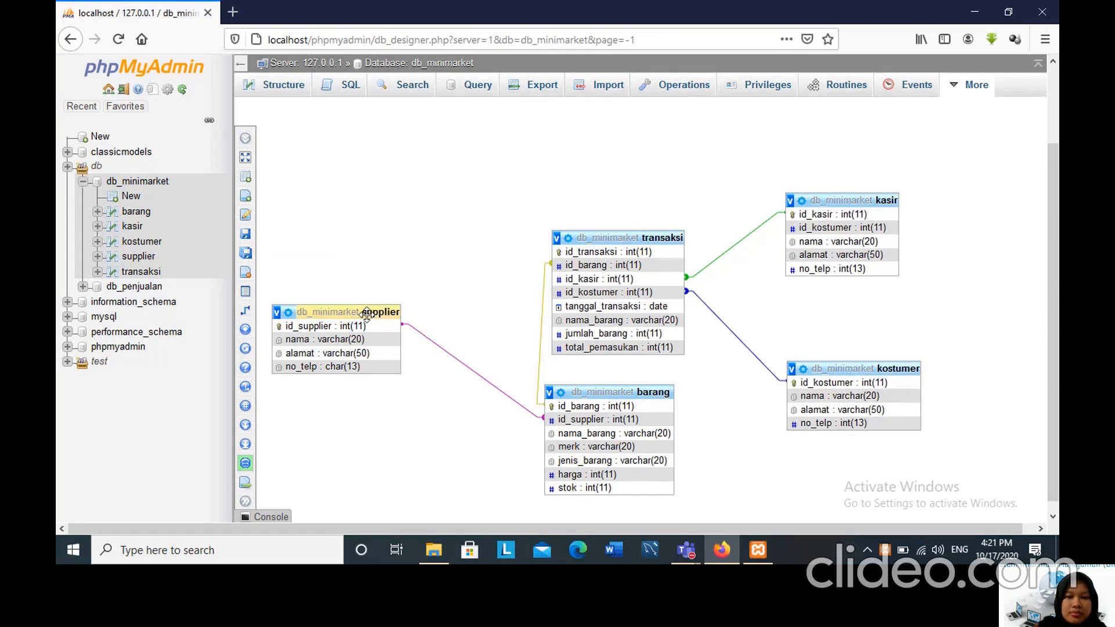
# Place the supplier table to the upper left of transaksi and the barang table directly below supplier.
pyautogui.moveTo(366, 314); pyautogui.dragTo(405, 168)
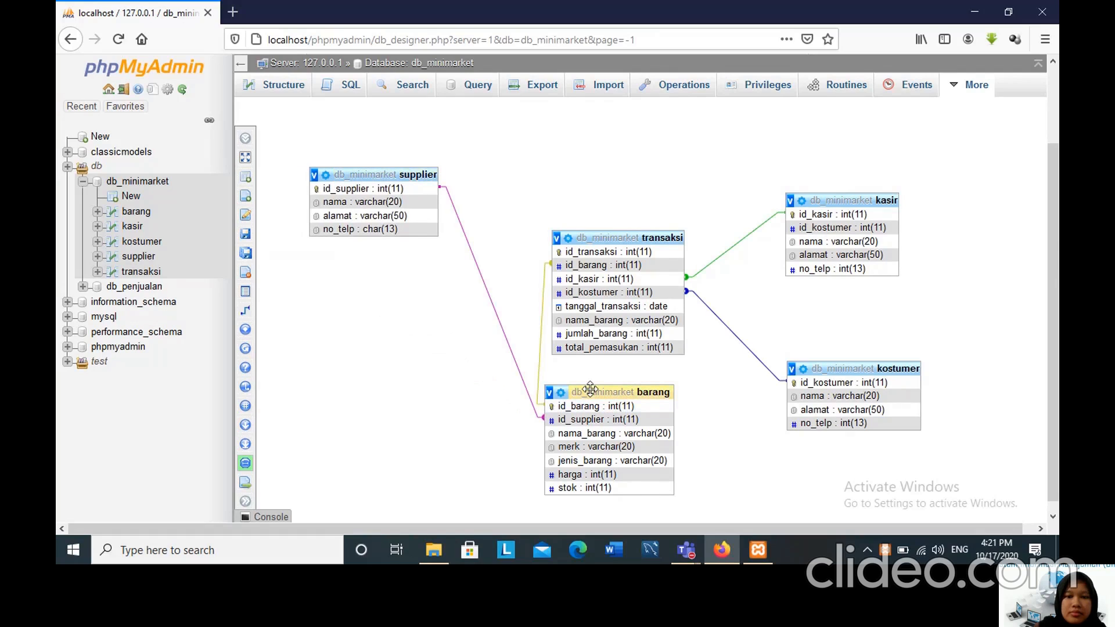
pyautogui.moveTo(590, 389); pyautogui.dragTo(405, 373)
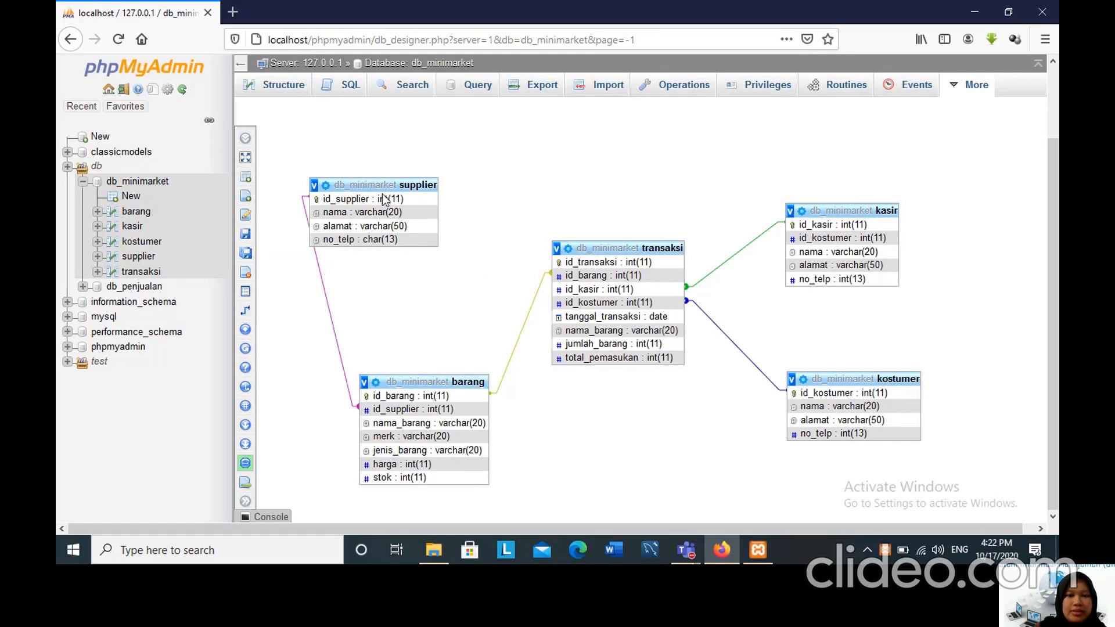
pyautogui.moveTo(385, 187); pyautogui.dragTo(443, 198)
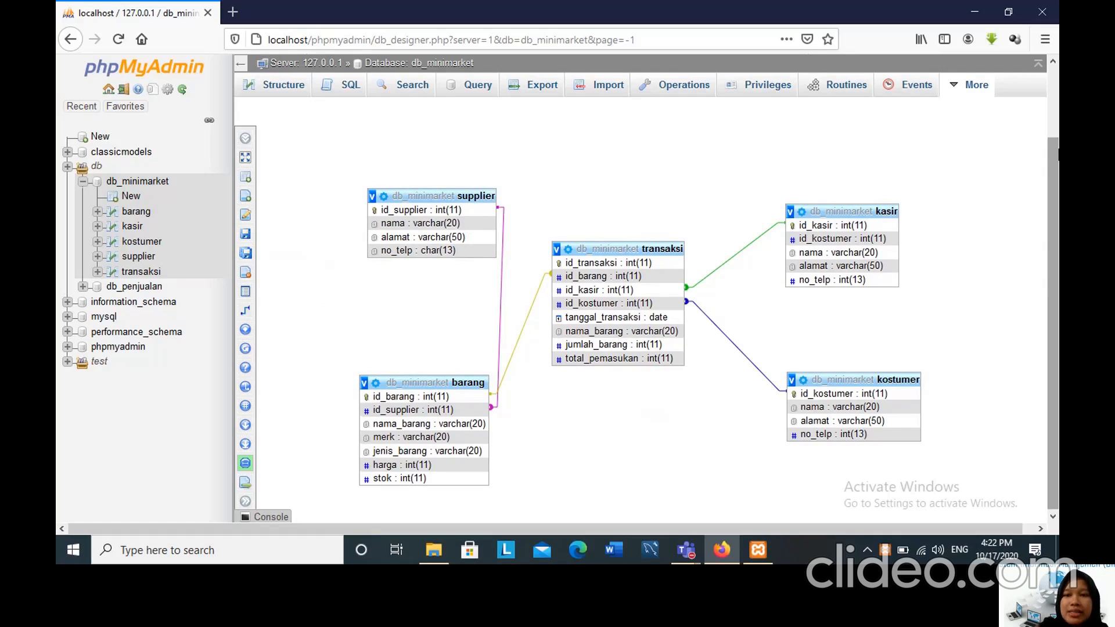
pyautogui.moveTo(1058, 154); pyautogui.dragTo(1058, 155)
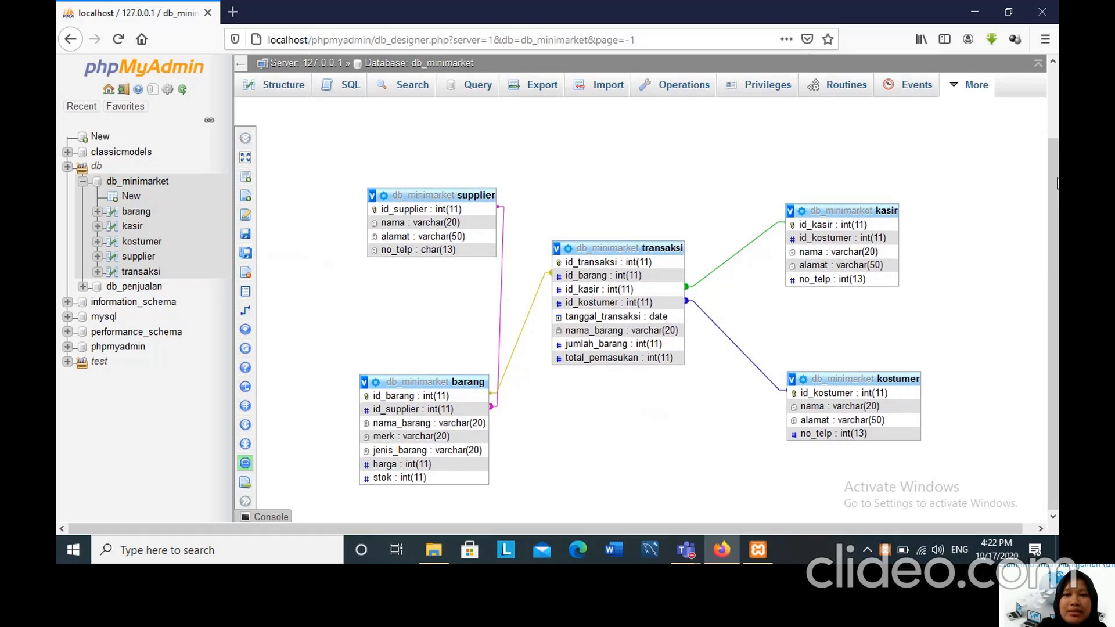
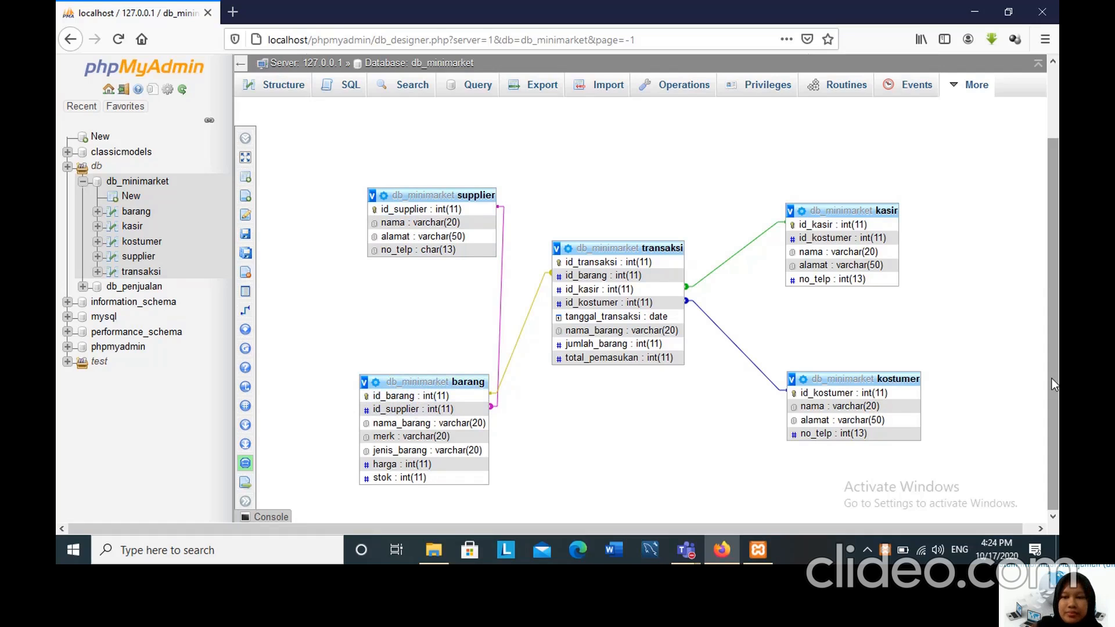
# Save the arranged Designer diagram as a page named db_minimarket.
pyautogui.scroll(2, 1050, 301)
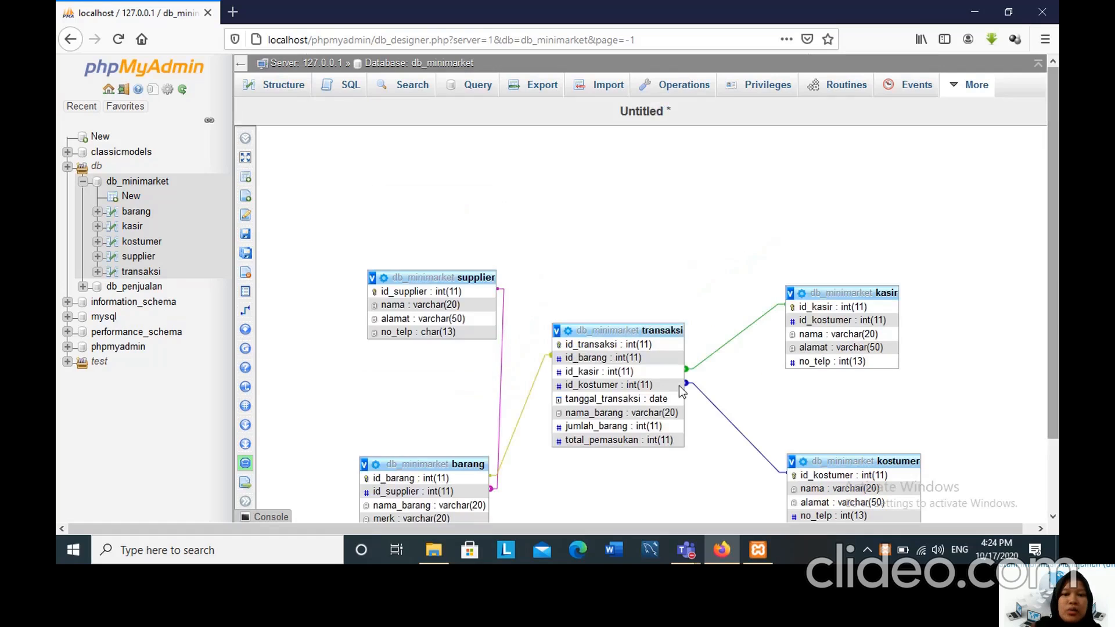
pyautogui.scroll(-2, 737, 317)
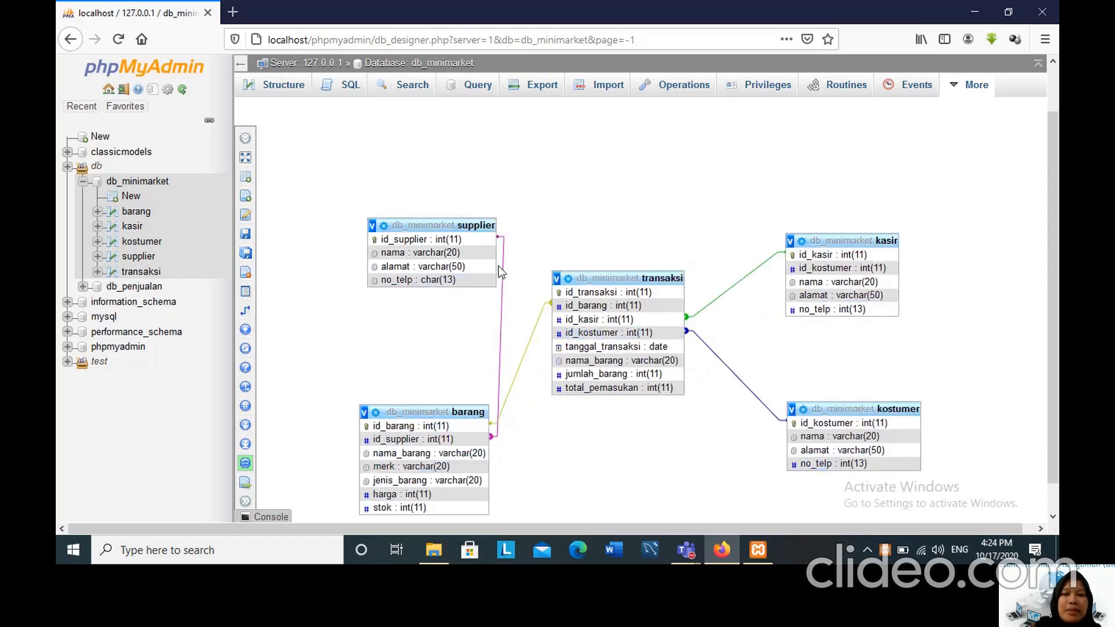
pyautogui.moveTo(1053, 363); pyautogui.dragTo(1052, 349)
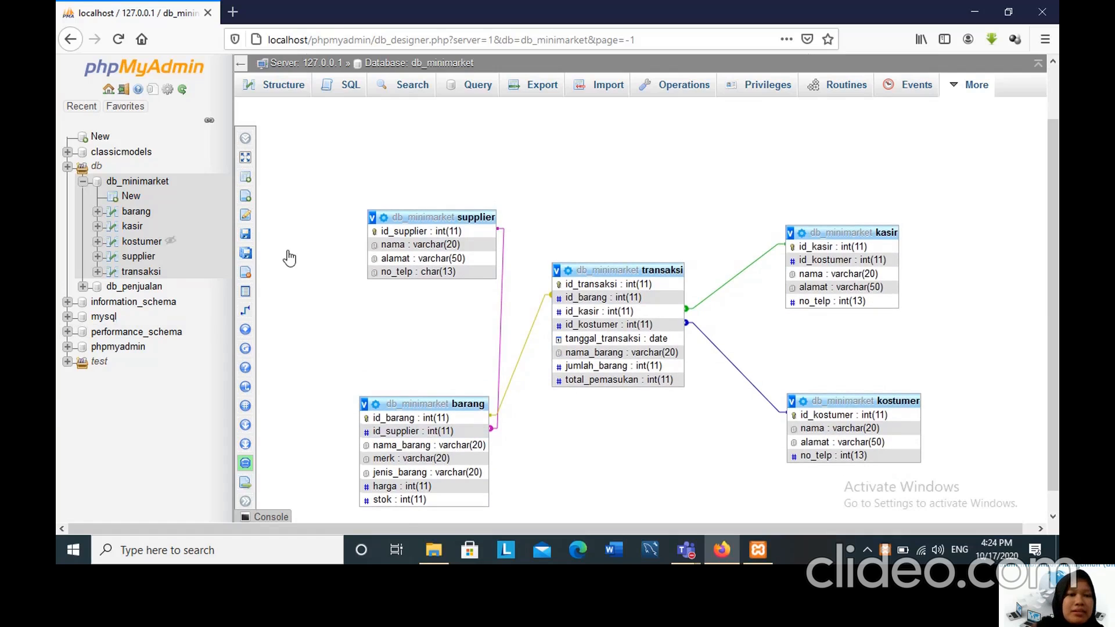
pyautogui.moveTo(290, 245)
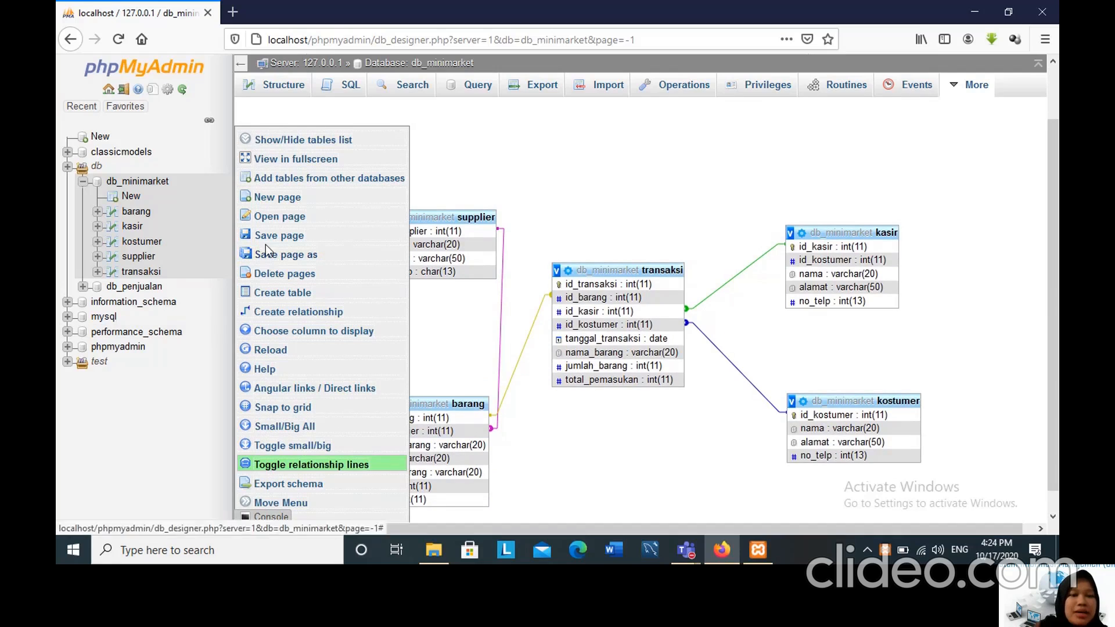
pyautogui.click(262, 239)
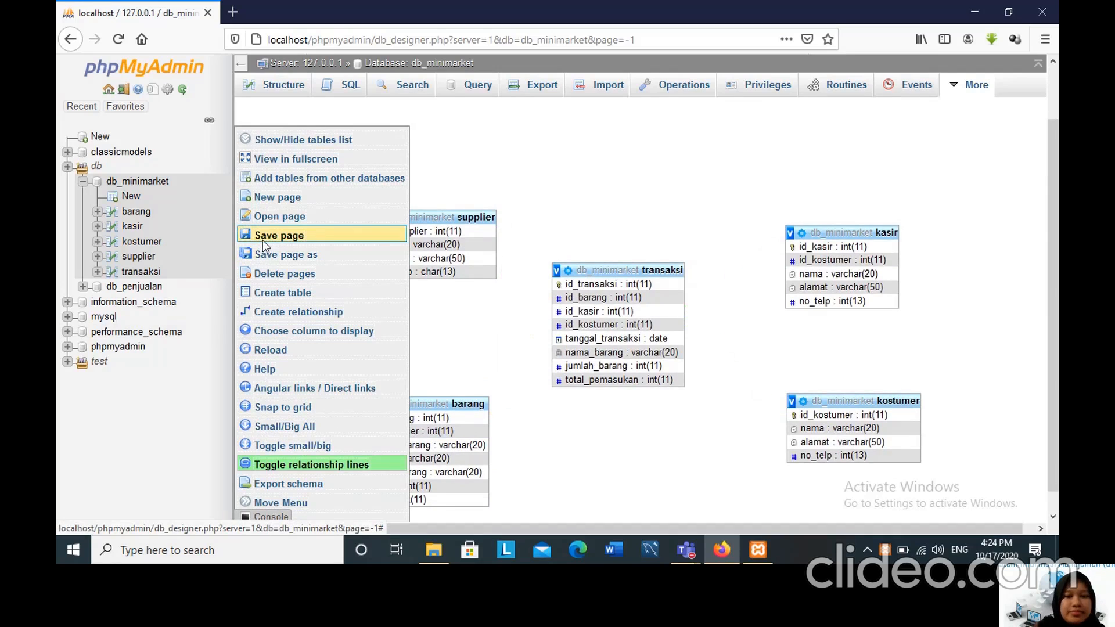
pyautogui.write('db')
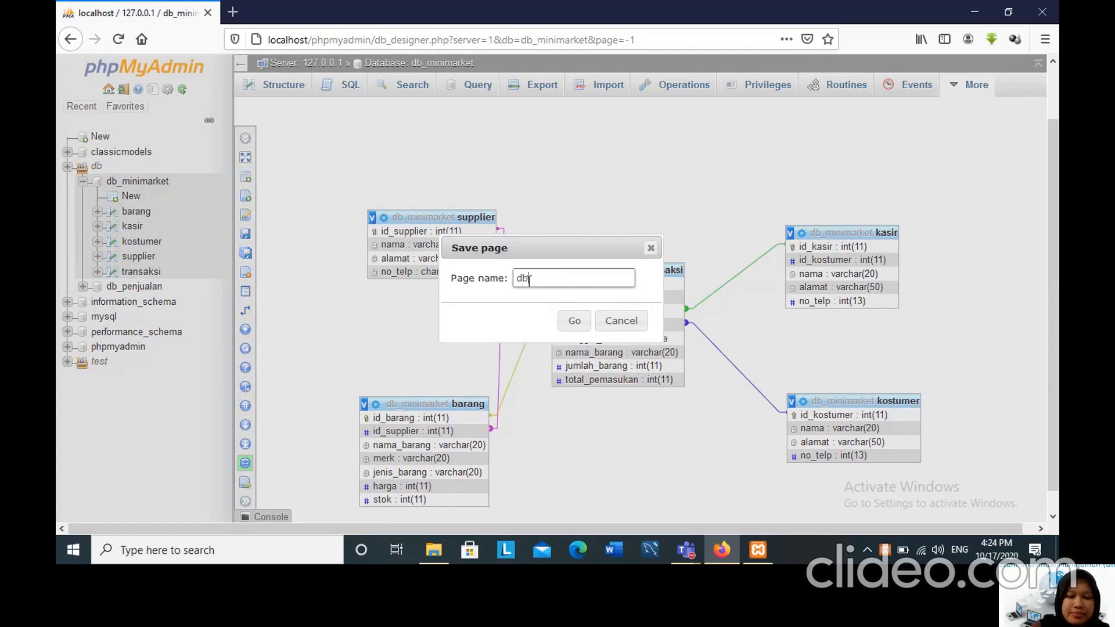
pyautogui.write('_minimarket')
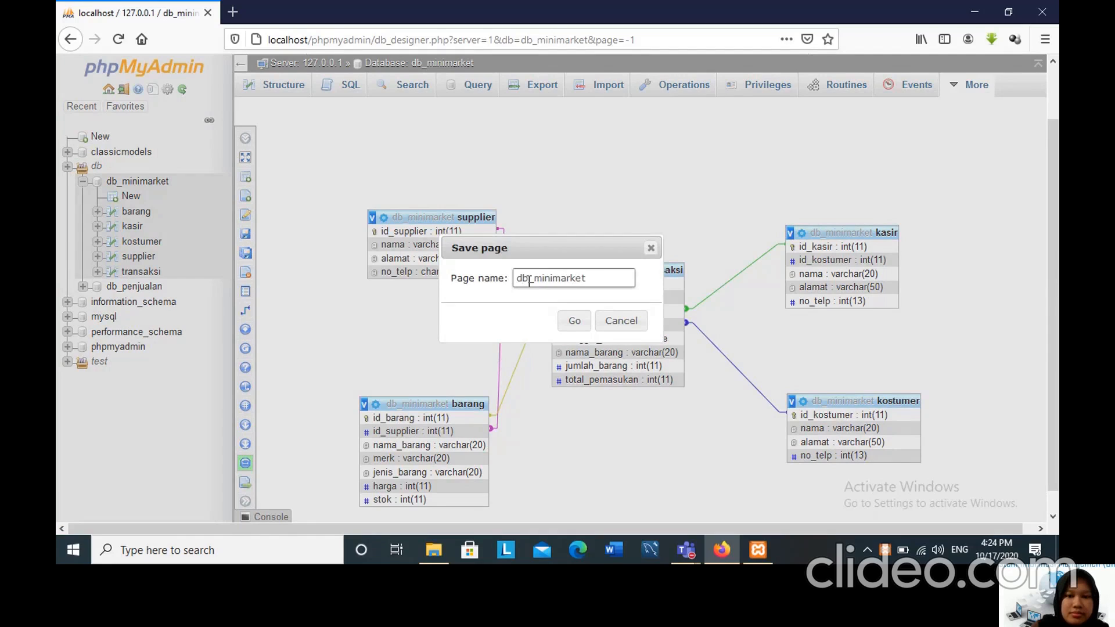
pyautogui.click(572, 325)
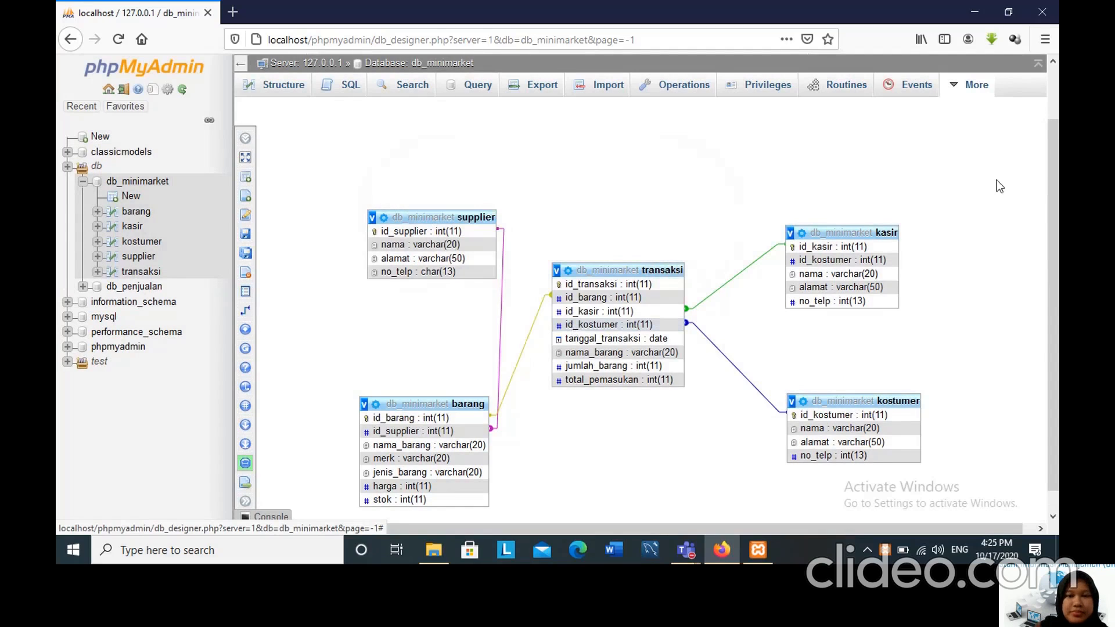
pyautogui.scroll(-1, 1050, 163)
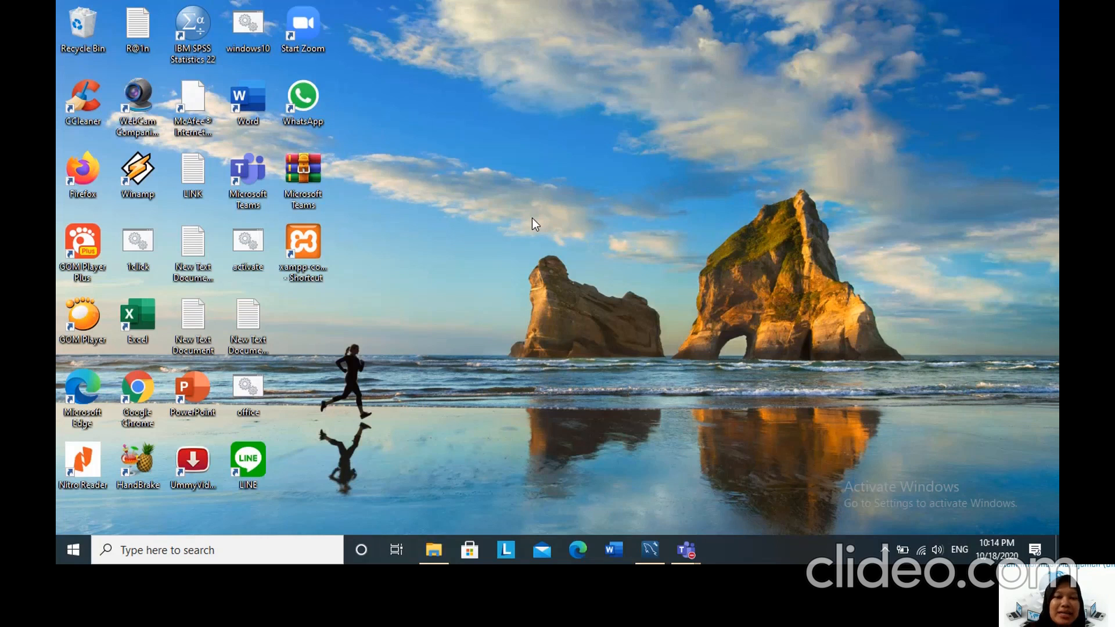
# Open the XAMPP Control Panel, start the Apache and MySQL modules, and minimize it.
pyautogui.click(303, 244)
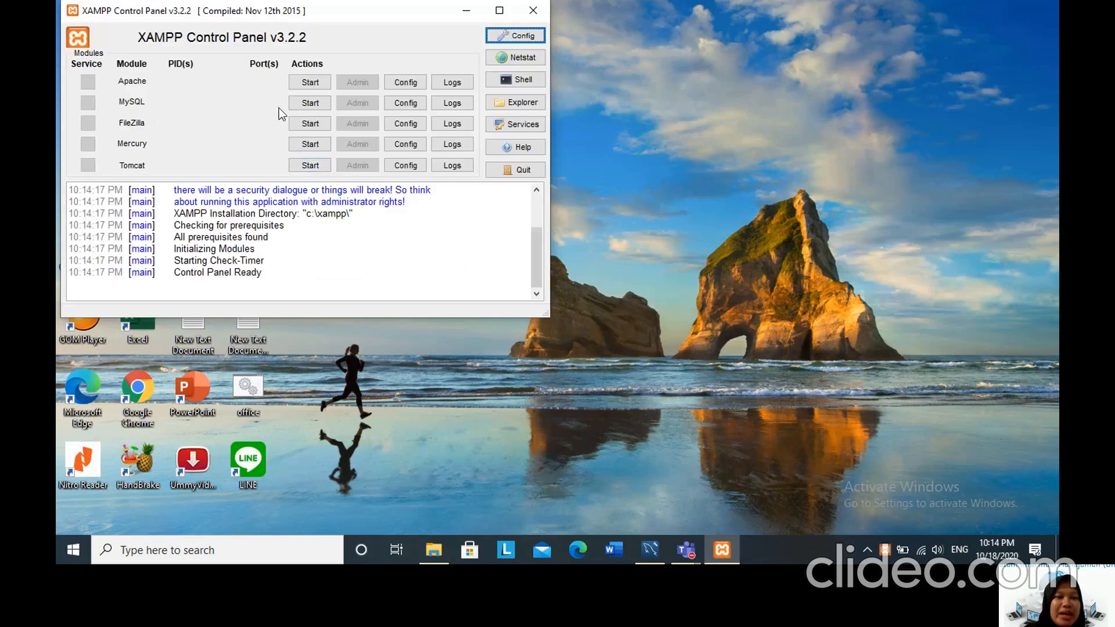
pyautogui.click(298, 83)
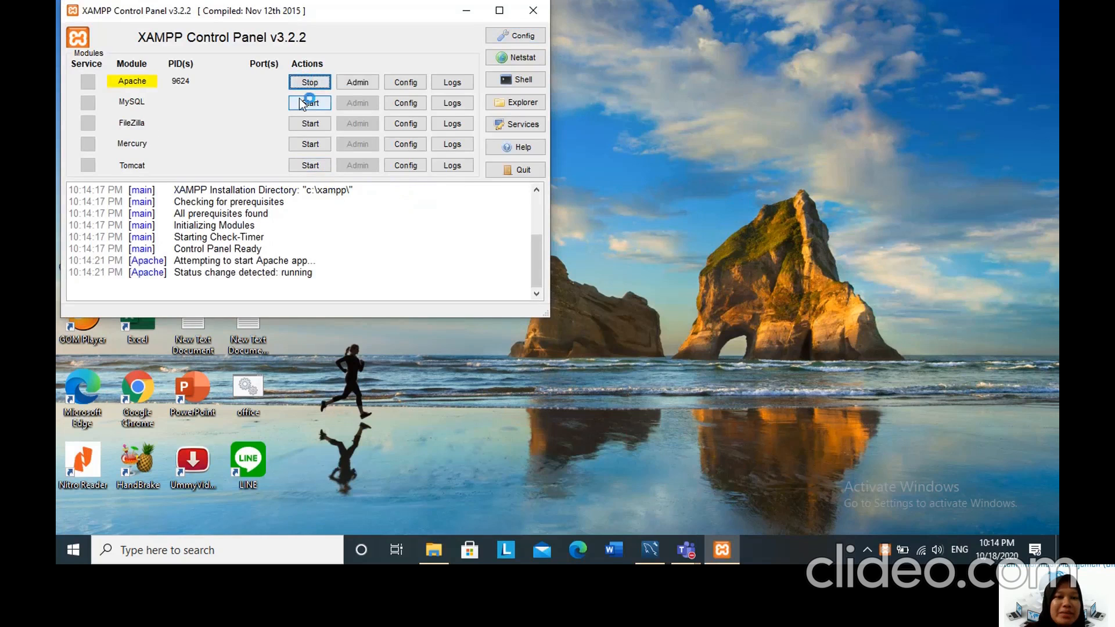
pyautogui.click(304, 106)
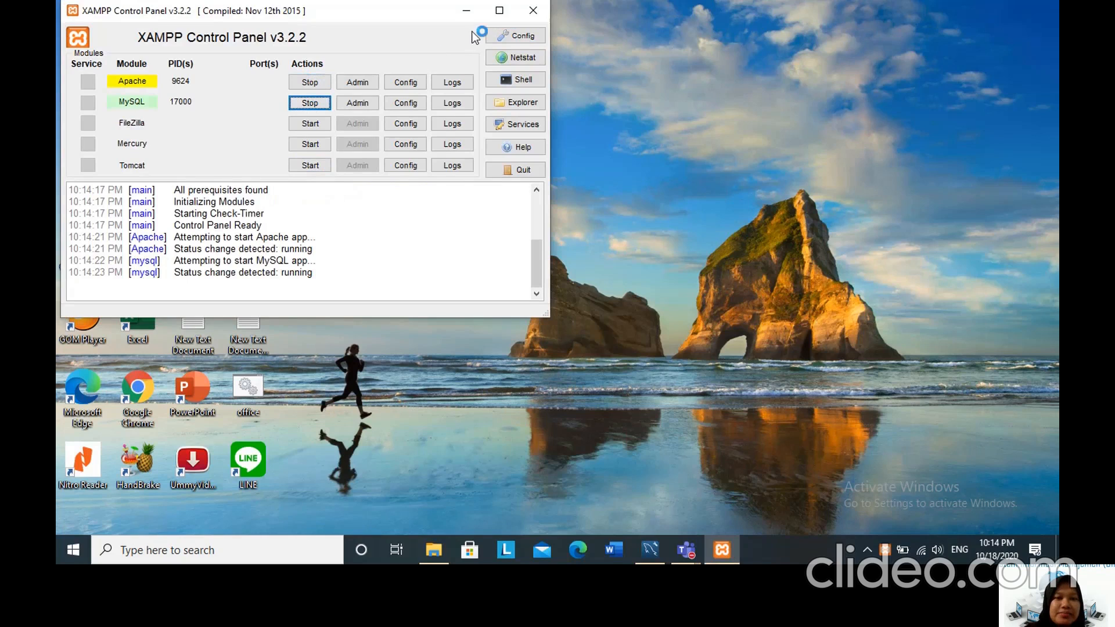
pyautogui.click(466, 10)
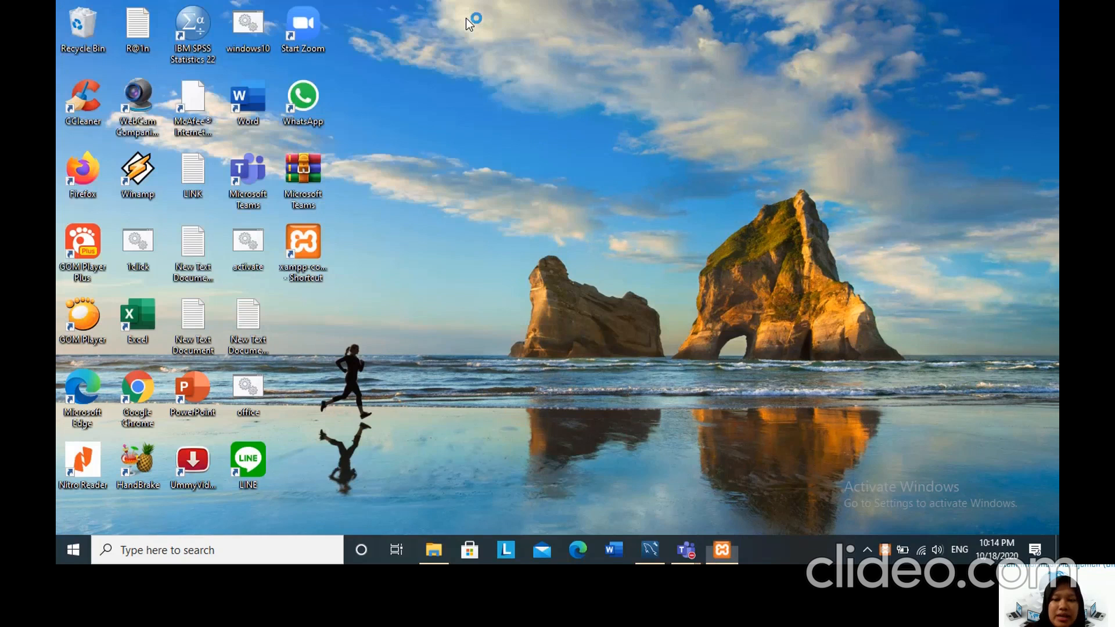
# Switch to MySQL Workbench and create a new model.
pyautogui.moveTo(651, 545)
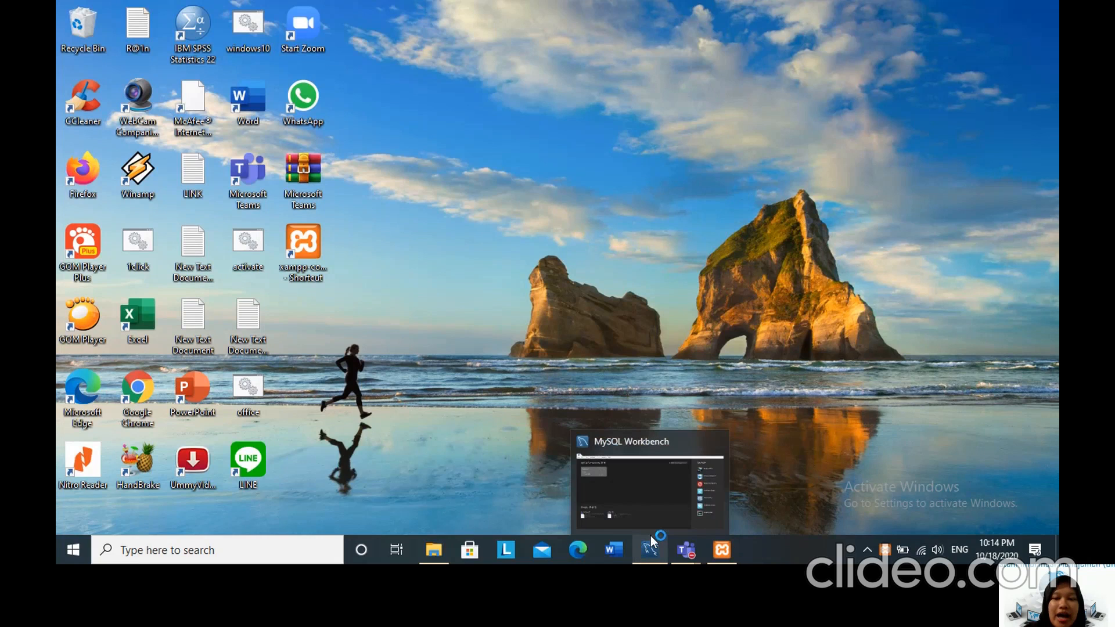
pyautogui.click(650, 535)
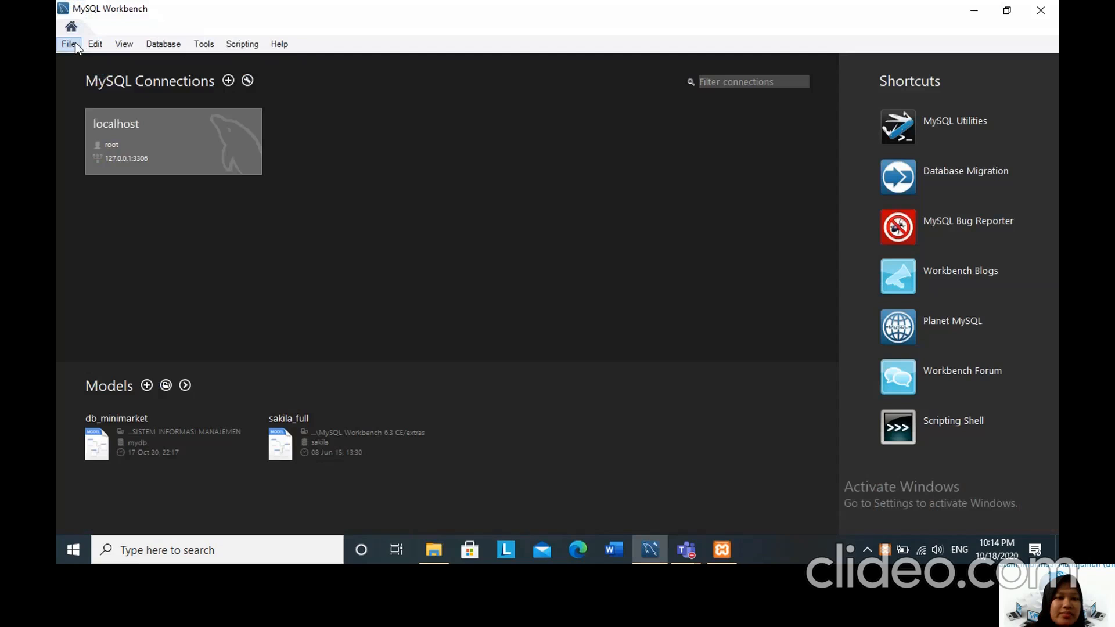
pyautogui.click(69, 43)
pyautogui.click(75, 44)
pyautogui.click(72, 44)
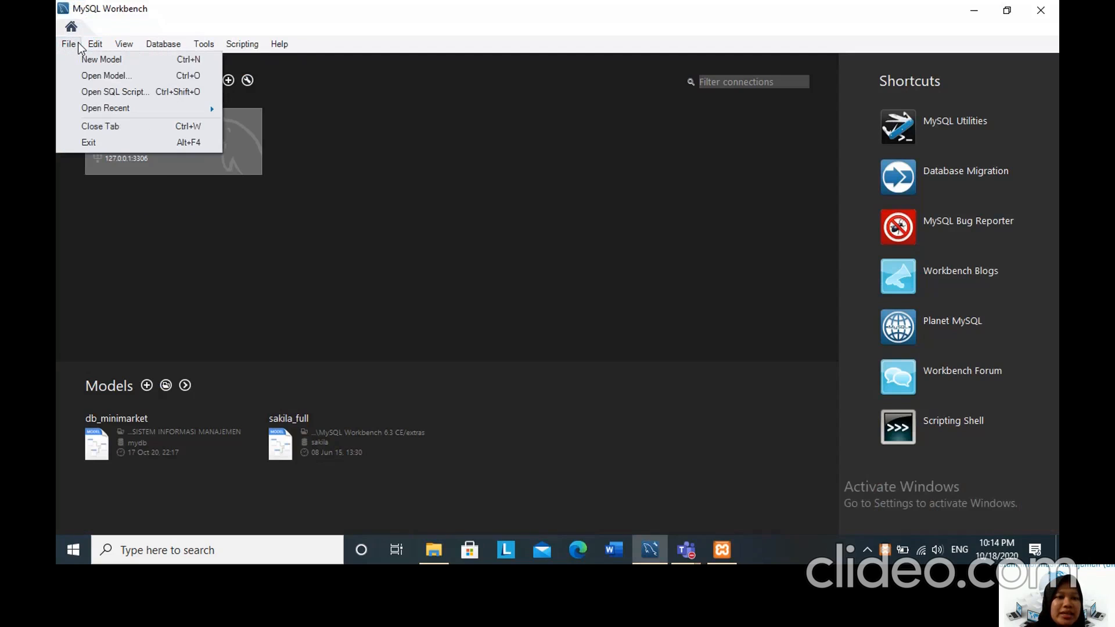
pyautogui.click(82, 60)
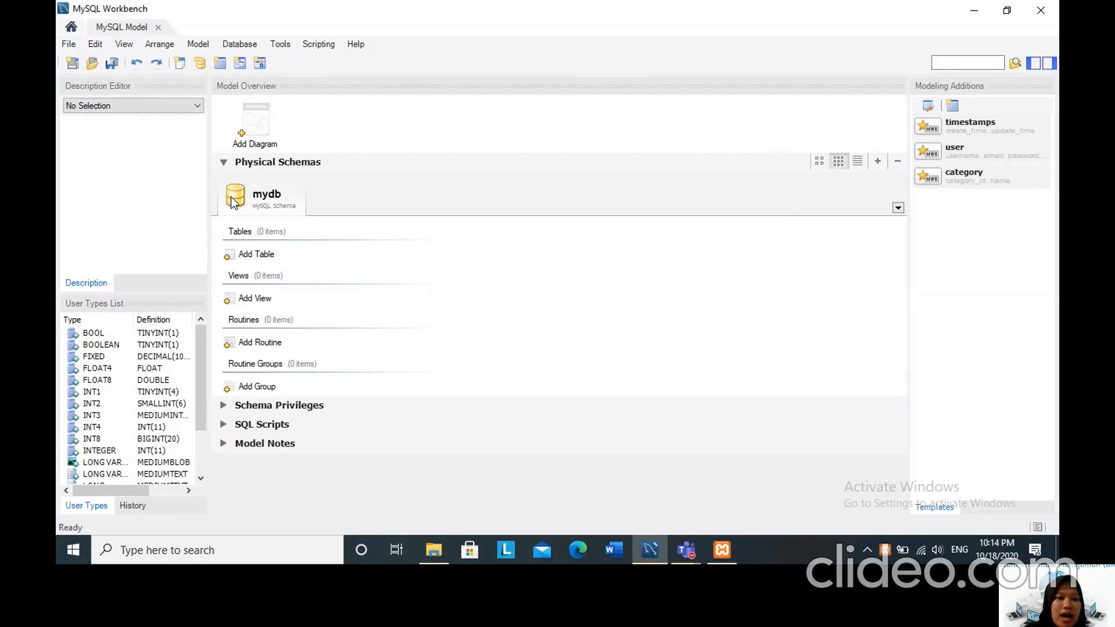
# Rename the mydb schema as db_minimarket and close its schema editor.
pyautogui.doubleClick(265, 197)
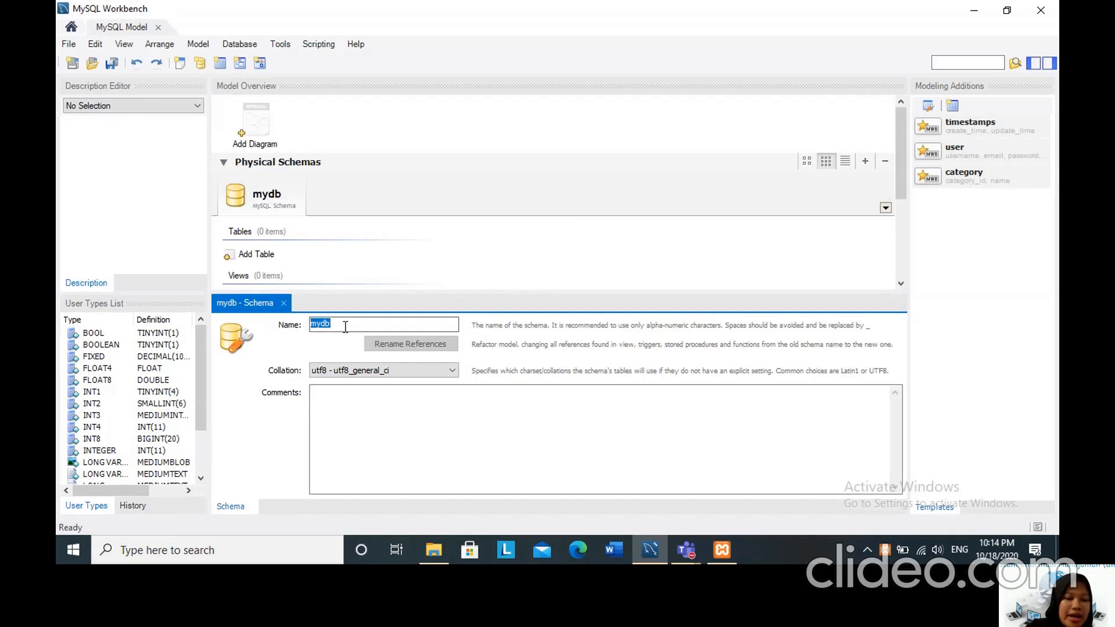
pyautogui.write('dv')
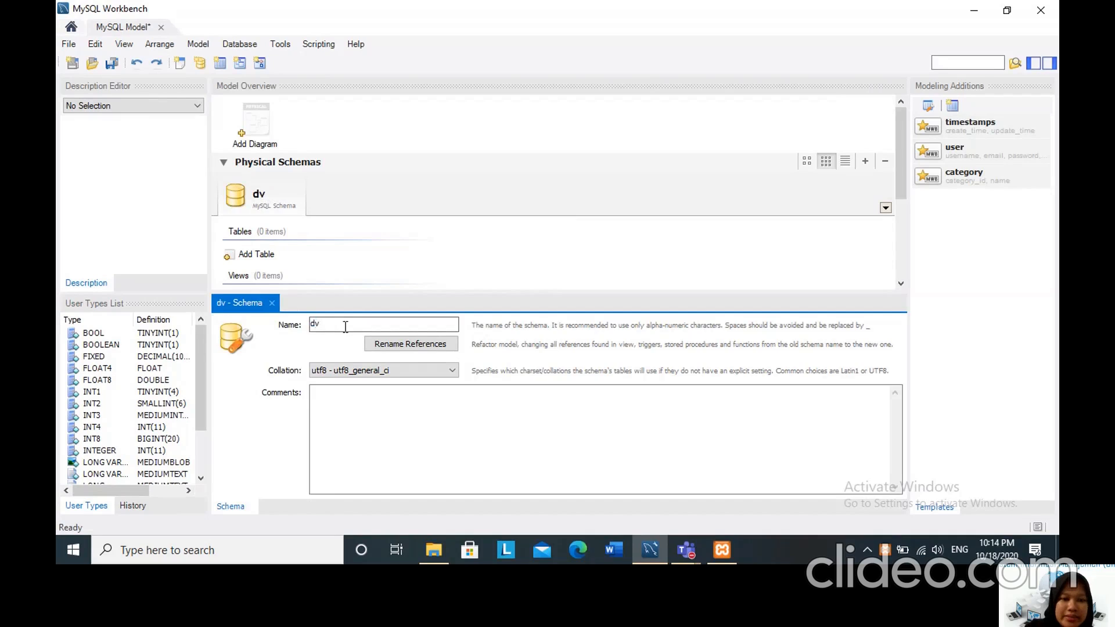
pyautogui.press('BackSpace')
pyautogui.write('b_mini')
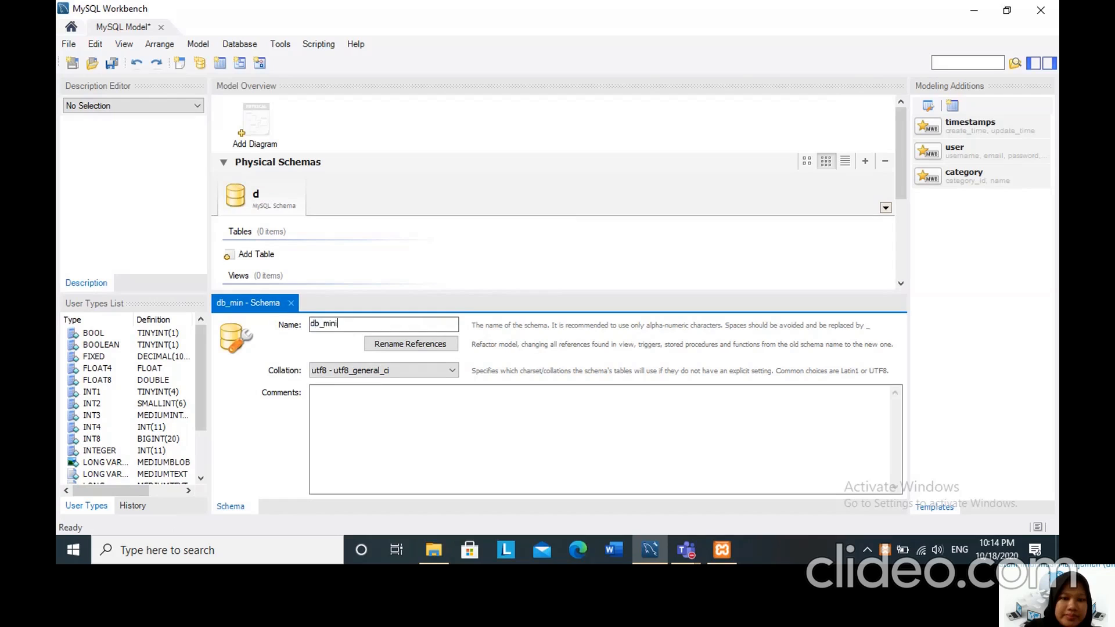
pyautogui.write('market')
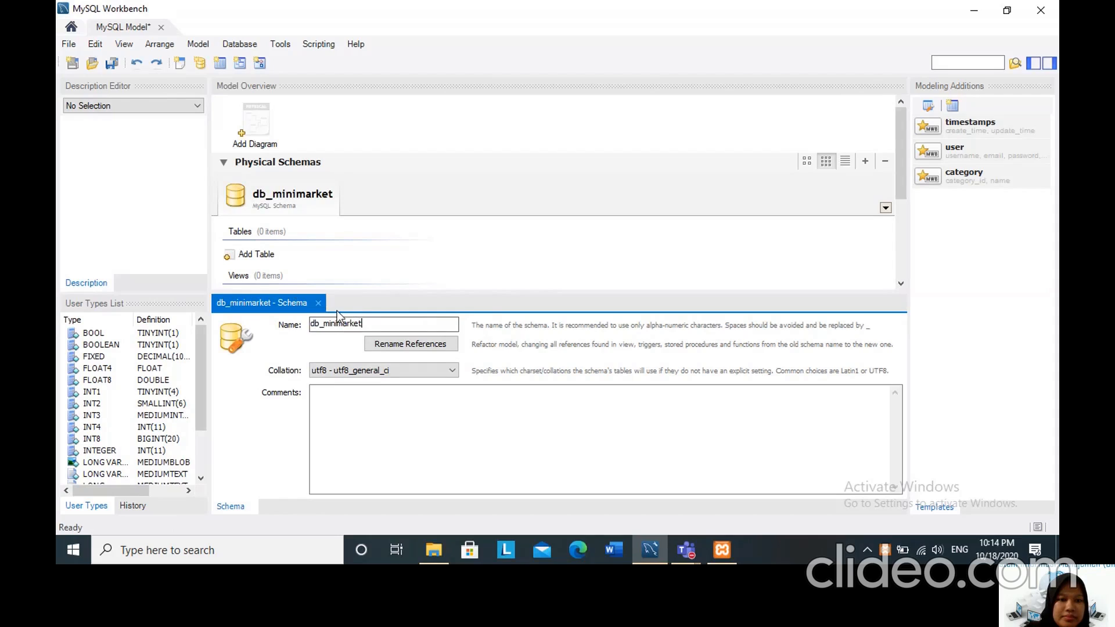
pyautogui.click(319, 303)
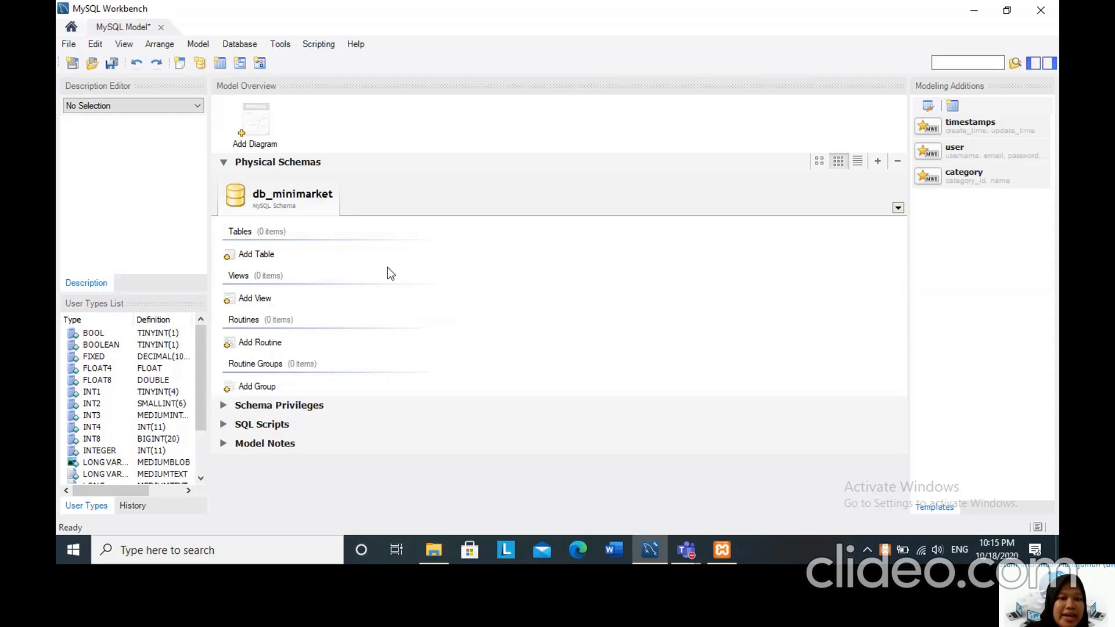
# Add a table named kostumer to db_minimarket with an INT column idkostumer as its not-null primary key.
pyautogui.click(227, 254)
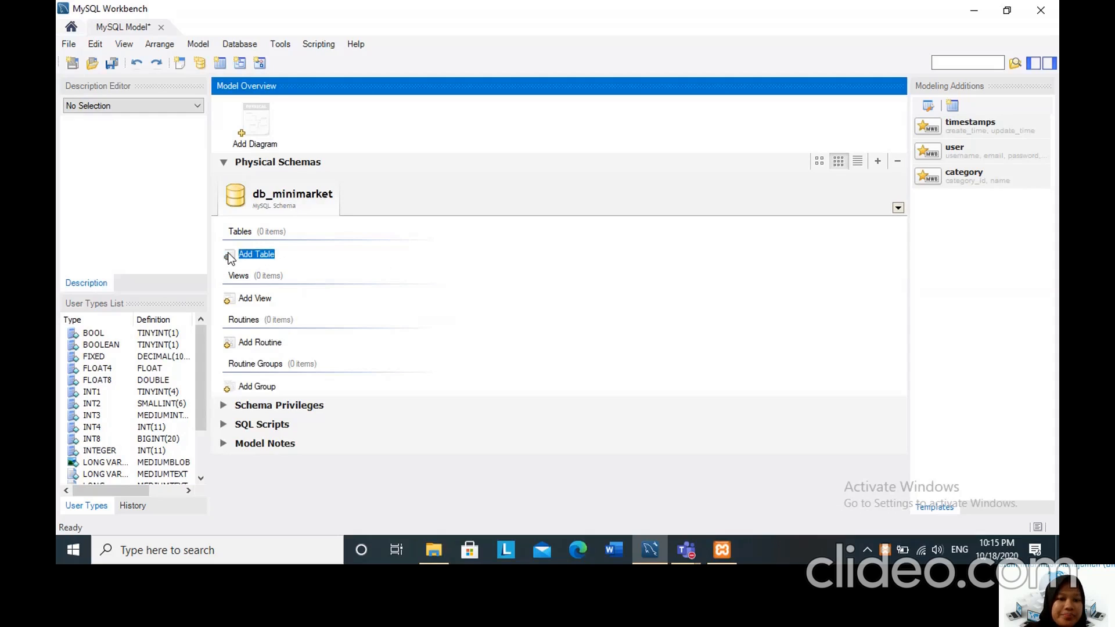
pyautogui.doubleClick(227, 255)
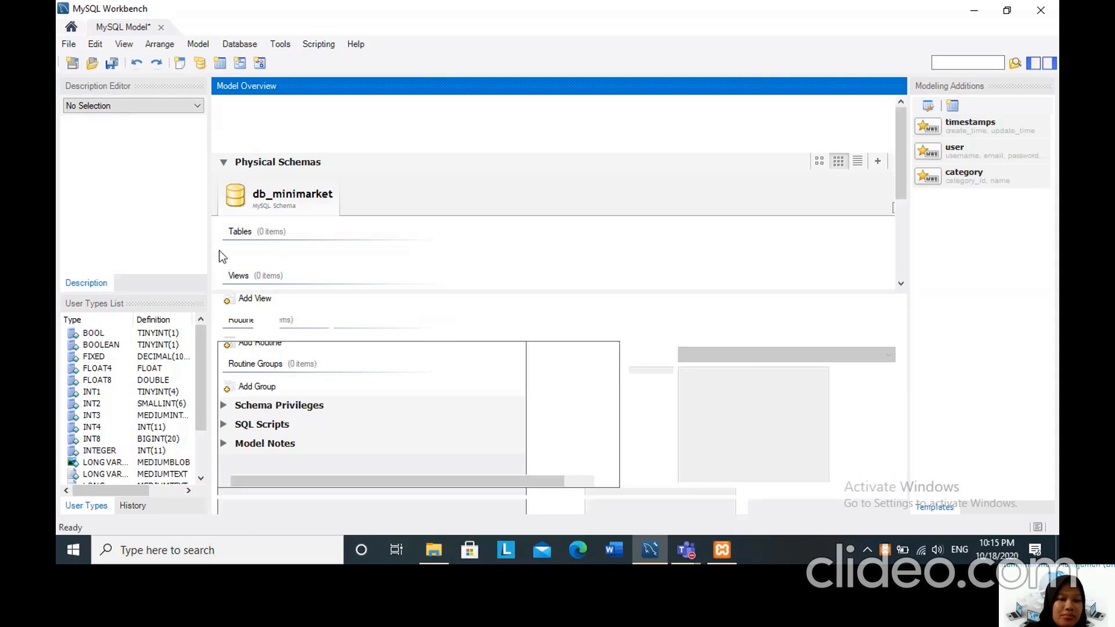
pyautogui.write('k')
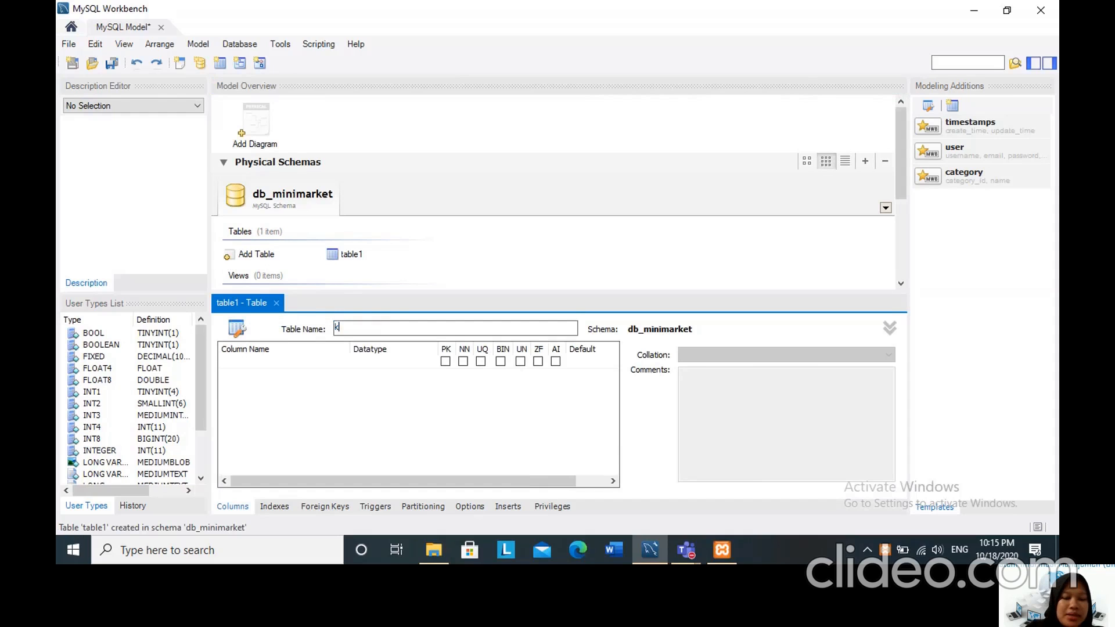
pyautogui.write('ostumer')
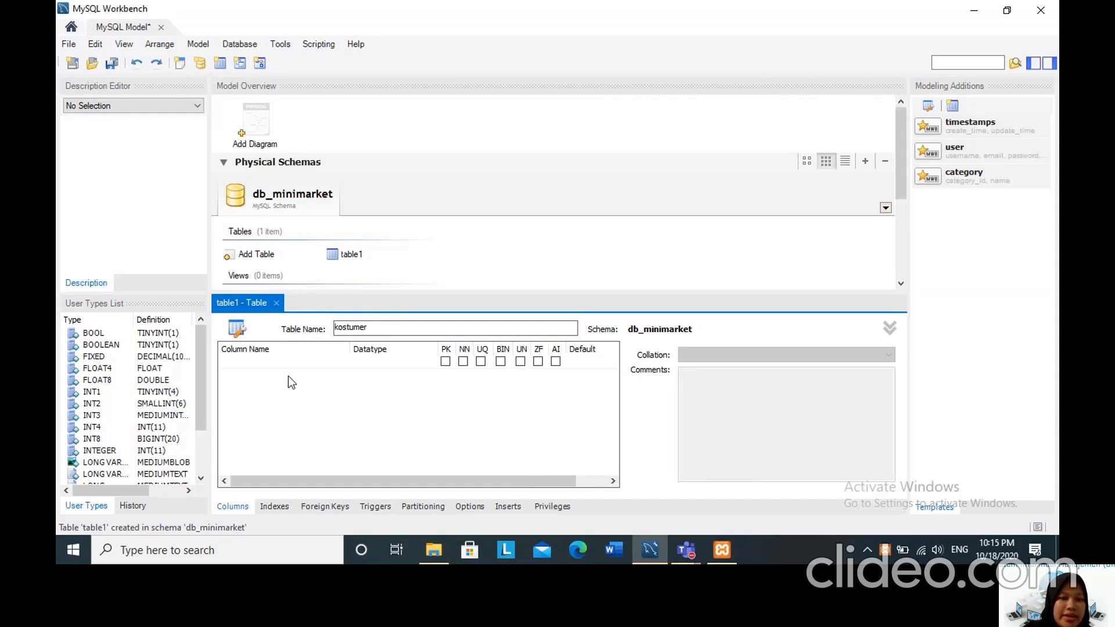
pyautogui.doubleClick(237, 361)
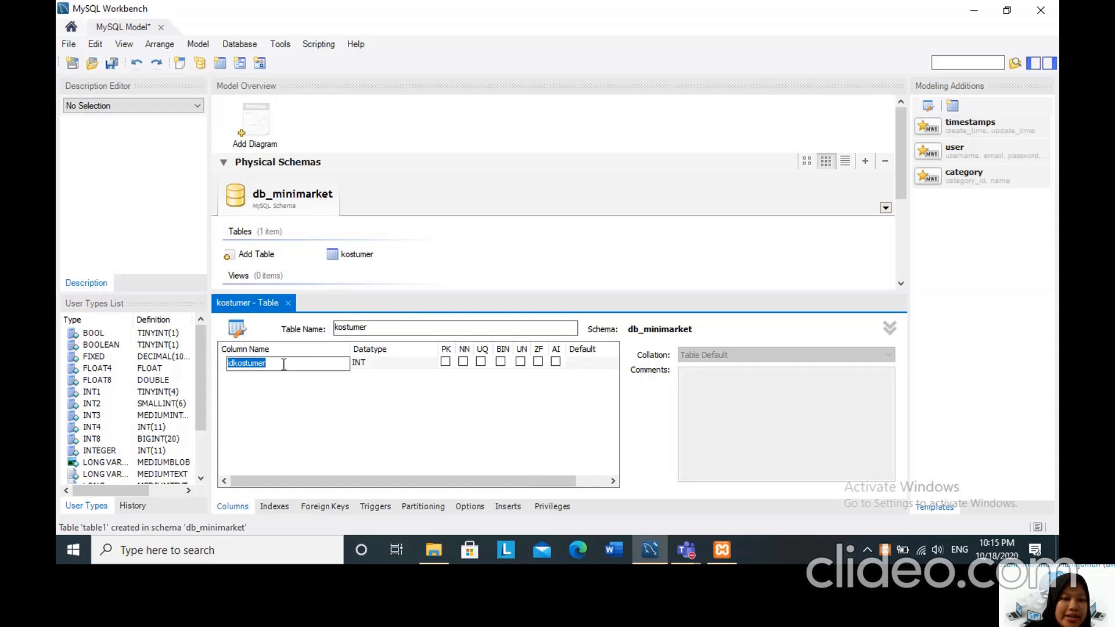
pyautogui.click(395, 366)
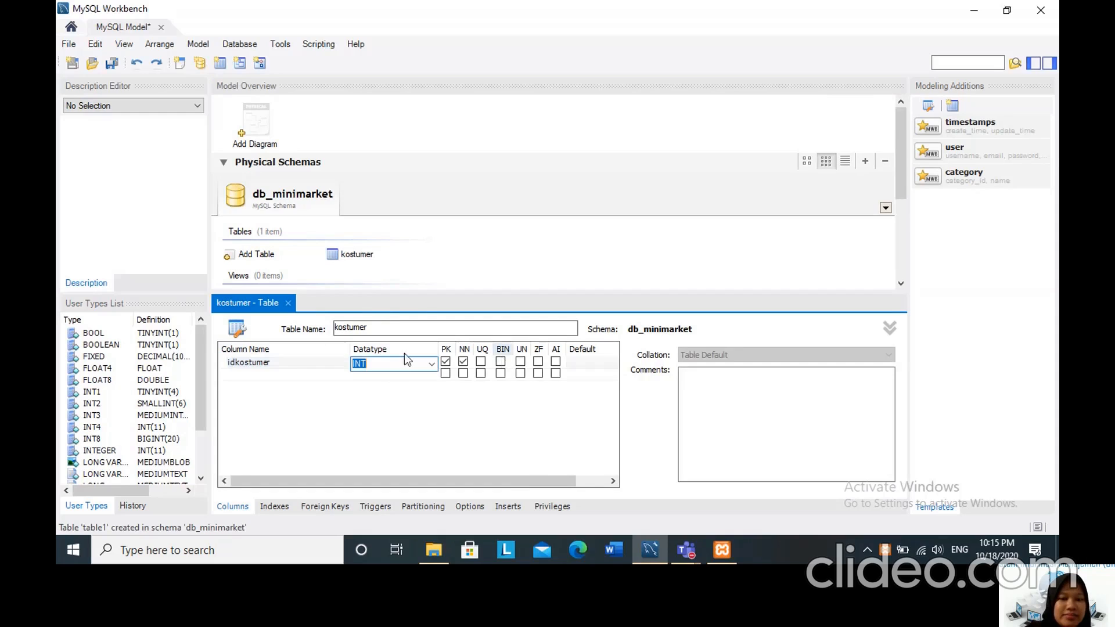
# Add a second column named nama with datatype VARCHAR(20) to the kostumer table.
pyautogui.doubleClick(244, 373)
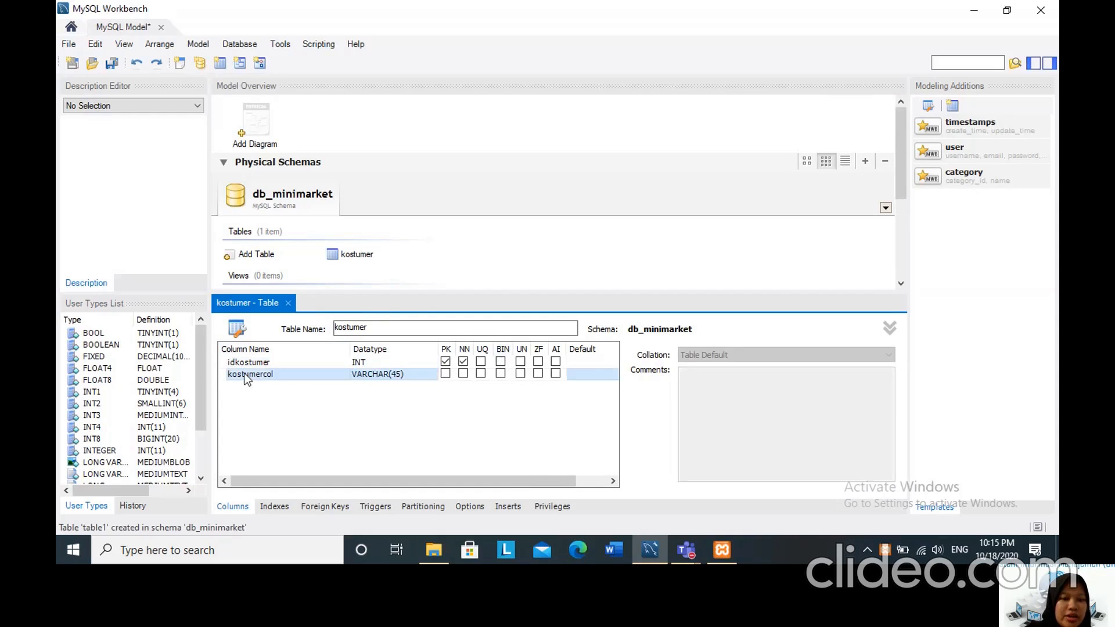
pyautogui.press('BackSpace')
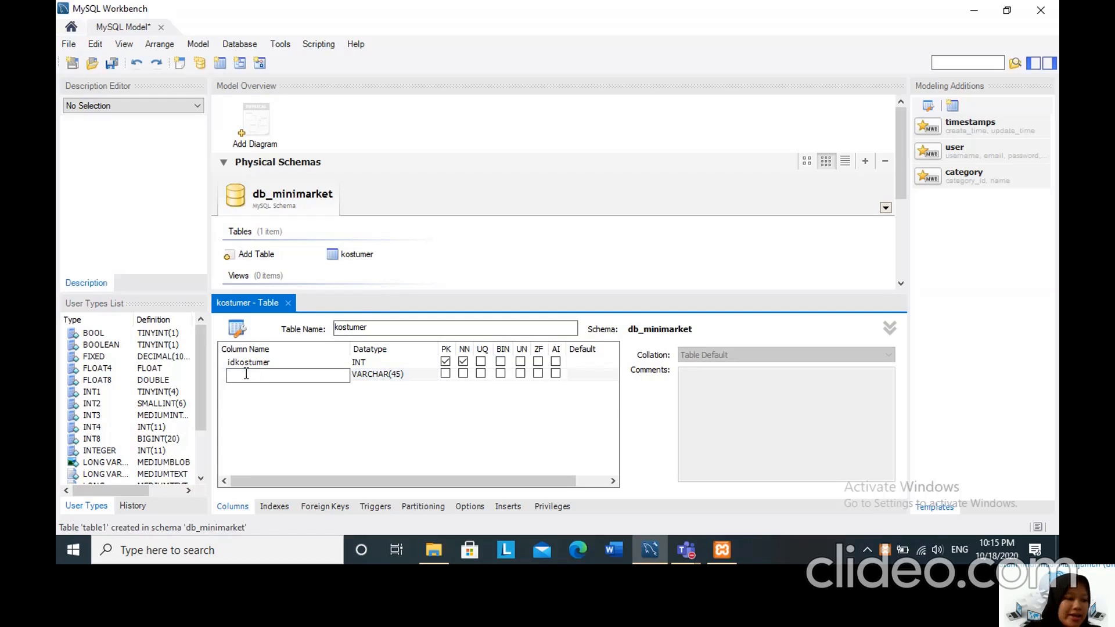
pyautogui.write('nama')
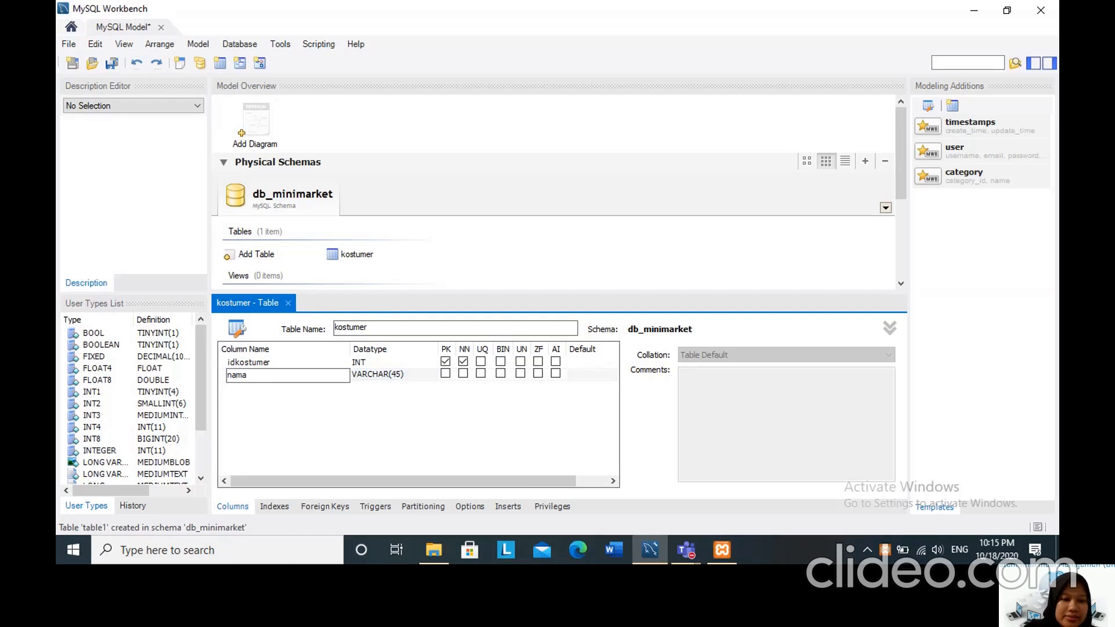
pyautogui.click(369, 379)
pyautogui.click(383, 375)
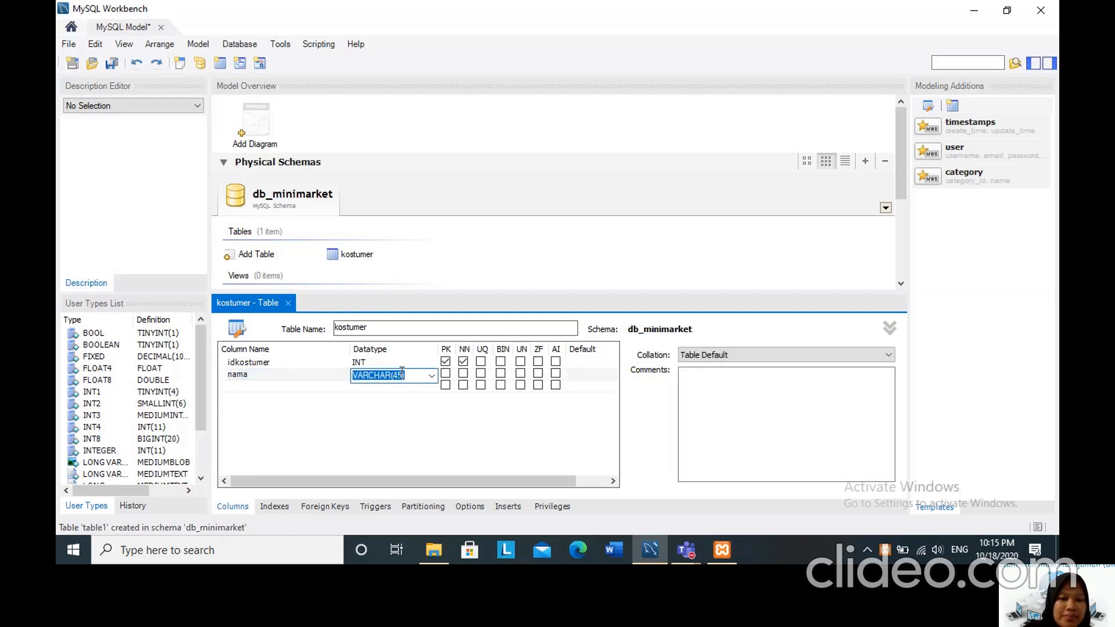
pyautogui.click(402, 373)
pyautogui.press('BackSpace')
pyautogui.press('BackSpace')
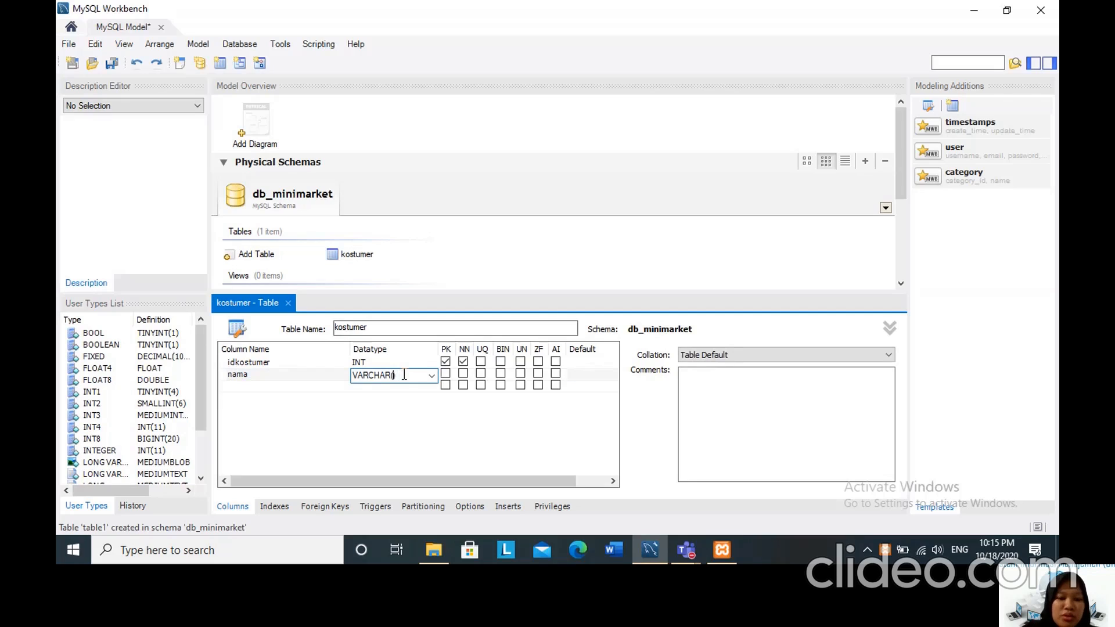
pyautogui.write('20')
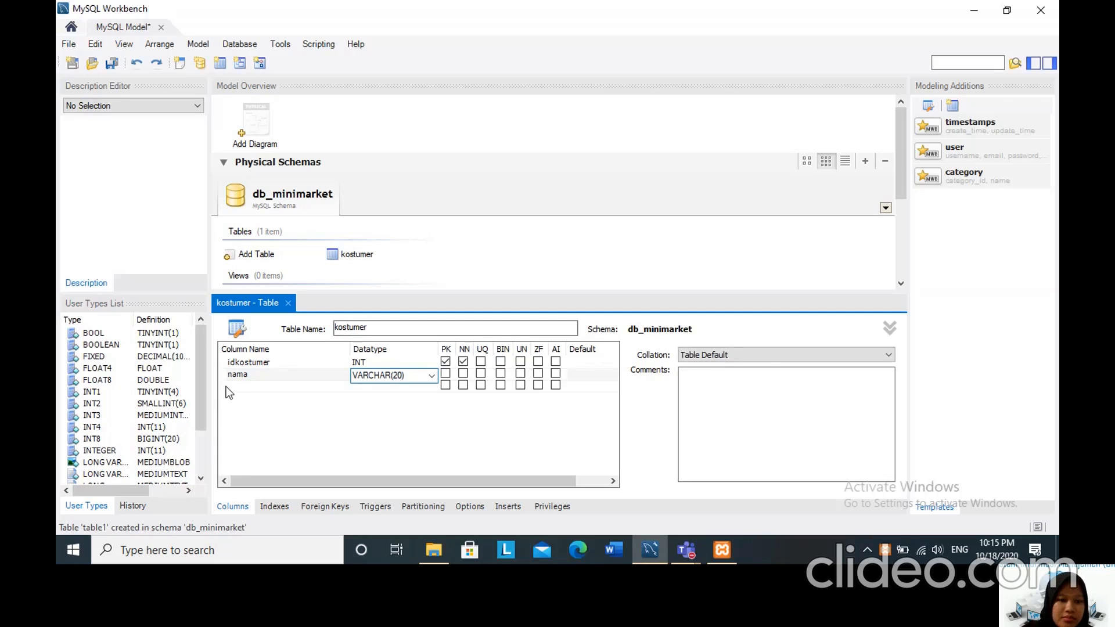
# Add a third column named alamat with datatype VARCHAR(50) to the kostumer table.
pyautogui.click(233, 384)
pyautogui.click(241, 389)
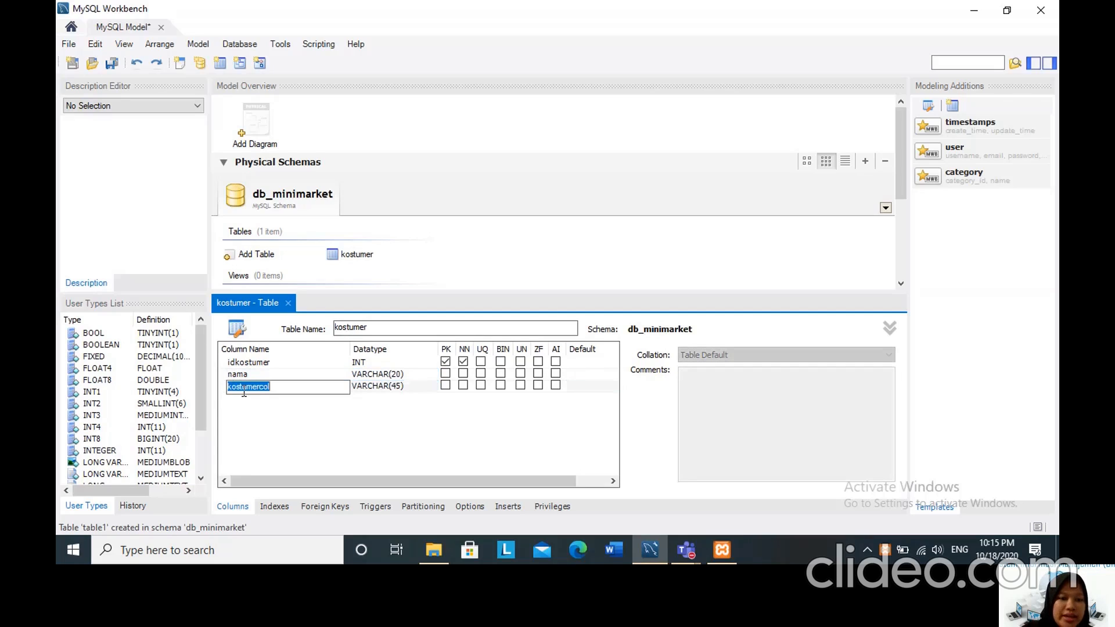
pyautogui.press('BackSpace')
pyautogui.write('ala')
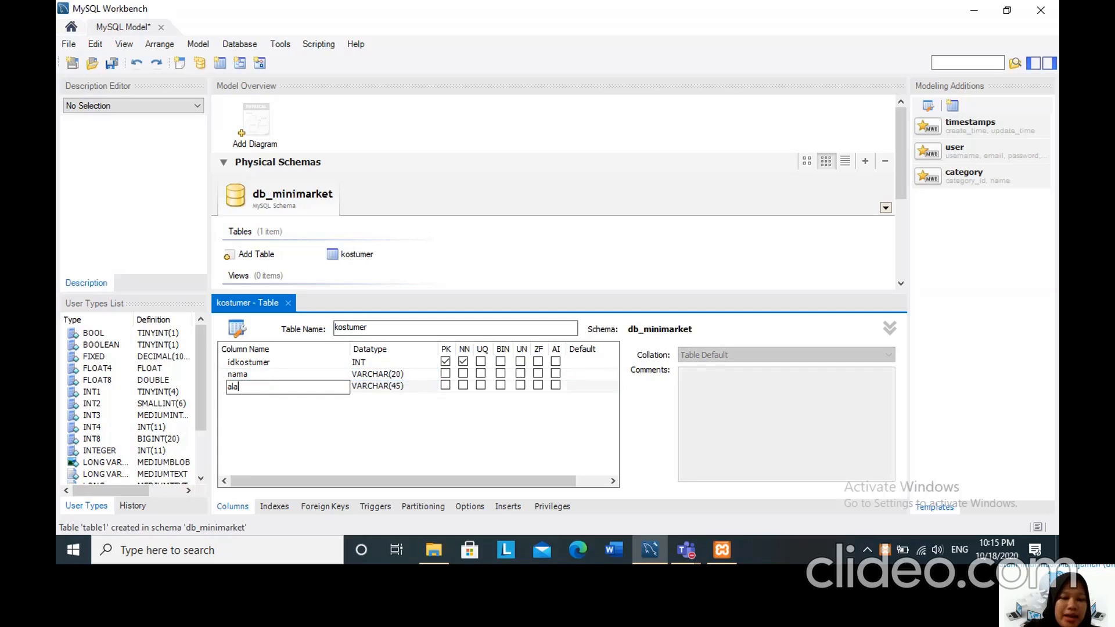
pyautogui.write('mat')
pyautogui.click(392, 387)
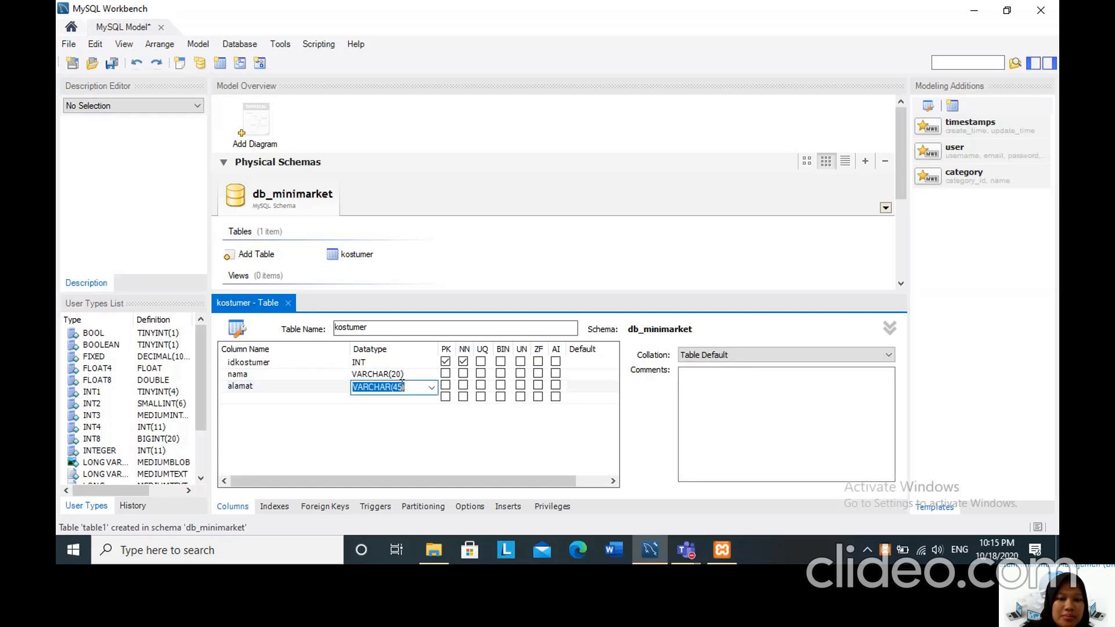
pyautogui.click(402, 385)
pyautogui.press('BackSpace')
pyautogui.press('BackSpace')
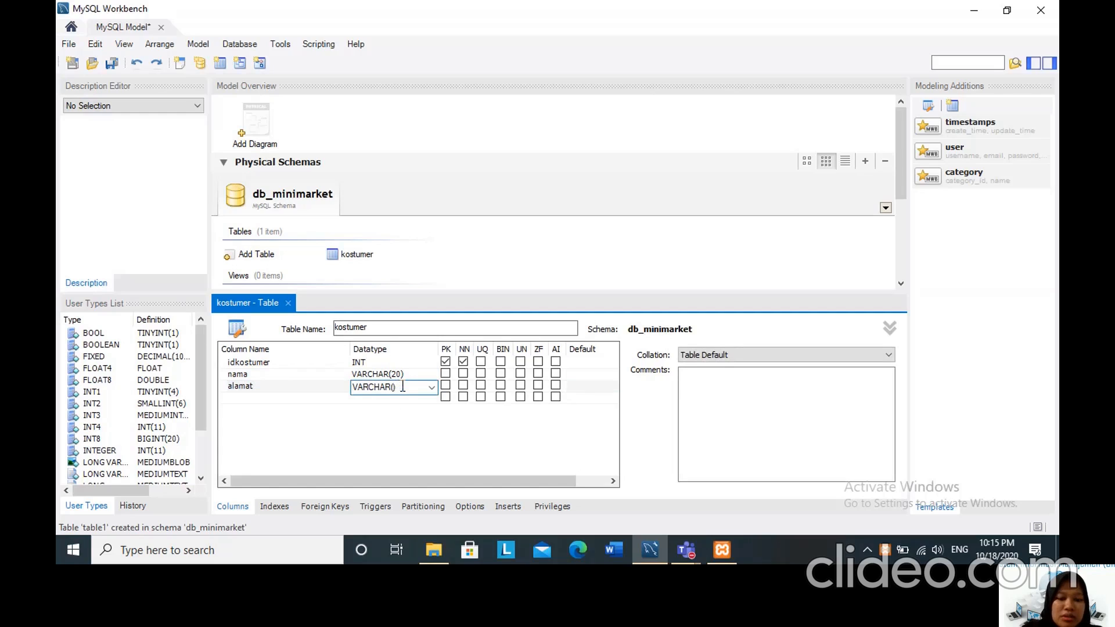
pyautogui.write('50')
# Add a fourth column named no_telp with datatype INT(13) to the kostumer table.
pyautogui.click(226, 399)
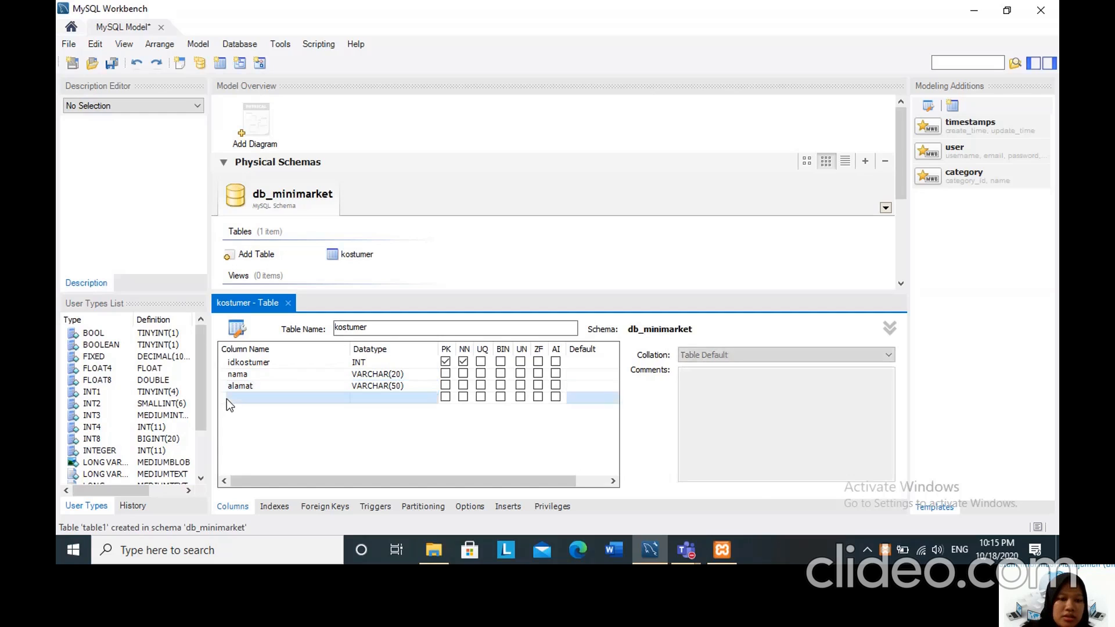
pyautogui.click(232, 397)
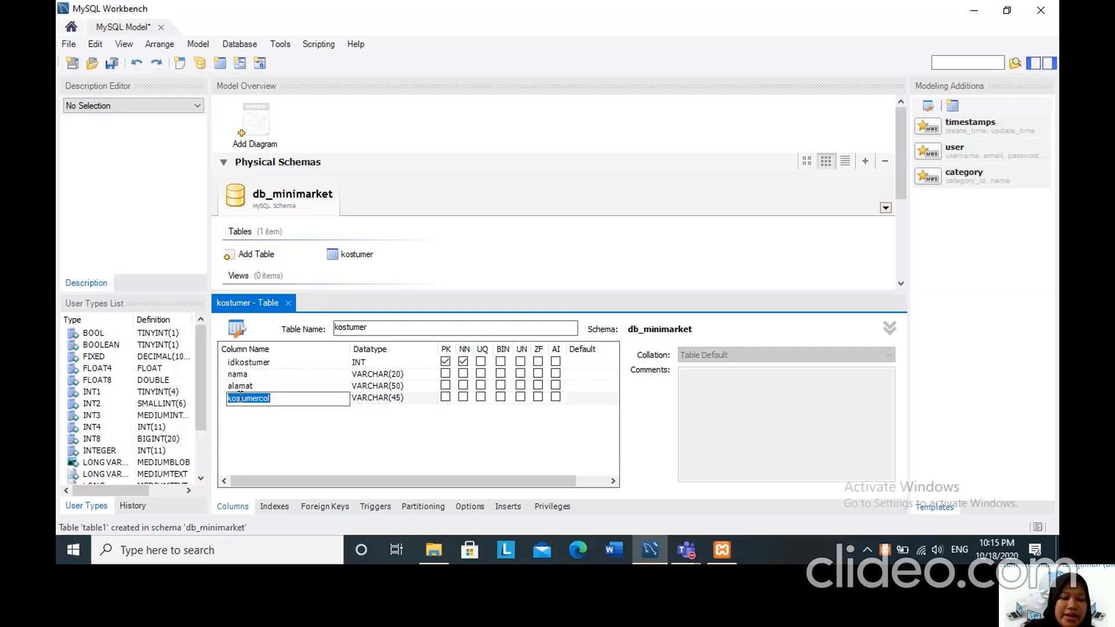
pyautogui.write('no_telp')
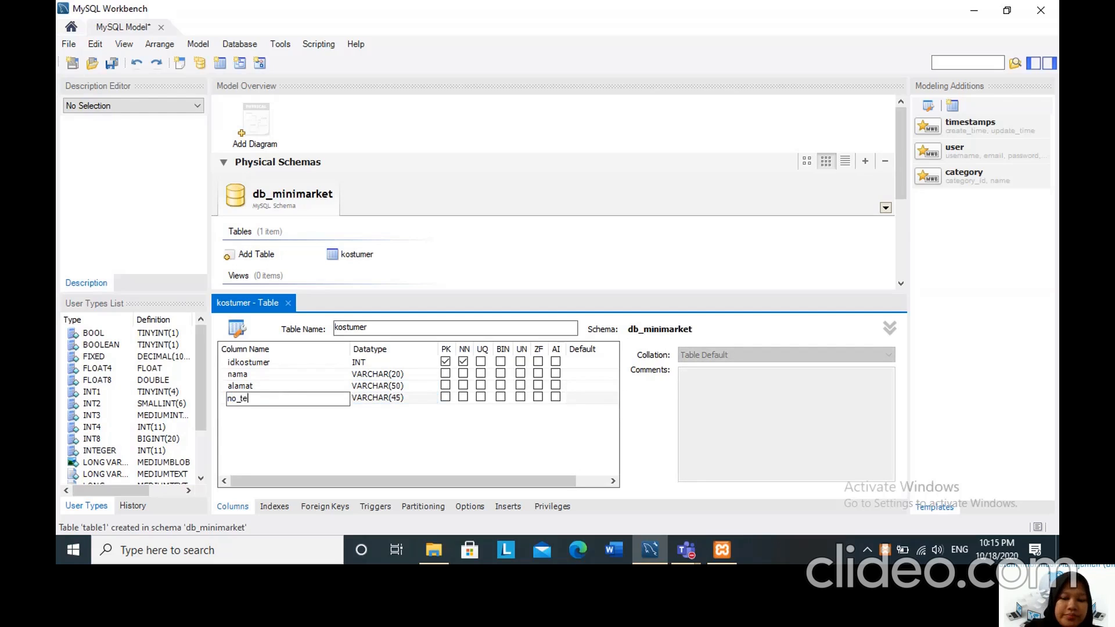
pyautogui.click(375, 400)
pyautogui.doubleClick(375, 399)
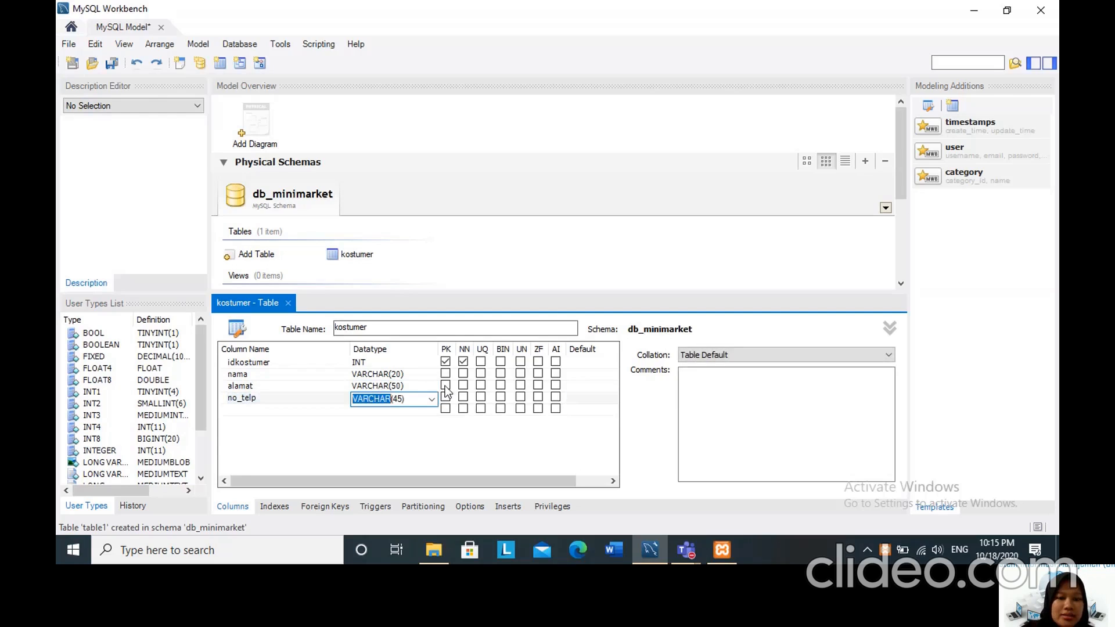
pyautogui.click(432, 400)
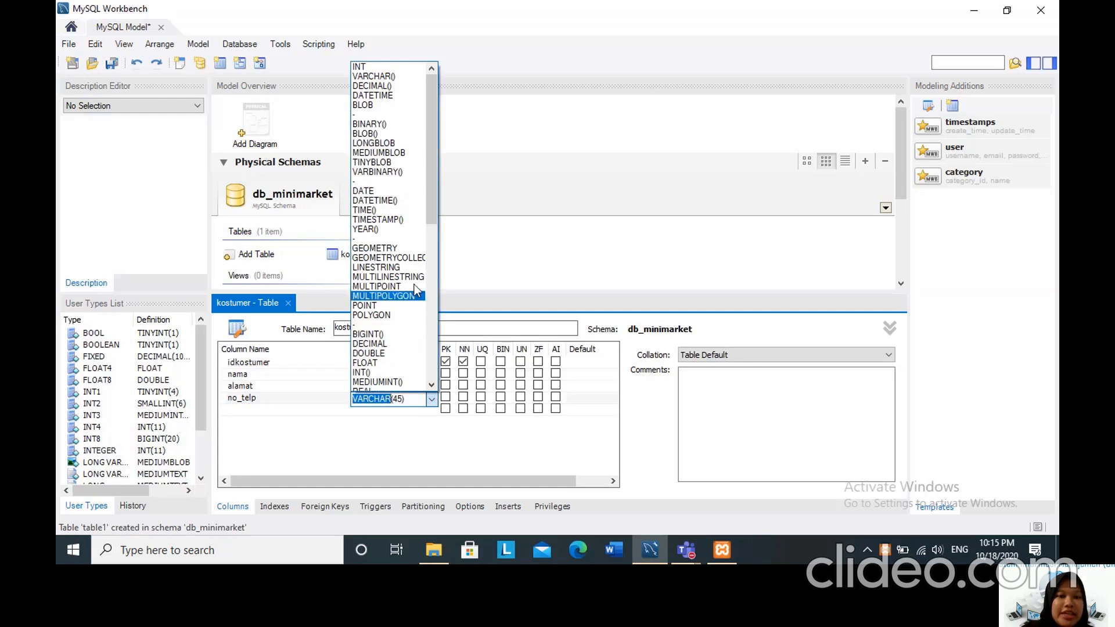
pyautogui.click(379, 374)
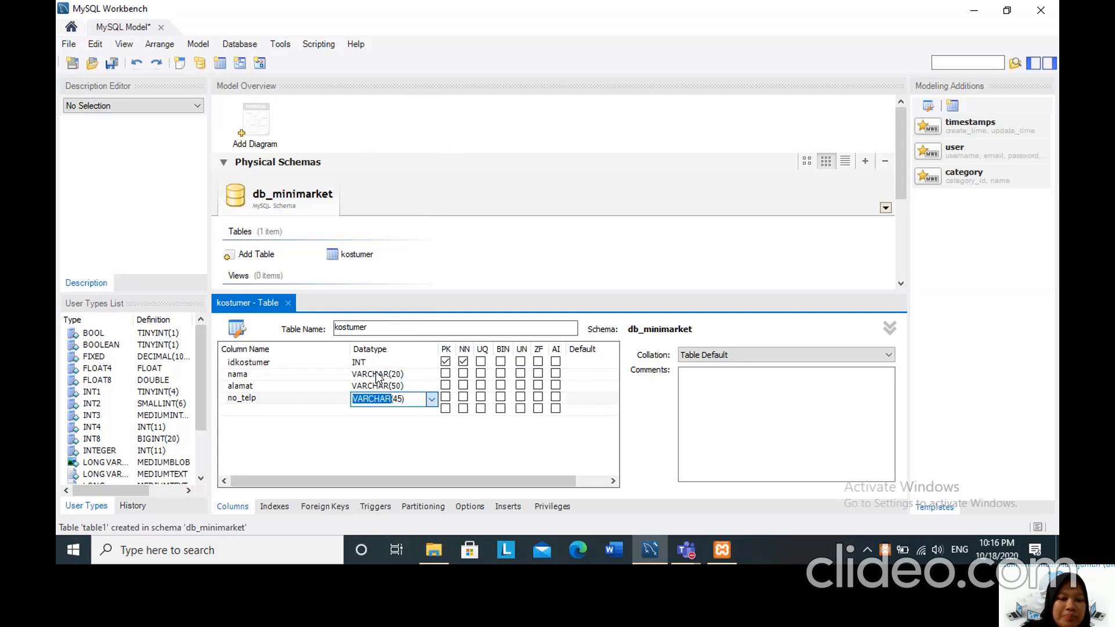
pyautogui.write('INT(13)')
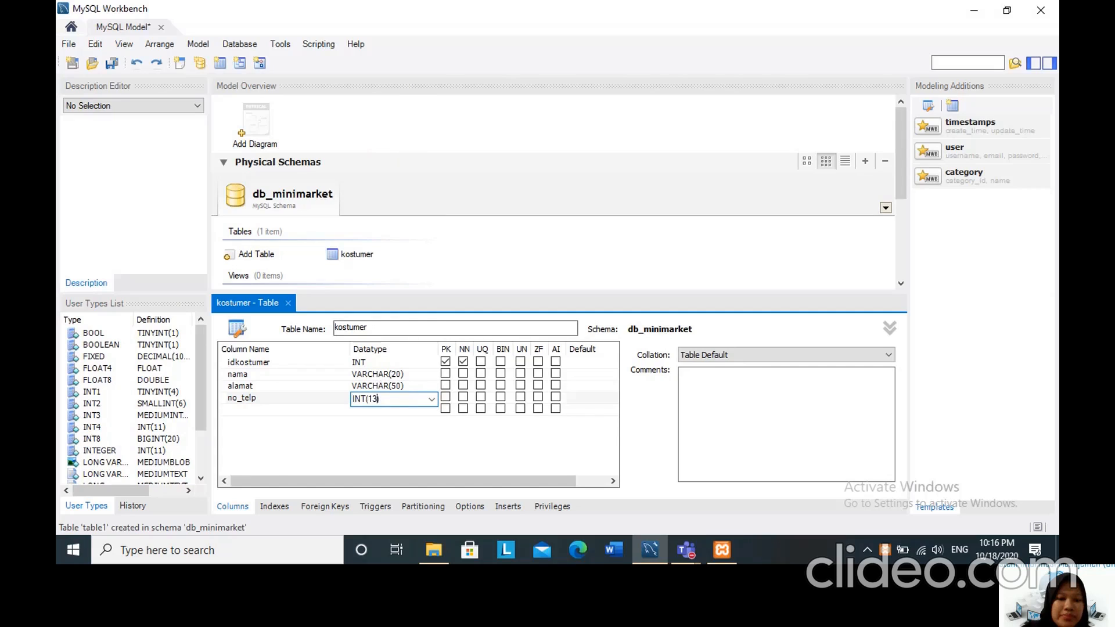
pyautogui.click(304, 428)
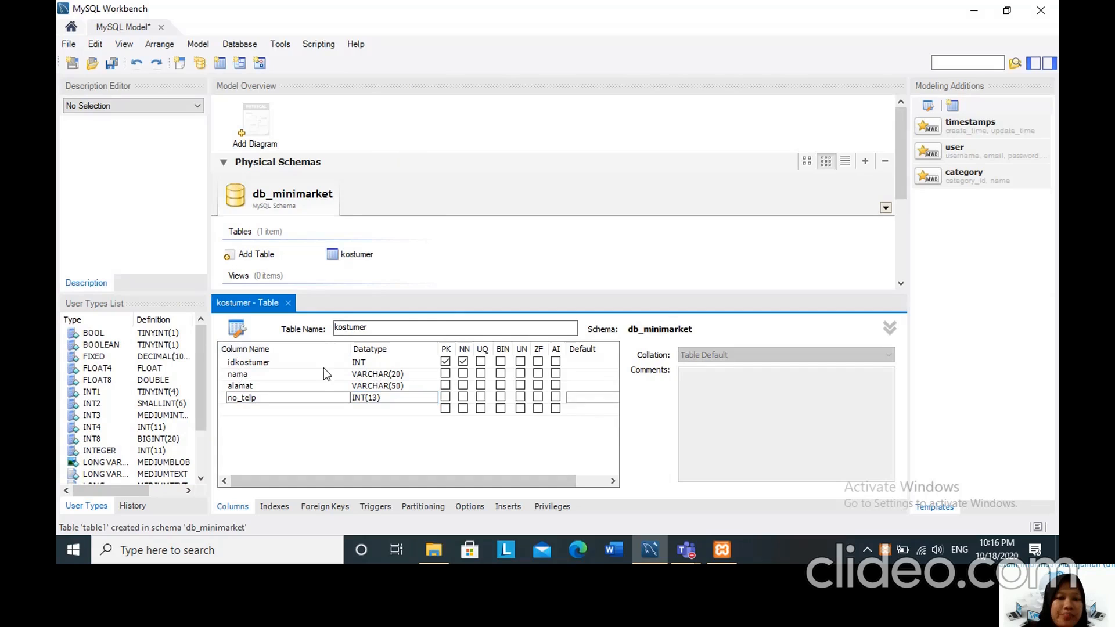
# Mark the nama, alamat and no_telp columns as not null and close the kostumer table editor.
pyautogui.click(464, 374)
pyautogui.click(464, 386)
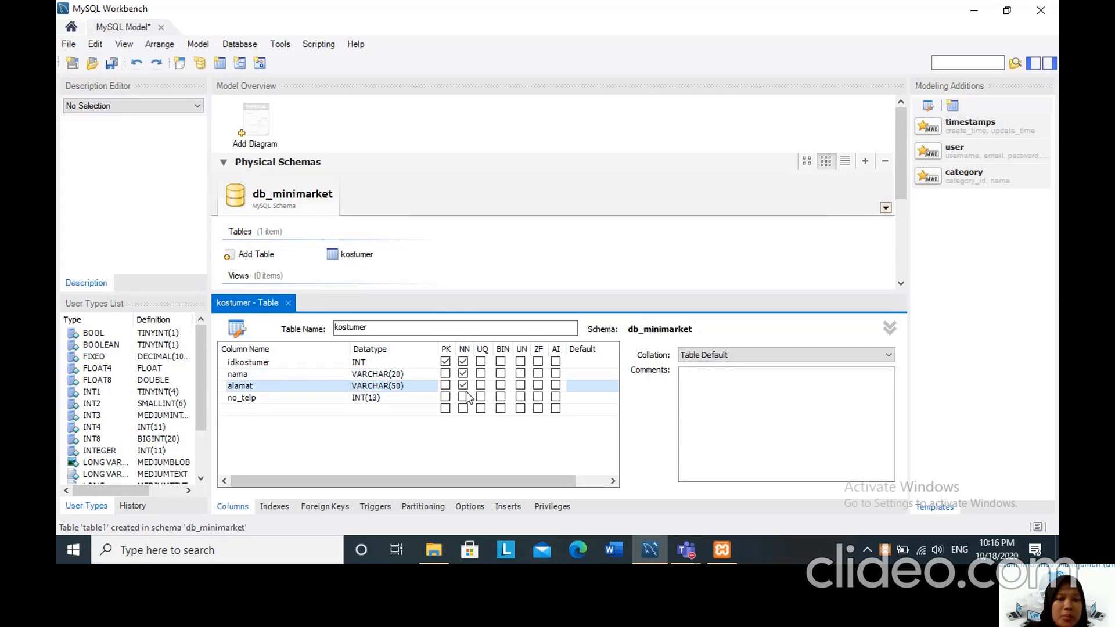
pyautogui.click(464, 397)
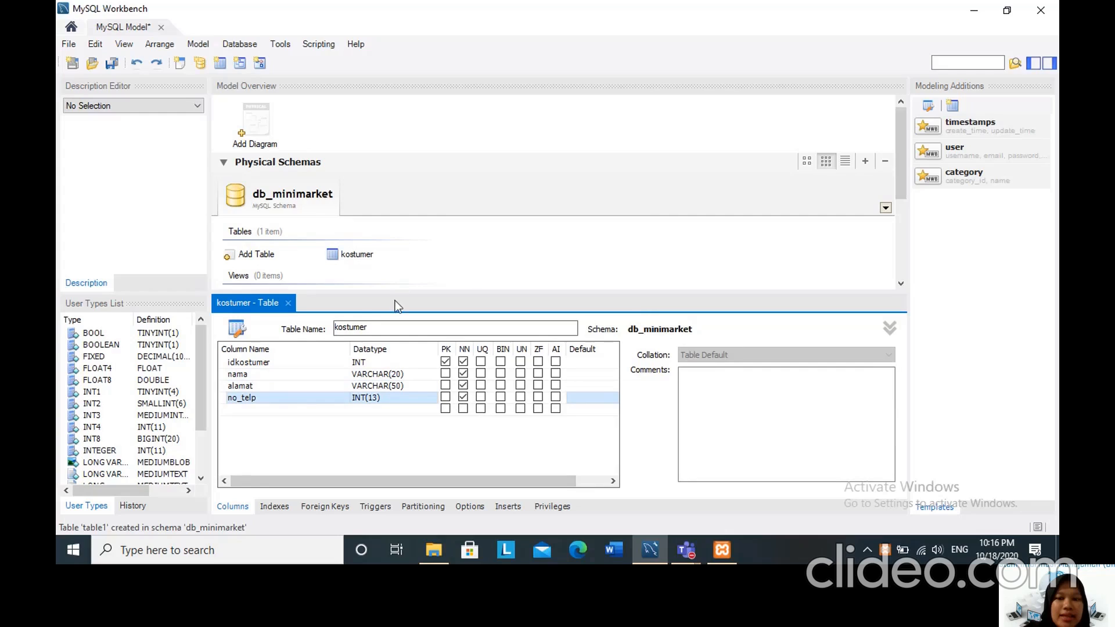
pyautogui.click(289, 303)
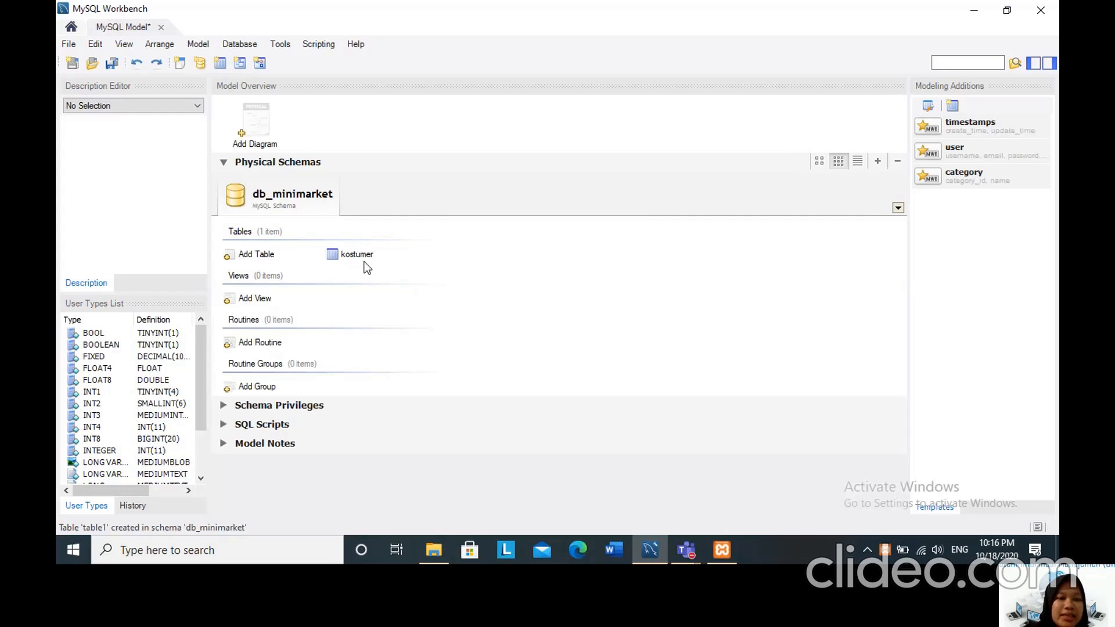
# Add a table named transaksi to db_minimarket with an INT column id_transaksi as its not-null primary key.
pyautogui.click(229, 258)
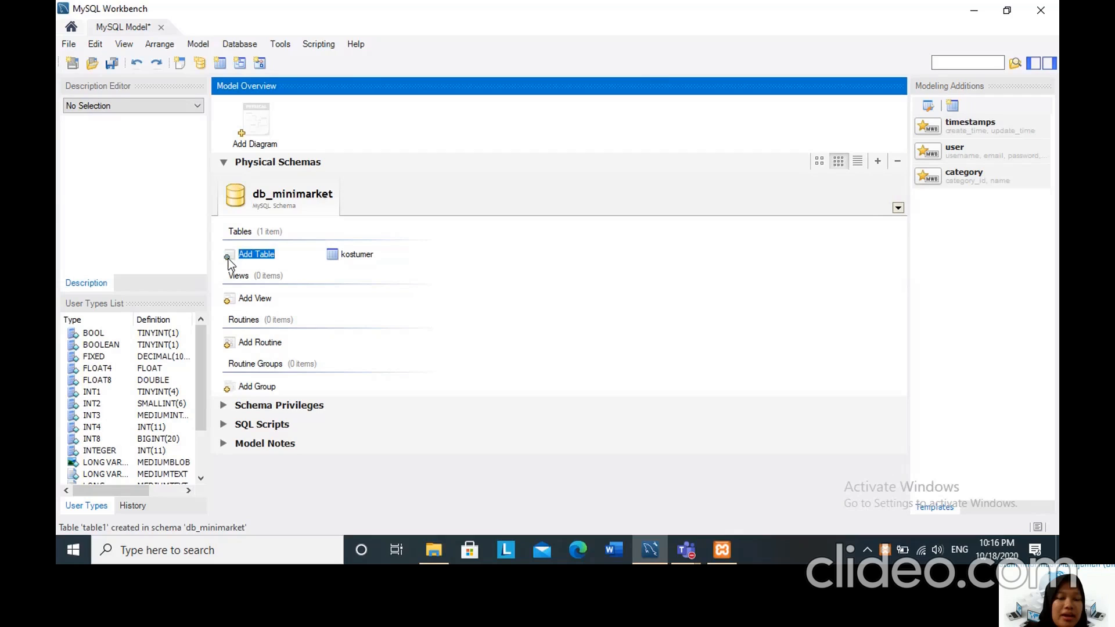
pyautogui.doubleClick(229, 258)
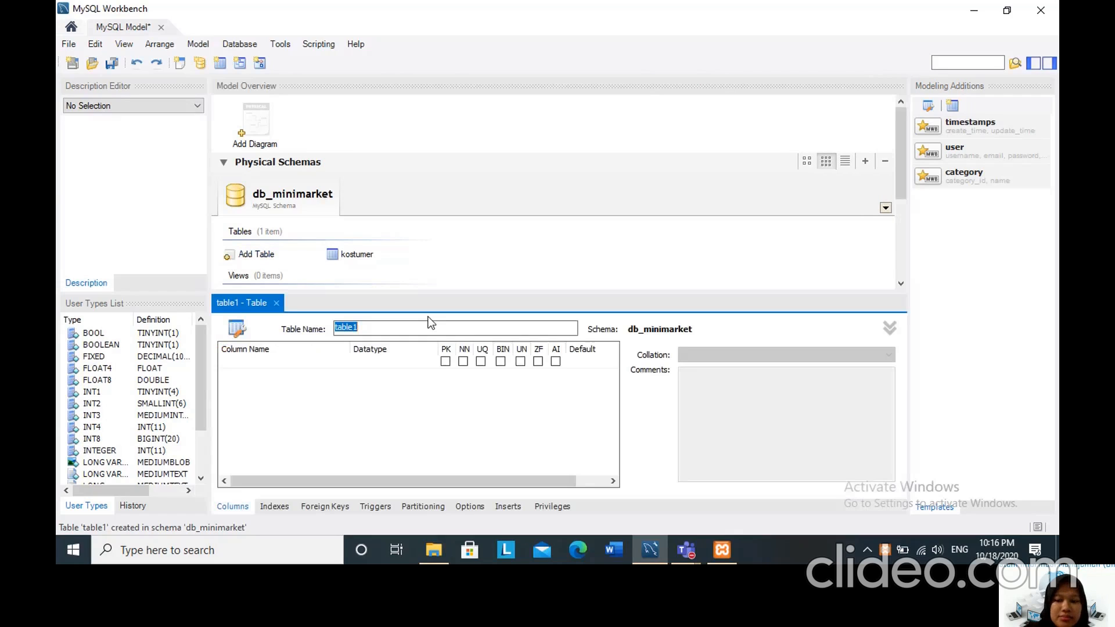
pyautogui.press('BackSpace')
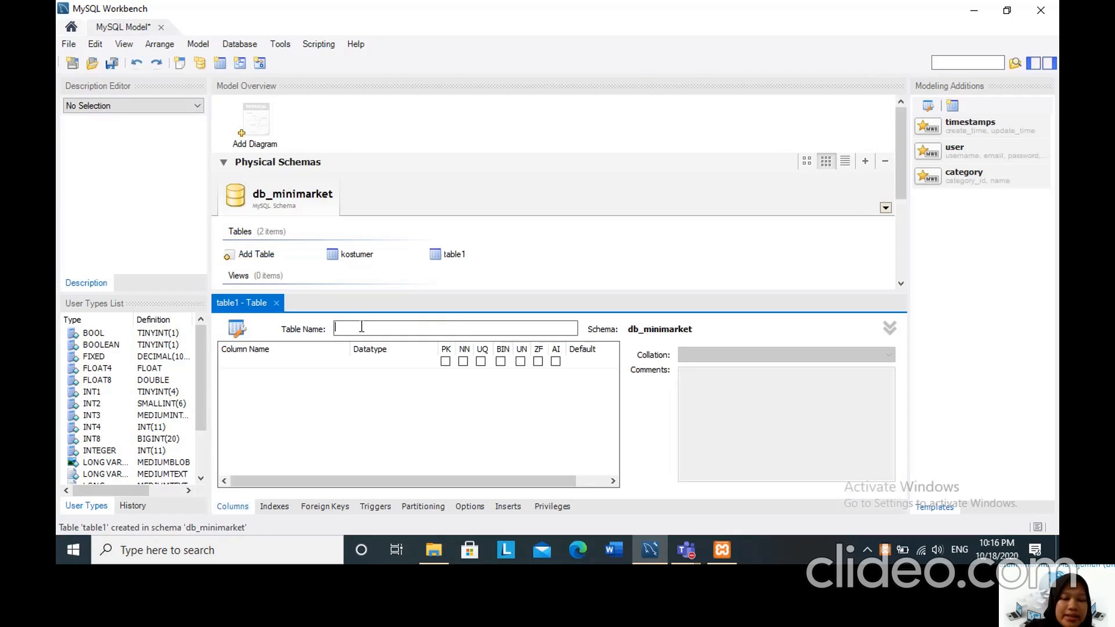
pyautogui.write('transaksi')
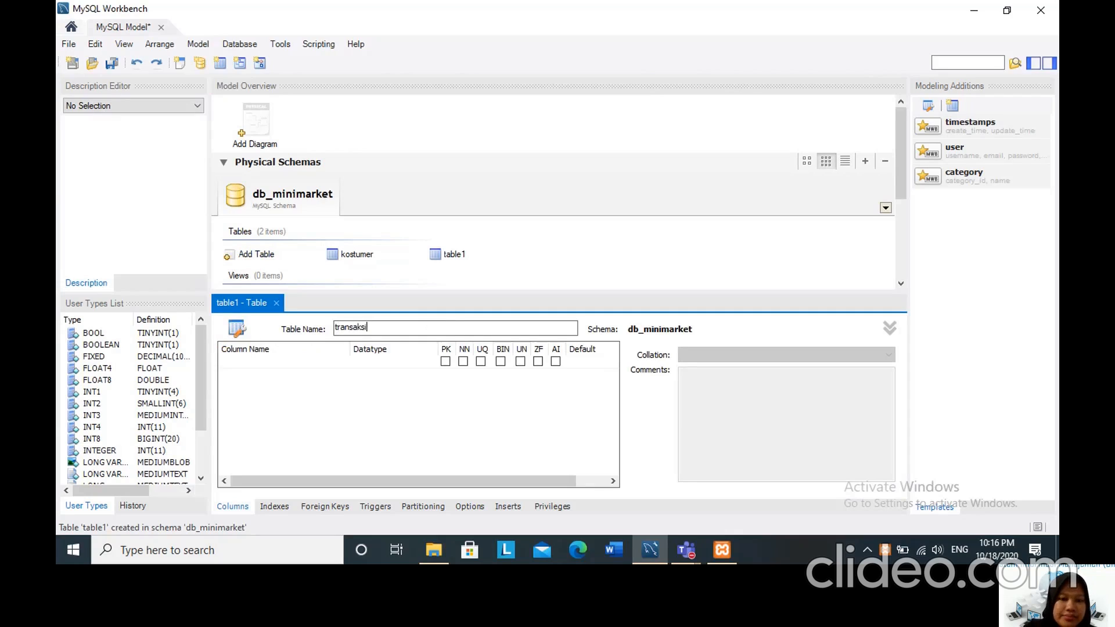
pyautogui.click(254, 363)
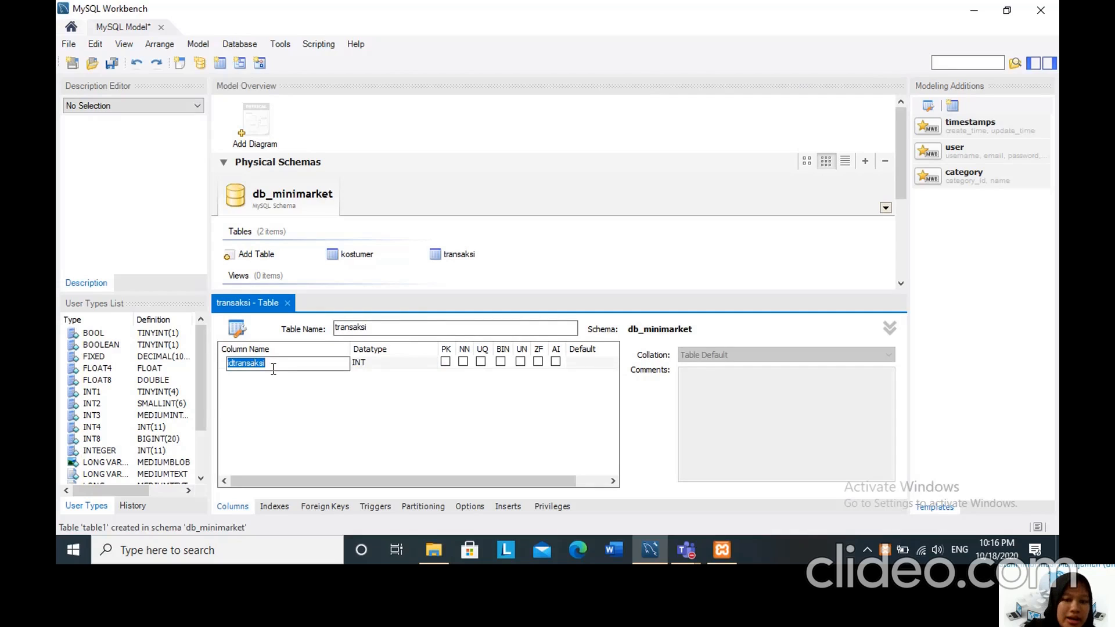
pyautogui.write('id_')
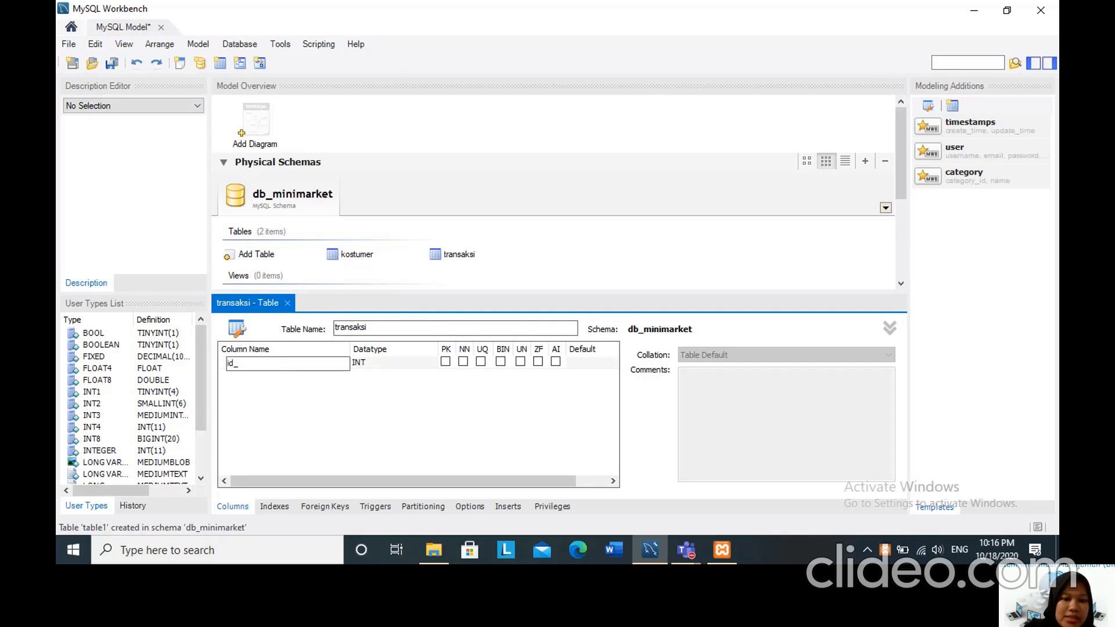
pyautogui.write('transaksi')
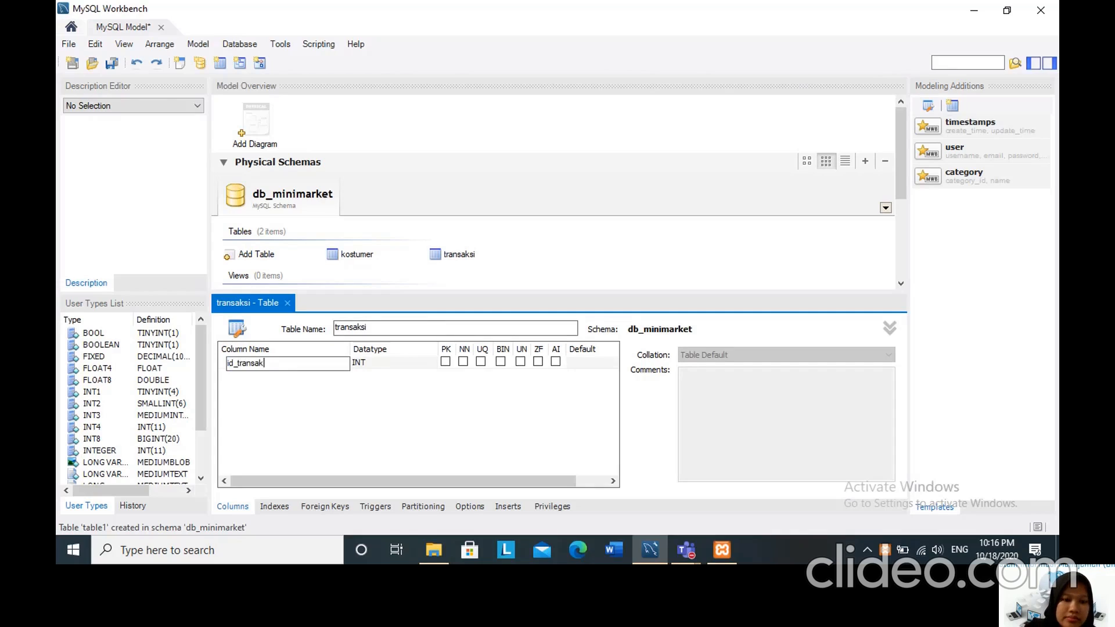
# Add a second column named id_barang to the transaksi table with datatype INT(11) and mark it not null.
pyautogui.click(354, 372)
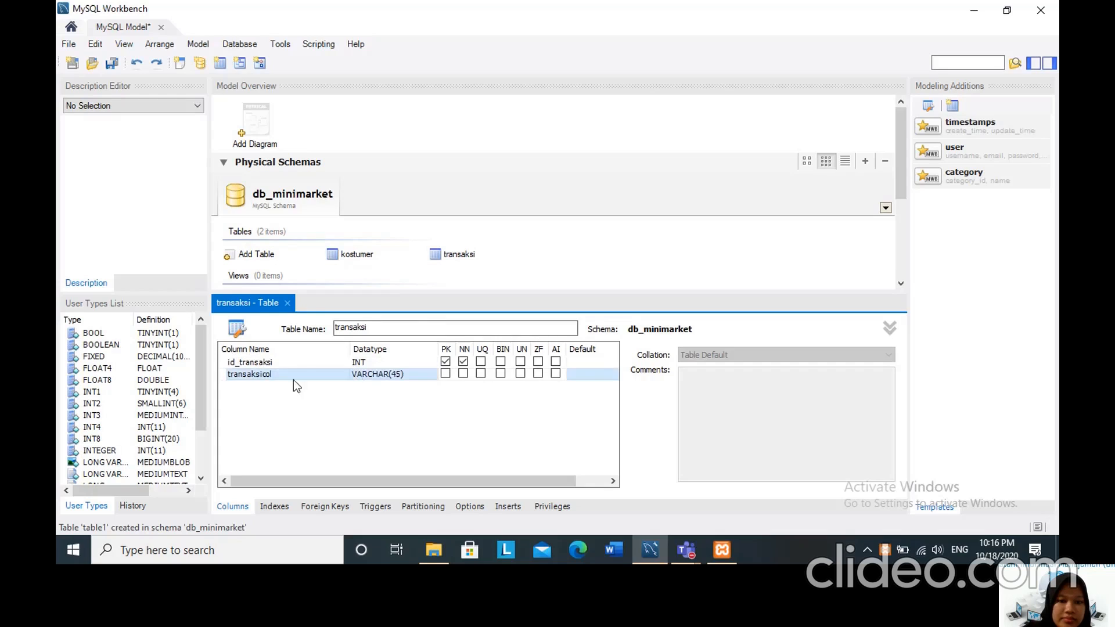
pyautogui.doubleClick(250, 374)
pyautogui.press('BackSpace')
pyautogui.write('id_')
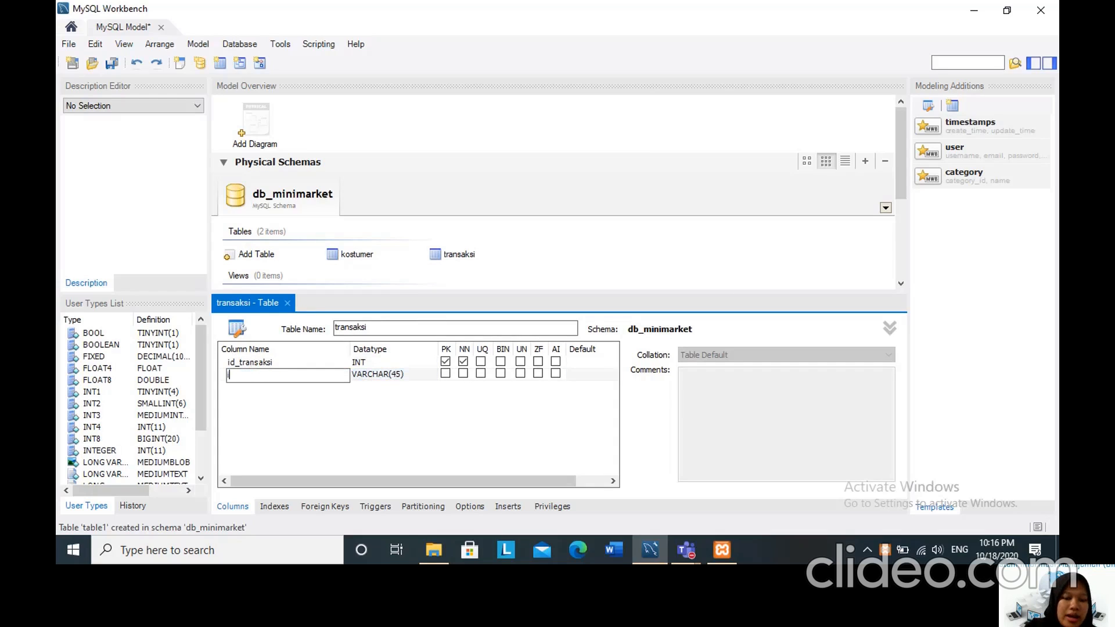
pyautogui.write('barang')
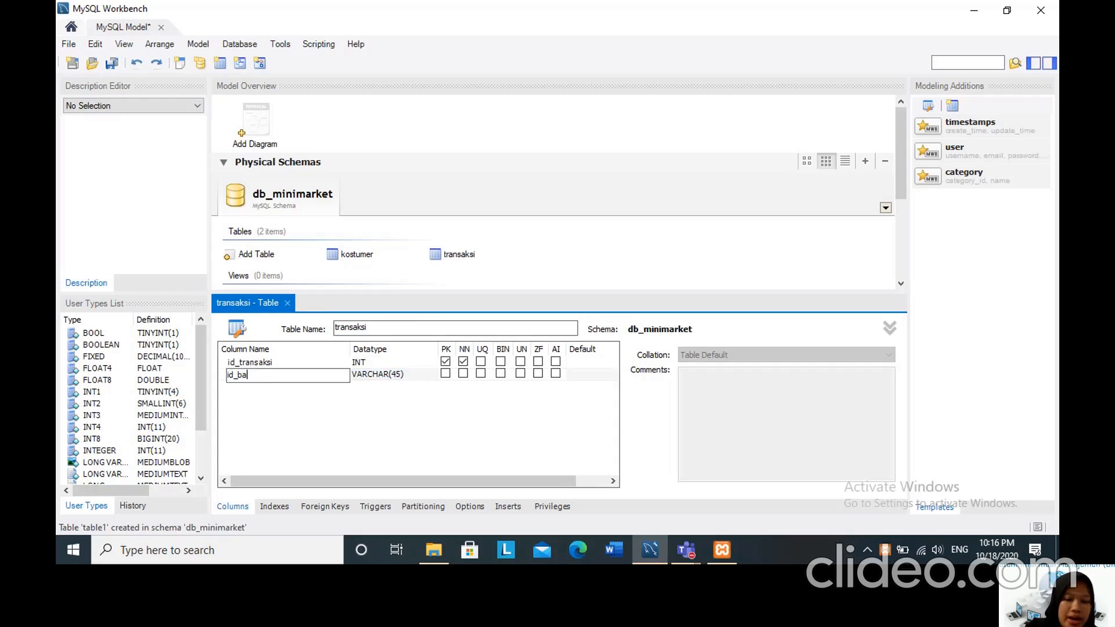
pyautogui.doubleClick(365, 376)
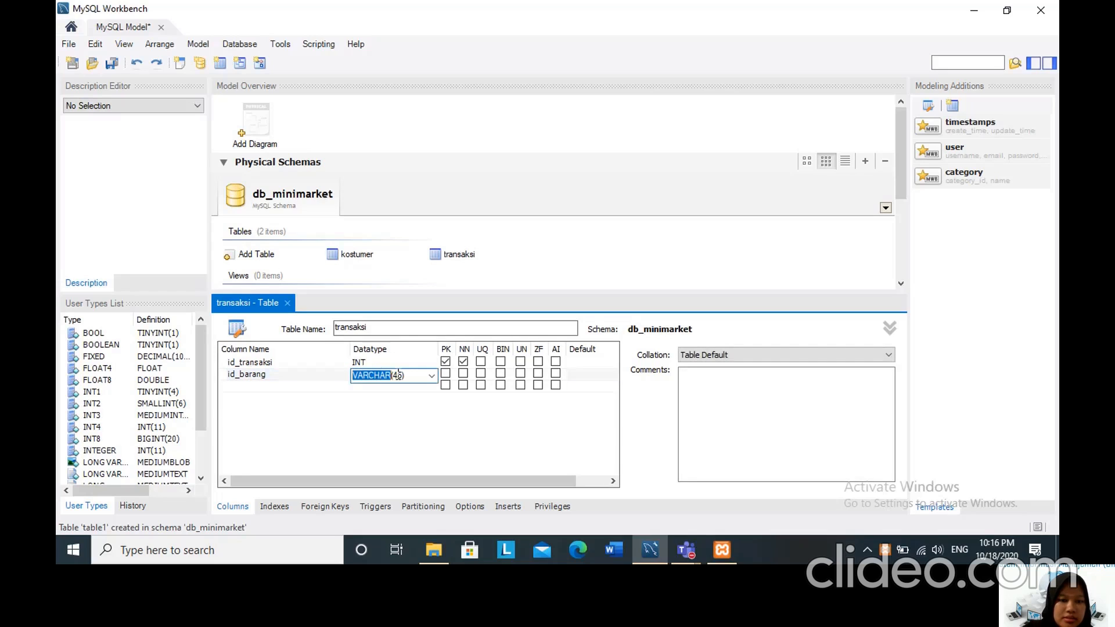
pyautogui.click(432, 376)
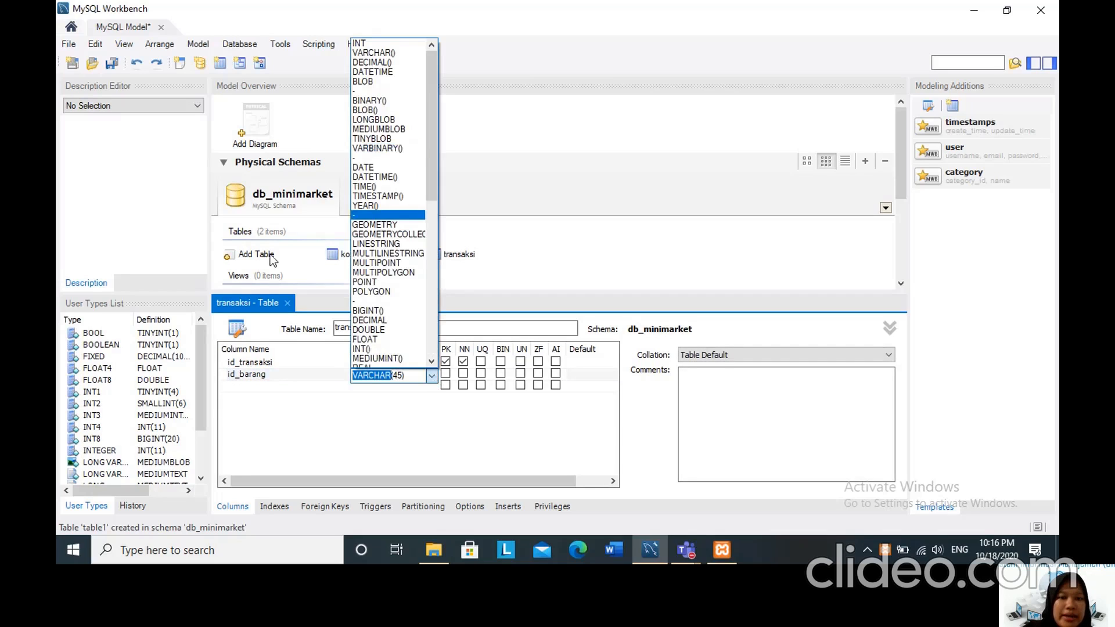
pyautogui.click(361, 349)
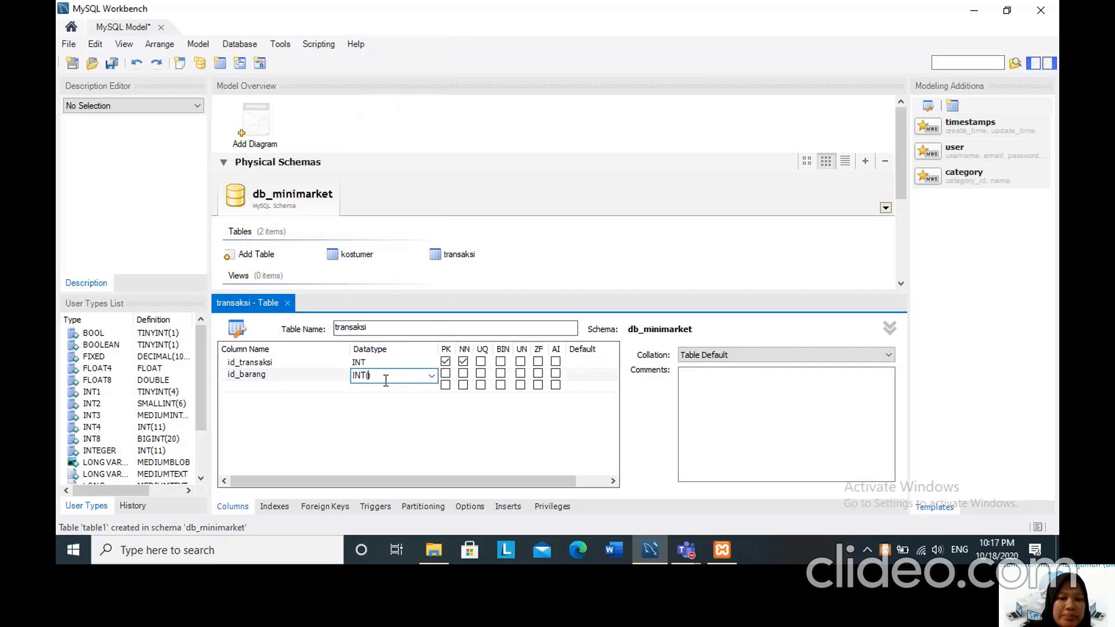
pyautogui.write('11')
pyautogui.press('Return')
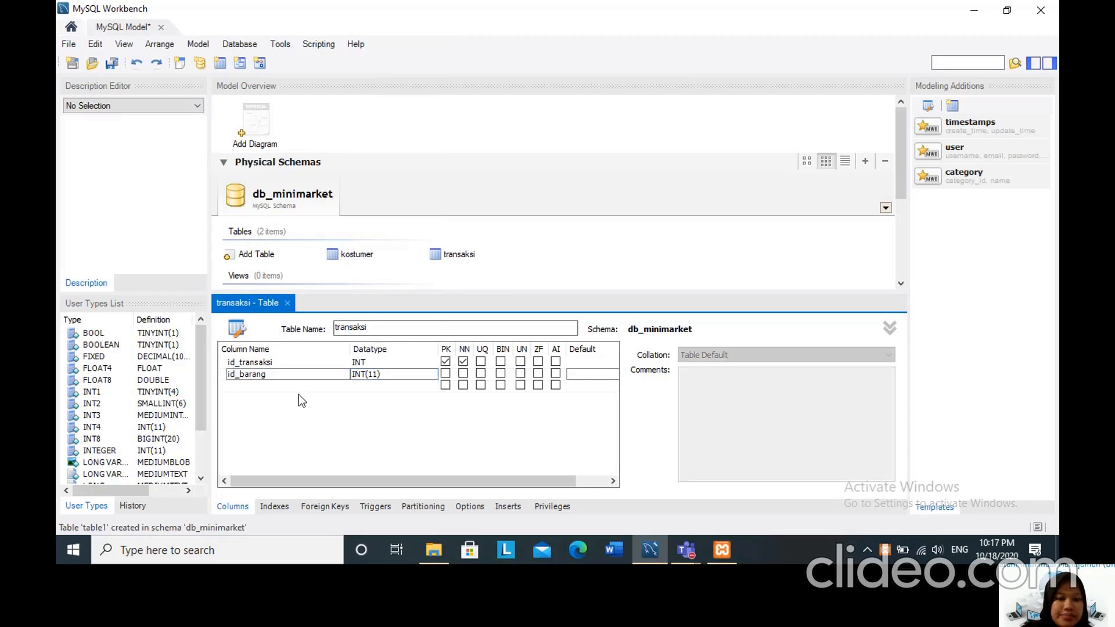
pyautogui.click(463, 373)
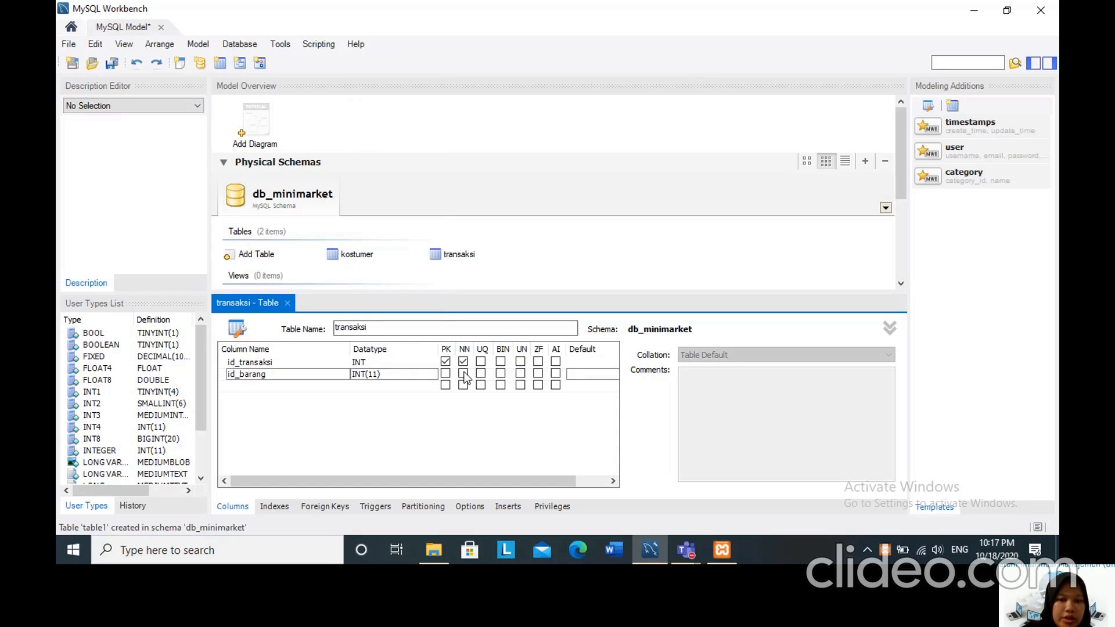
# Add a third column named id_kasir to the transaksi table with datatype INT(11) and mark it not null.
pyautogui.click(242, 386)
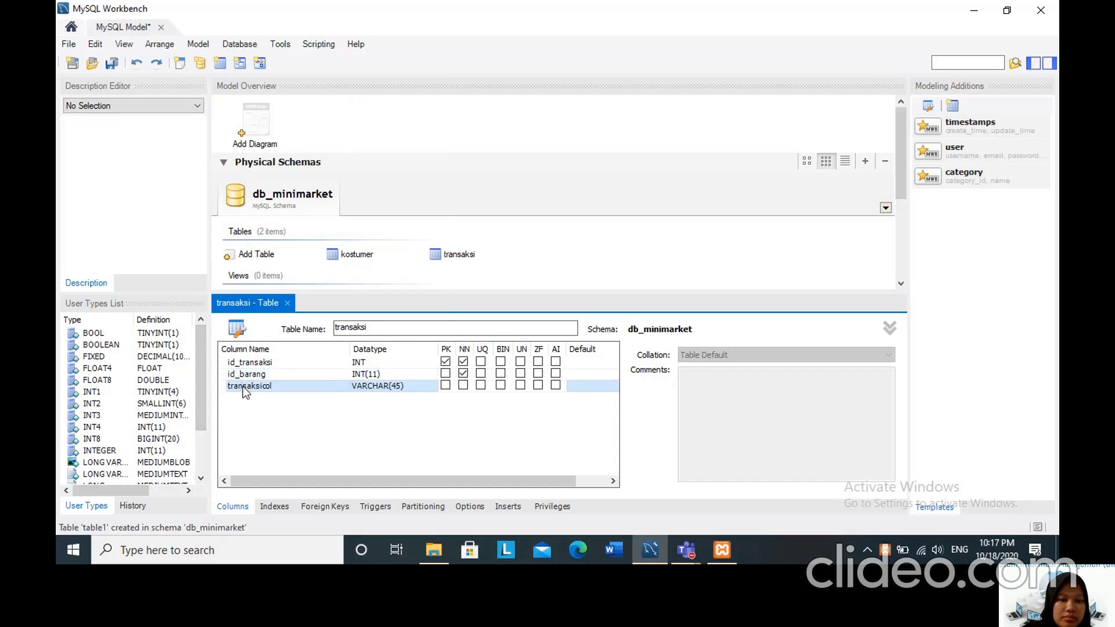
pyautogui.click(243, 386)
pyautogui.press('BackSpace')
pyautogui.write('i')
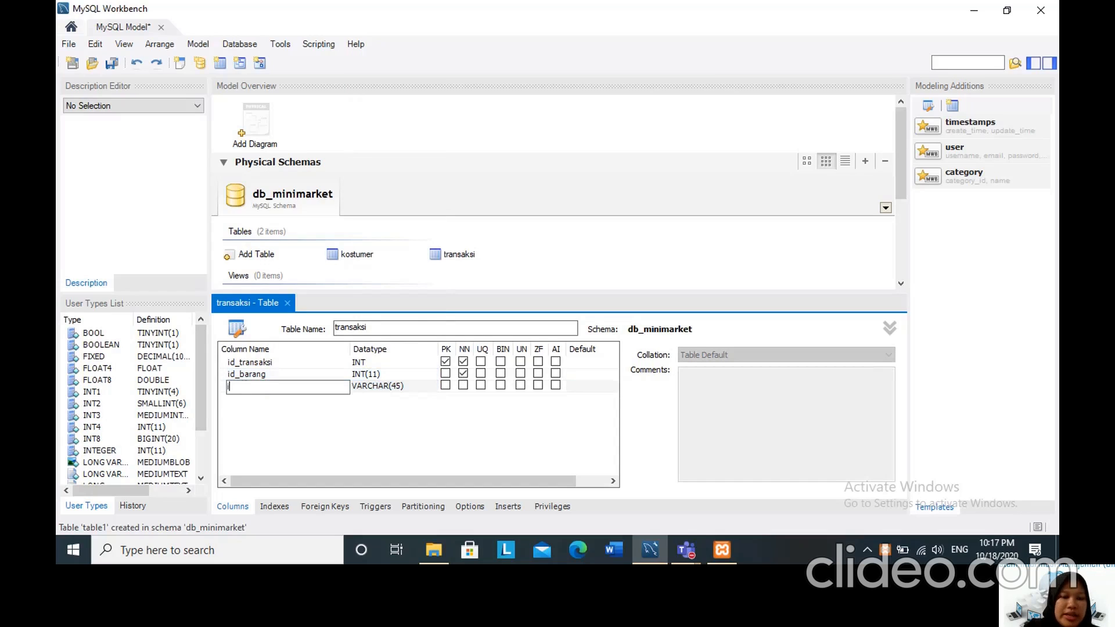
pyautogui.write('d_')
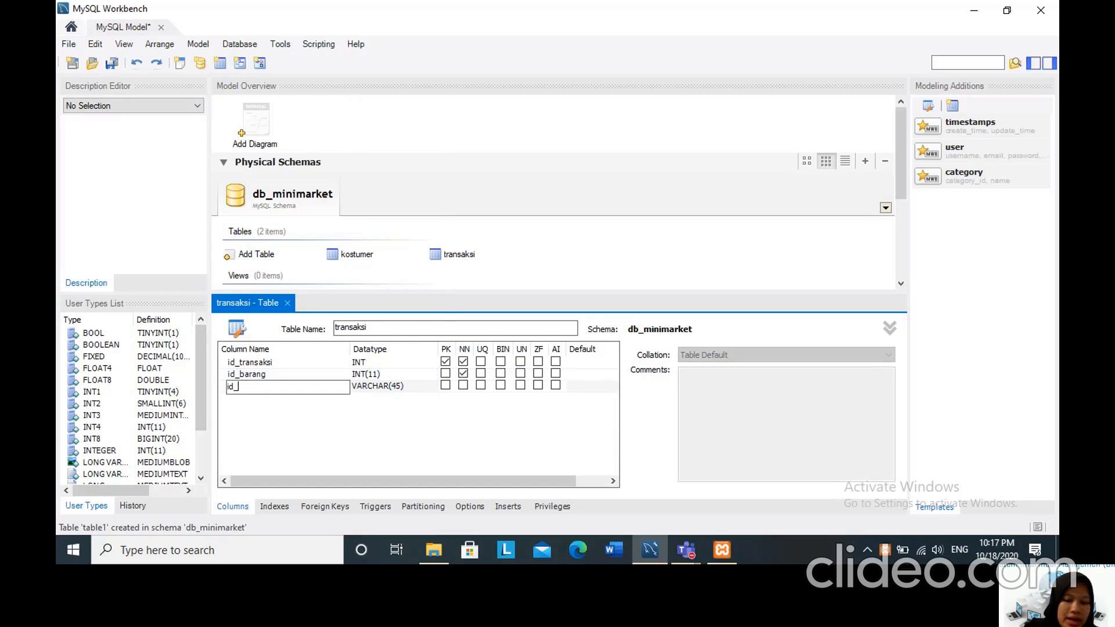
pyautogui.write('kasir')
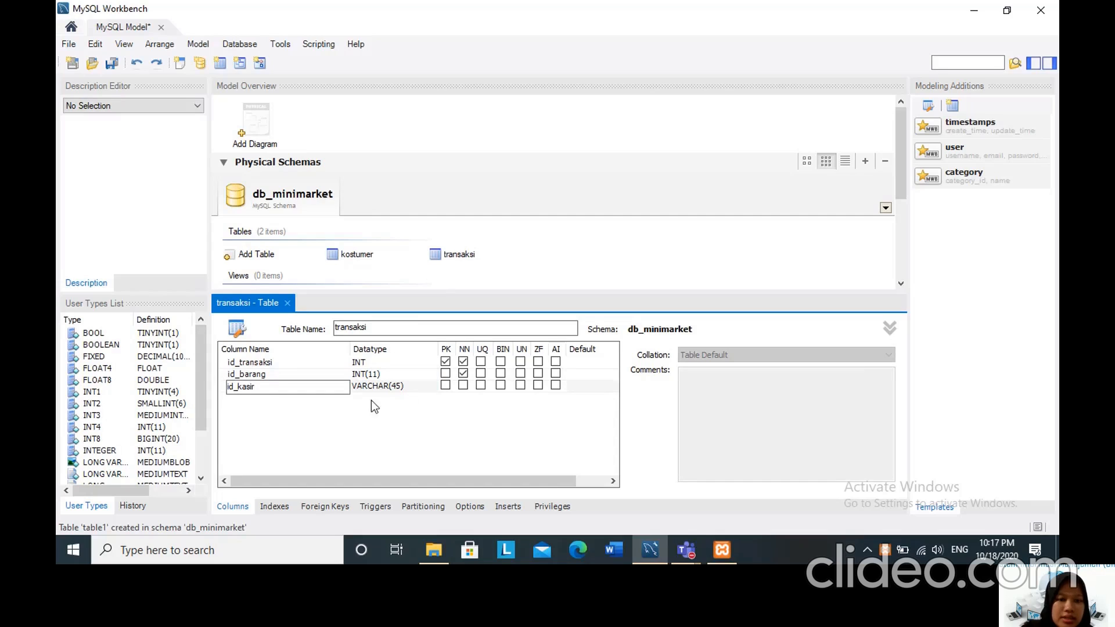
pyautogui.click(367, 387)
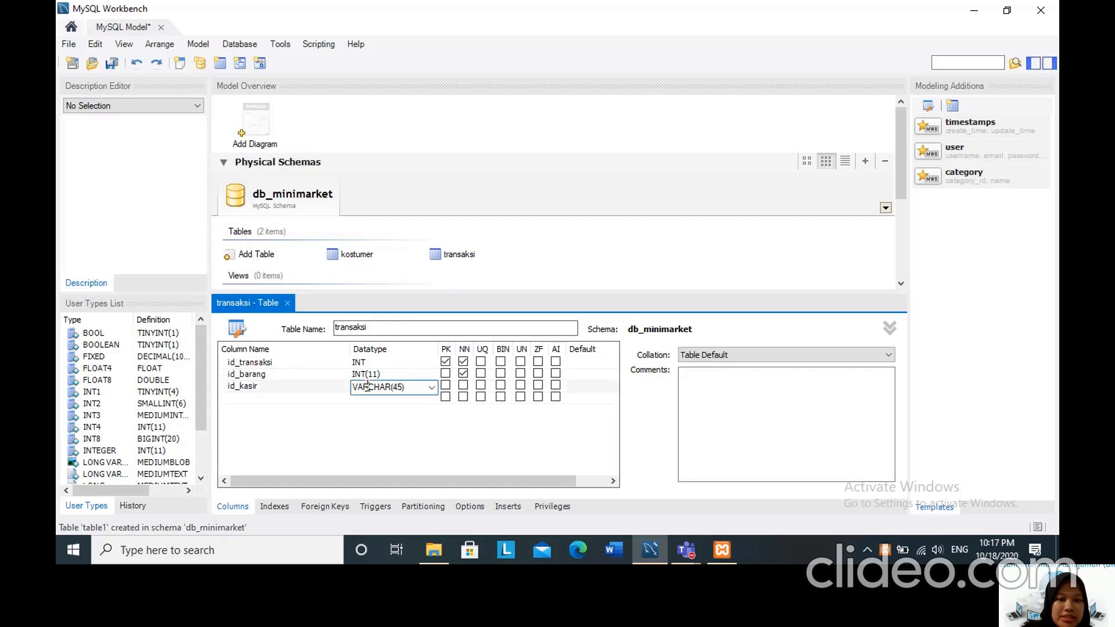
pyautogui.click(432, 387)
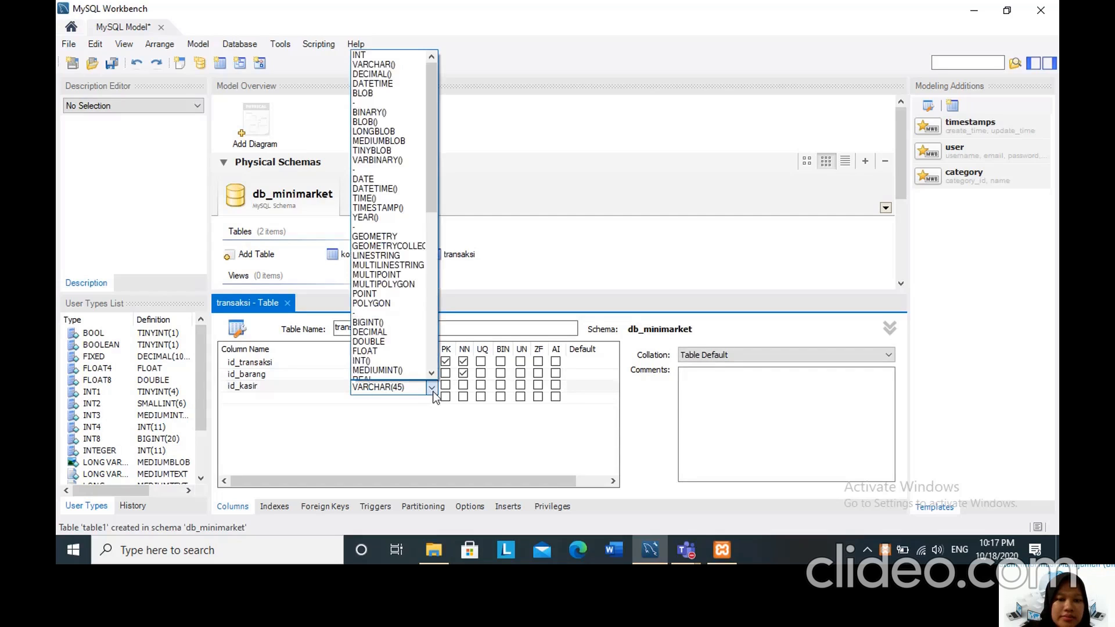
pyautogui.click(355, 360)
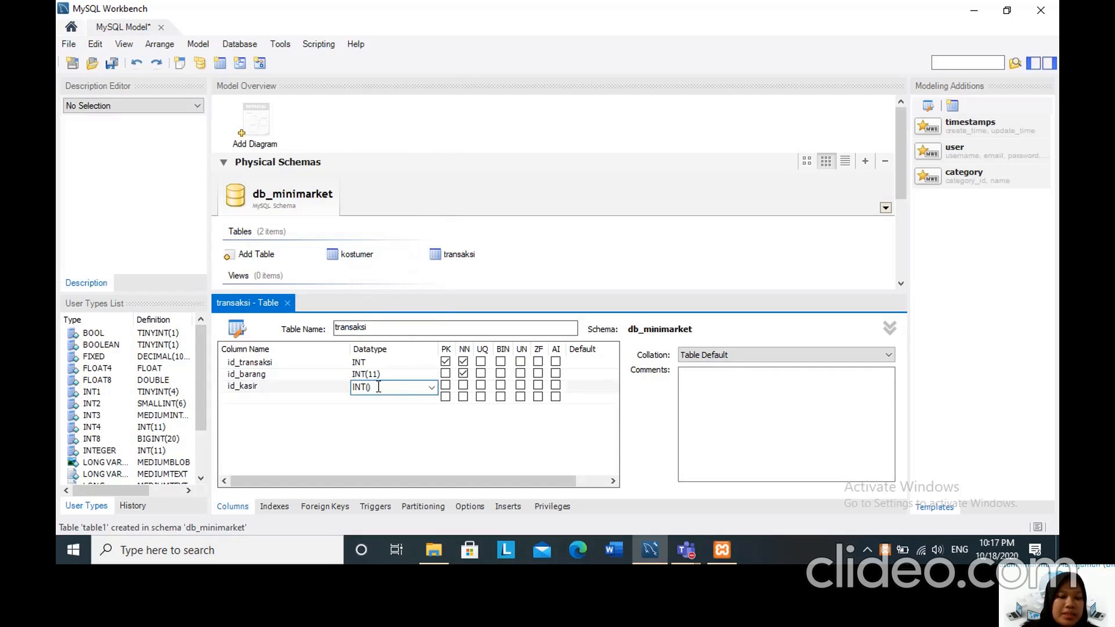
pyautogui.write('11')
pyautogui.click(463, 385)
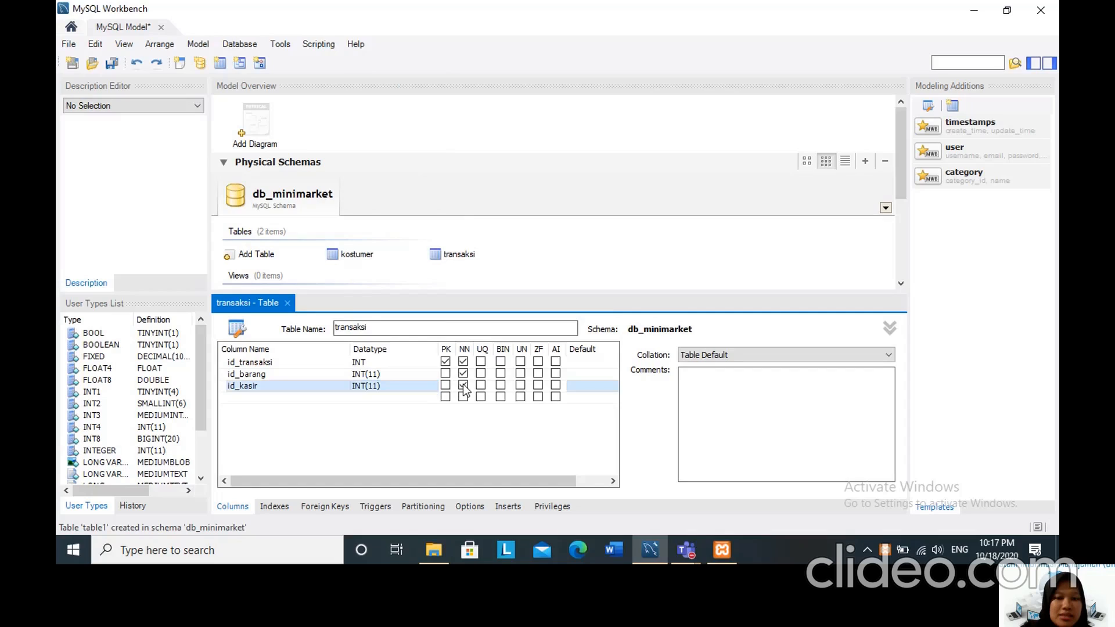
# Add a fourth column named id_kostumer to the transaksi table with datatype INT(11) and mark it not null.
pyautogui.doubleClick(233, 395)
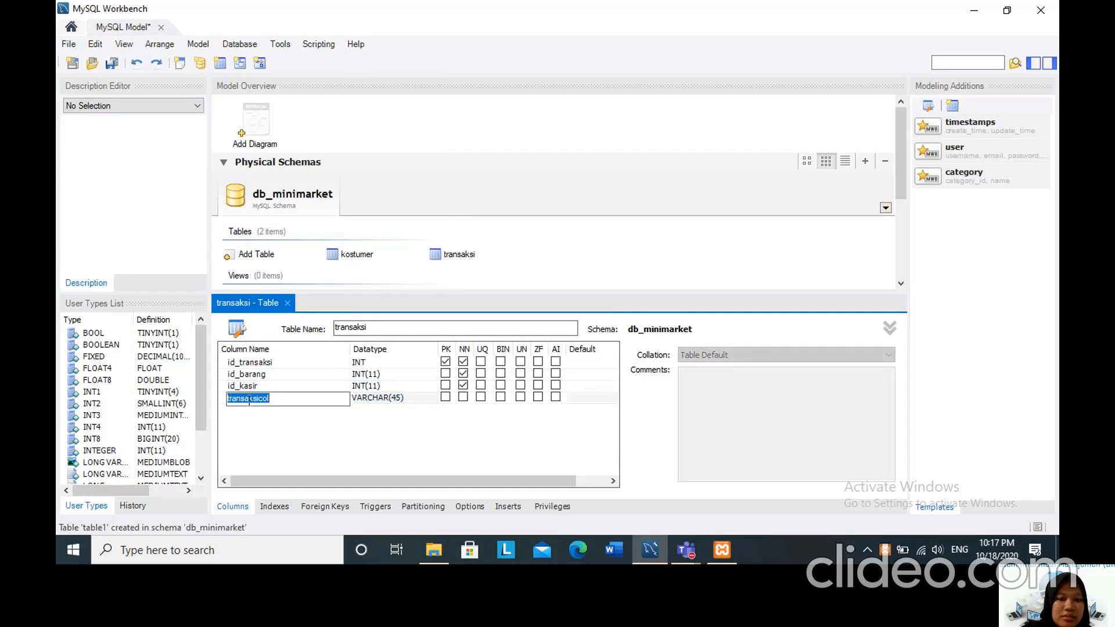
pyautogui.write('id_ko')
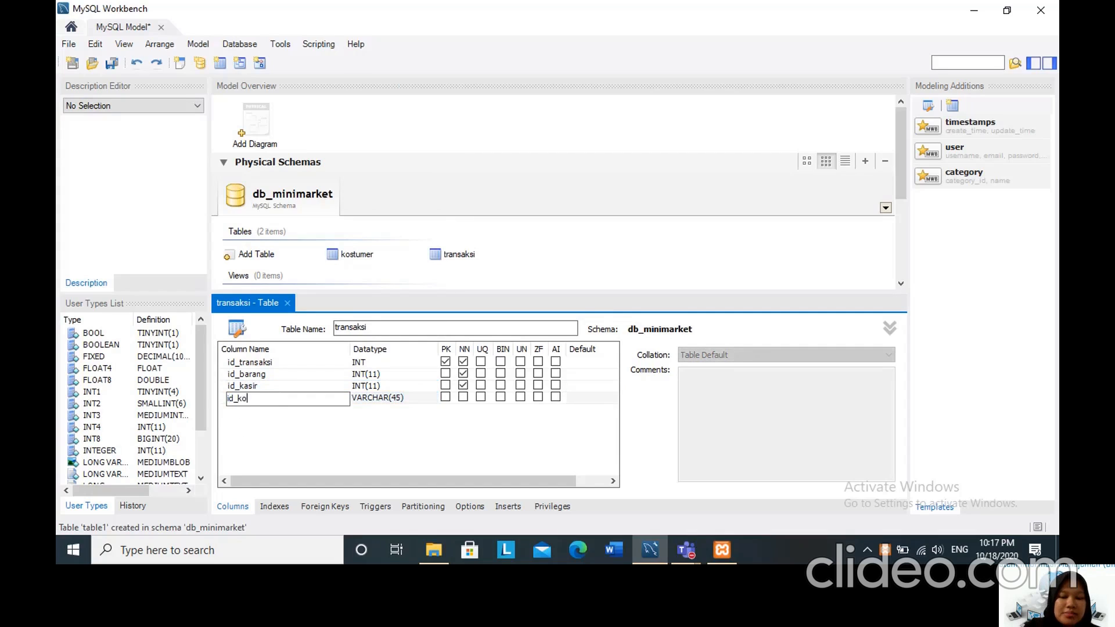
pyautogui.write('stumer')
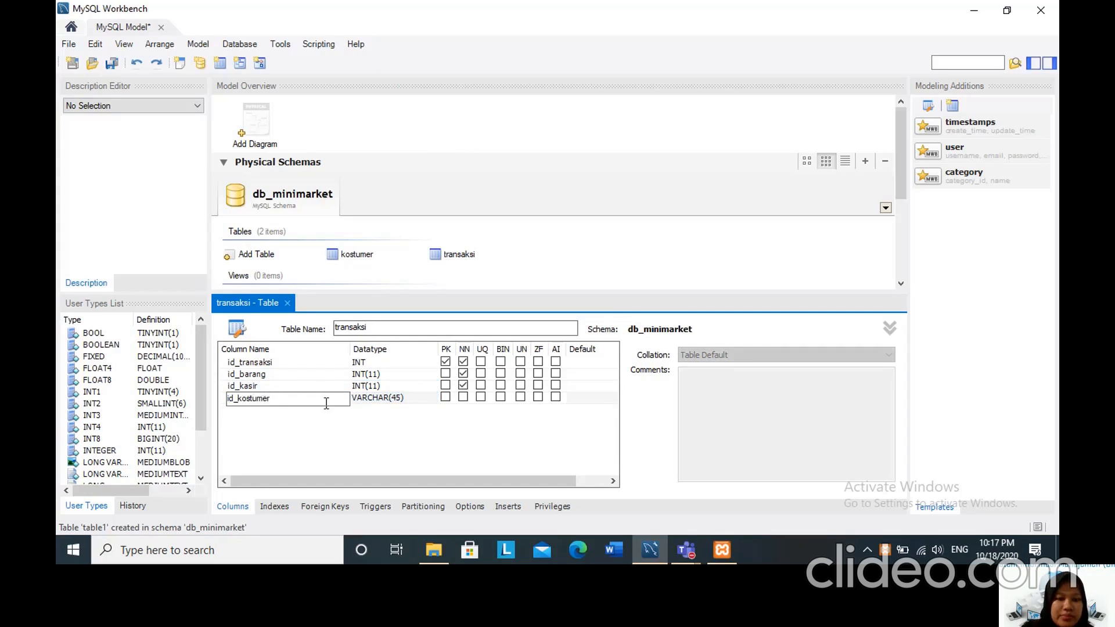
pyautogui.click(376, 401)
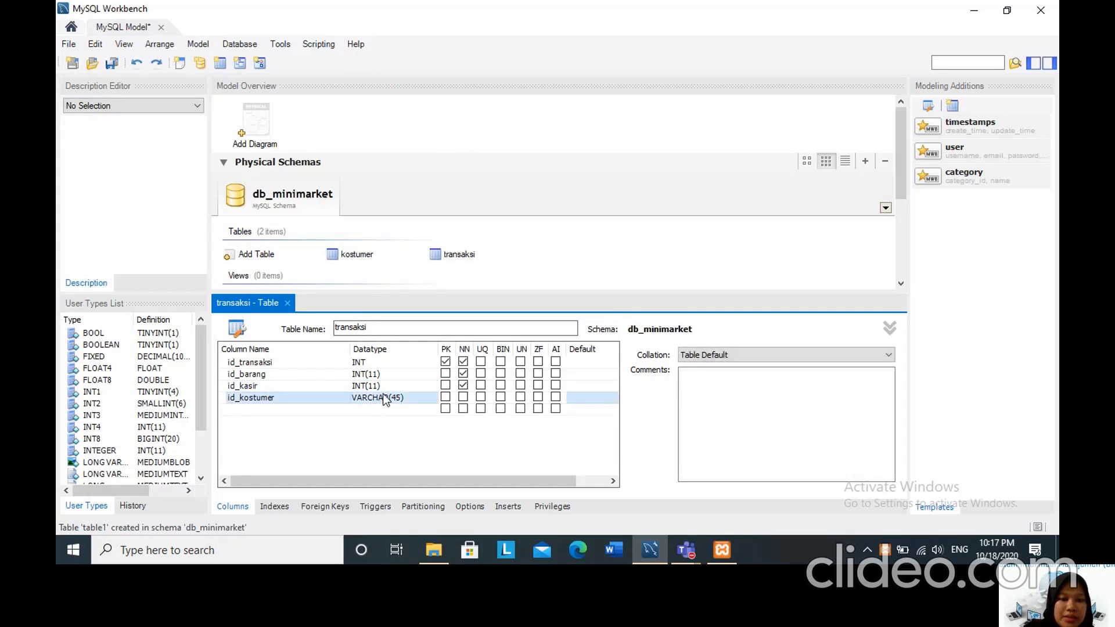
pyautogui.click(425, 399)
pyautogui.click(432, 400)
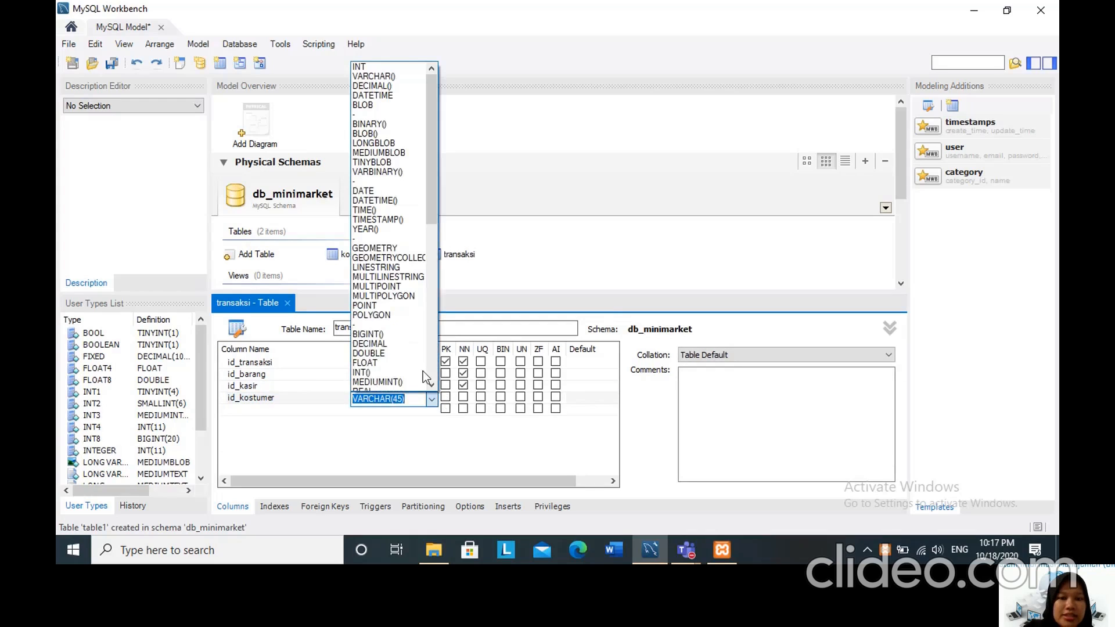
pyautogui.click(407, 372)
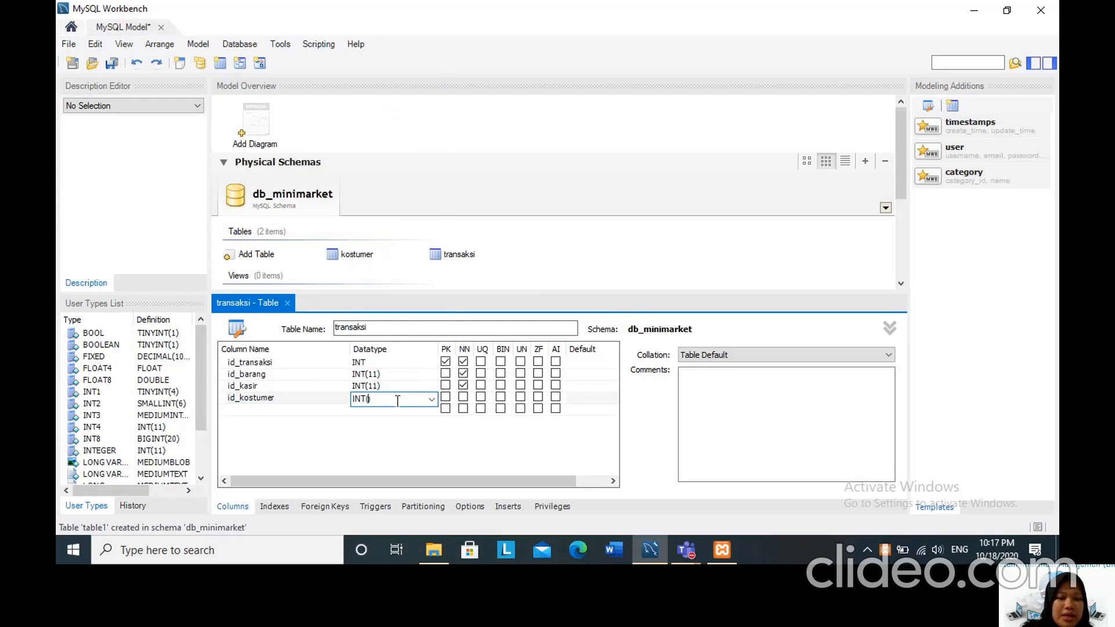
pyautogui.write('11')
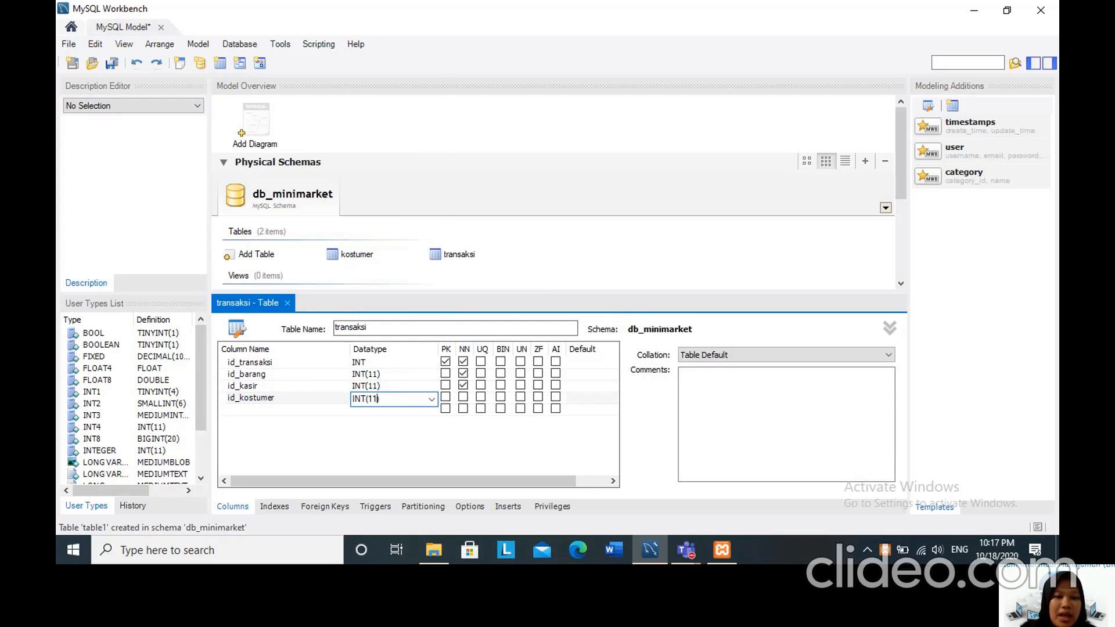
pyautogui.click(463, 398)
# Add a fifth column named tanggal_transaksi to the transaksi table with datatype DATE and mark it not null.
pyautogui.click(229, 410)
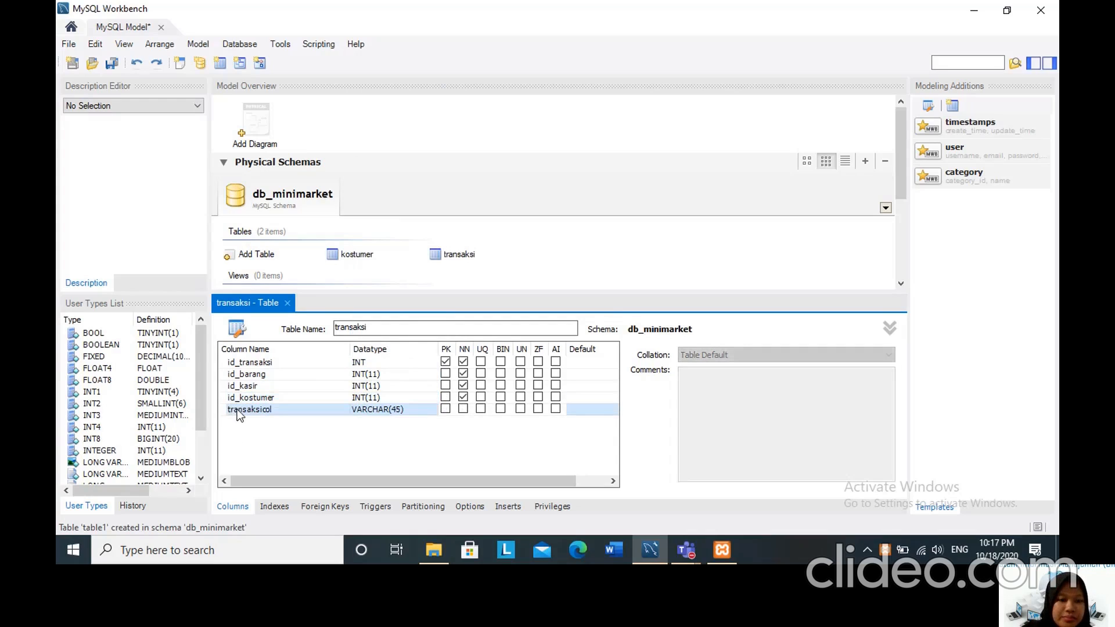
pyautogui.click(238, 409)
pyautogui.press('BackSpace')
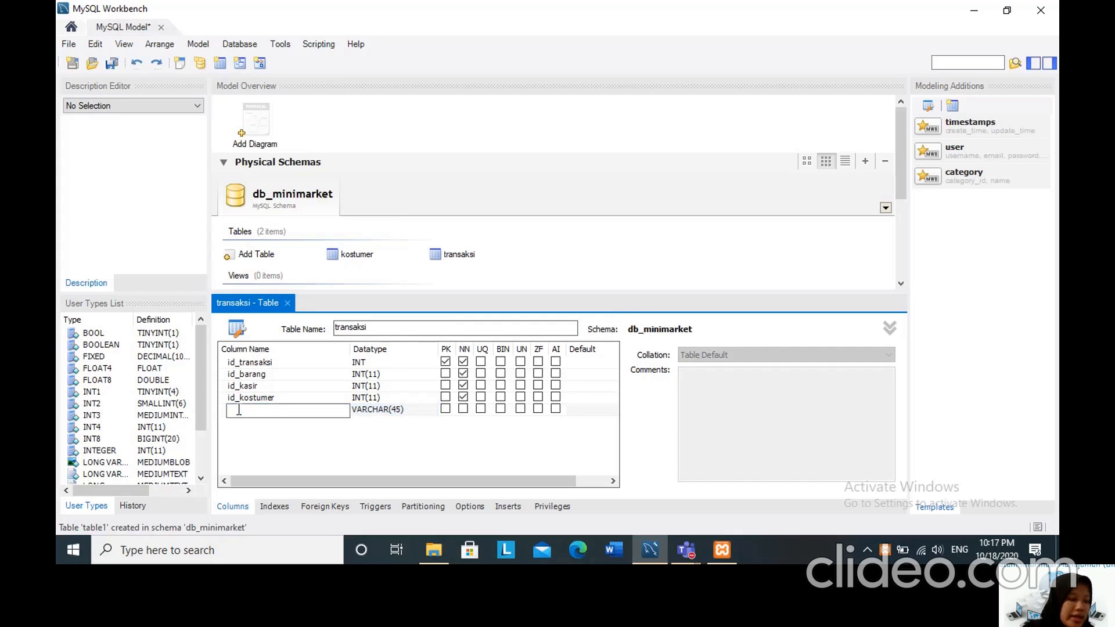
pyautogui.write('tangg')
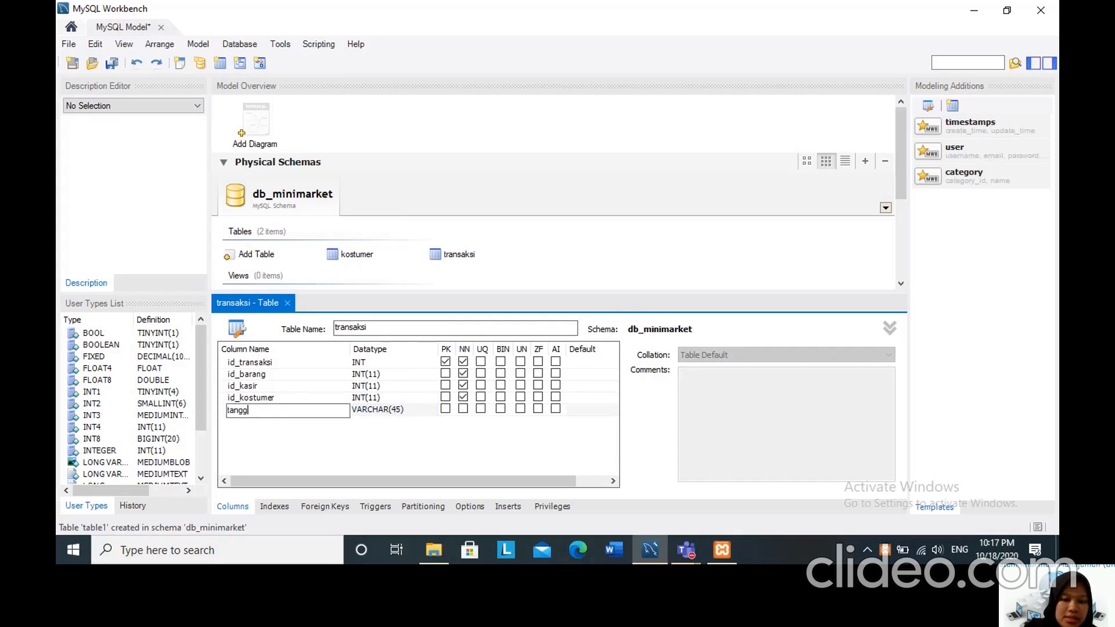
pyautogui.write('al_transa')
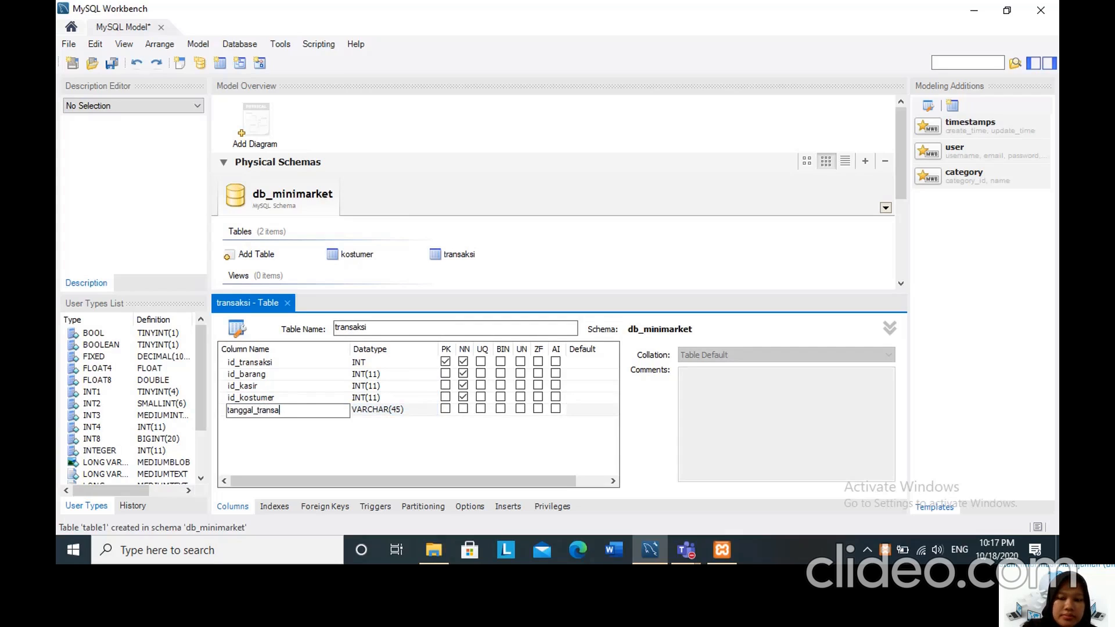
pyautogui.write('ksi')
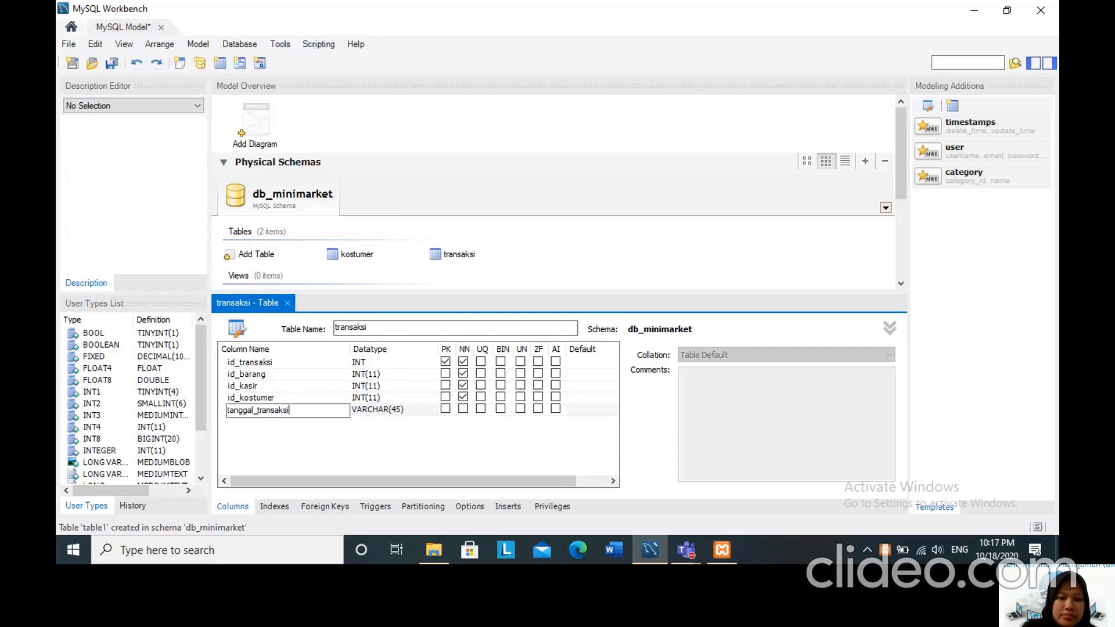
pyautogui.click(380, 413)
pyautogui.click(431, 410)
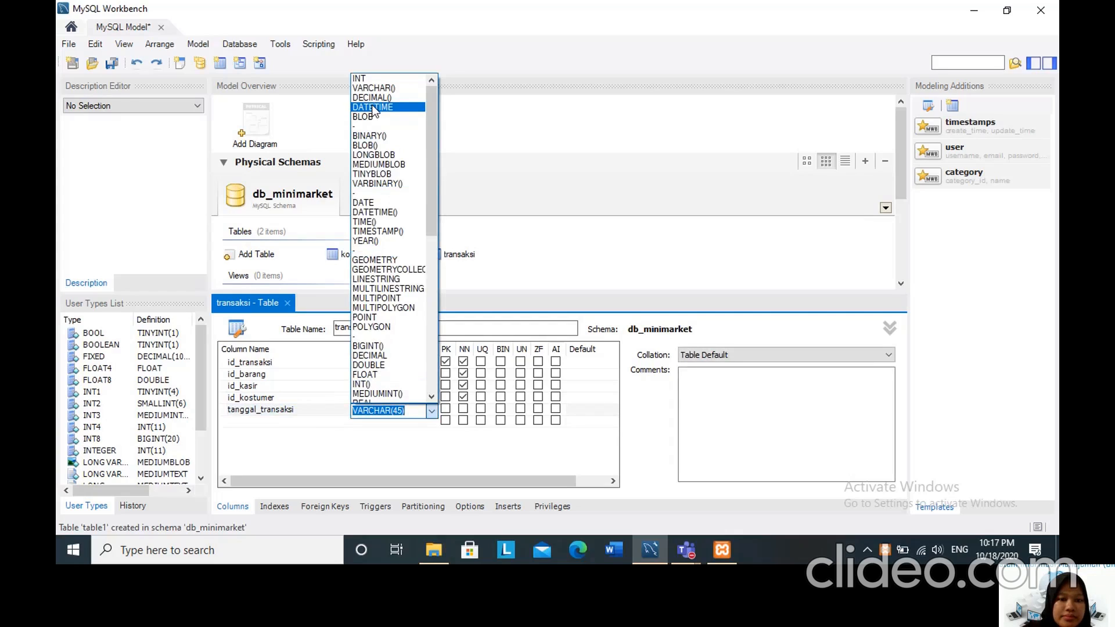
pyautogui.click(364, 202)
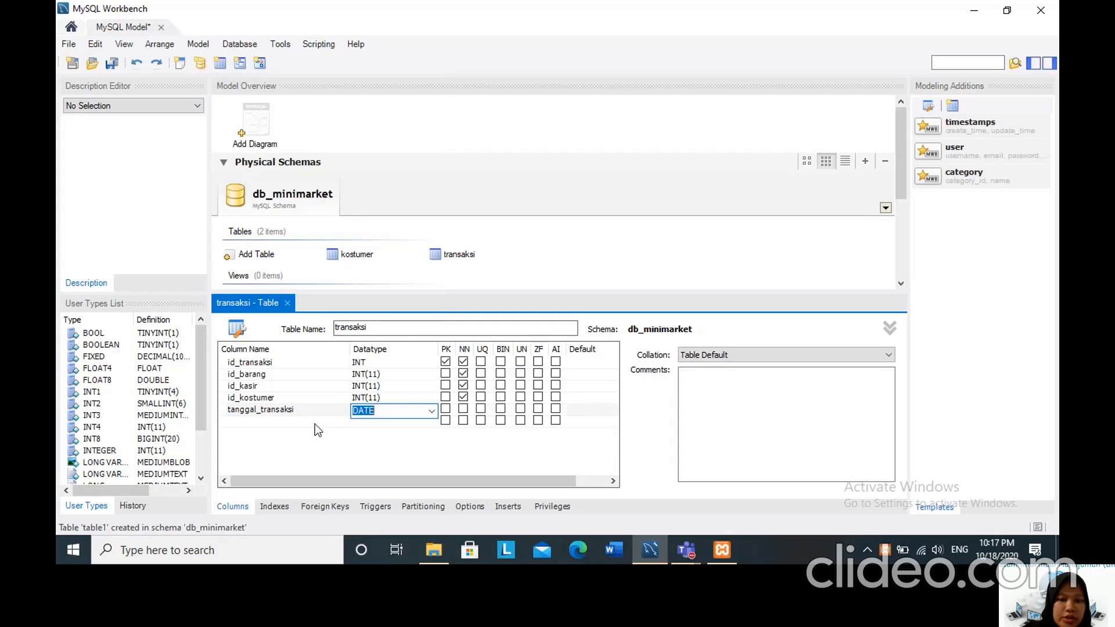
pyautogui.click(463, 408)
pyautogui.click(463, 409)
# Add a sixth column named nama_barang to the transaksi table with datatype VARCHAR(20) and mark it not null.
pyautogui.click(268, 420)
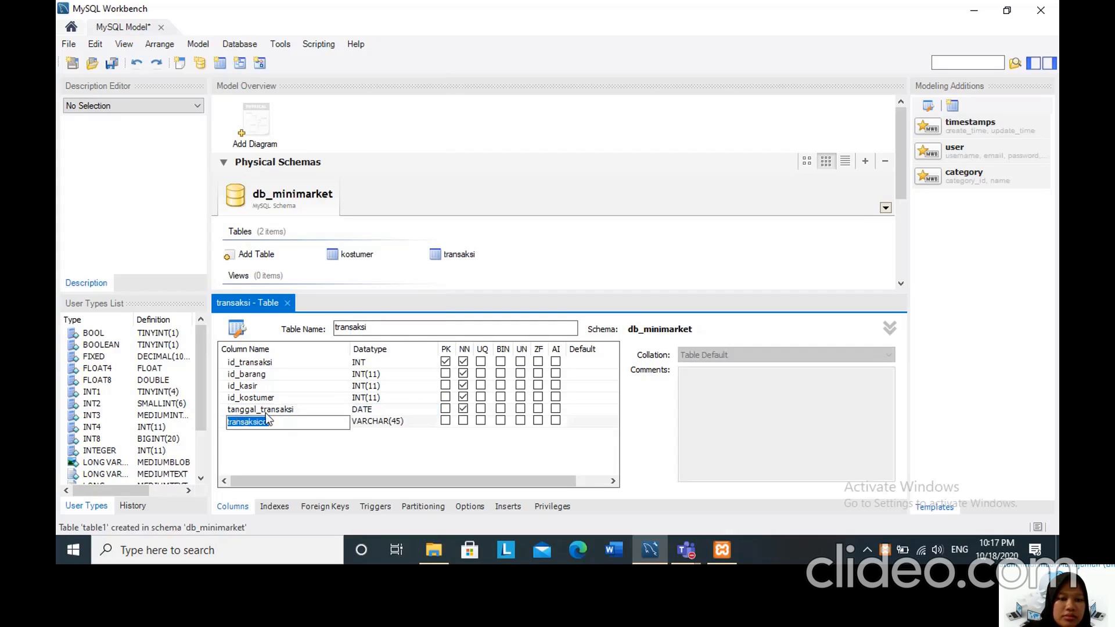
pyautogui.press('BackSpace')
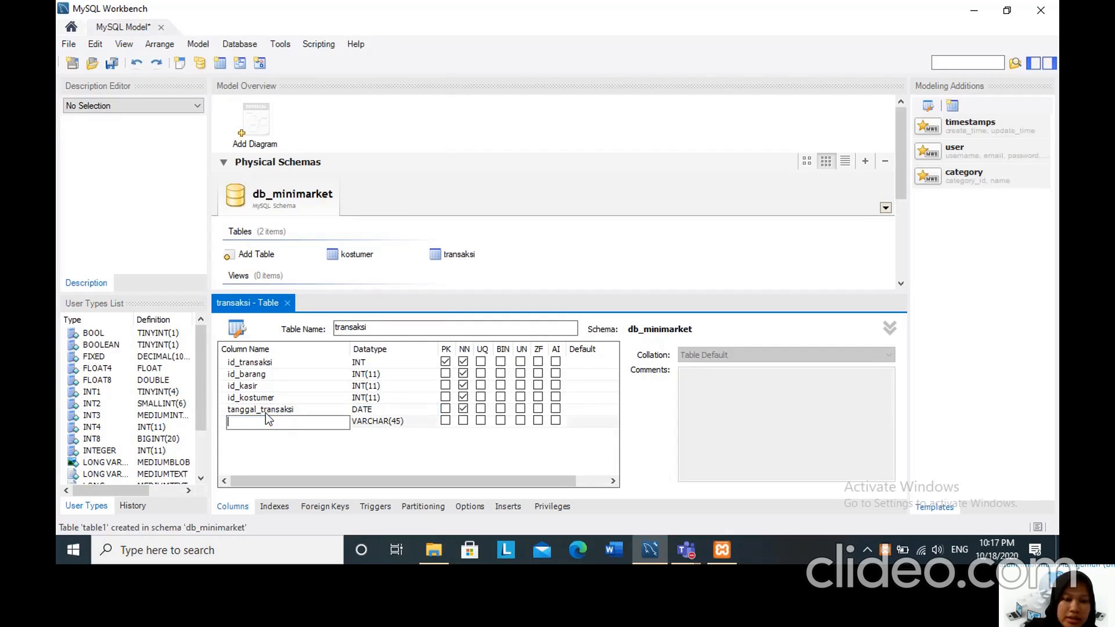
pyautogui.write('nama')
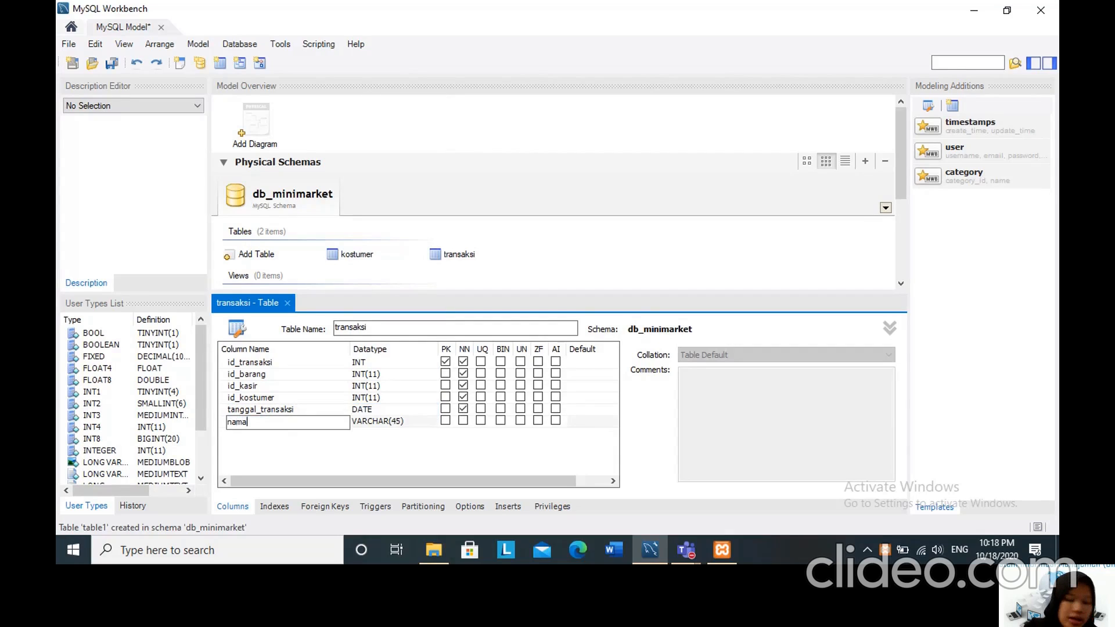
pyautogui.write('_bam')
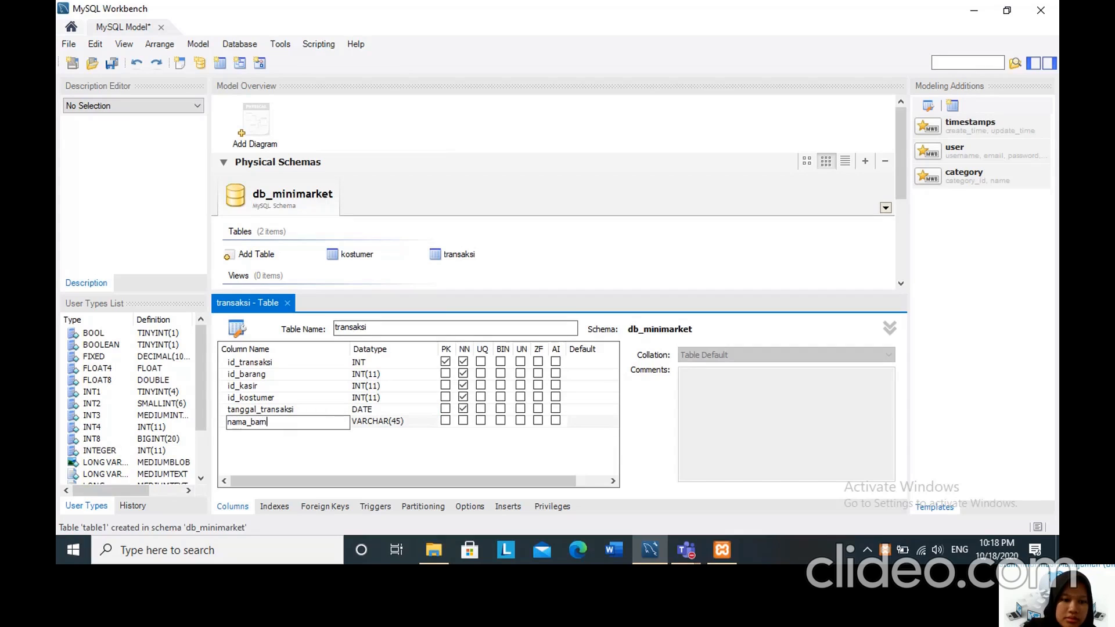
pyautogui.press('BackSpace')
pyautogui.write('rang')
pyautogui.click(390, 424)
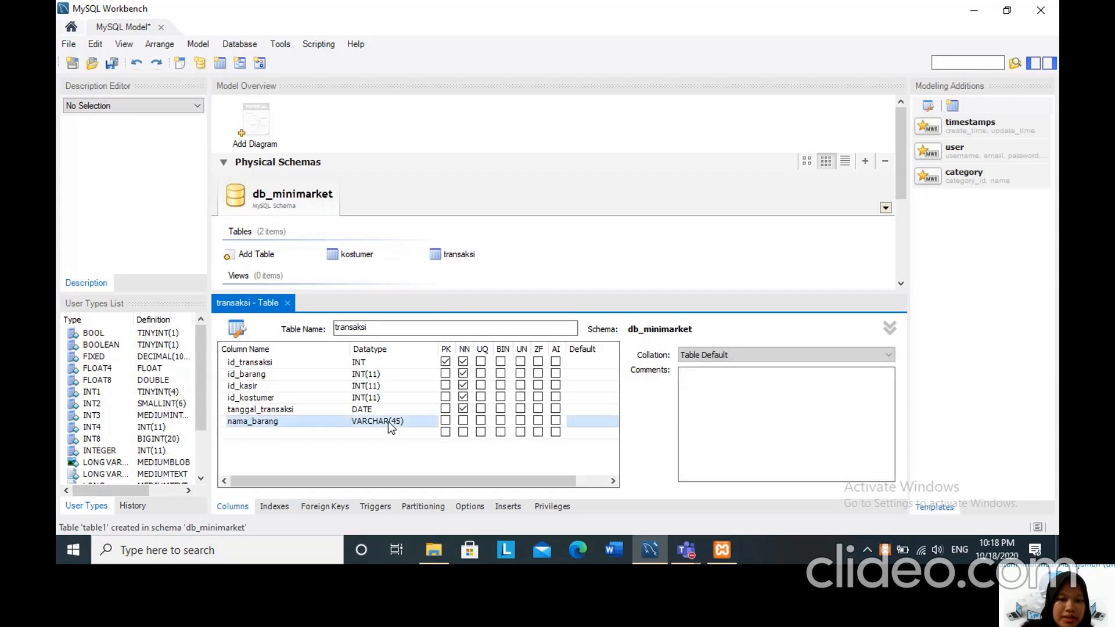
pyautogui.click(400, 423)
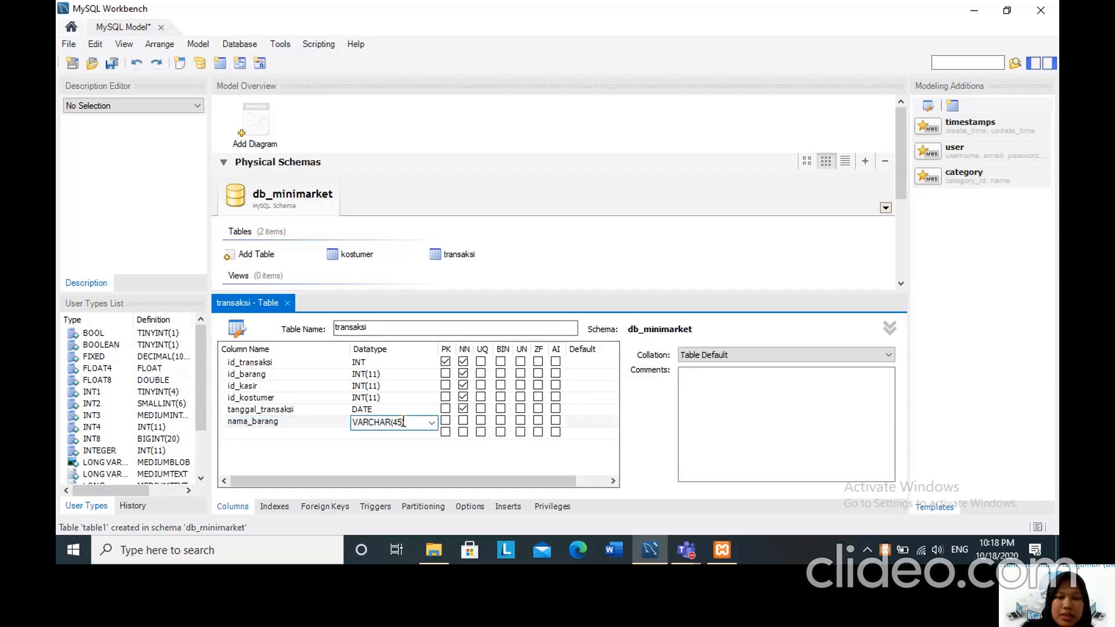
pyautogui.press('BackSpace')
pyautogui.press('BackSpace')
pyautogui.write('20')
pyautogui.click(463, 420)
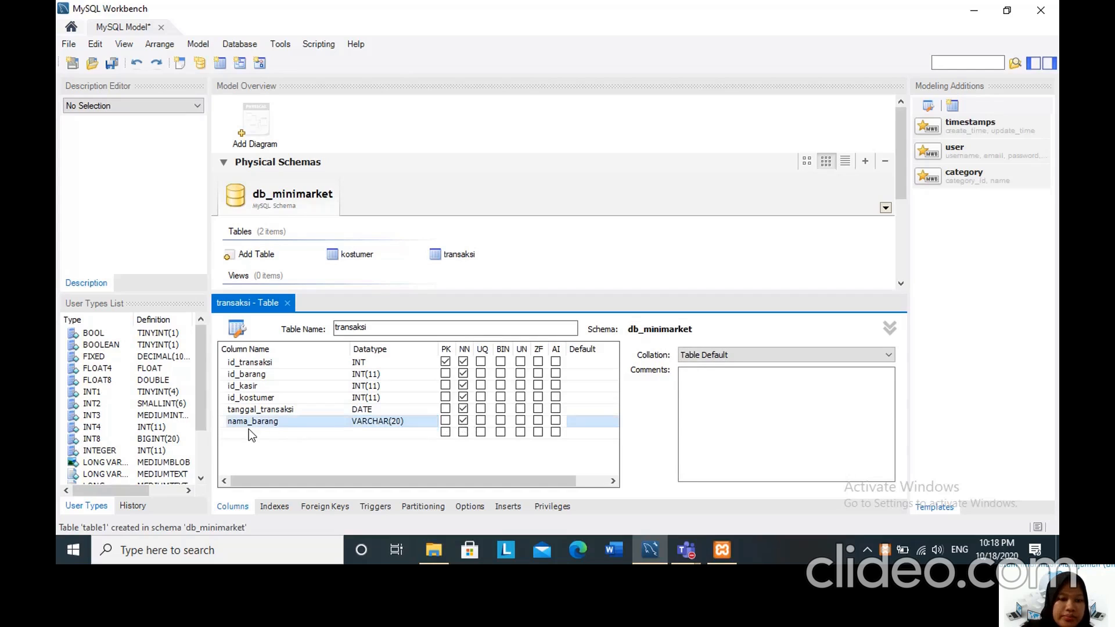
# Add a seventh column named jumlah_barang to the transaksi table with datatype INT(11) and mark it not null.
pyautogui.click(251, 433)
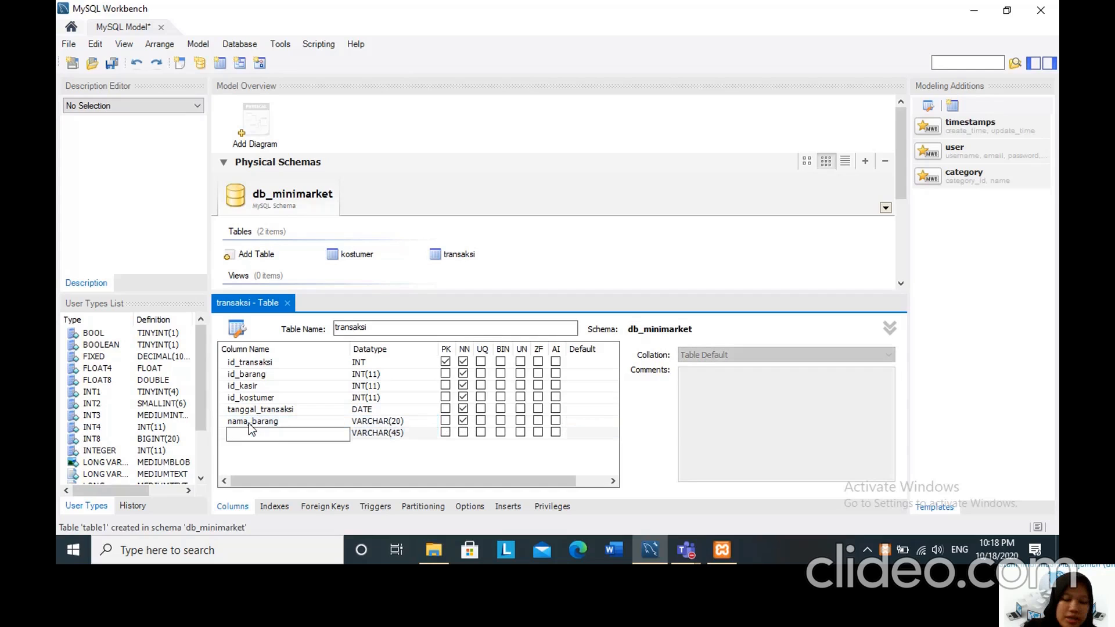
pyautogui.write('jumlah')
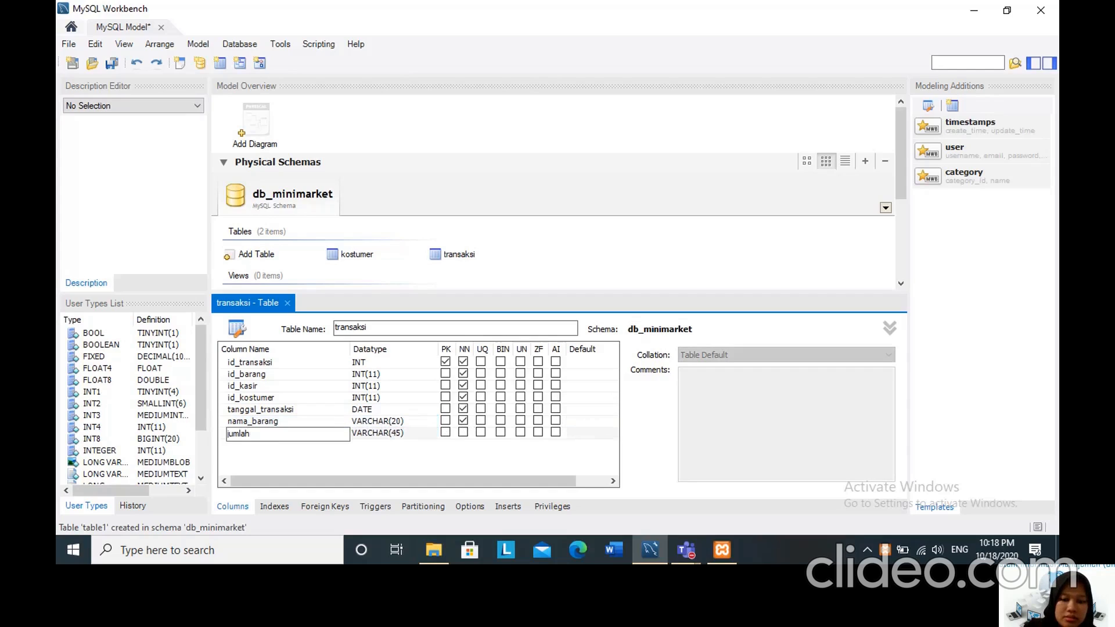
pyautogui.write('_barang')
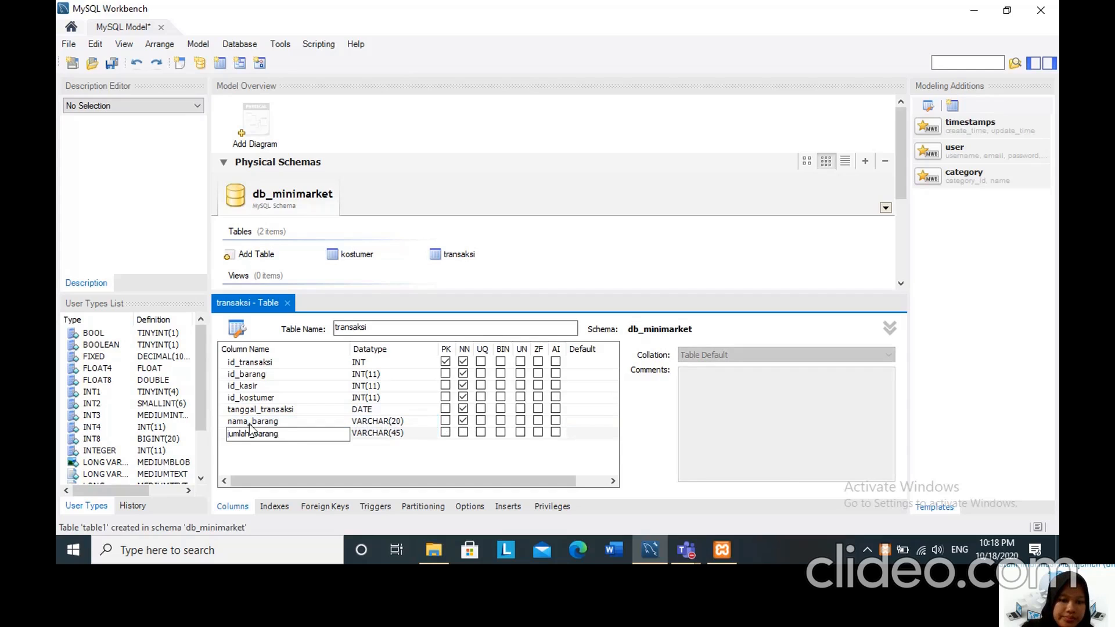
pyautogui.click(361, 435)
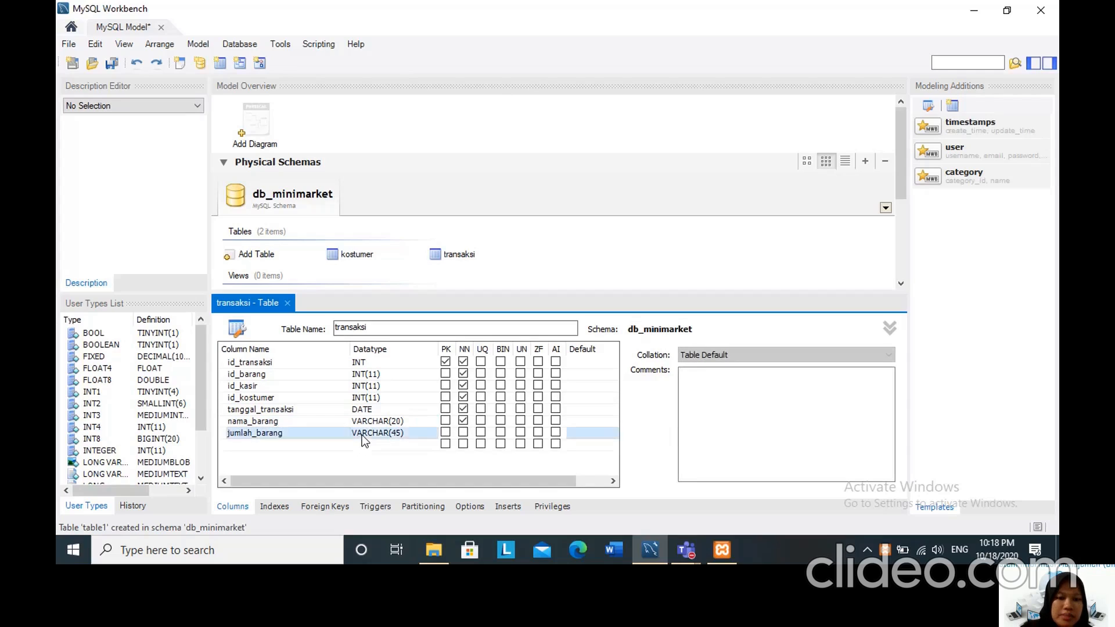
pyautogui.click(361, 435)
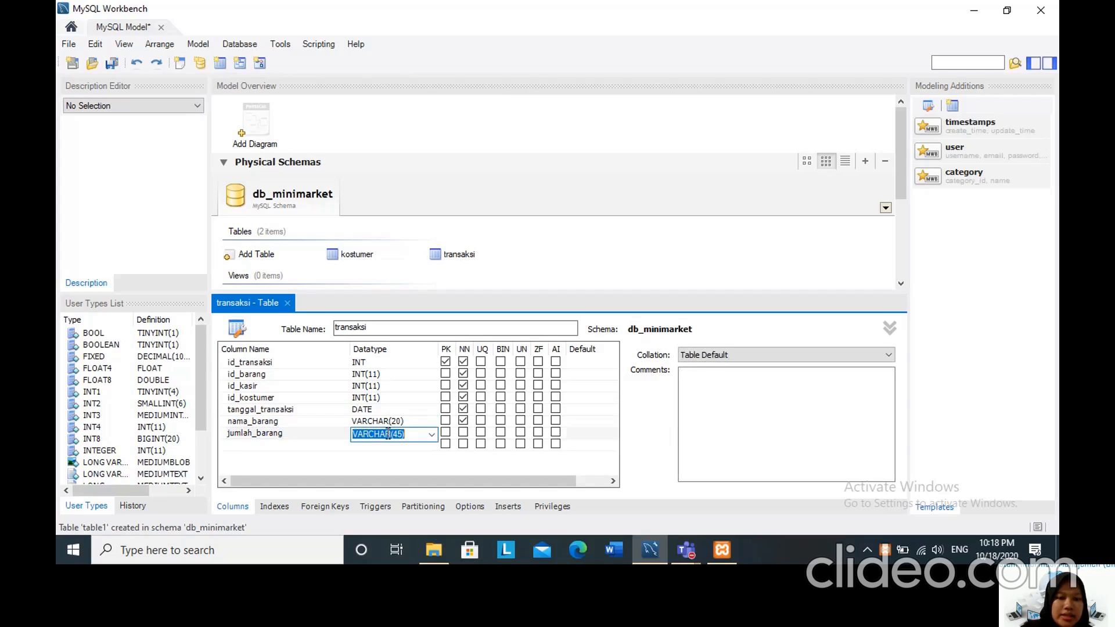
pyautogui.write('INT(11)')
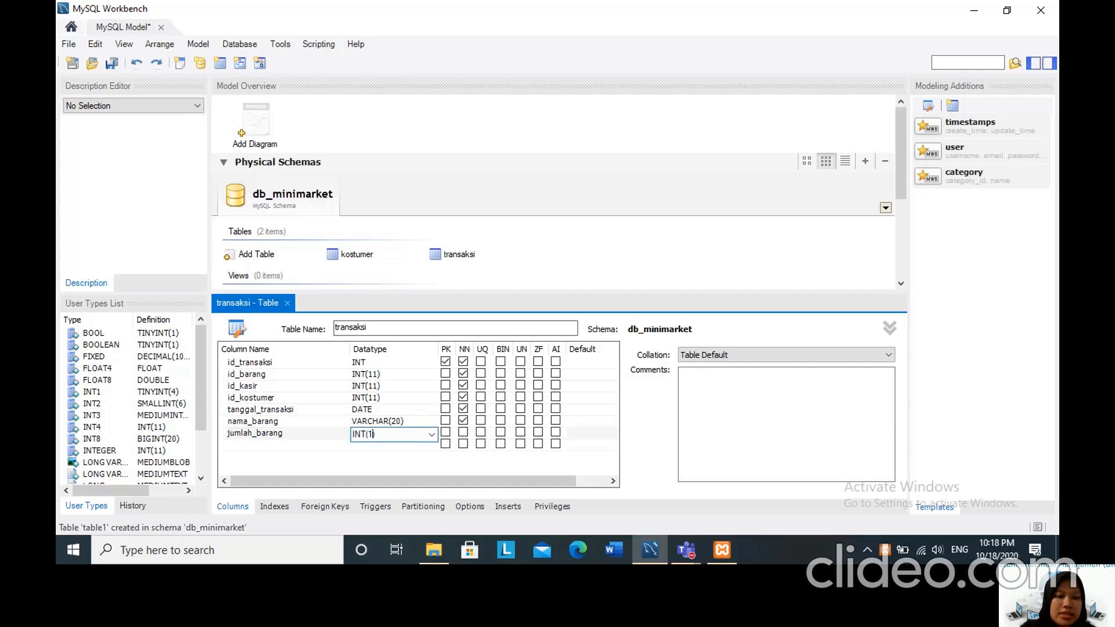
pyautogui.click(463, 432)
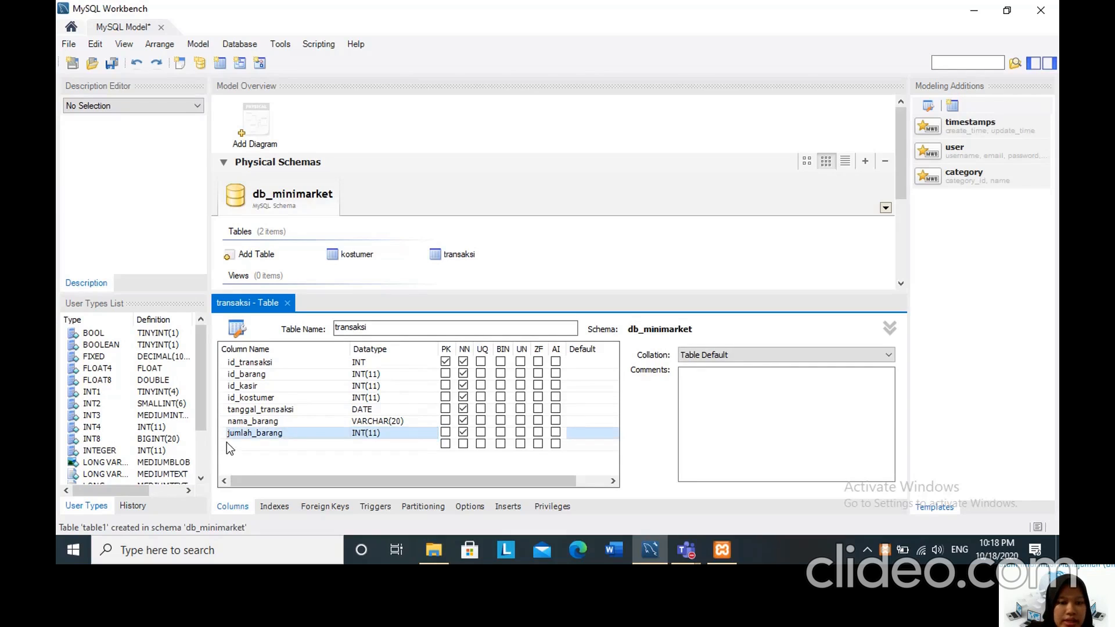
# Add an eighth column named total_pemasukan to the transaksi table with datatype INT(11) and mark it not null.
pyautogui.click(252, 444)
pyautogui.click(252, 444)
pyautogui.write('total')
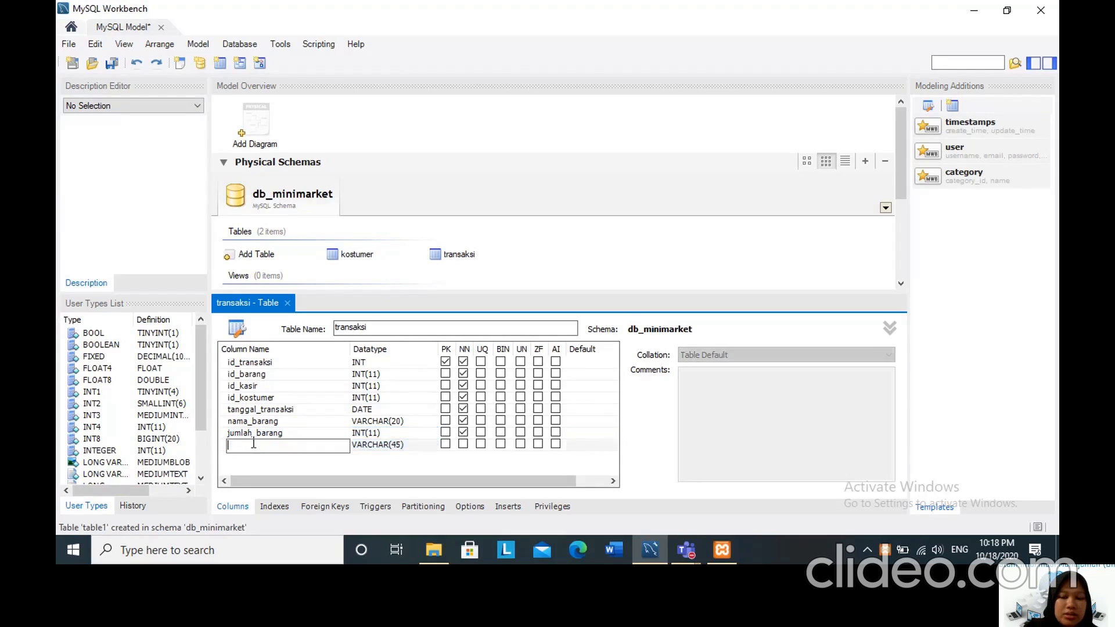
pyautogui.write('_pemasukan')
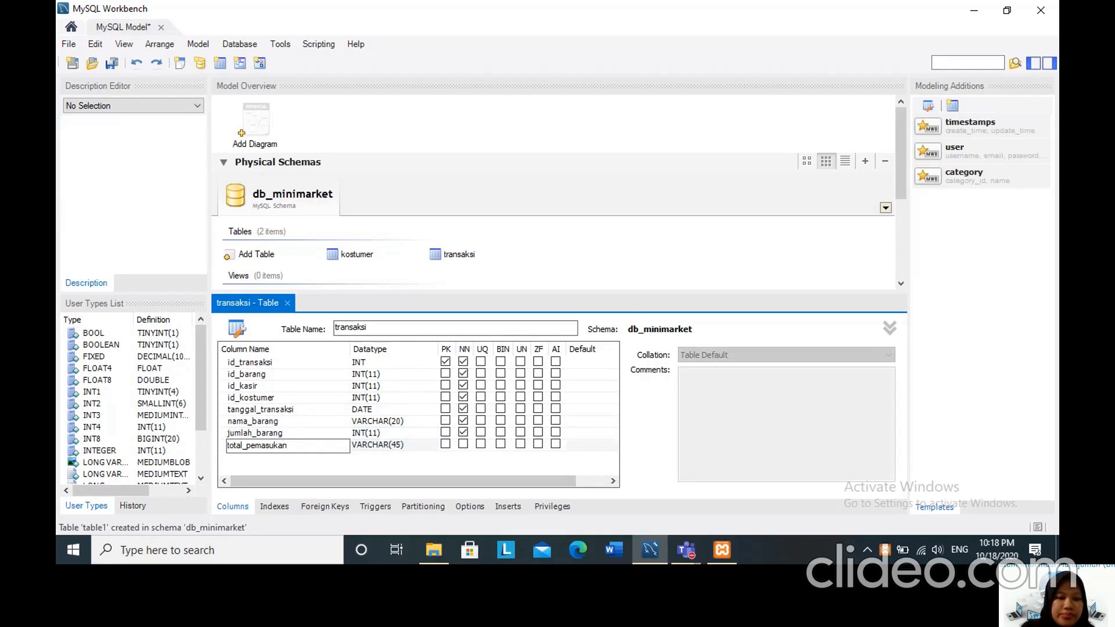
pyautogui.click(360, 448)
pyautogui.click(432, 447)
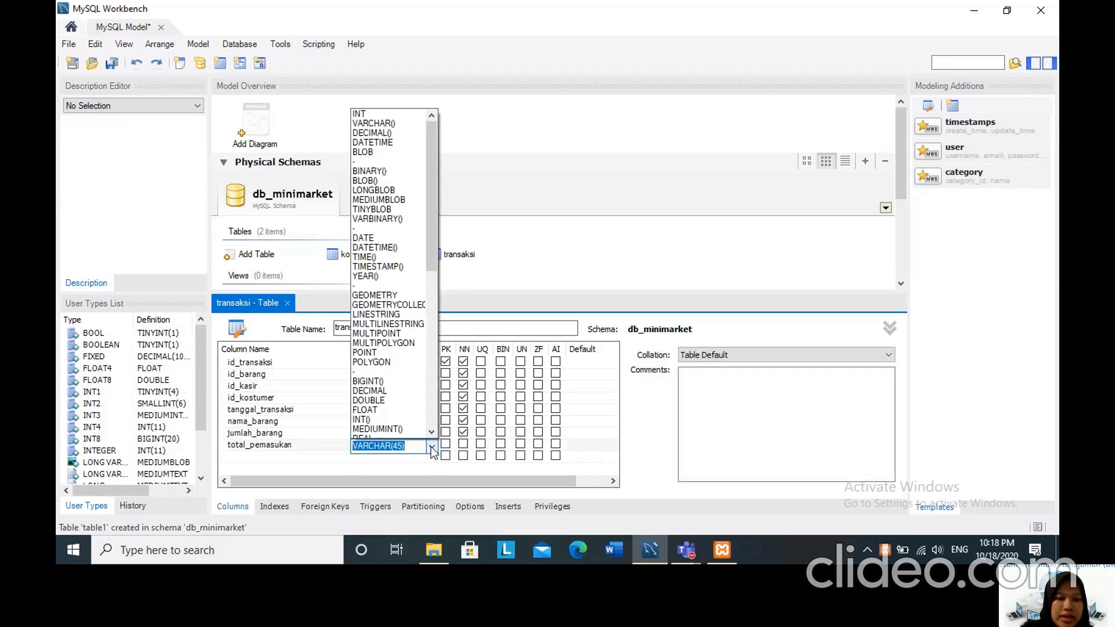
pyautogui.click(384, 415)
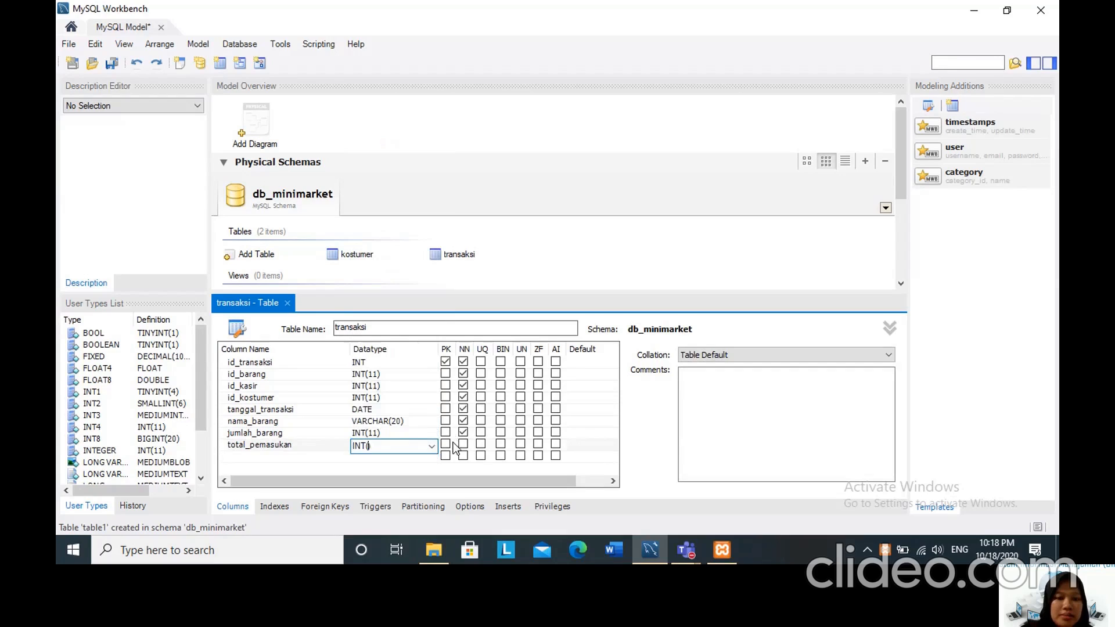
pyautogui.write('11')
pyautogui.click(463, 444)
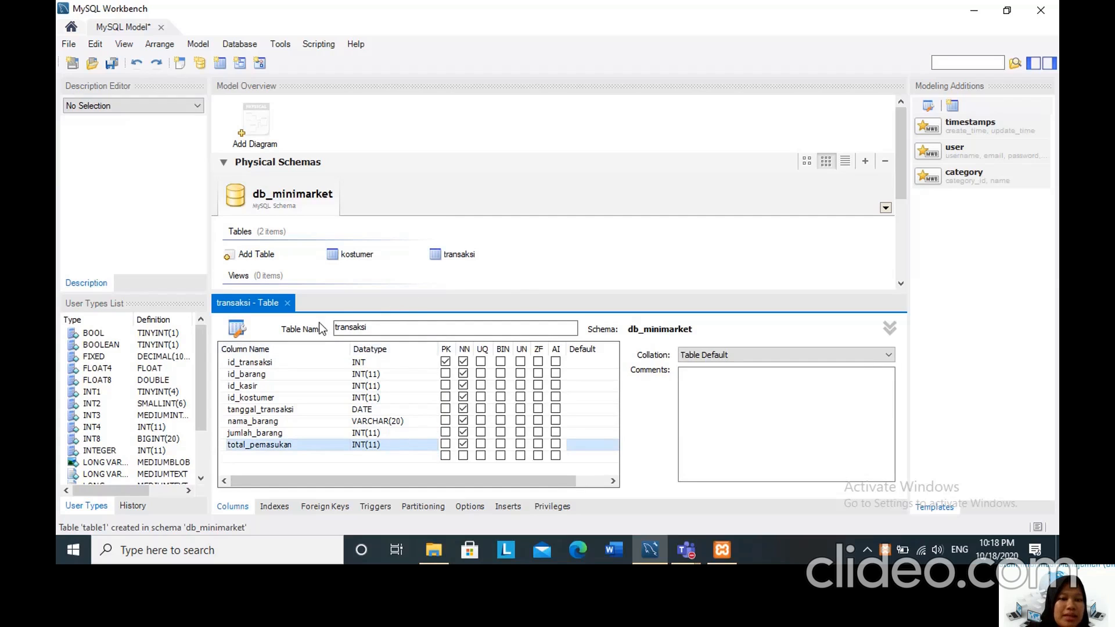
# Close the transaksi table editor and add a new table named kasir to the db_minimarket schema.
pyautogui.click(286, 303)
pyautogui.click(285, 303)
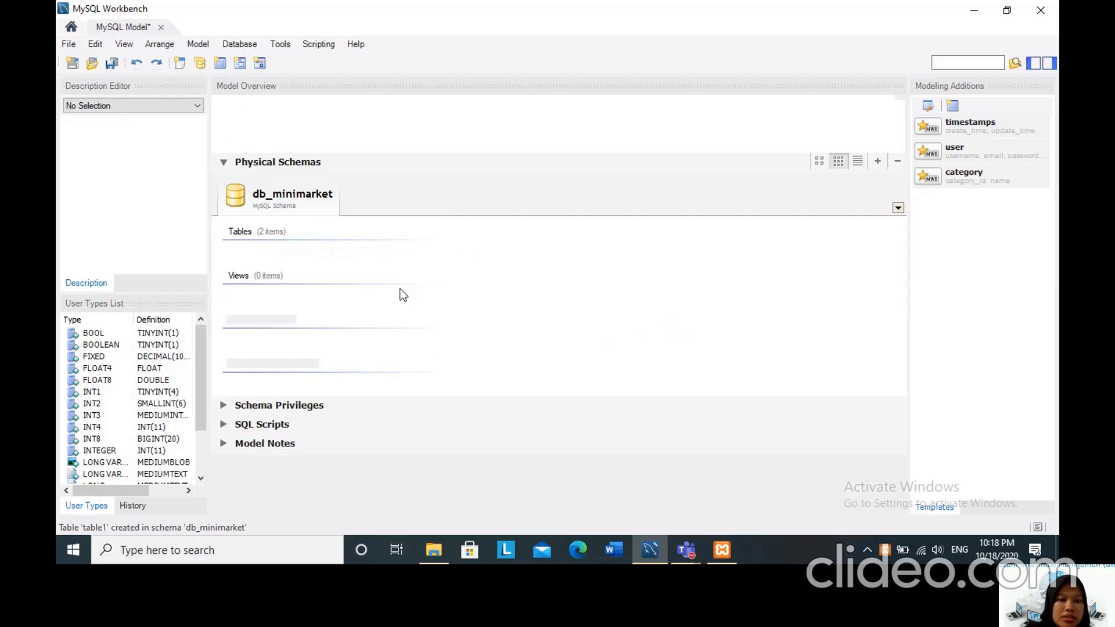
pyautogui.click(229, 258)
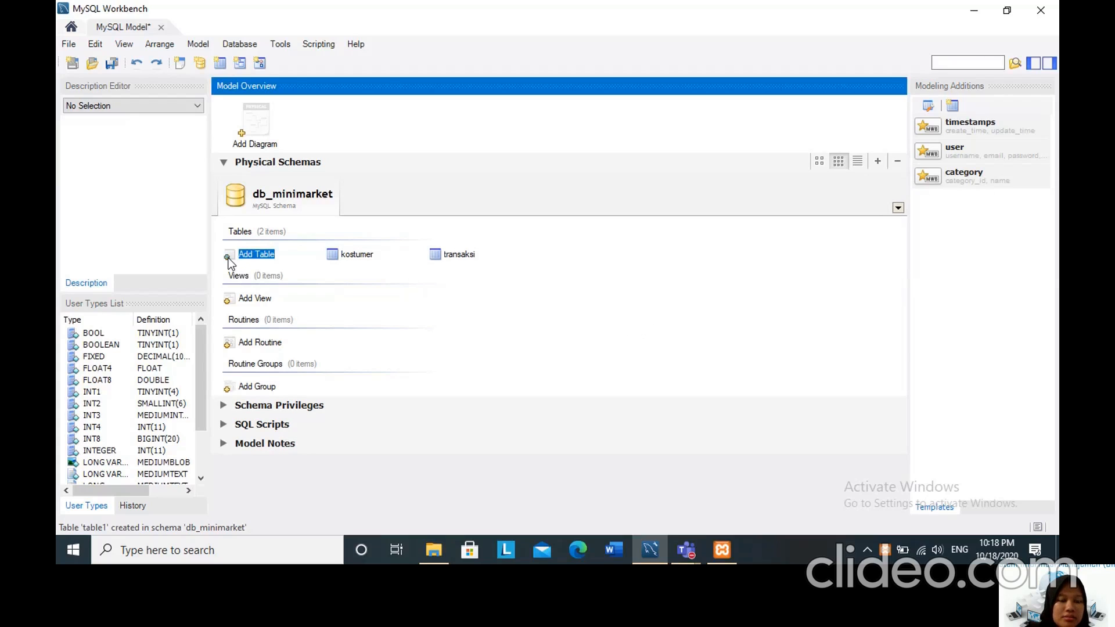
pyautogui.doubleClick(221, 260)
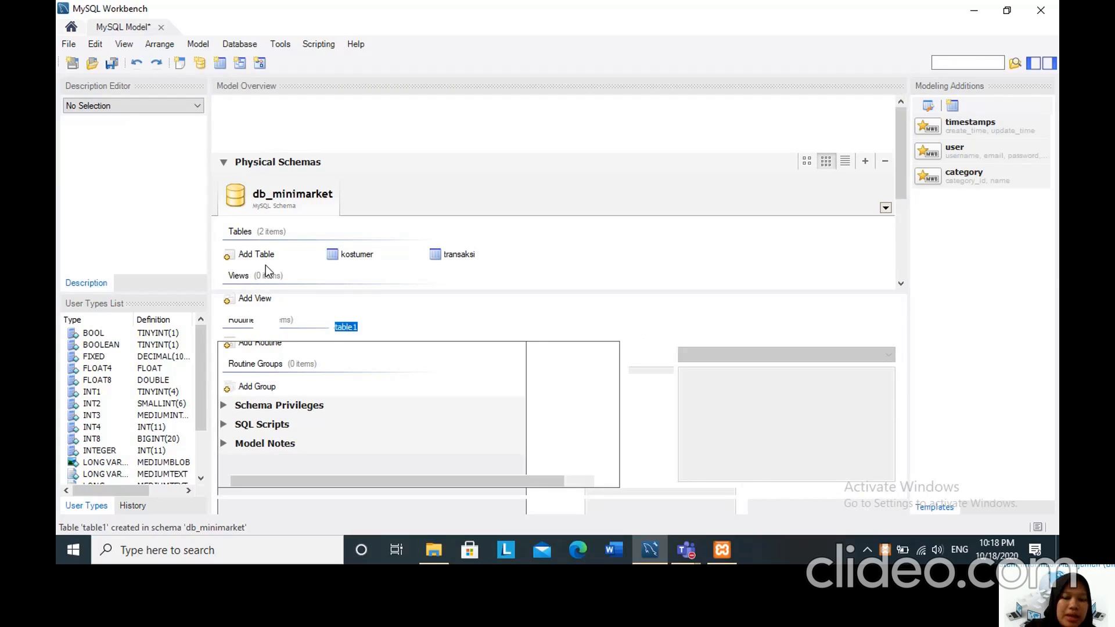
pyautogui.write('kasir')
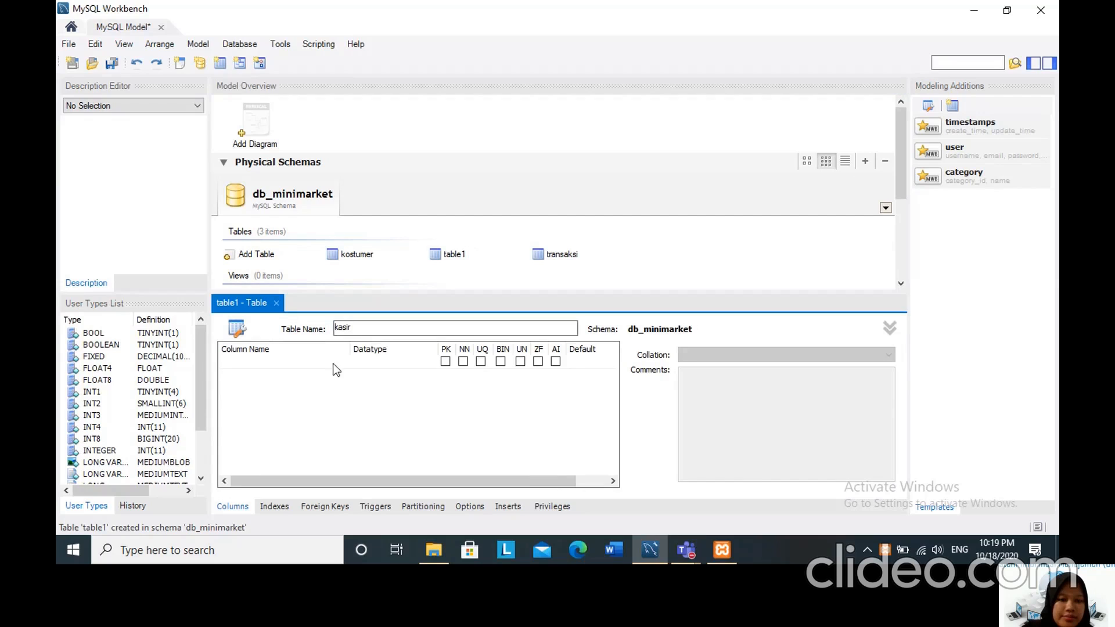
# Add a first column named id_kasir to the kasir table, keeping the default INT datatype and primary key setting.
pyautogui.click(249, 363)
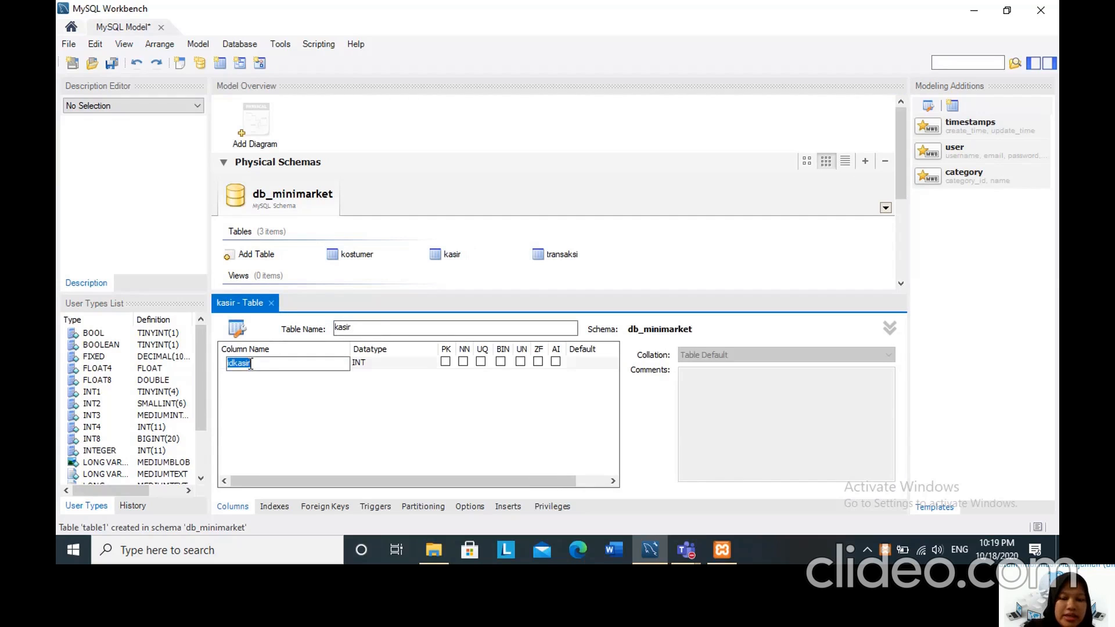
pyautogui.write('id_kasir')
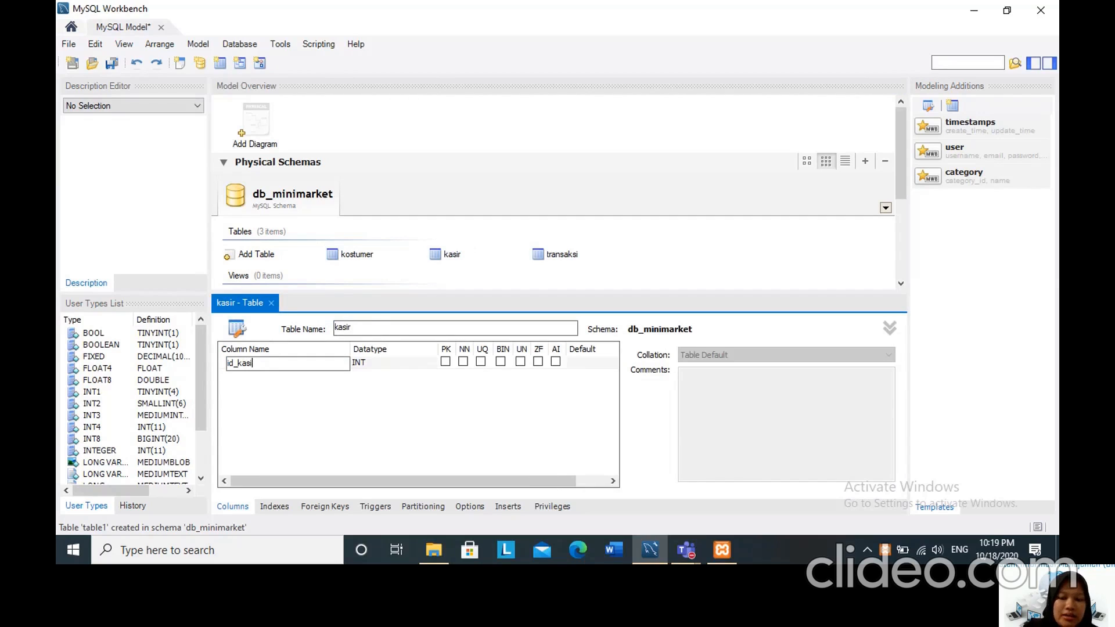
pyautogui.click(243, 382)
# Add a second column named id_kostumer to the kasir table with datatype INT(11).
pyautogui.click(240, 377)
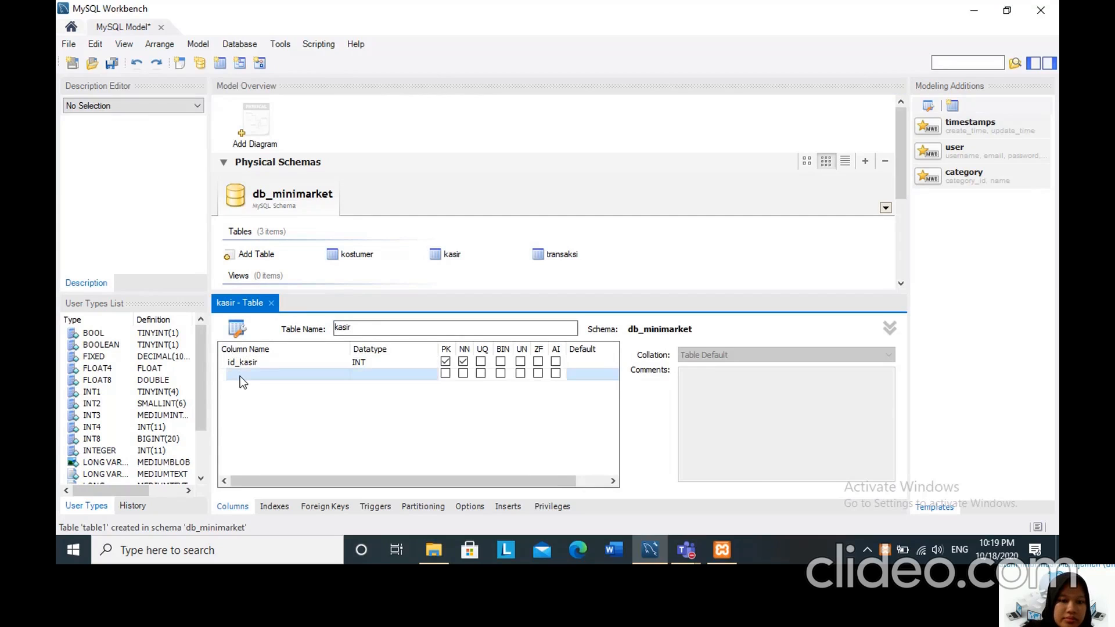
pyautogui.click(239, 377)
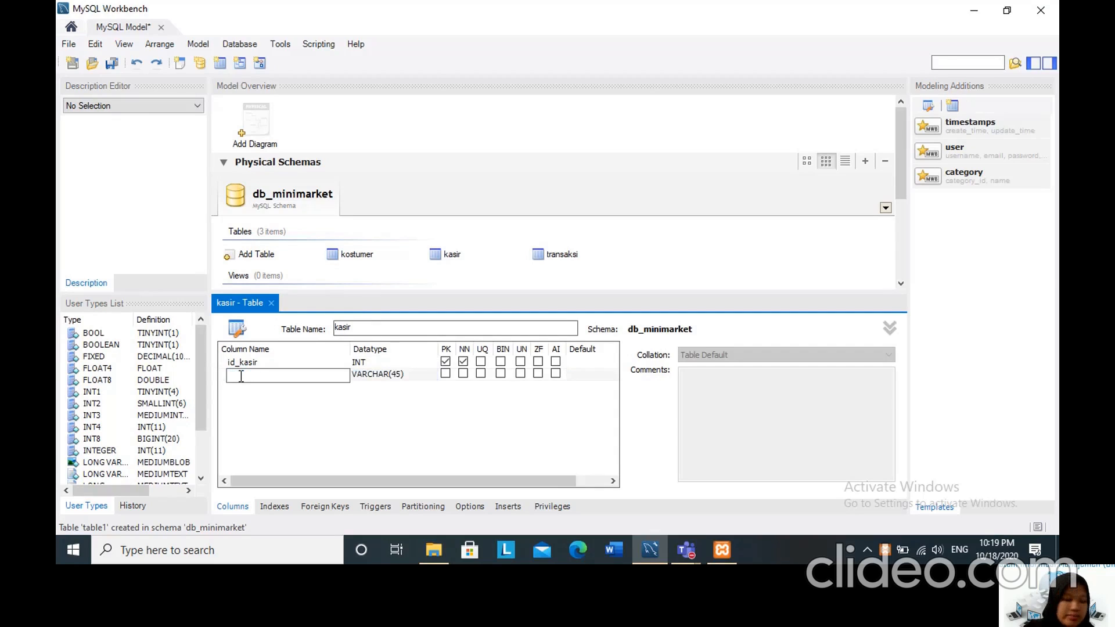
pyautogui.write('id')
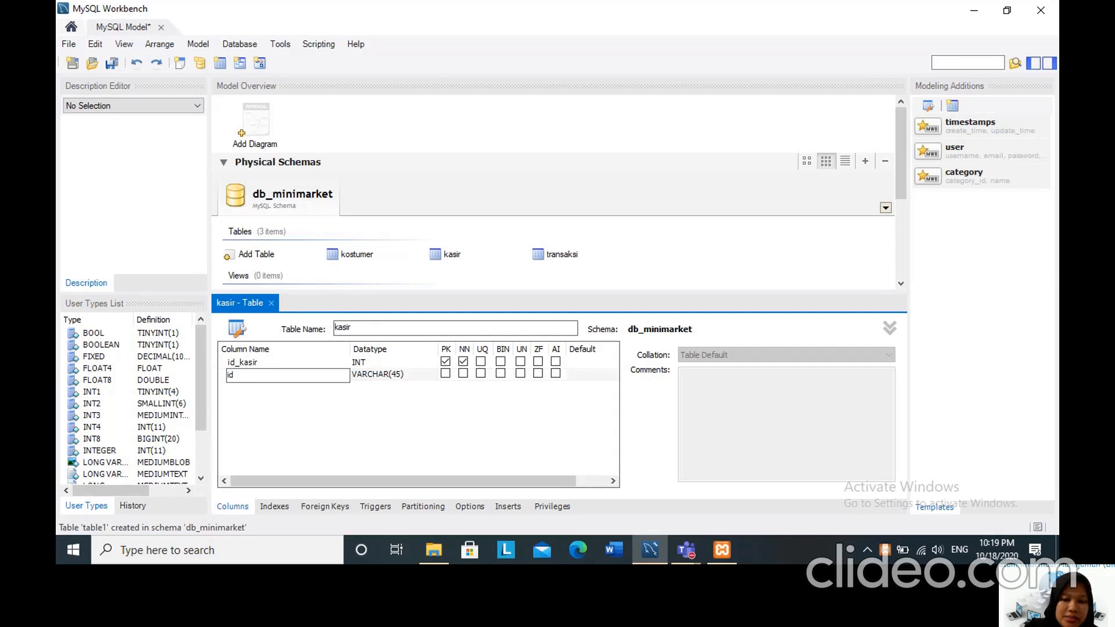
pyautogui.write('_kost')
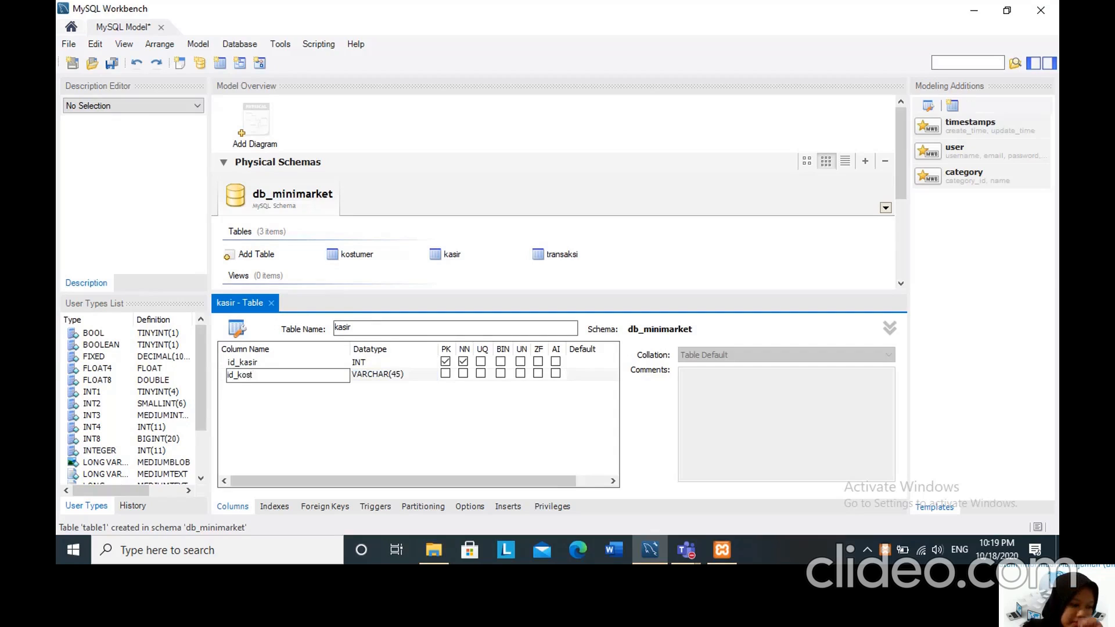
pyautogui.write('umer')
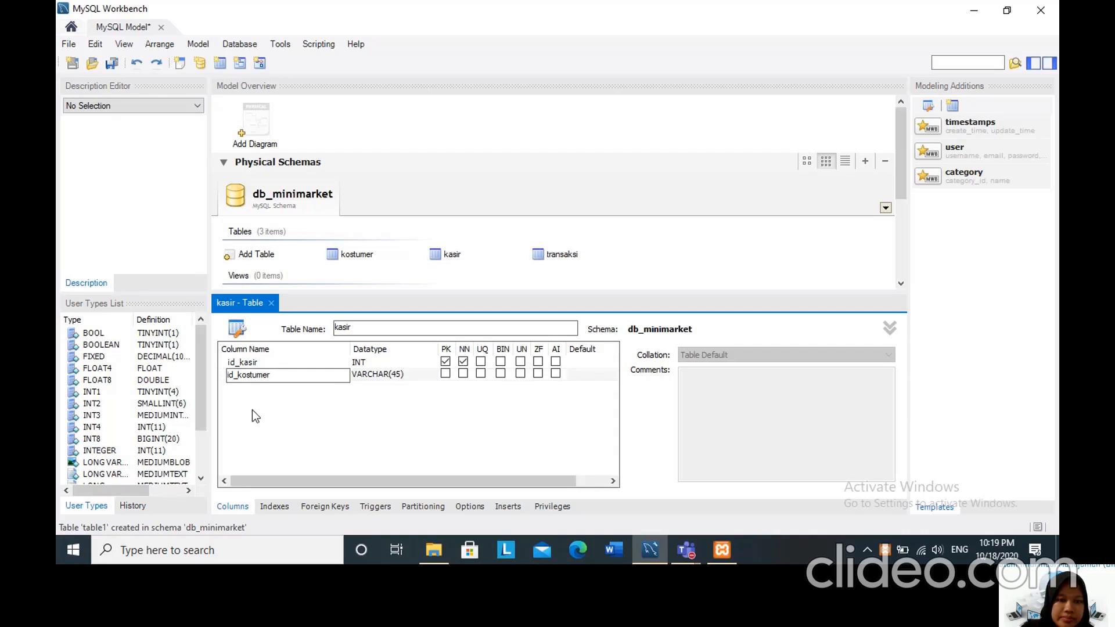
pyautogui.click(374, 371)
pyautogui.doubleClick(375, 375)
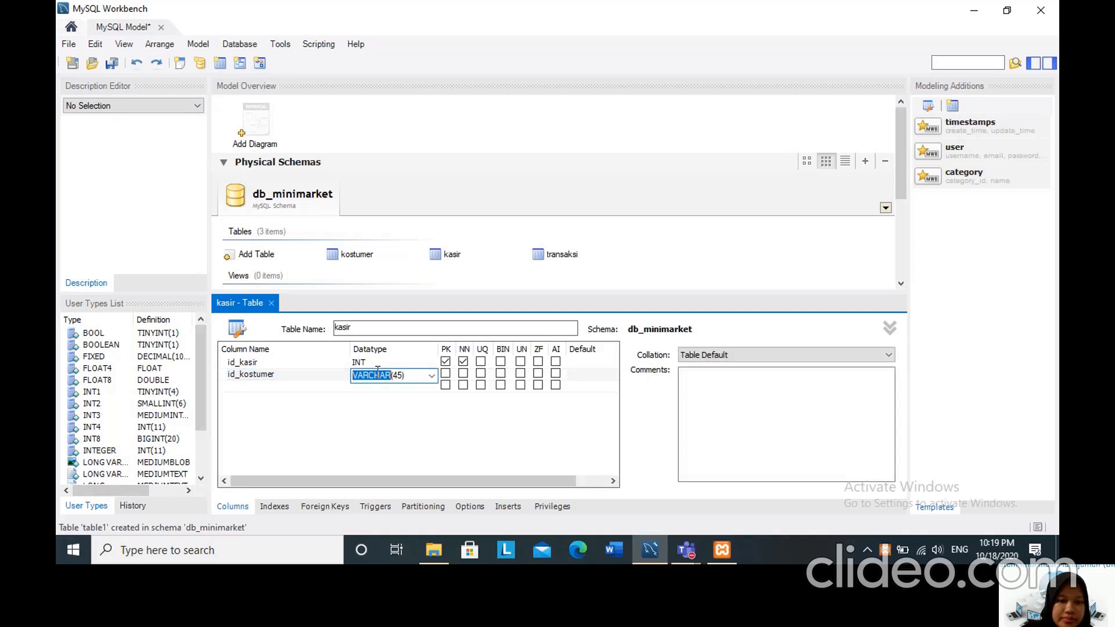
pyautogui.click(431, 376)
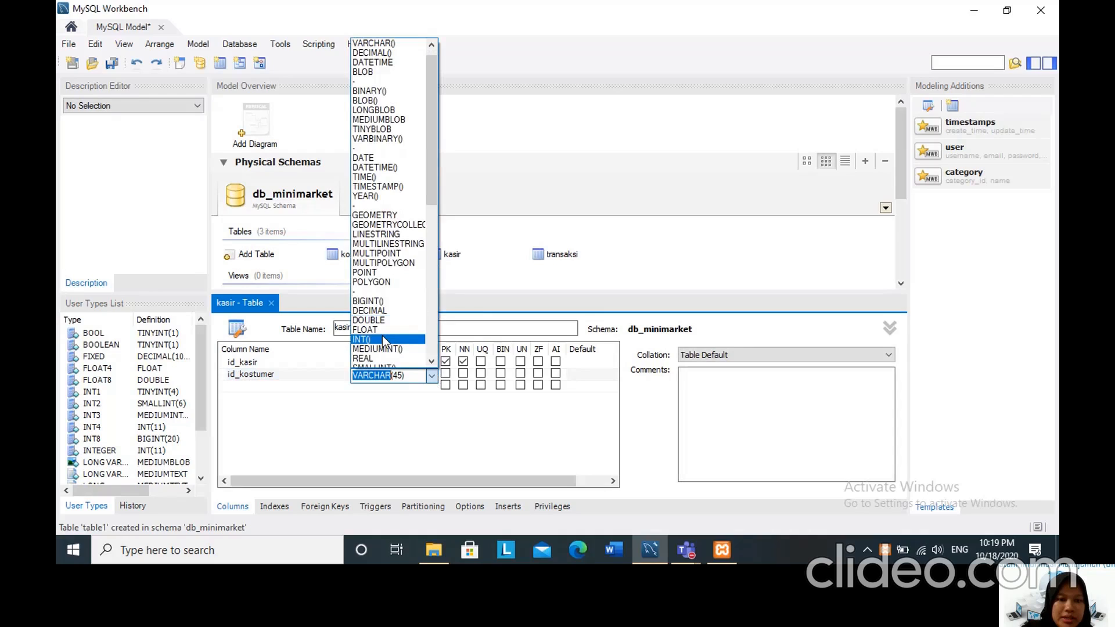
pyautogui.click(383, 340)
pyautogui.write('11')
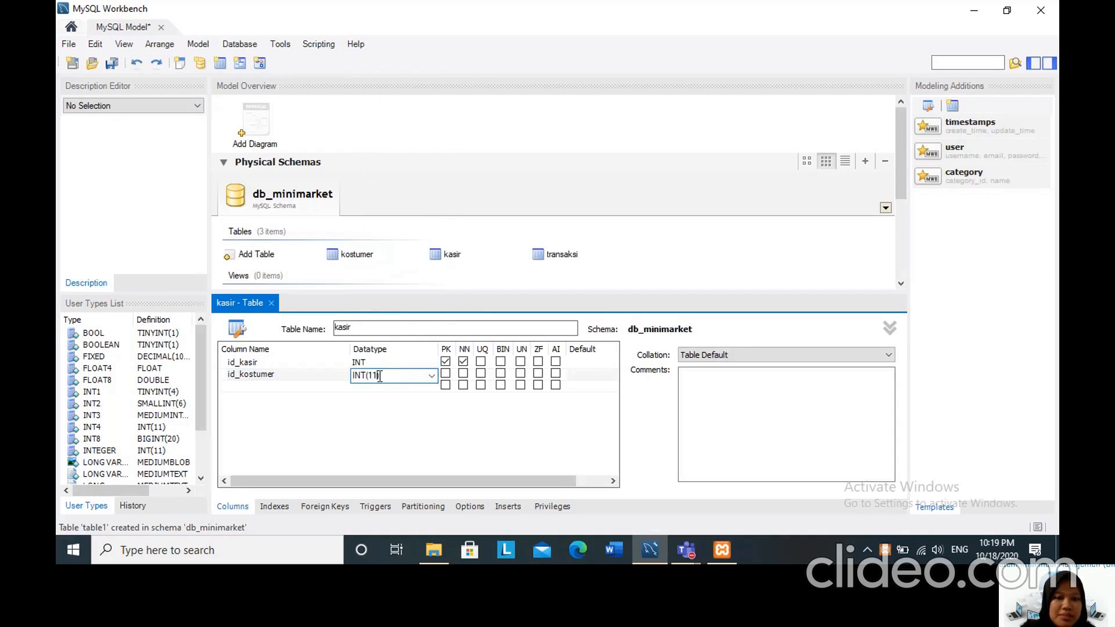
# Add a third column named nama to the kasir table with datatype VARCHAR(20).
pyautogui.click(246, 385)
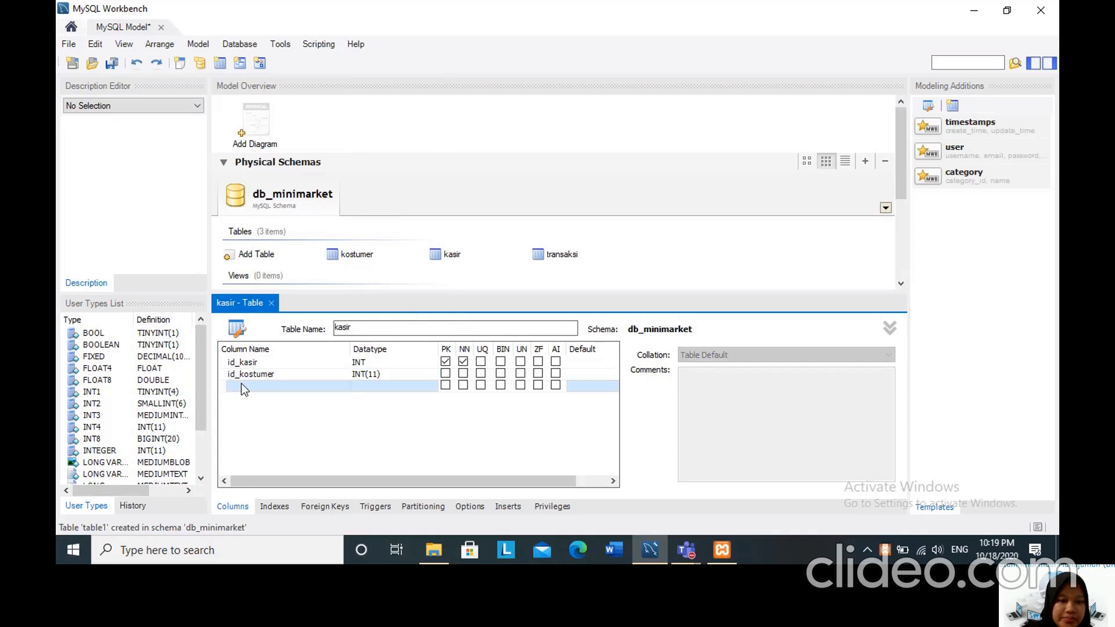
pyautogui.click(242, 386)
pyautogui.press('BackSpace')
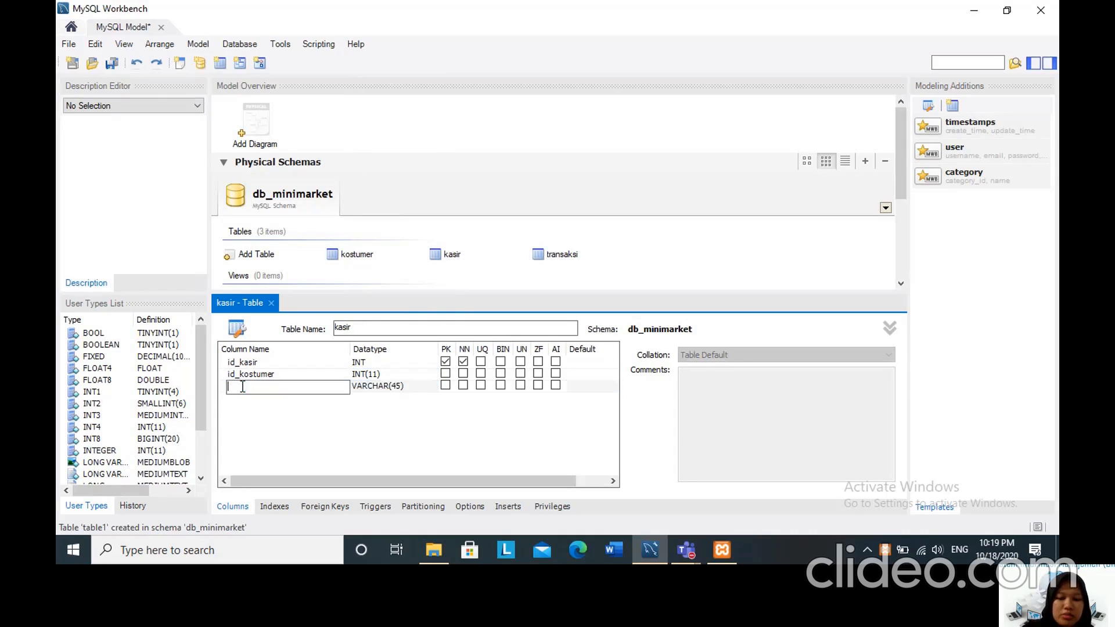
pyautogui.write('nama')
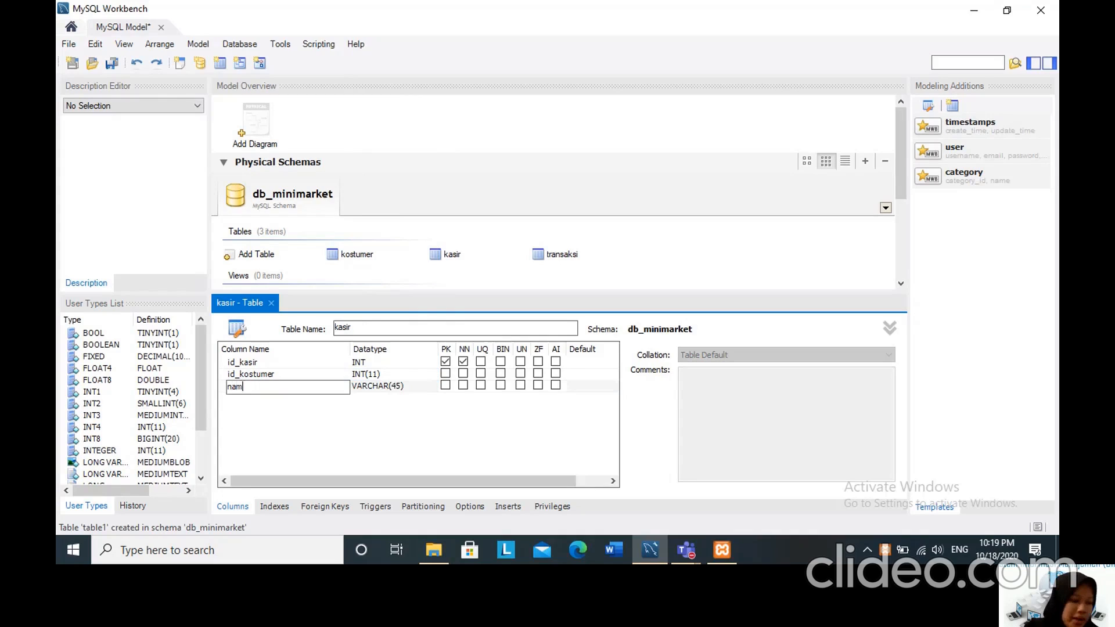
pyautogui.click(387, 384)
pyautogui.click(432, 388)
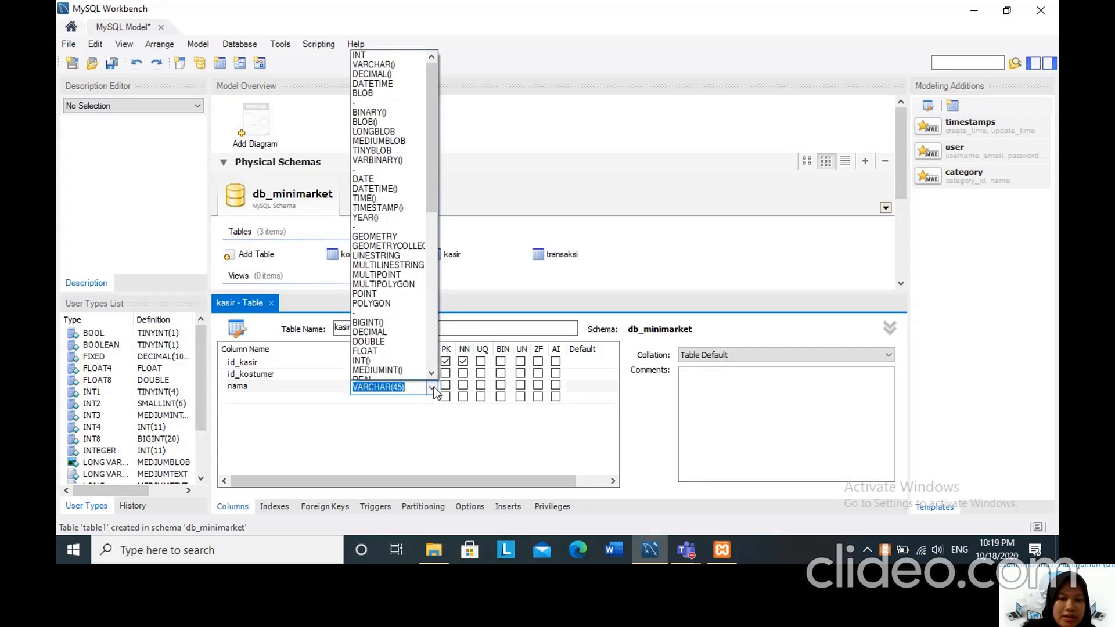
pyautogui.click(400, 389)
pyautogui.click(402, 388)
pyautogui.press('BackSpace')
pyautogui.press('BackSpace')
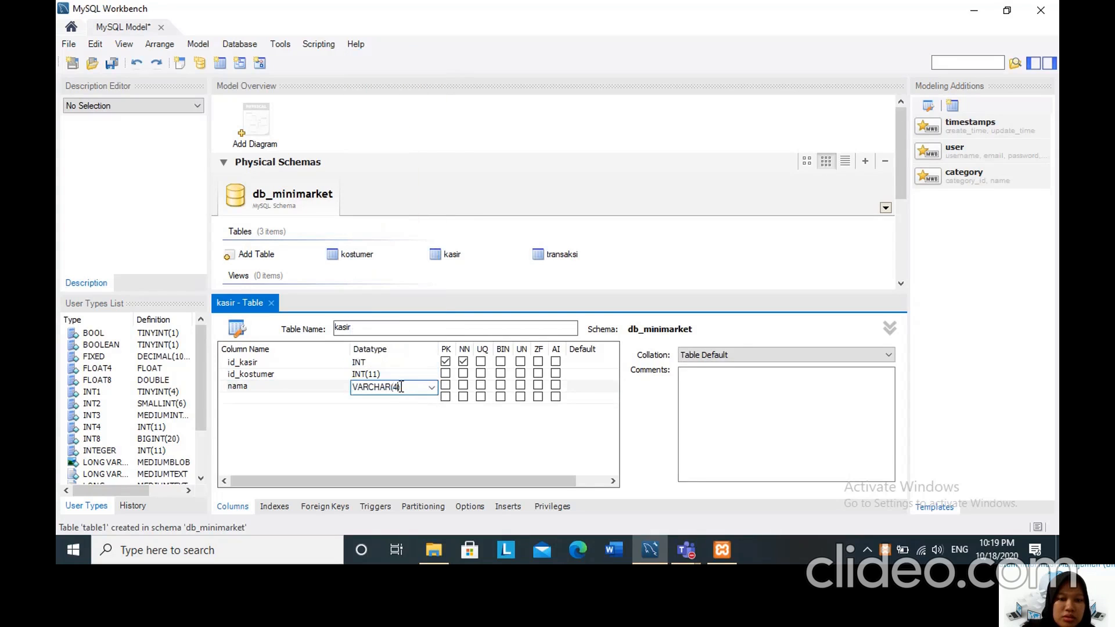
pyautogui.write('20')
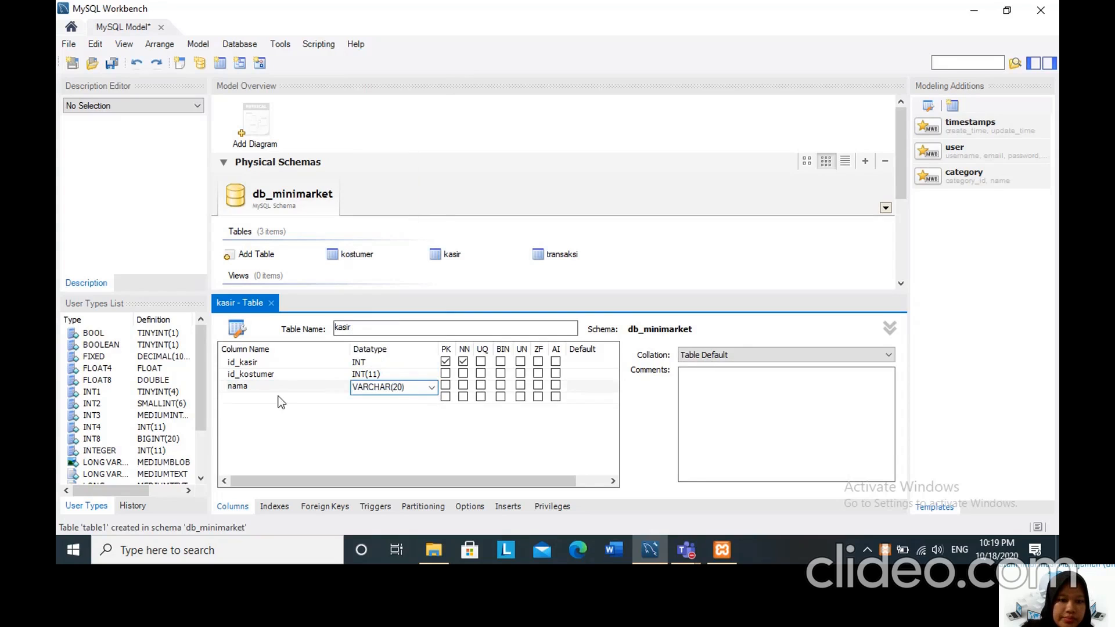
# Add a fourth column named alamat to the kasir table with datatype VARCHAR(50).
pyautogui.click(251, 392)
pyautogui.click(251, 393)
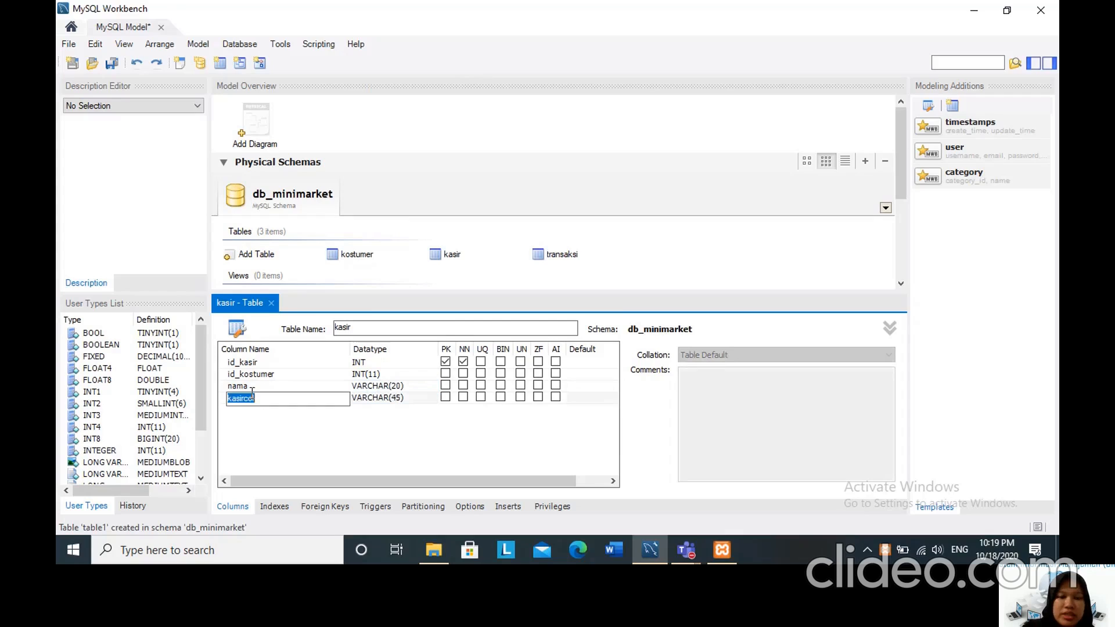
pyautogui.write('al')
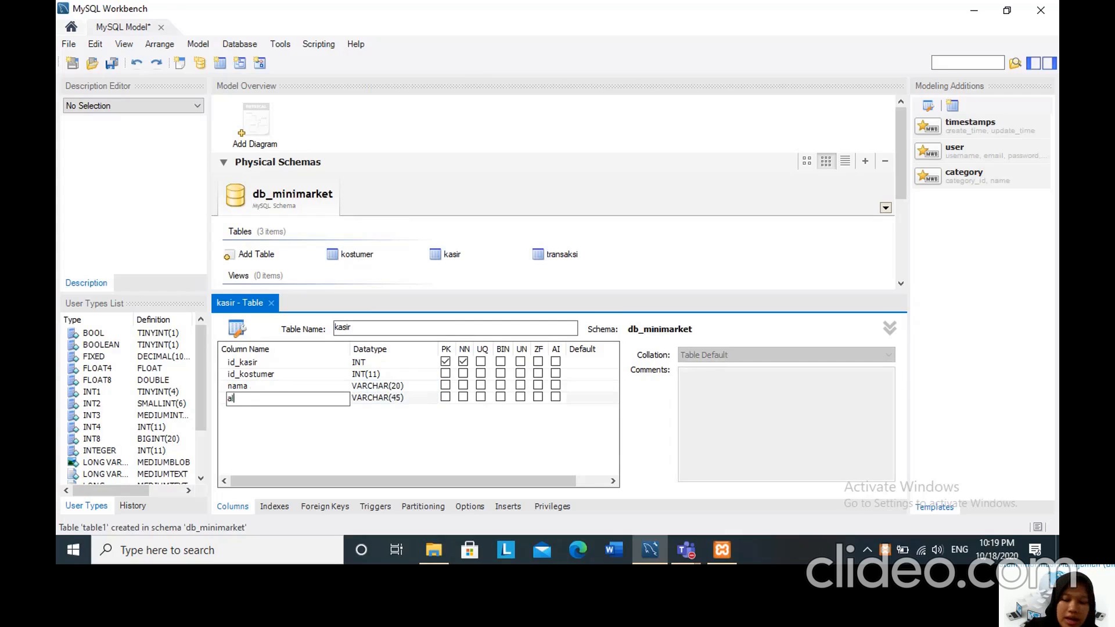
pyautogui.write('amat')
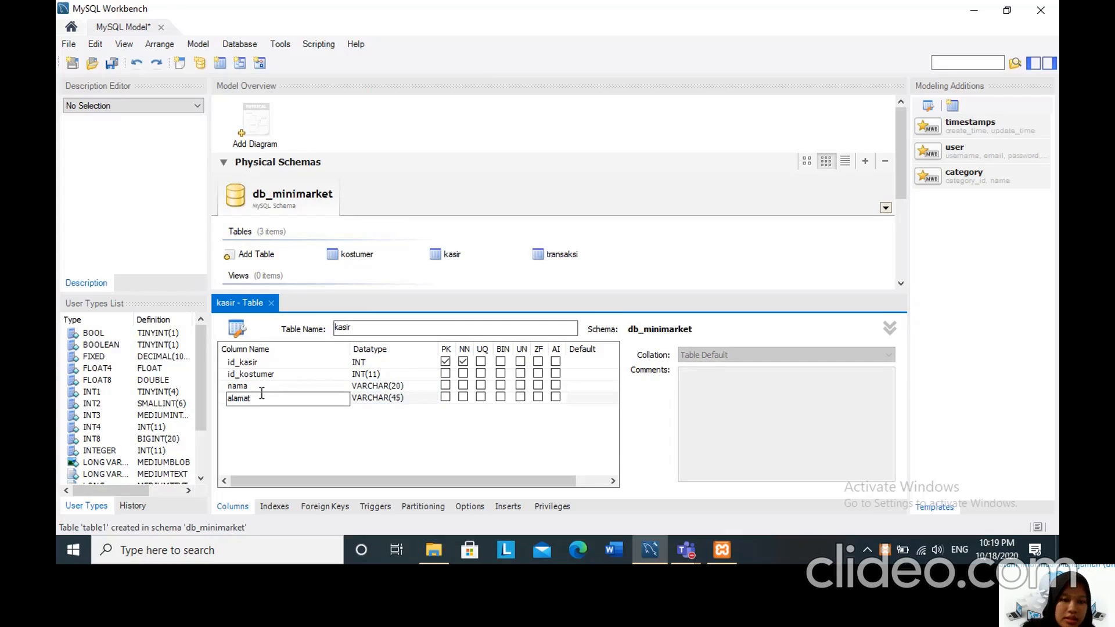
pyautogui.click(400, 400)
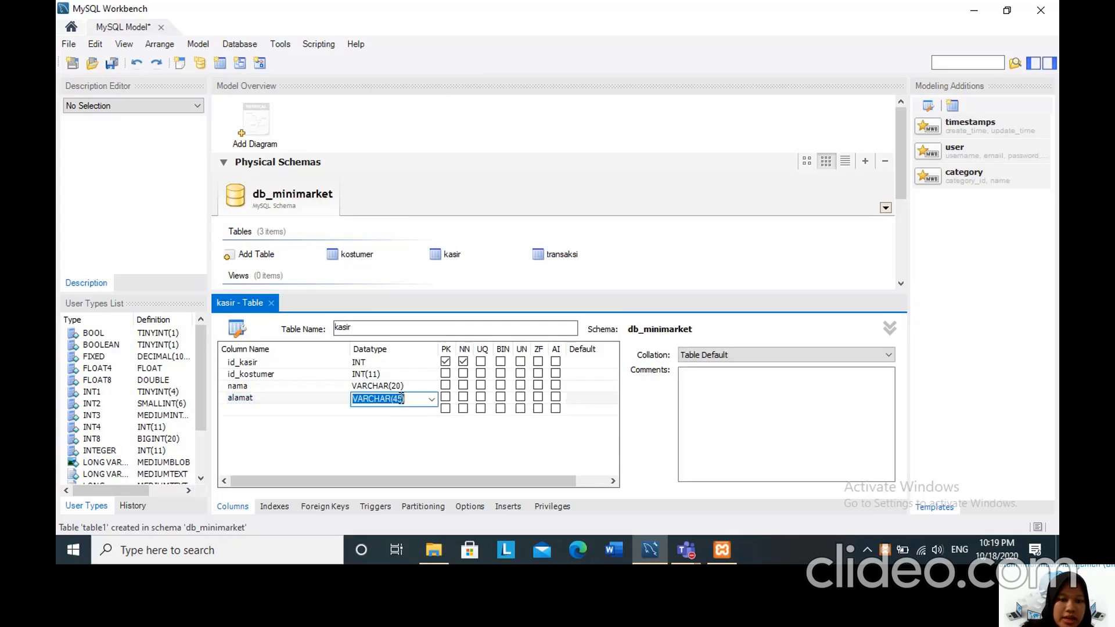
pyautogui.click(401, 398)
pyautogui.press('BackSpace')
pyautogui.press('BackSpace')
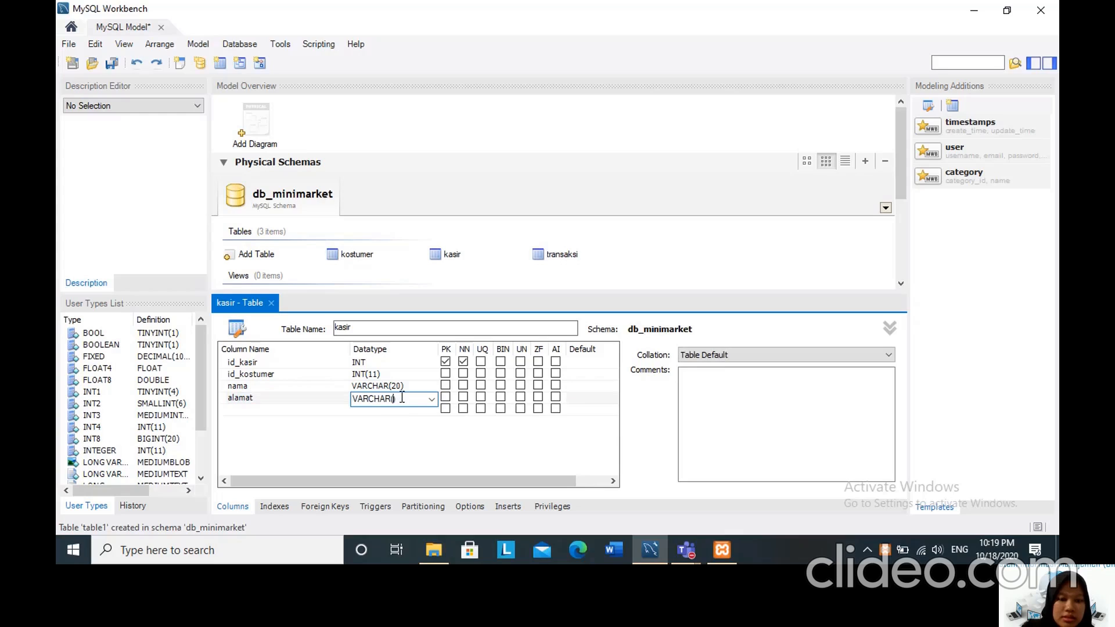
pyautogui.write('50')
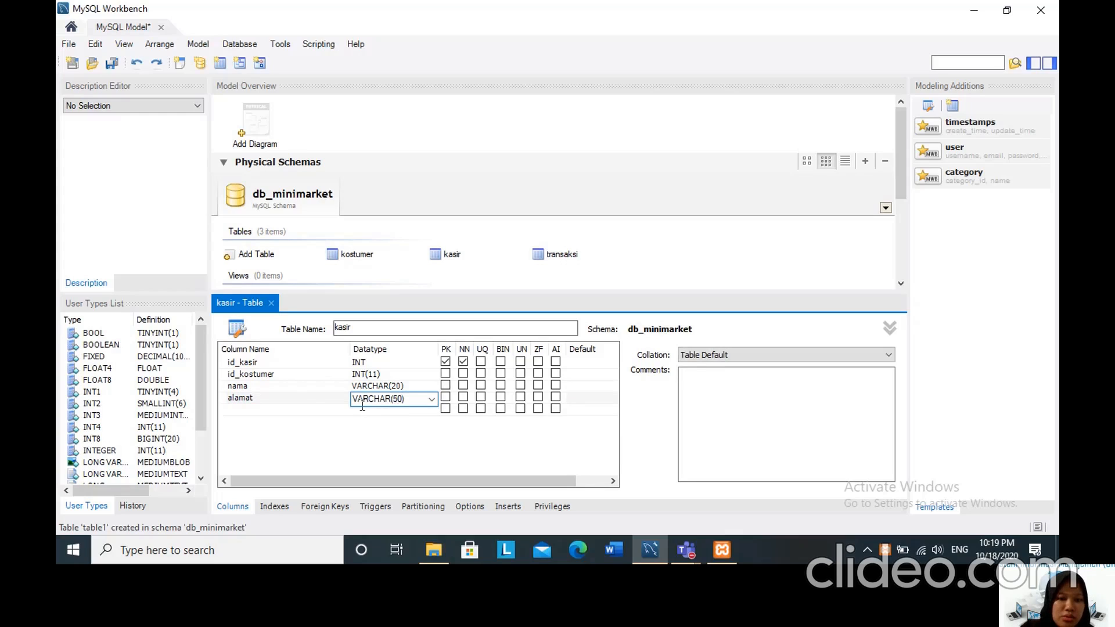
# Add a fifth column named no_telp to the kasir table with datatype INT(13).
pyautogui.click(236, 410)
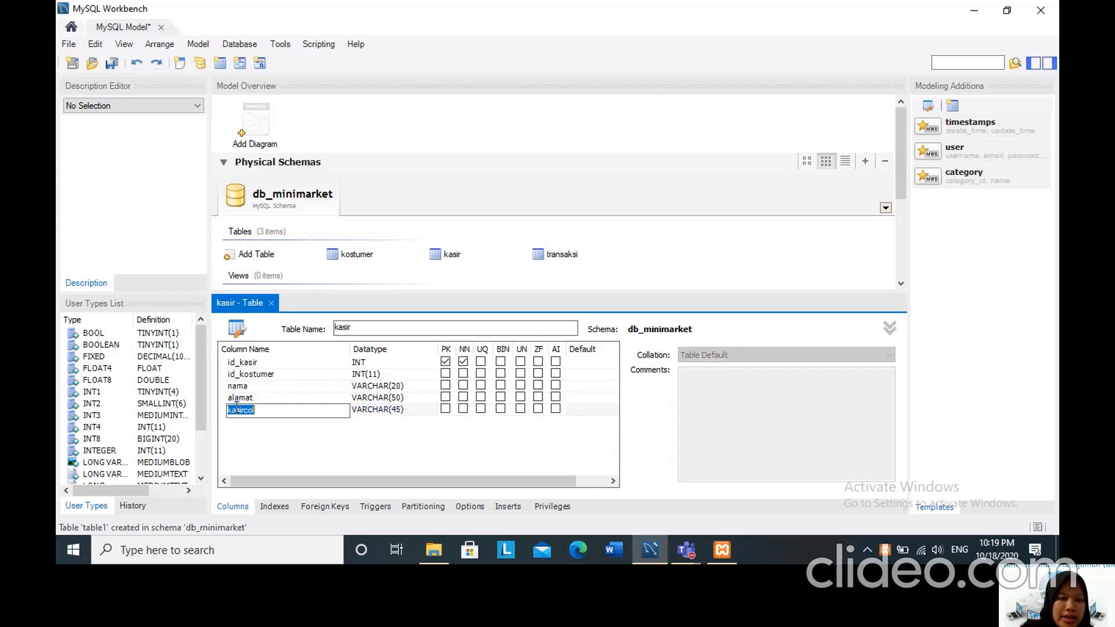
pyautogui.write('no_t')
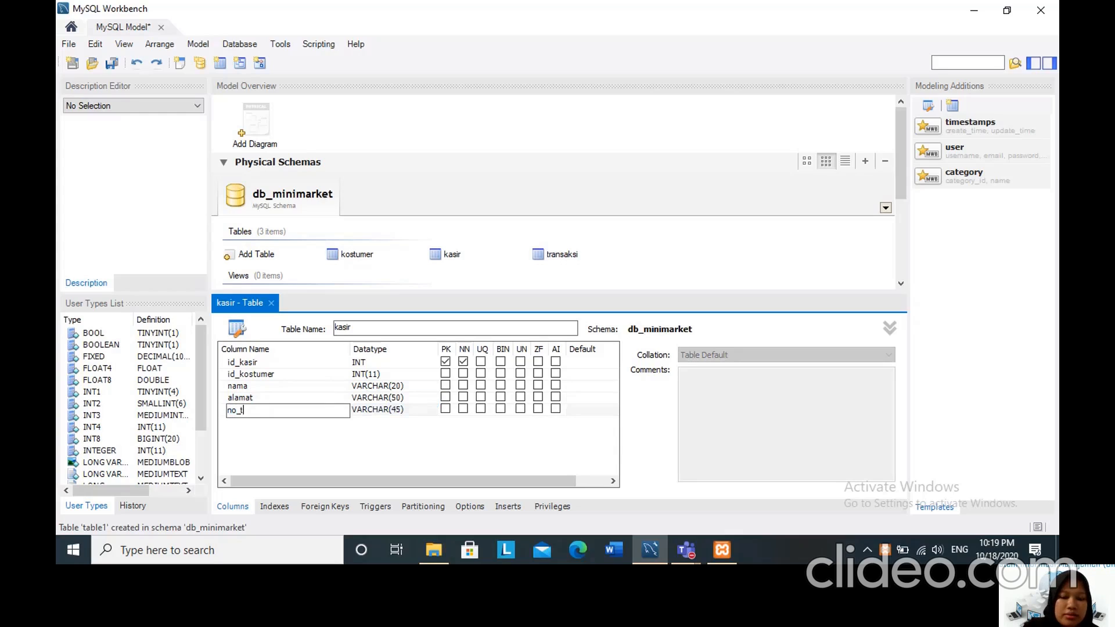
pyautogui.write('elp')
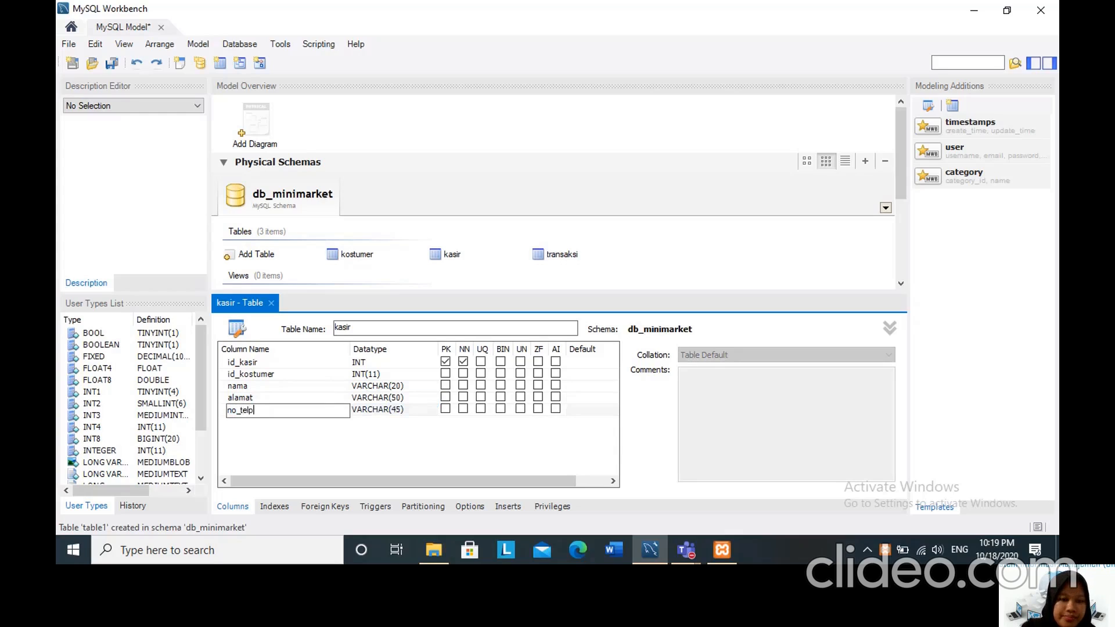
pyautogui.click(397, 413)
pyautogui.click(415, 412)
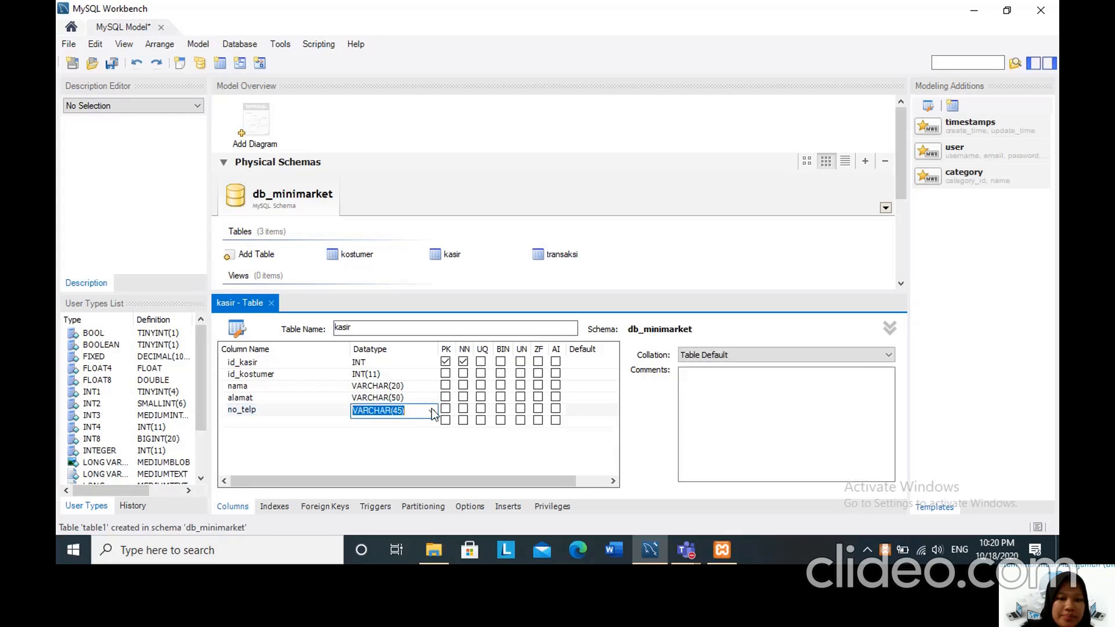
pyautogui.click(433, 411)
pyautogui.scroll(-2, 392, 348)
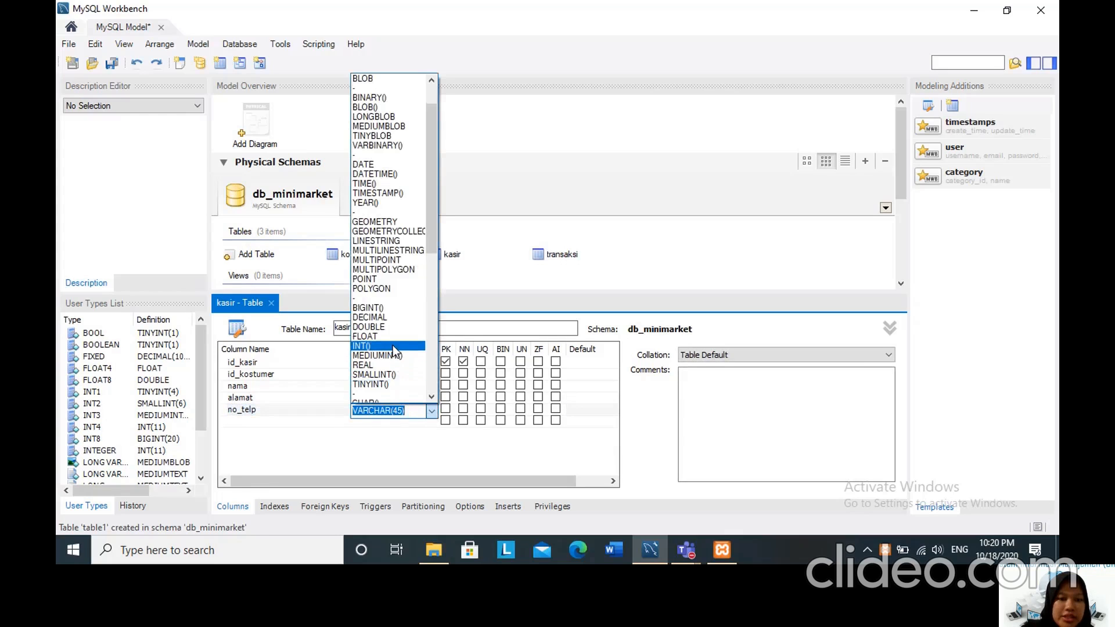
pyautogui.click(393, 345)
pyautogui.write('13')
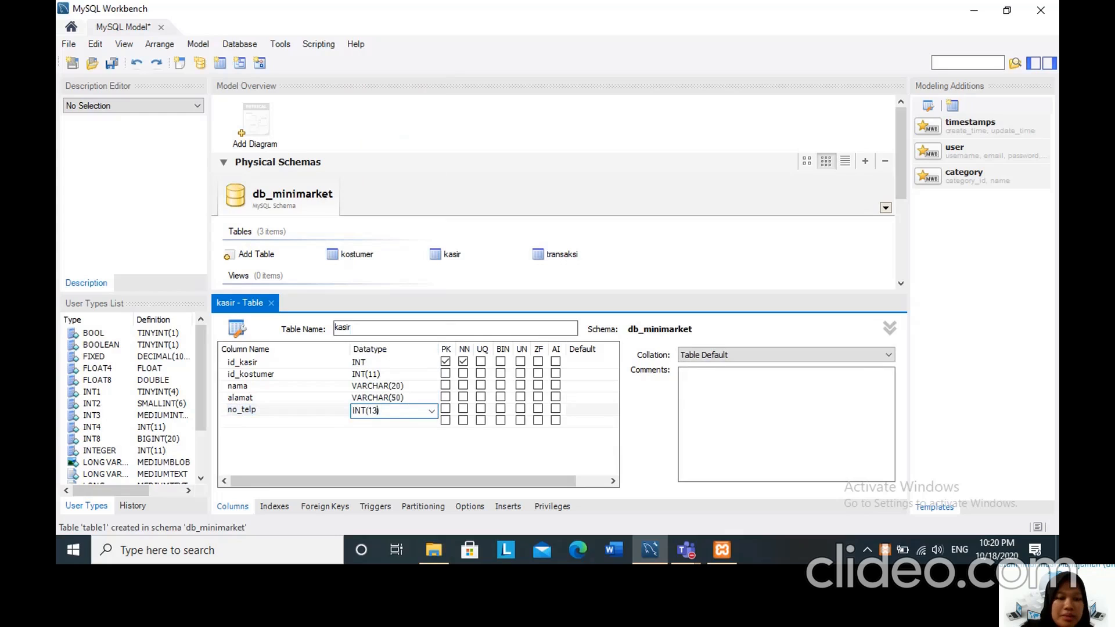
pyautogui.press('Return')
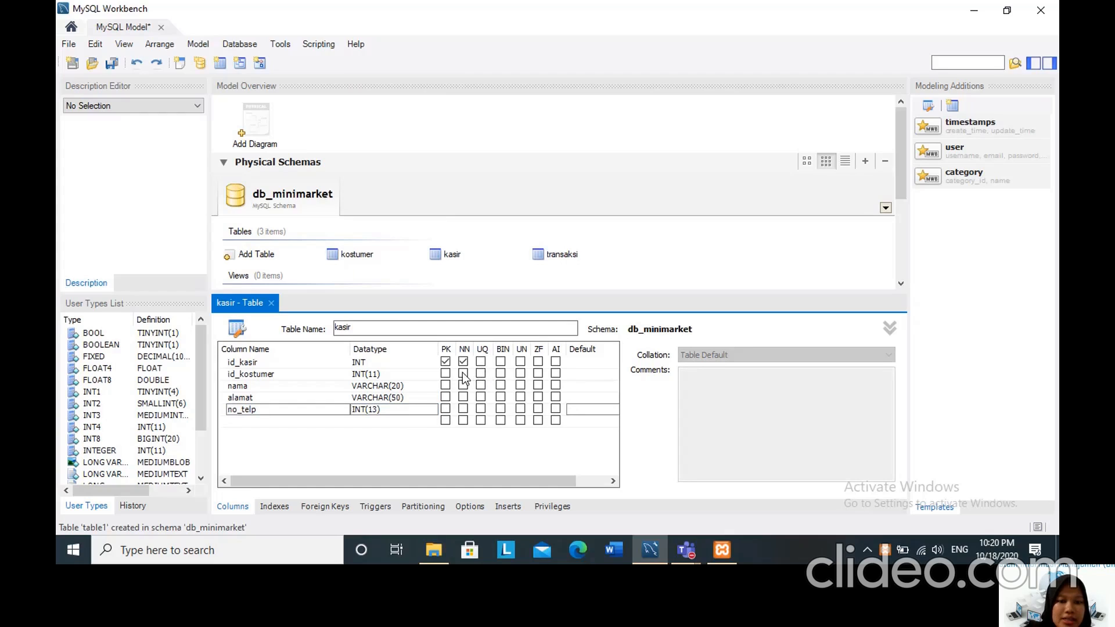
# Mark the id_kostumer, nama, alamat and no_telp columns of the kasir table as not null.
pyautogui.click(463, 373)
pyautogui.click(463, 385)
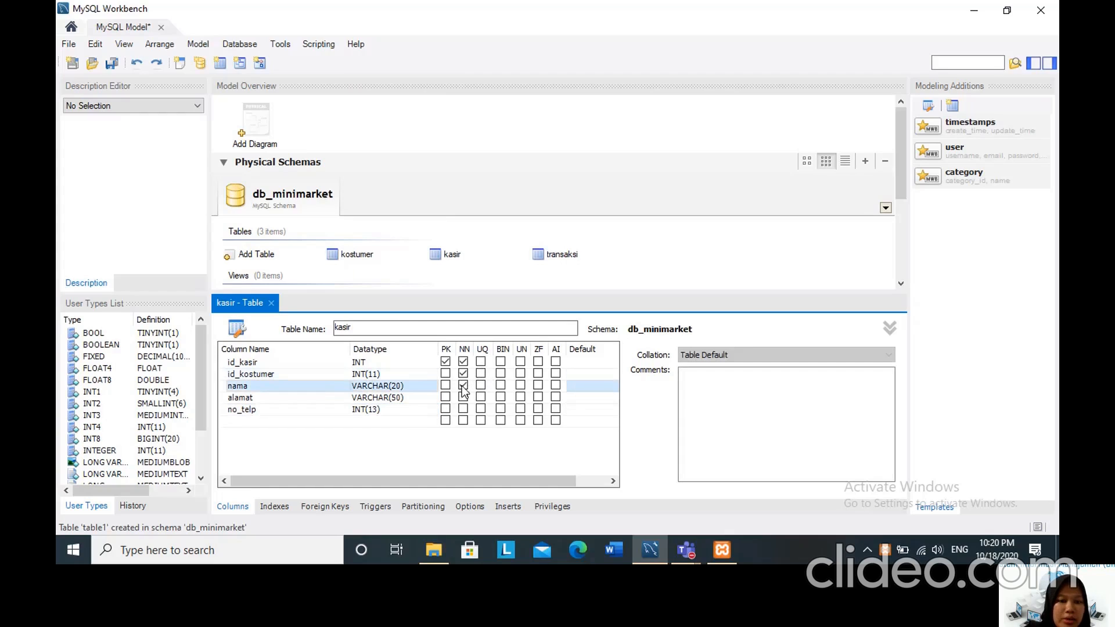
pyautogui.click(463, 398)
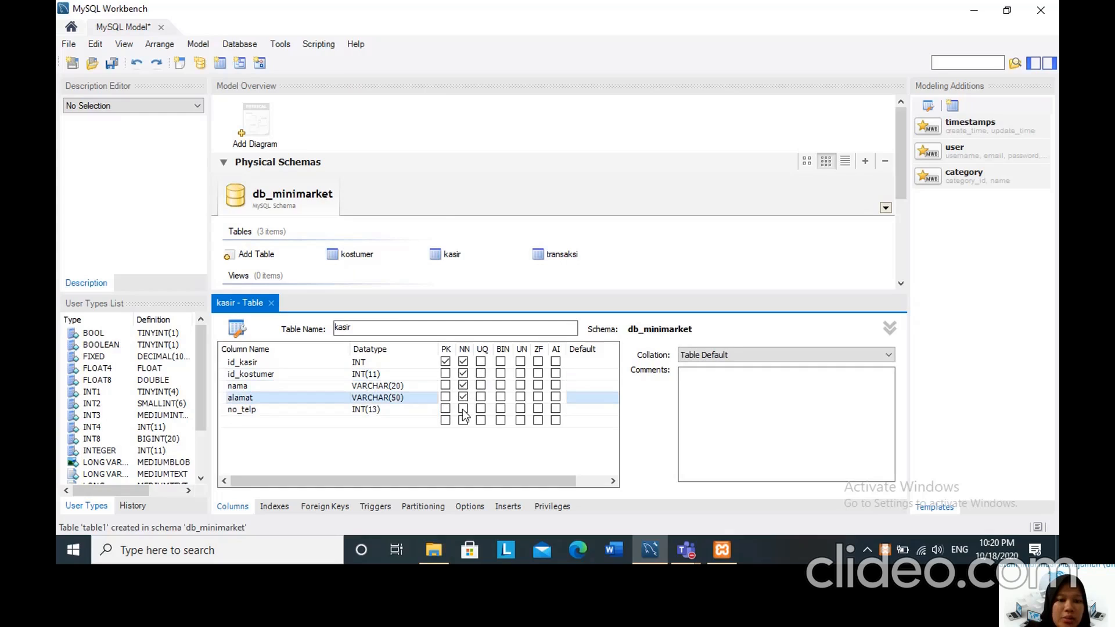
pyautogui.click(463, 409)
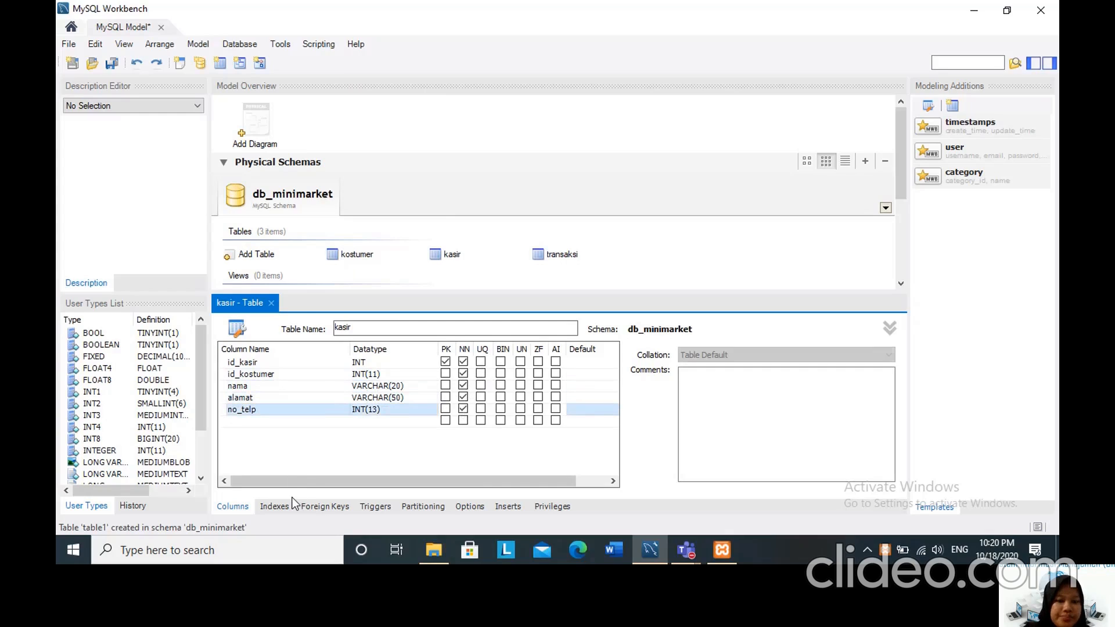
# Add a new table named barang to the db_minimarket schema.
pyautogui.click(271, 303)
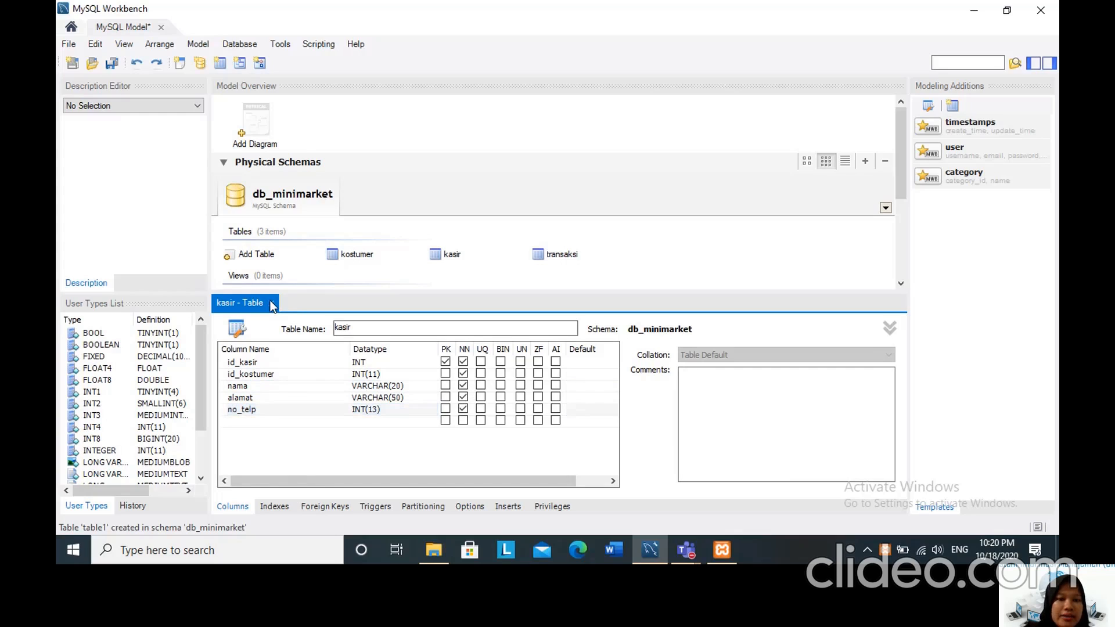
pyautogui.doubleClick(231, 257)
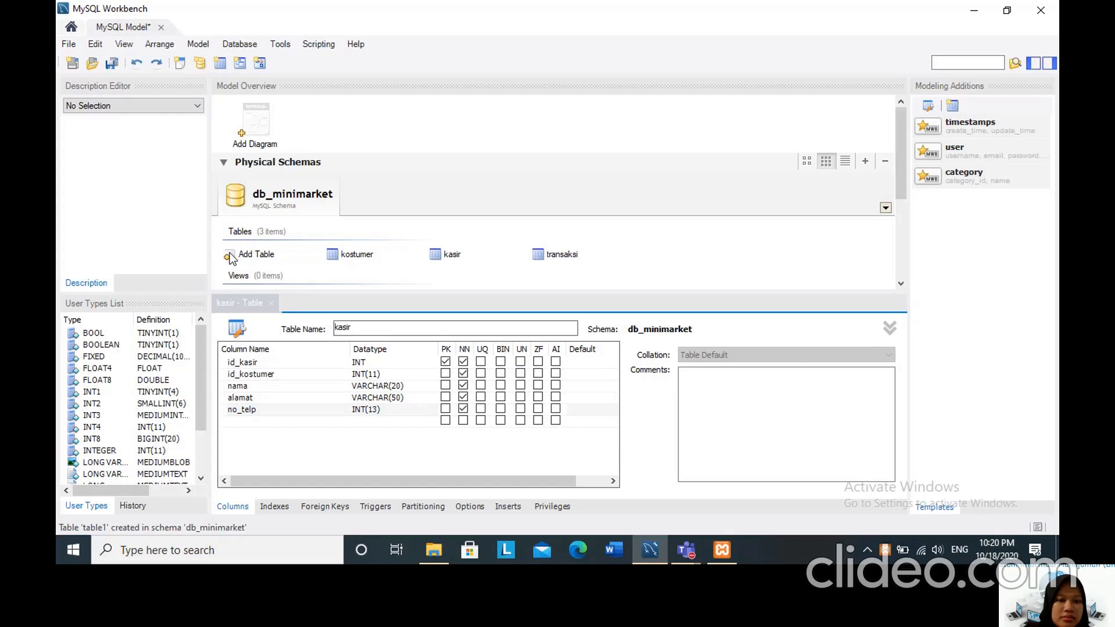
pyautogui.click(363, 328)
pyautogui.press('BackSpace')
pyautogui.press('BackSpace')
pyautogui.press('BackSpace')
pyautogui.press('BackSpace')
pyautogui.press('BackSpace')
pyautogui.press('BackSpace')
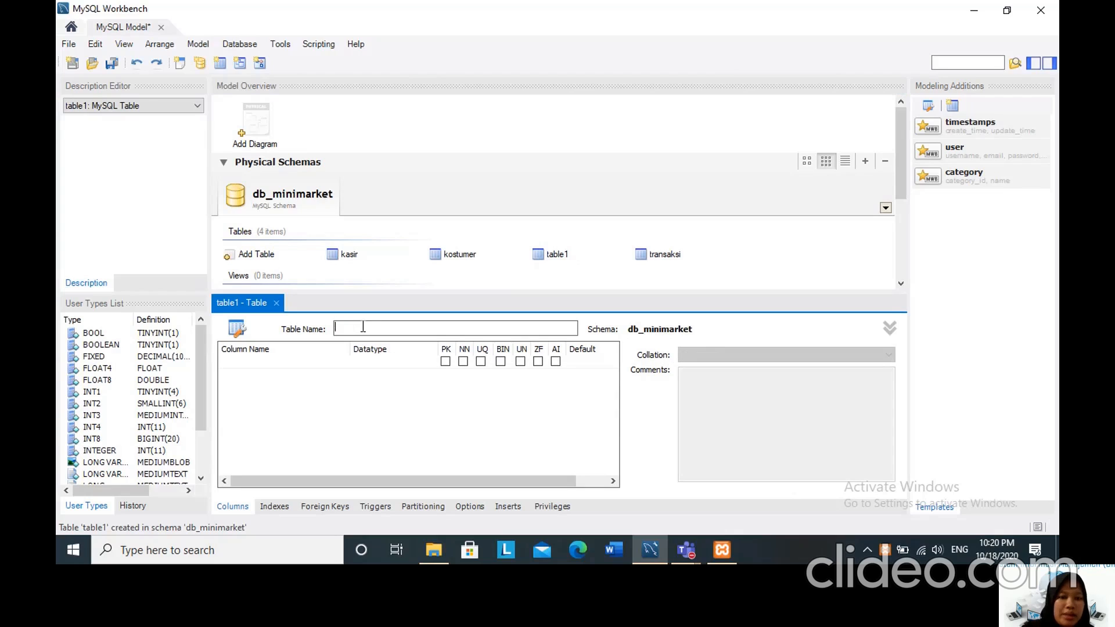
pyautogui.write('bara')
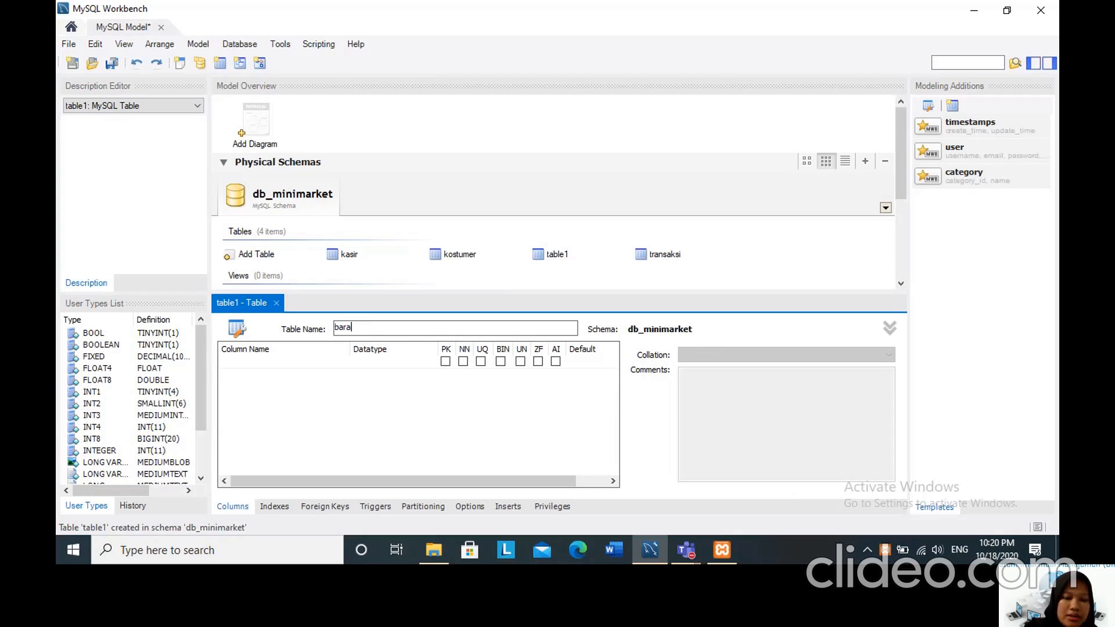
pyautogui.write('ng')
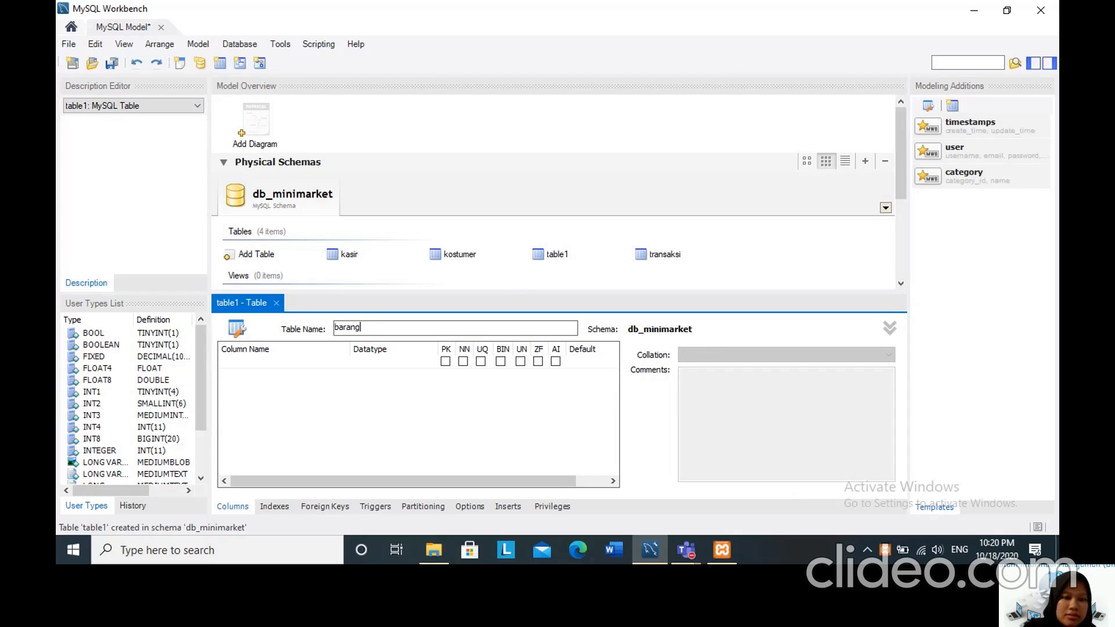
# Add a first column named id_barang to the barang table, keeping the default INT datatype and primary key setting.
pyautogui.doubleClick(242, 363)
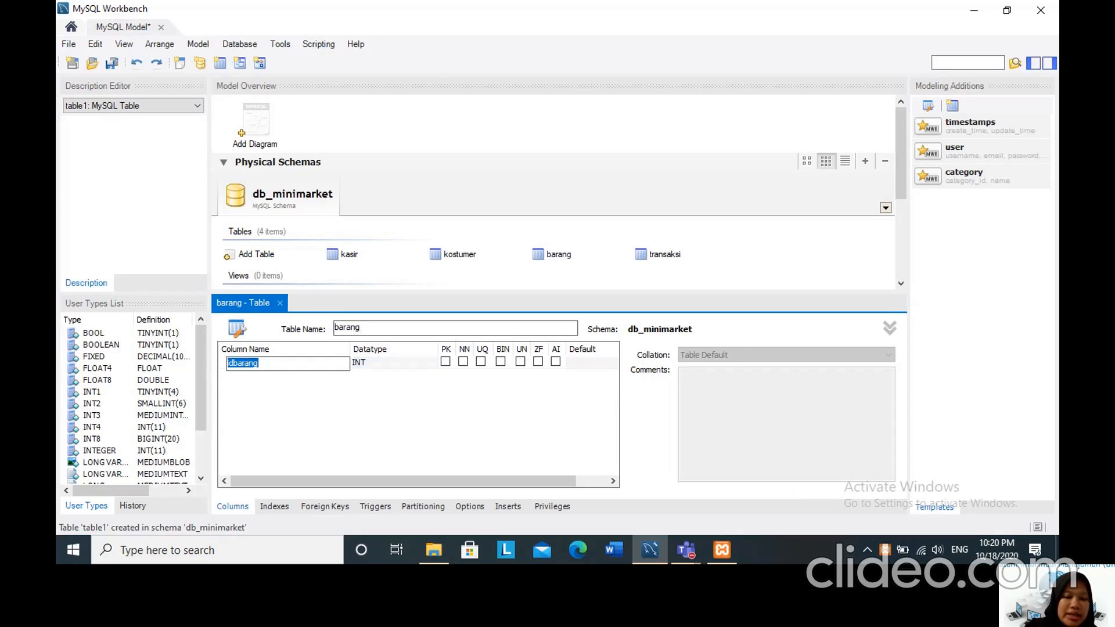
pyautogui.write('id_bara')
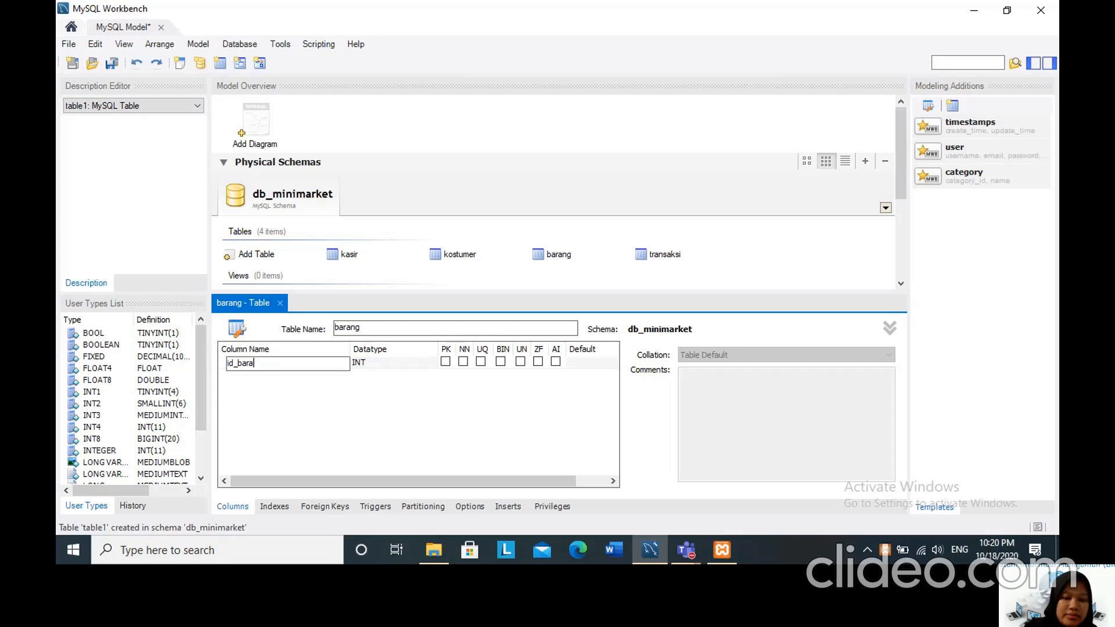
pyautogui.write('ng')
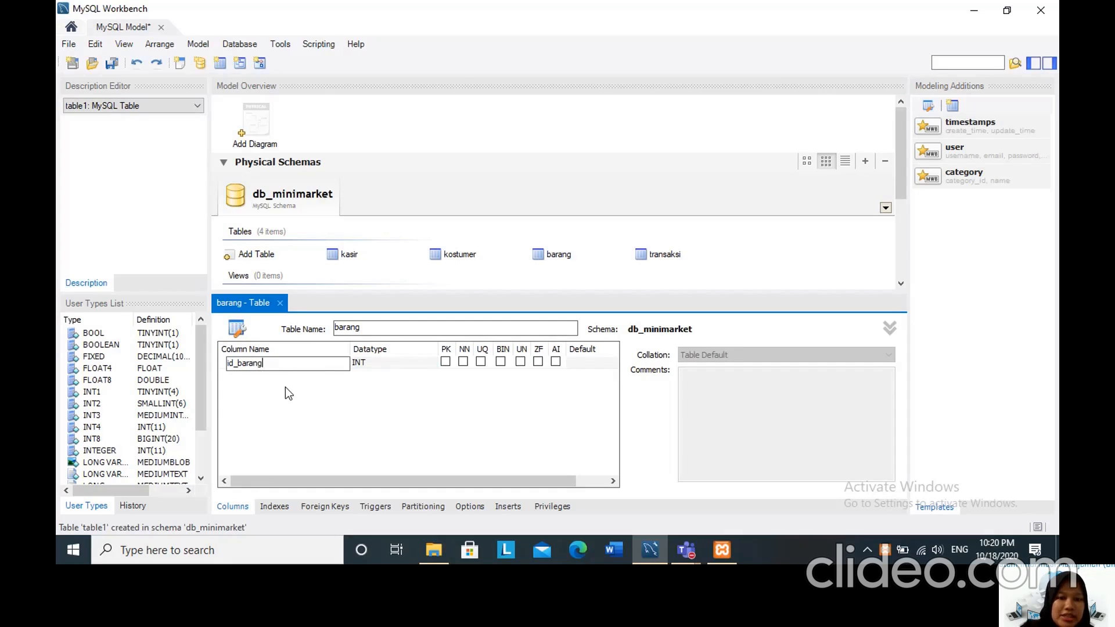
pyautogui.press('Return')
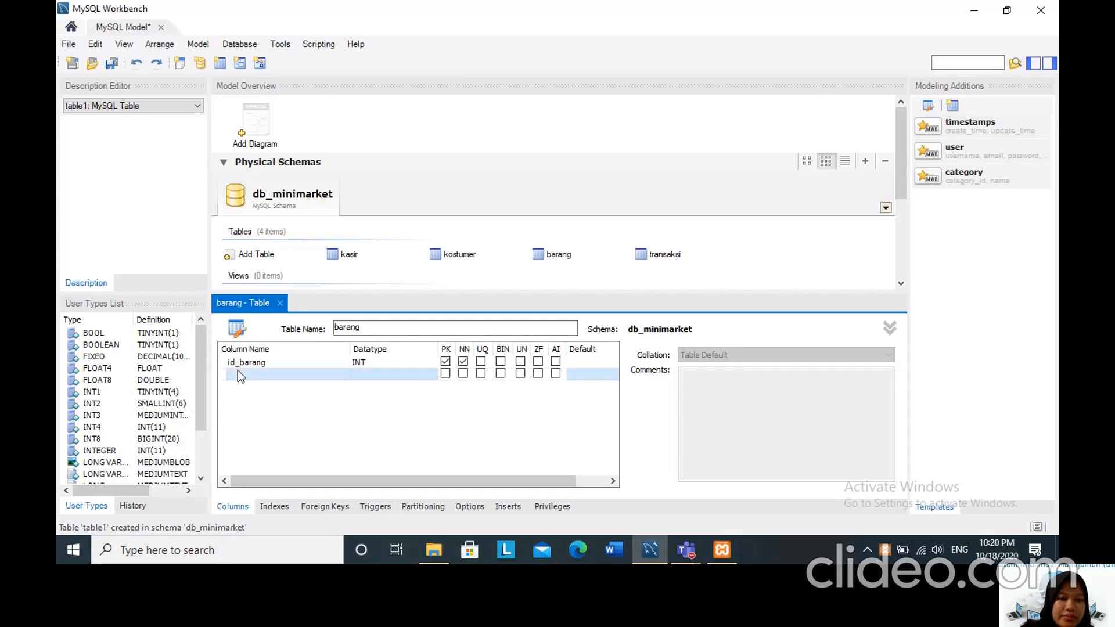
# Add a second column named id_supplier to the barang table with datatype INT(11).
pyautogui.doubleClick(239, 374)
pyautogui.press('BackSpace')
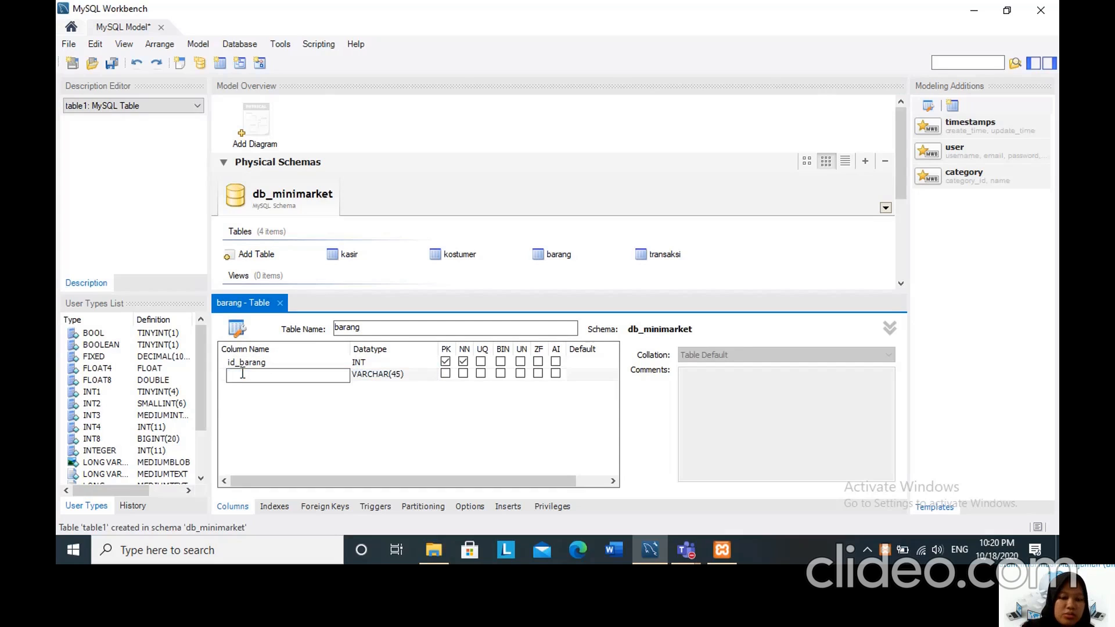
pyautogui.write('id_sup')
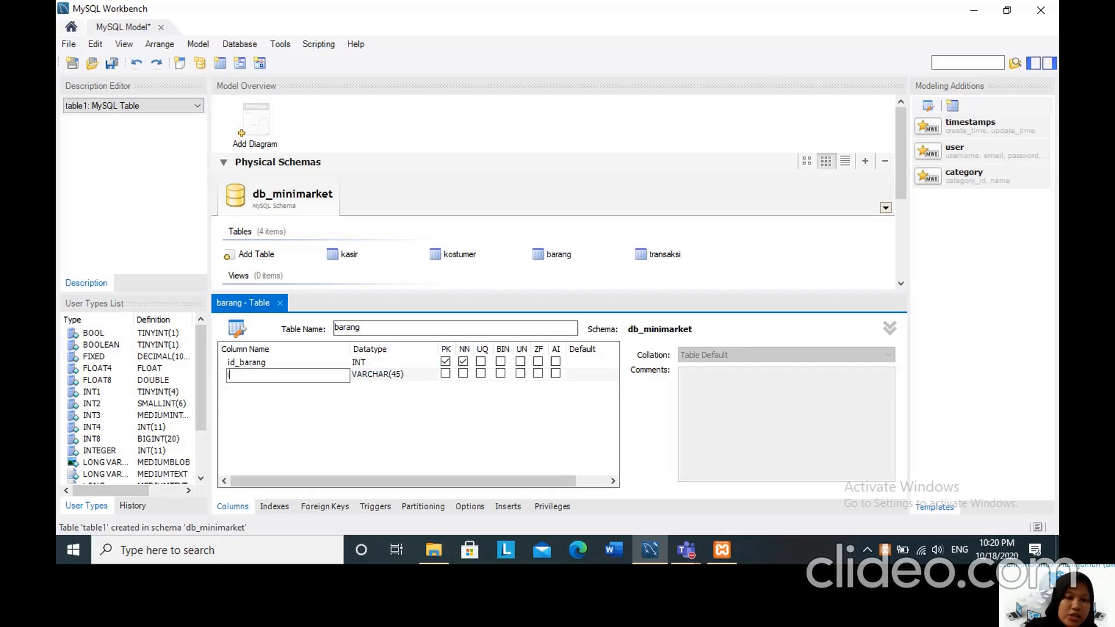
pyautogui.write('plier')
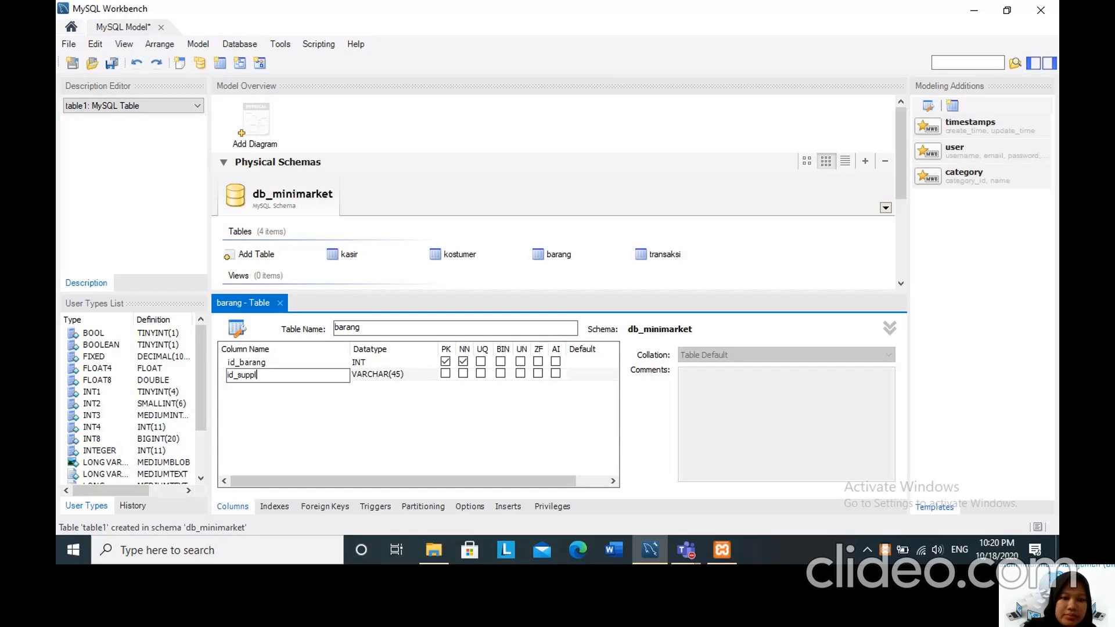
pyautogui.click(373, 378)
pyautogui.click(373, 378)
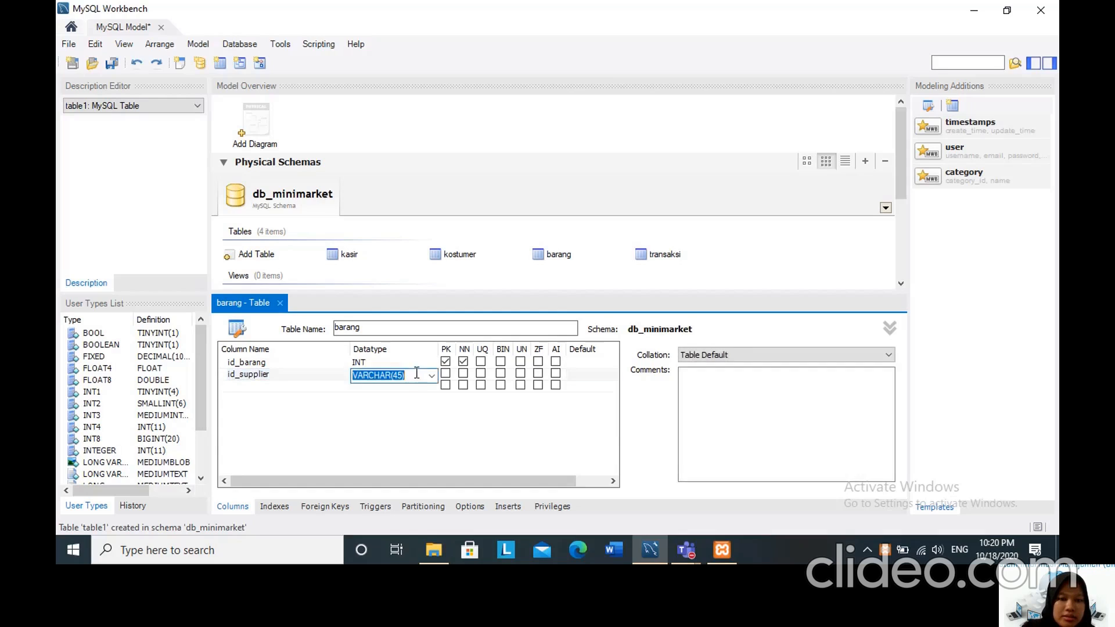
pyautogui.click(432, 377)
pyautogui.click(373, 341)
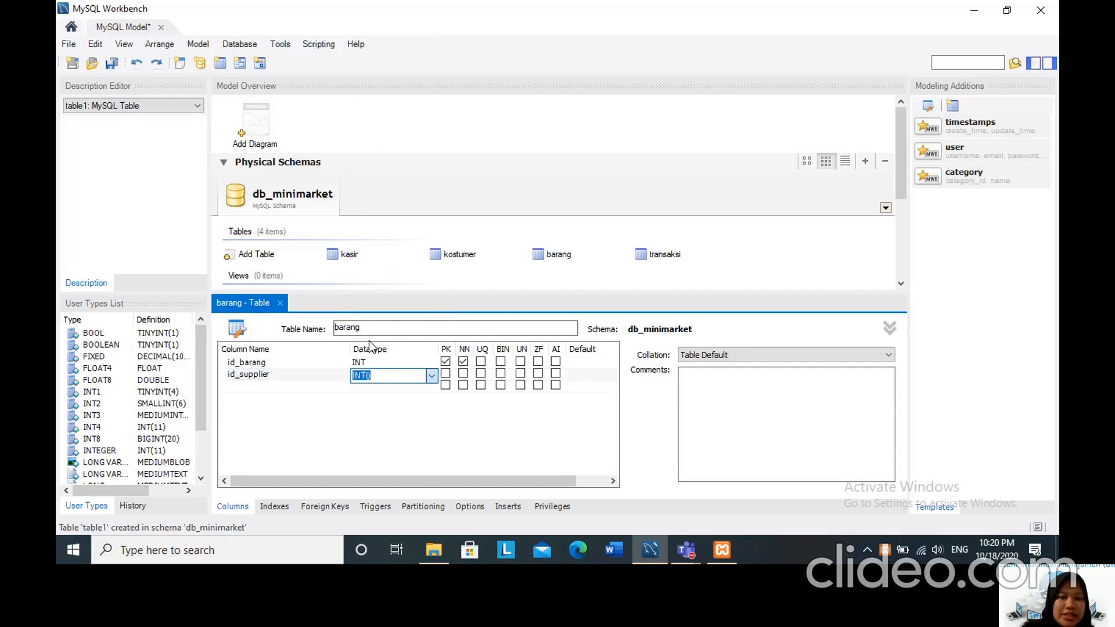
pyautogui.write('11')
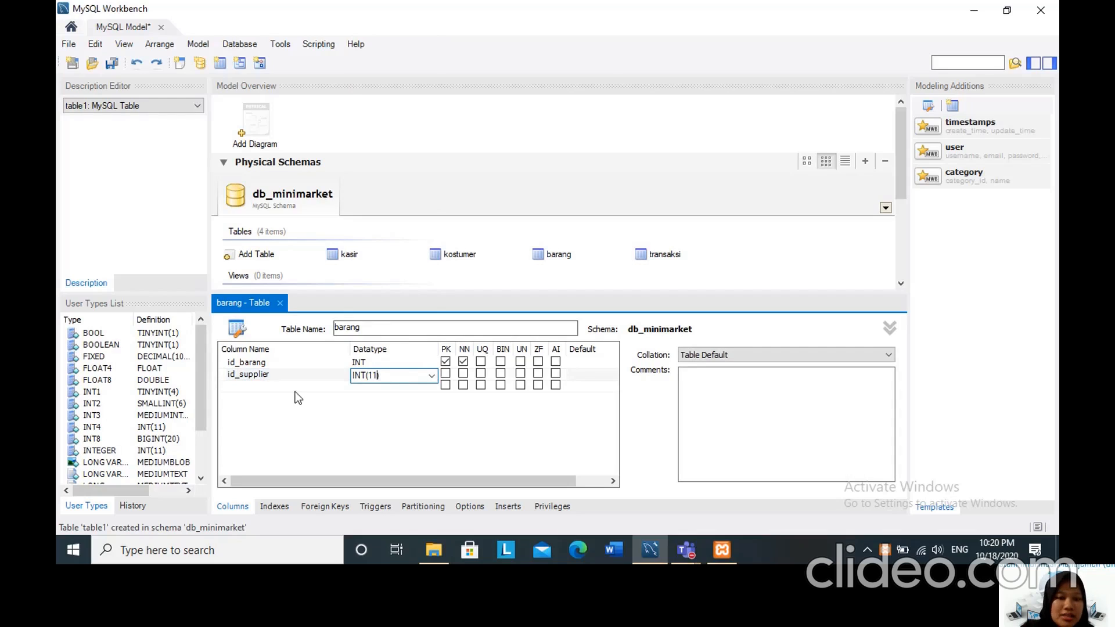
pyautogui.press('Return')
# Add a third column named nama_barang to the barang table with datatype VARCHAR(20).
pyautogui.doubleClick(243, 386)
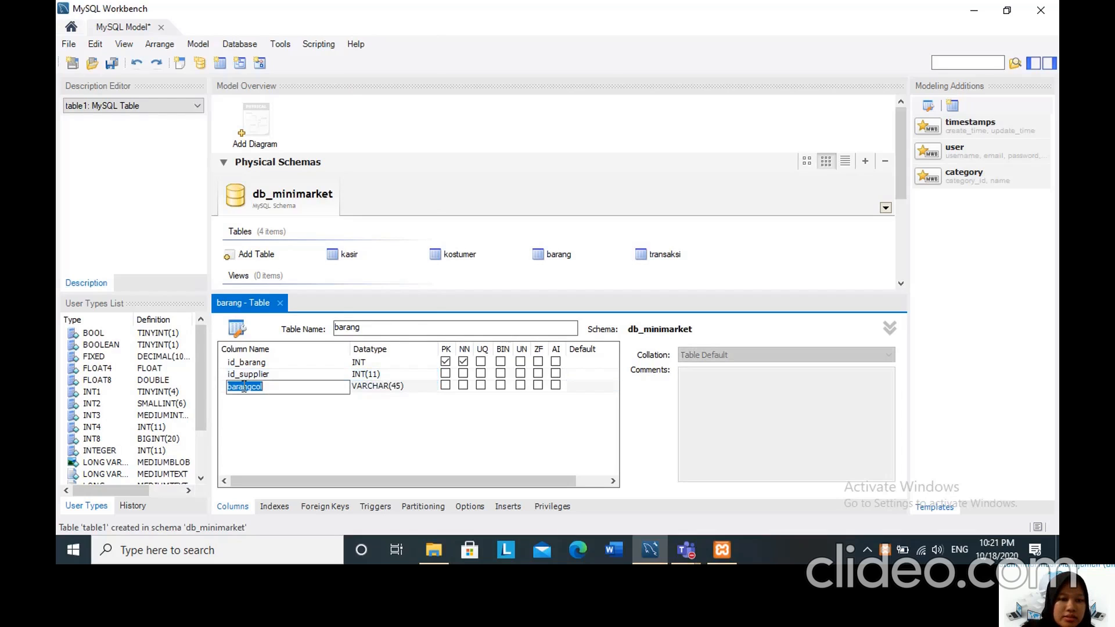
pyautogui.press('BackSpace')
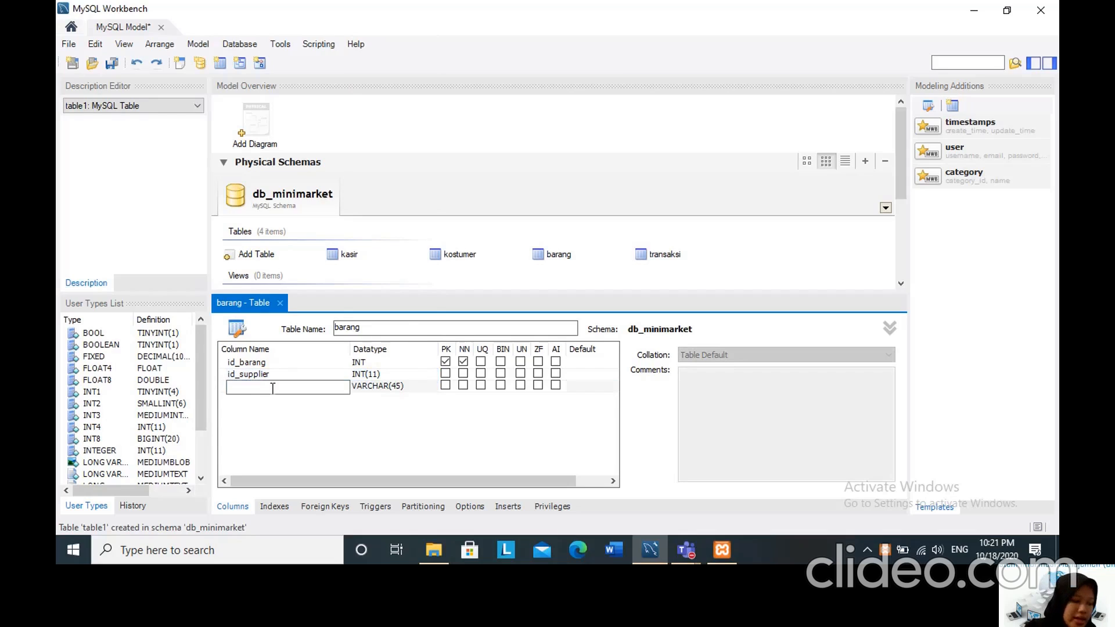
pyautogui.write('nama_ba')
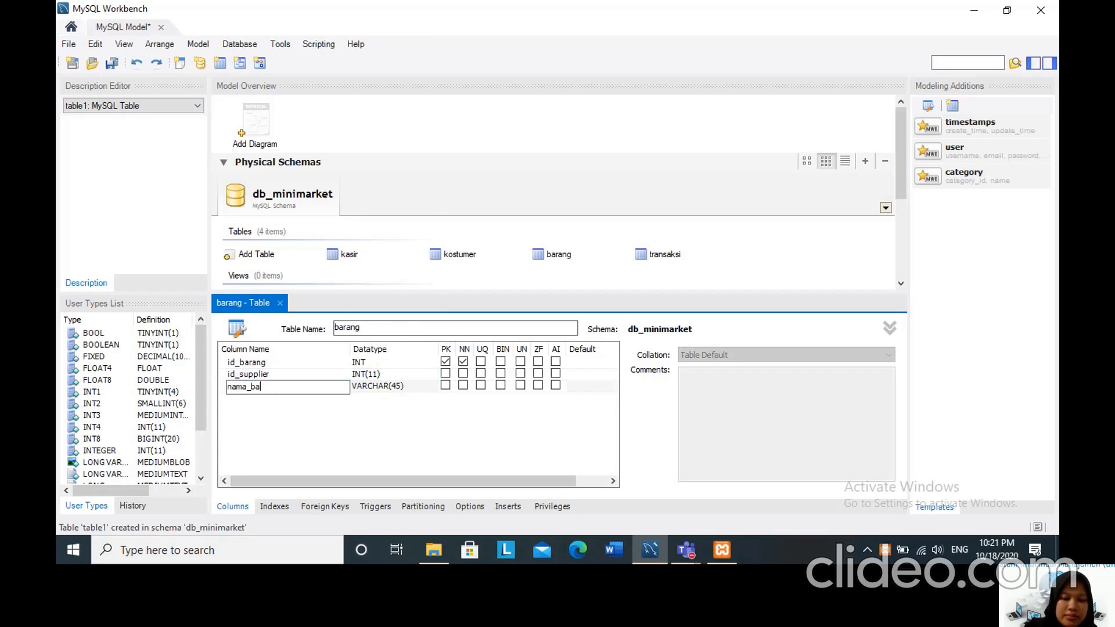
pyautogui.write('rang')
pyautogui.click(384, 388)
pyautogui.click(403, 388)
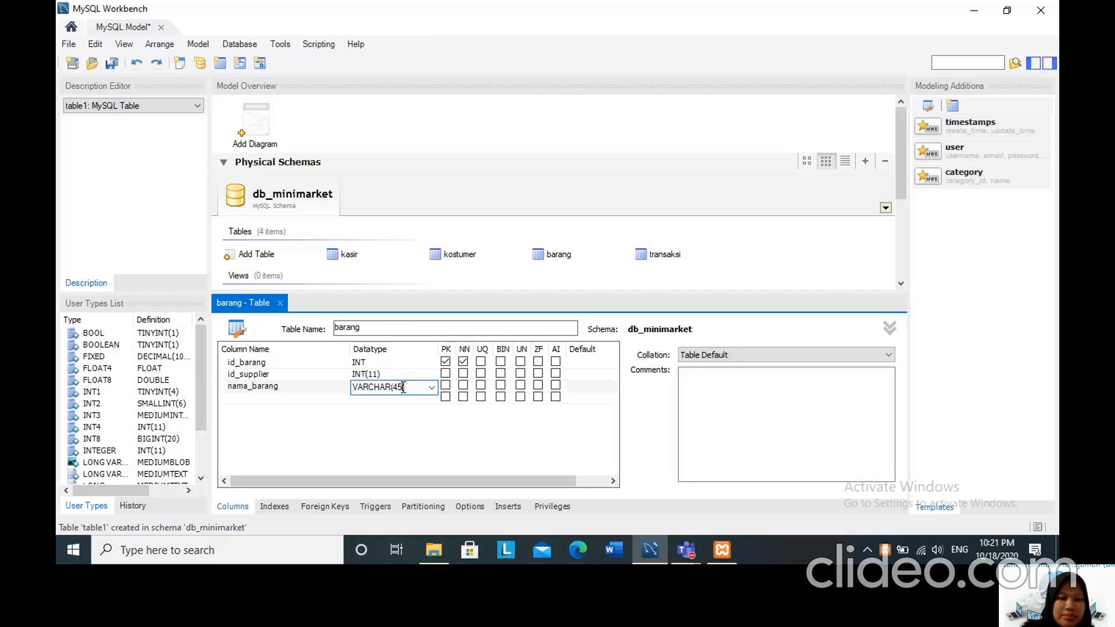
pyautogui.press('BackSpace')
pyautogui.press('BackSpace')
pyautogui.press('BackSpace')
pyautogui.write('20')
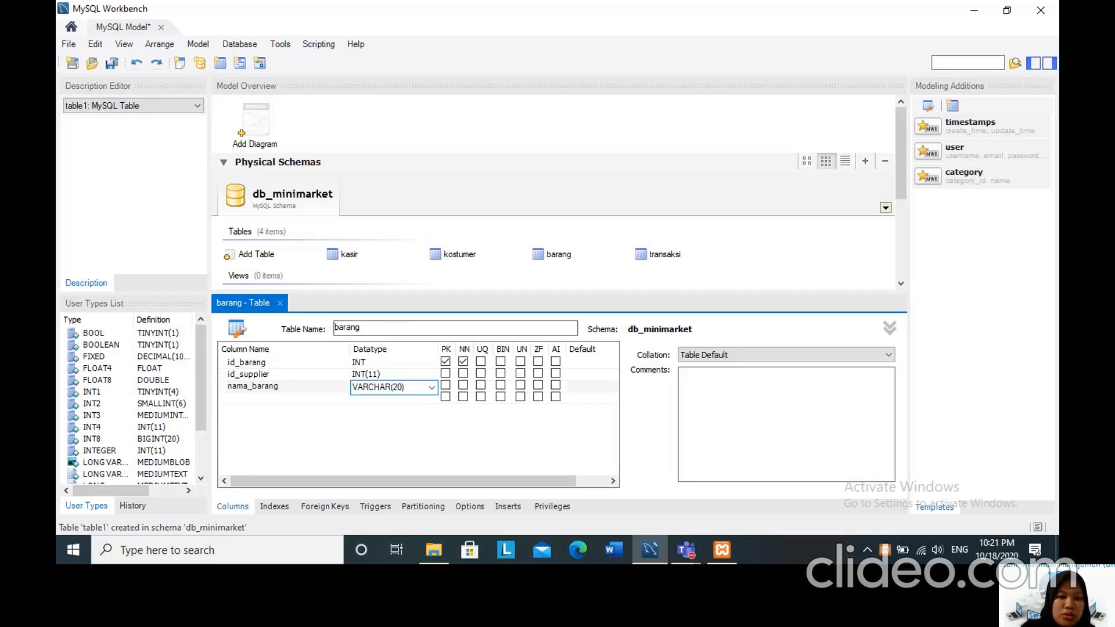
# Add a fourth column named merk to the barang table with datatype VARCHAR(20).
pyautogui.click(245, 399)
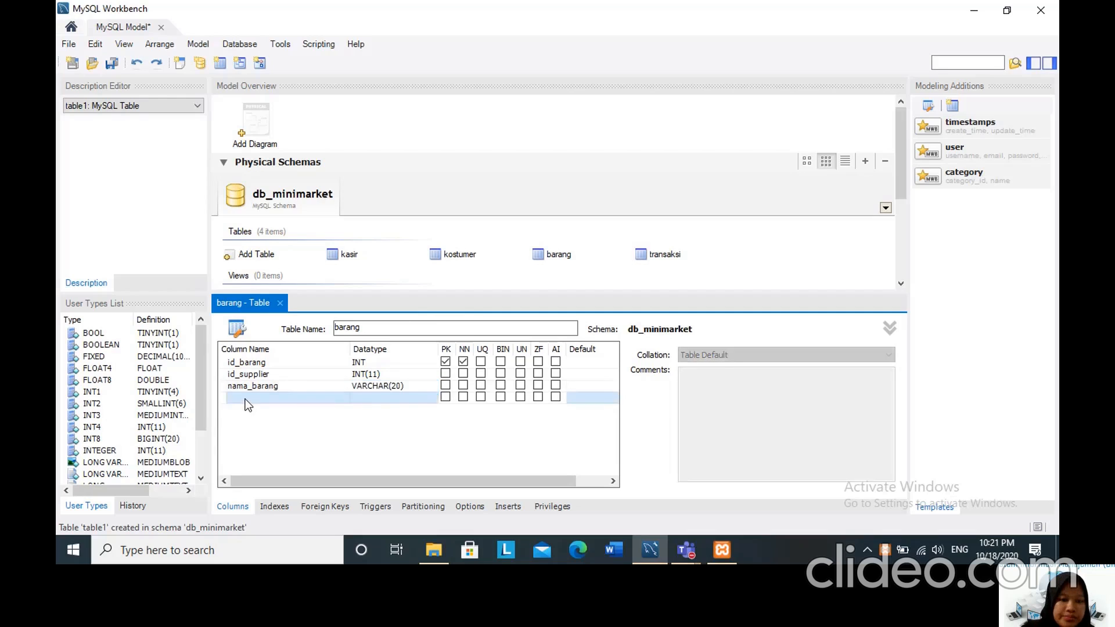
pyautogui.press('BackSpace')
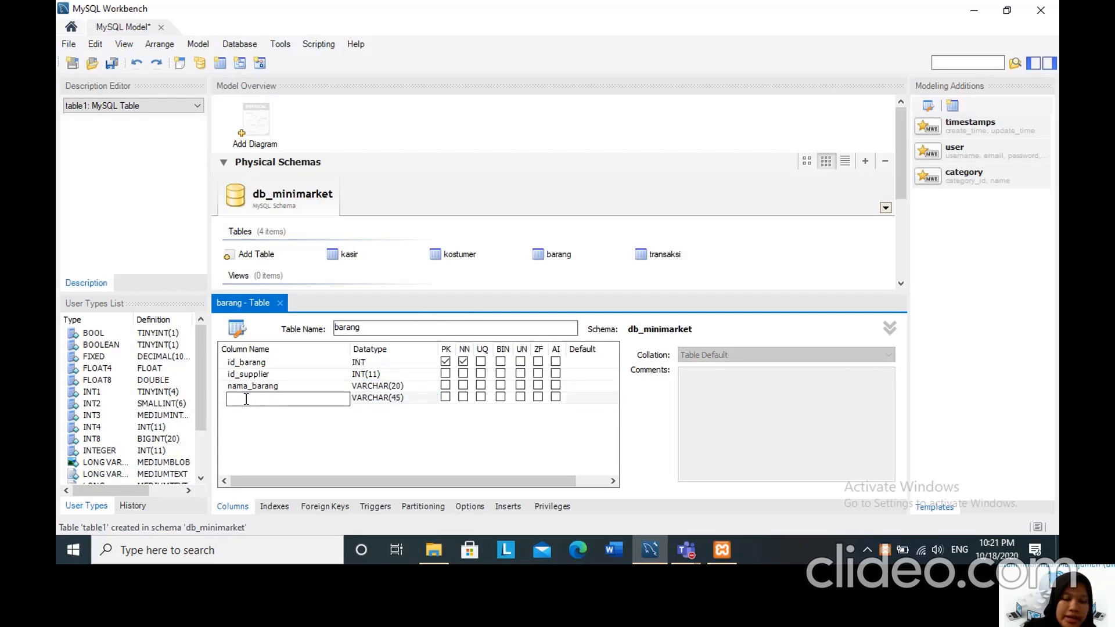
pyautogui.write('merk')
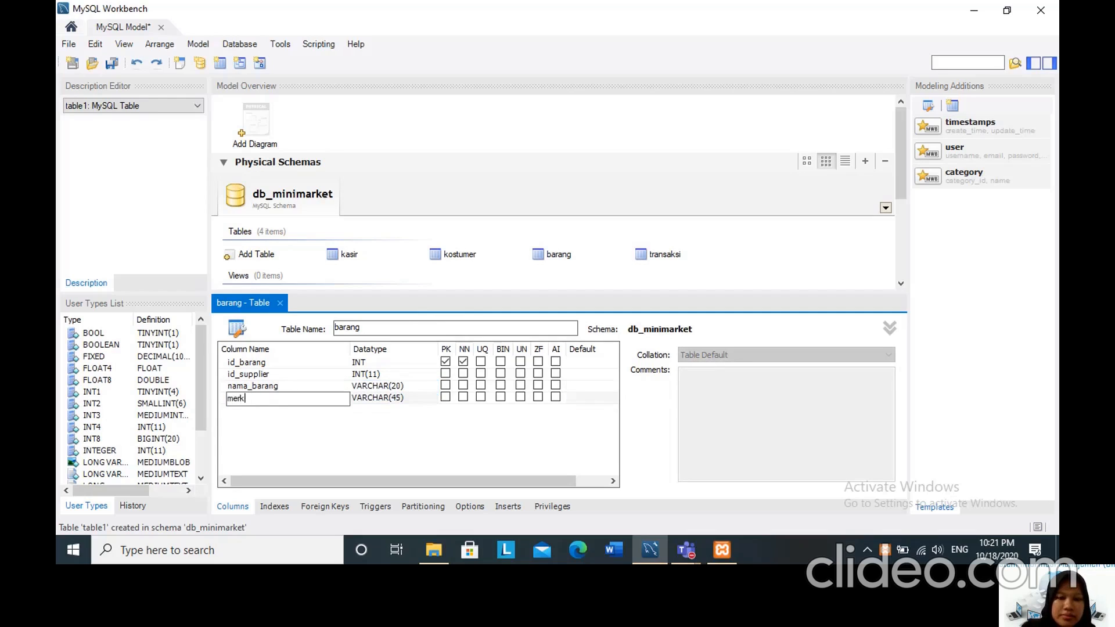
pyautogui.click(364, 399)
pyautogui.click(401, 398)
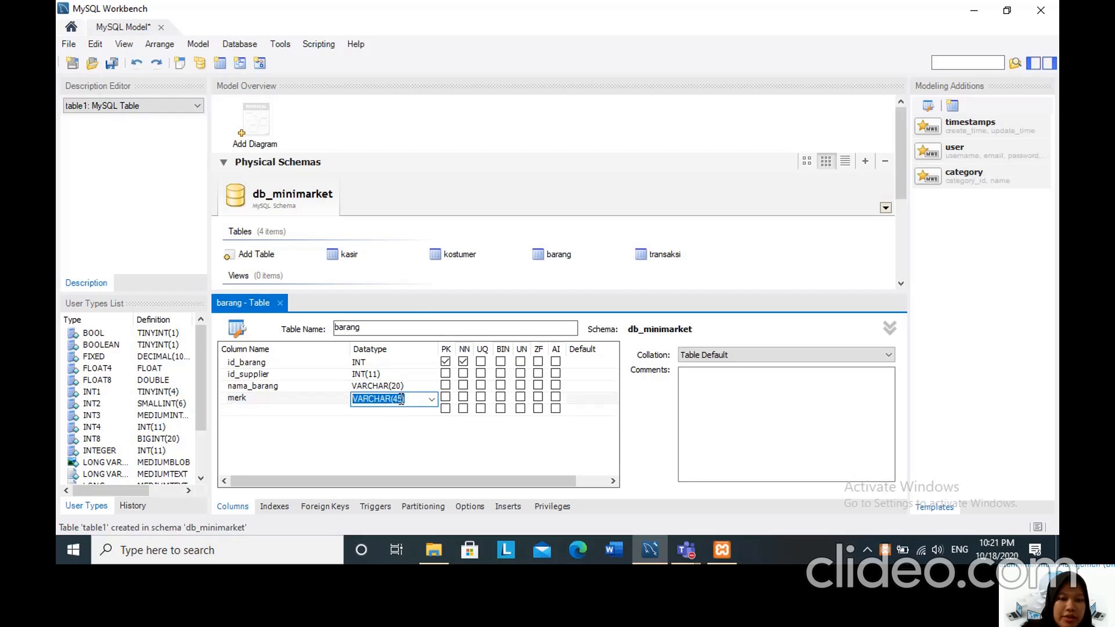
pyautogui.click(404, 399)
pyautogui.press('BackSpace')
pyautogui.press('BackSpace')
pyautogui.write('20')
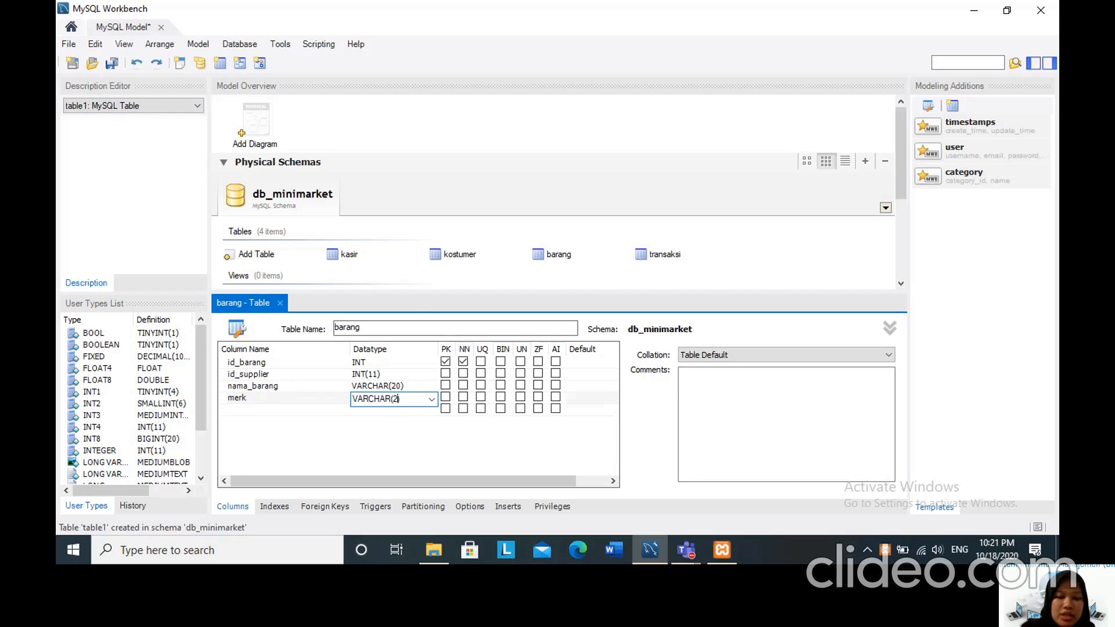
# Add a fifth column named jenis_barang to the barang table with datatype VARCHAR(20).
pyautogui.click(229, 413)
pyautogui.click(238, 411)
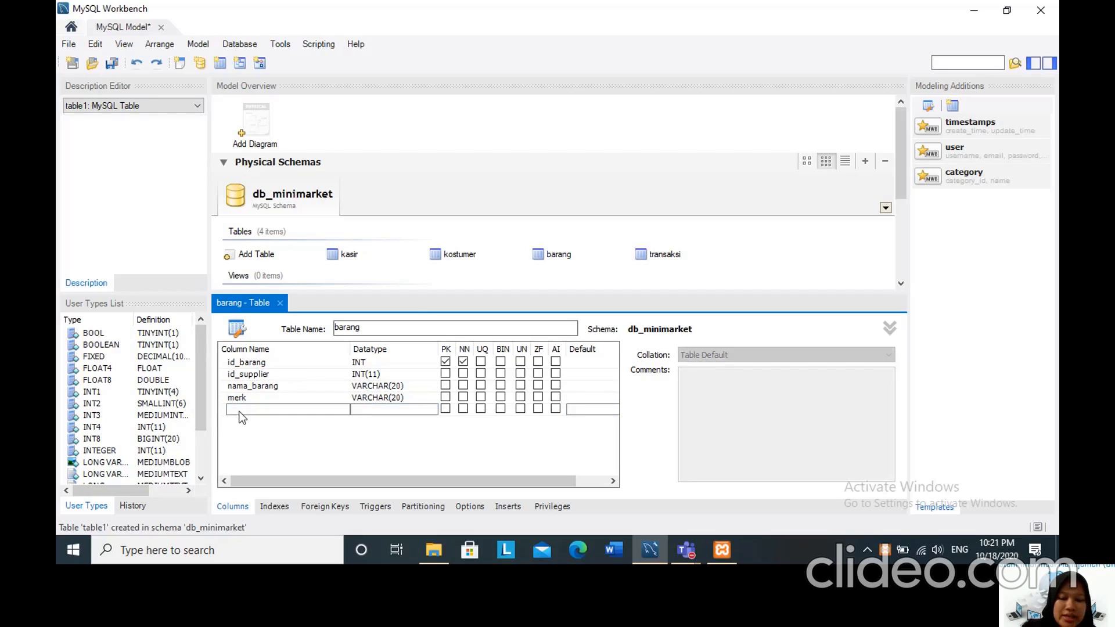
pyautogui.click(239, 411)
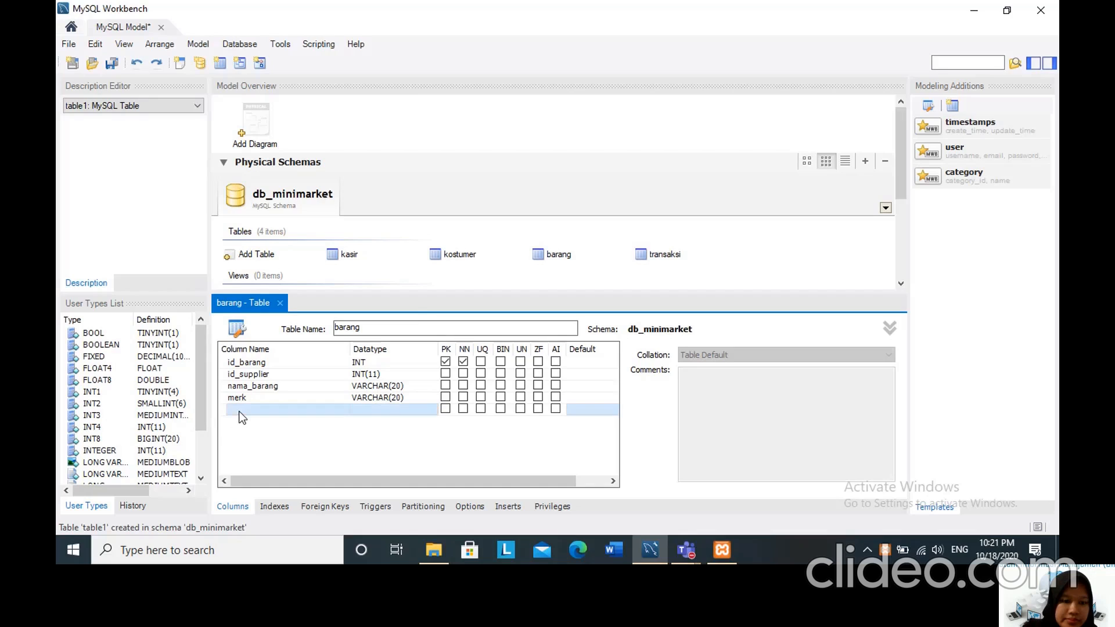
pyautogui.doubleClick(241, 410)
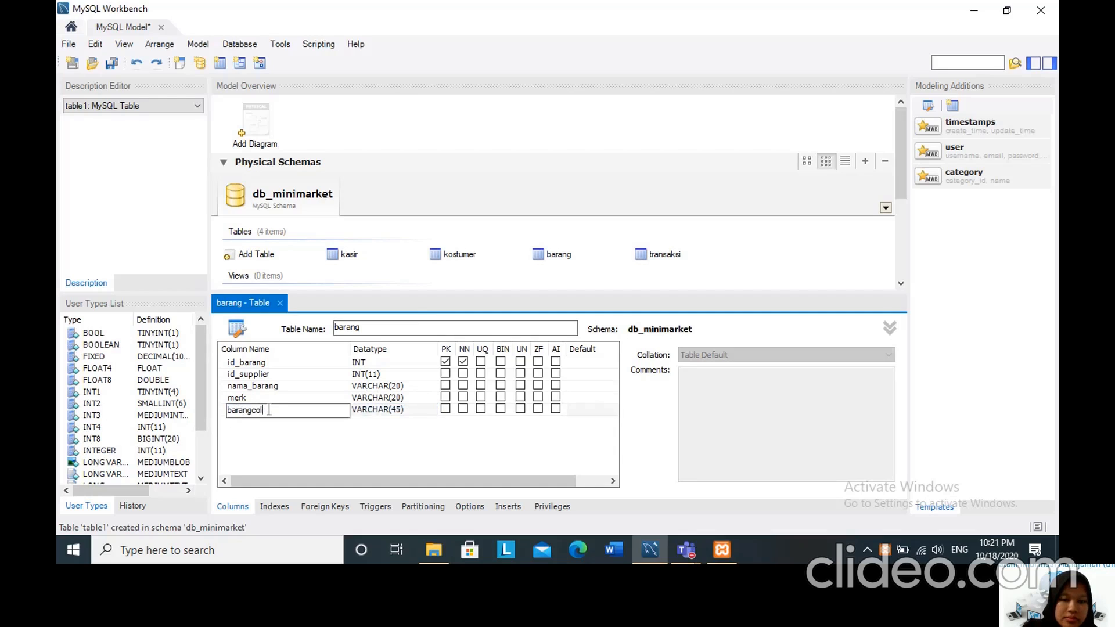
pyautogui.press('BackSpace')
pyautogui.press('BackSpace')
pyautogui.press('BackSpace')
pyautogui.press('BackSpace')
pyautogui.press('BackSpace')
pyautogui.press('BackSpace')
pyautogui.press('BackSpace')
pyautogui.press('BackSpace')
pyautogui.press('BackSpace')
pyautogui.write('jenis')
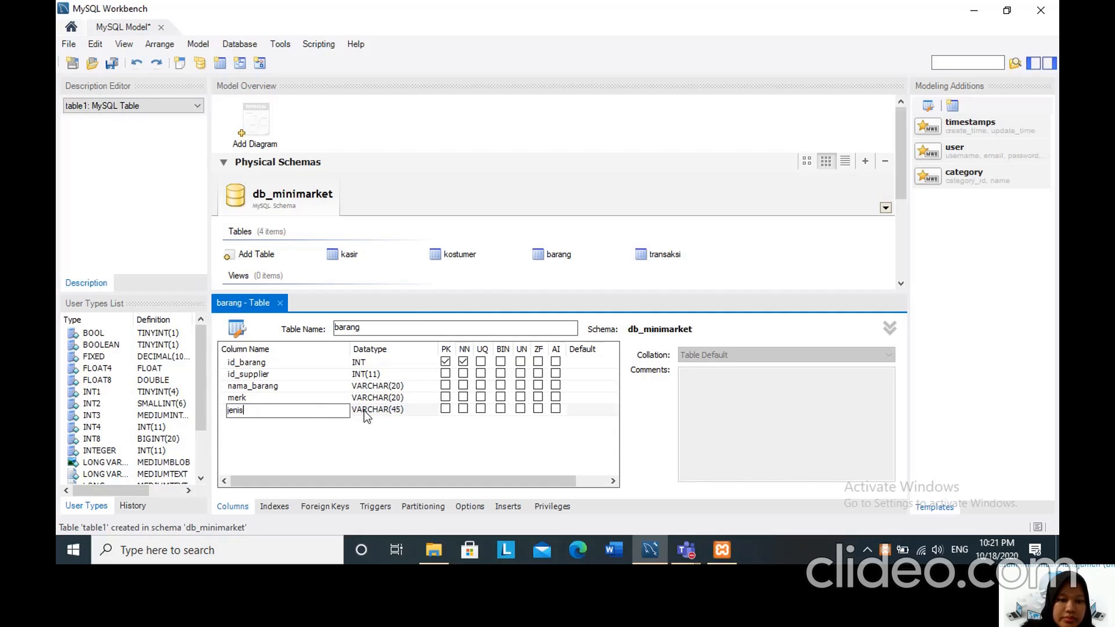
pyautogui.write('_bar')
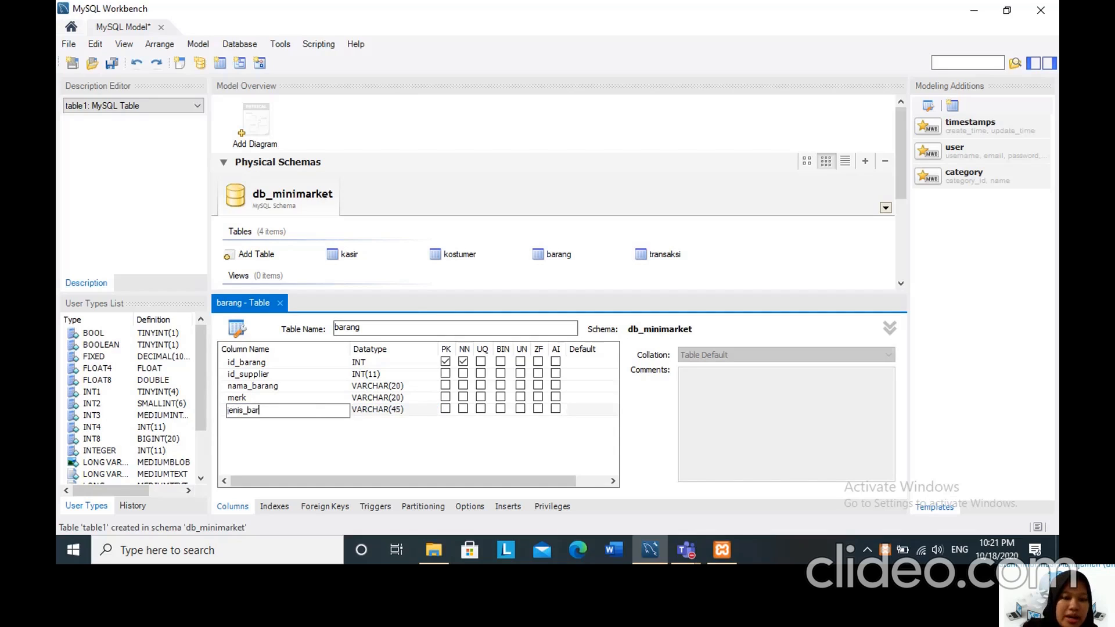
pyautogui.write('ang')
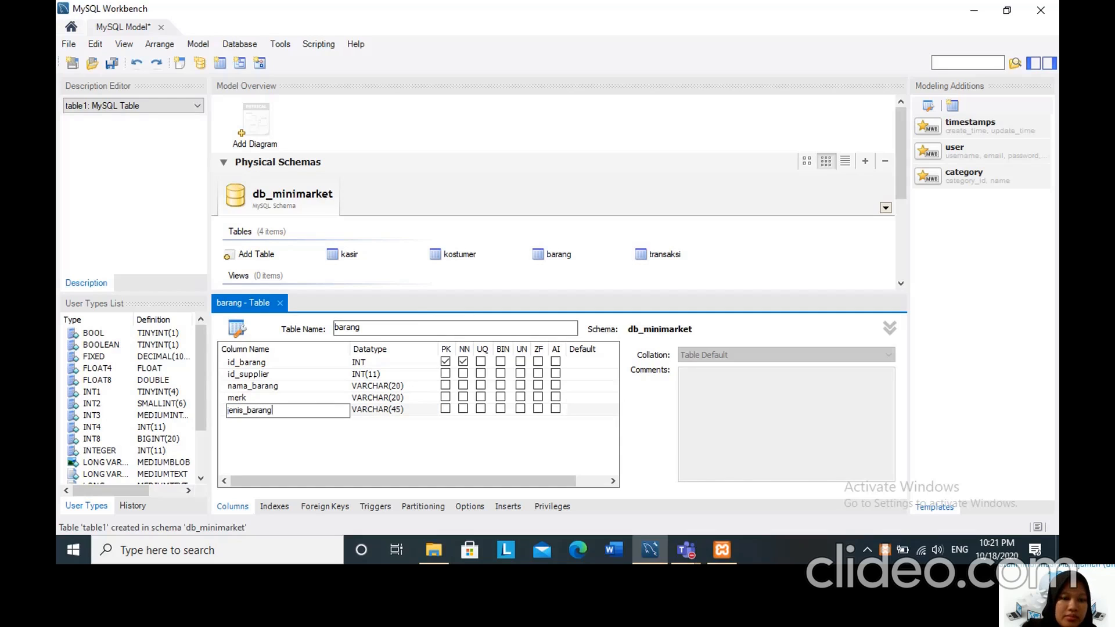
pyautogui.click(388, 413)
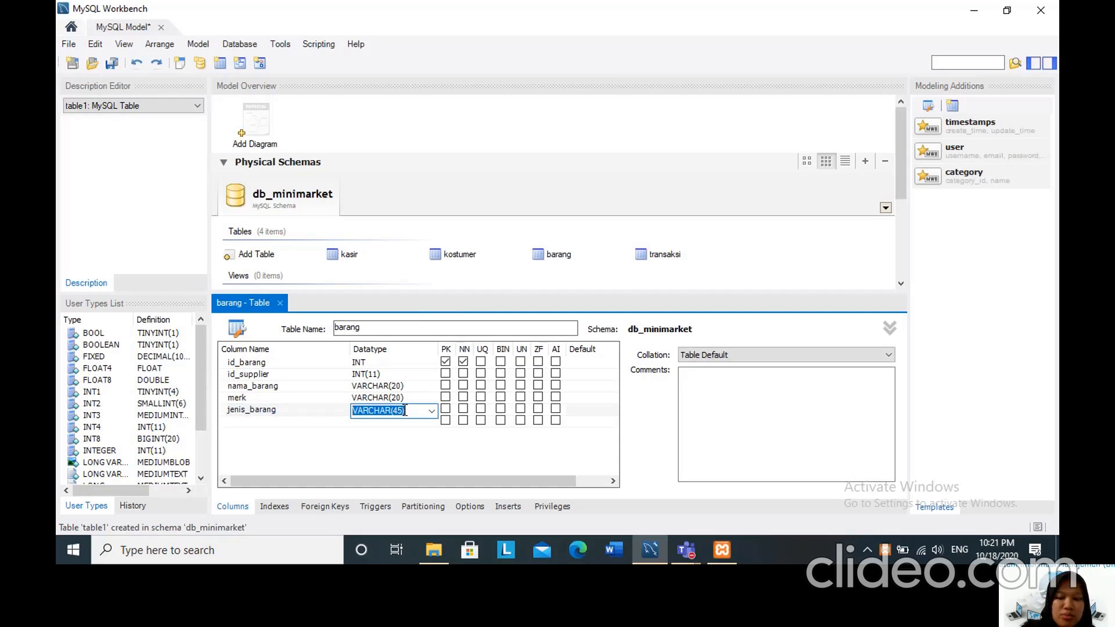
pyautogui.click(404, 410)
pyautogui.press('BackSpace')
pyautogui.press('BackSpace')
pyautogui.write('20')
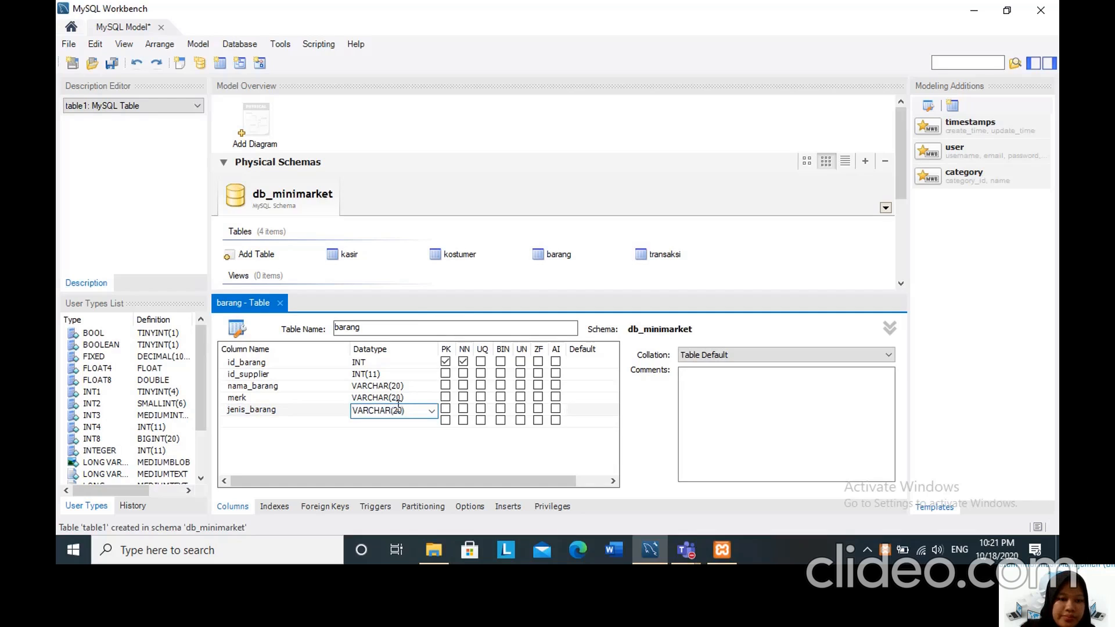
# Add a sixth column named harga to the barang table with datatype INT(11).
pyautogui.click(232, 419)
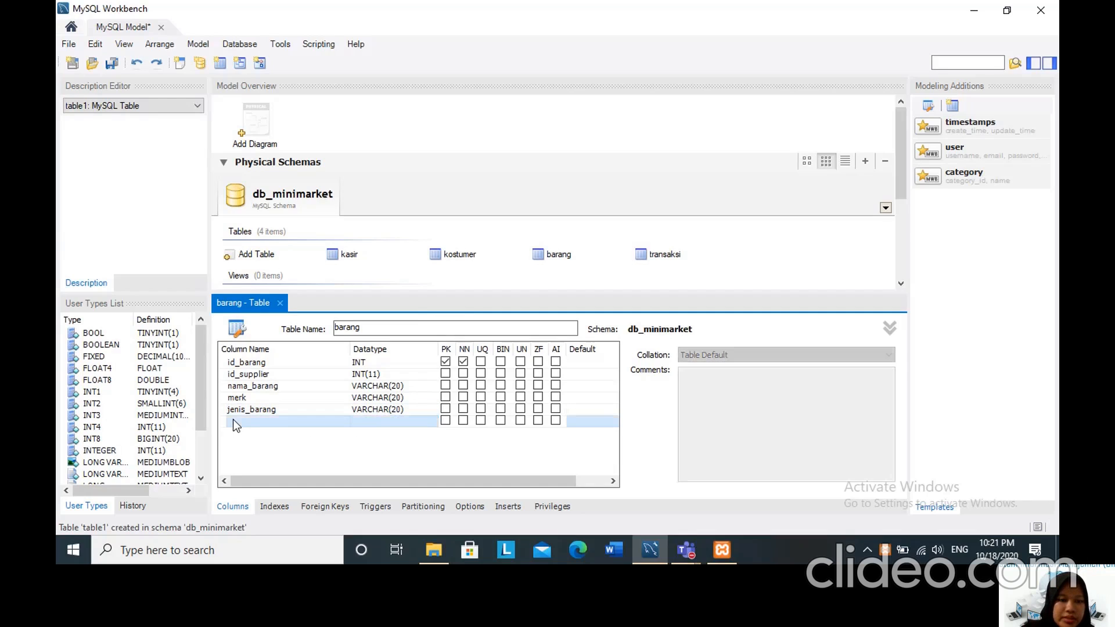
pyautogui.click(232, 419)
pyautogui.press('BackSpace')
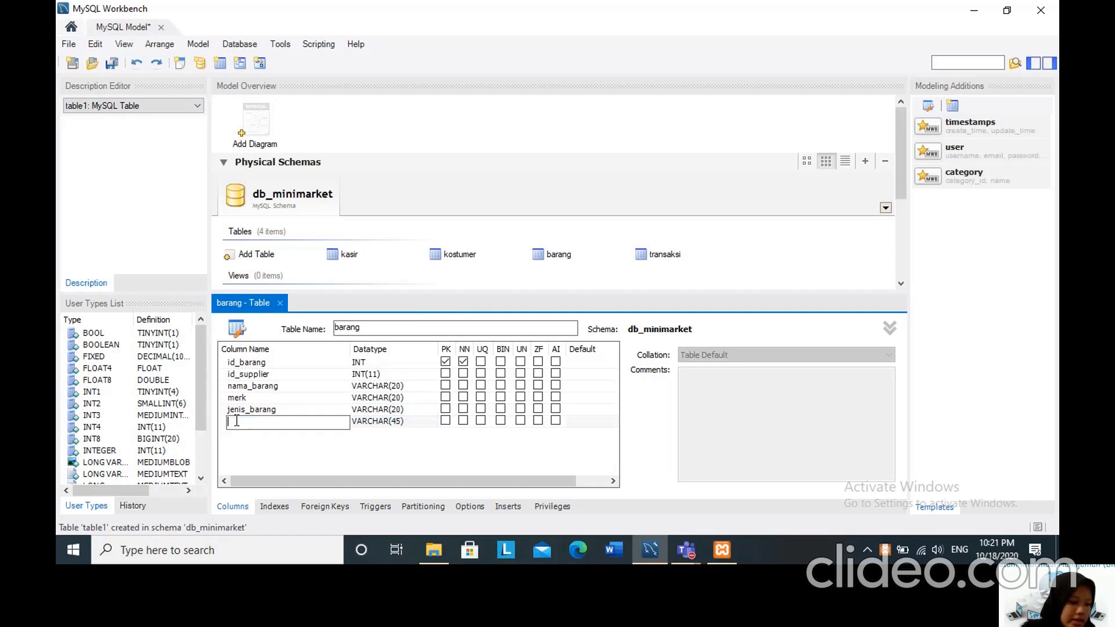
pyautogui.write('harga')
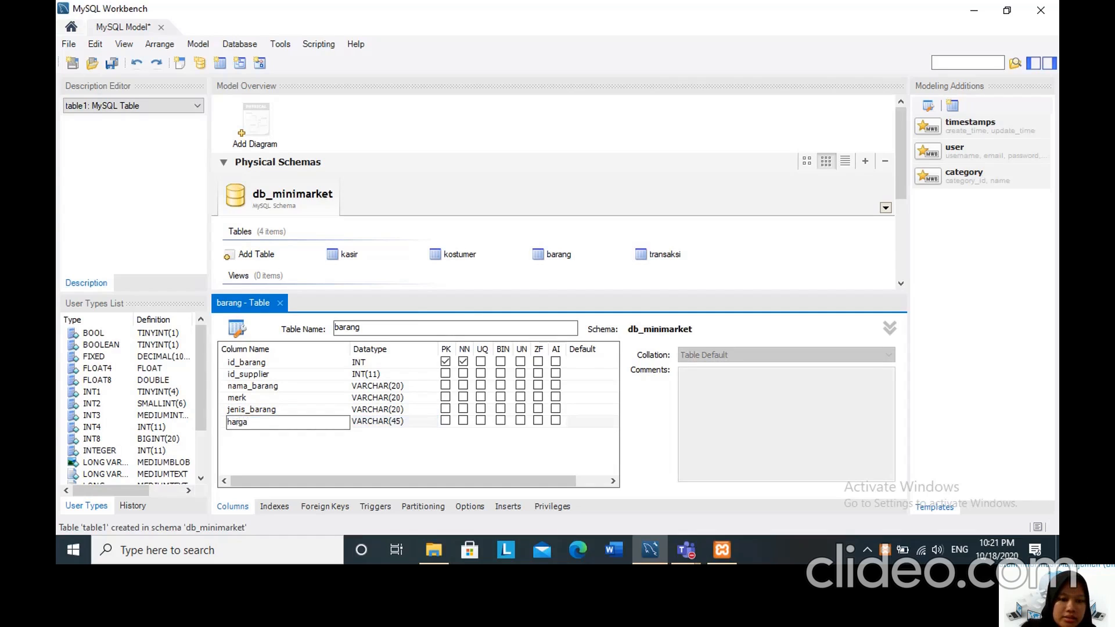
pyautogui.click(392, 423)
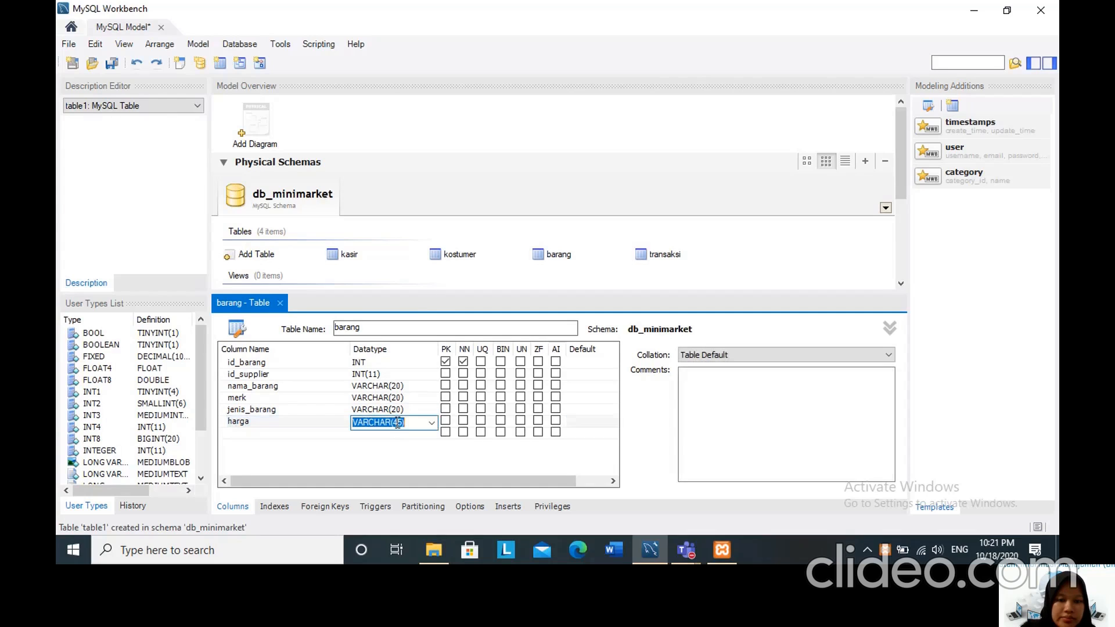
pyautogui.click(432, 423)
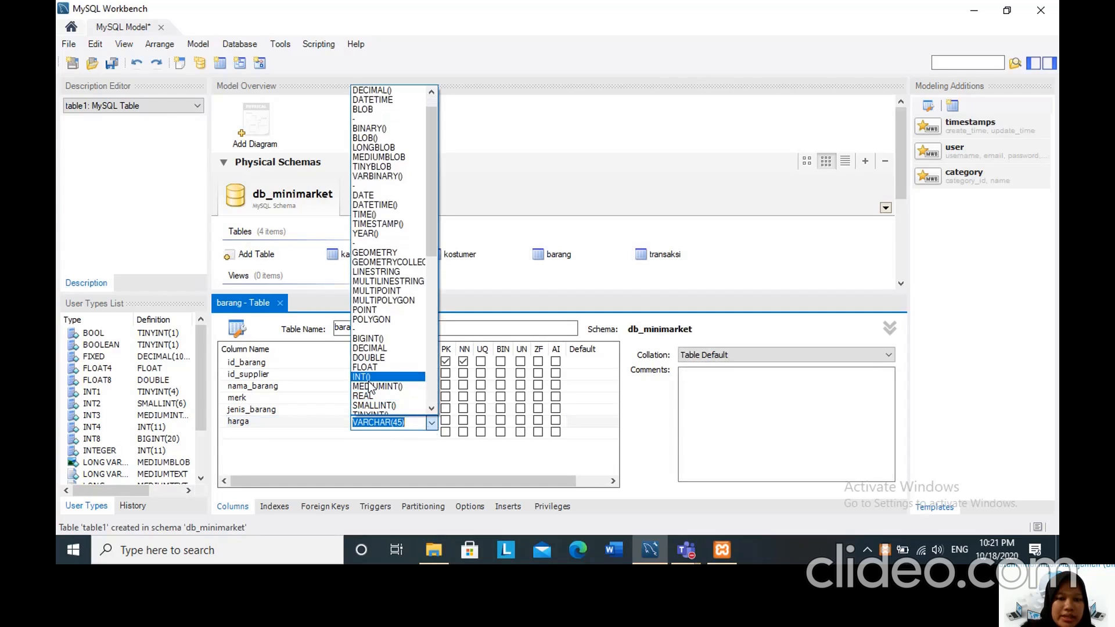
pyautogui.click(370, 379)
pyautogui.write('11')
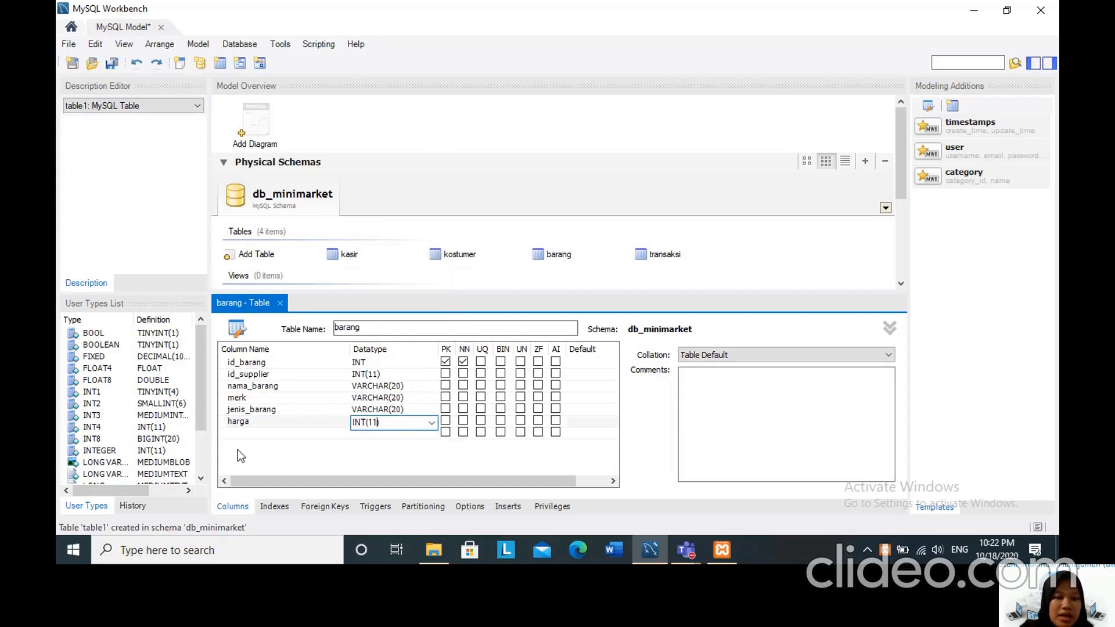
# Add a seventh column named stok to the barang table with datatype INT(11).
pyautogui.click(235, 427)
pyautogui.click(235, 431)
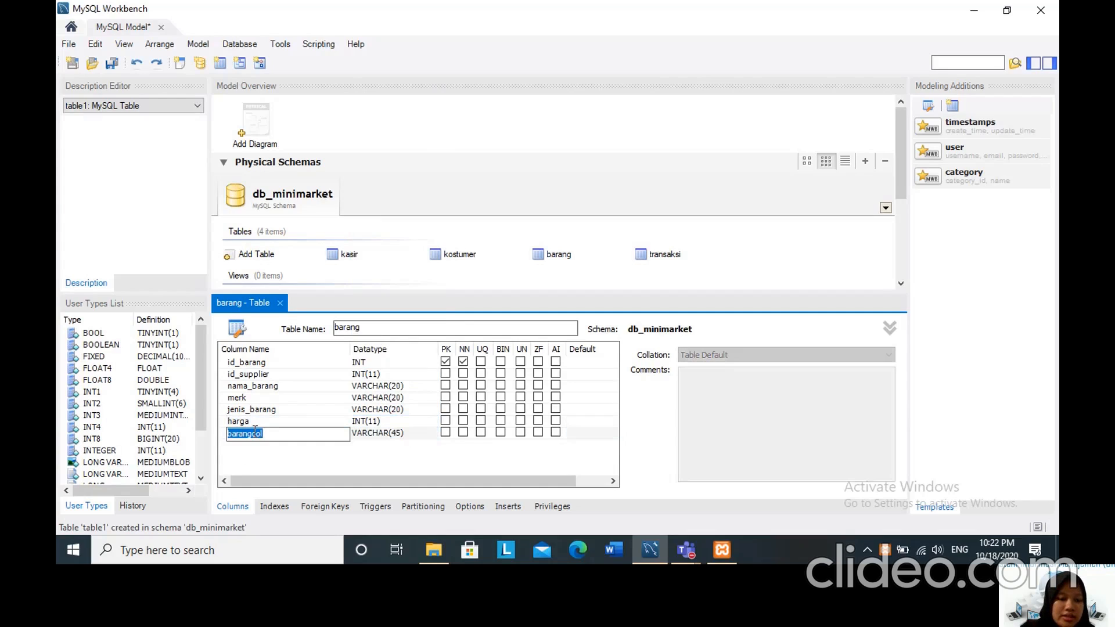
pyautogui.write('stok')
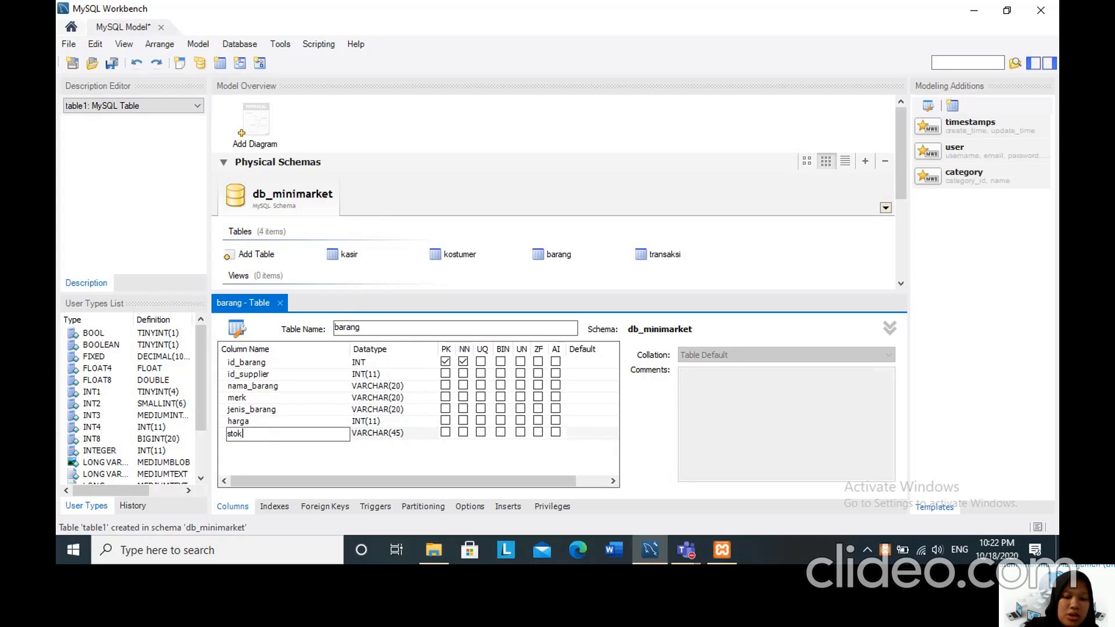
pyautogui.click(381, 436)
pyautogui.click(382, 437)
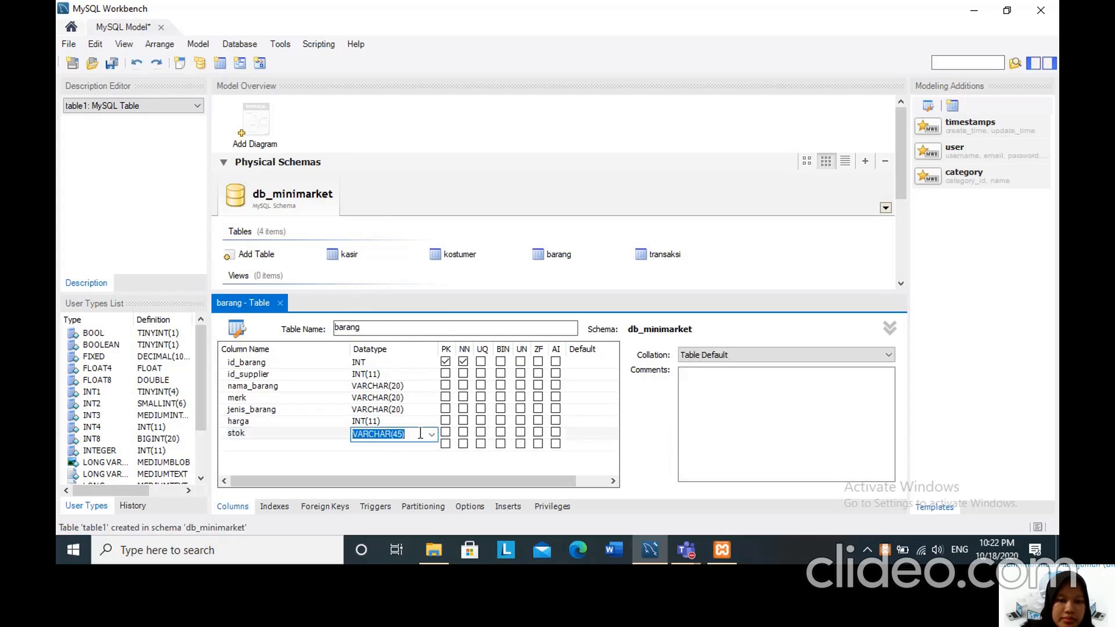
pyautogui.click(432, 435)
pyautogui.scroll(-1, 397, 418)
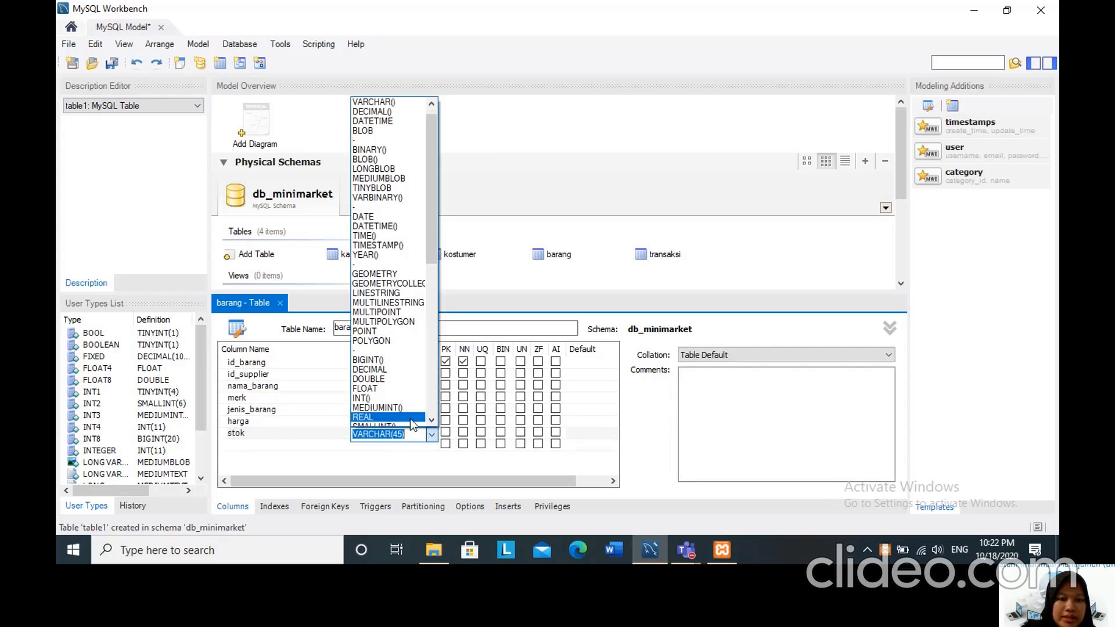
pyautogui.click(393, 398)
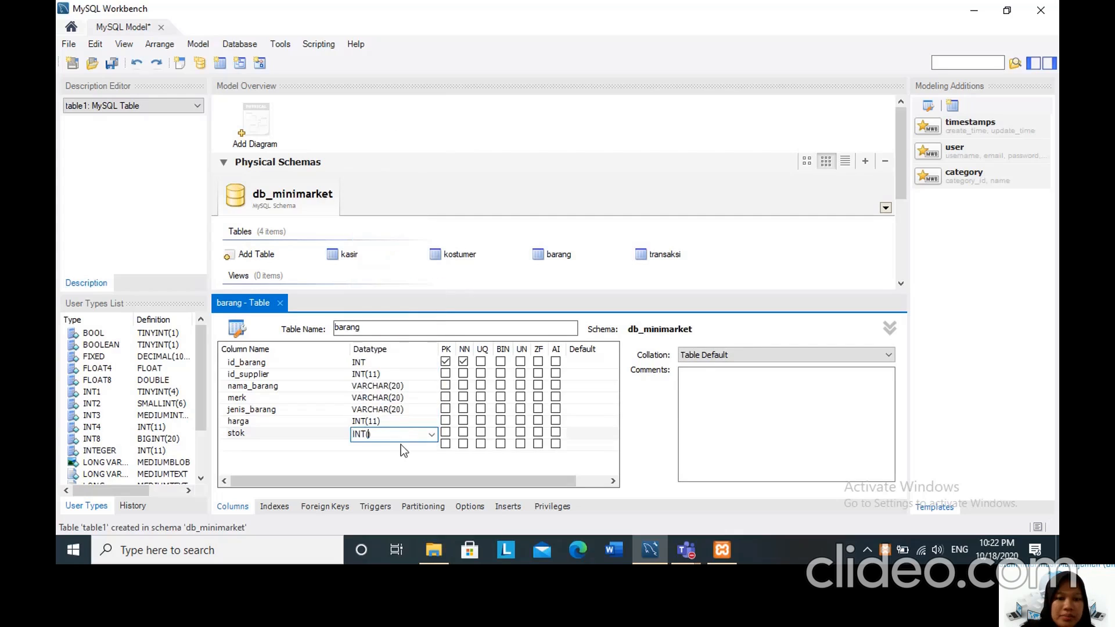
pyautogui.write('11')
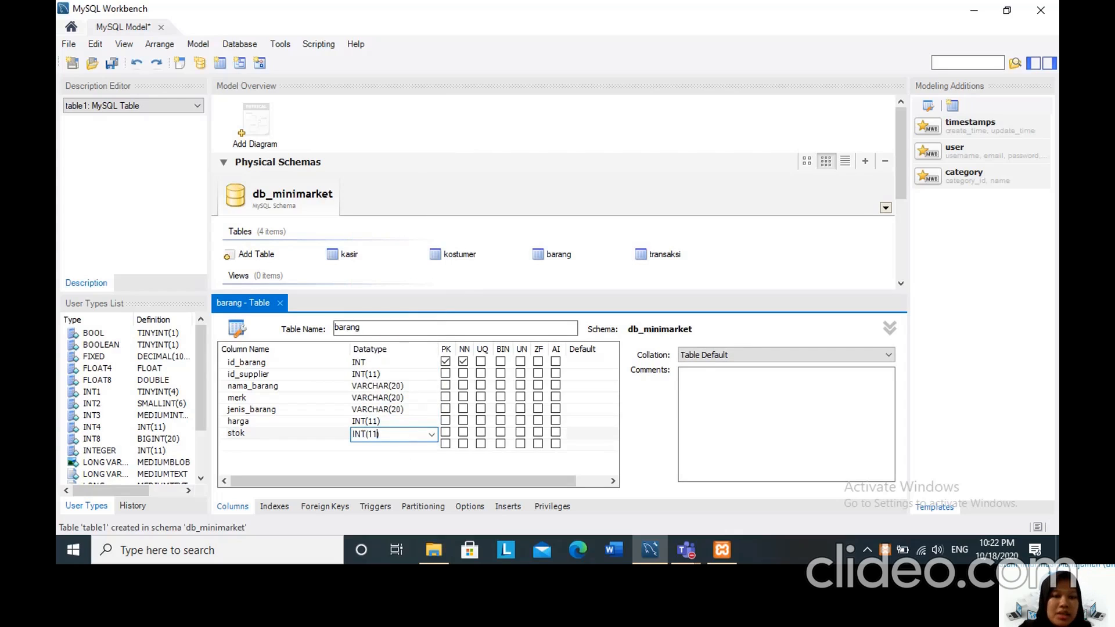
pyautogui.click(379, 471)
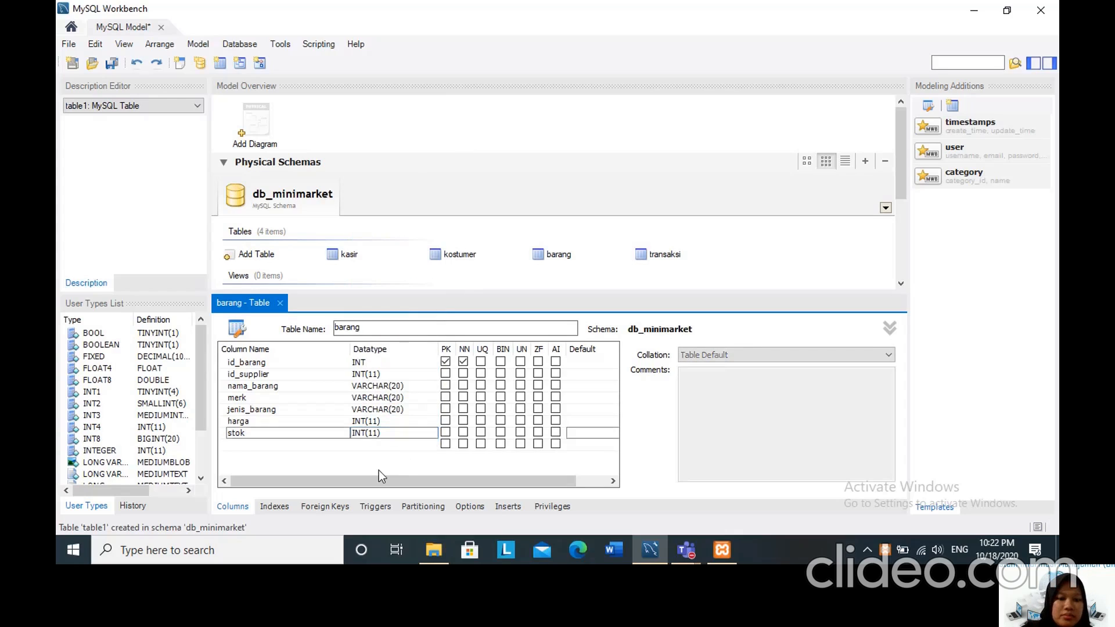
# Mark the id_supplier, nama_barang, merk, jenis_barang, harga and stok columns of the barang table as not null.
pyautogui.click(464, 374)
pyautogui.click(462, 385)
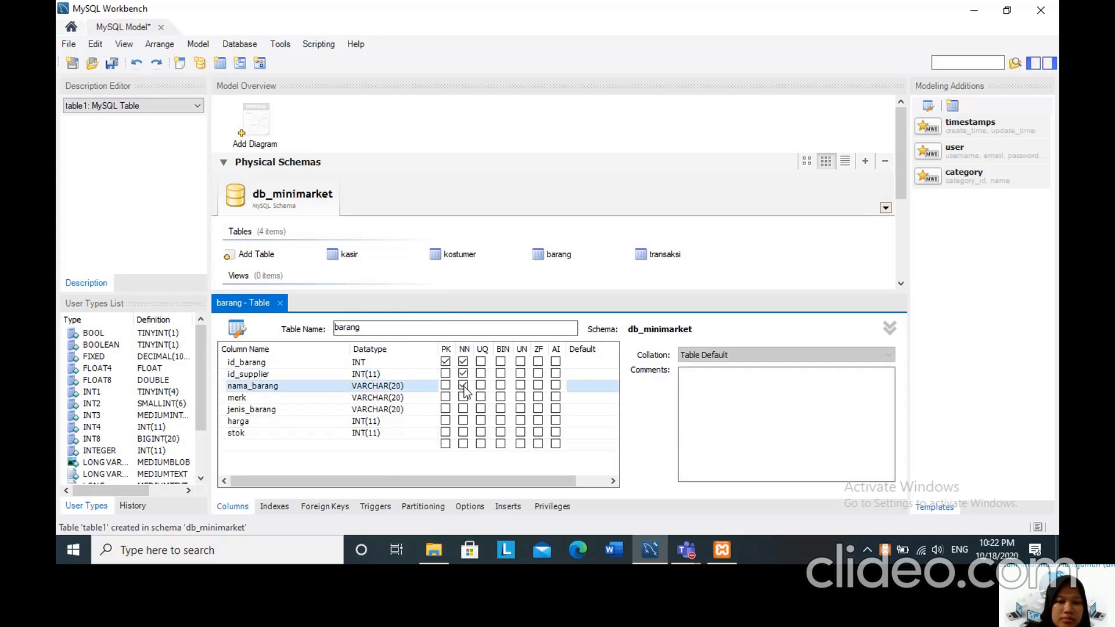
pyautogui.click(463, 398)
pyautogui.click(463, 409)
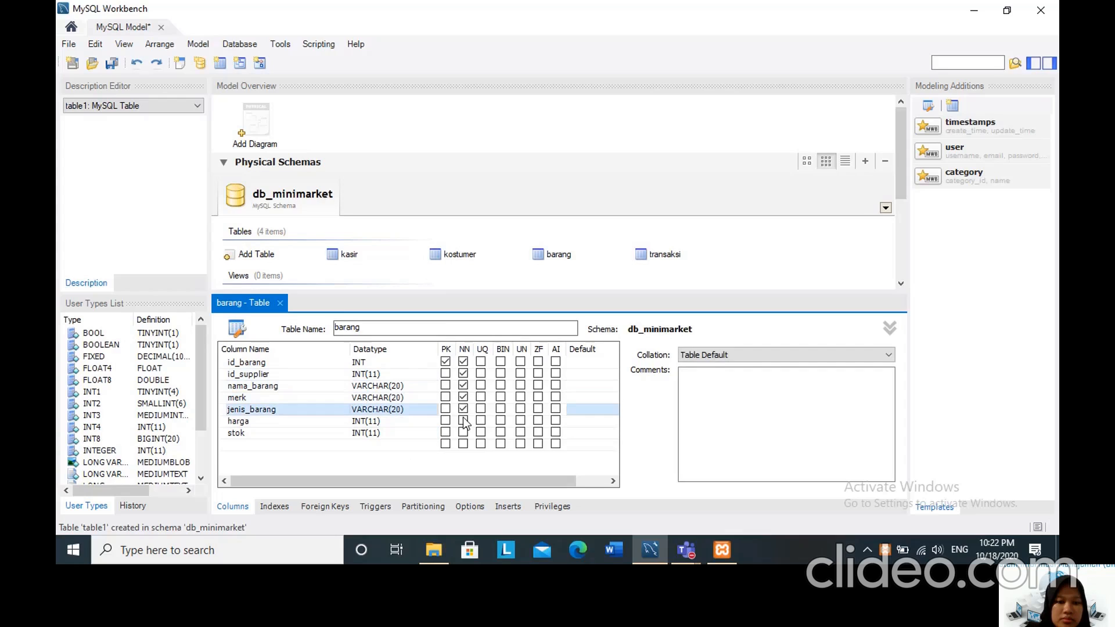
pyautogui.click(463, 421)
pyautogui.click(463, 432)
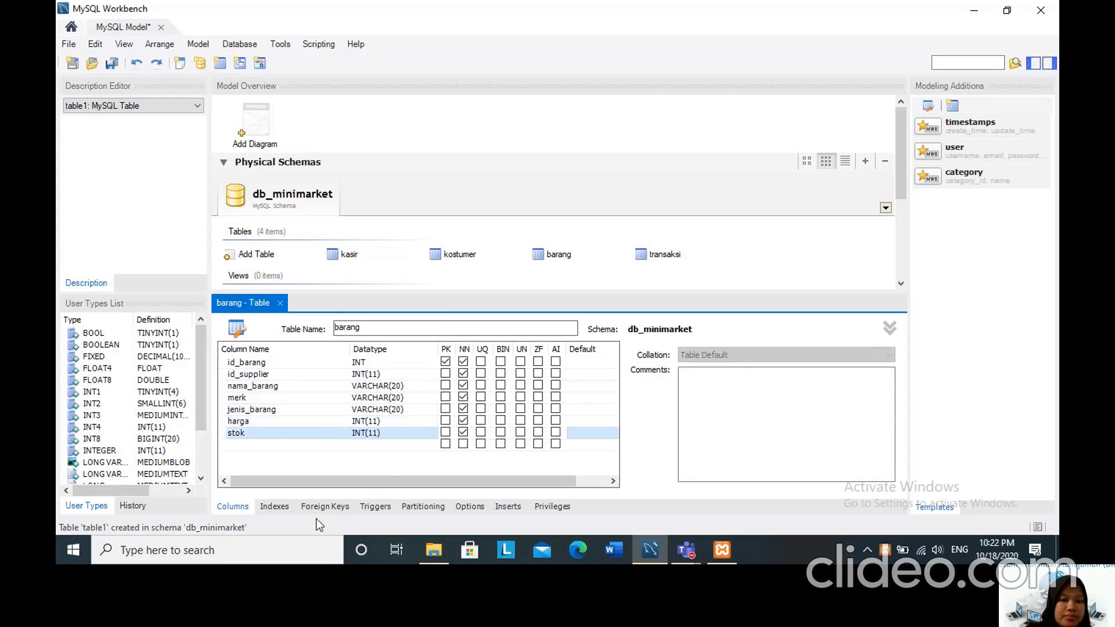
# Close the barang table editor and add a new table named supplier to the db_minimarket schema.
pyautogui.click(279, 303)
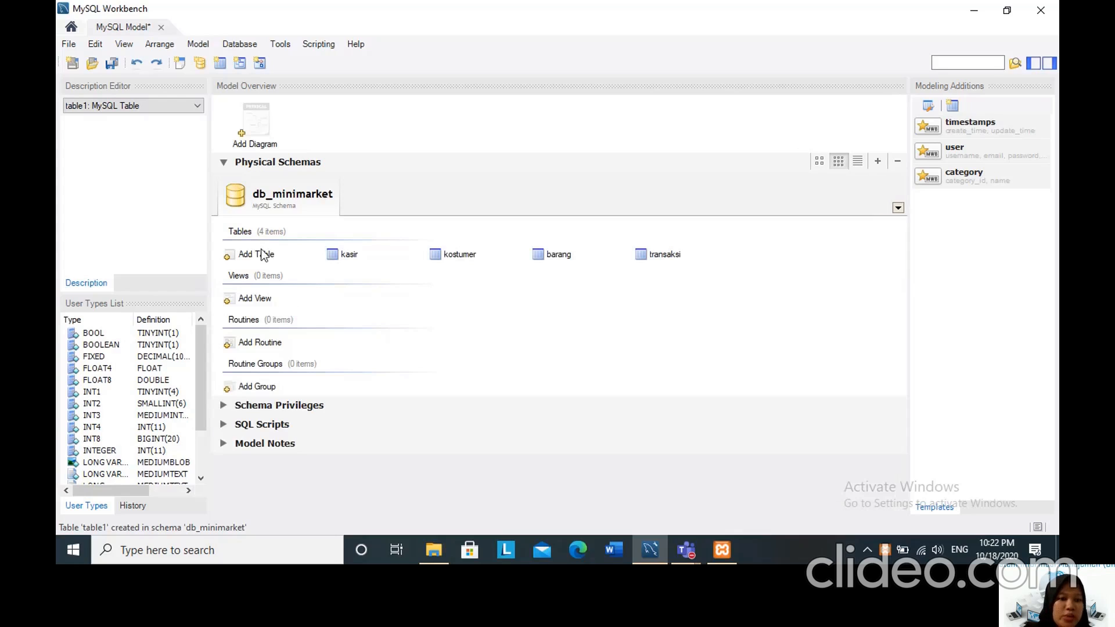
pyautogui.click(227, 258)
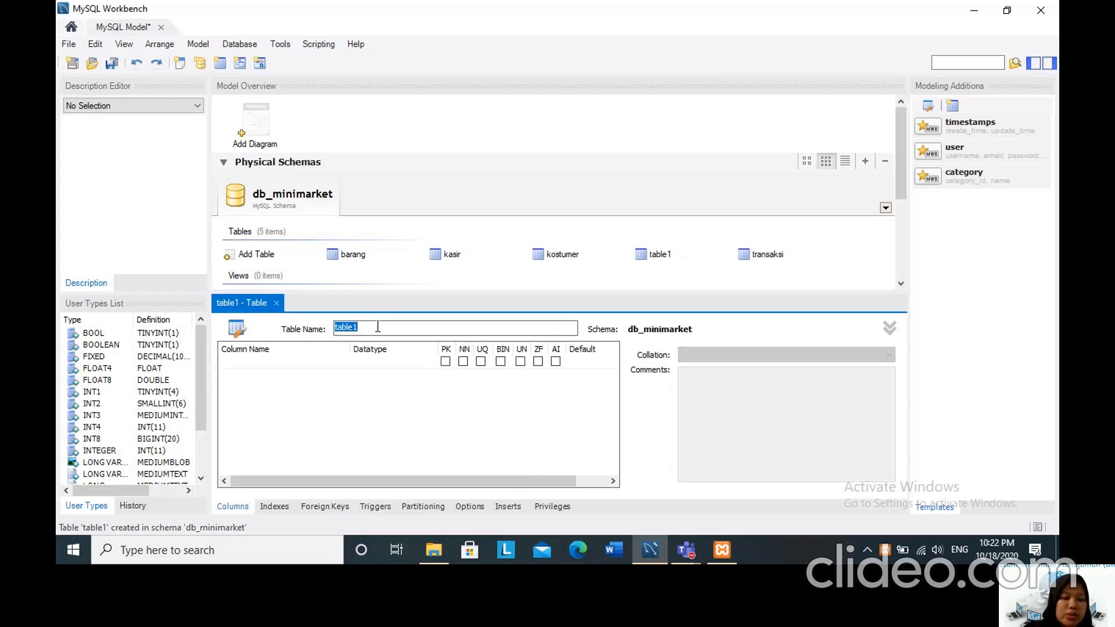
pyautogui.write('sup')
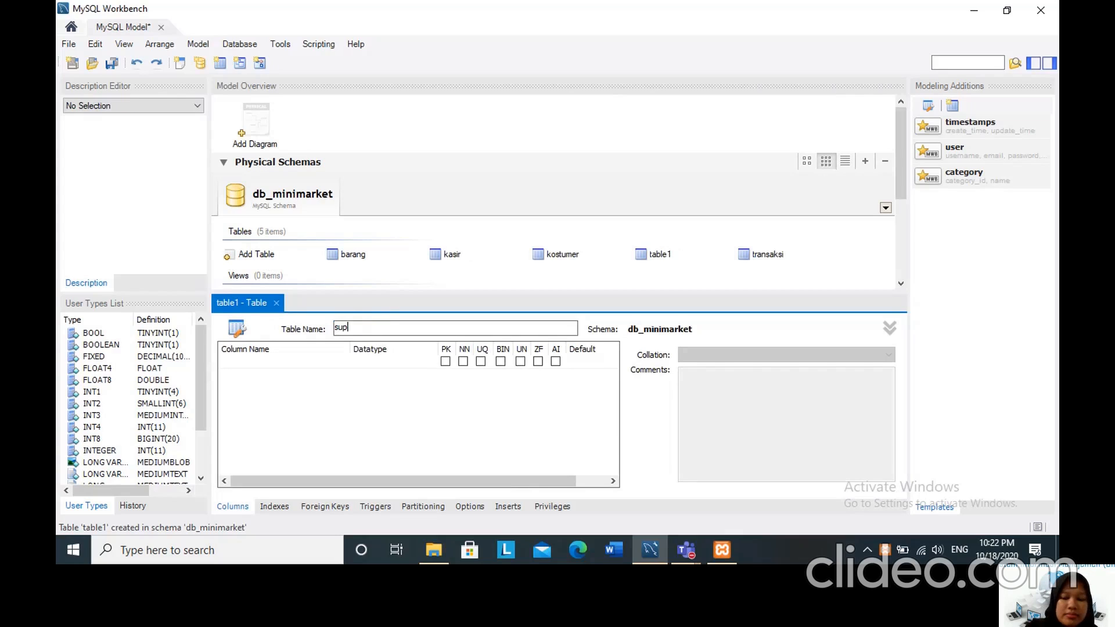
pyautogui.write('plier')
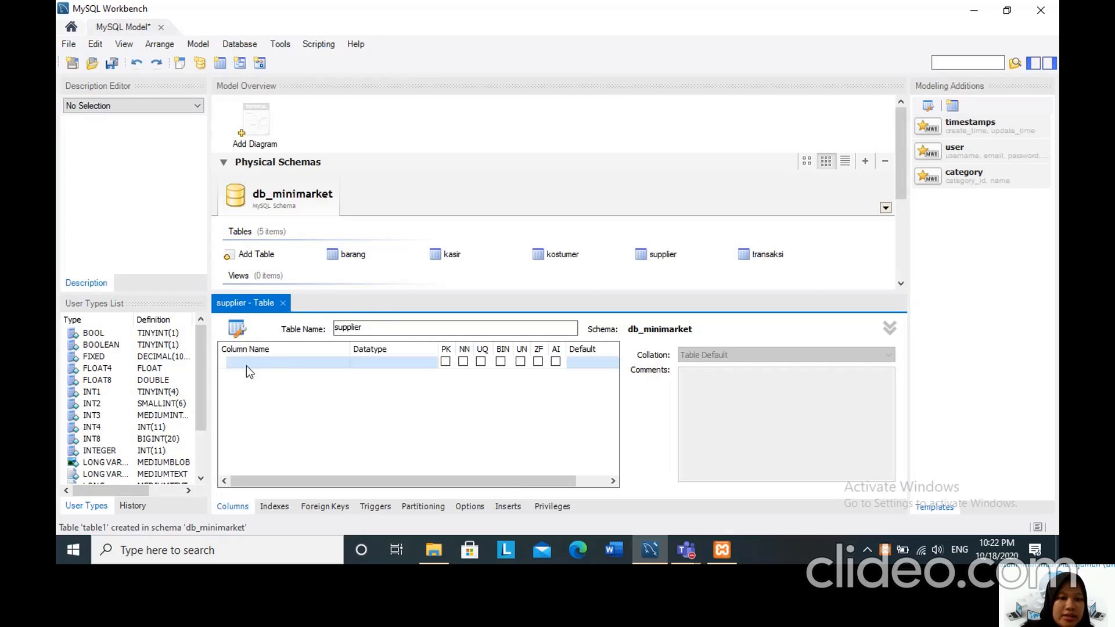
# Add id_supplier as the first column of the supplier table, keeping datatype INT and the primary key setting.
pyautogui.click(246, 365)
pyautogui.write('id')
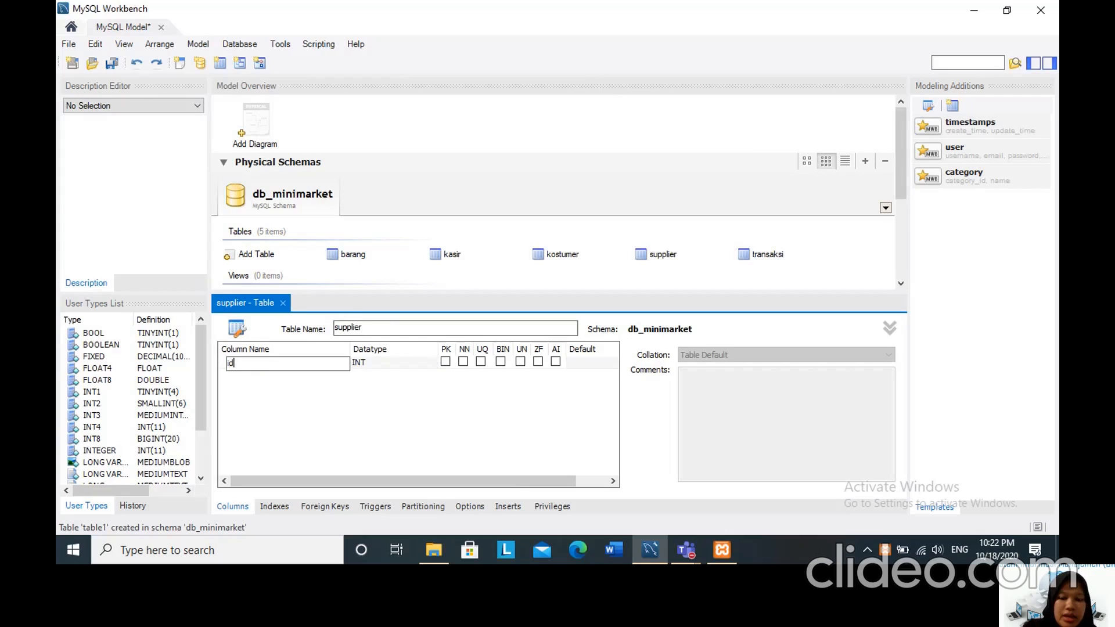
pyautogui.write('_supplier')
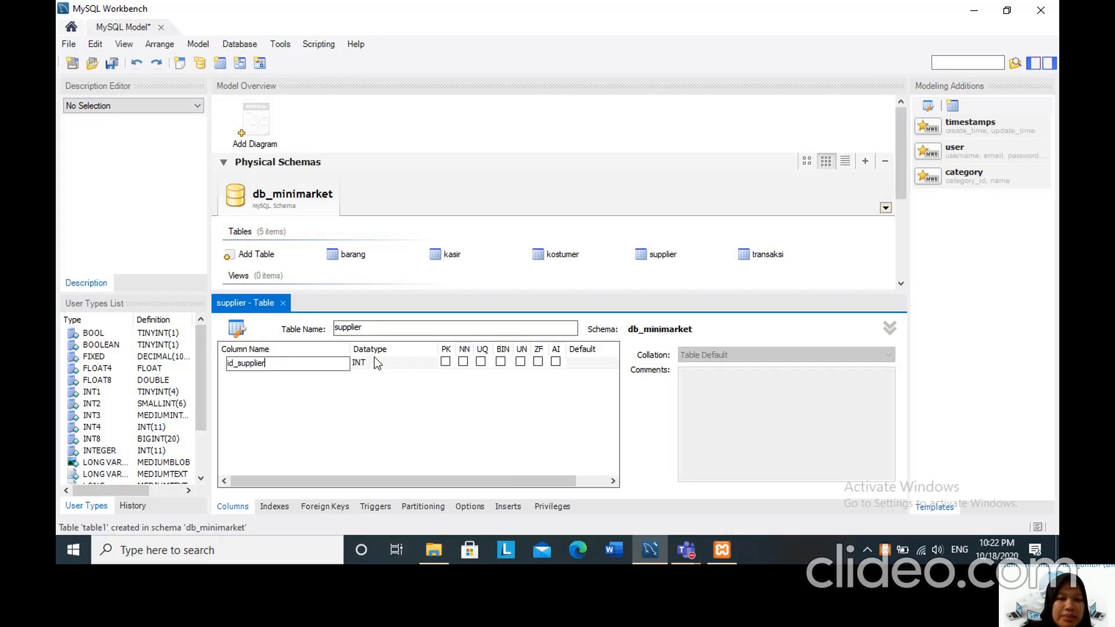
pyautogui.press('Return')
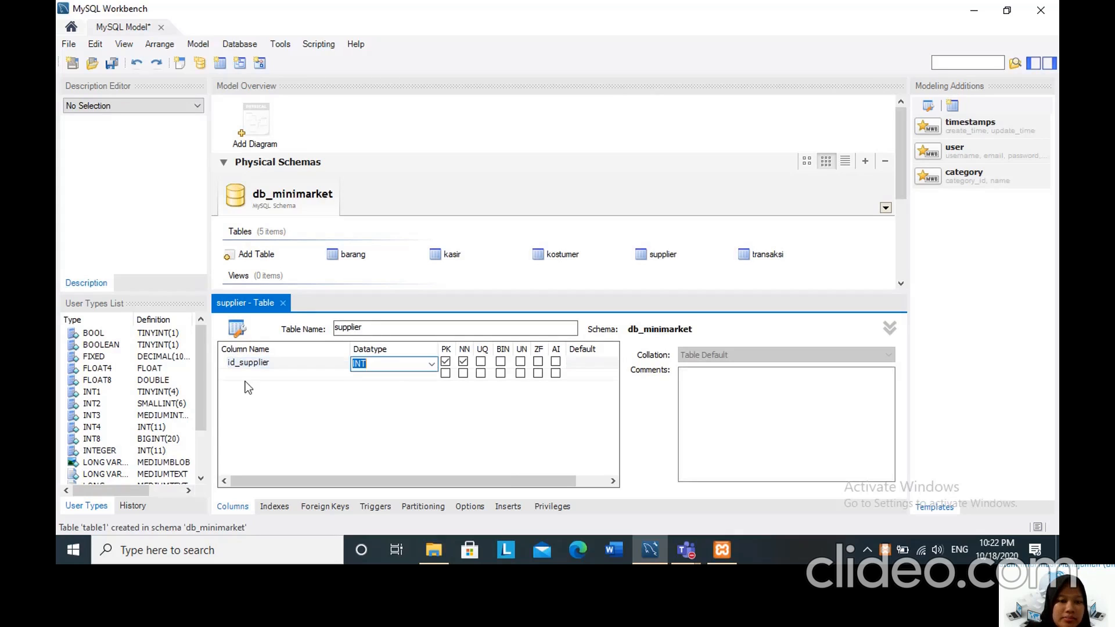
# Add a second column named nama to the supplier table with datatype VARCHAR(20).
pyautogui.doubleClick(240, 375)
pyautogui.press('BackSpace')
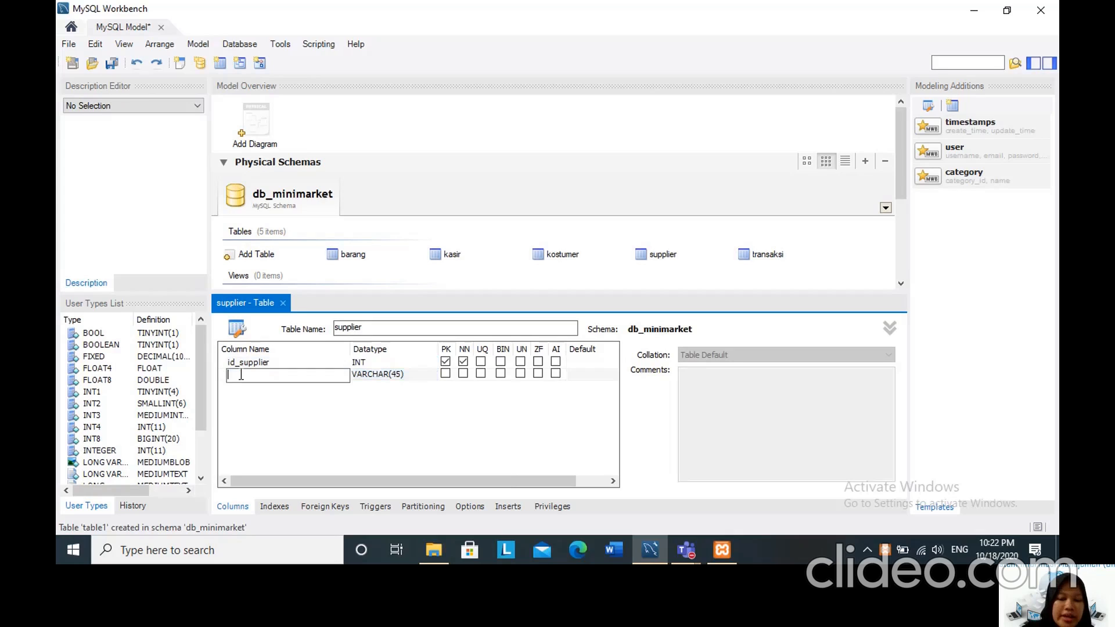
pyautogui.write('nama')
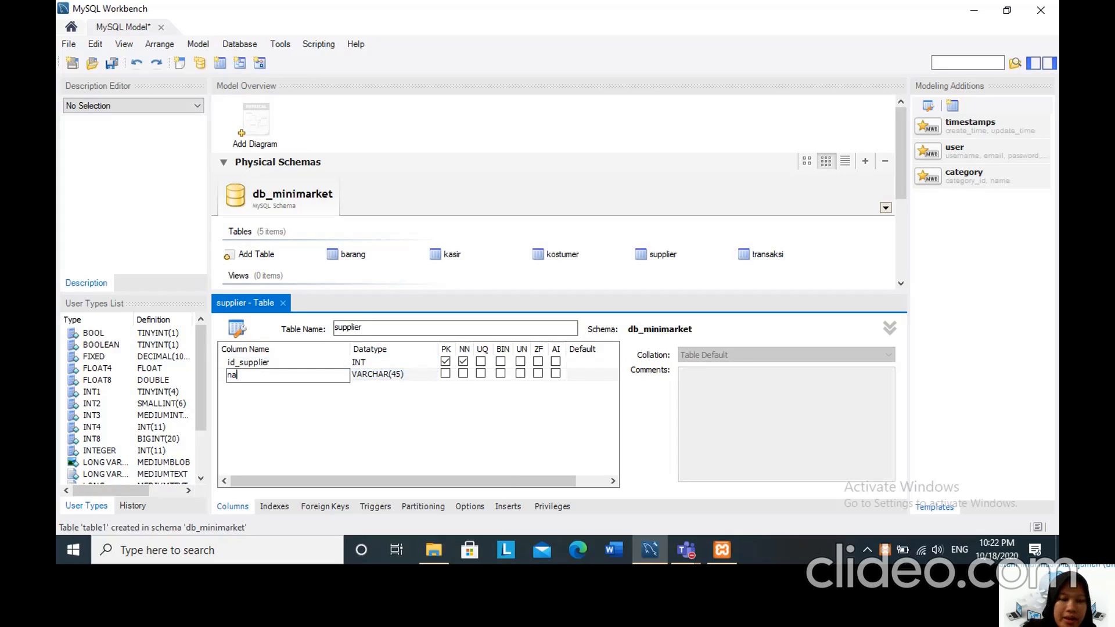
pyautogui.click(397, 378)
pyautogui.click(406, 375)
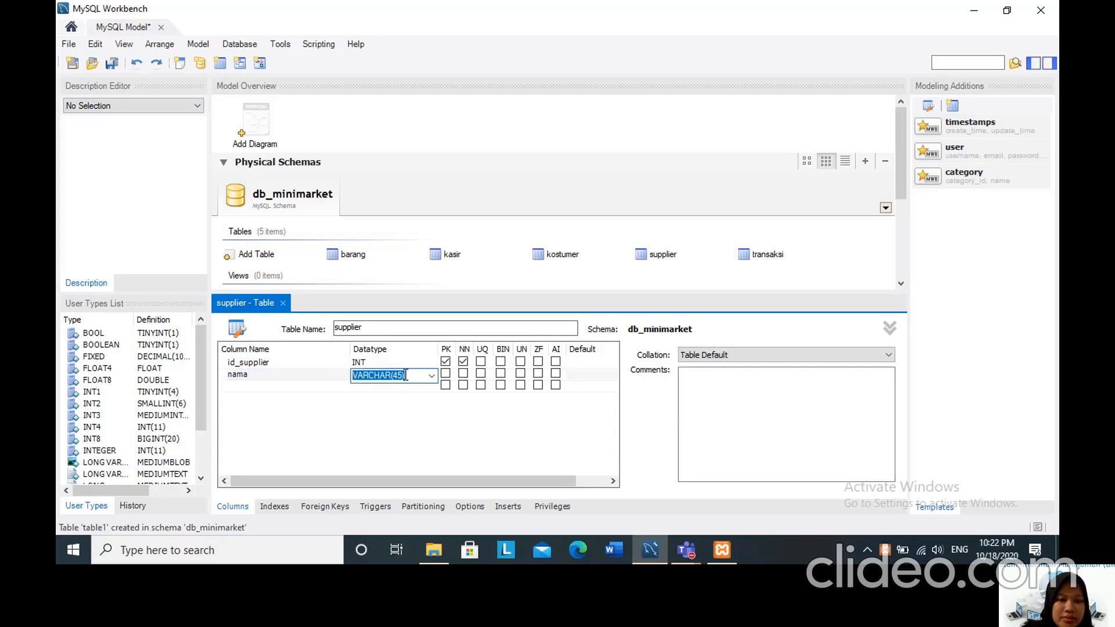
pyautogui.click(401, 376)
pyautogui.press('BackSpace')
pyautogui.press('BackSpace')
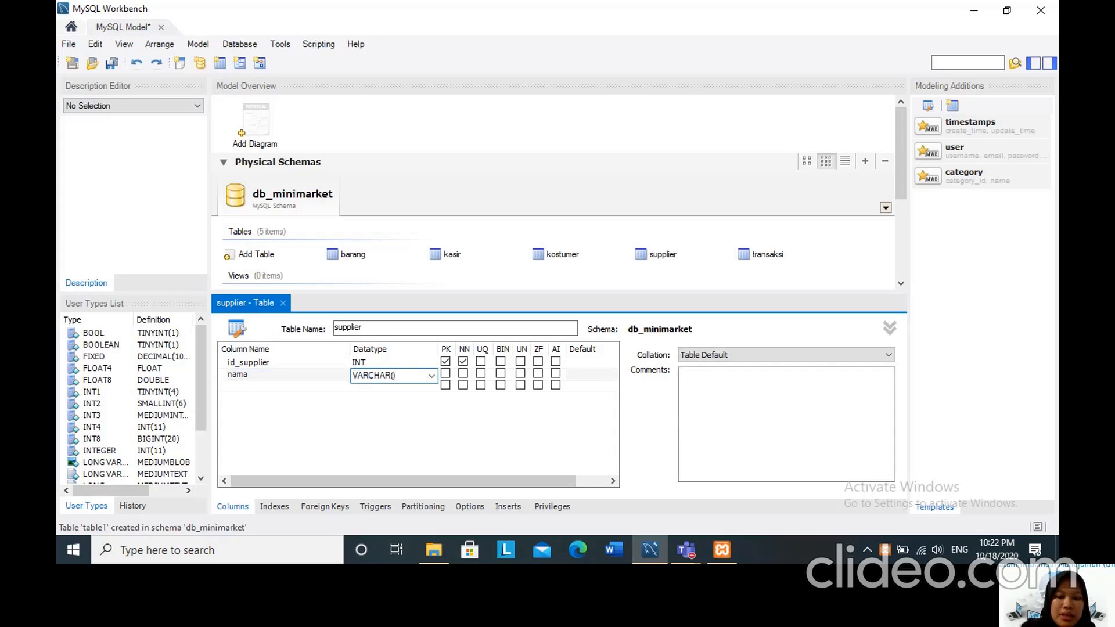
pyautogui.write('20')
# Add a third column named alamat to the supplier table with datatype VARCHAR(50).
pyautogui.click(244, 385)
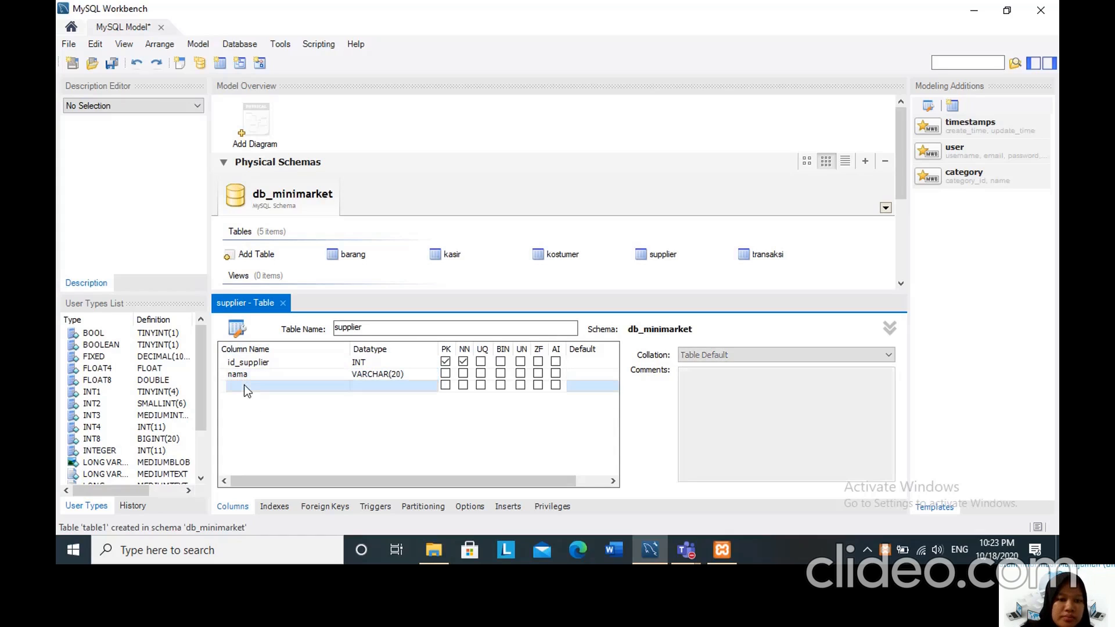
pyautogui.click(244, 386)
pyautogui.write('al')
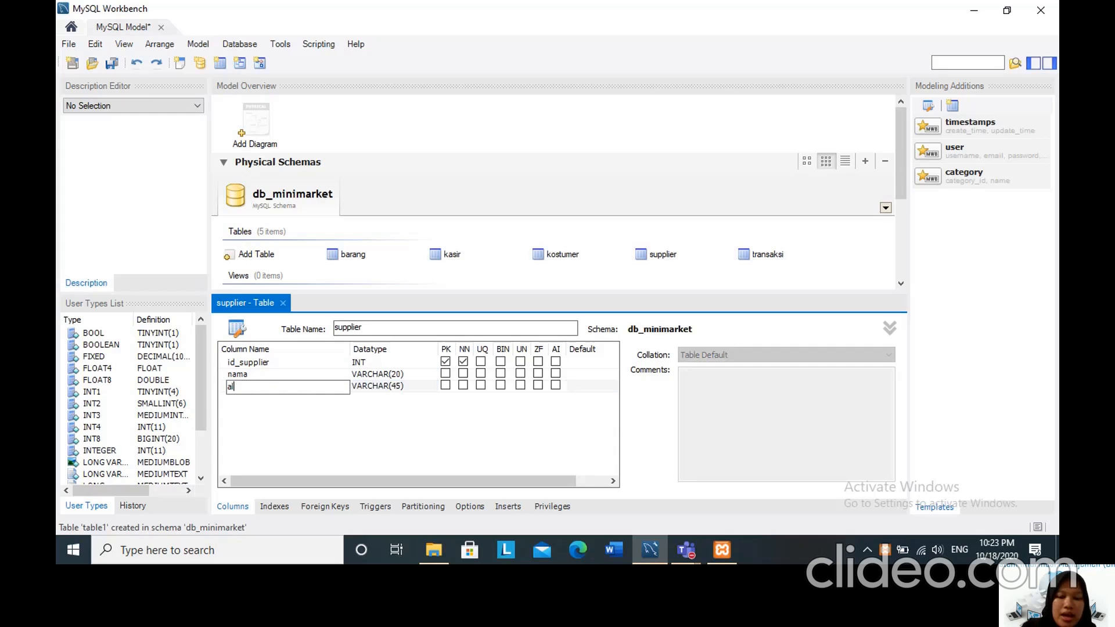
pyautogui.write('amat')
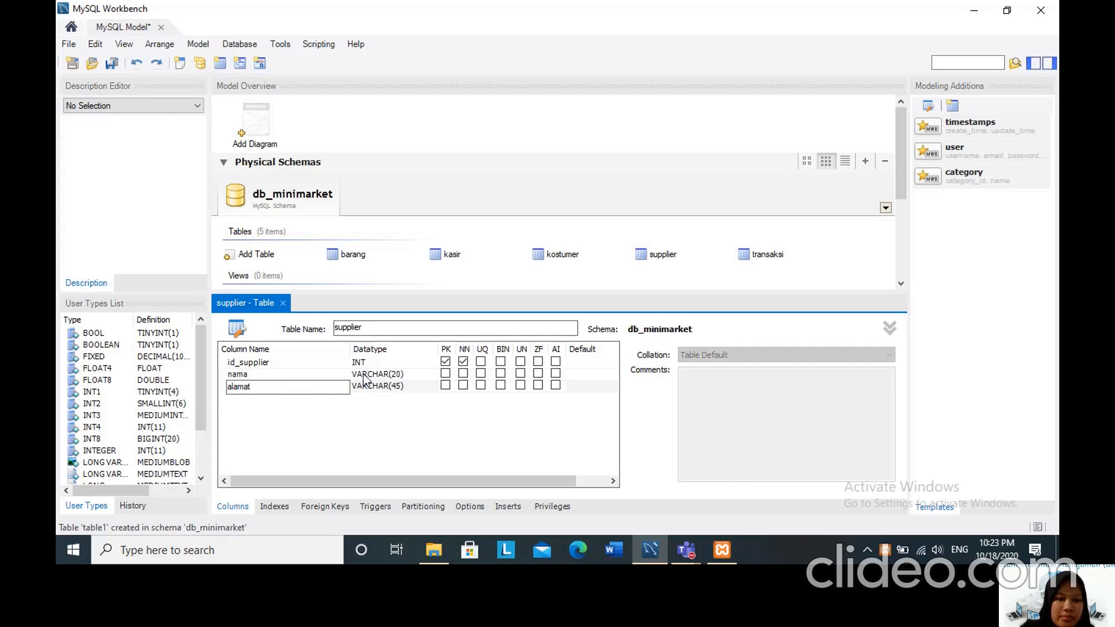
pyautogui.click(396, 386)
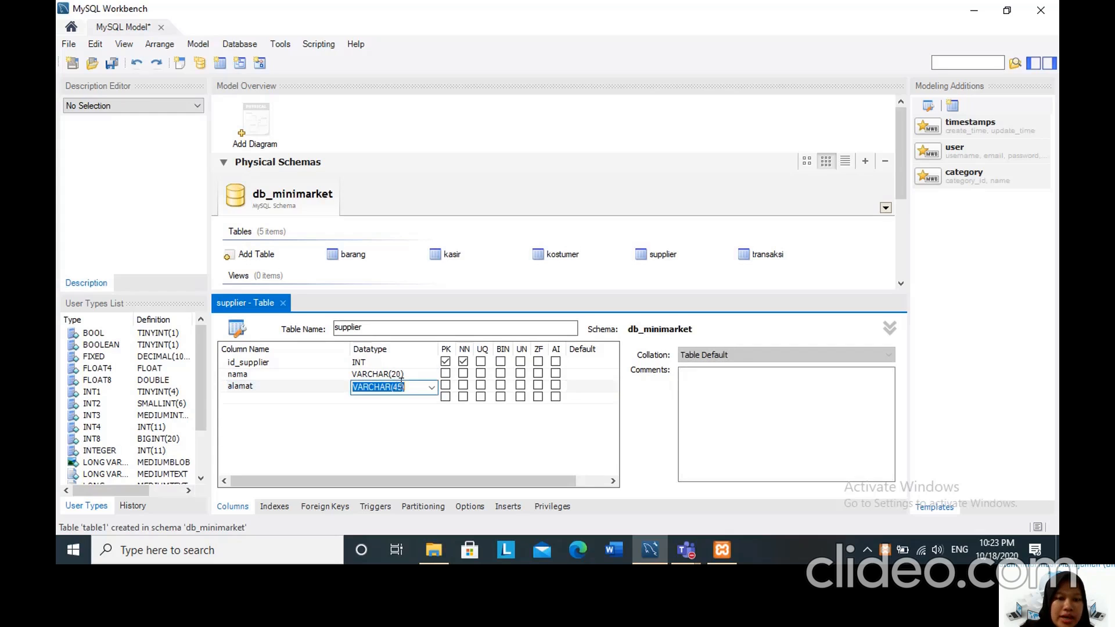
pyautogui.click(402, 386)
pyautogui.press('BackSpace')
pyautogui.press('BackSpace')
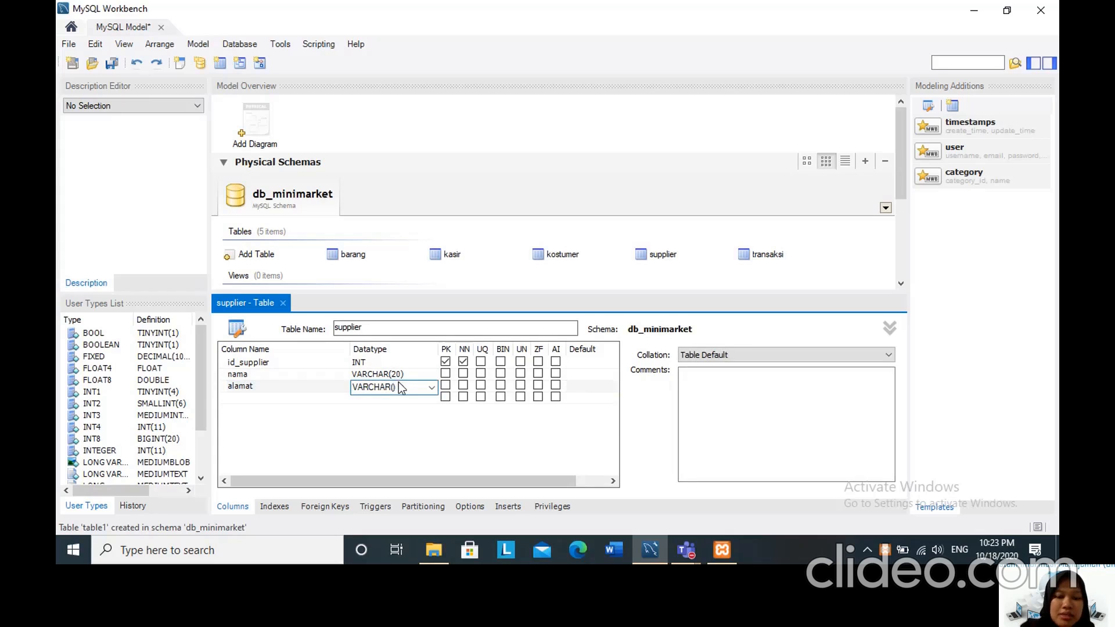
pyautogui.write('50')
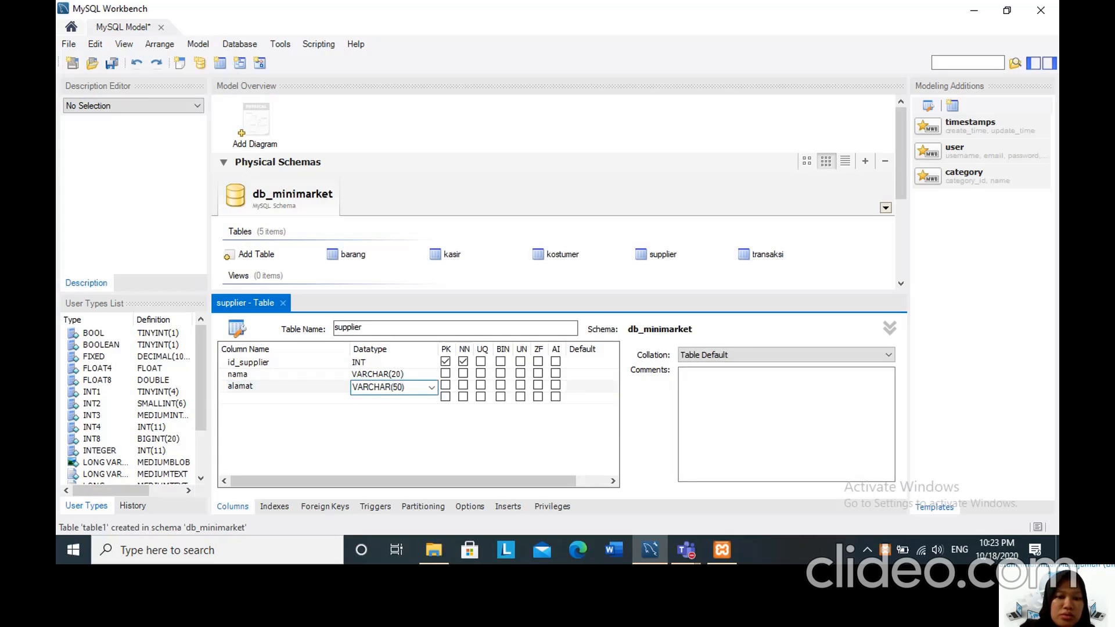
# Add a fourth column named no_telp to the supplier table with datatype CHAR(13).
pyautogui.click(243, 397)
pyautogui.click(243, 397)
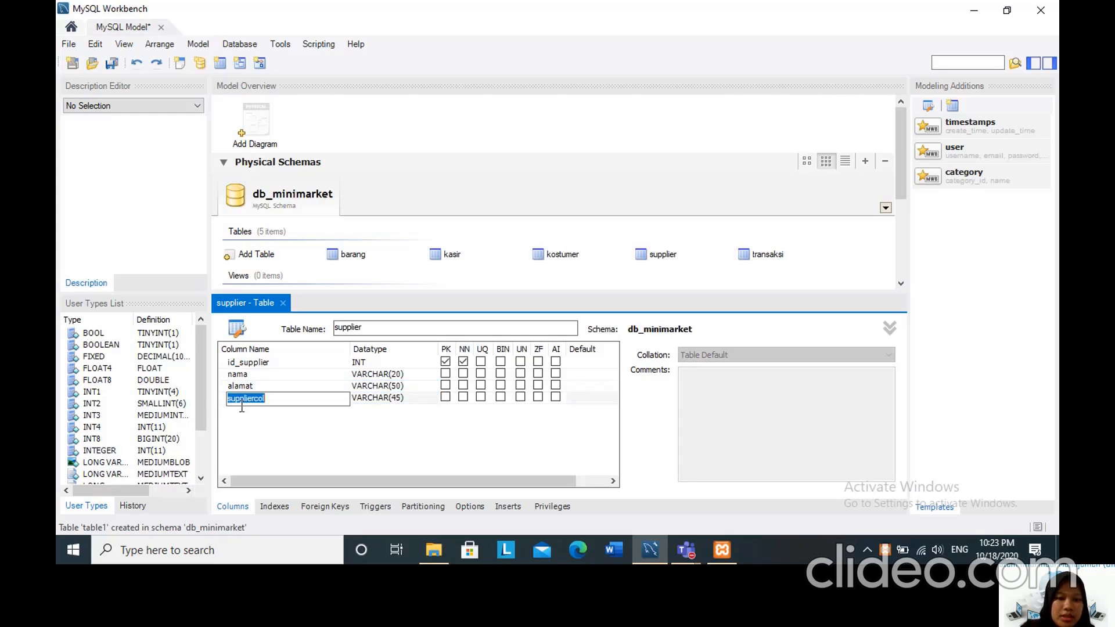
pyautogui.write('no_telp')
pyautogui.click(426, 399)
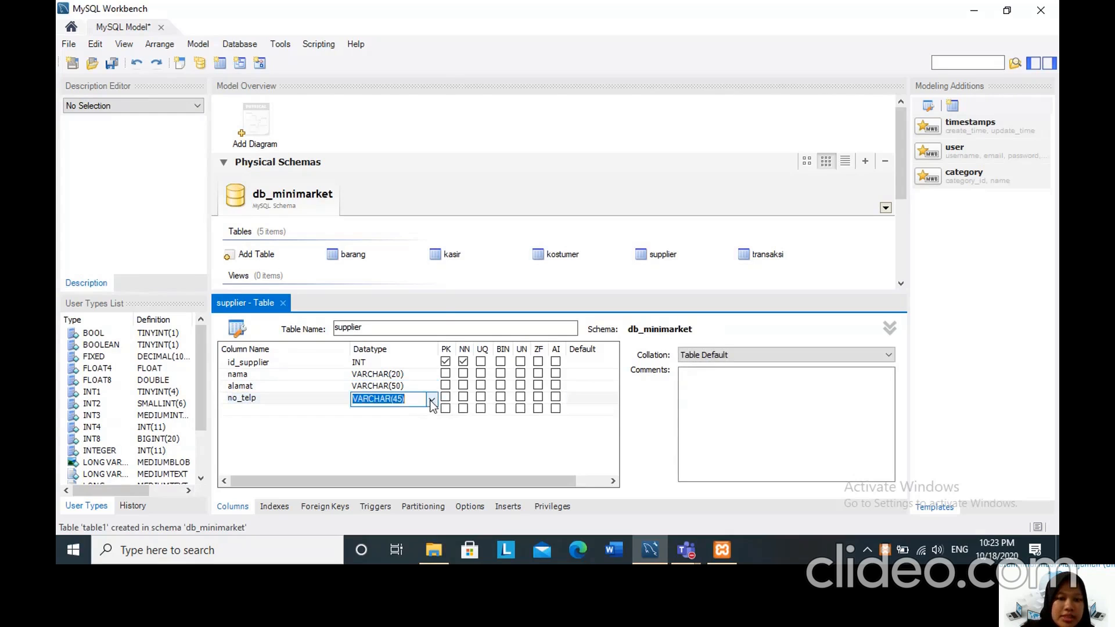
pyautogui.click(431, 401)
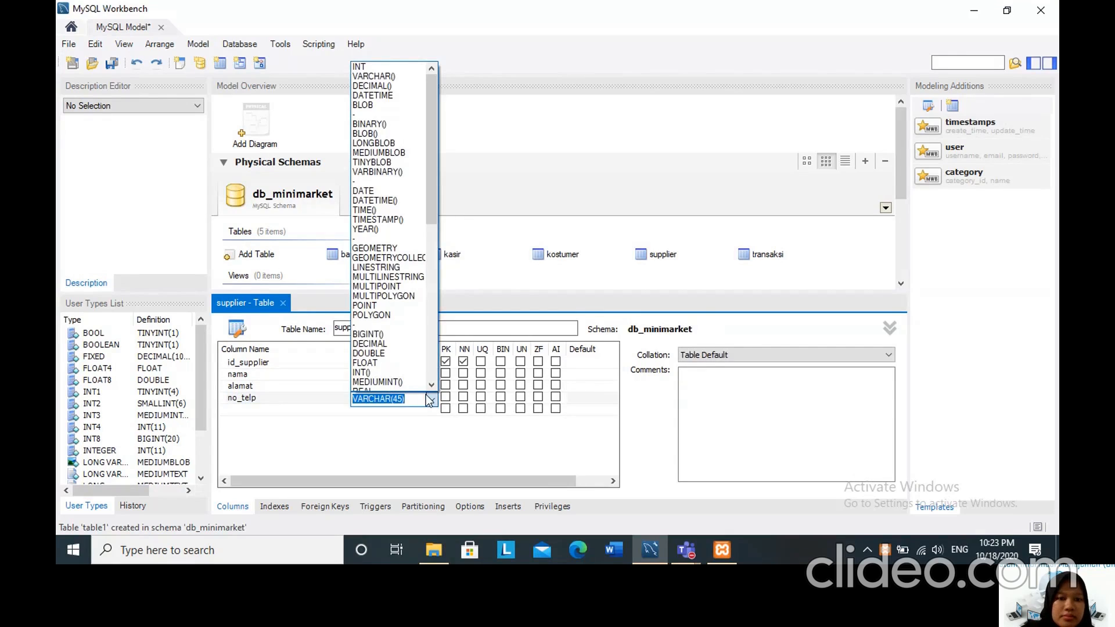
pyautogui.scroll(-3, 377, 354)
pyautogui.click(378, 353)
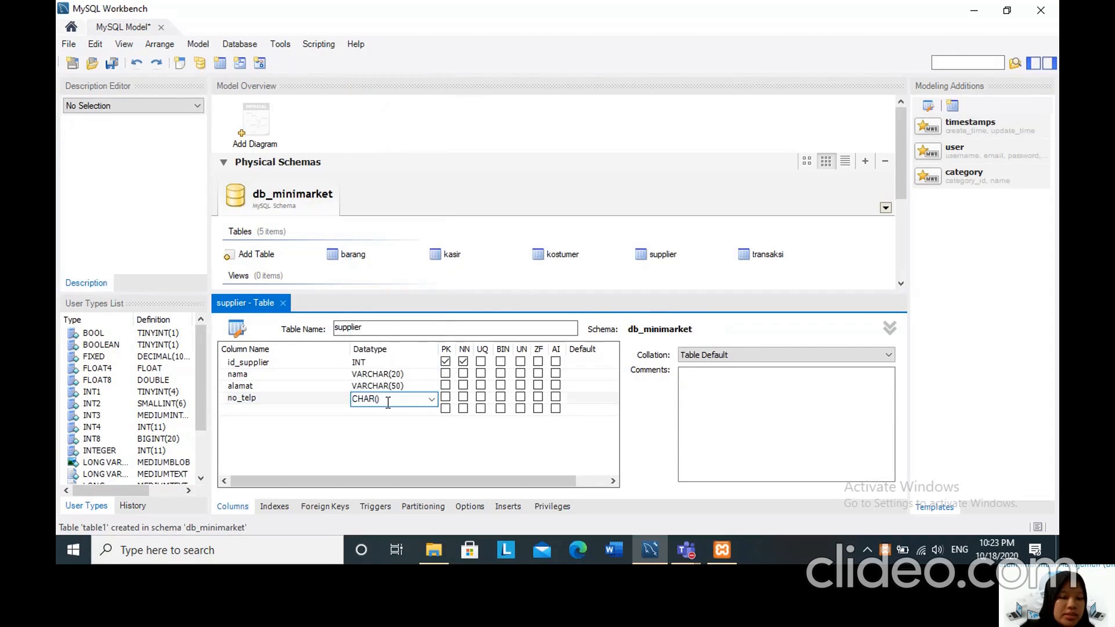
pyautogui.write('13')
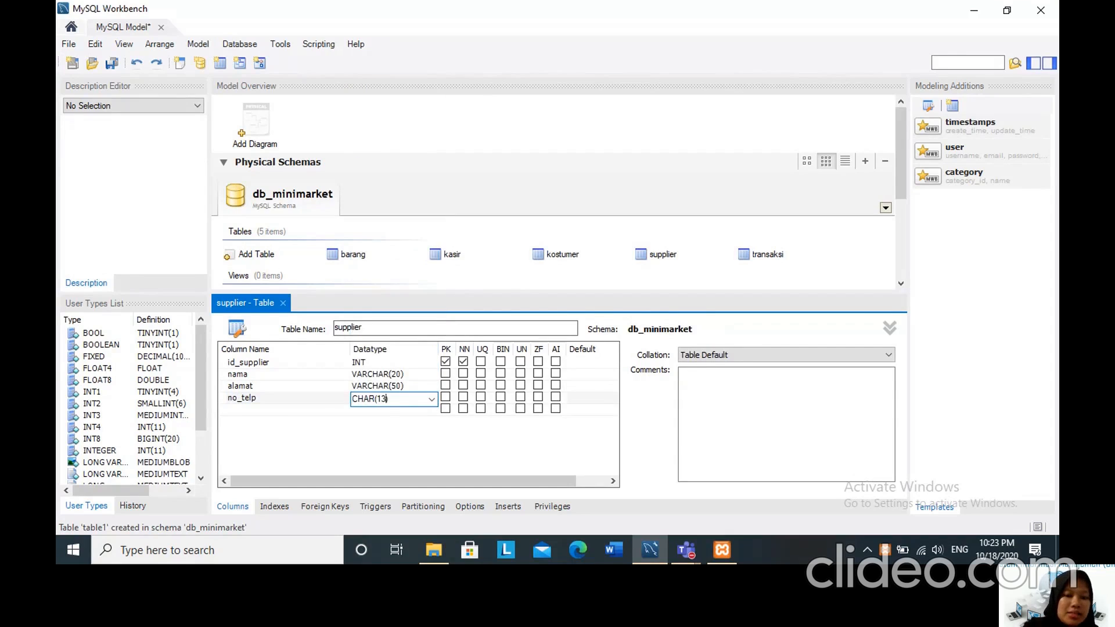
pyautogui.click(374, 427)
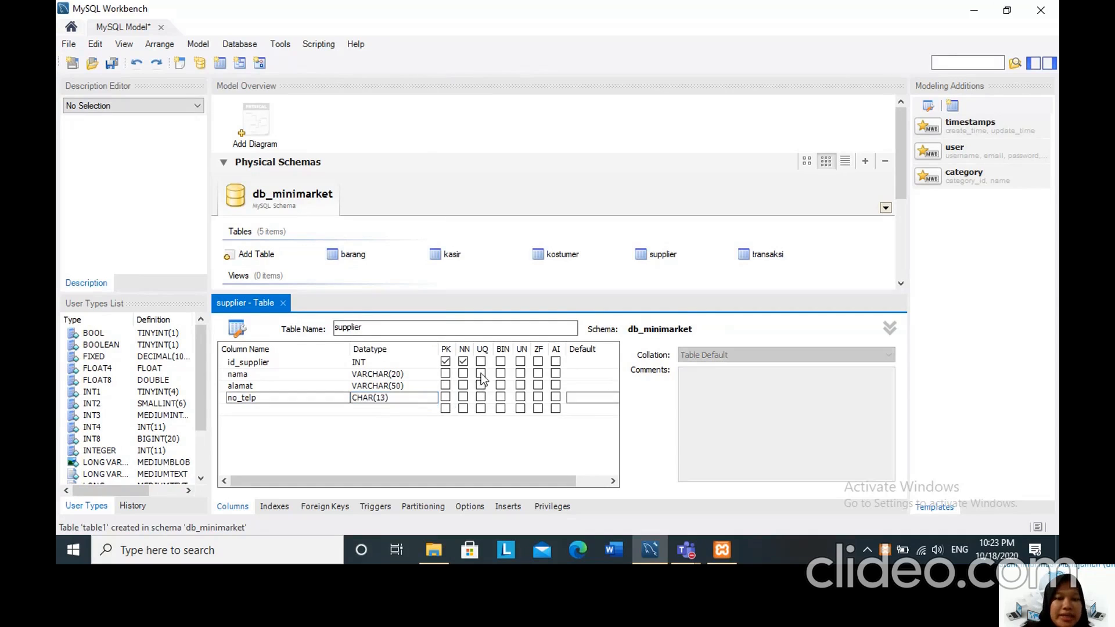
# Mark the nama, alamat and no_telp columns of the supplier table as not null and close its editor.
pyautogui.click(463, 373)
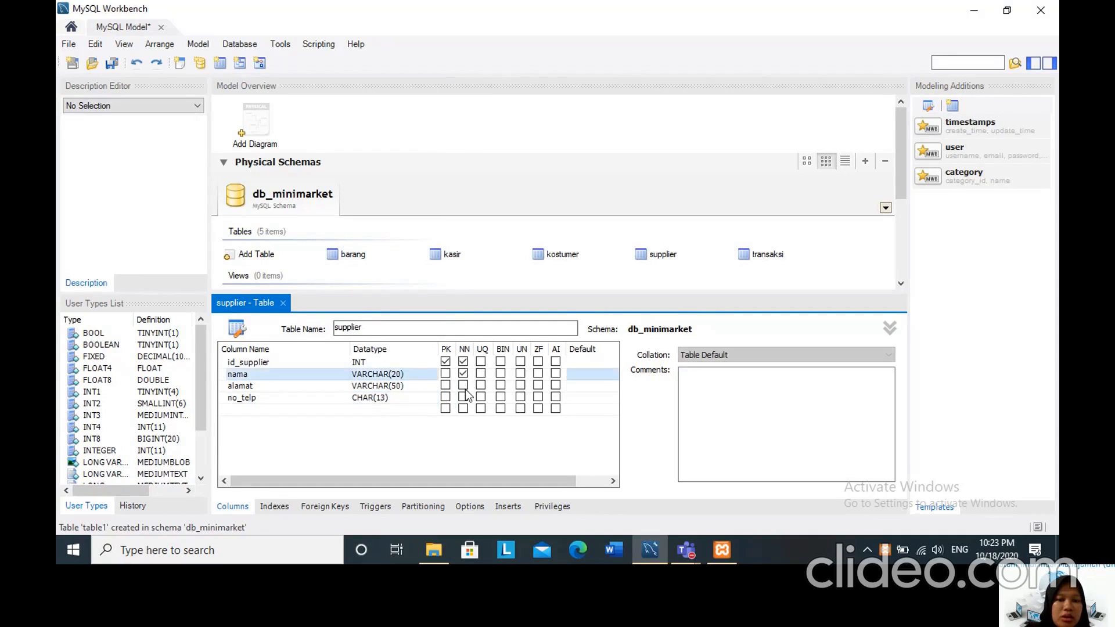
pyautogui.click(463, 385)
pyautogui.click(463, 397)
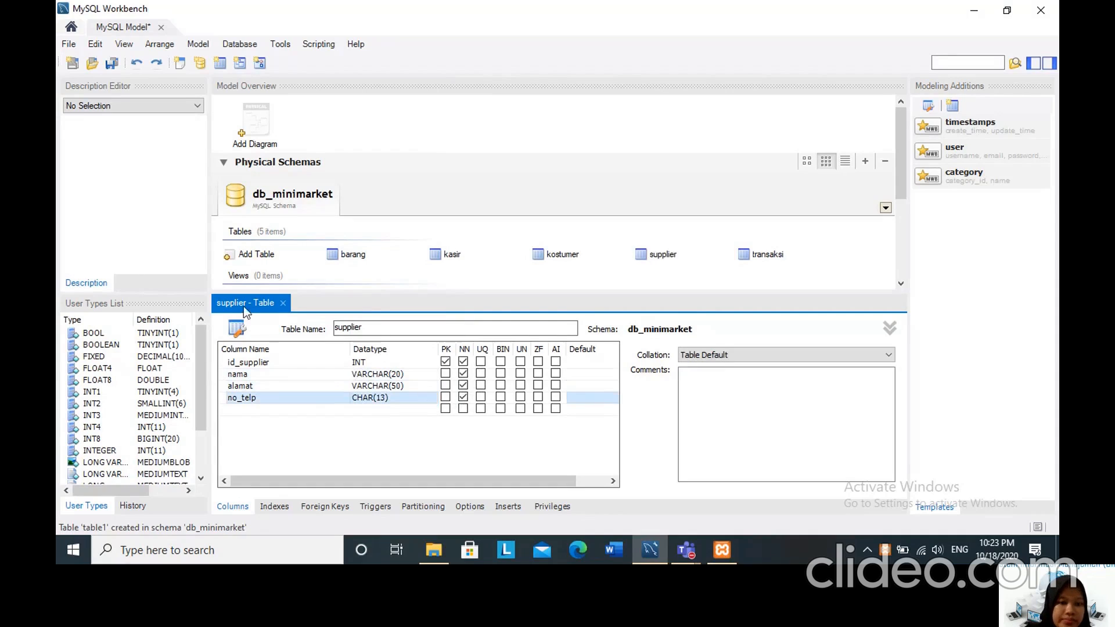
pyautogui.click(284, 304)
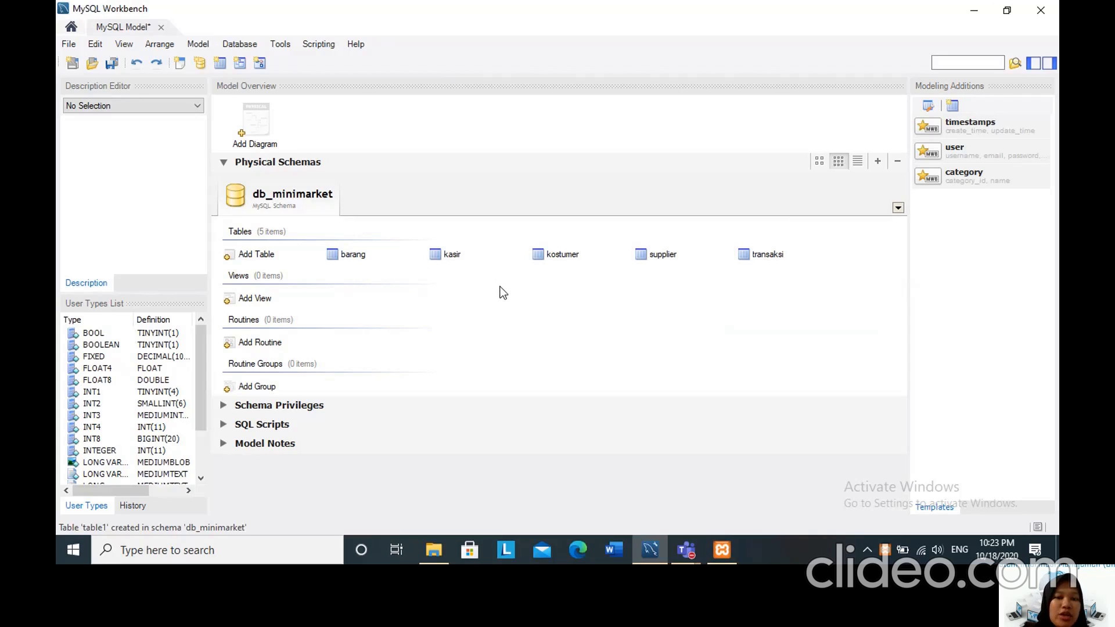
# Open the transaksi table and add an index named id_barang of type INDEX on the id_barang column.
pyautogui.click(748, 256)
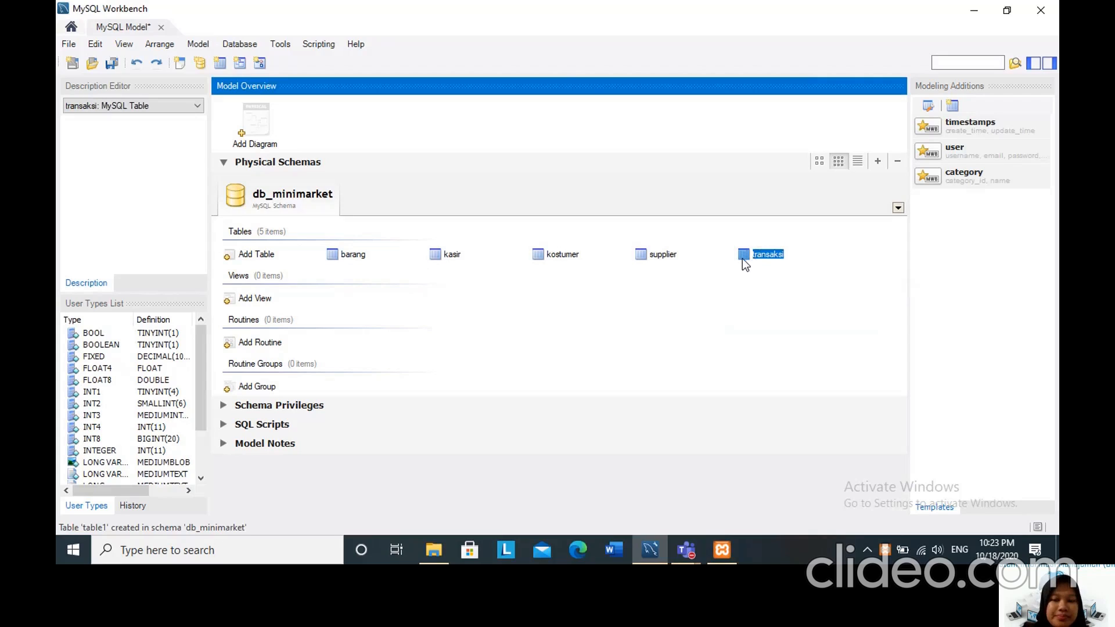
pyautogui.doubleClick(743, 254)
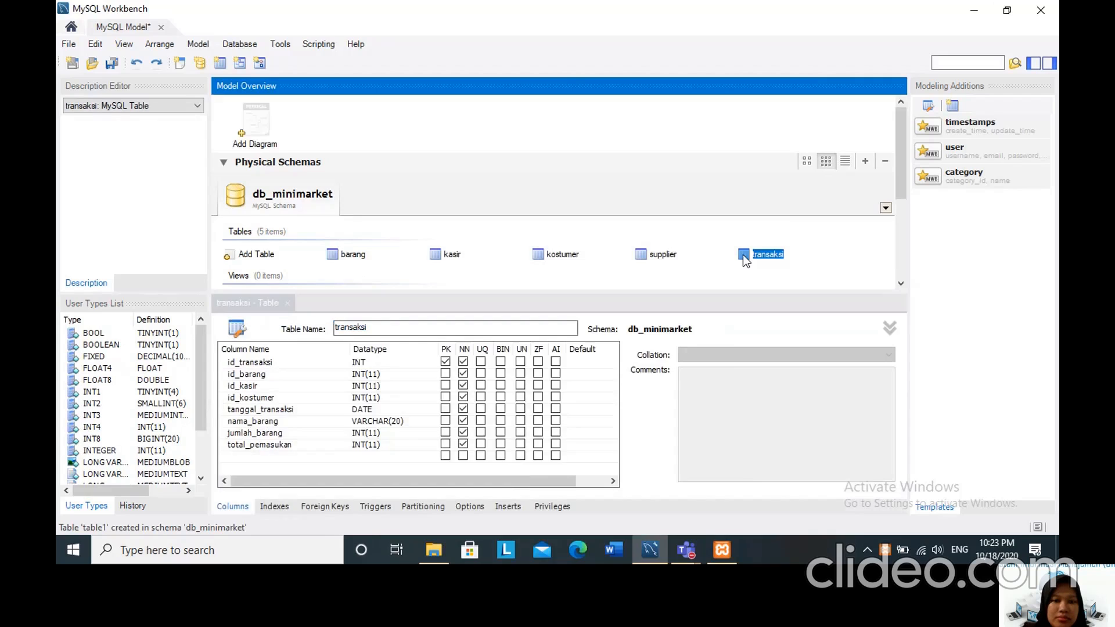
pyautogui.click(278, 508)
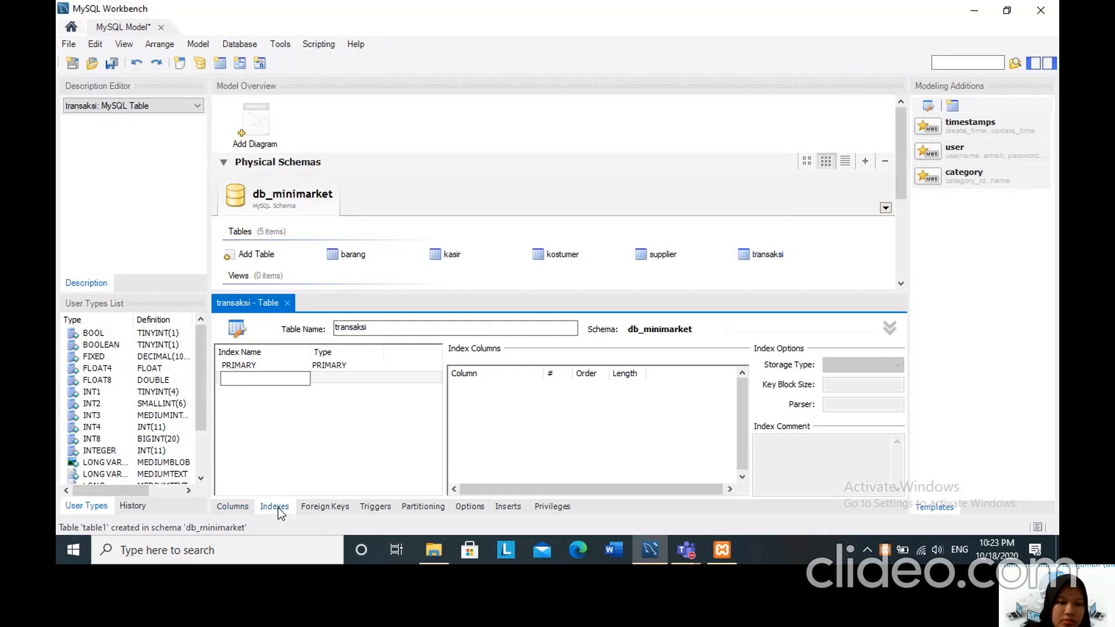
pyautogui.click(248, 378)
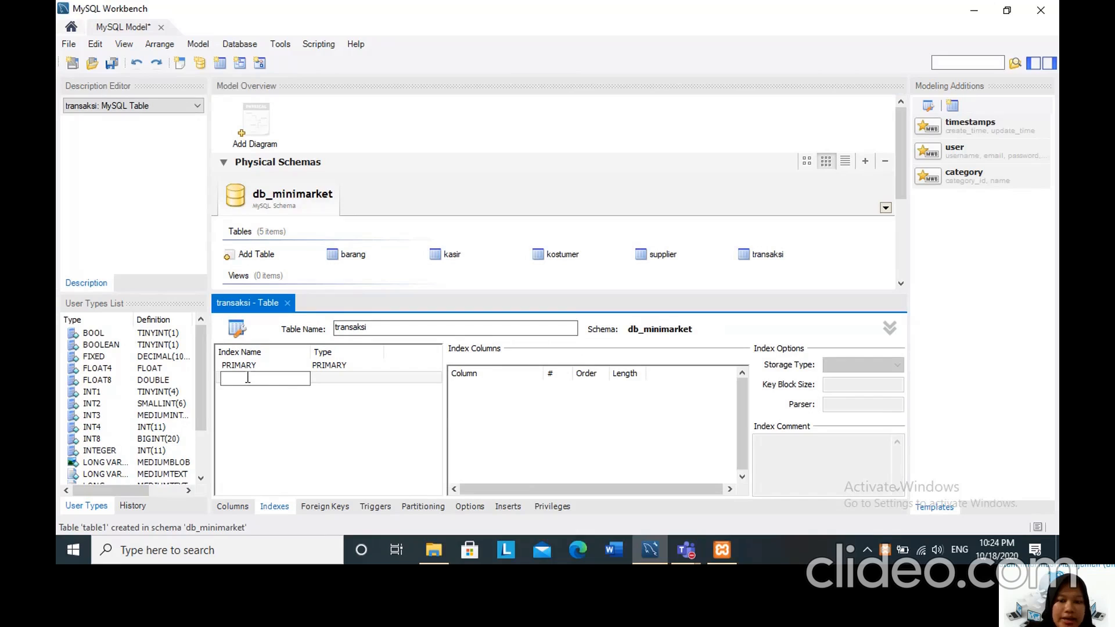
pyautogui.write('id_')
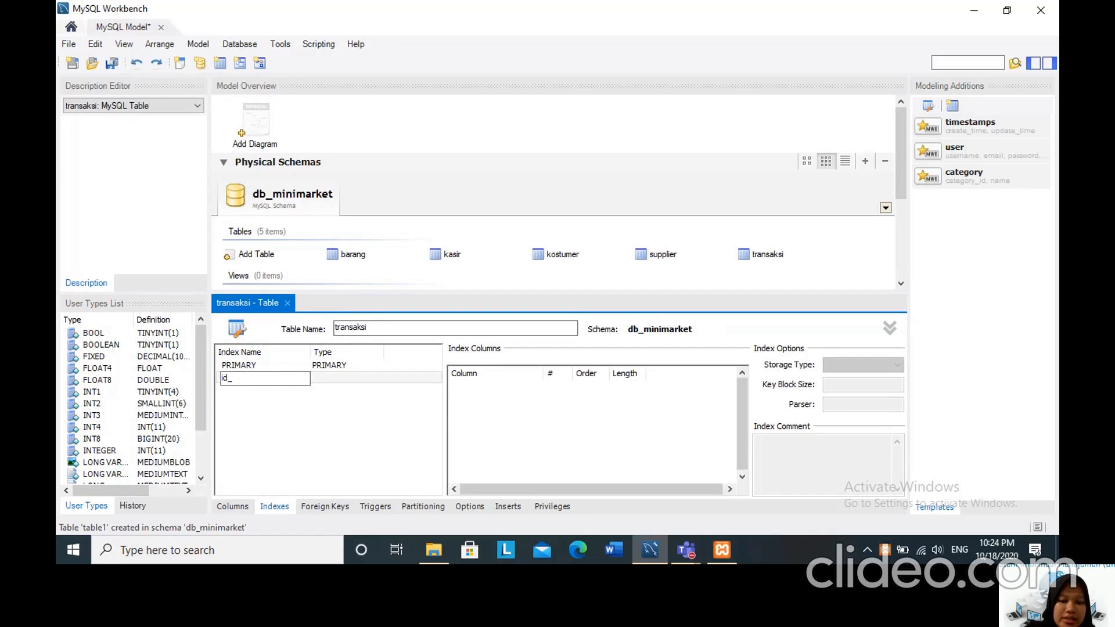
pyautogui.write('bar')
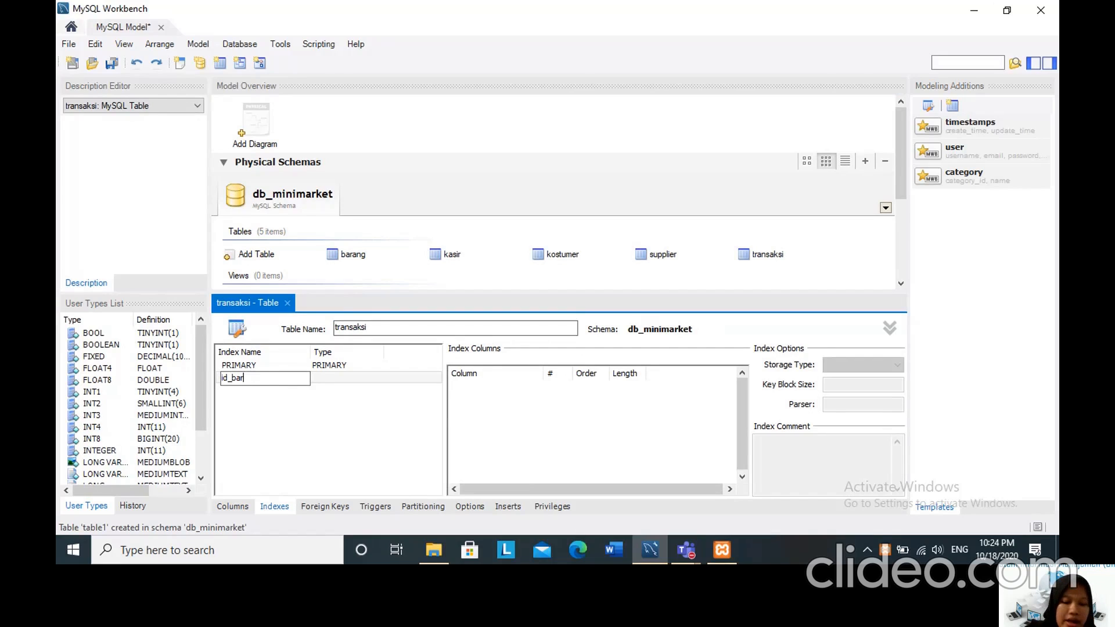
pyautogui.write('ang')
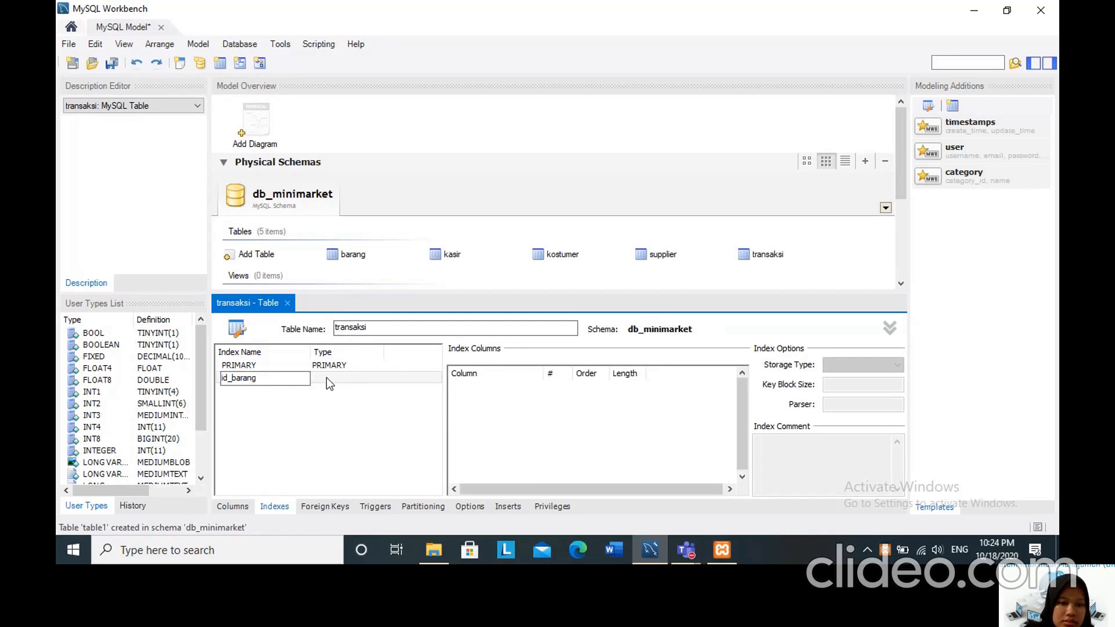
pyautogui.click(326, 377)
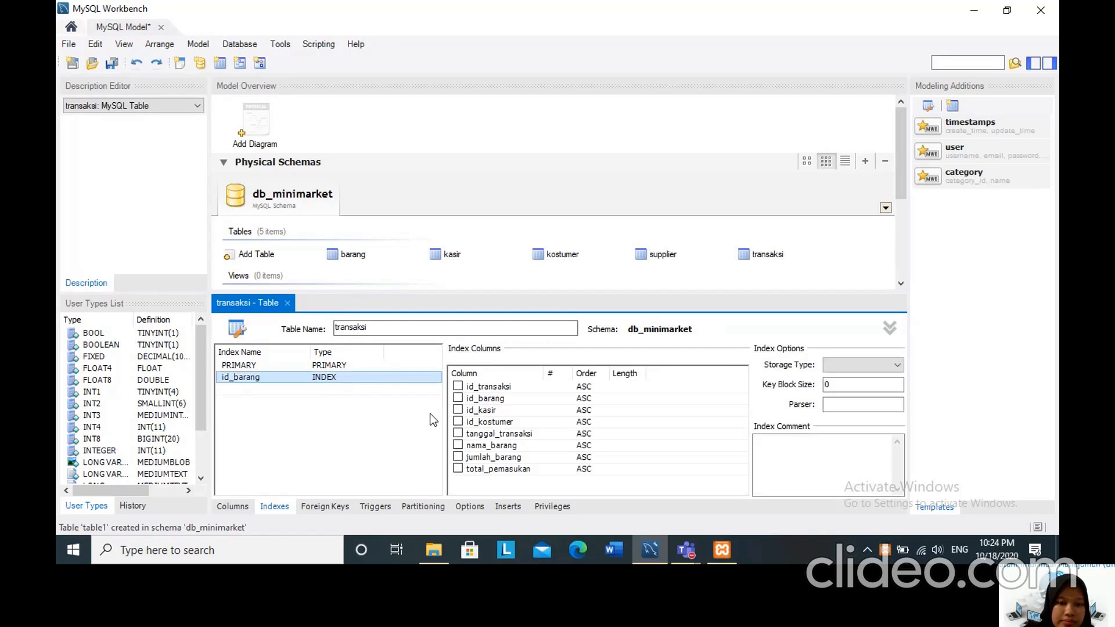
pyautogui.click(458, 398)
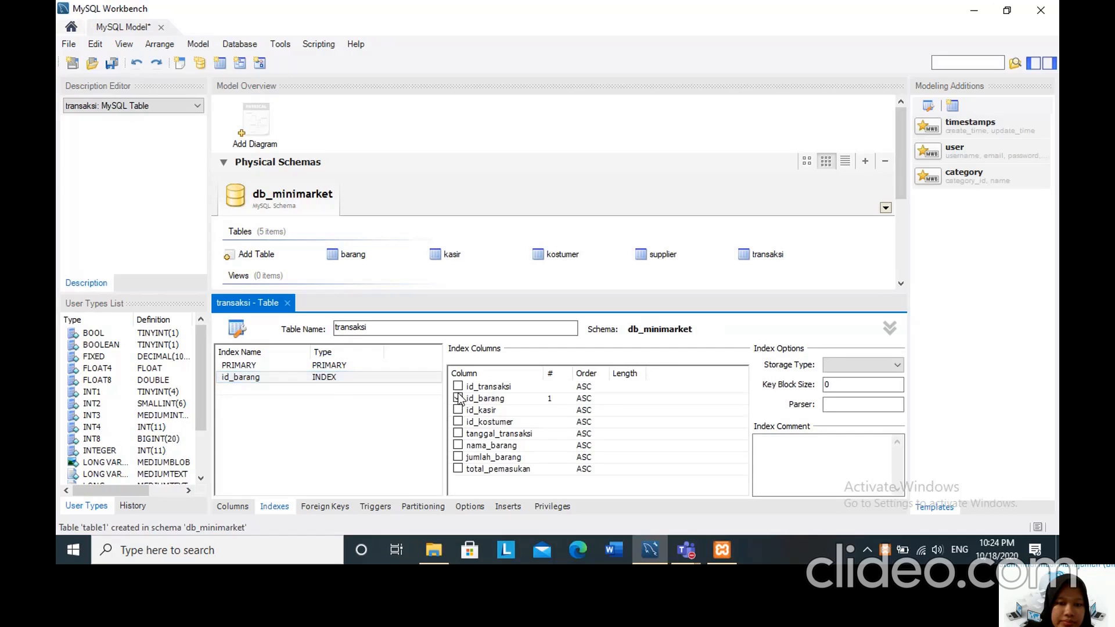
# Add an index named id_kasir of type INDEX on the id_kasir column of the transaksi table.
pyautogui.click(228, 389)
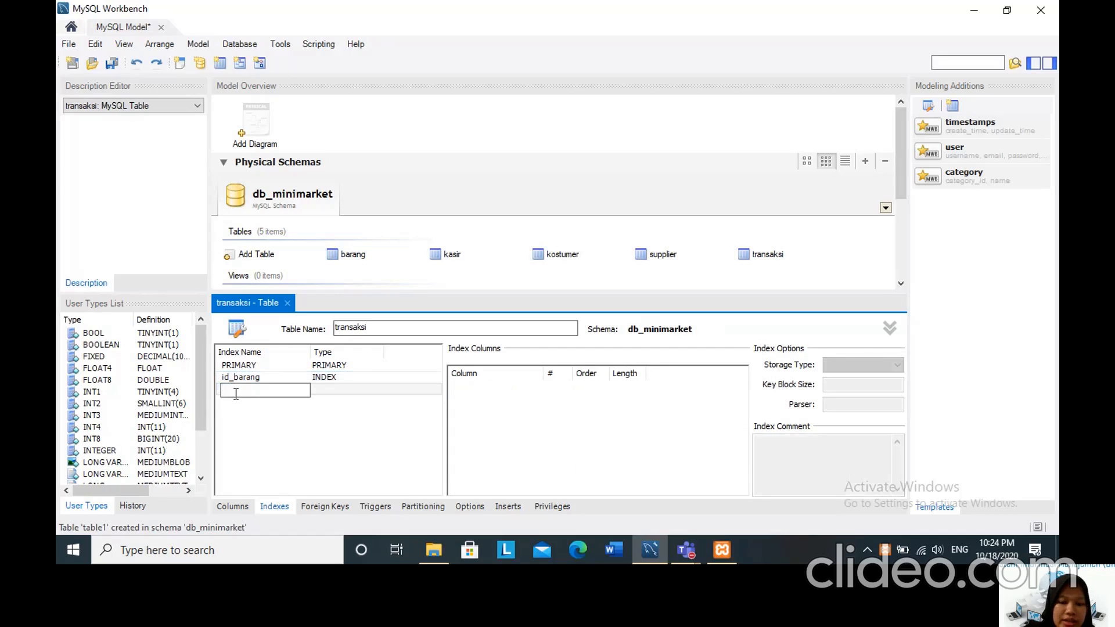
pyautogui.write('id_')
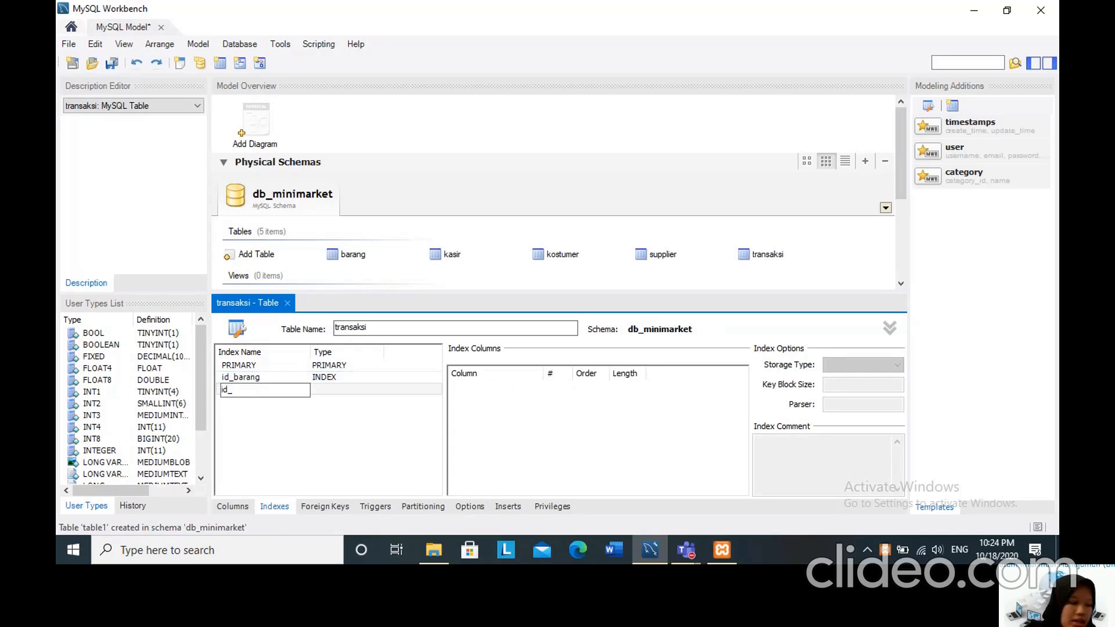
pyautogui.write('kasir')
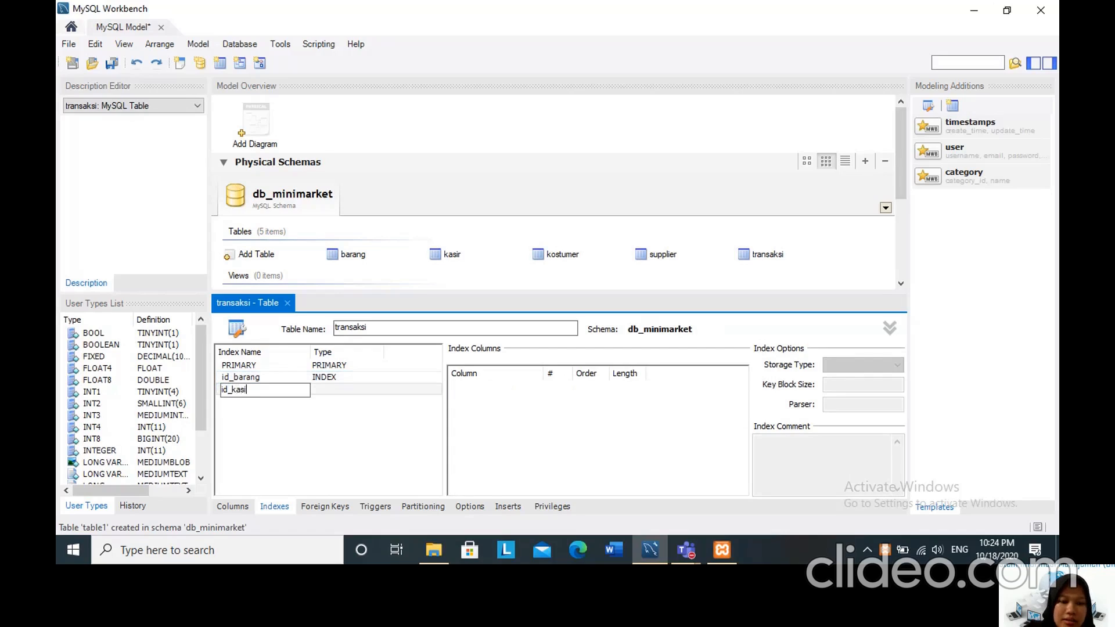
pyautogui.click(326, 394)
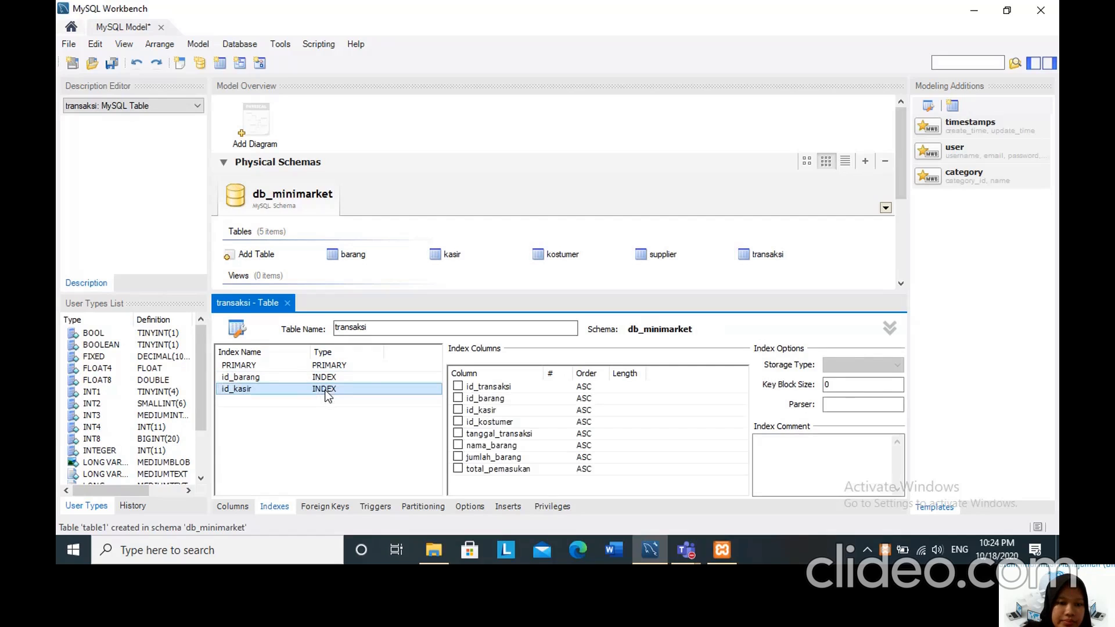
pyautogui.click(458, 410)
# Add an index named id_kostumer of type INDEX on the id_kostumer column of the transaksi table.
pyautogui.click(246, 400)
pyautogui.click(246, 401)
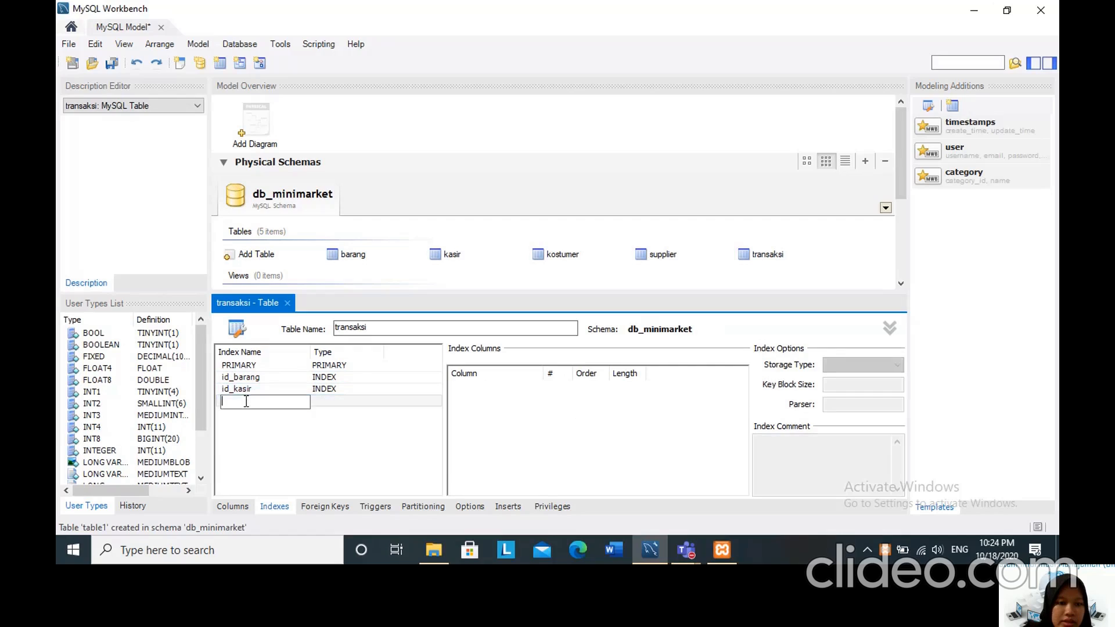
pyautogui.write('id_kostumer')
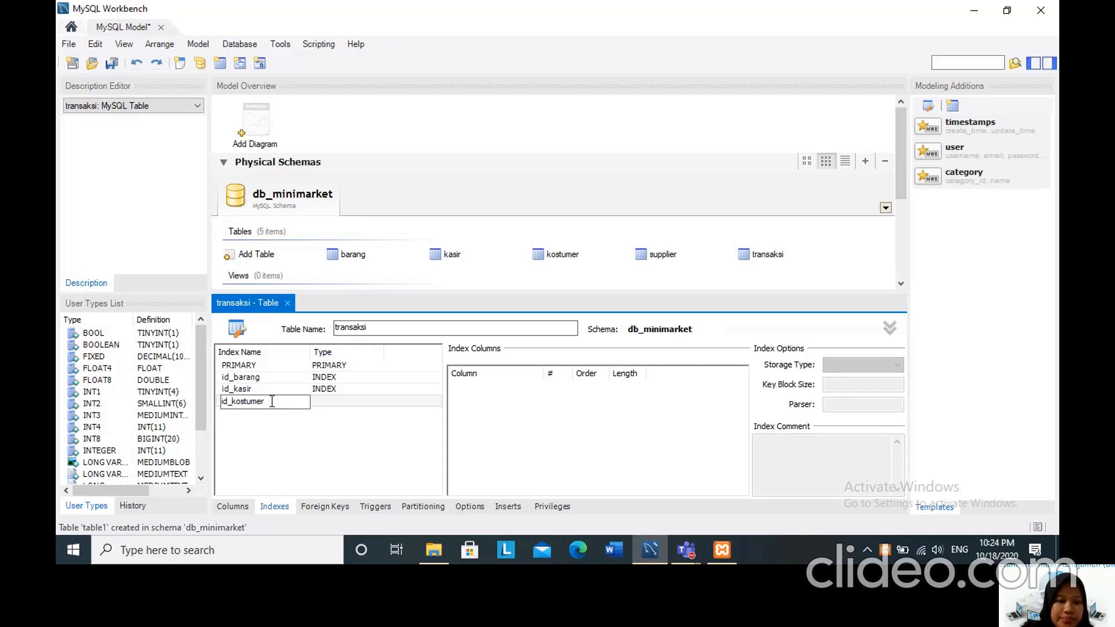
pyautogui.click(330, 397)
pyautogui.click(458, 422)
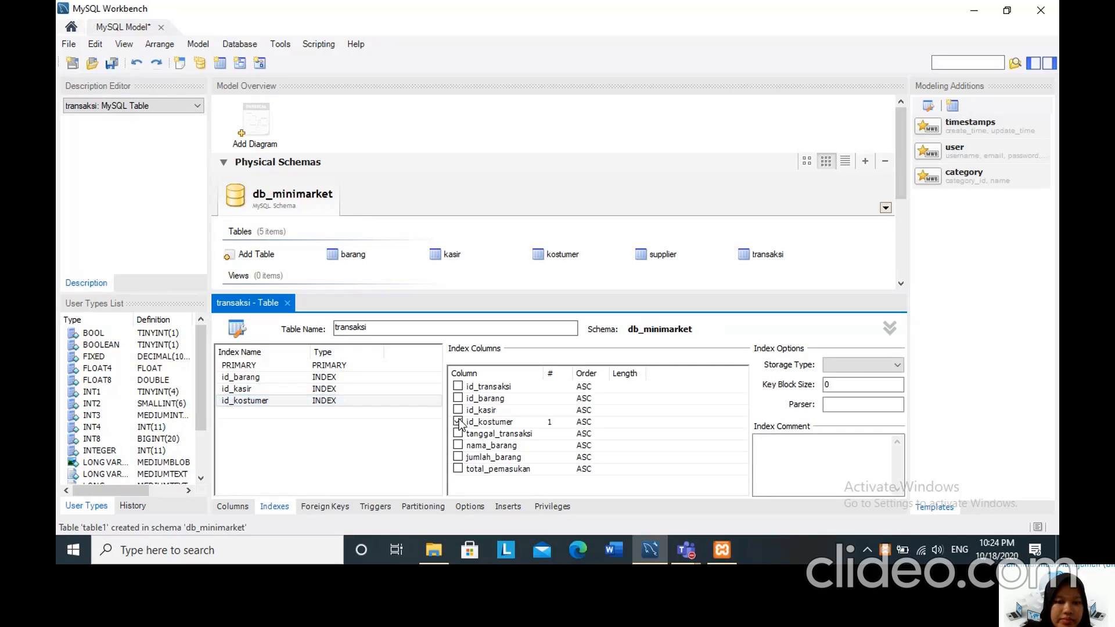
# Add a foreign key named id_barang to transaksi, linking its id_barang column to id_barang in the barang table.
pyautogui.click(337, 507)
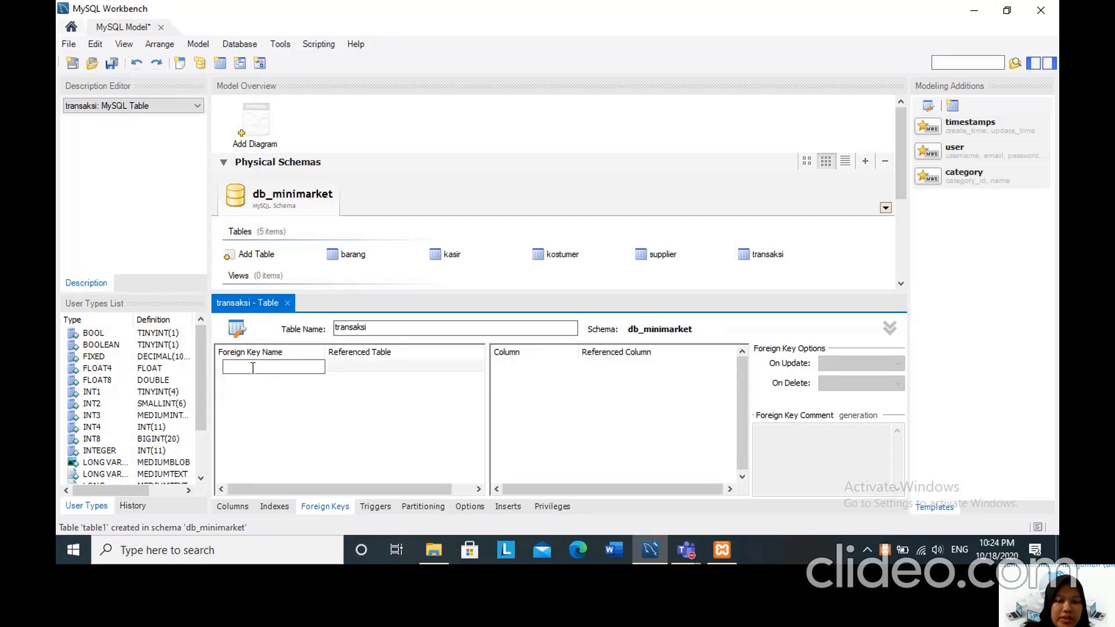
pyautogui.write('id')
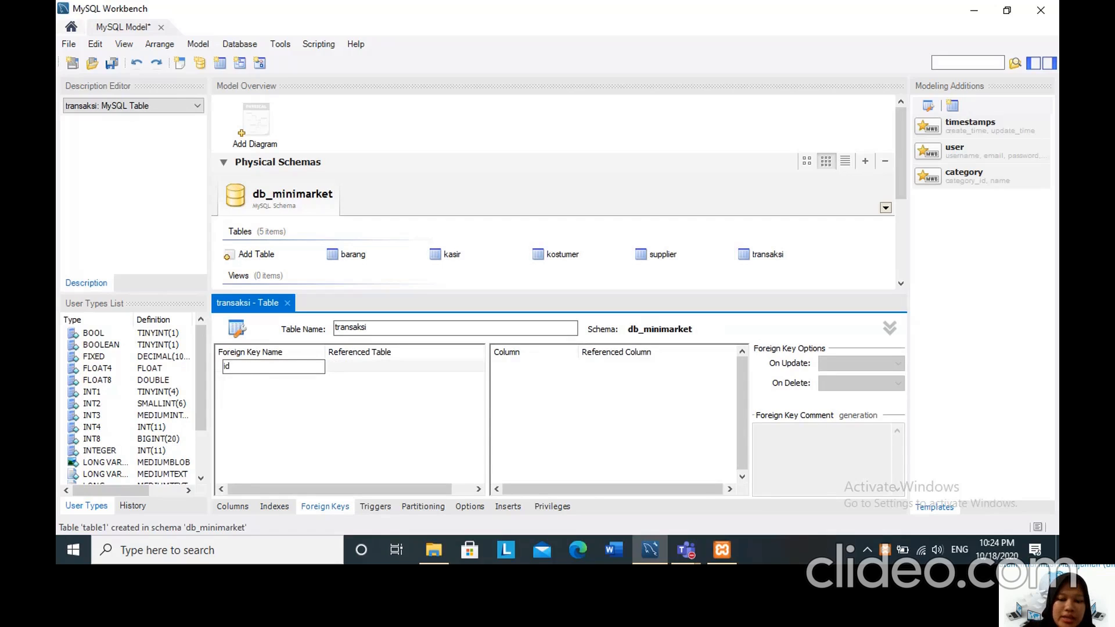
pyautogui.write('_barang')
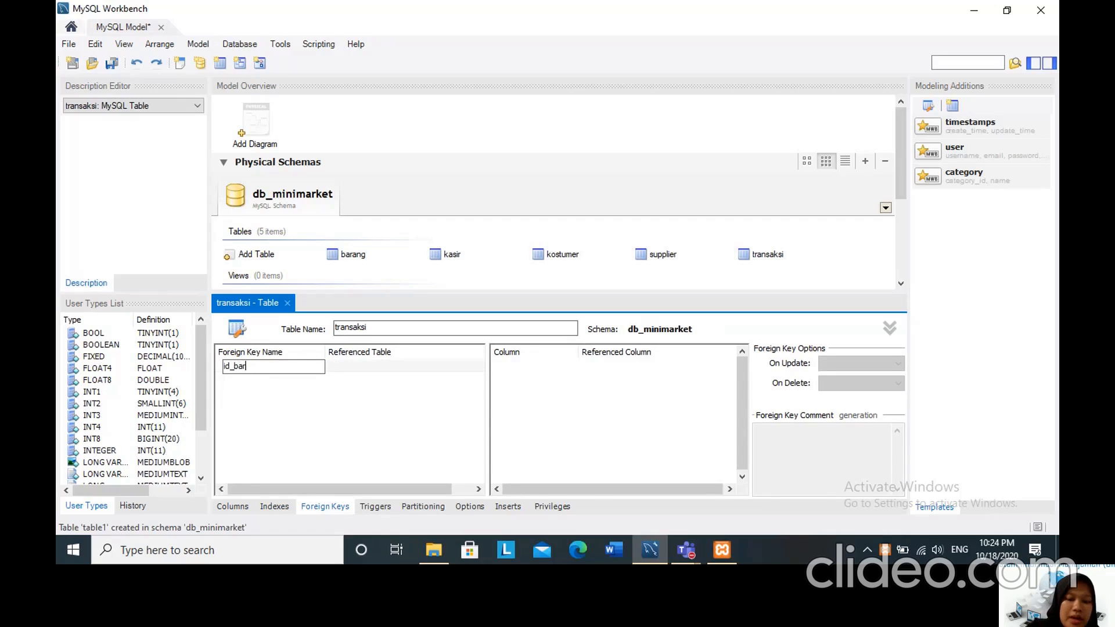
pyautogui.click(380, 365)
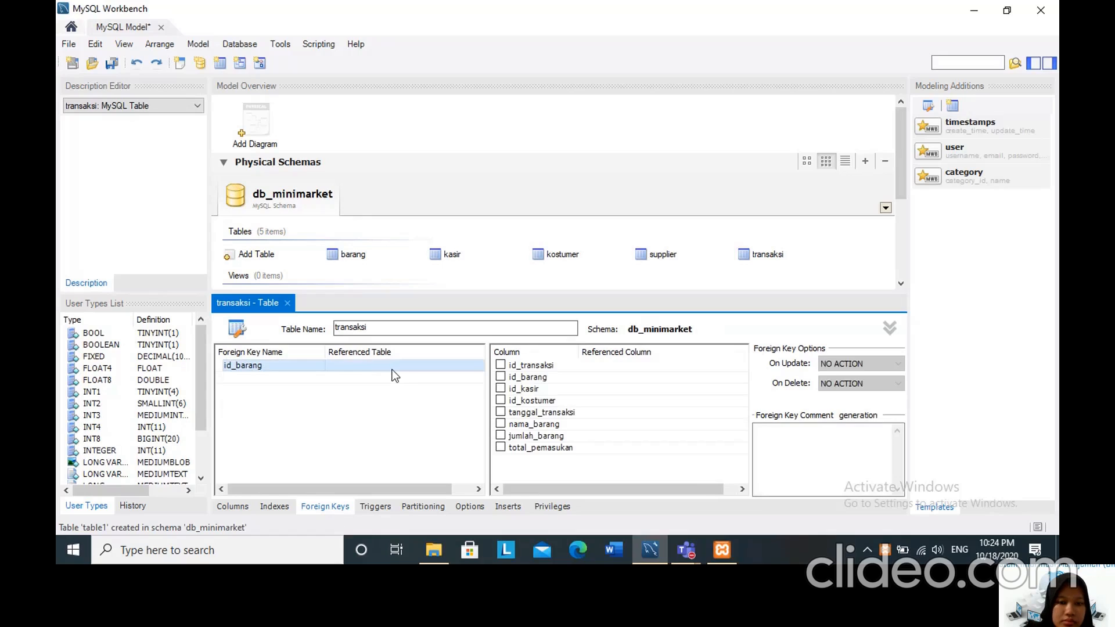
pyautogui.click(381, 366)
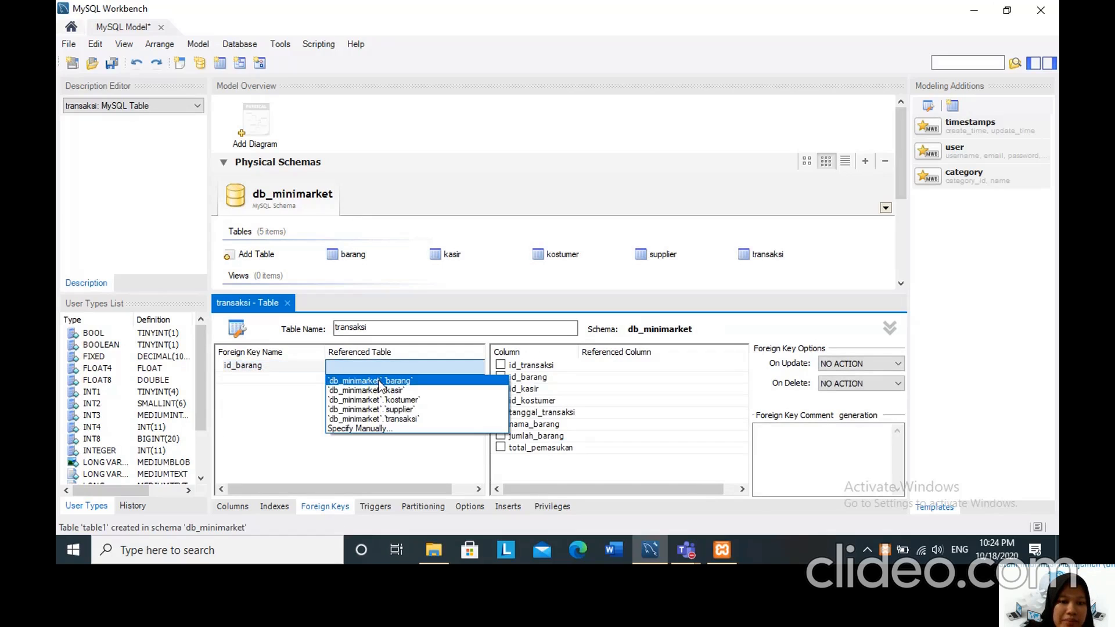
pyautogui.click(378, 381)
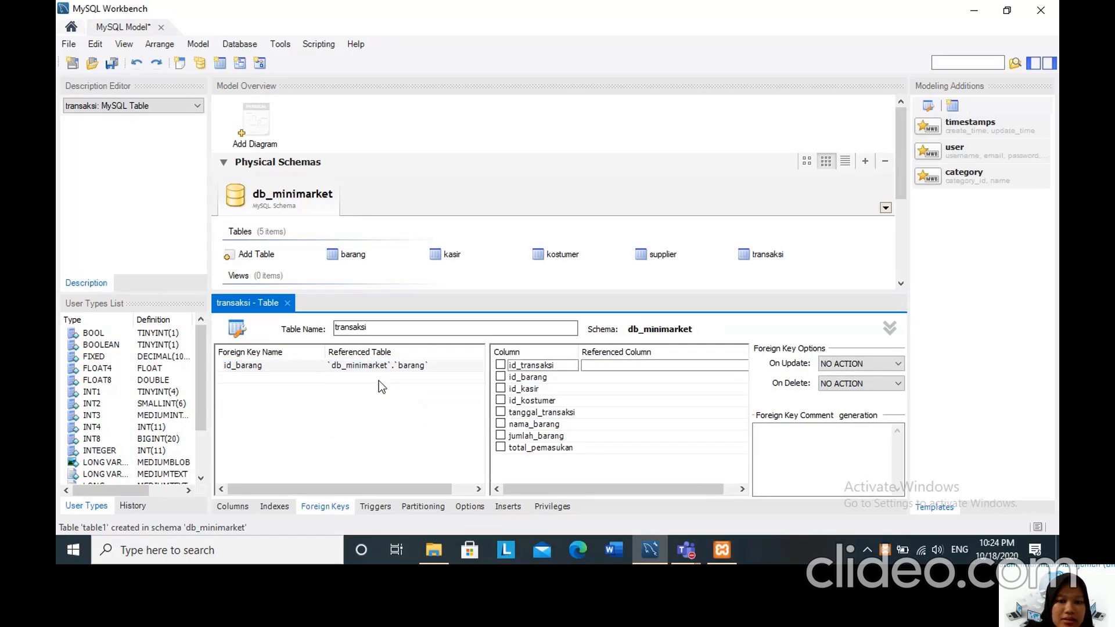
pyautogui.click(501, 378)
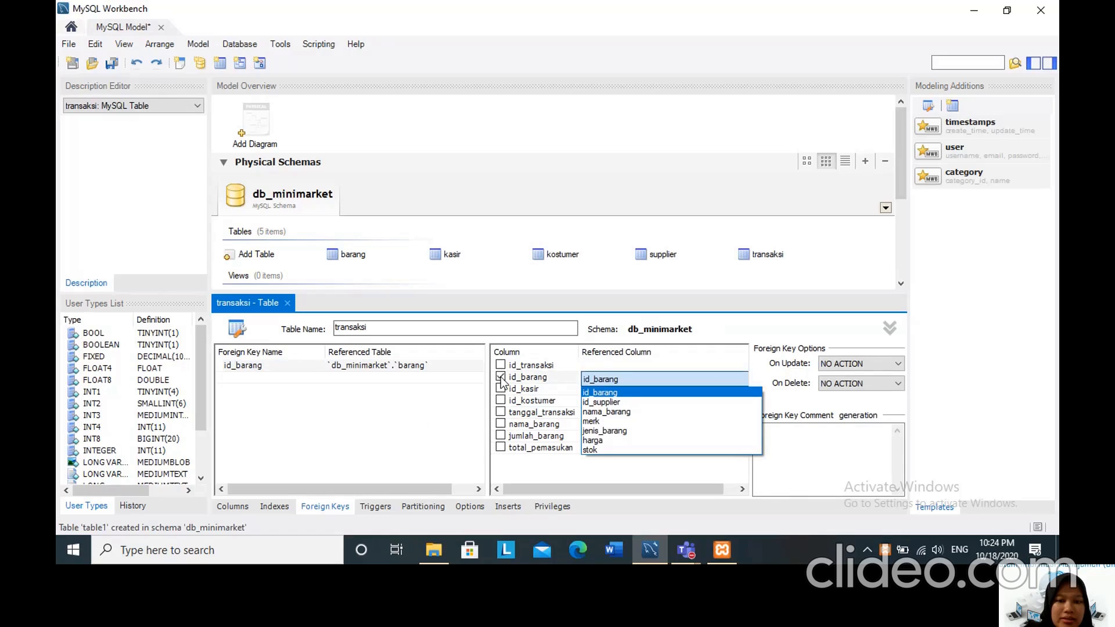
pyautogui.click(604, 393)
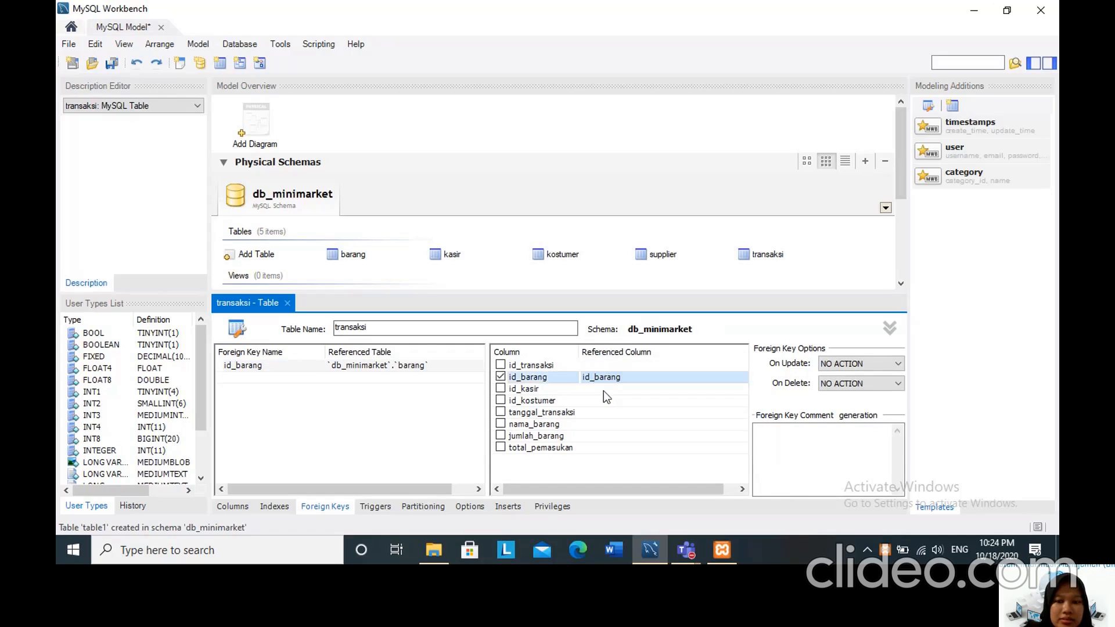
# Add a foreign key named id_kasir to transaksi, linking its id_kasir column to id_kasir in the kasir table.
pyautogui.click(243, 377)
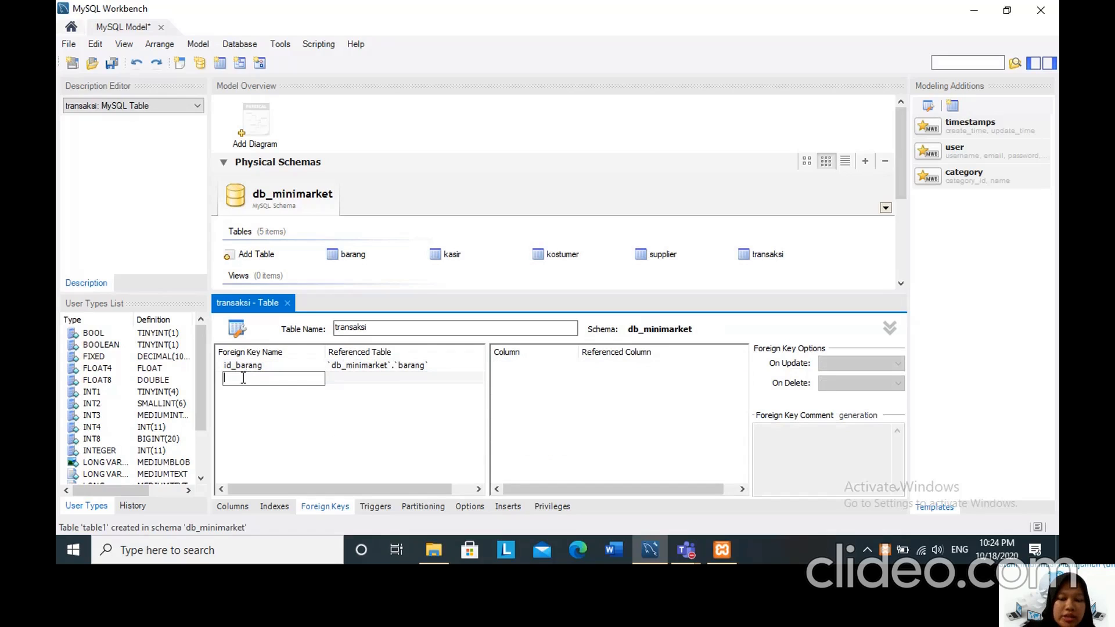
pyautogui.write('id_kasir')
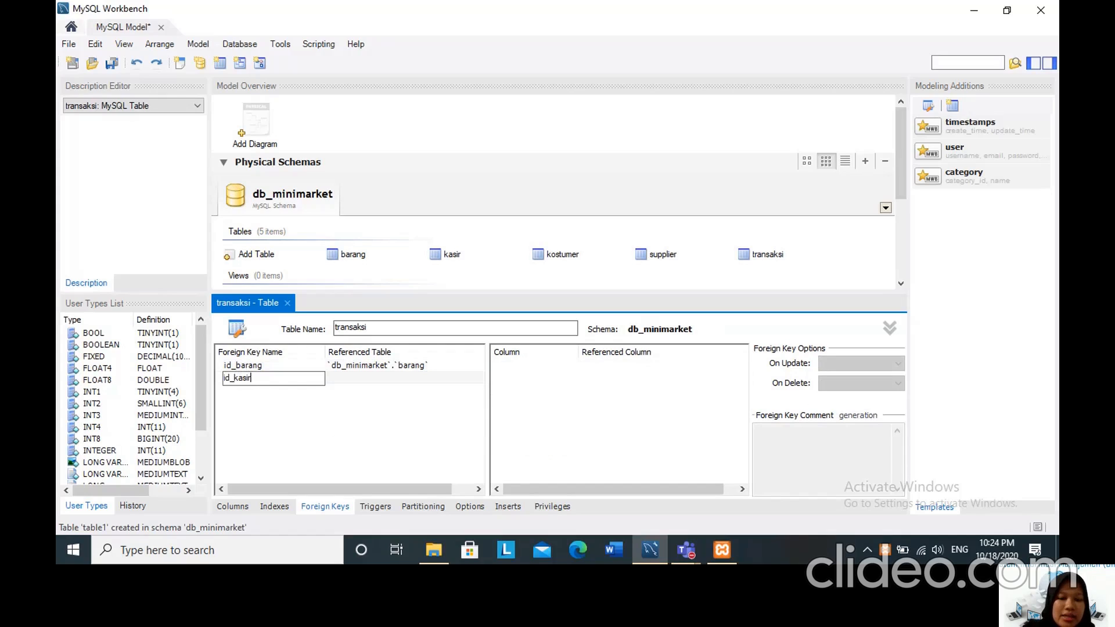
pyautogui.click(343, 378)
pyautogui.click(343, 378)
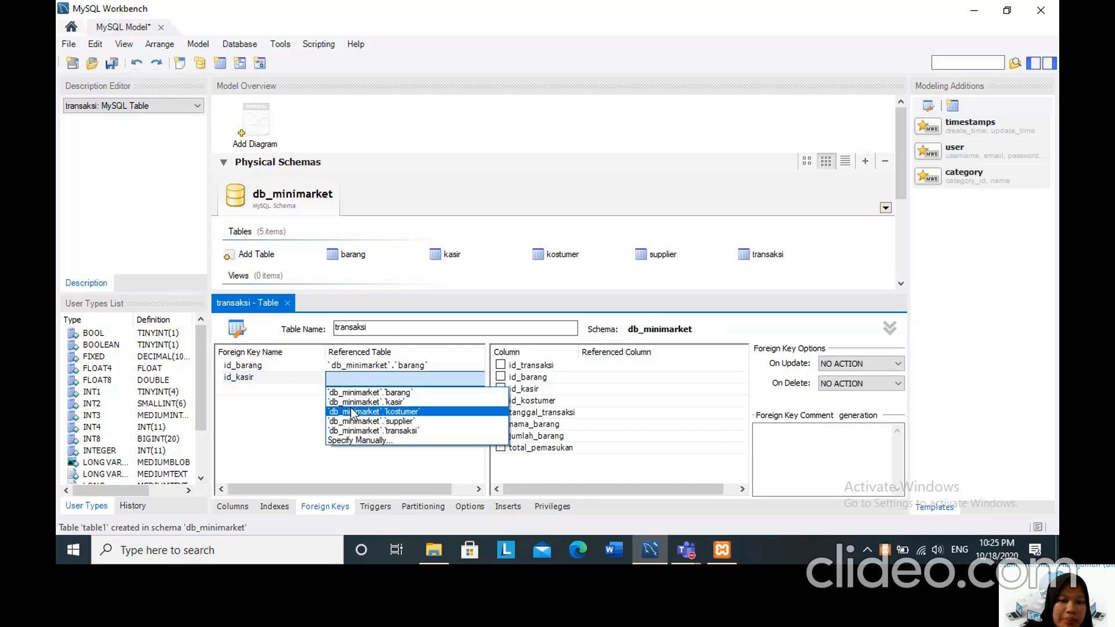
pyautogui.click(352, 402)
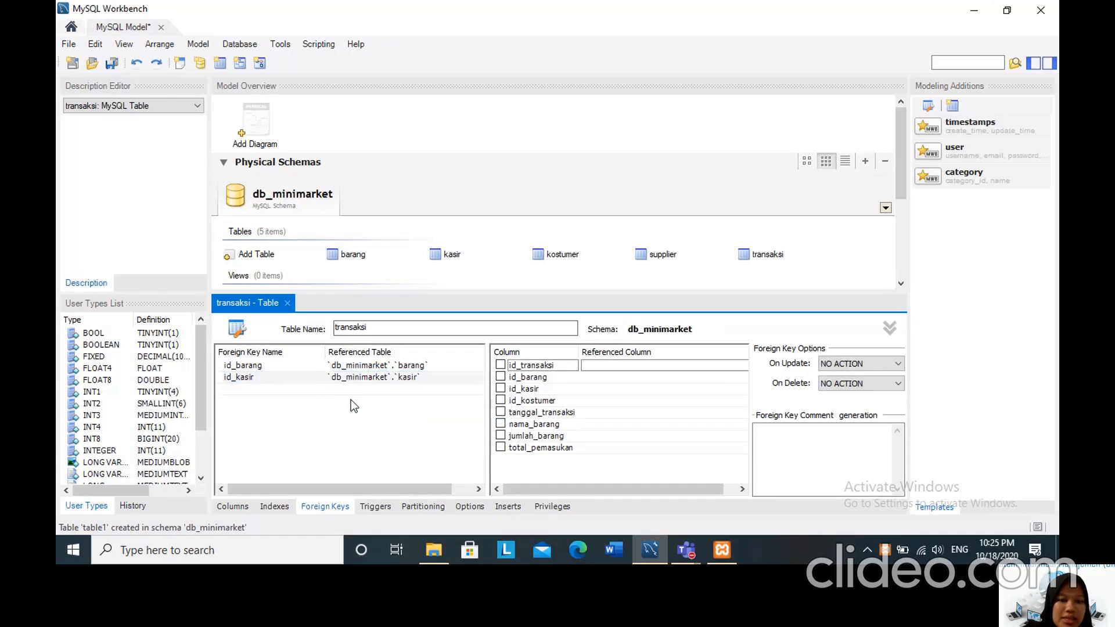
pyautogui.click(501, 388)
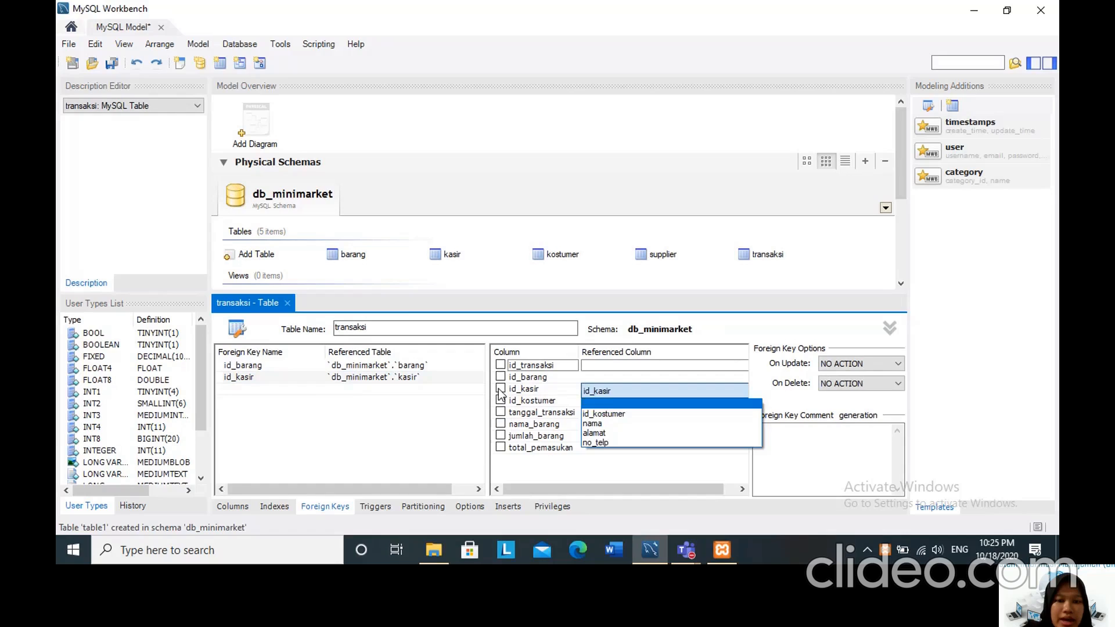
pyautogui.click(604, 405)
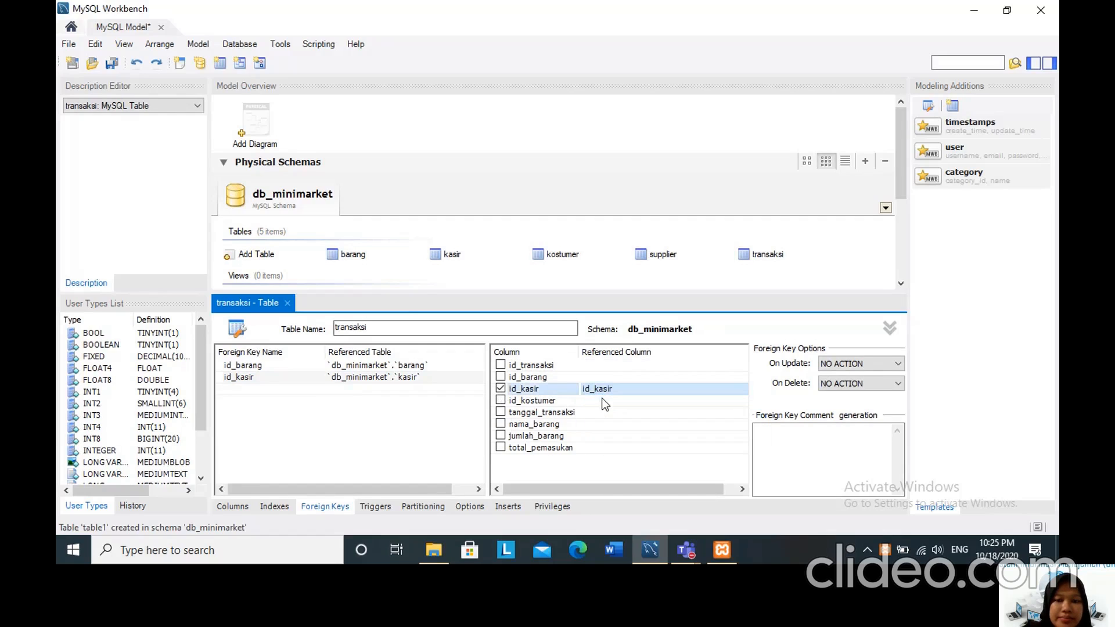
# Add a foreign key named id_kostumer to transaksi, linking its id_kostumer column to idkostumer in the kostumer table.
pyautogui.click(238, 391)
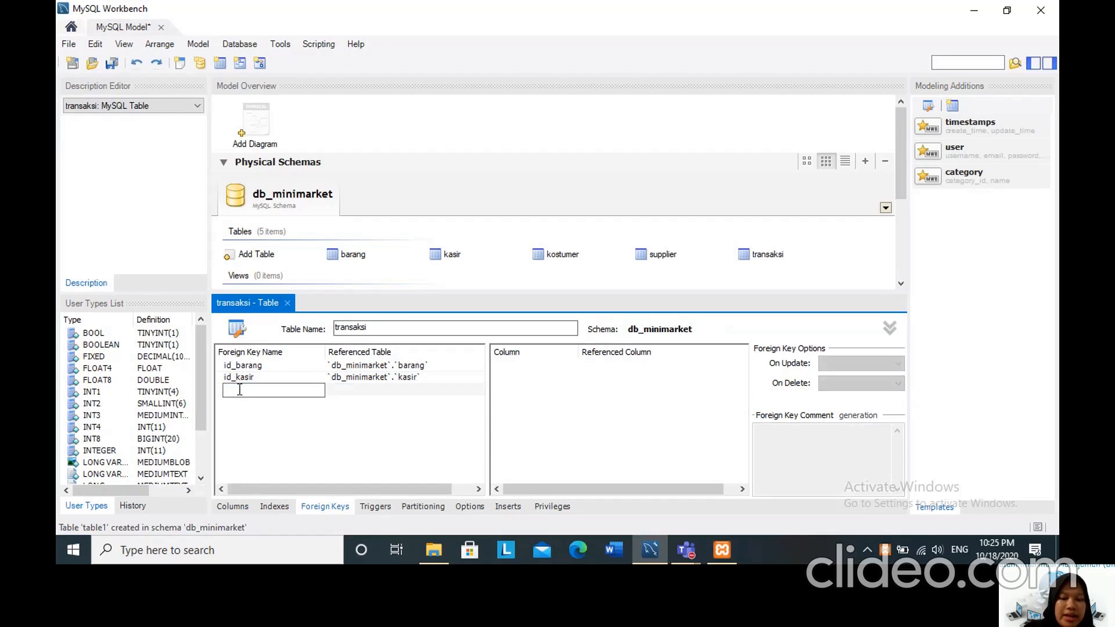
pyautogui.write('id')
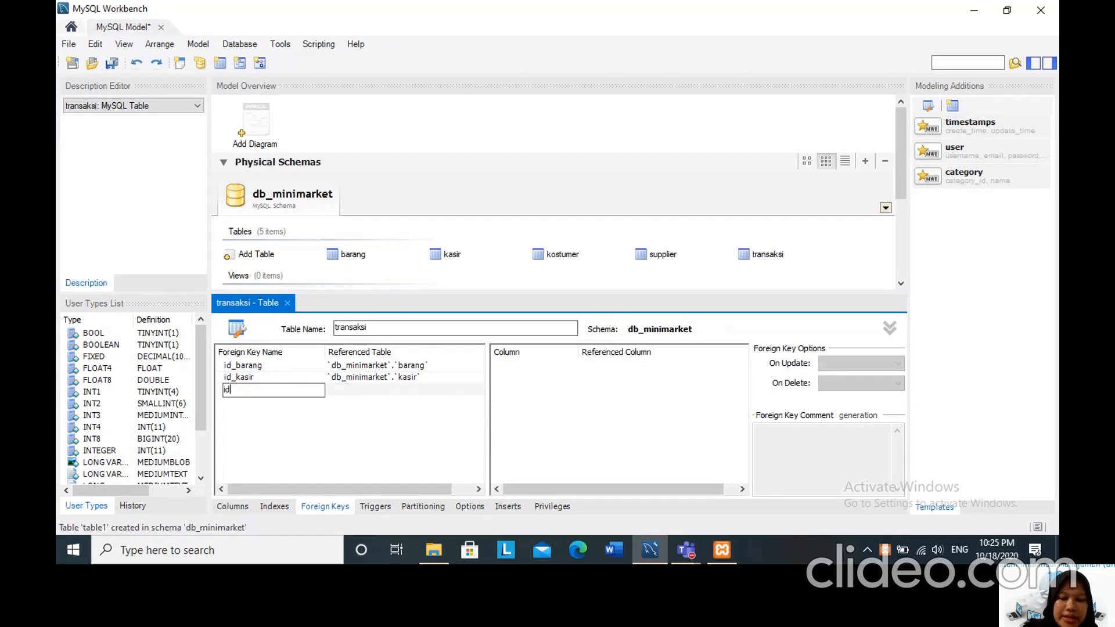
pyautogui.write('_kostumer')
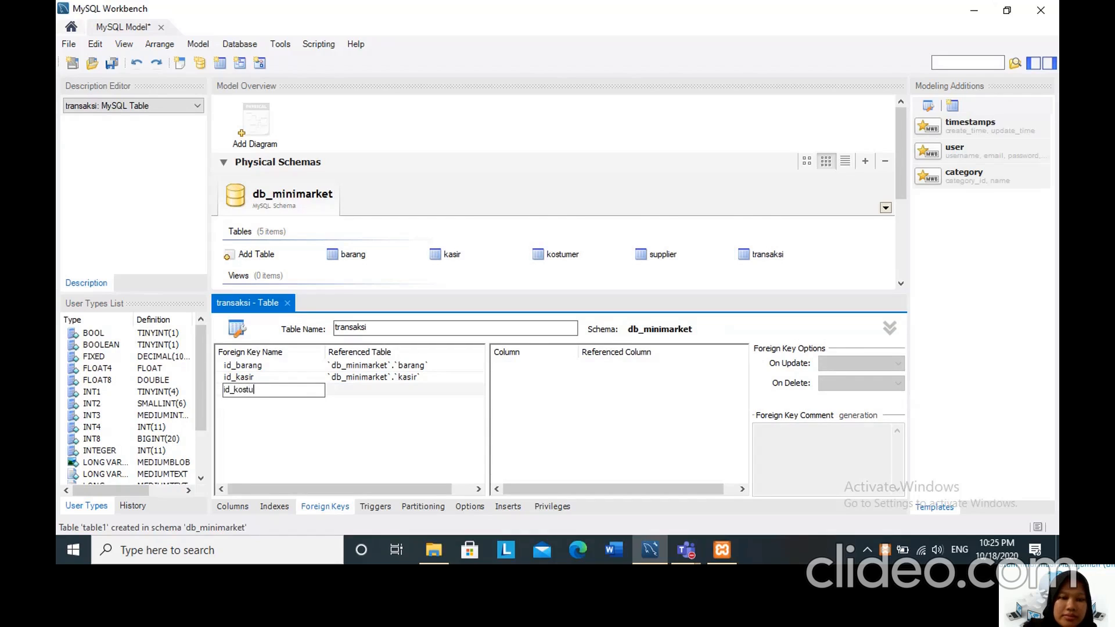
pyautogui.click(359, 386)
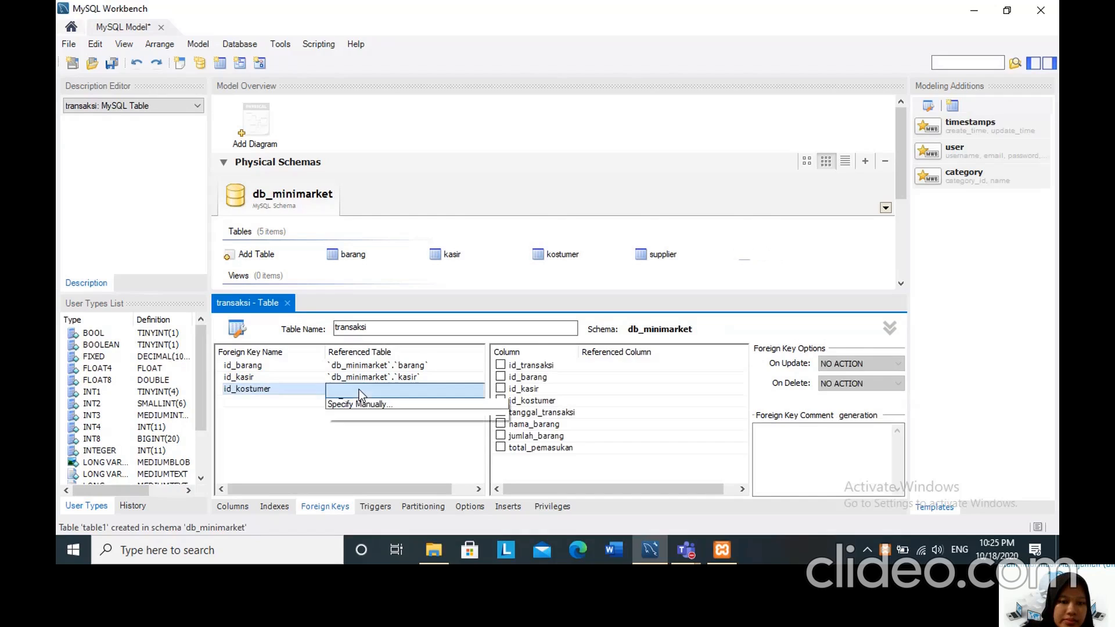
pyautogui.click(359, 390)
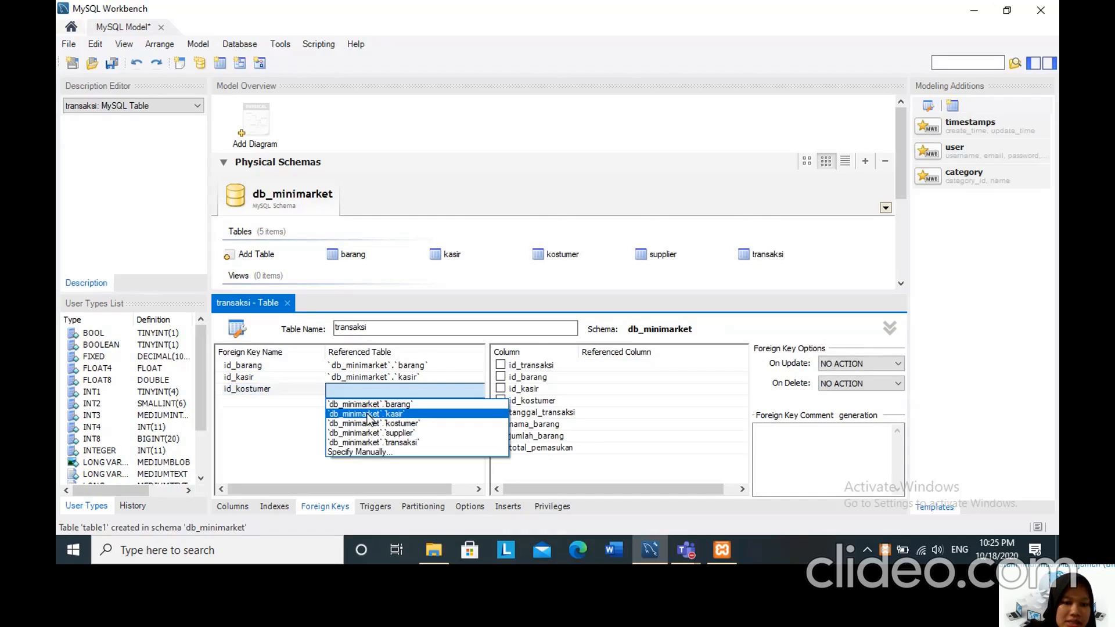
pyautogui.click(370, 424)
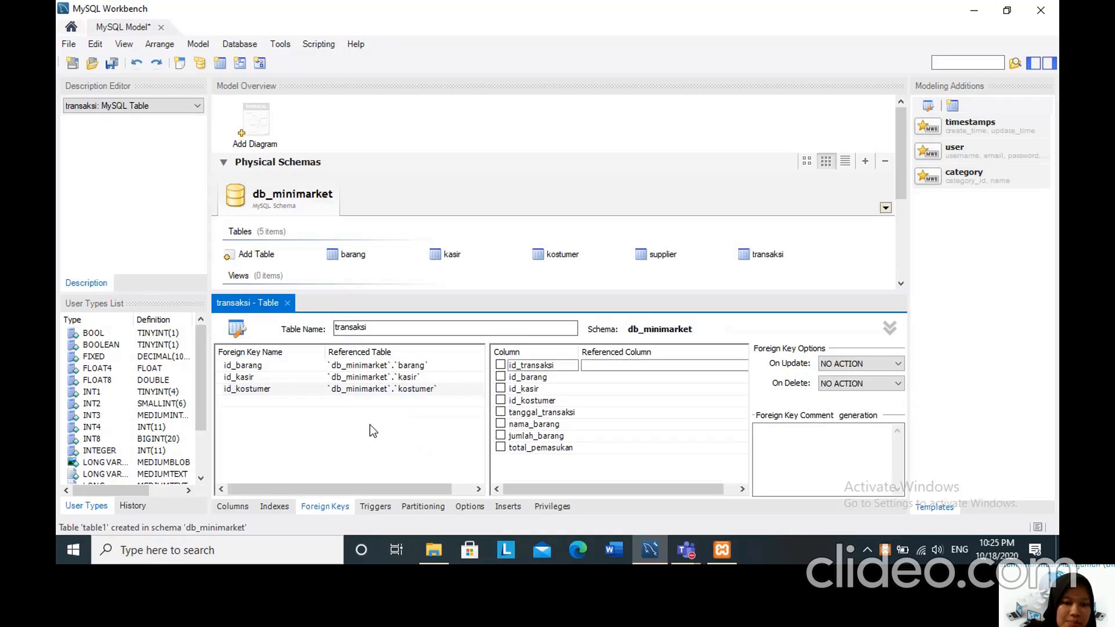
pyautogui.click(500, 401)
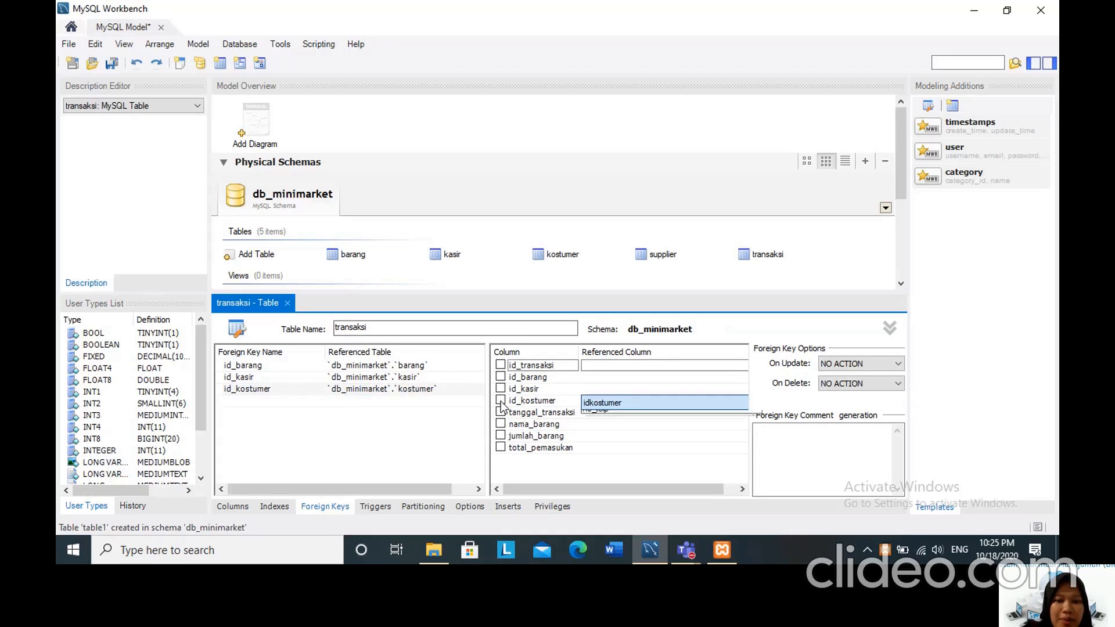
pyautogui.click(636, 405)
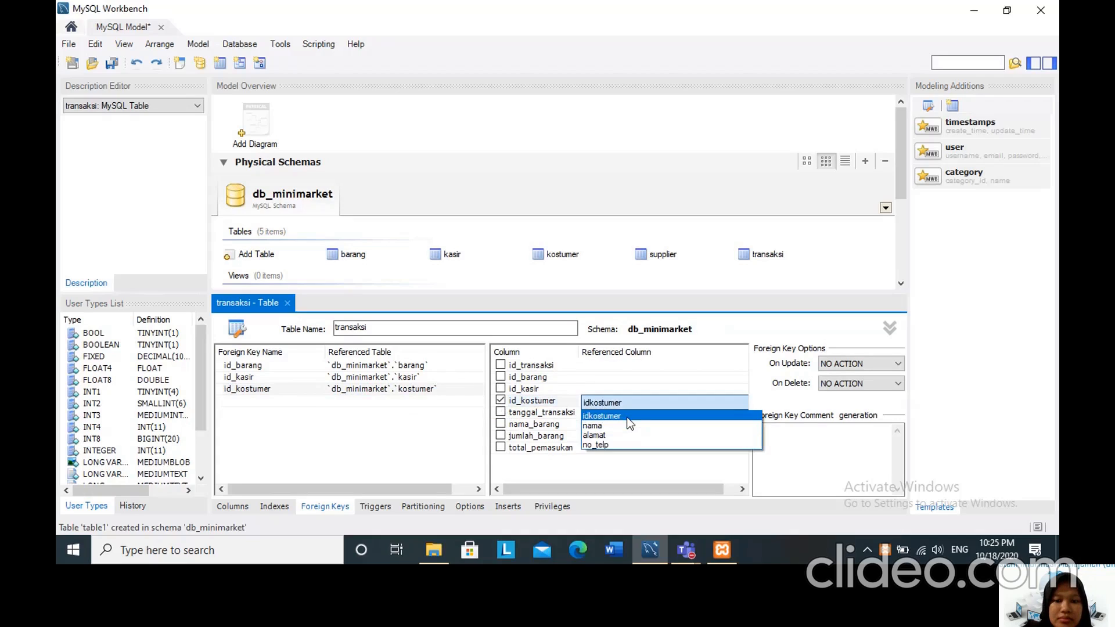
pyautogui.click(628, 418)
pyautogui.click(392, 443)
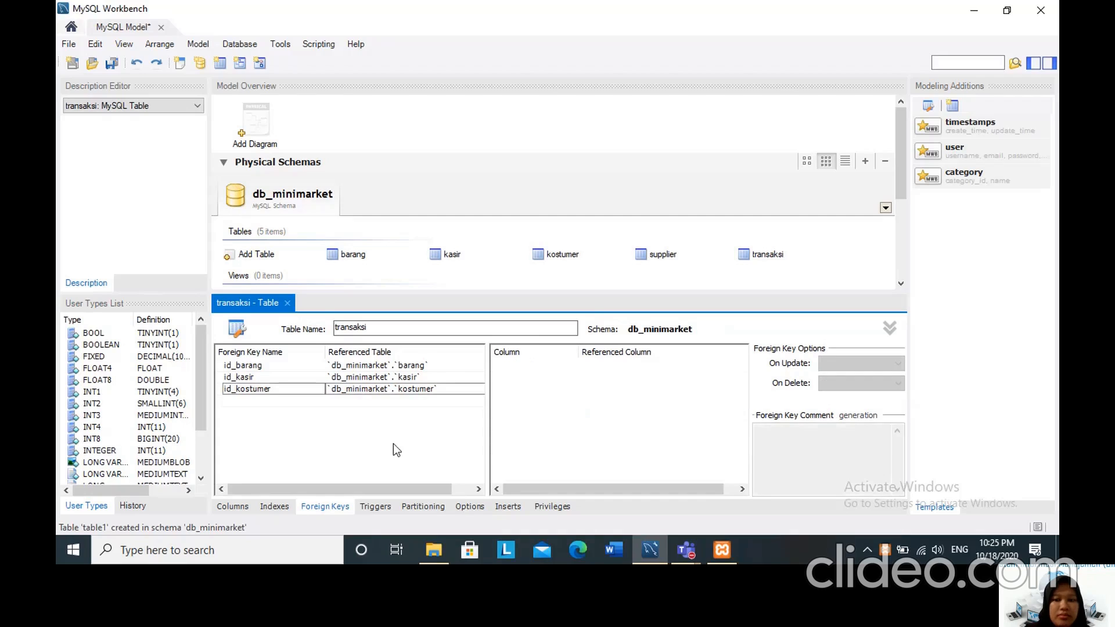
# Set both the update and delete actions of the id_barang foreign key to RESTRICT.
pyautogui.click(253, 367)
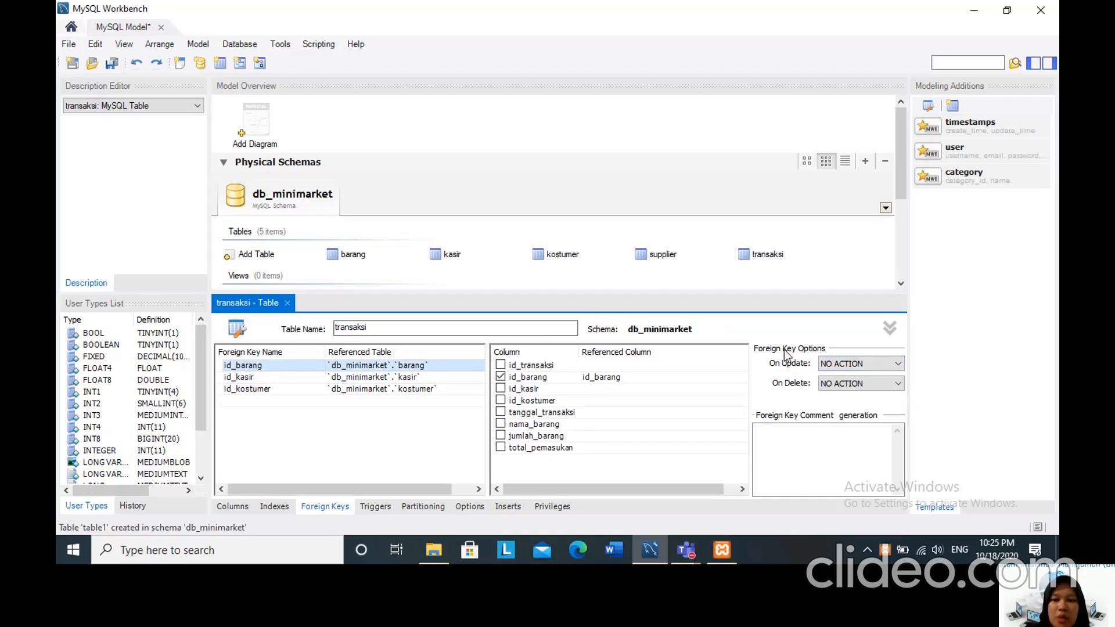
pyautogui.click(852, 368)
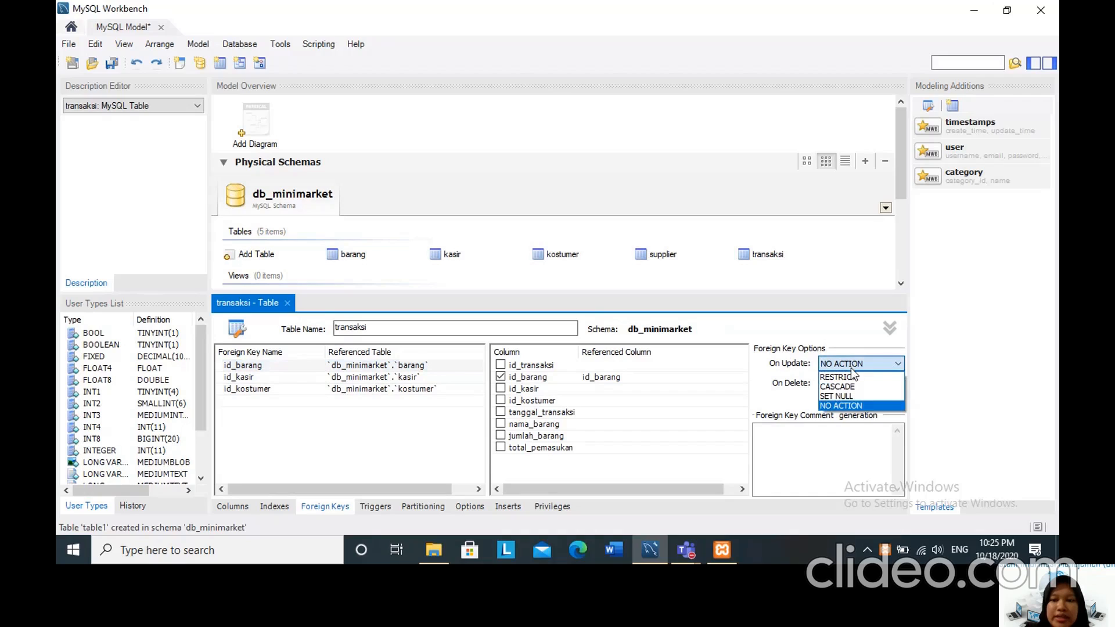
pyautogui.click(854, 378)
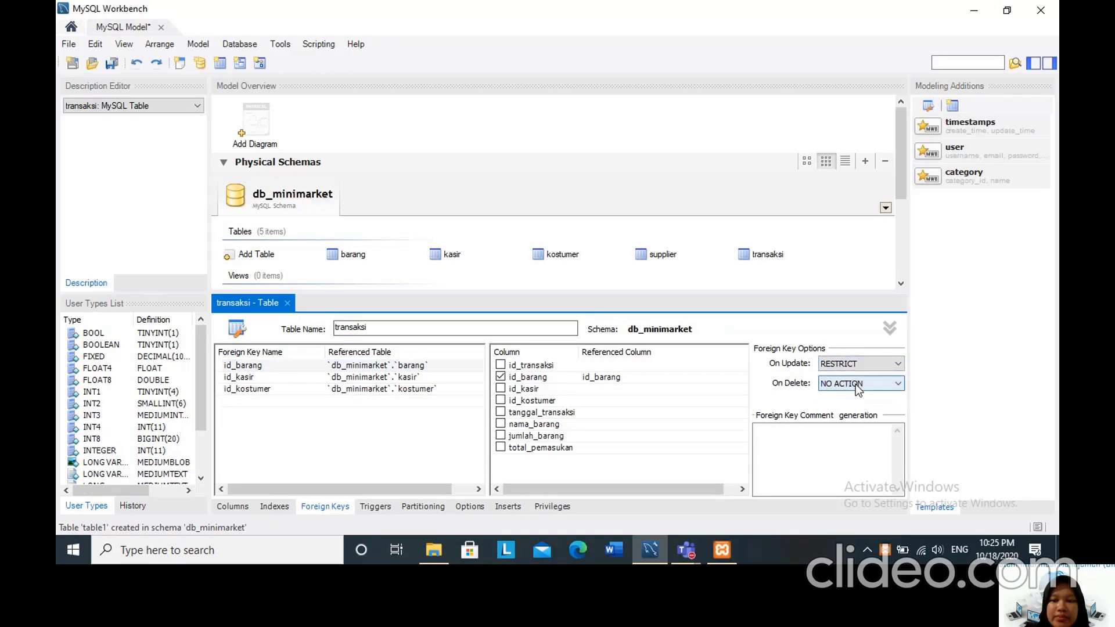
pyautogui.click(856, 384)
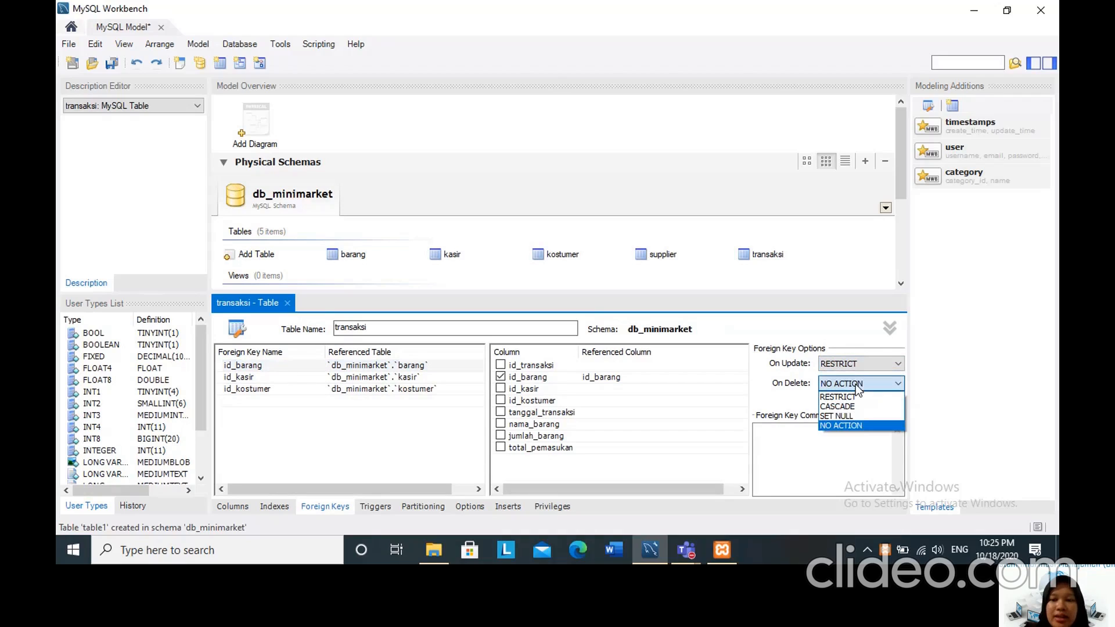
pyautogui.click(857, 398)
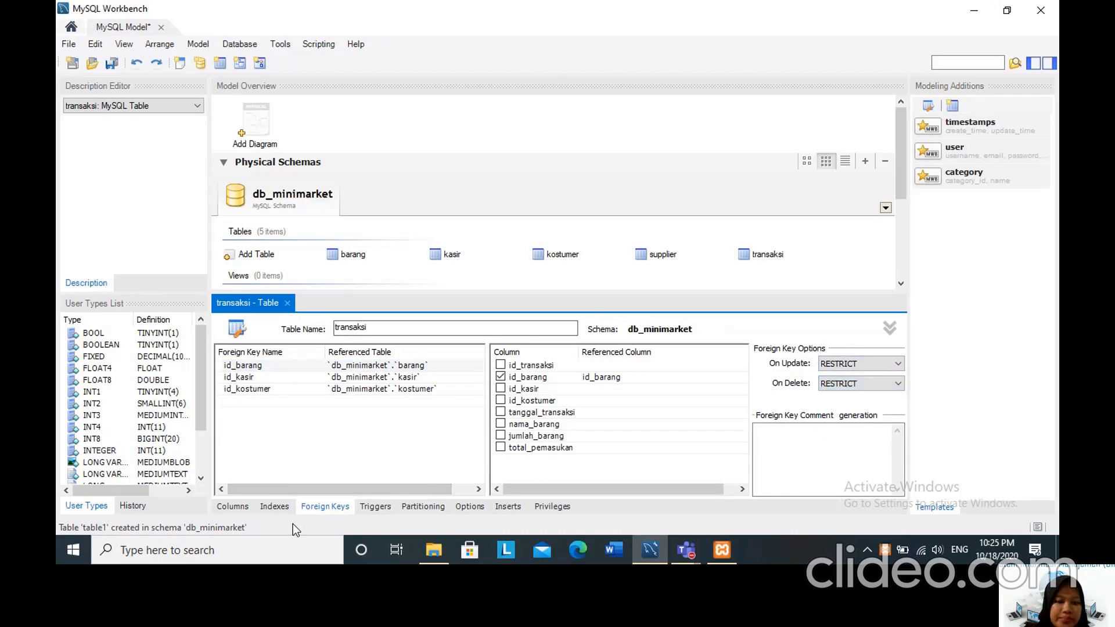
# Close the transaksi table editor and open the barang table for editing.
pyautogui.click(287, 304)
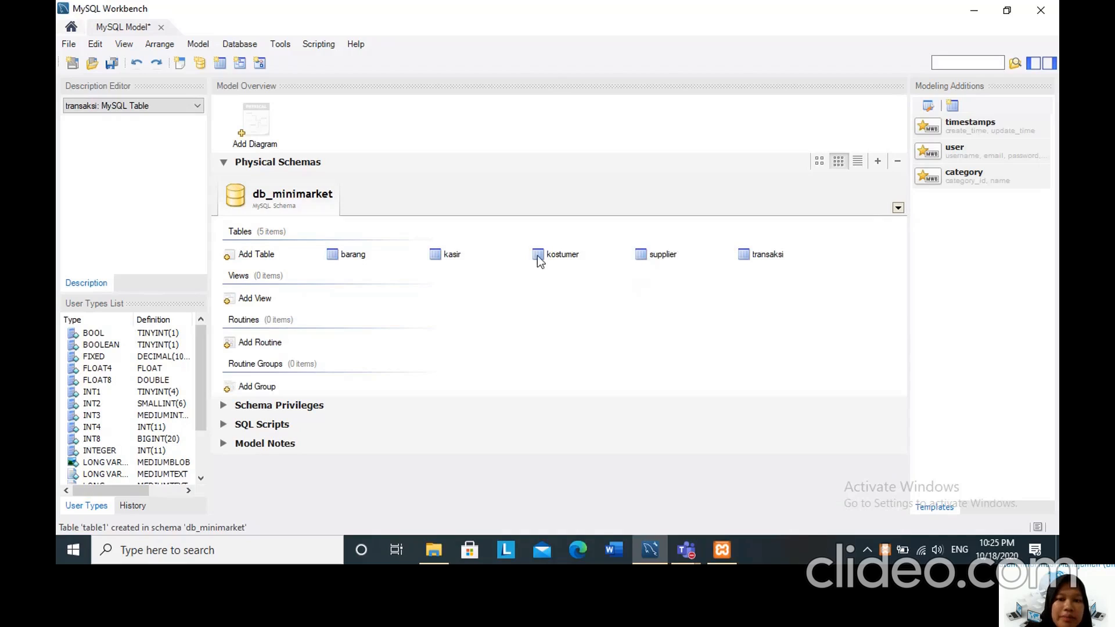
pyautogui.click(352, 255)
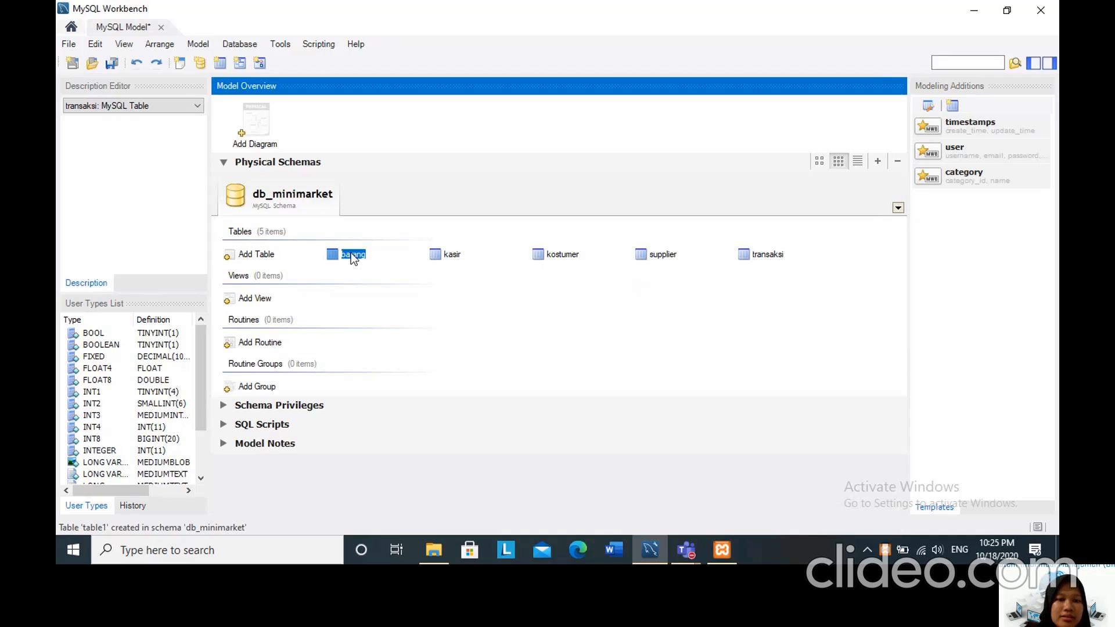
pyautogui.doubleClick(334, 256)
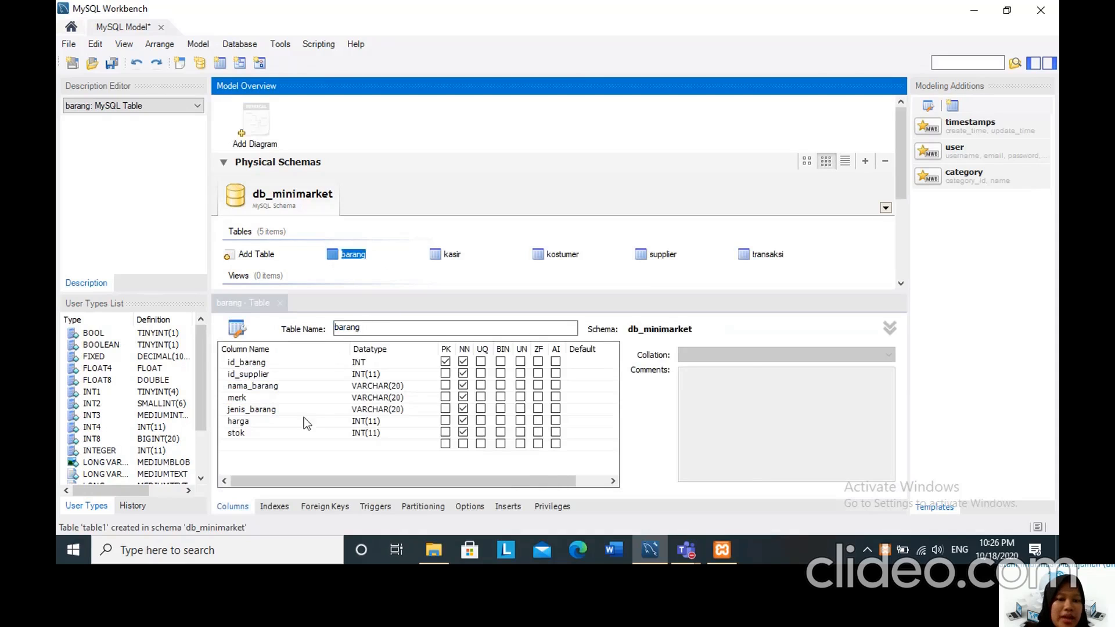
# Add an index named id_supplier to the barang table on its id_supplier column.
pyautogui.click(273, 506)
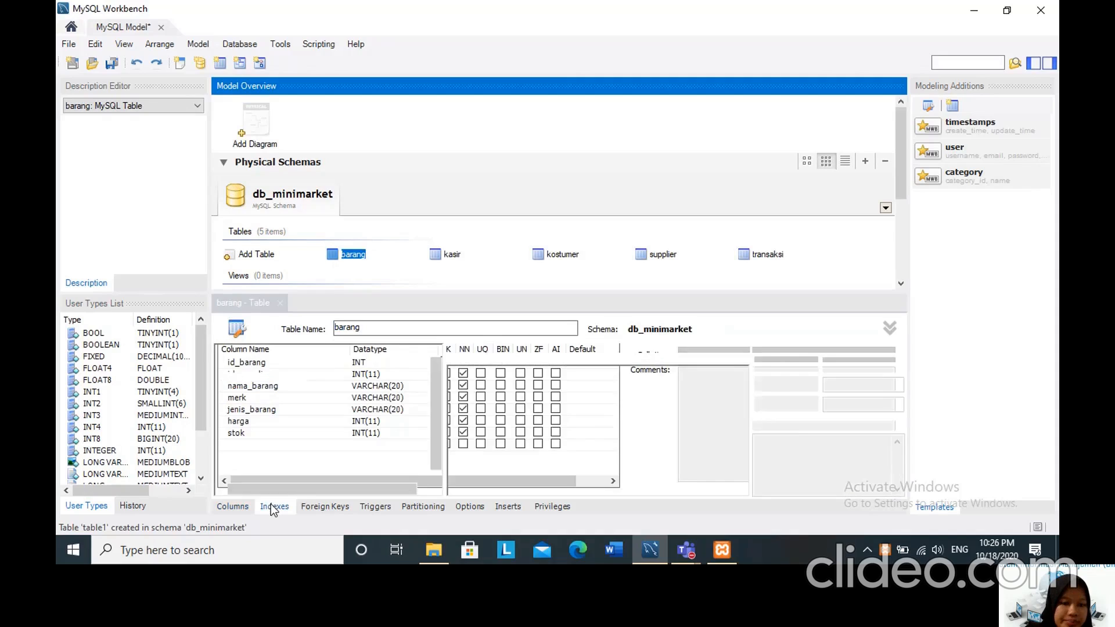
pyautogui.click(250, 379)
pyautogui.write('id')
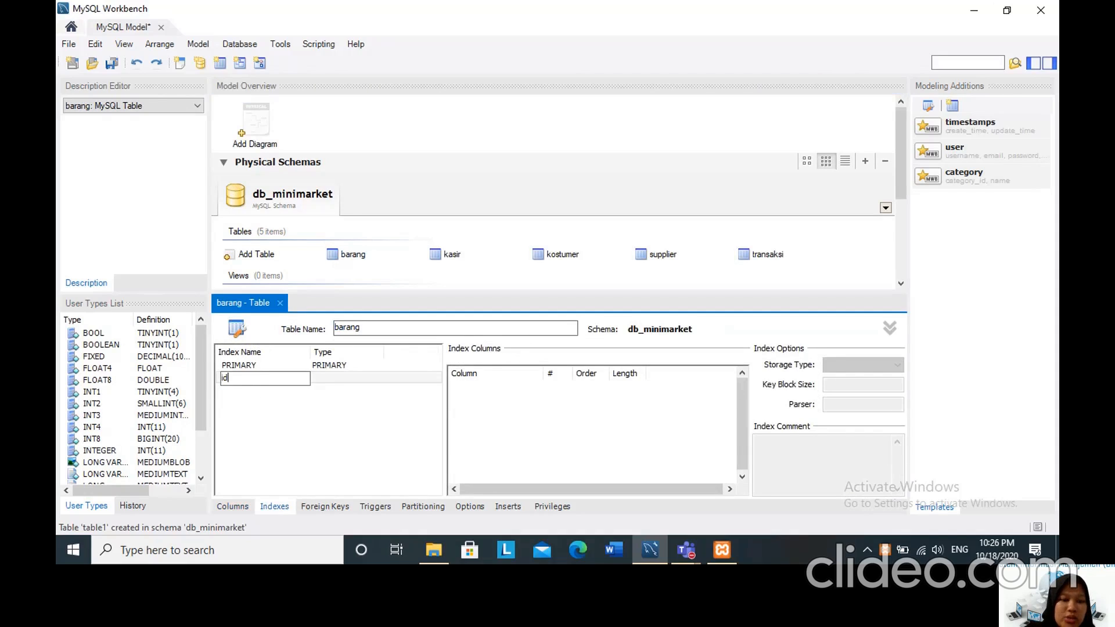
pyautogui.write('_supplier')
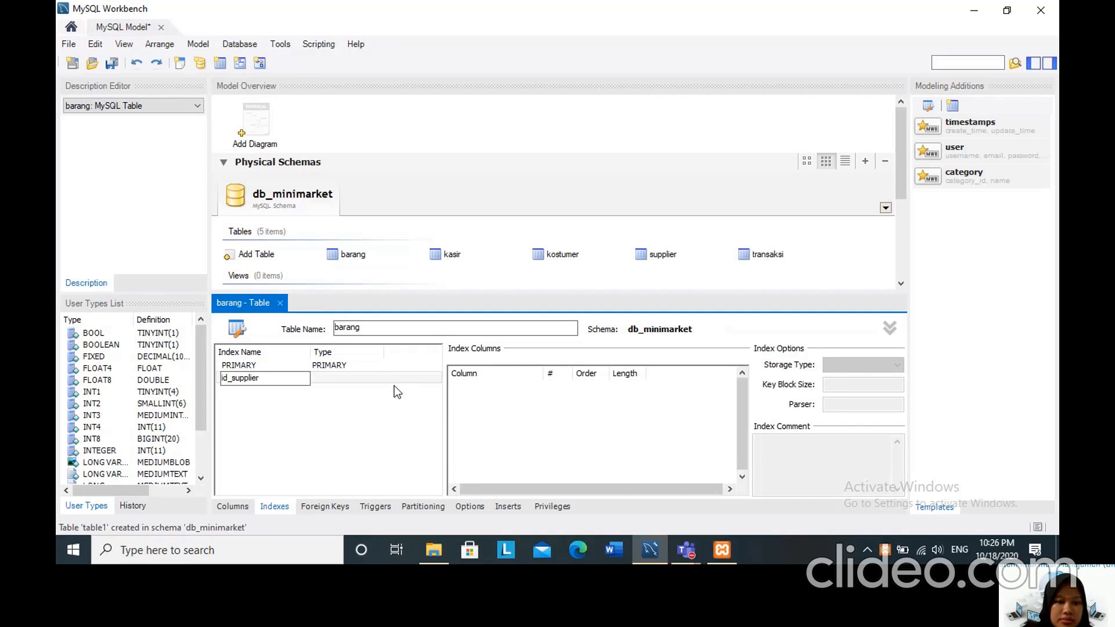
pyautogui.click(365, 378)
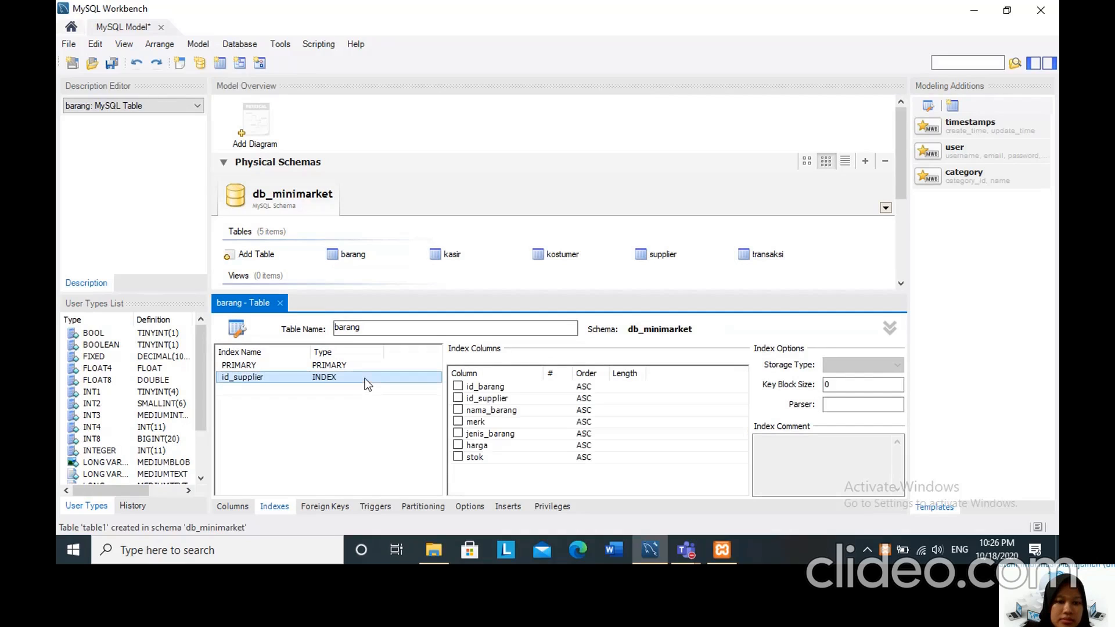
pyautogui.click(460, 399)
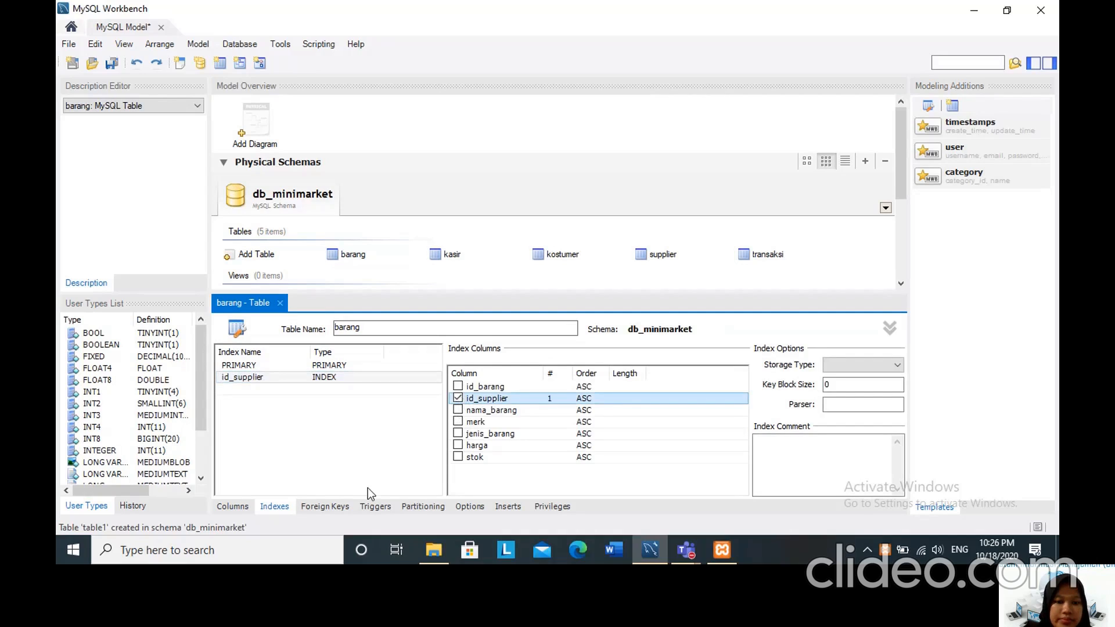
# Add a foreign key named id_supplier to barang, linking its id_supplier column to id_supplier in the supplier table.
pyautogui.click(323, 508)
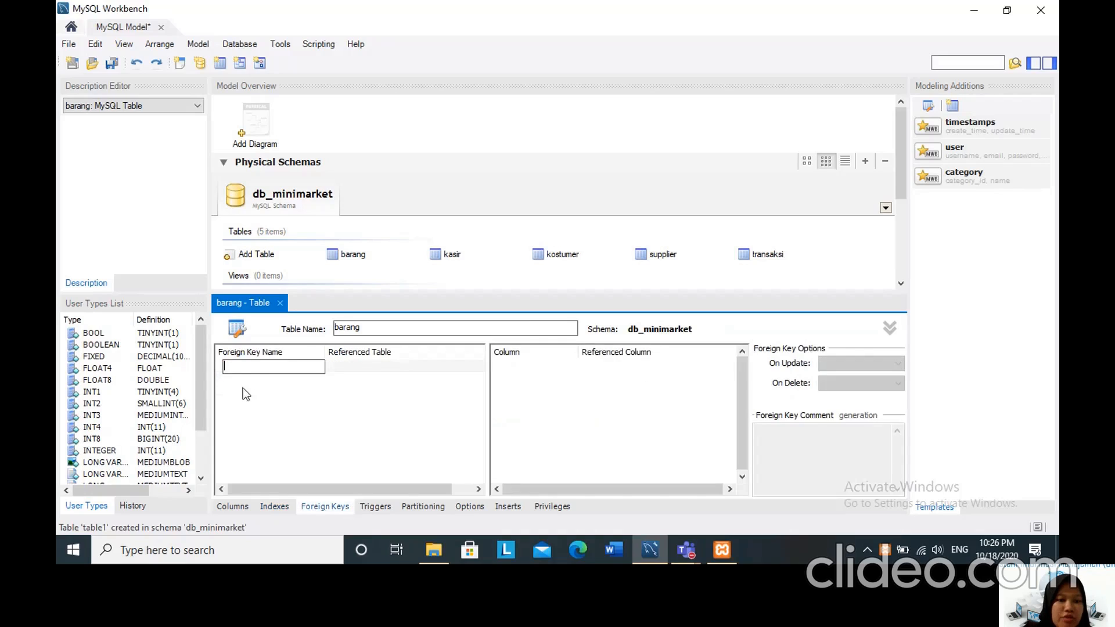
pyautogui.write('id')
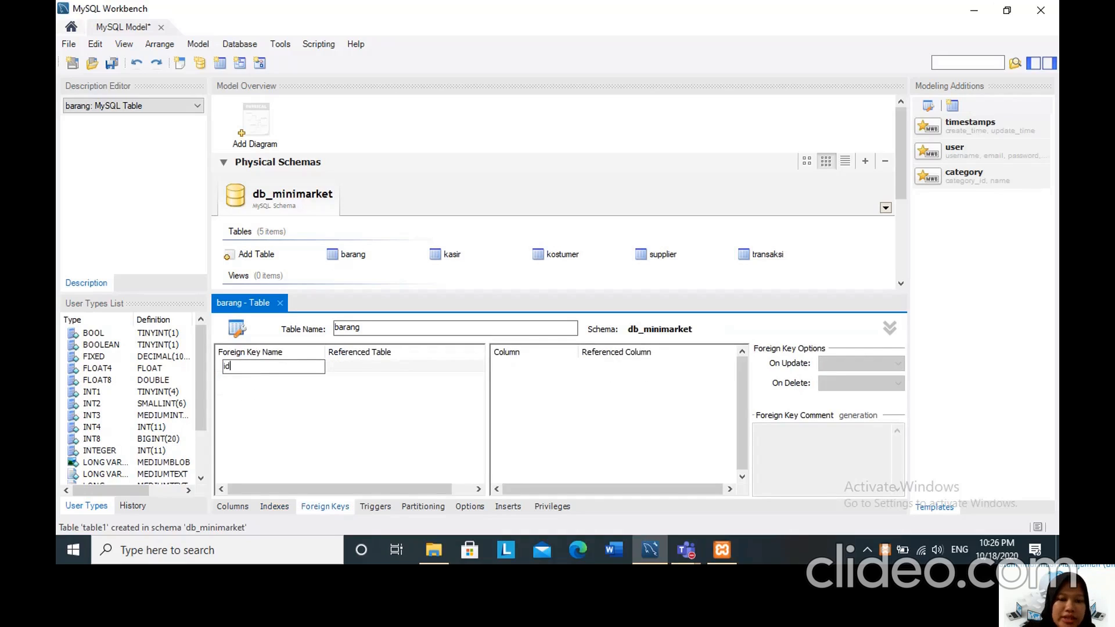
pyautogui.write('_supp')
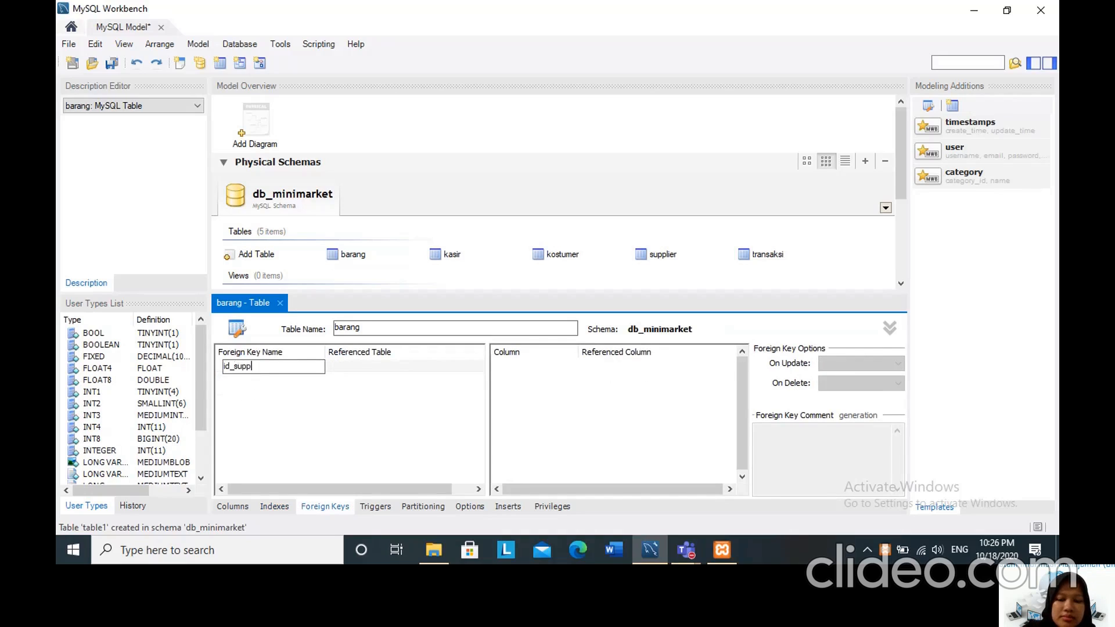
pyautogui.write('lier')
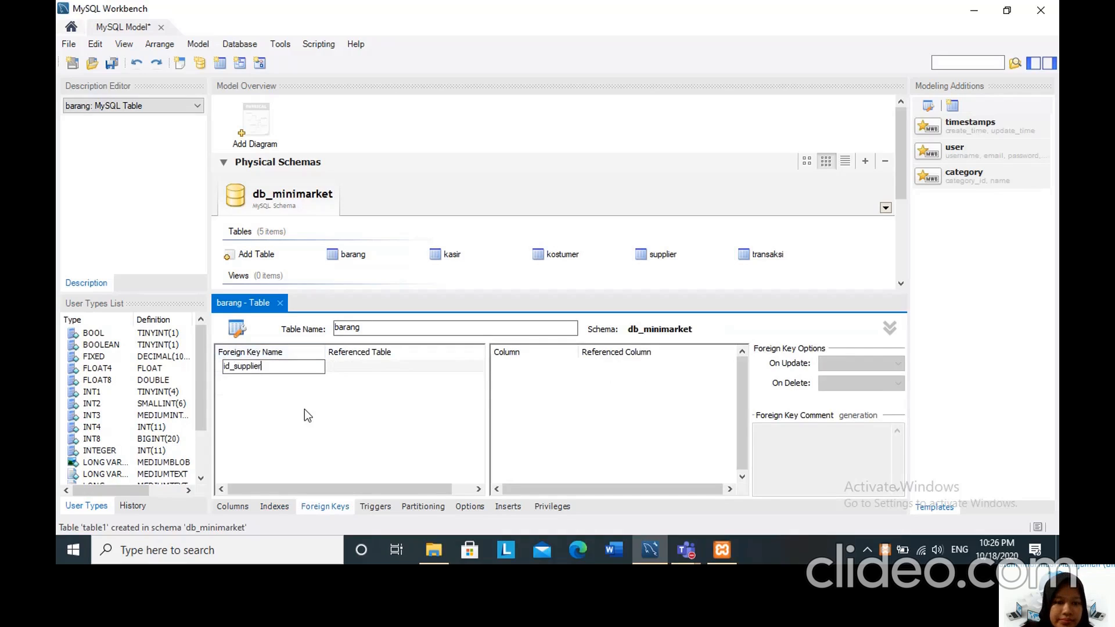
pyautogui.press('Return')
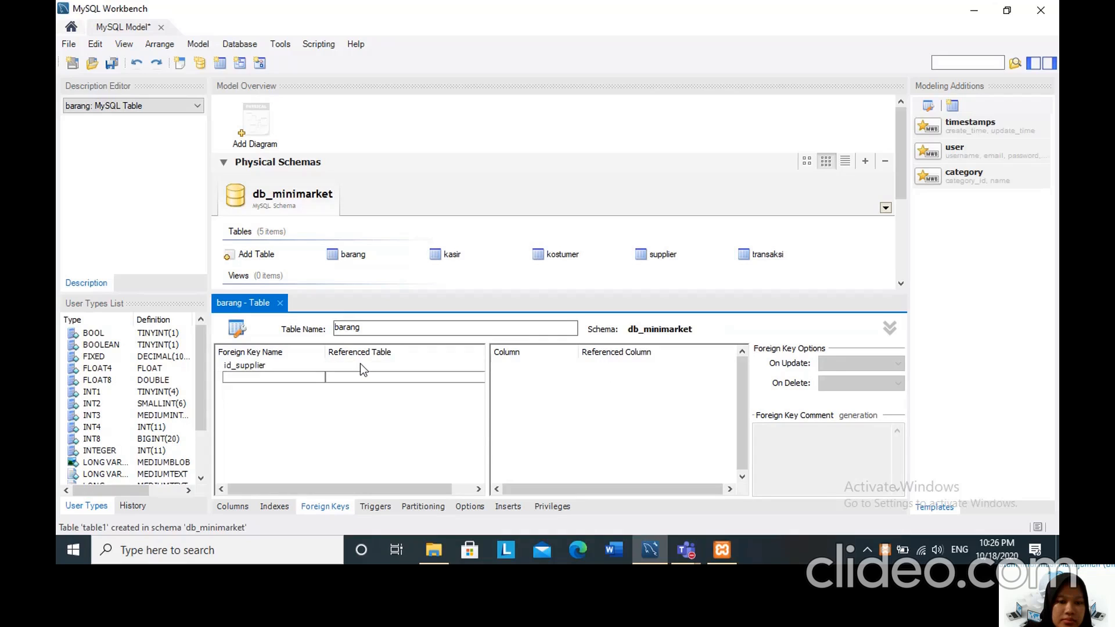
pyautogui.click(360, 364)
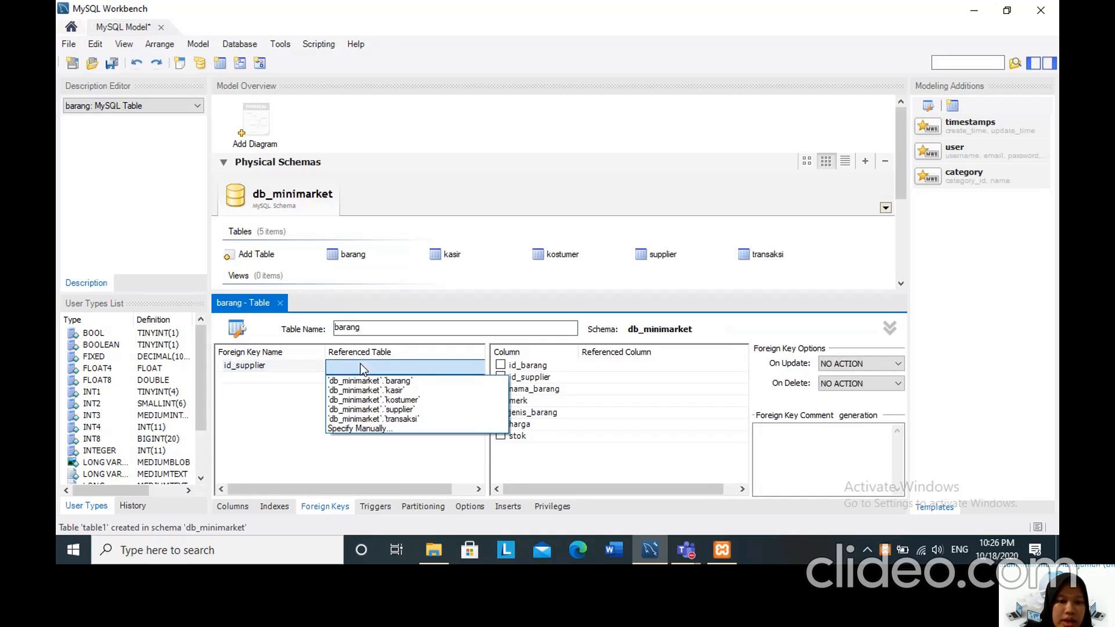
pyautogui.click(367, 409)
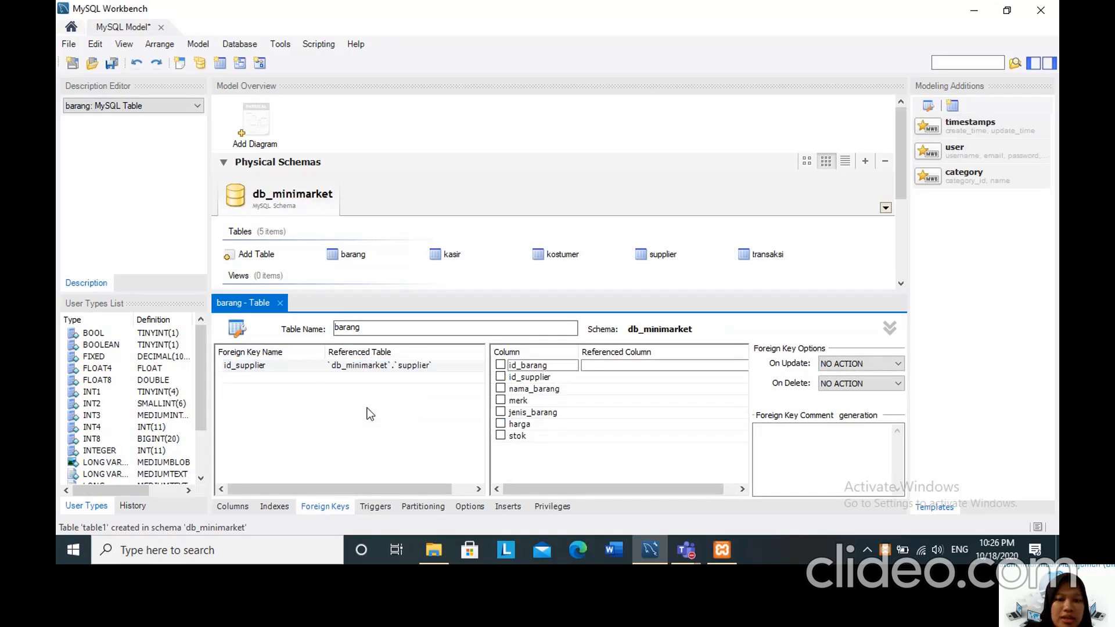
pyautogui.click(500, 378)
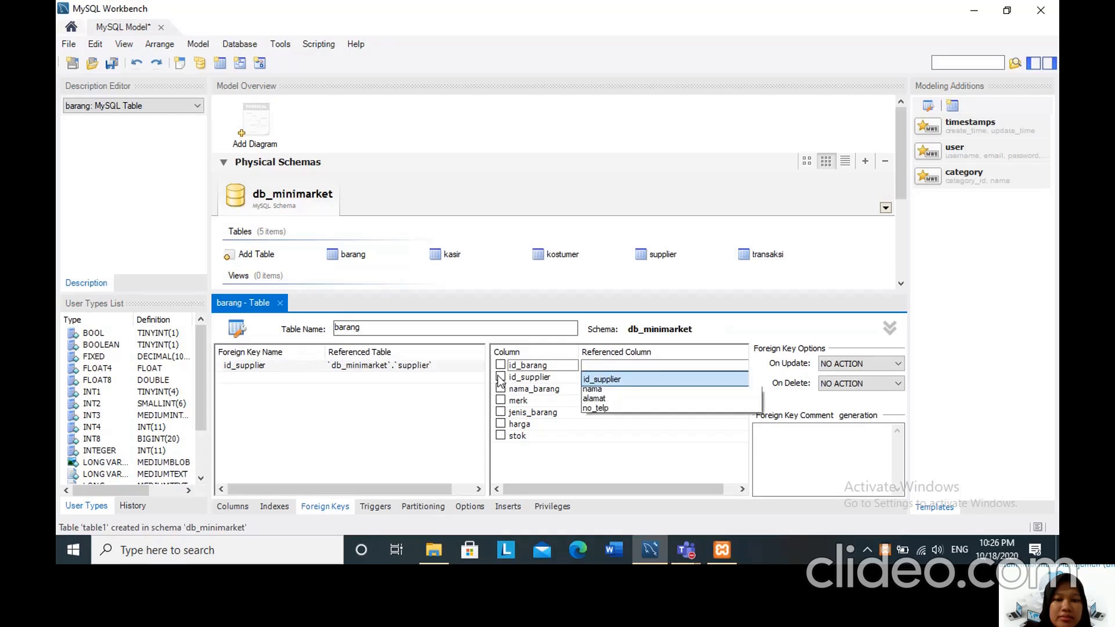
pyautogui.click(610, 393)
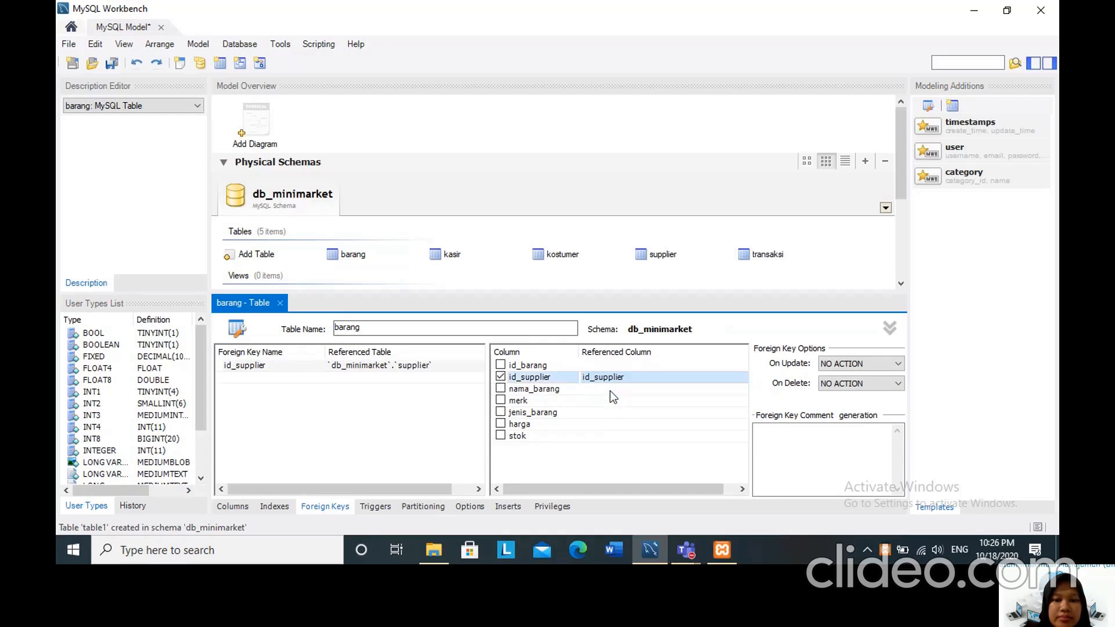
# Set both the update and delete actions of barang's id_supplier foreign key to RESTRICT and close the table editor.
pyautogui.click(388, 423)
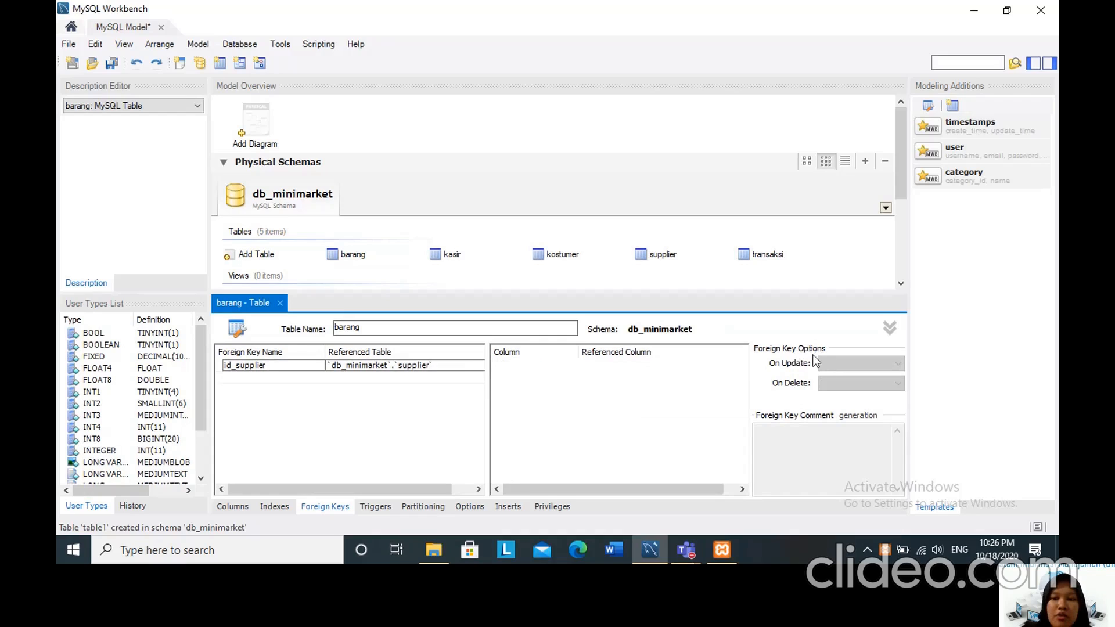
pyautogui.click(288, 365)
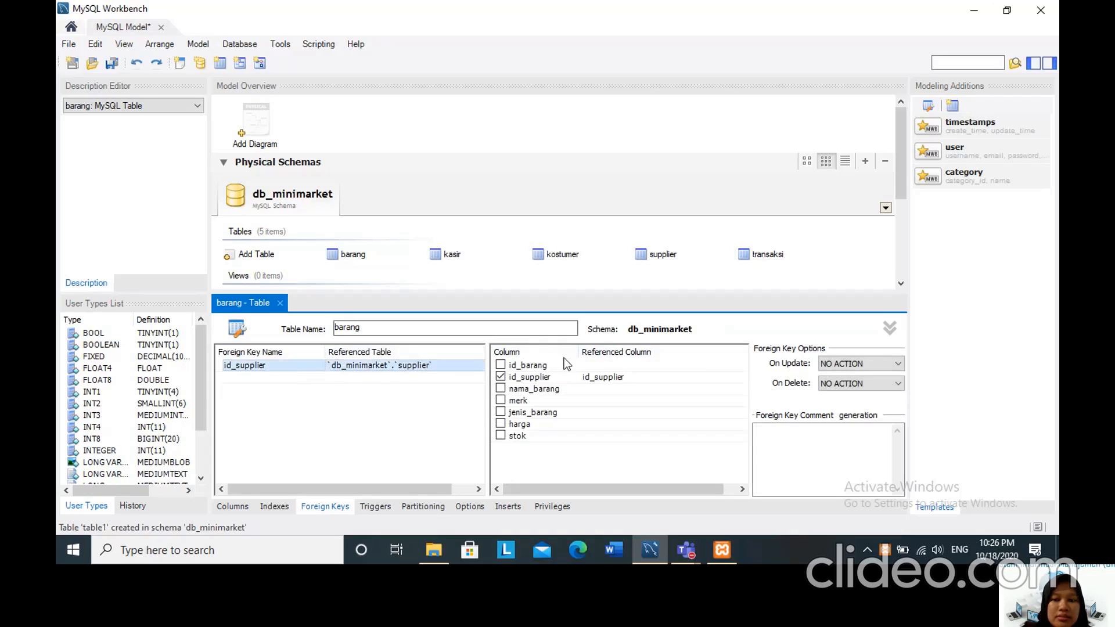
pyautogui.click(870, 363)
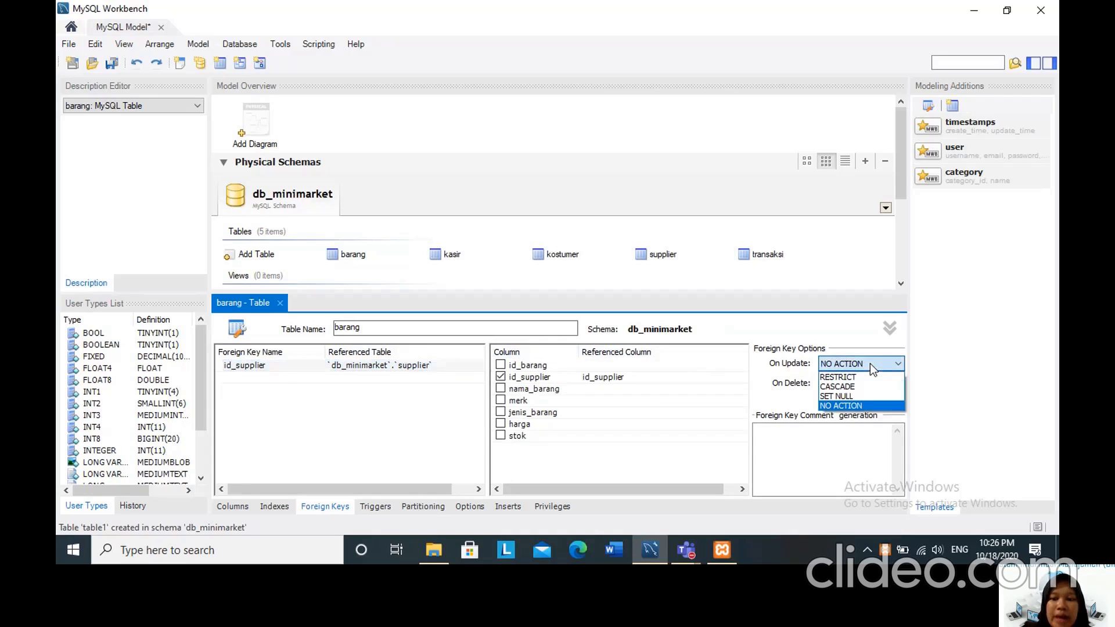
pyautogui.click(867, 377)
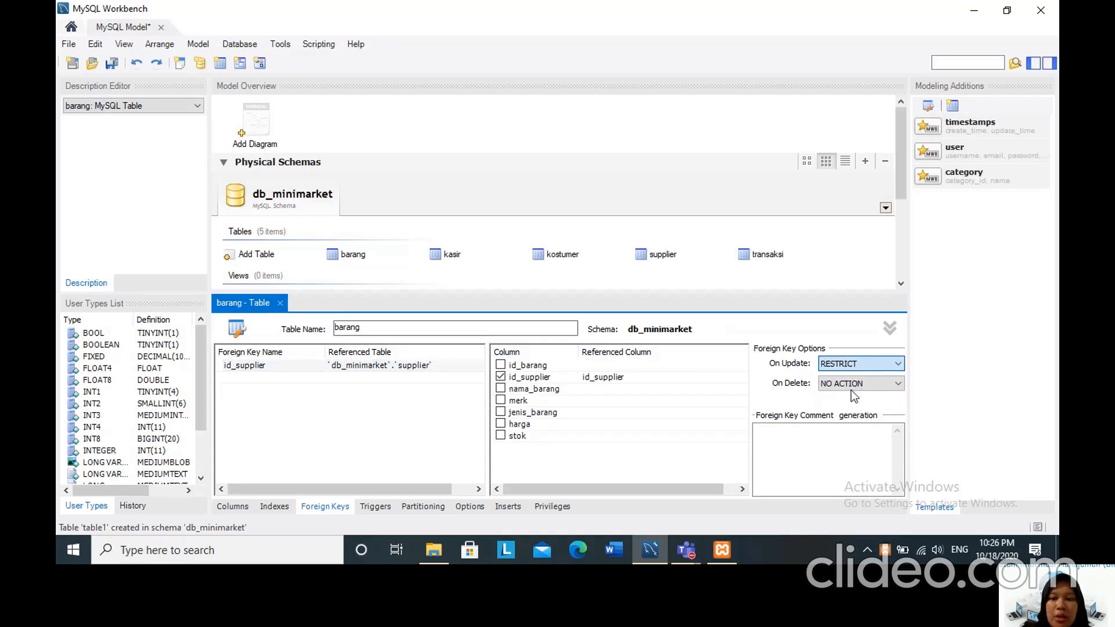
pyautogui.click(851, 389)
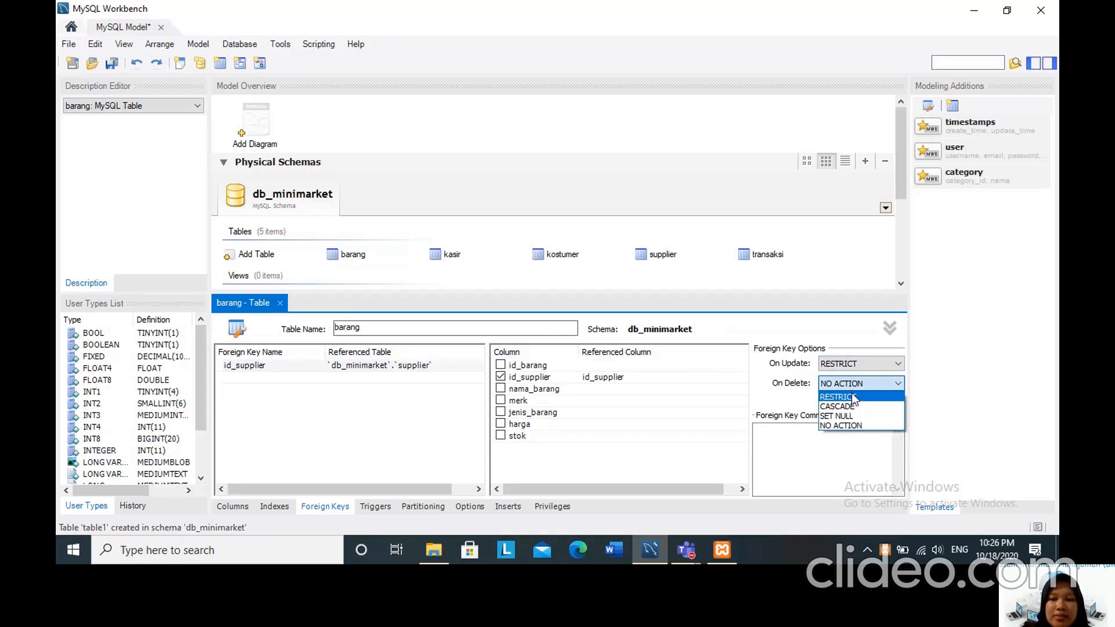
pyautogui.click(853, 398)
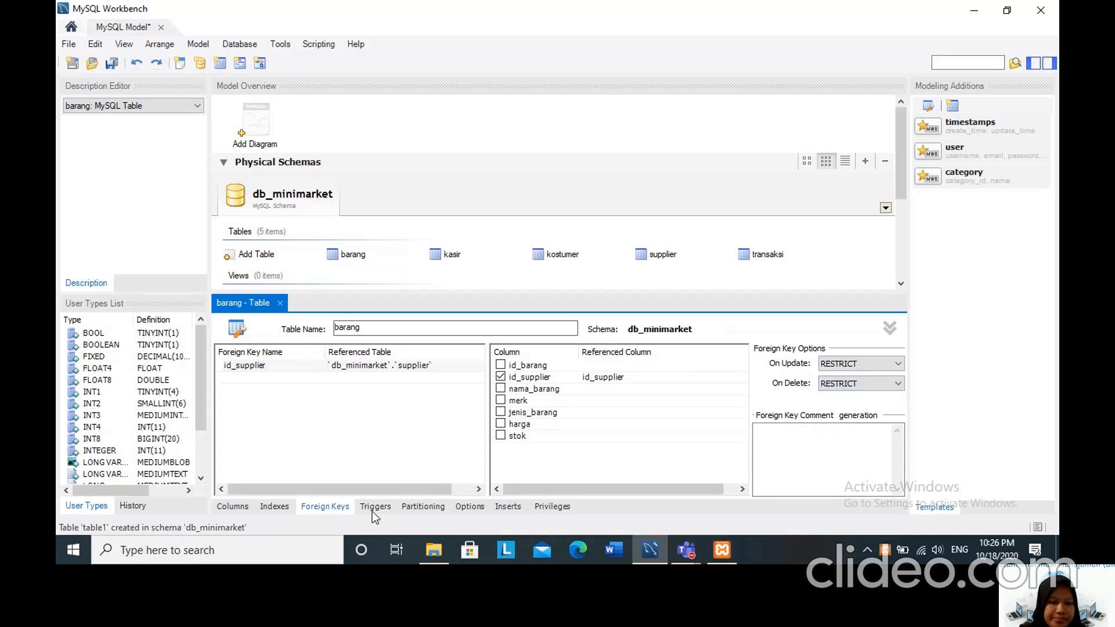
pyautogui.click(281, 303)
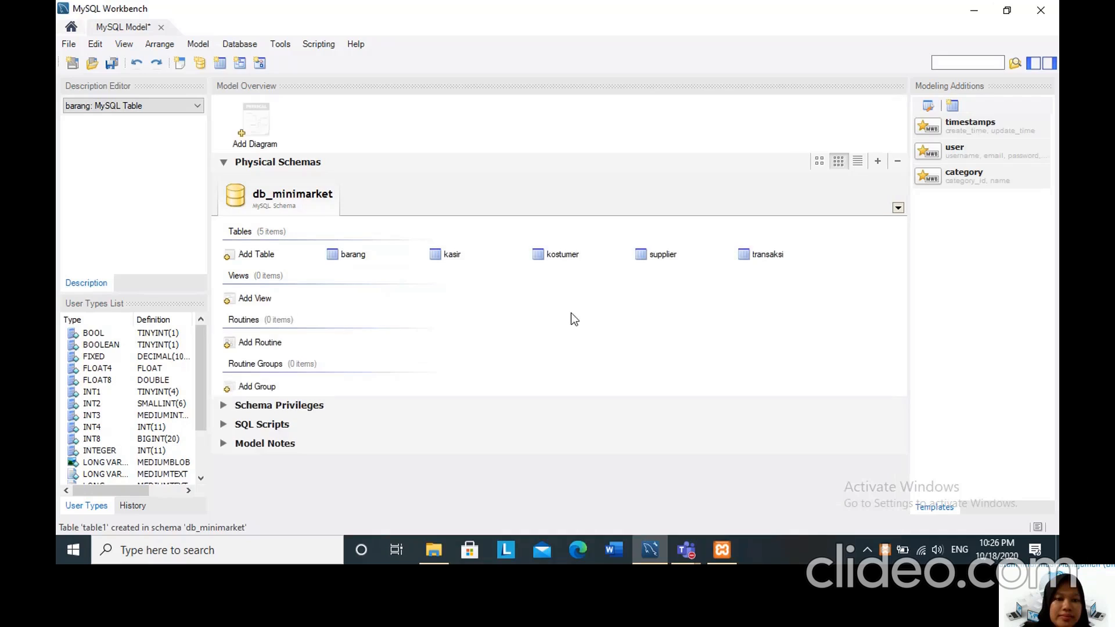
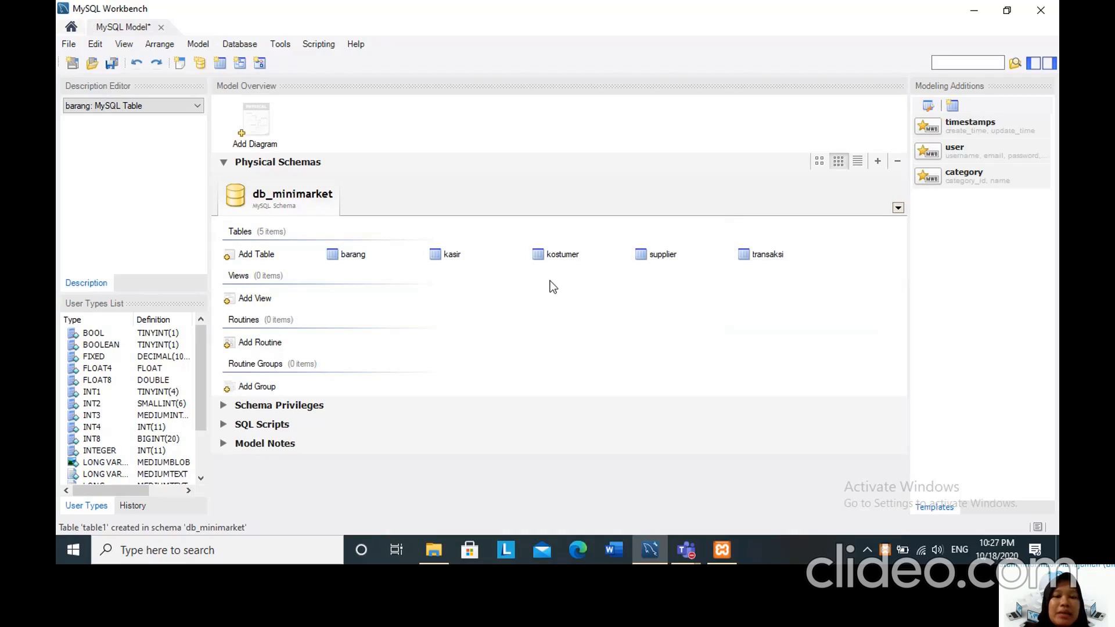
# Add a new EER diagram to the model and place the barang table from the catalog on its canvas.
pyautogui.doubleClick(241, 133)
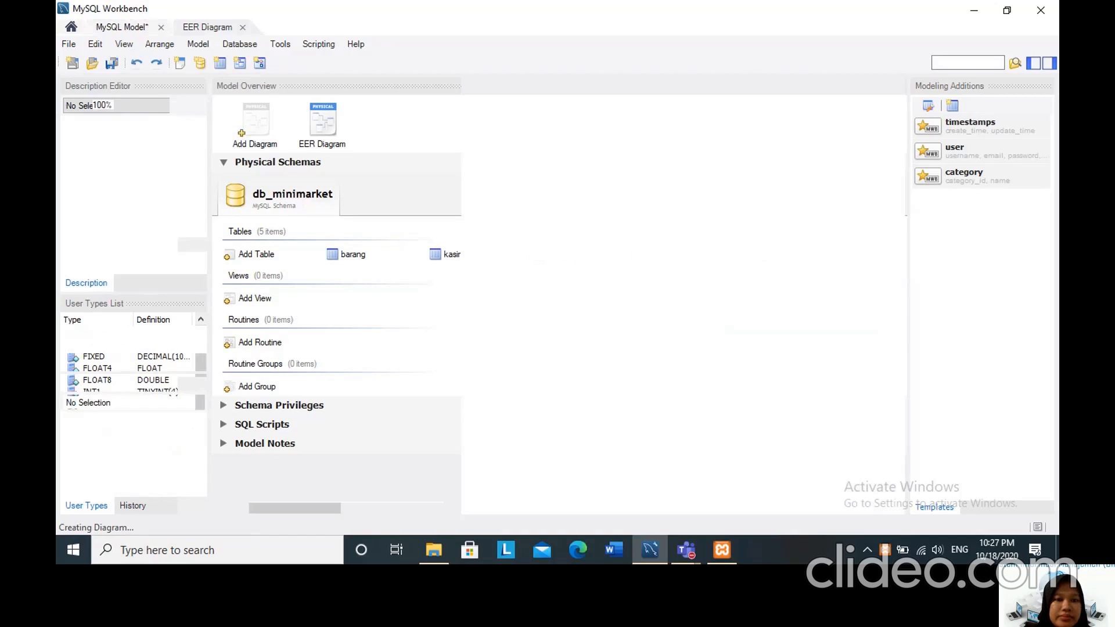
pyautogui.click(80, 273)
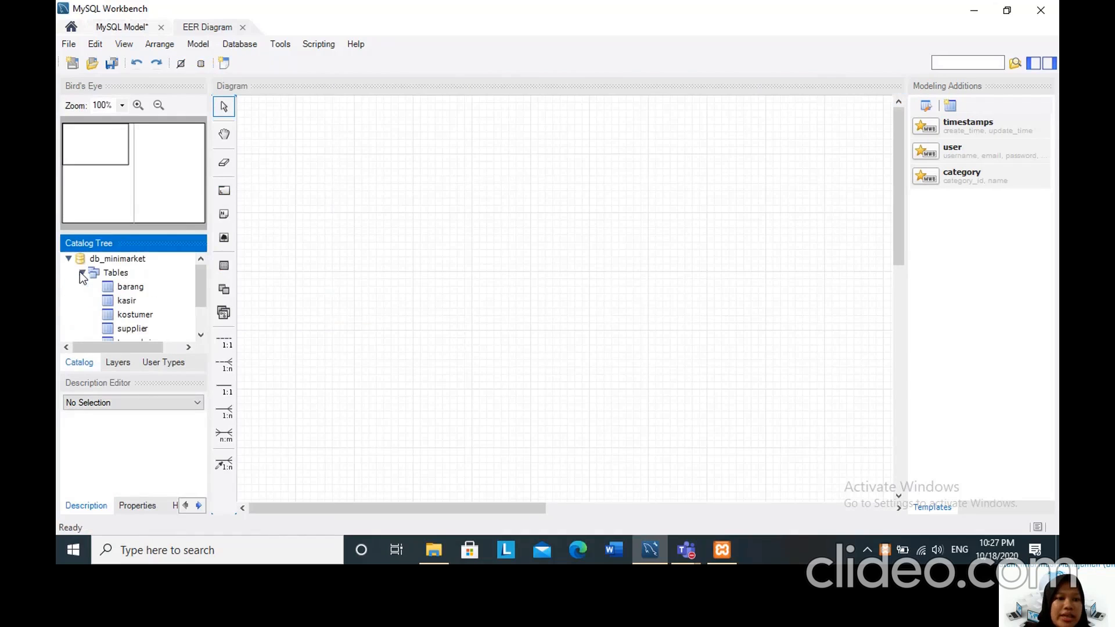
pyautogui.moveTo(197, 278); pyautogui.dragTo(196, 281)
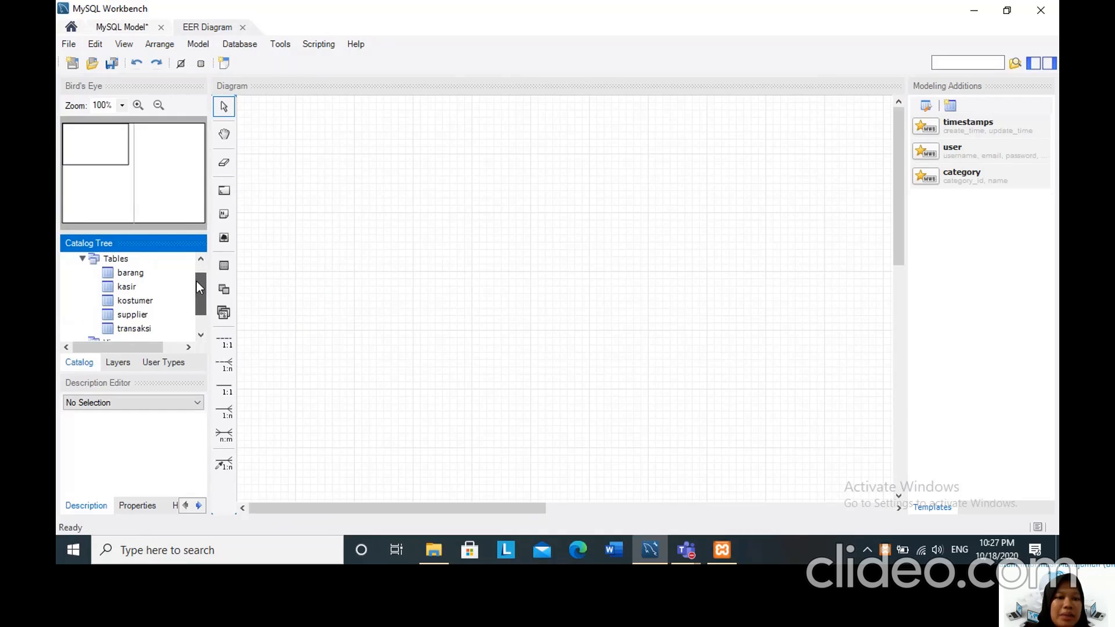
pyautogui.click(137, 273)
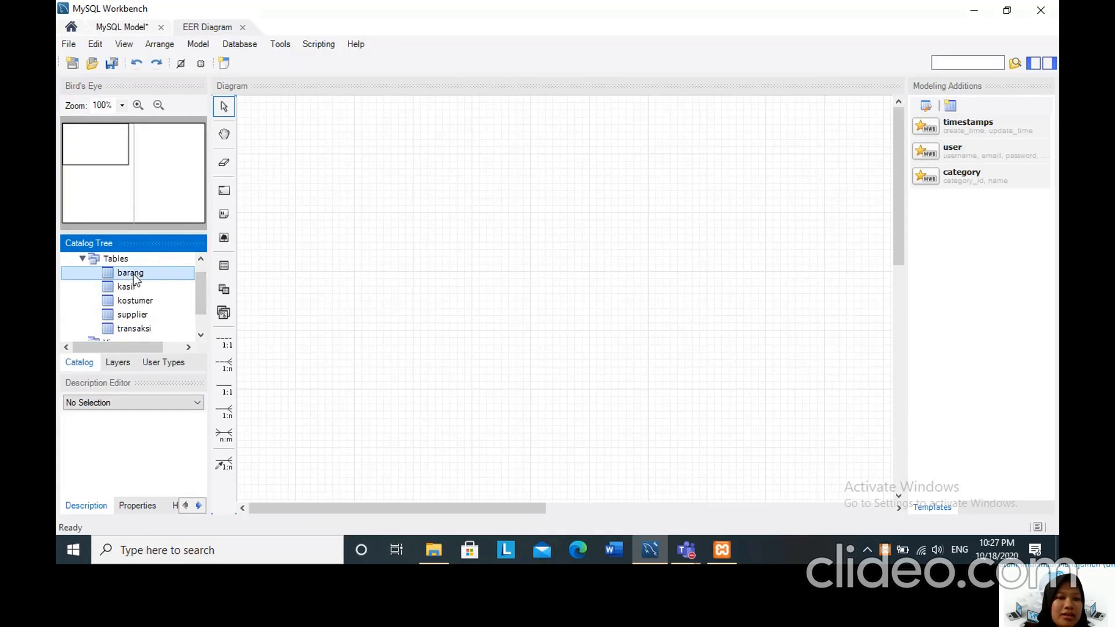
pyautogui.moveTo(134, 273); pyautogui.dragTo(313, 158)
# Place the kasir, kostumer, supplier and transaksi tables from the catalog on the EER diagram beside barang.
pyautogui.click(124, 287)
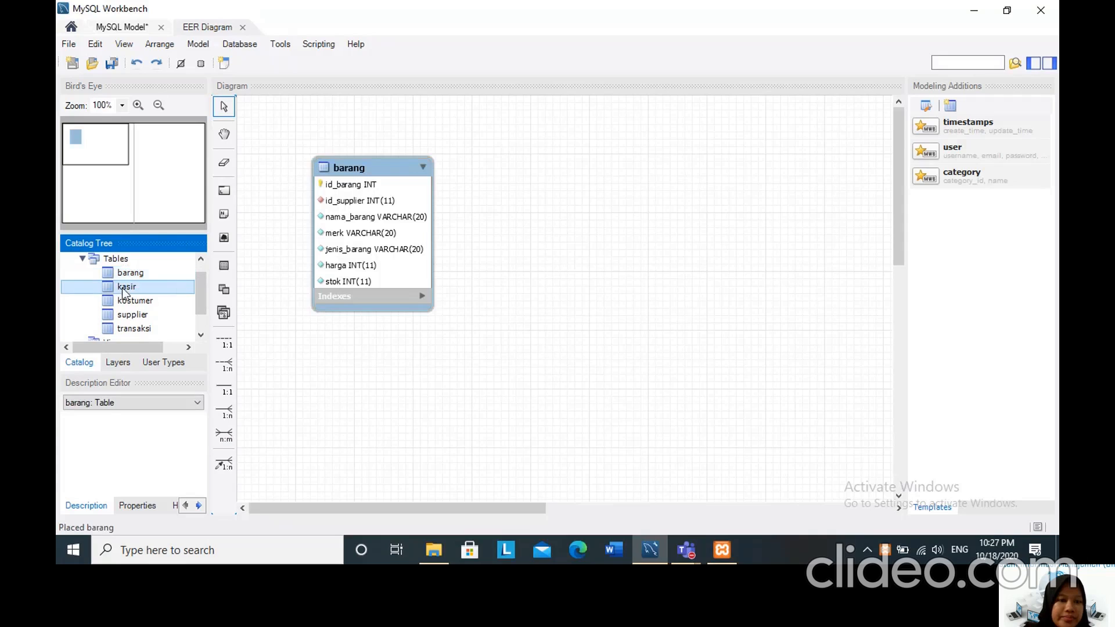
pyautogui.moveTo(123, 289); pyautogui.dragTo(342, 346)
pyautogui.moveTo(342, 347); pyautogui.dragTo(344, 347)
pyautogui.moveTo(126, 314); pyautogui.dragTo(542, 347)
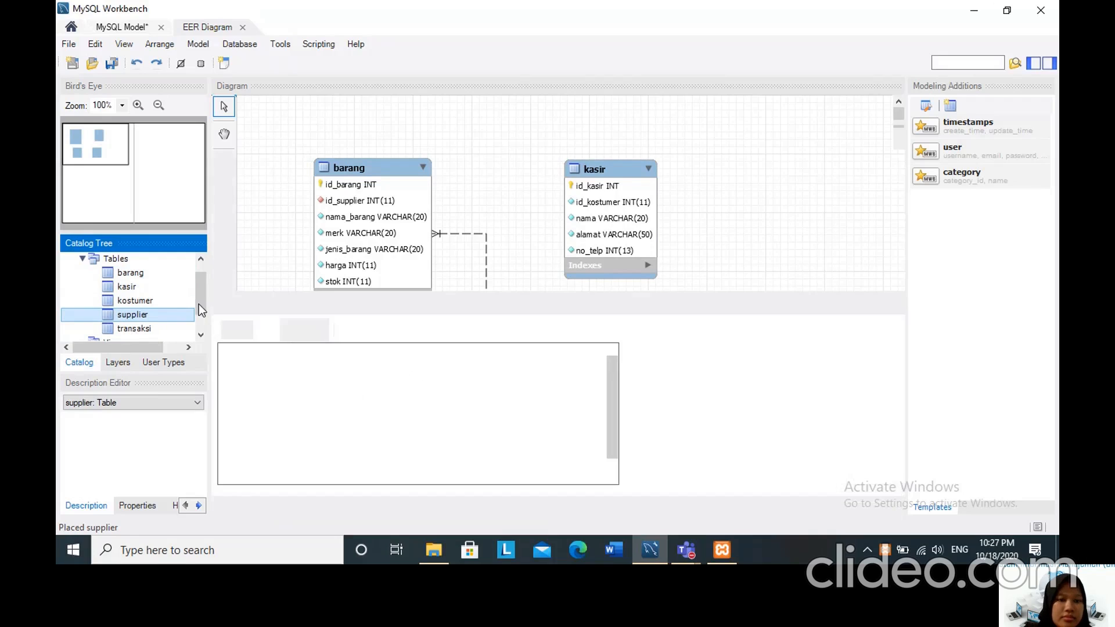
pyautogui.click(285, 304)
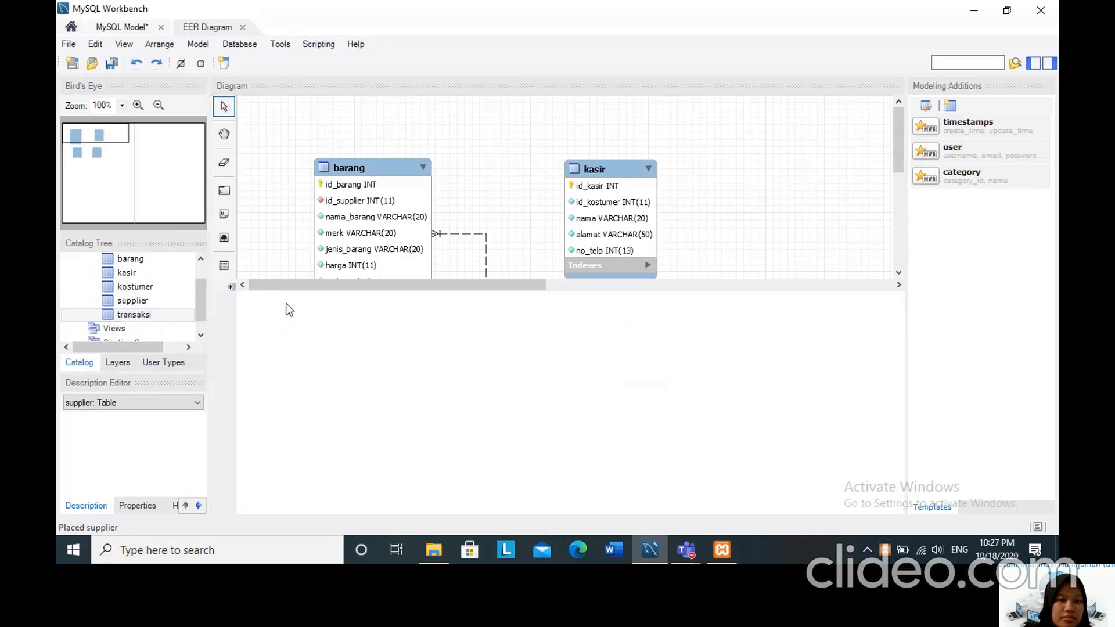
pyautogui.moveTo(155, 309); pyautogui.dragTo(756, 253)
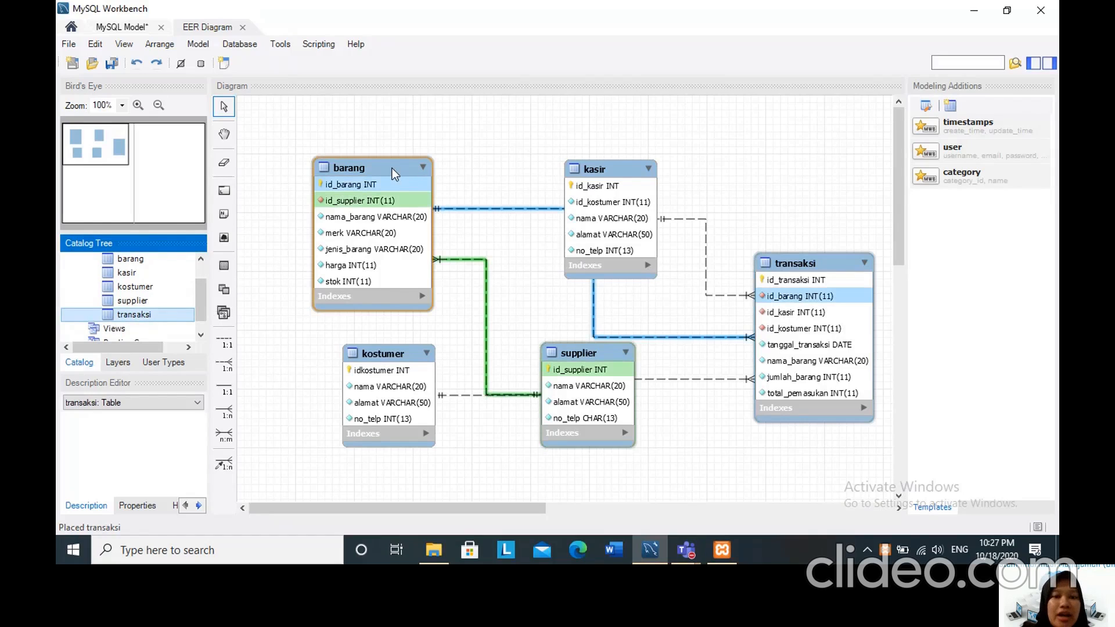
# Spread the five tables apart on the diagram, with barang in the upper-left corner and kasir beside it.
pyautogui.moveTo(392, 168); pyautogui.dragTo(351, 128)
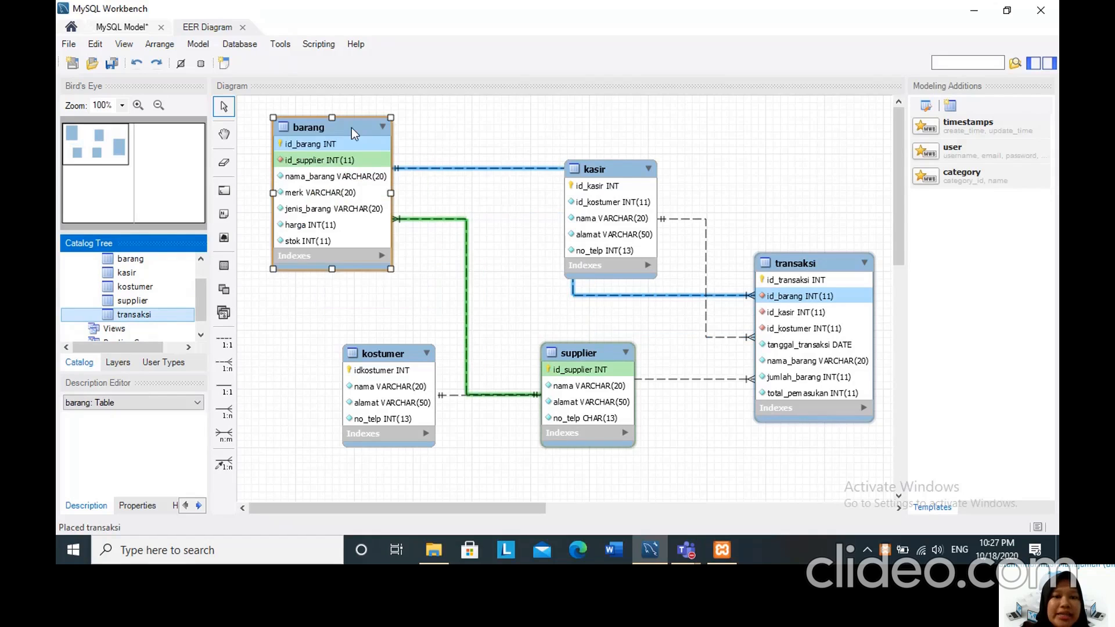
pyautogui.moveTo(615, 176); pyautogui.dragTo(546, 135)
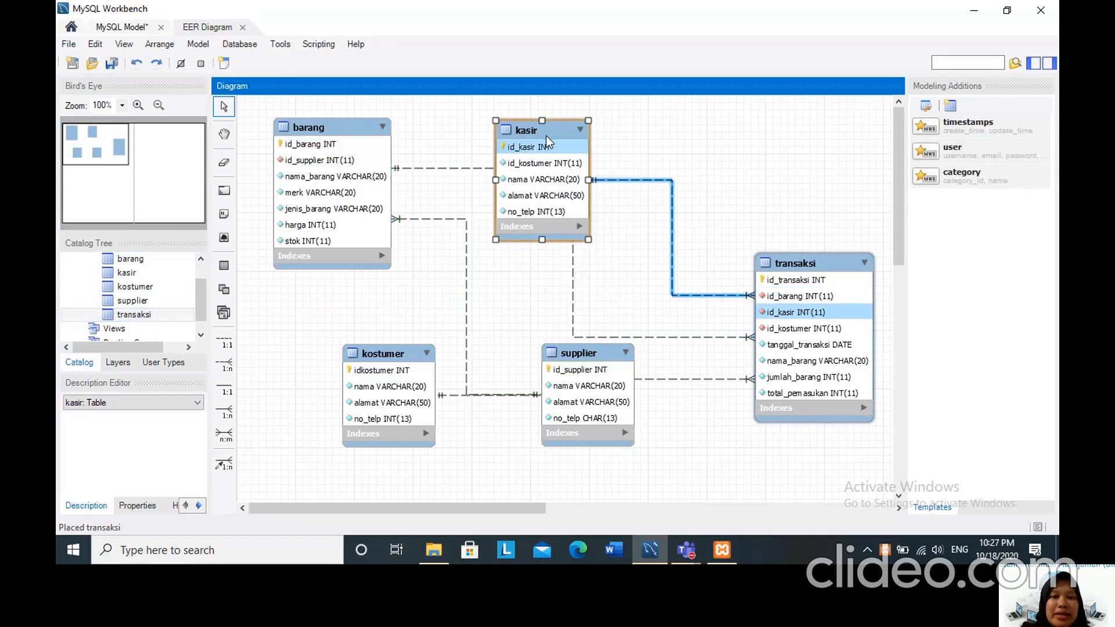
pyautogui.moveTo(821, 263); pyautogui.dragTo(817, 298)
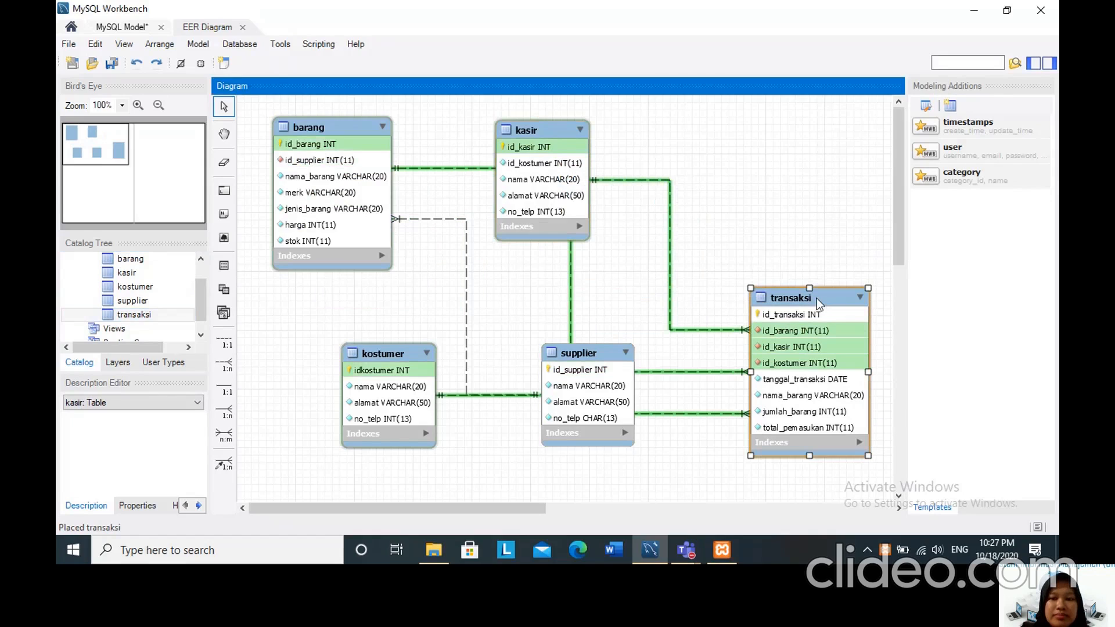
pyautogui.moveTo(595, 358); pyautogui.dragTo(573, 351)
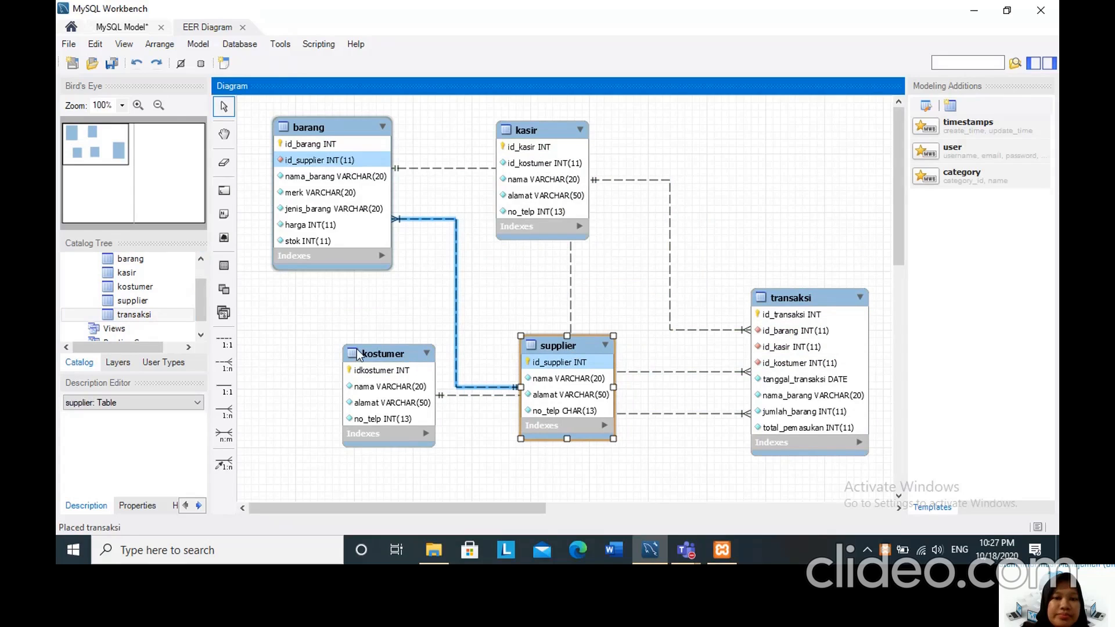
pyautogui.moveTo(383, 353)
pyautogui.mouseDown()
pyautogui.moveTo(293, 331)
pyautogui.moveTo(384, 334)
pyautogui.mouseUp()
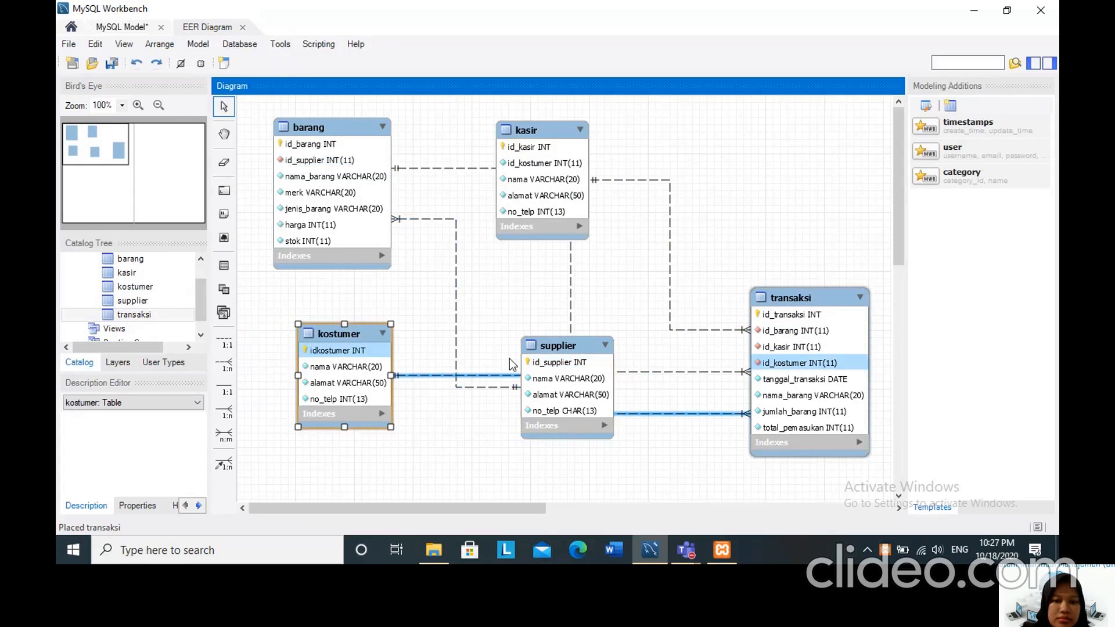
# Move the supplier table below barang and the kostumer table next to transaksi on the diagram.
pyautogui.moveTo(574, 355); pyautogui.dragTo(449, 389)
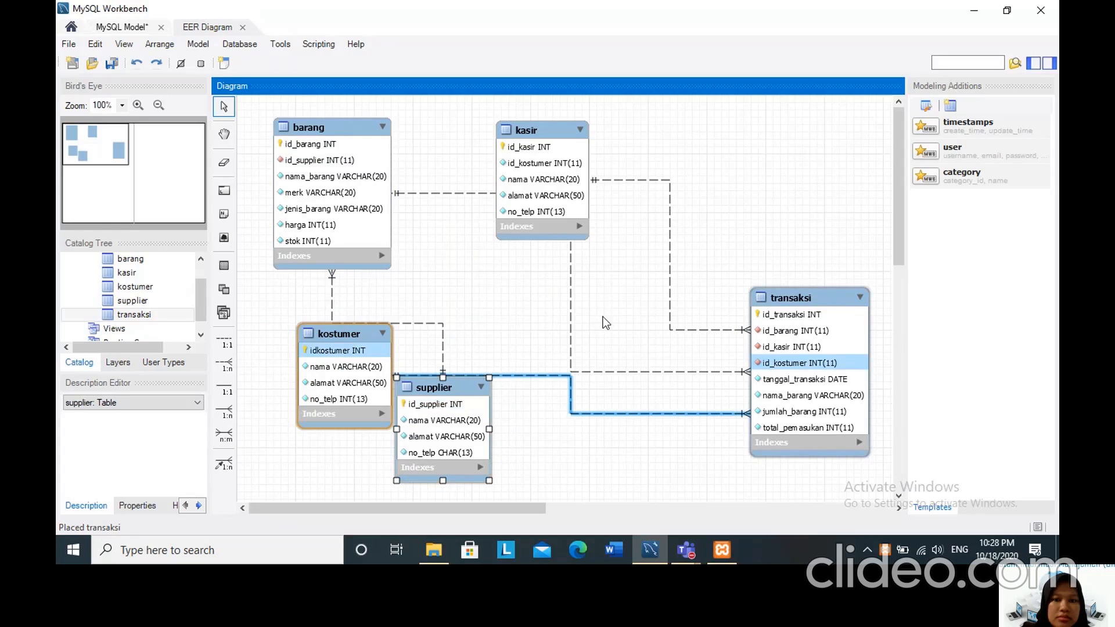
pyautogui.moveTo(353, 333); pyautogui.dragTo(639, 321)
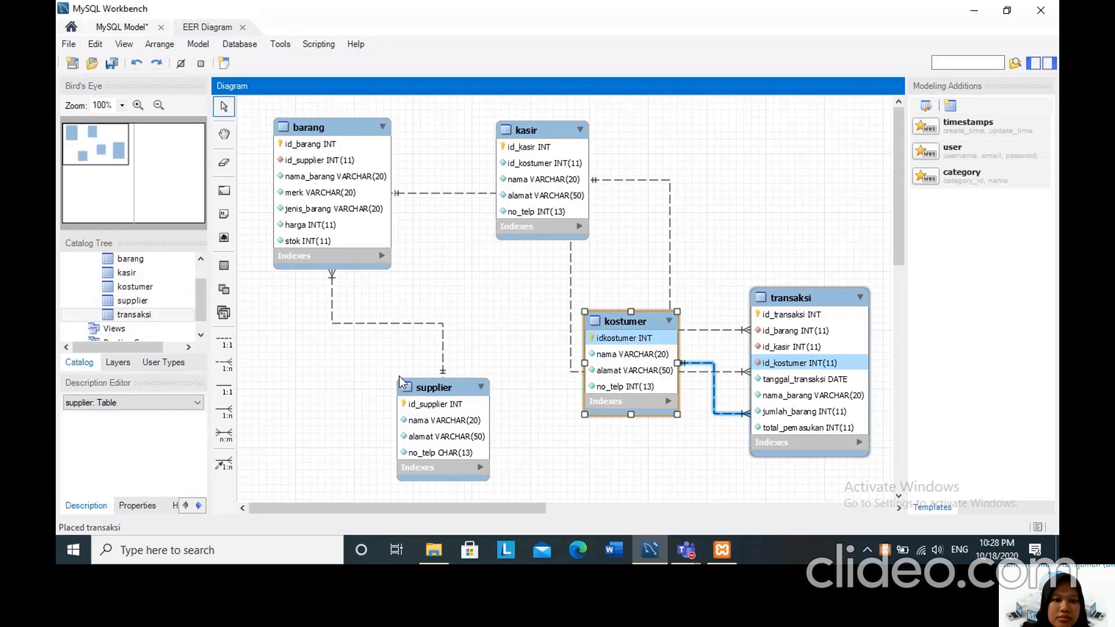
pyautogui.moveTo(399, 375); pyautogui.dragTo(403, 361)
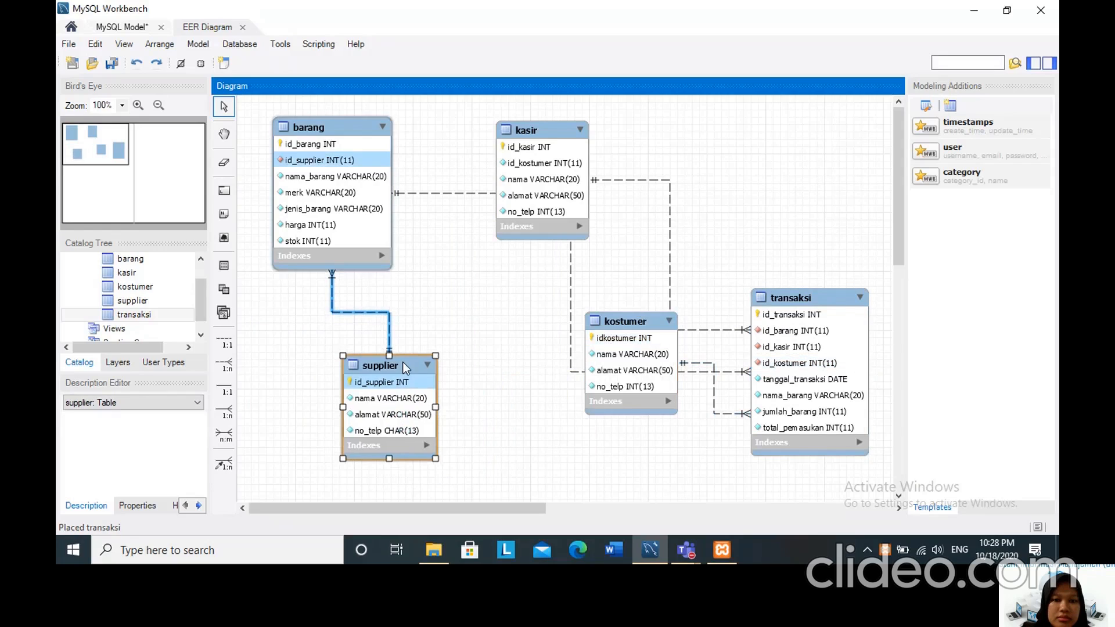
# Arrange transaksi in the lower middle of the diagram, kostumer to its right, and kasir above kostumer.
pyautogui.moveTo(619, 324); pyautogui.dragTo(758, 164)
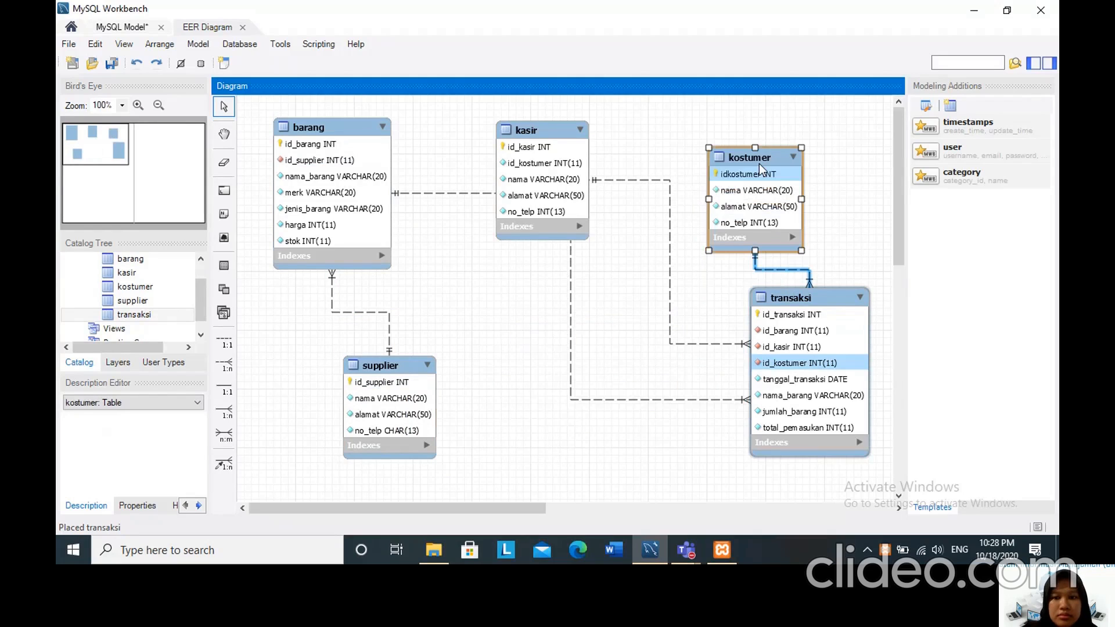
pyautogui.moveTo(805, 303); pyautogui.dragTo(568, 322)
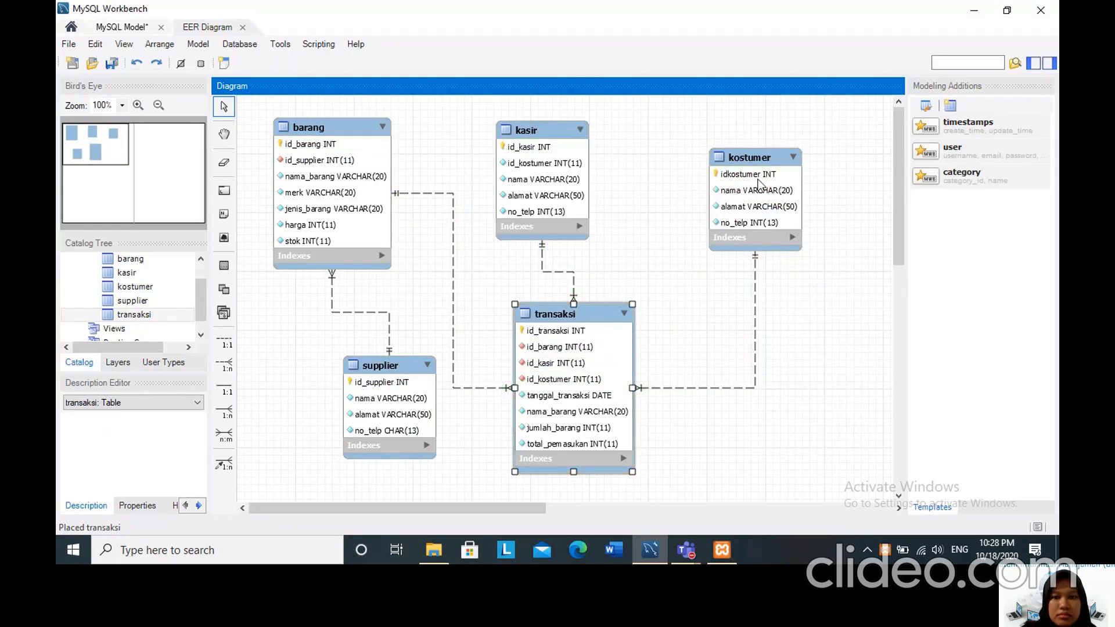
pyautogui.moveTo(750, 161); pyautogui.dragTo(806, 382)
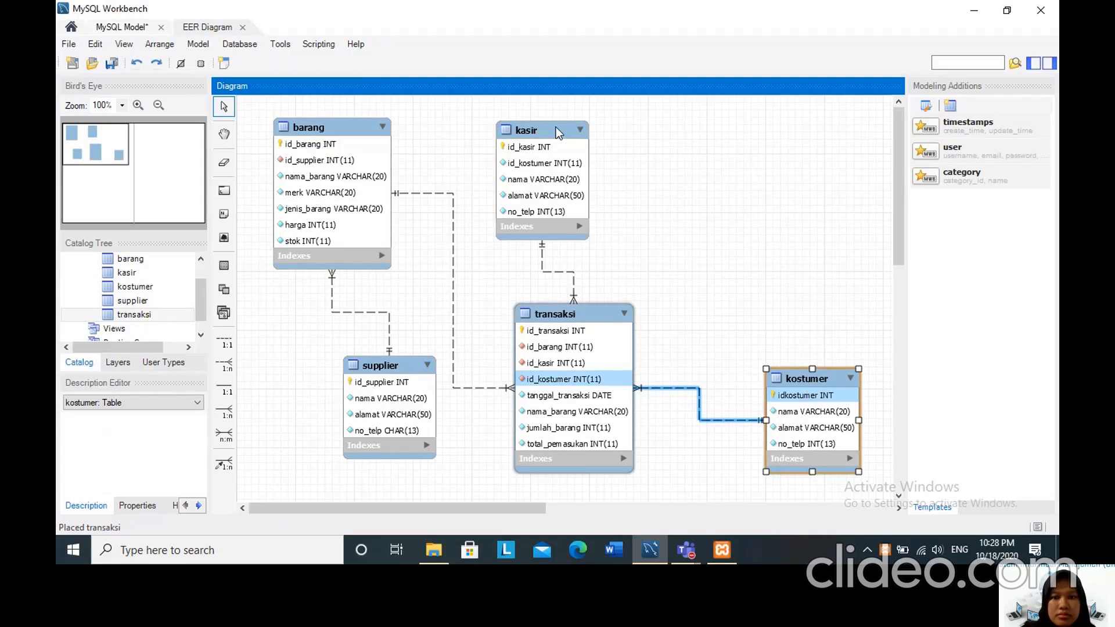
pyautogui.moveTo(556, 132); pyautogui.dragTo(783, 141)
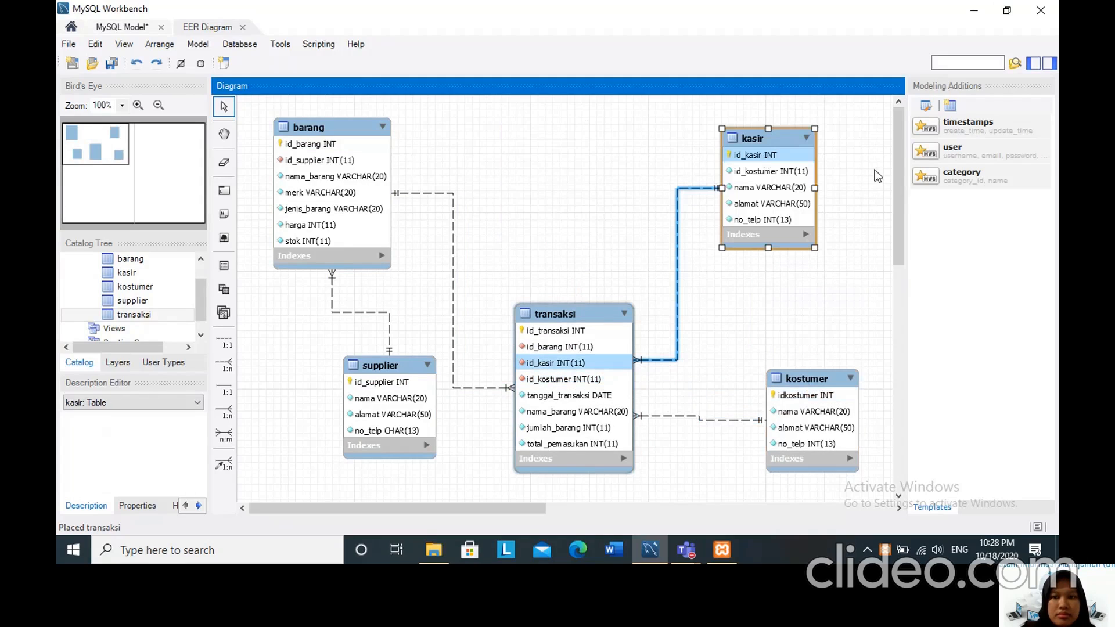
pyautogui.click(858, 231)
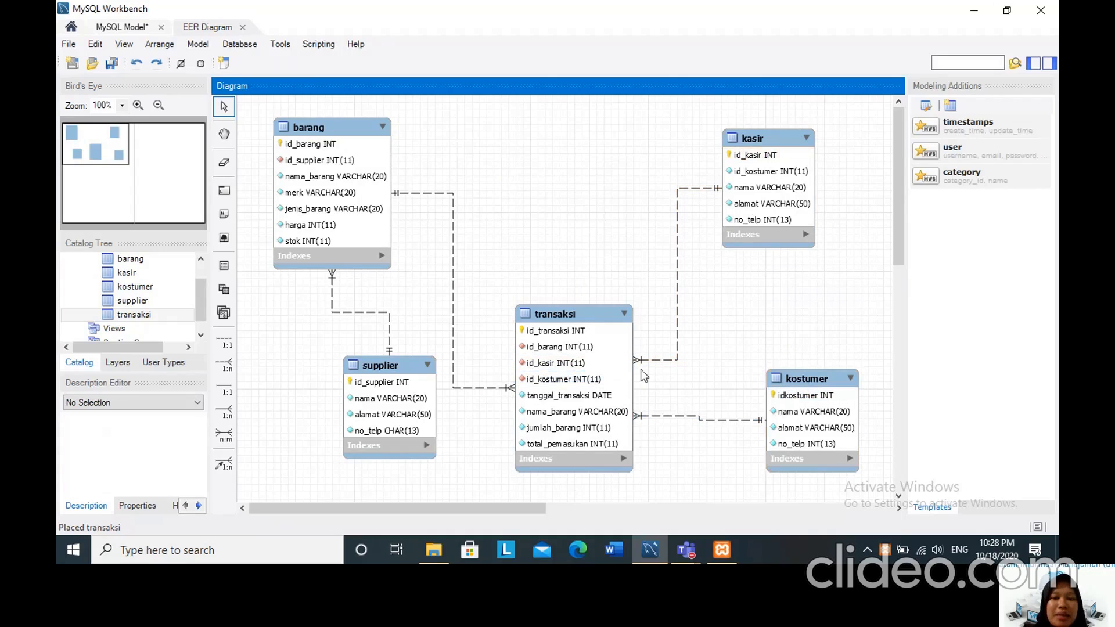
# Examine the foreign key and cardinality of the relationship between transaksi and kostumer, closing its editor when done.
pyautogui.rightClick(683, 419)
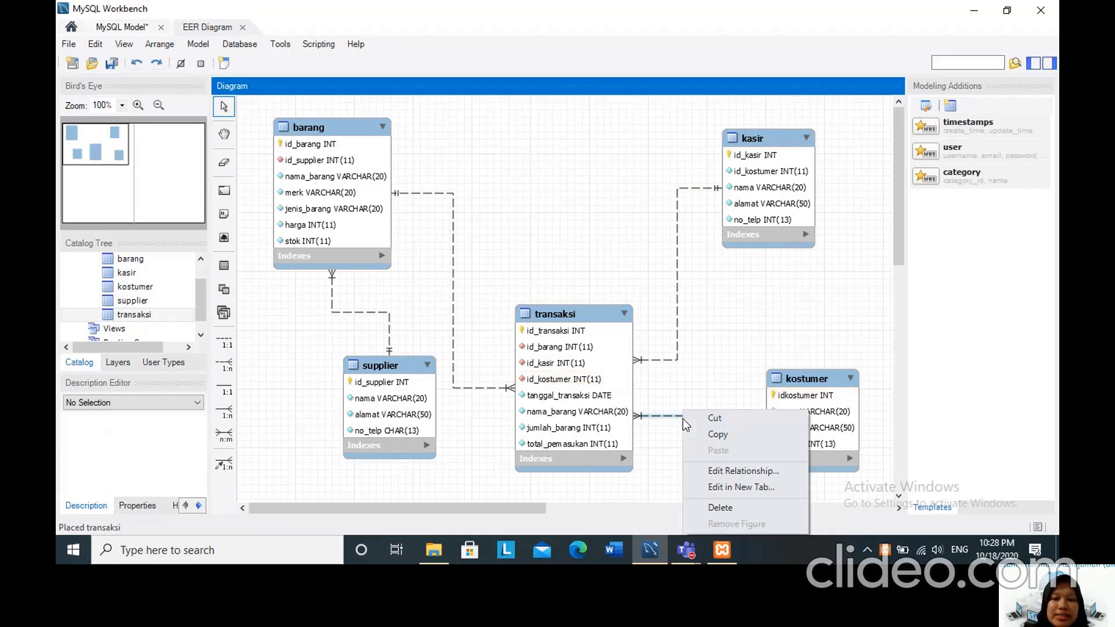
pyautogui.click(725, 472)
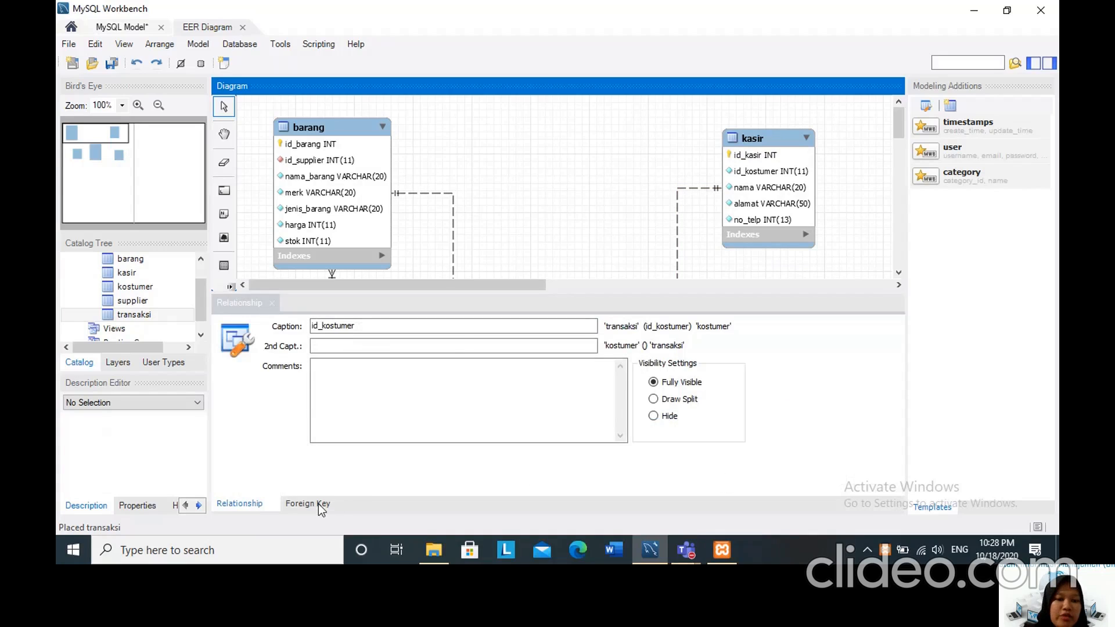
pyautogui.click(318, 504)
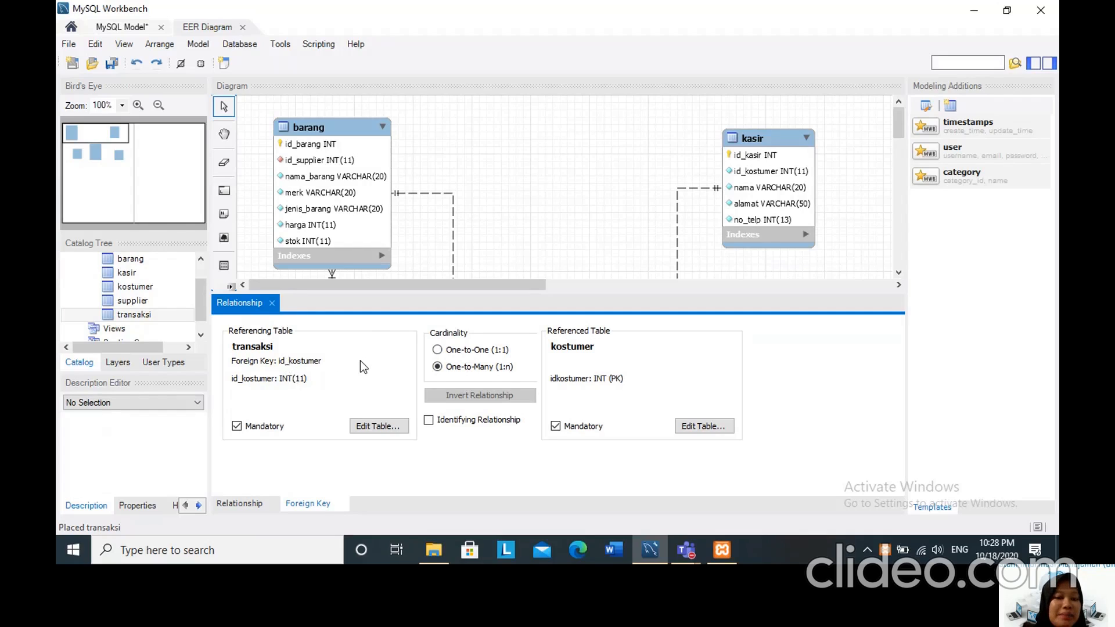
pyautogui.click(273, 304)
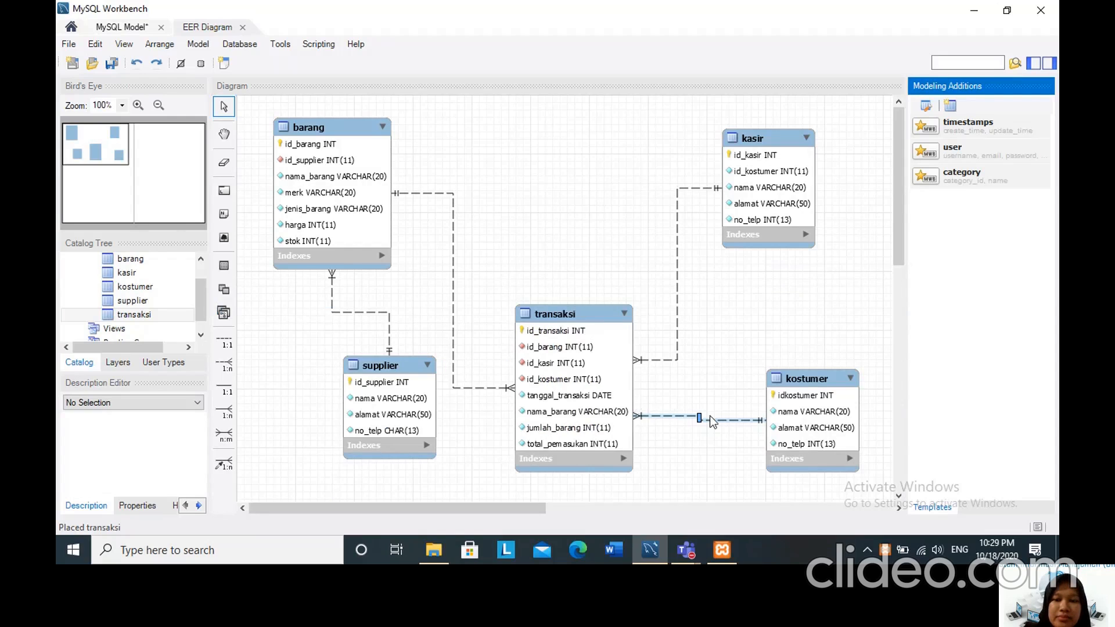
pyautogui.moveTo(713, 427)
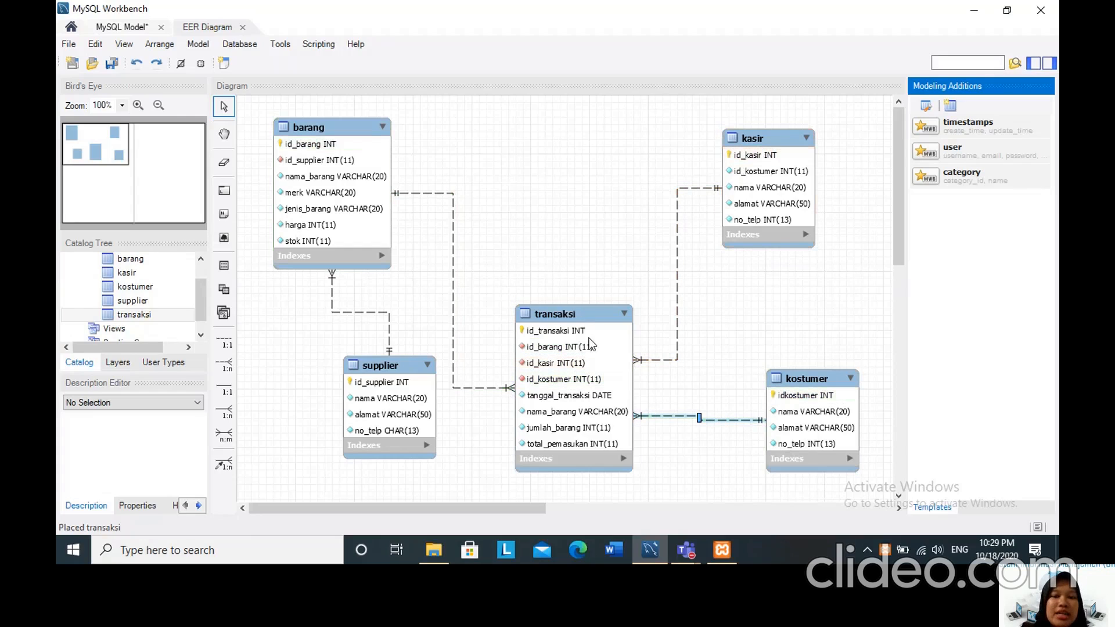
# Examine the foreign key and cardinality of the relationship between transaksi and kasir, closing its editor when done.
pyautogui.rightClick(676, 278)
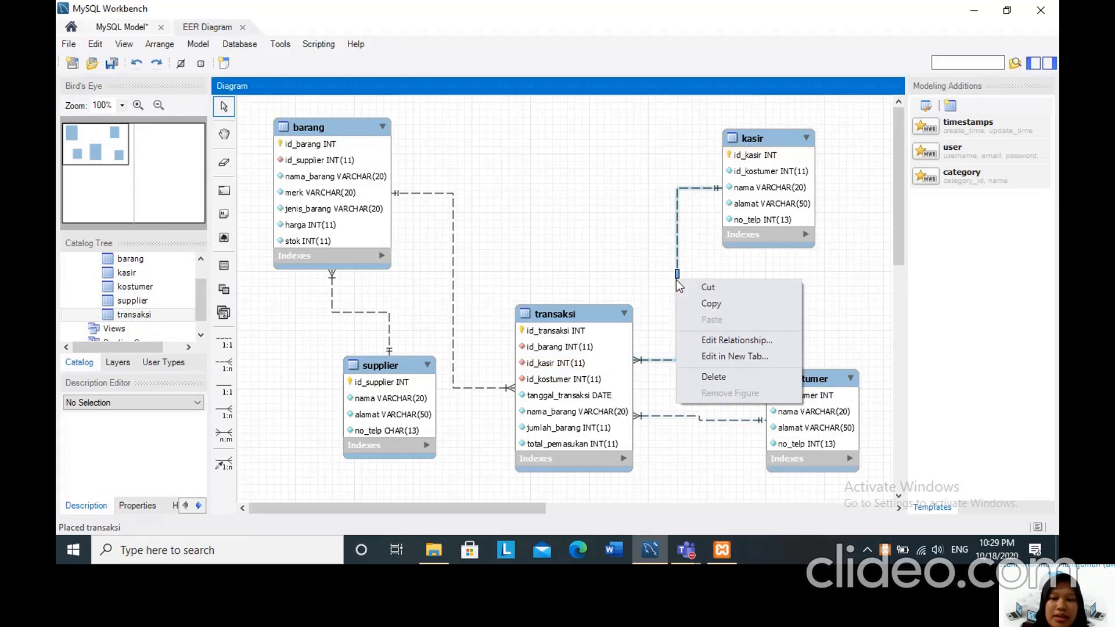
pyautogui.click(717, 340)
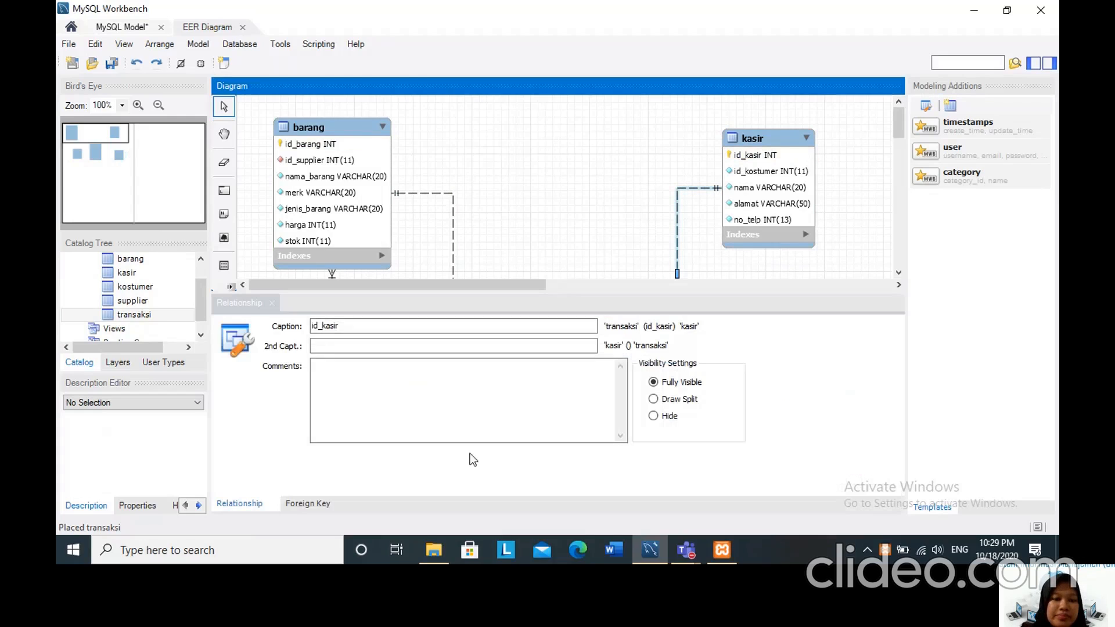
pyautogui.click(314, 506)
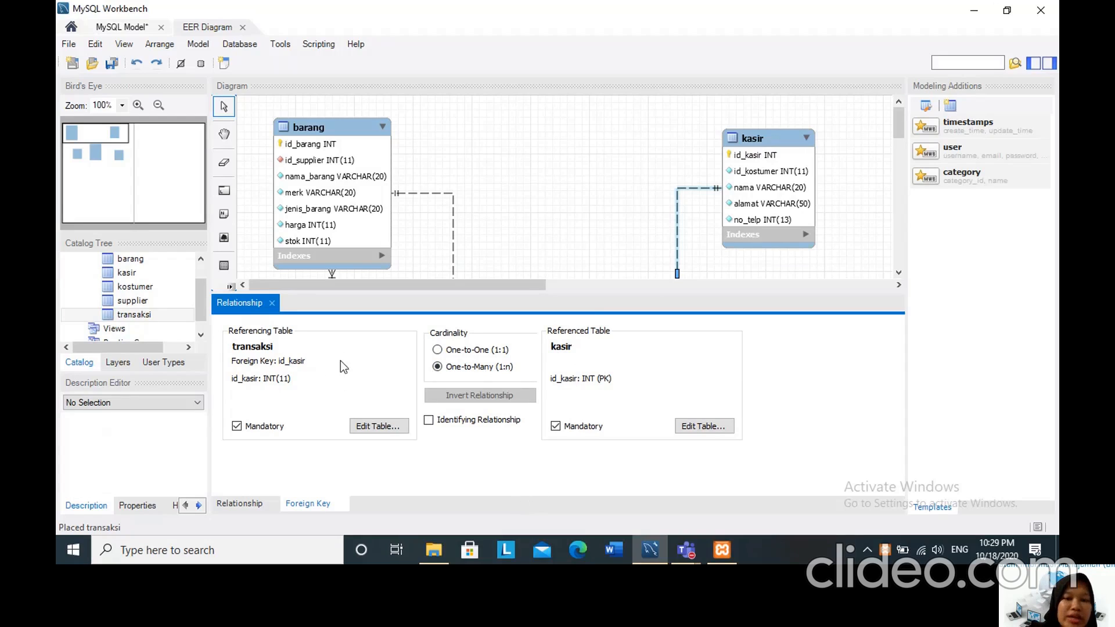
pyautogui.click(272, 304)
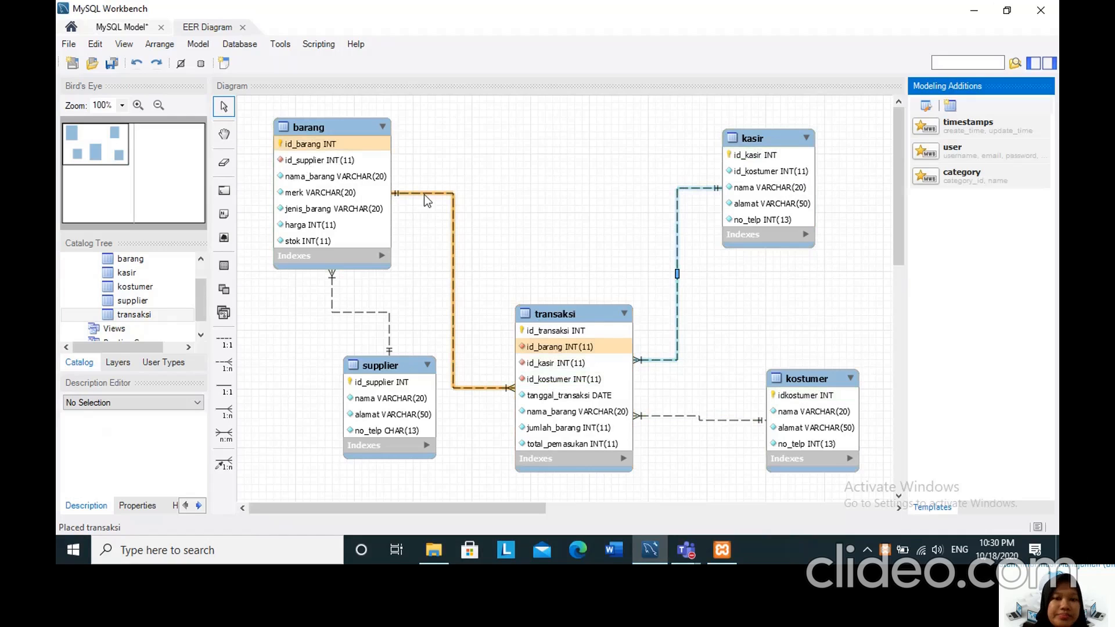
# Examine the foreign key and cardinality of the relationship between transaksi and barang, closing its editor when done.
pyautogui.click(453, 239)
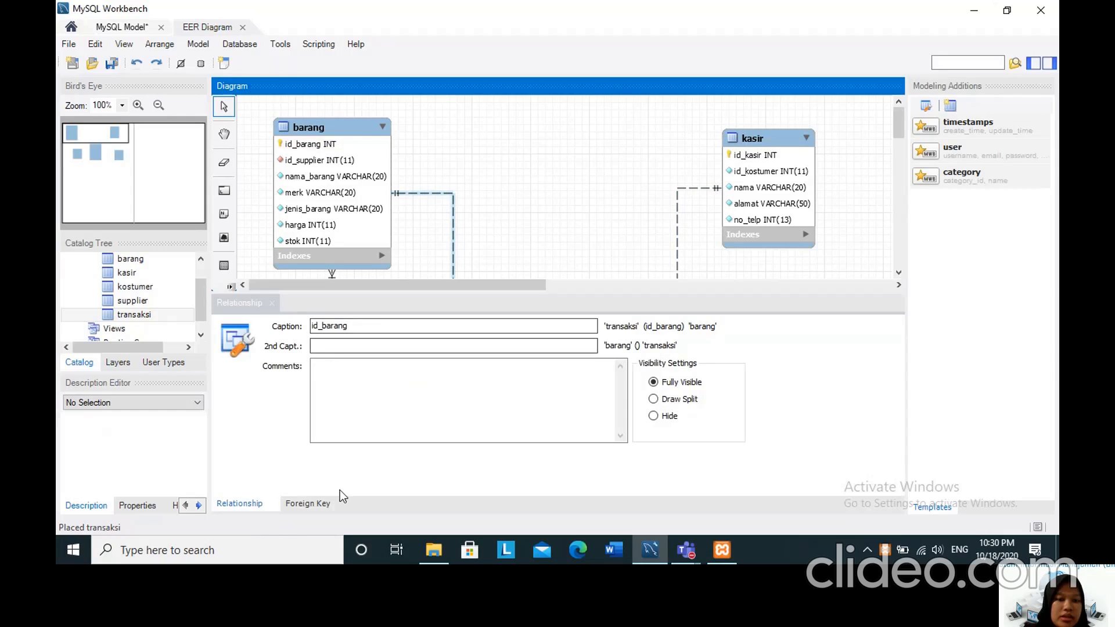
pyautogui.click(322, 501)
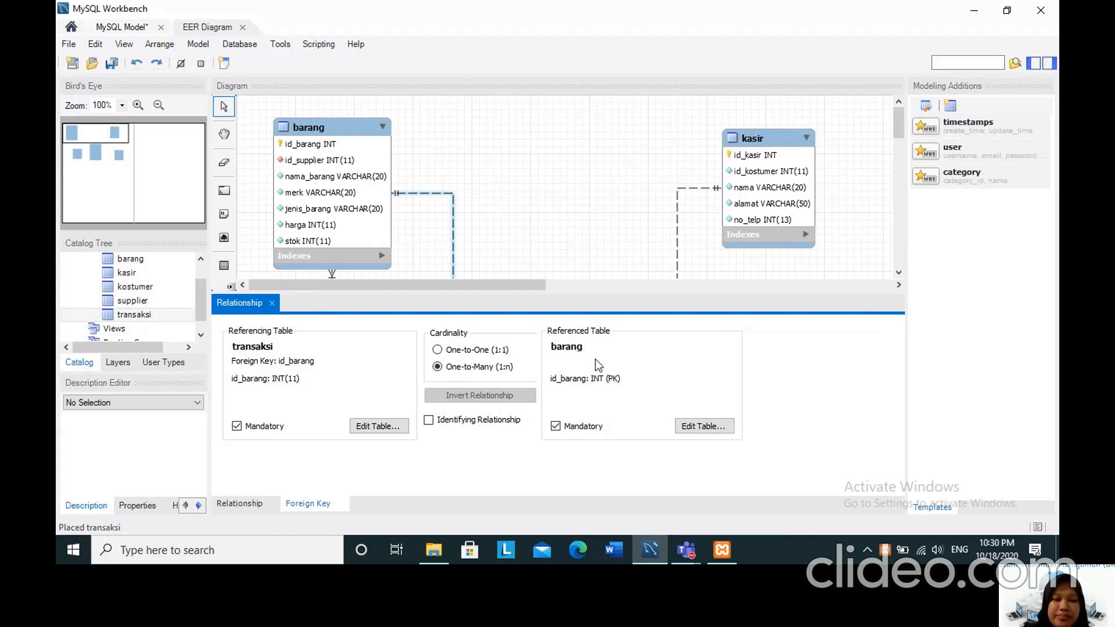
pyautogui.click(272, 303)
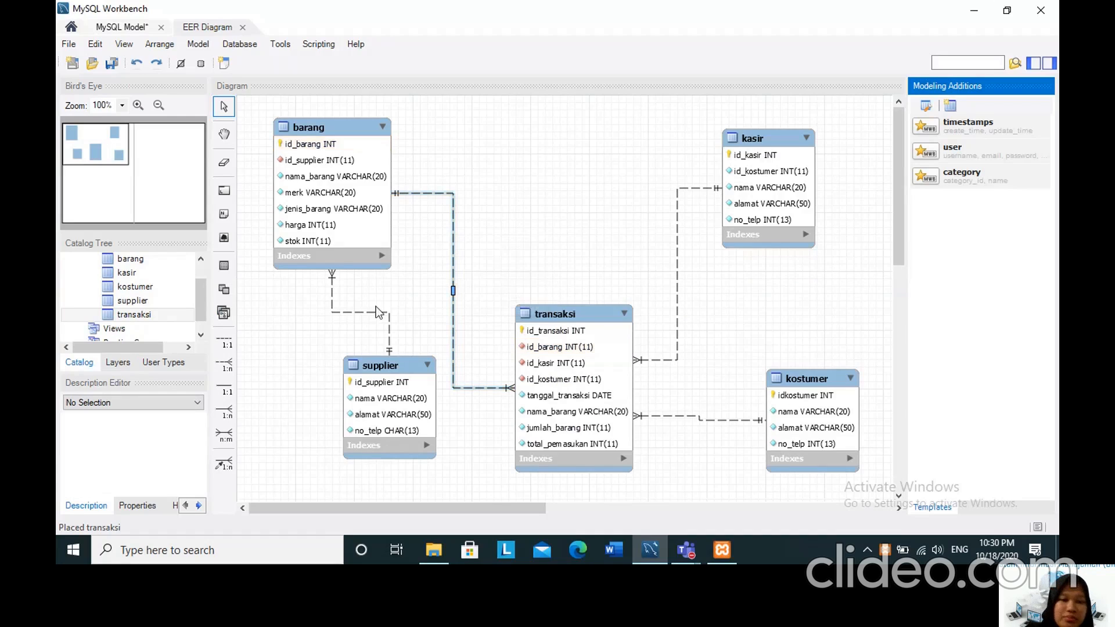
# Examine the foreign key, cardinality and referential actions of the relationship between barang and supplier, closing its editor.
pyautogui.moveTo(355, 312)
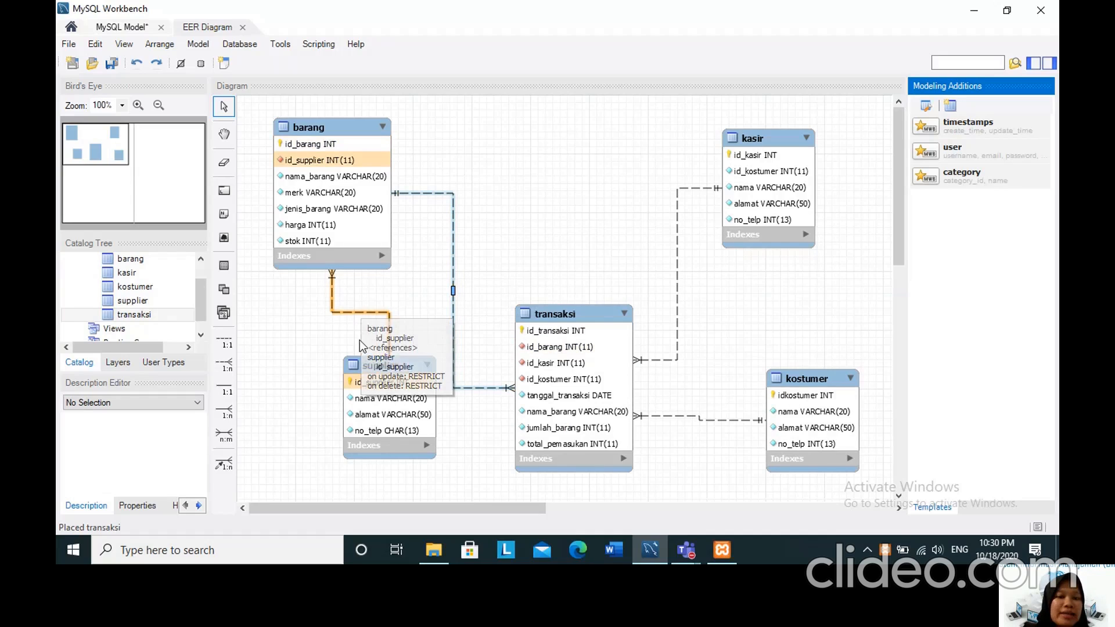
pyautogui.rightClick(347, 309)
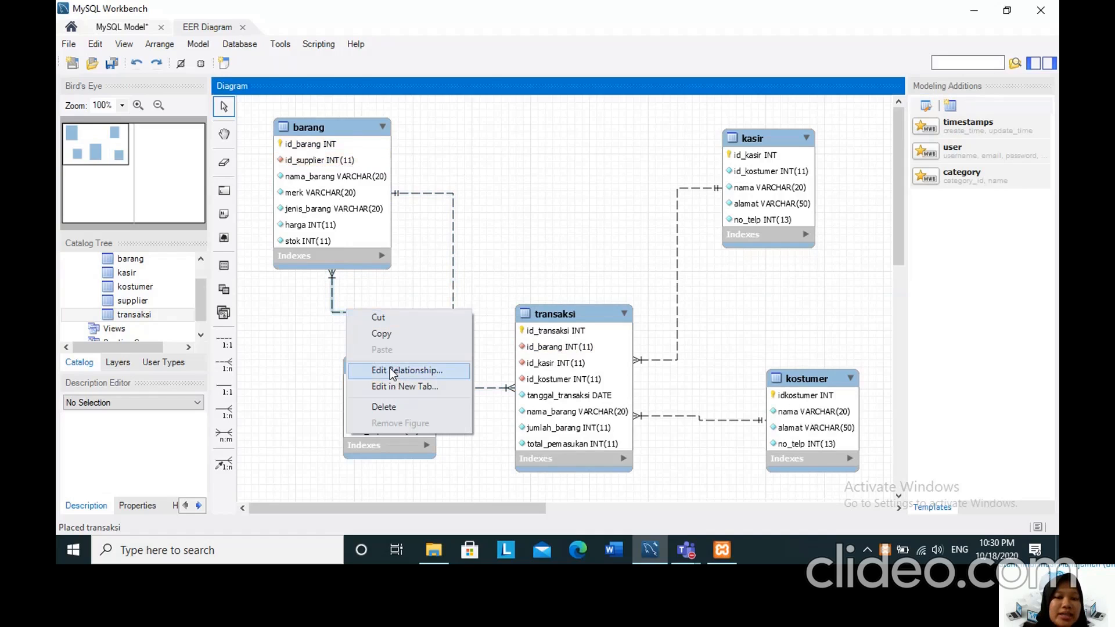
pyautogui.click(389, 368)
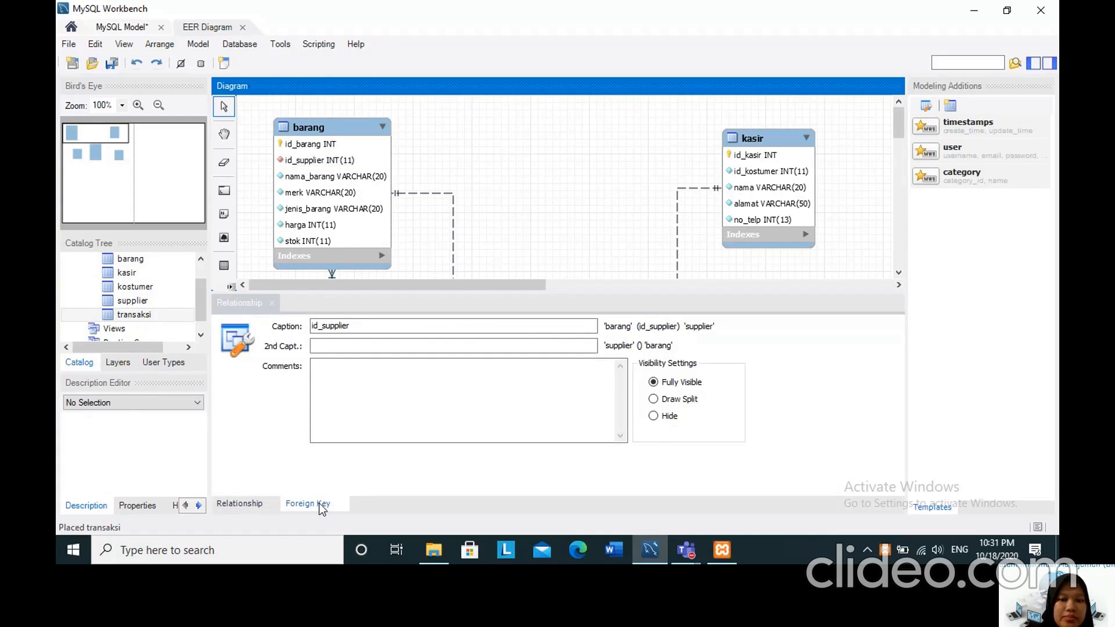
pyautogui.click(319, 503)
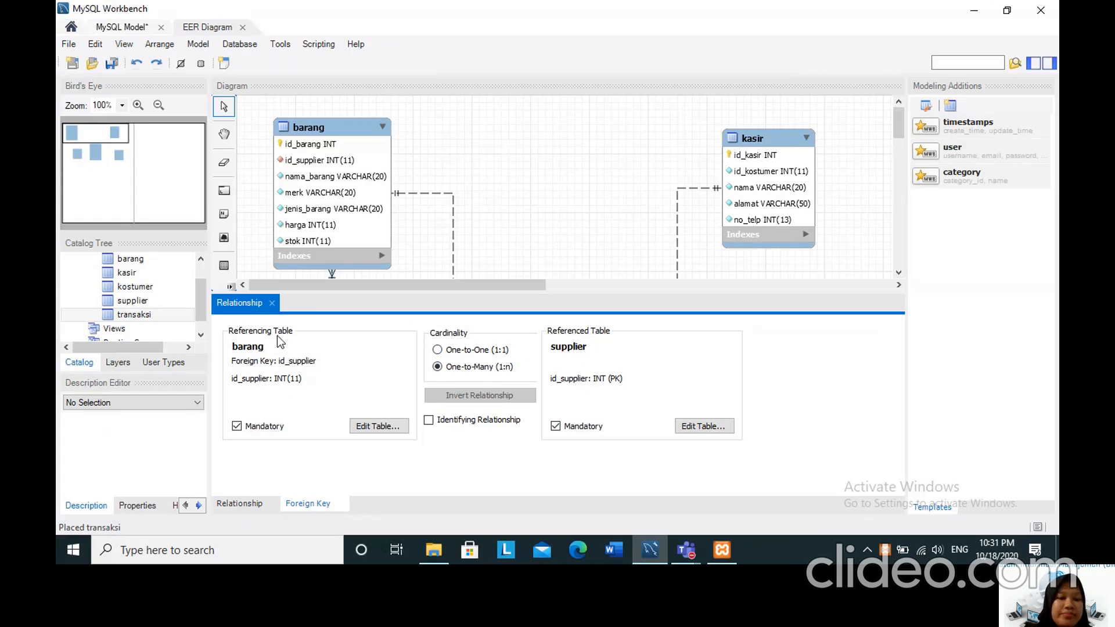
pyautogui.click(272, 302)
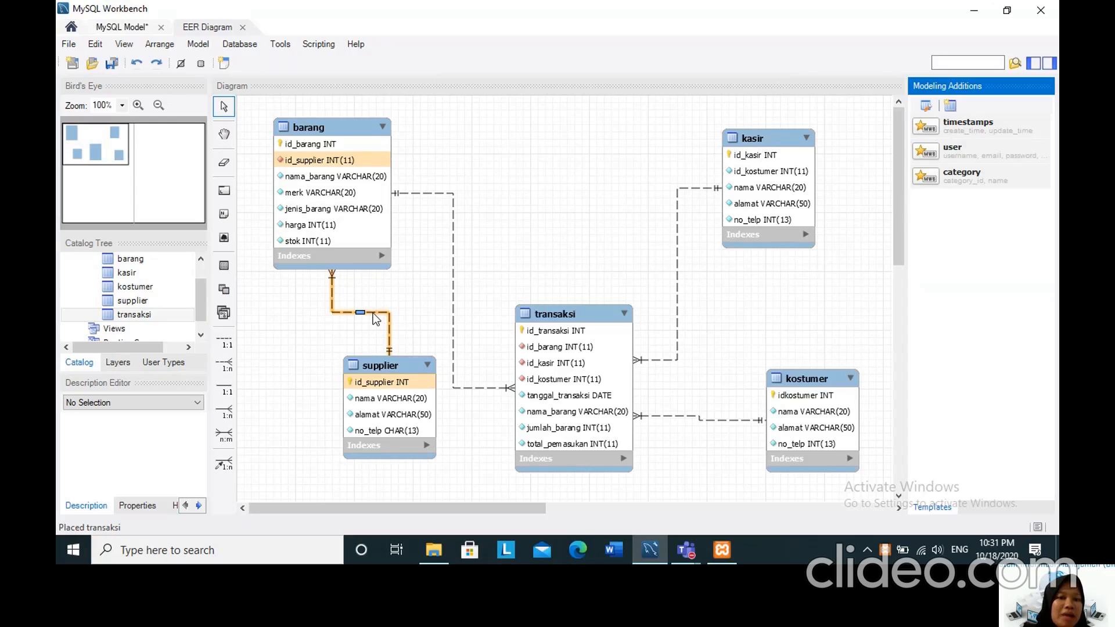
pyautogui.moveTo(372, 313)
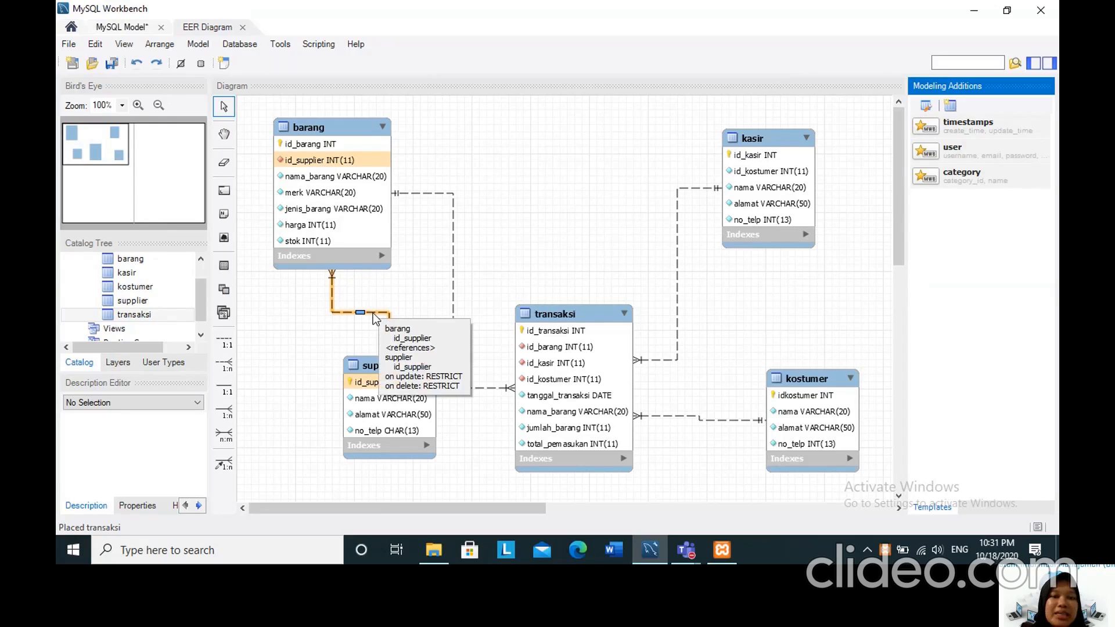